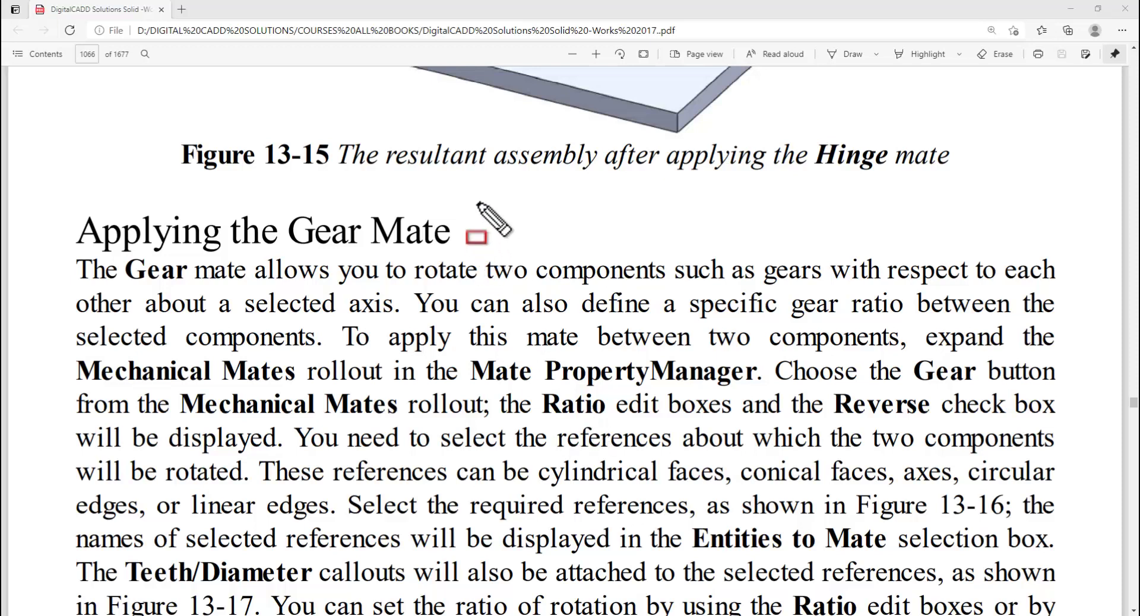
Outline the 'Applying the Gear Mate' heading in the Edge PDF, then clear the annotation.
mouse_move(476, 188)
mouse_down()
mouse_move(46, 265)
mouse_move(58, 257)
mouse_up()
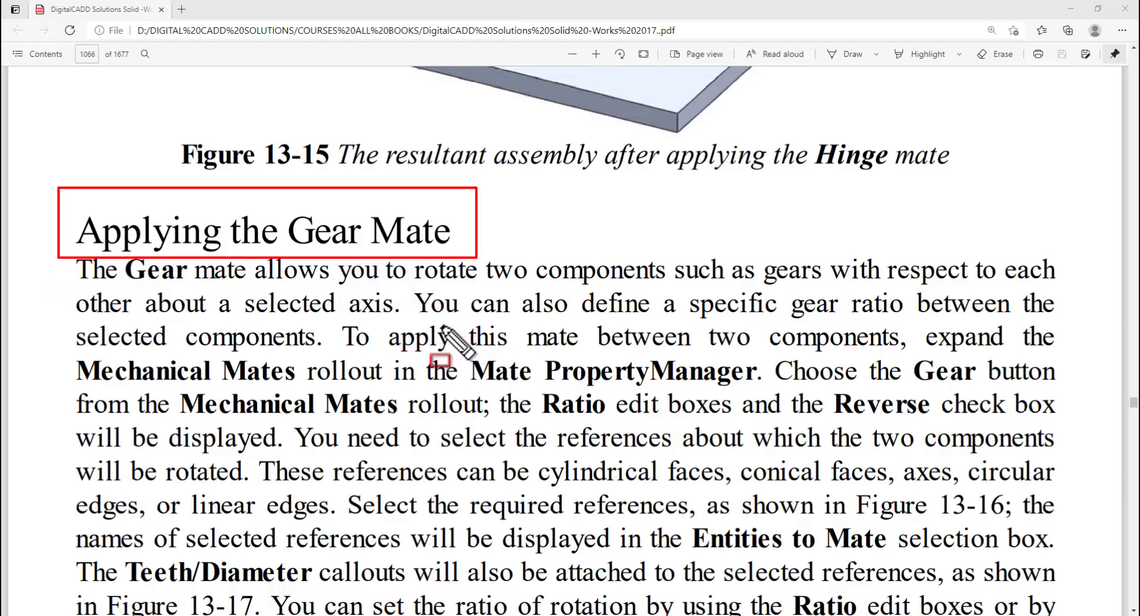
key(Escape)
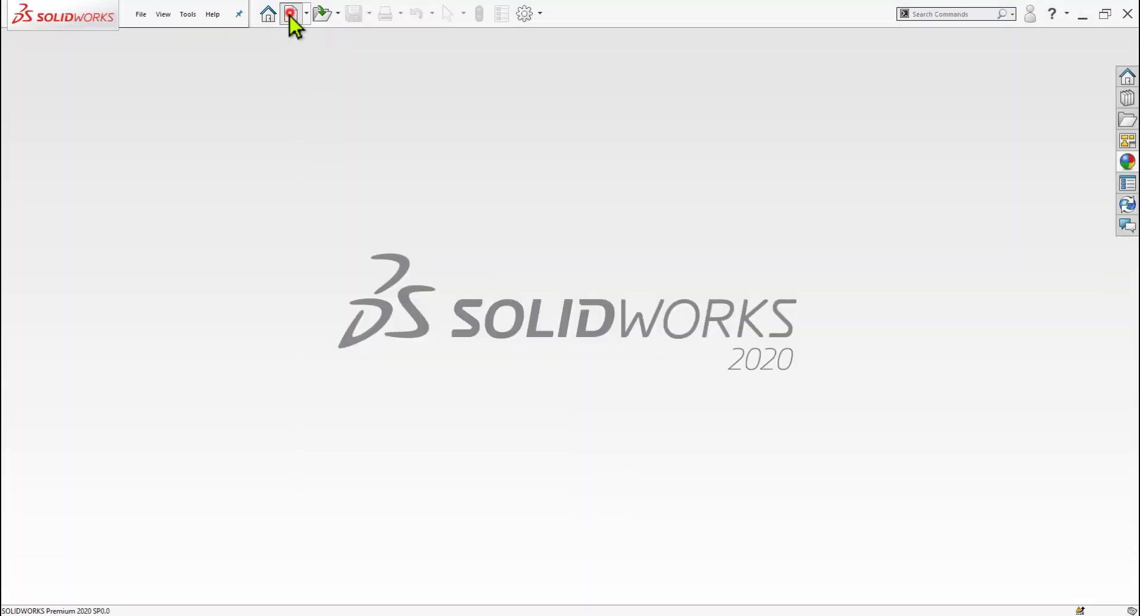
Create assembly Assem3 and pick Final Assembly to insert, declining to open its referenced documents.
click(291, 15)
click(506, 191)
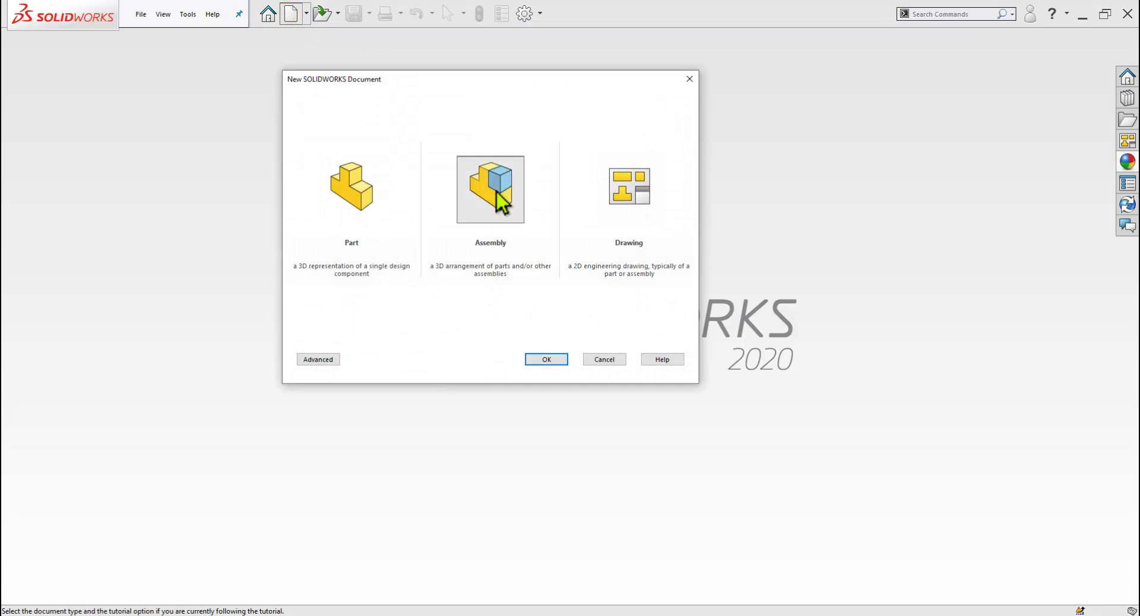
click(535, 359)
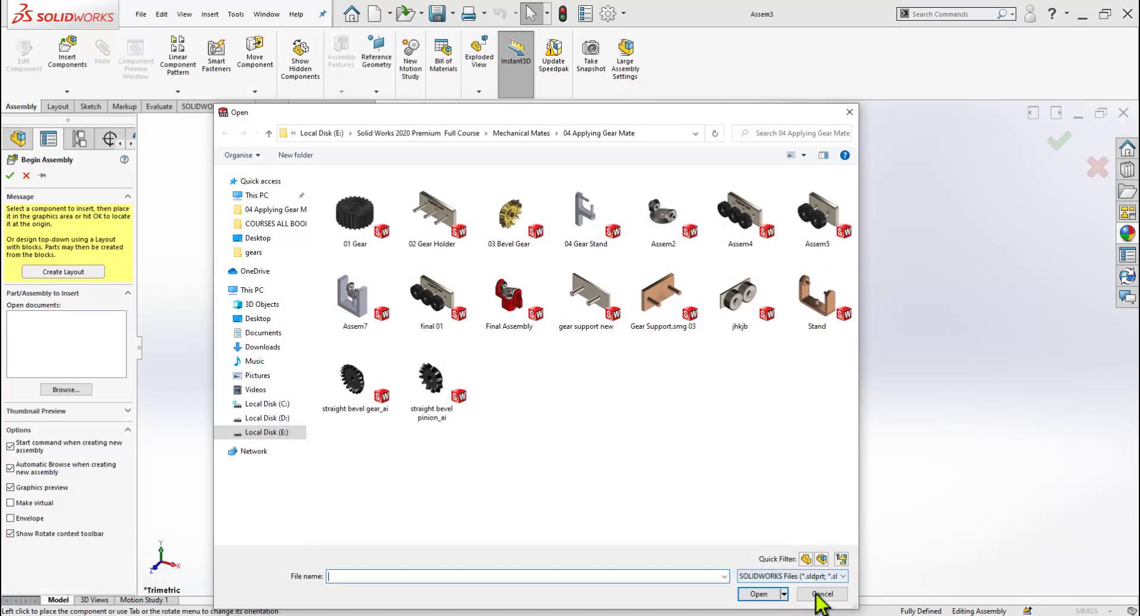
double_click(514, 305)
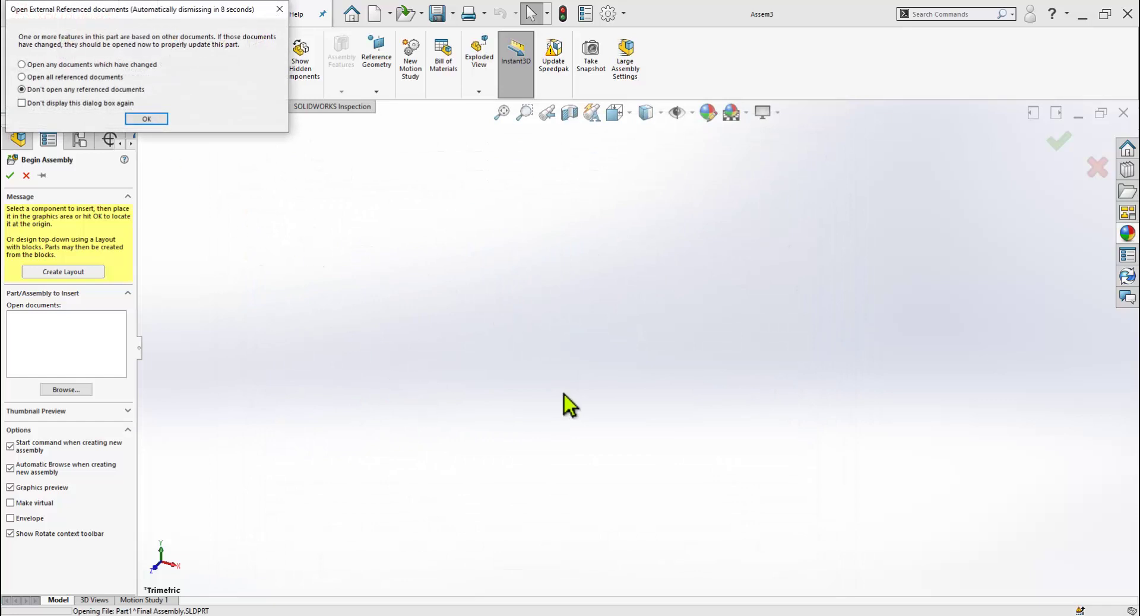
click(146, 119)
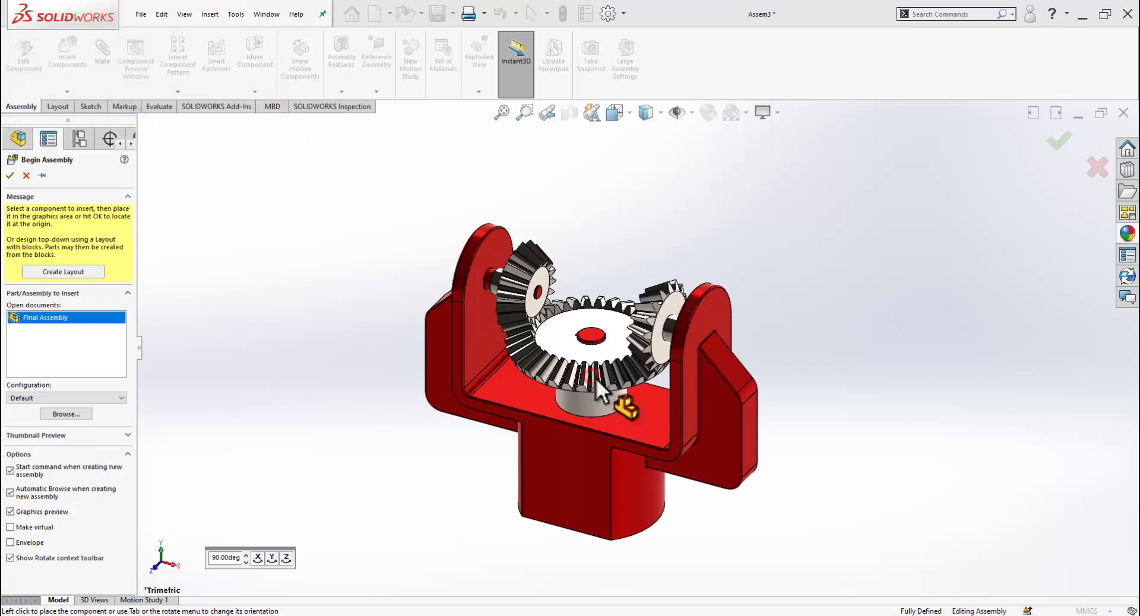
Drop Final Assembly into Assem3 and zoom and orbit around the meshing gears.
click(596, 377)
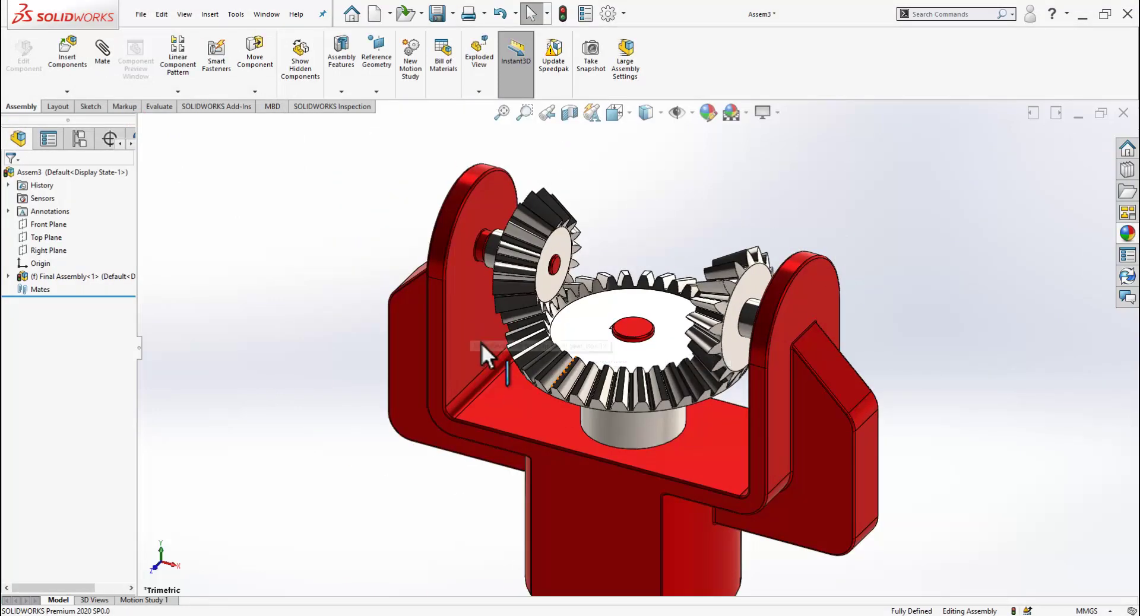
scroll(467, 196, down, 3)
scroll(452, 314, up, 2)
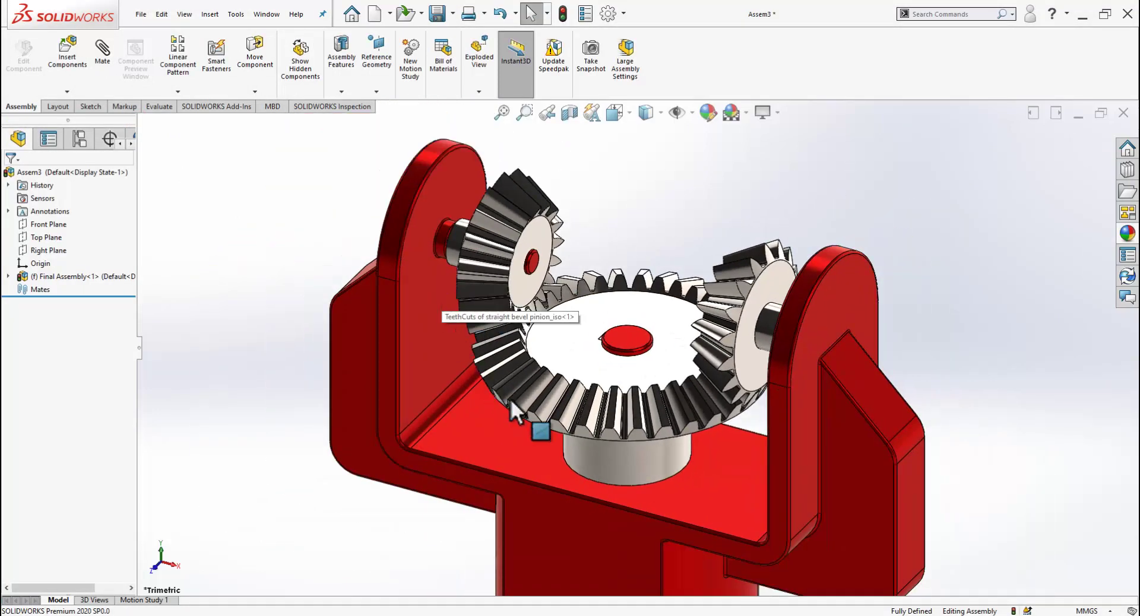
middle_drag(511, 398, 433, 415)
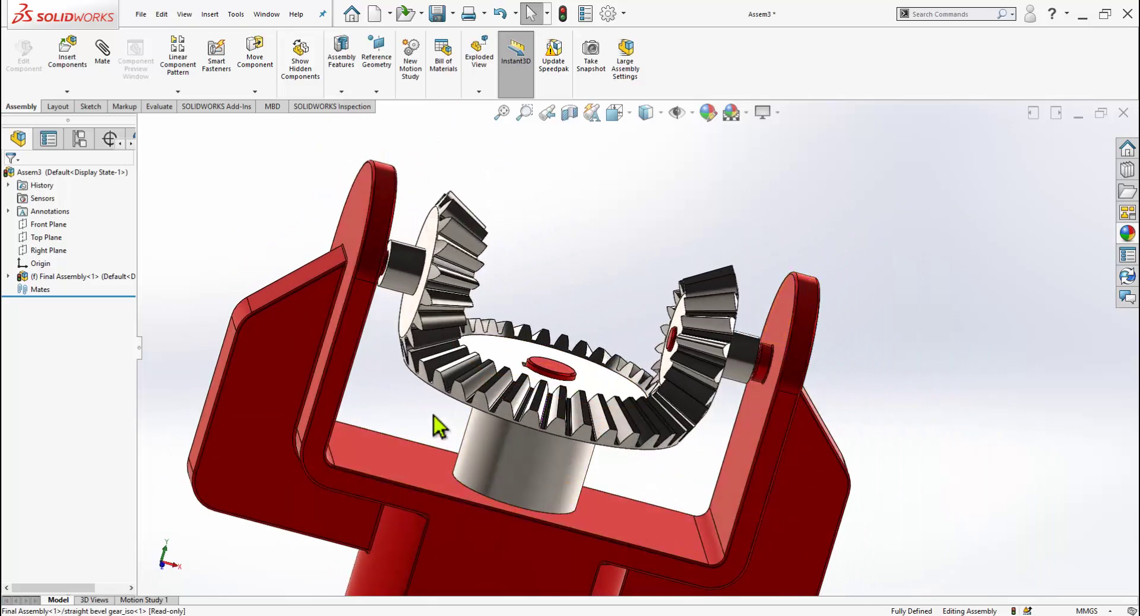
scroll(618, 459, up, 3)
scroll(619, 459, down, 3)
Orbit the assembly to examine the pinion from top-down and front views showing both pinions.
mouse_move(619, 458)
middle_down()
mouse_move(564, 466)
mouse_move(611, 511)
middle_up()
scroll(630, 314, up, 2)
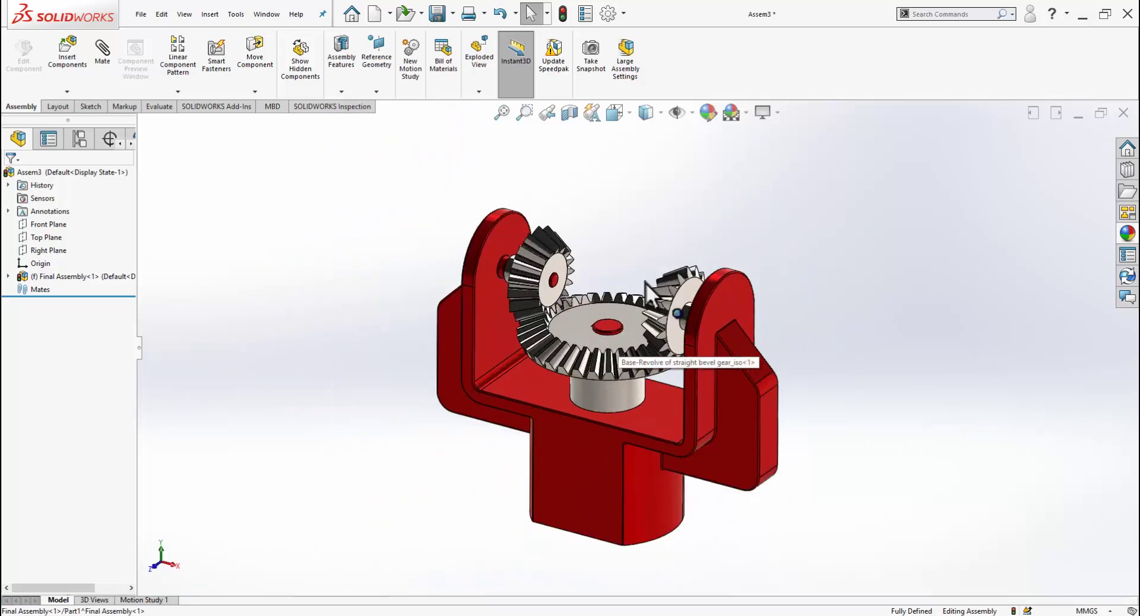
middle_drag(466, 376, 553, 282)
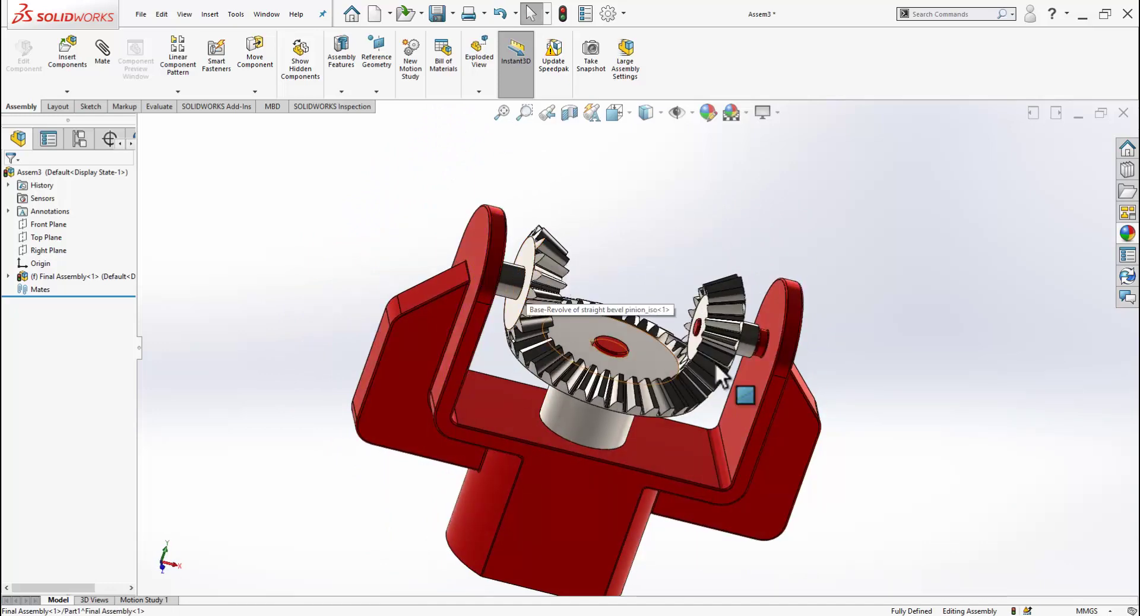
mouse_move(715, 362)
middle_down()
mouse_move(689, 567)
mouse_move(707, 347)
mouse_move(700, 458)
mouse_move(677, 509)
mouse_move(725, 484)
mouse_move(656, 545)
mouse_move(684, 397)
middle_up()
scroll(684, 398, down, 2)
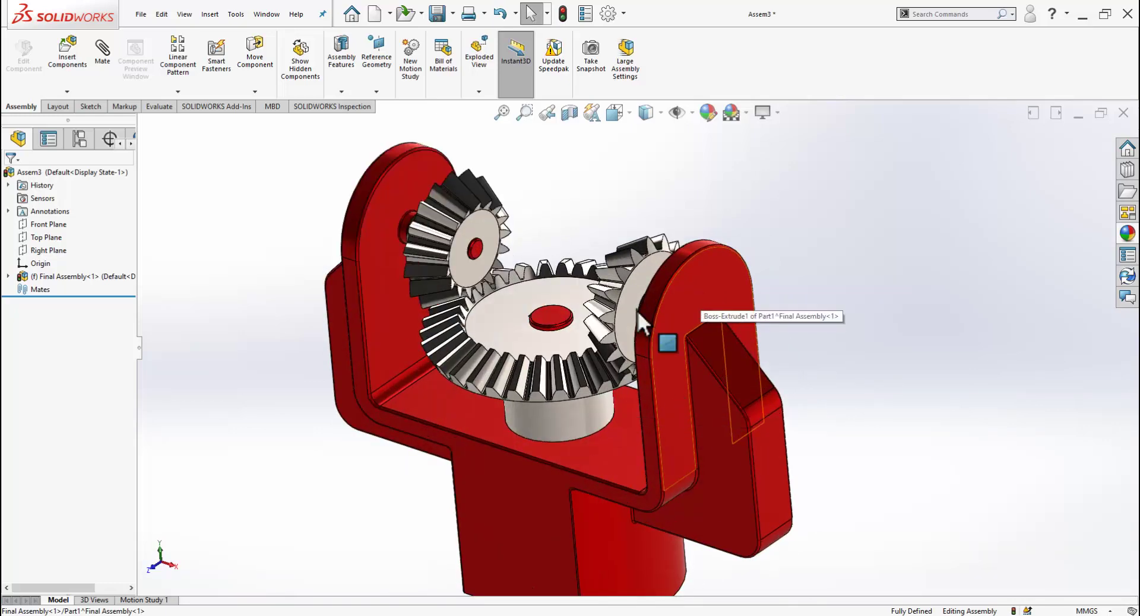
mouse_move(555, 385)
middle_down()
mouse_move(529, 419)
mouse_move(477, 442)
mouse_move(520, 384)
middle_up()
scroll(477, 442, up, 1)
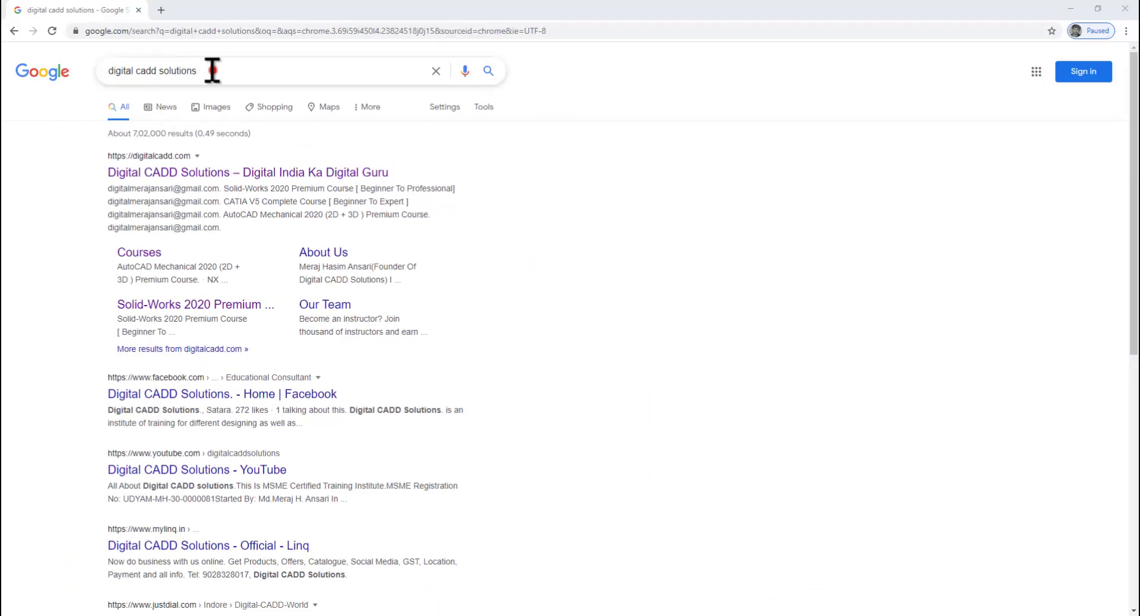
Open digitalcadd.com from the top Google result and scroll to its Popular Courses.
click(213, 71)
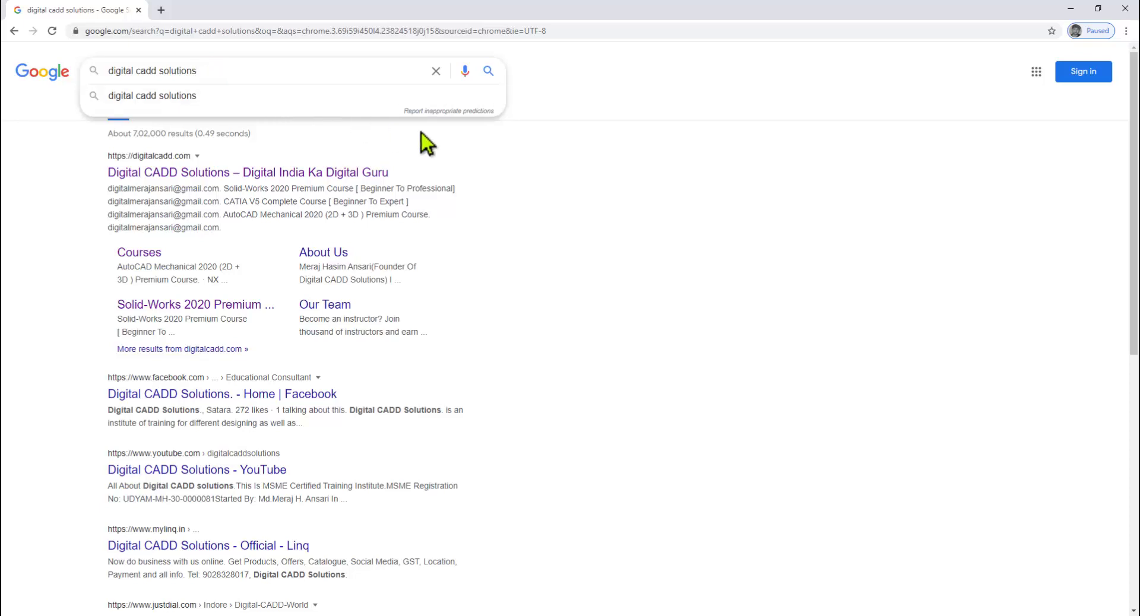
click(754, 187)
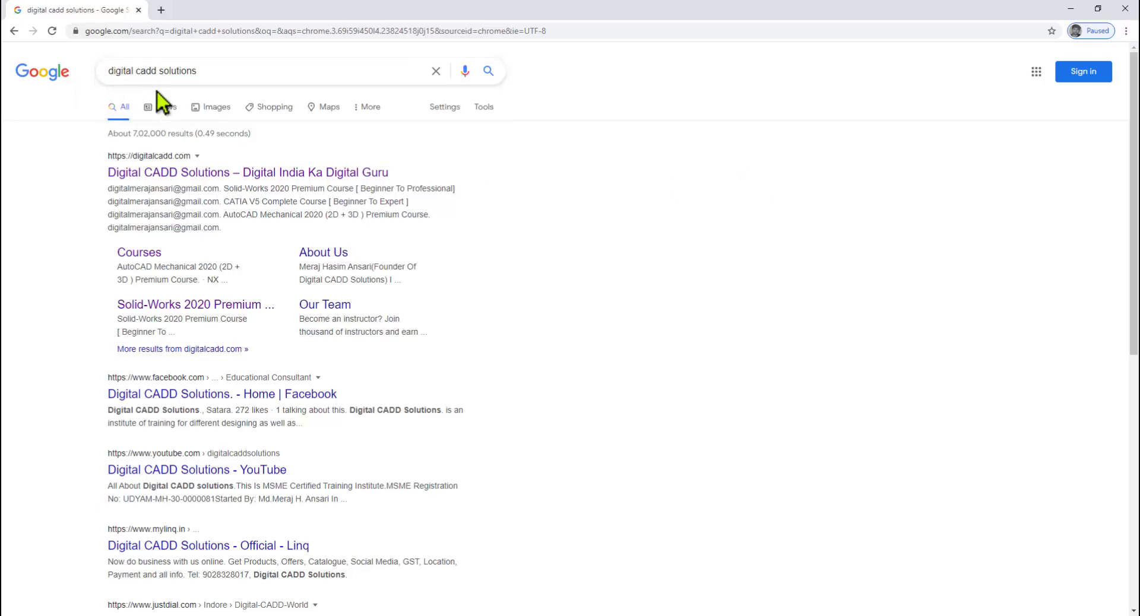
click(295, 172)
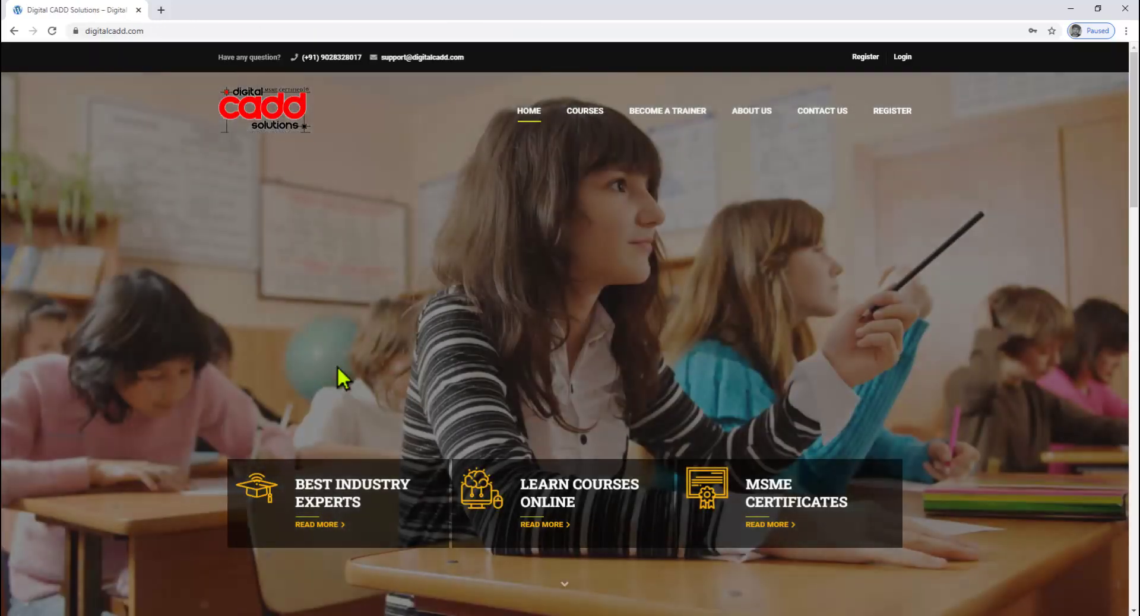
scroll(423, 375, down, 6)
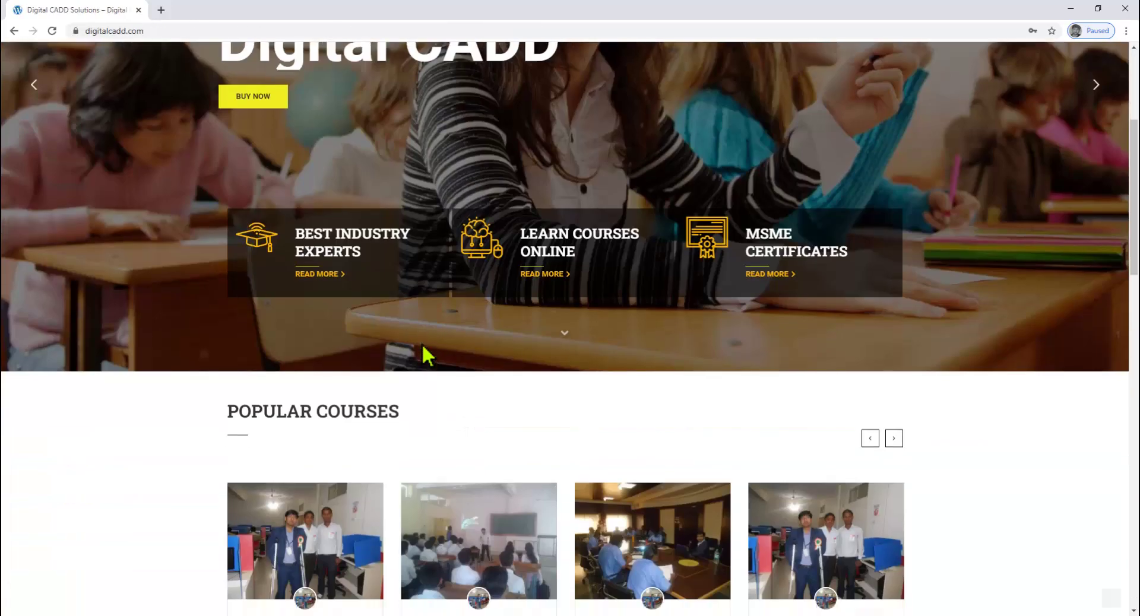
Open the Solid-Works 2020 Premium Course page, highlighting its ₹1,999 price and 191 lectures.
click(332, 551)
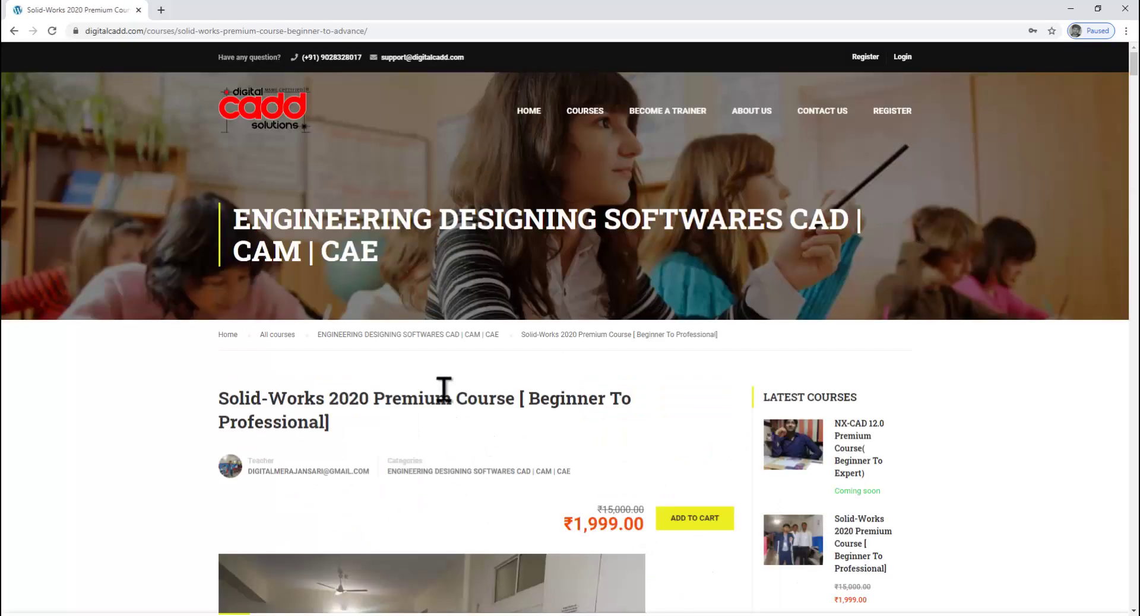
scroll(444, 389, down, 6)
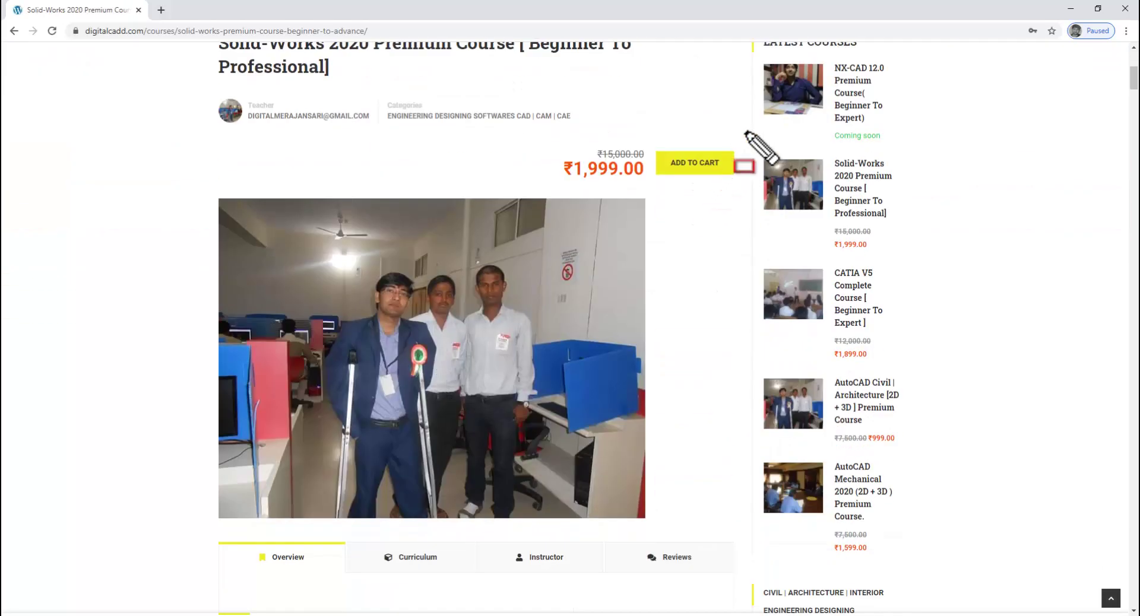
drag(747, 131, 556, 187)
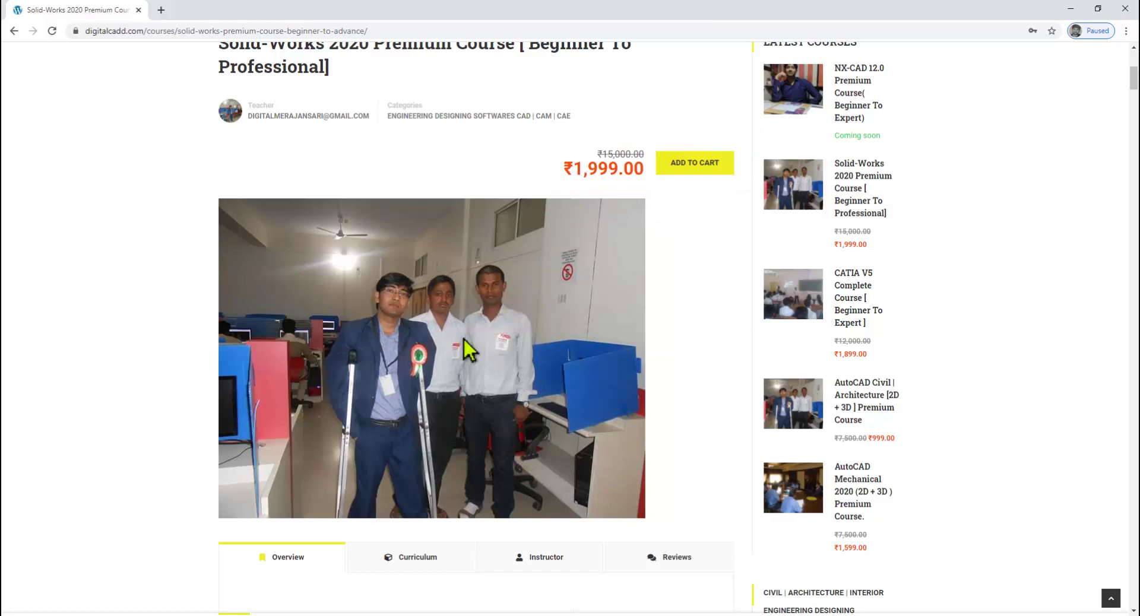
scroll(469, 338, down, 4)
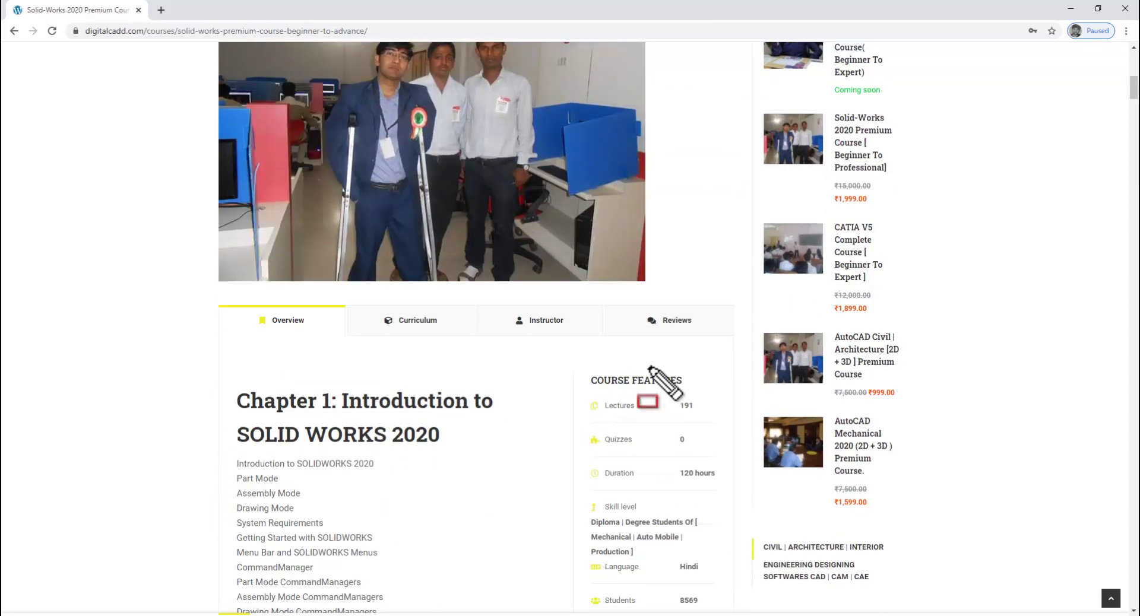
mouse_move(726, 387)
mouse_down()
mouse_move(609, 425)
mouse_move(584, 416)
mouse_up()
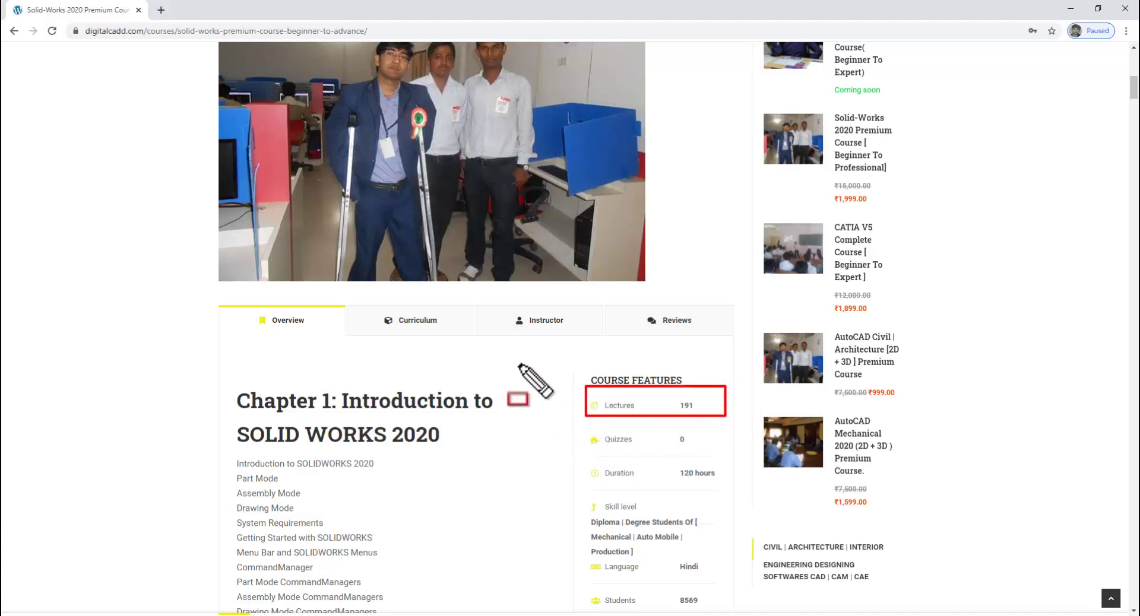
key(Escape)
Scroll through the course curriculum and back up.
click(426, 323)
scroll(451, 345, down, 1)
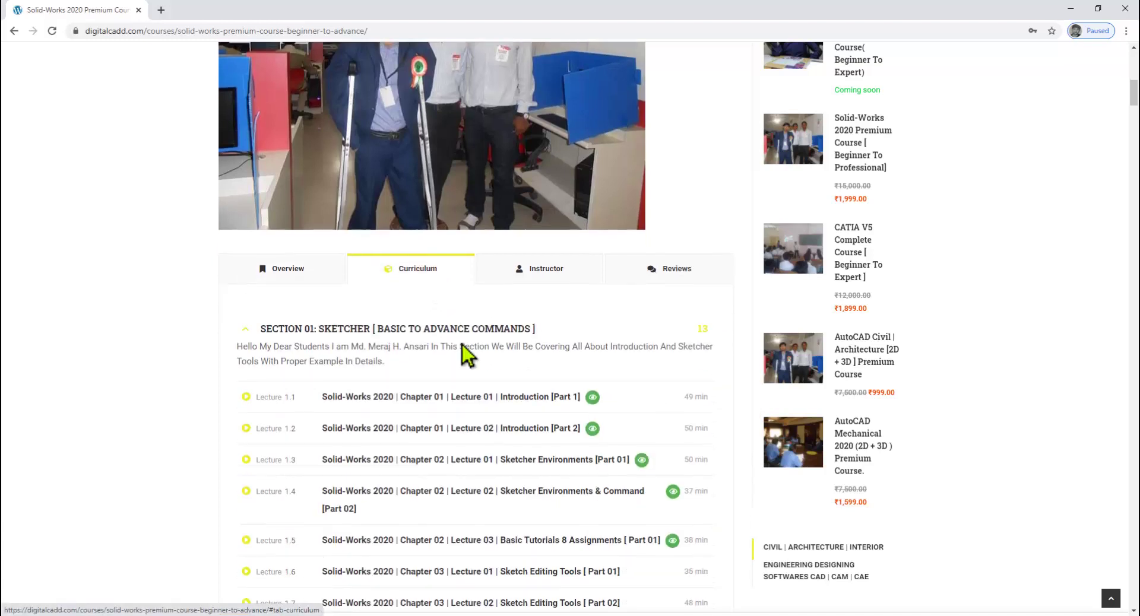
scroll(463, 348, down, 6)
scroll(464, 349, down, 7)
scroll(467, 356, down, 9)
scroll(478, 364, down, 9)
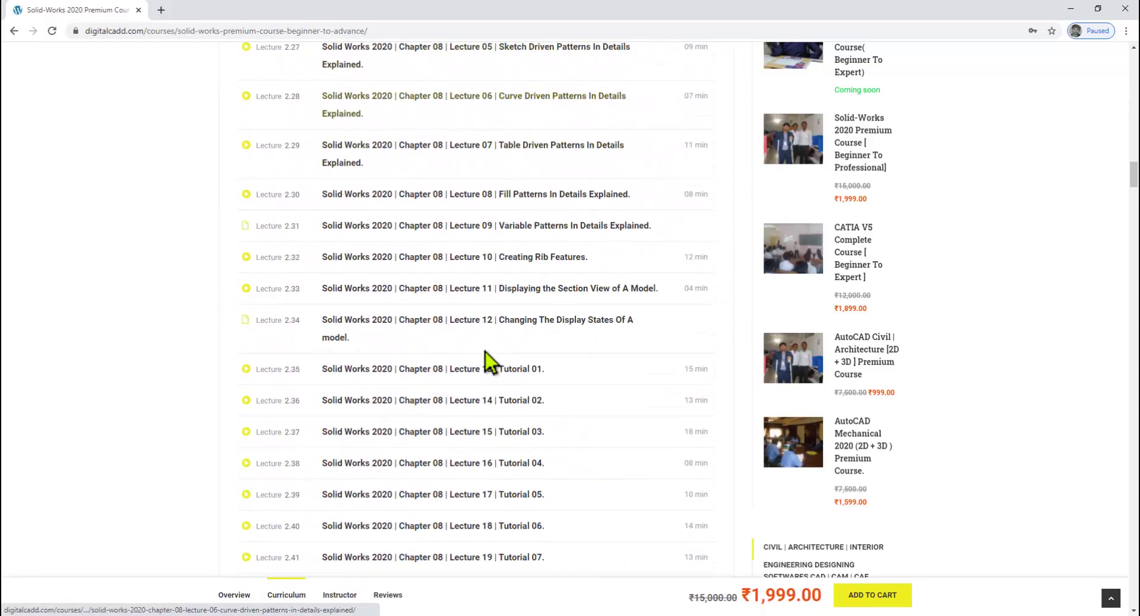
scroll(486, 362, down, 9)
scroll(504, 365, down, 9)
scroll(500, 368, down, 7)
scroll(502, 365, up, 6)
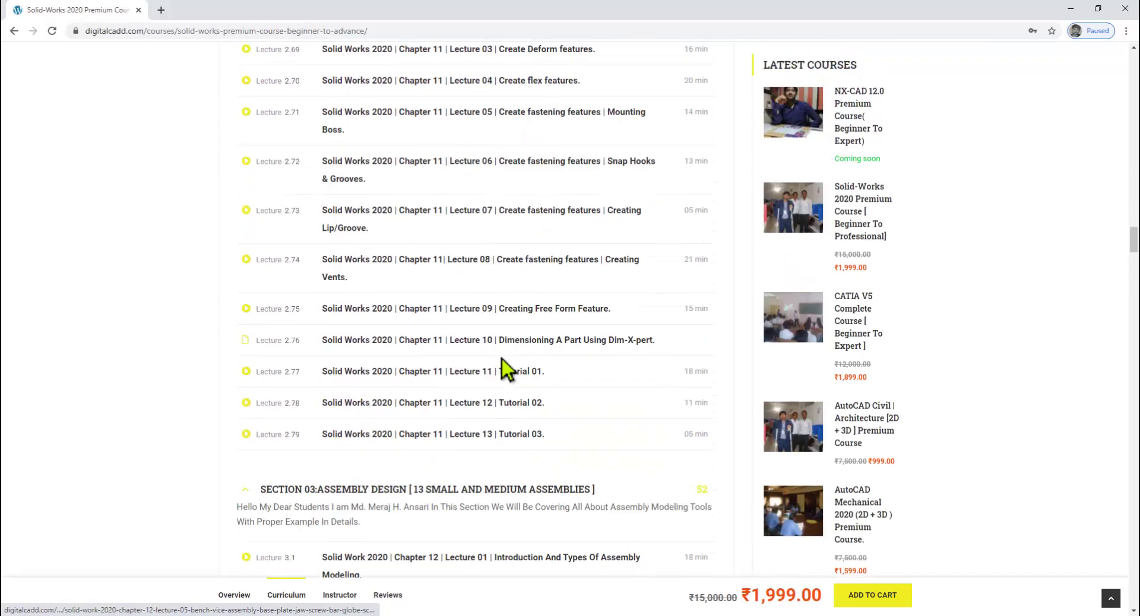
scroll(503, 364, up, 6)
scroll(503, 361, up, 12)
scroll(503, 362, up, 6)
scroll(502, 368, up, 12)
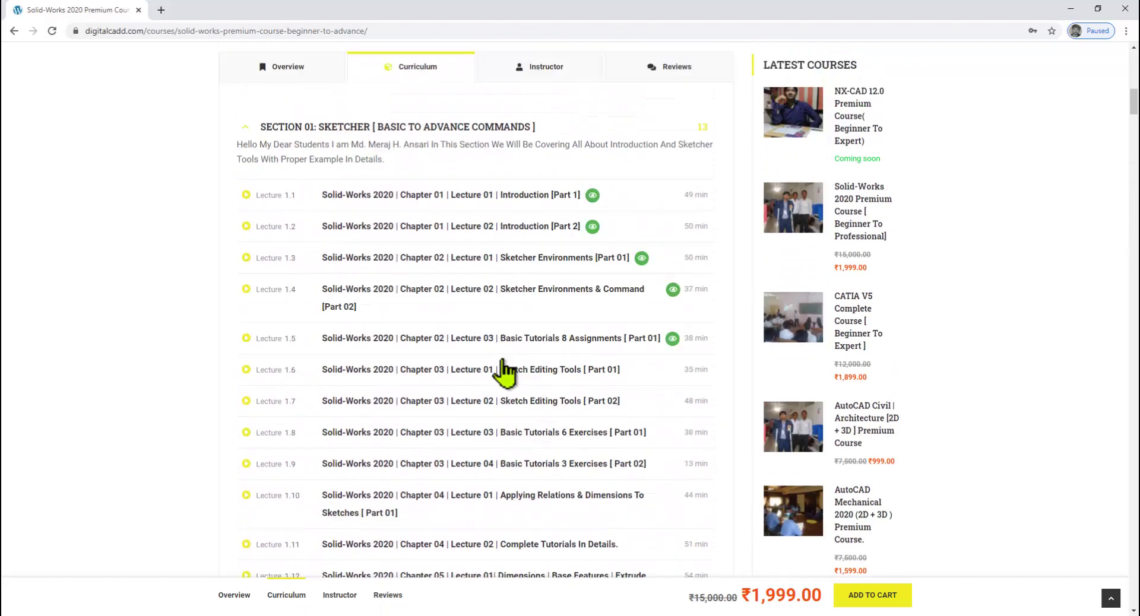
scroll(504, 367, up, 6)
scroll(507, 365, up, 2)
Return to the Overview, highlight the contact phone number, then scroll to Chapter 1 and Course Features.
click(302, 439)
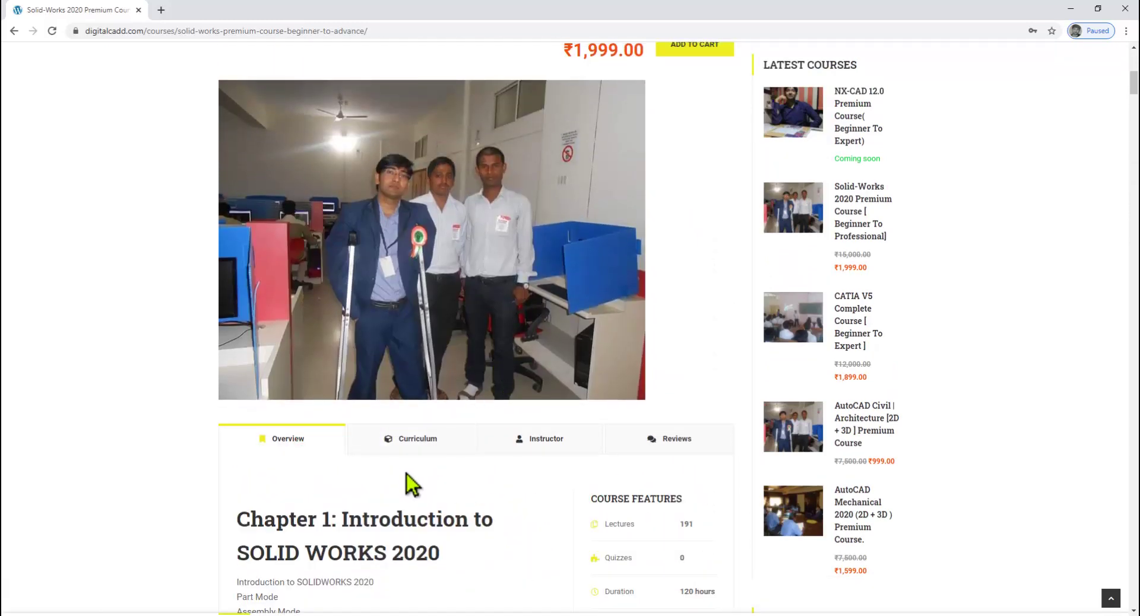
scroll(406, 473, down, 2)
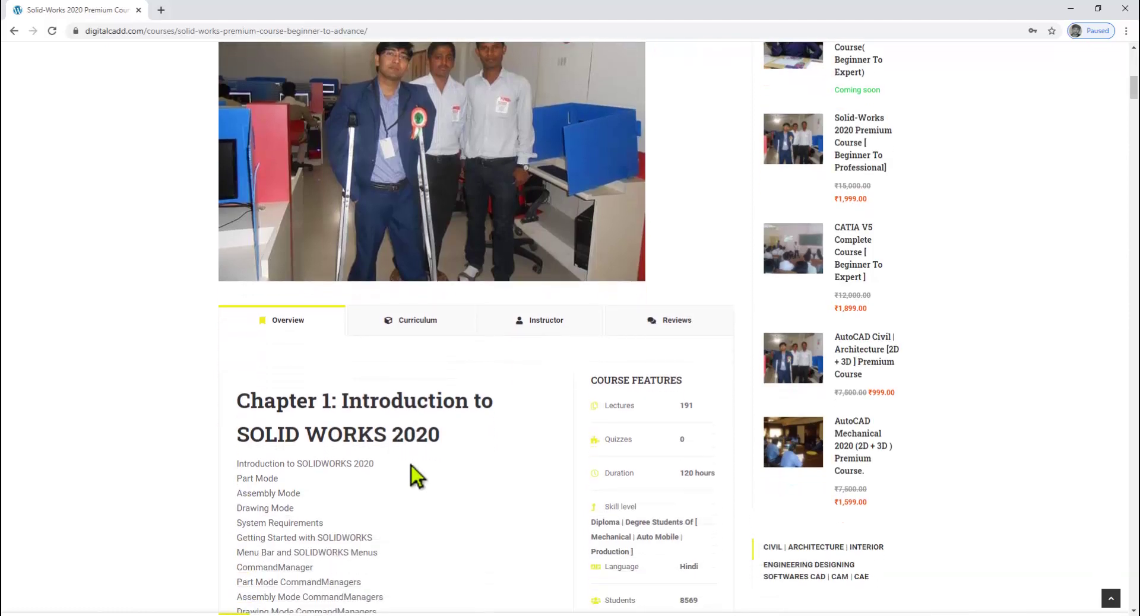
scroll(412, 474, up, 3)
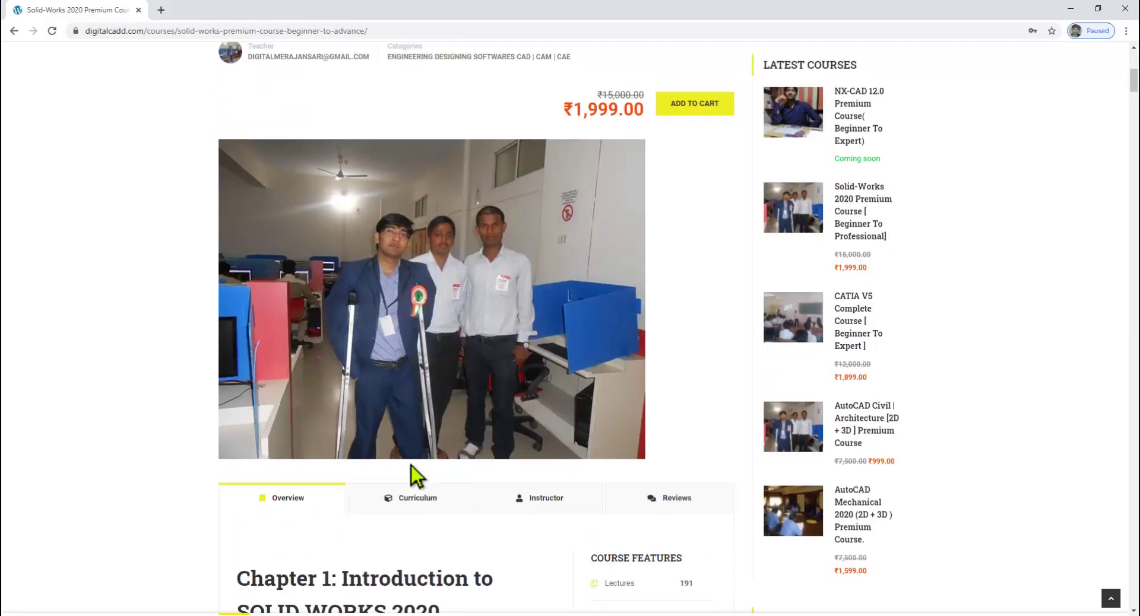
scroll(418, 425, up, 7)
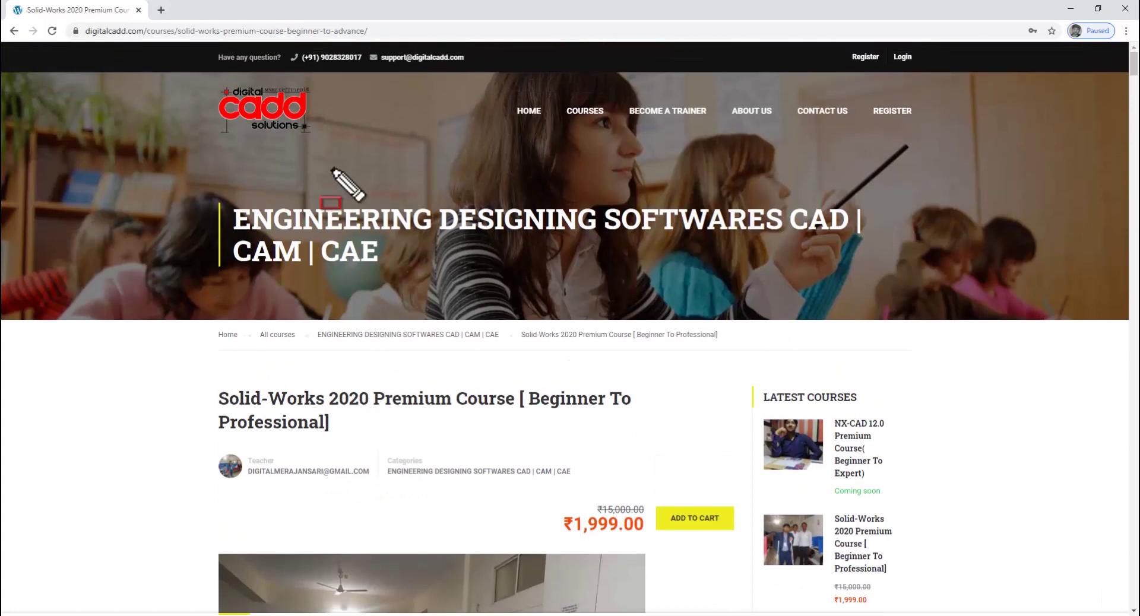
drag(367, 44, 213, 70)
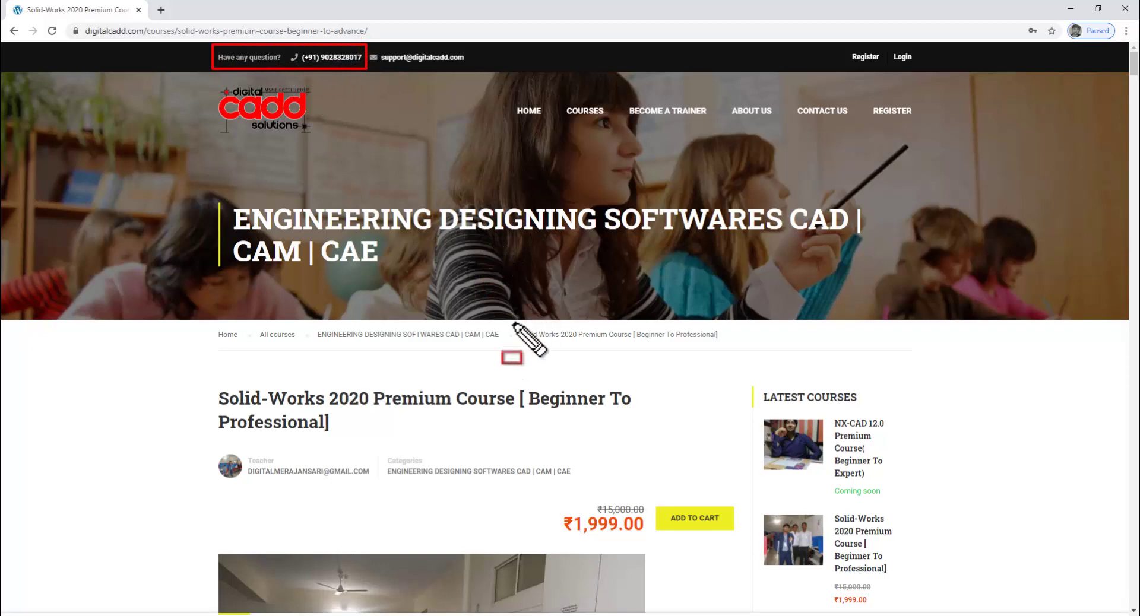
key(Escape)
scroll(529, 320, down, 5)
scroll(528, 320, down, 3)
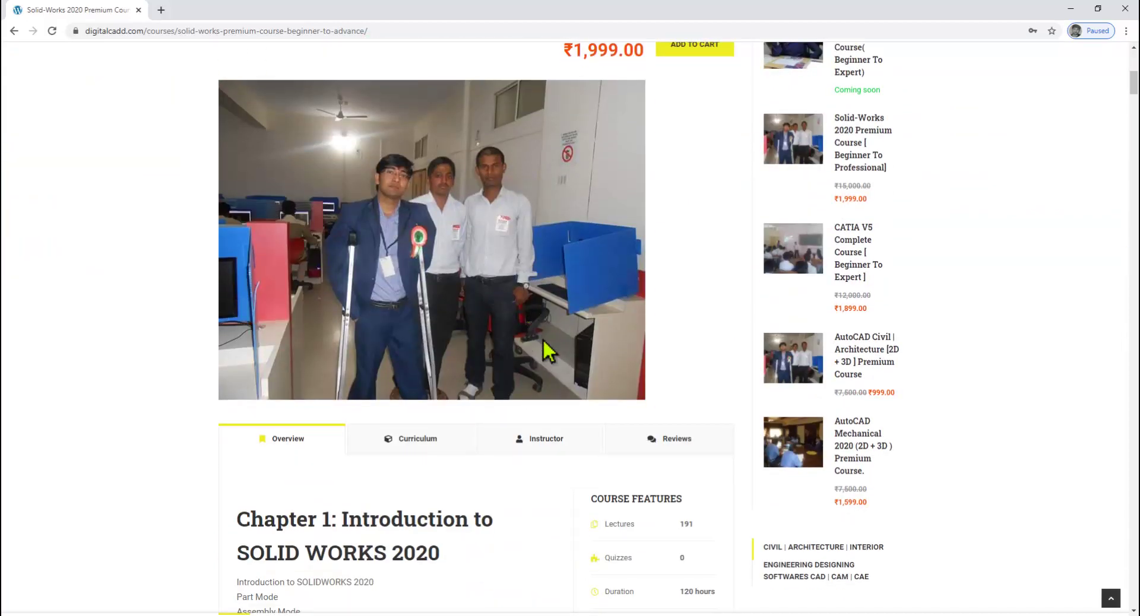
scroll(541, 377, down, 4)
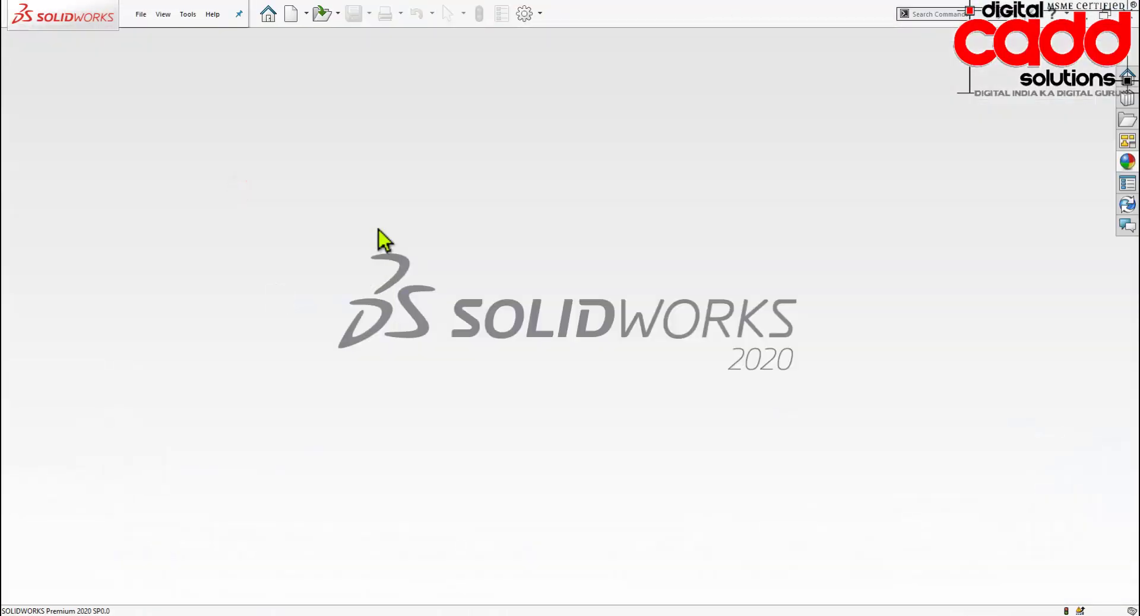
Create empty assembly Assem4, cancelling the Open dialog and closing Begin Assembly.
click(290, 13)
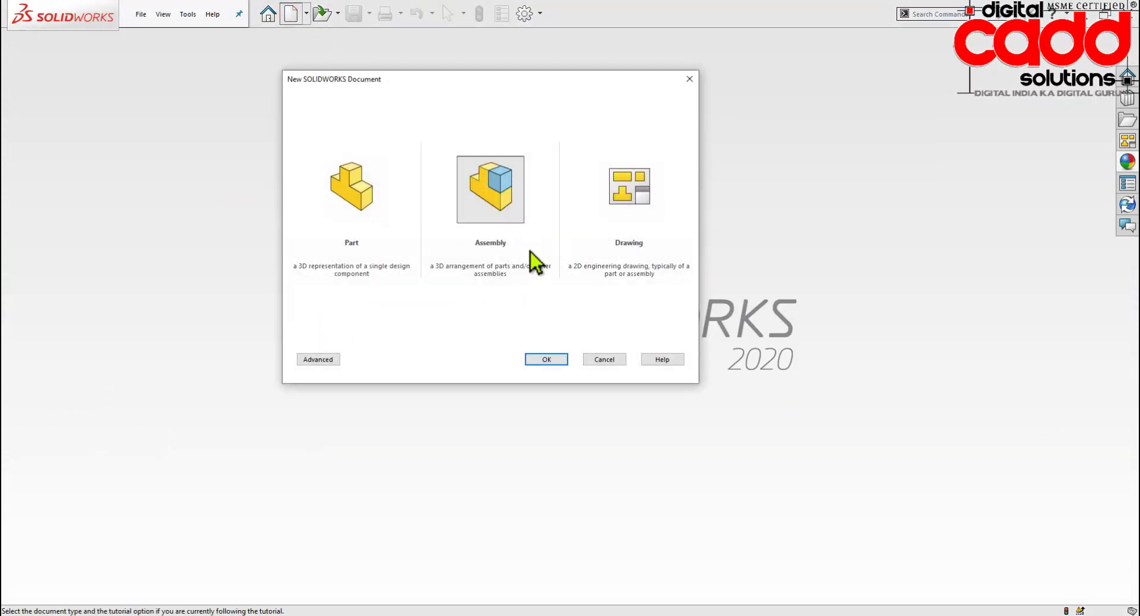
click(530, 252)
click(546, 360)
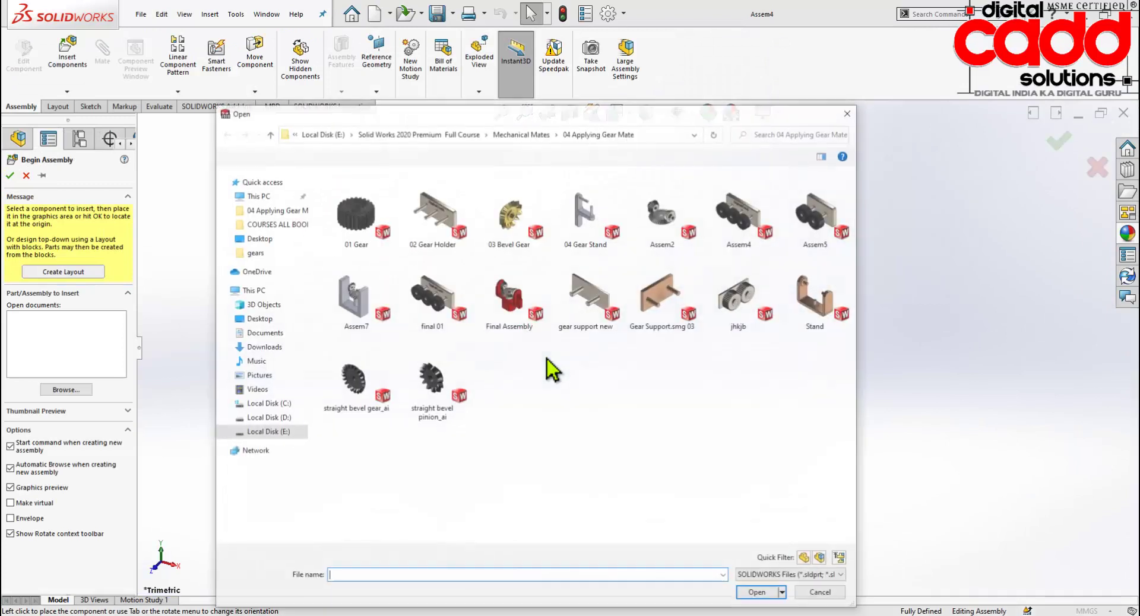
click(824, 594)
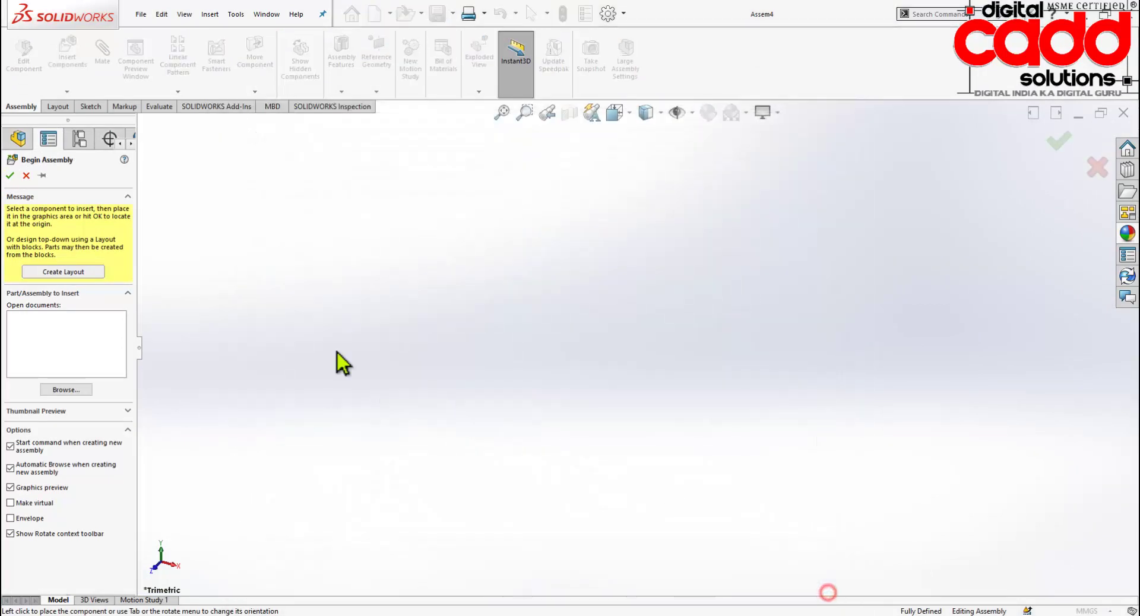
click(30, 175)
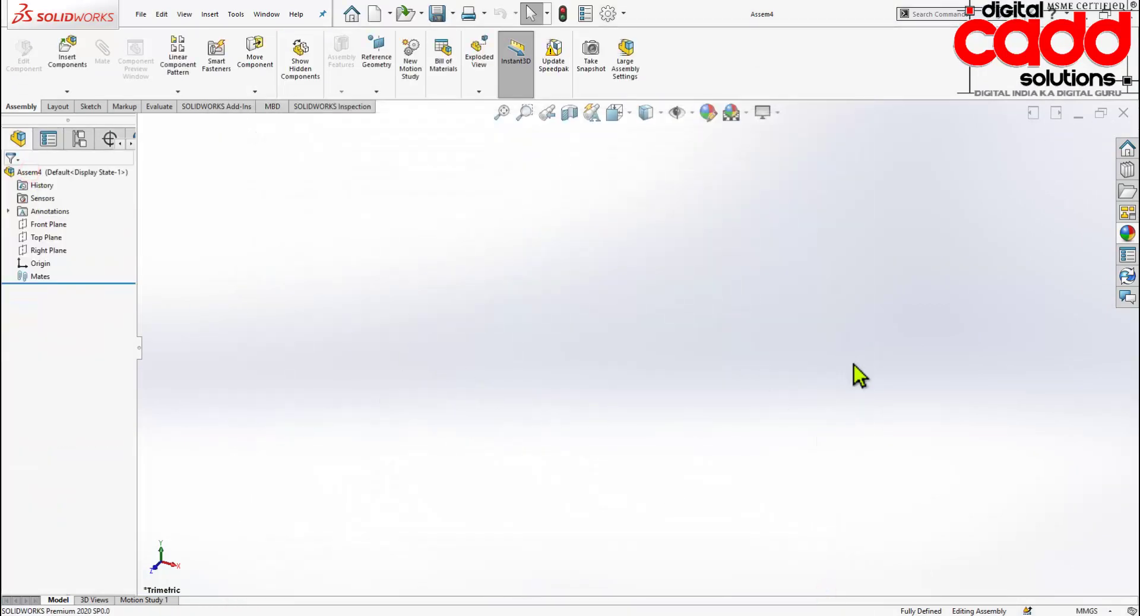
In the Design Library, browse Toolbox > ISO > Power Transmission > Gears.
click(1127, 171)
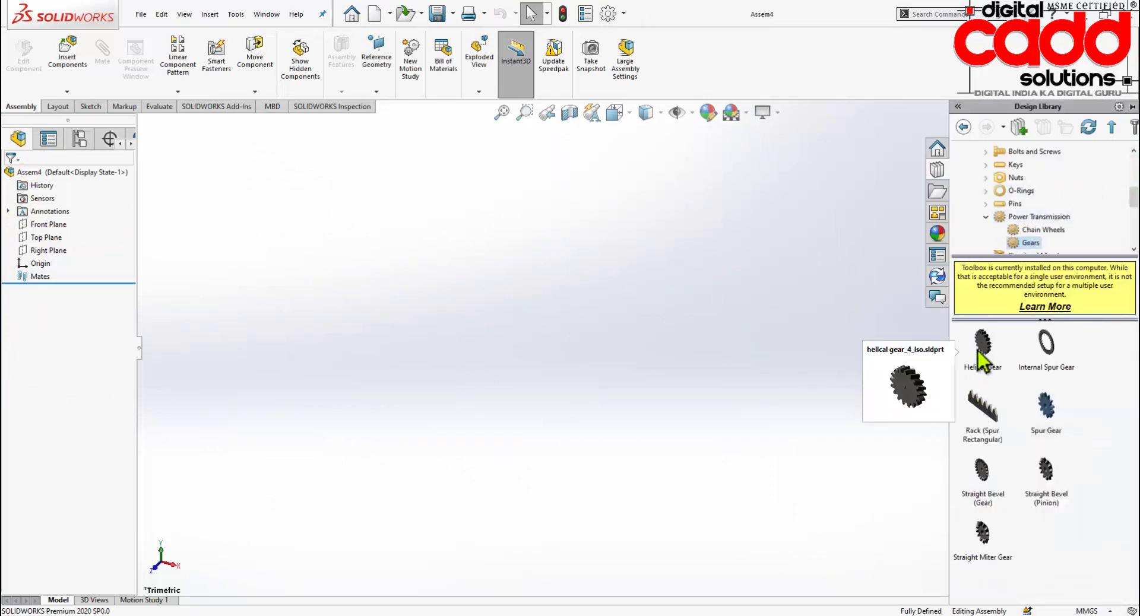
scroll(1020, 229, up, 5)
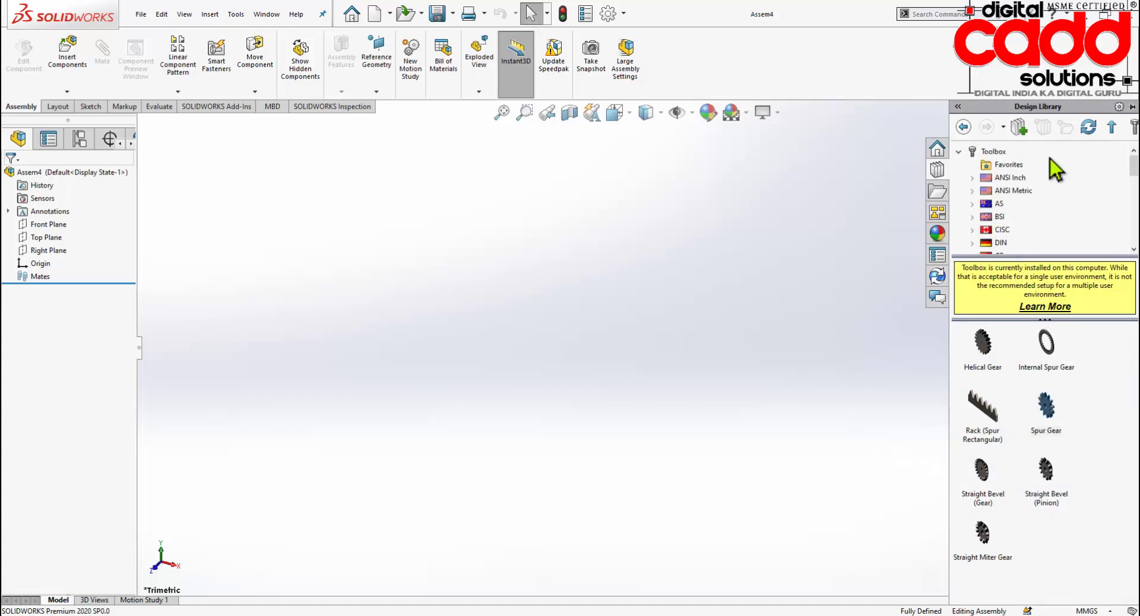
click(996, 153)
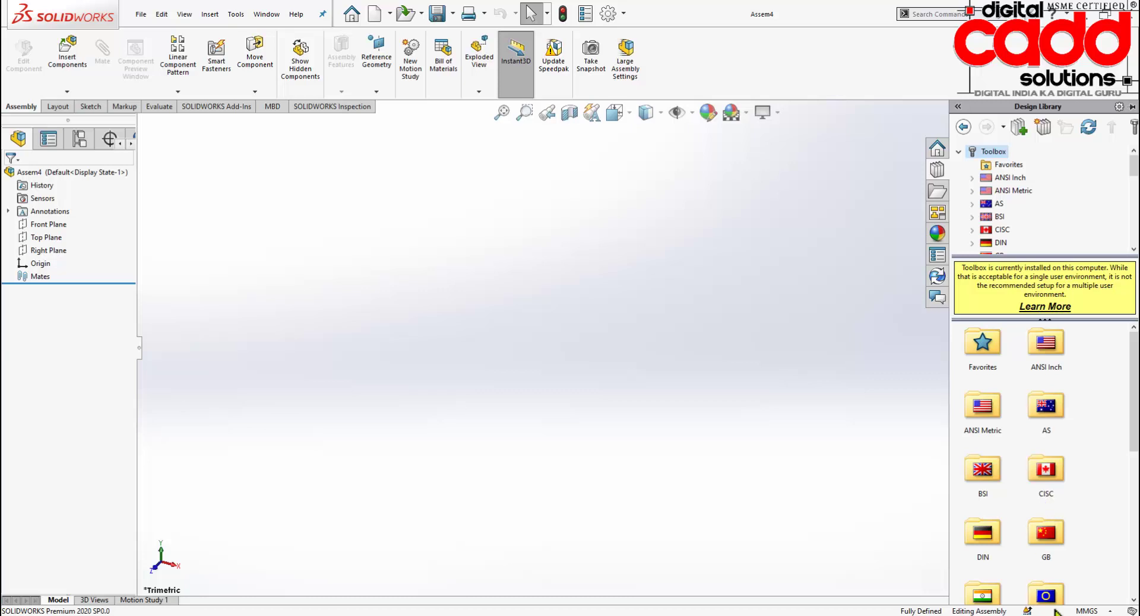
scroll(1057, 571, down, 3)
click(1051, 530)
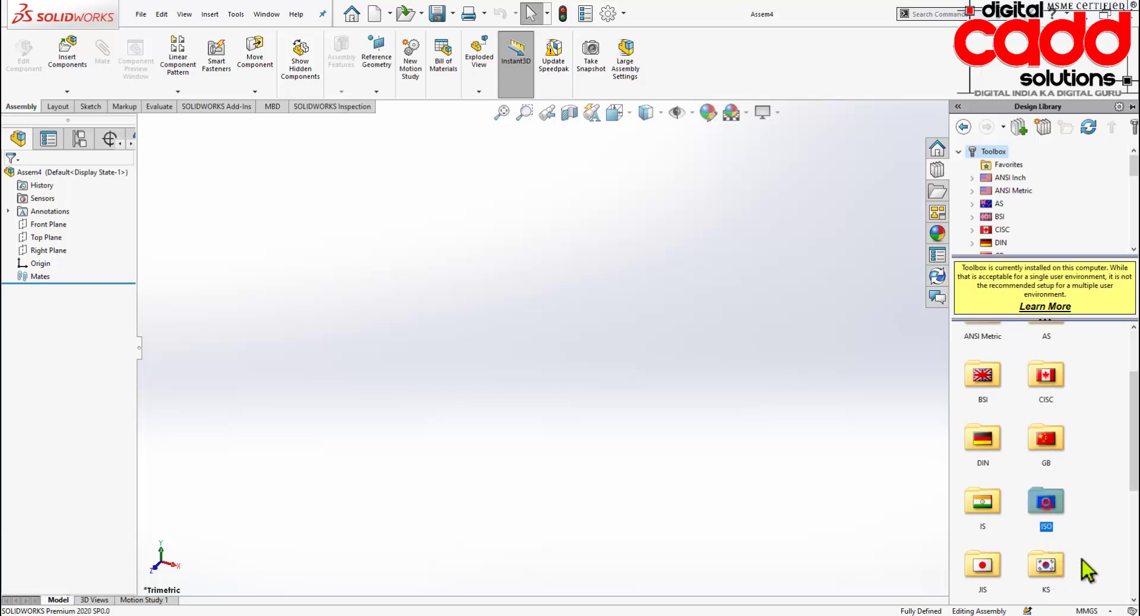
double_click(1049, 510)
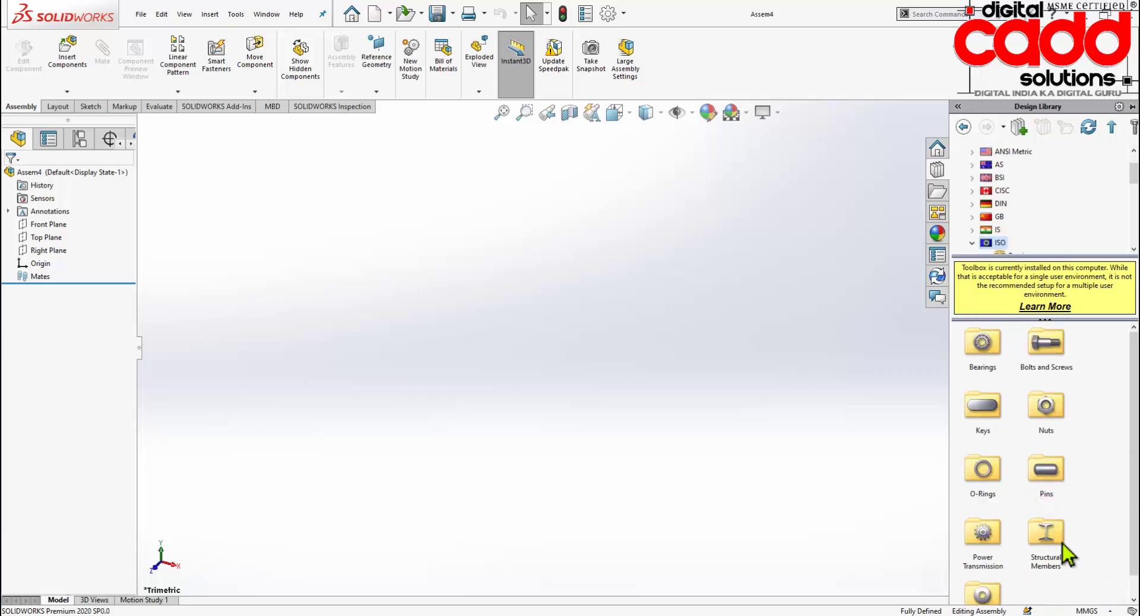
double_click(983, 535)
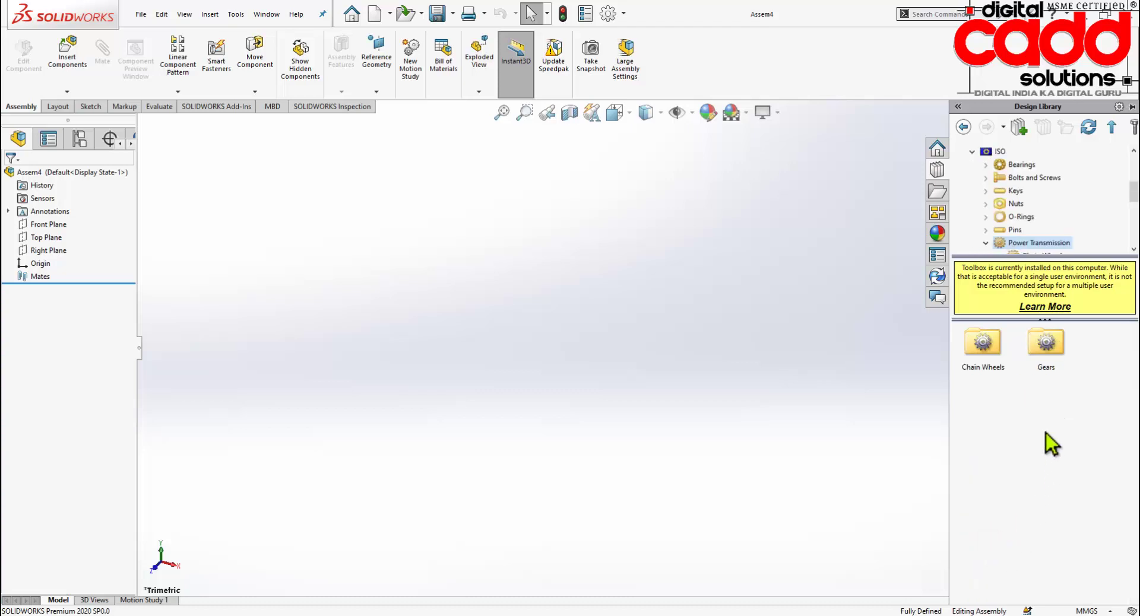
double_click(1046, 344)
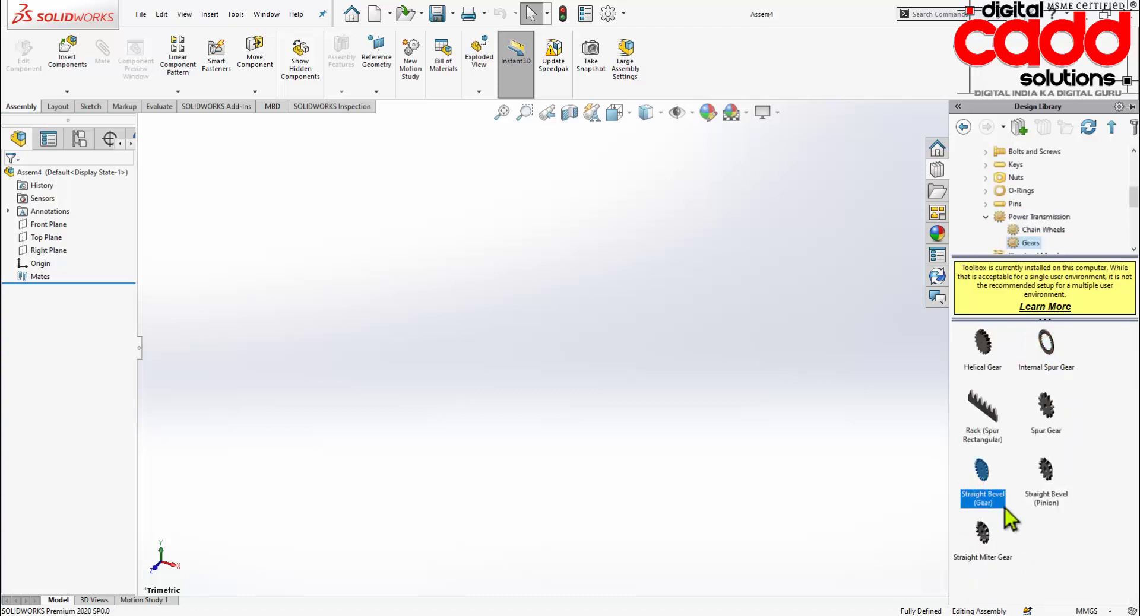
Drag a Straight Bevel (Gear) from the Design Library into Assem4's graphics area.
drag(983, 499, 574, 365)
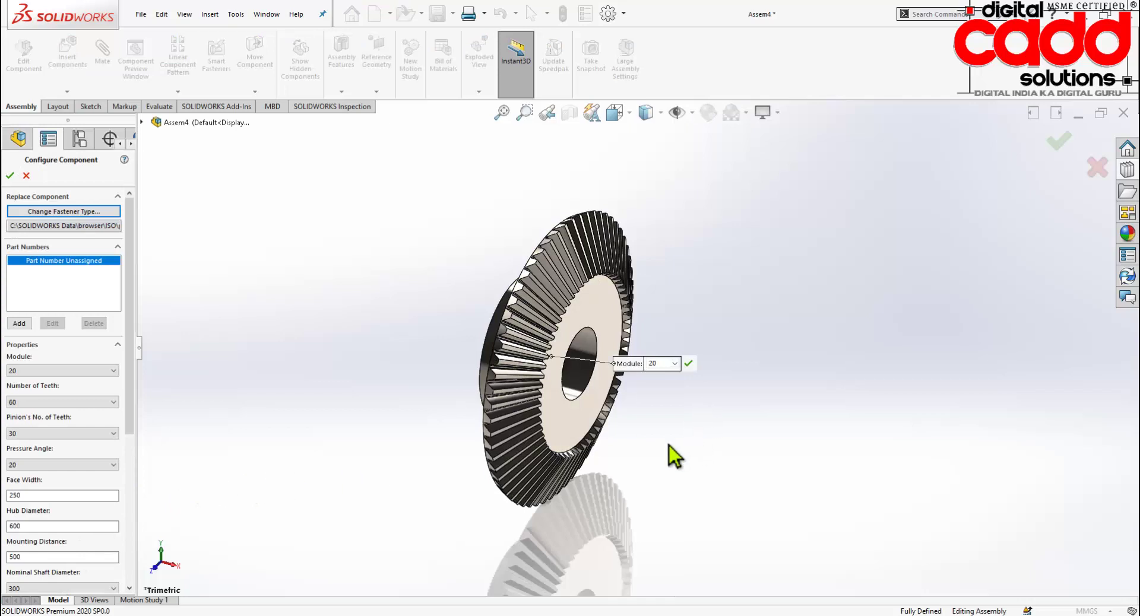
Set the straight bevel gear to module 14 with 40 teeth.
mouse_move(133, 216)
mouse_down()
mouse_move(134, 390)
mouse_move(137, 218)
mouse_up()
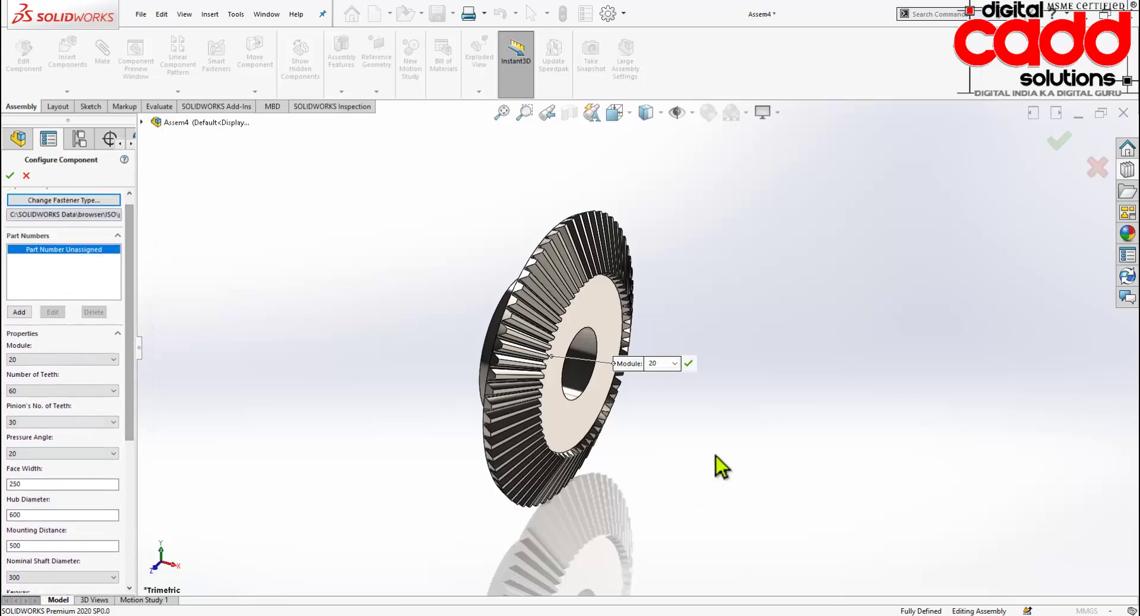
key(ctrl+1)
scroll(584, 318, up, 3)
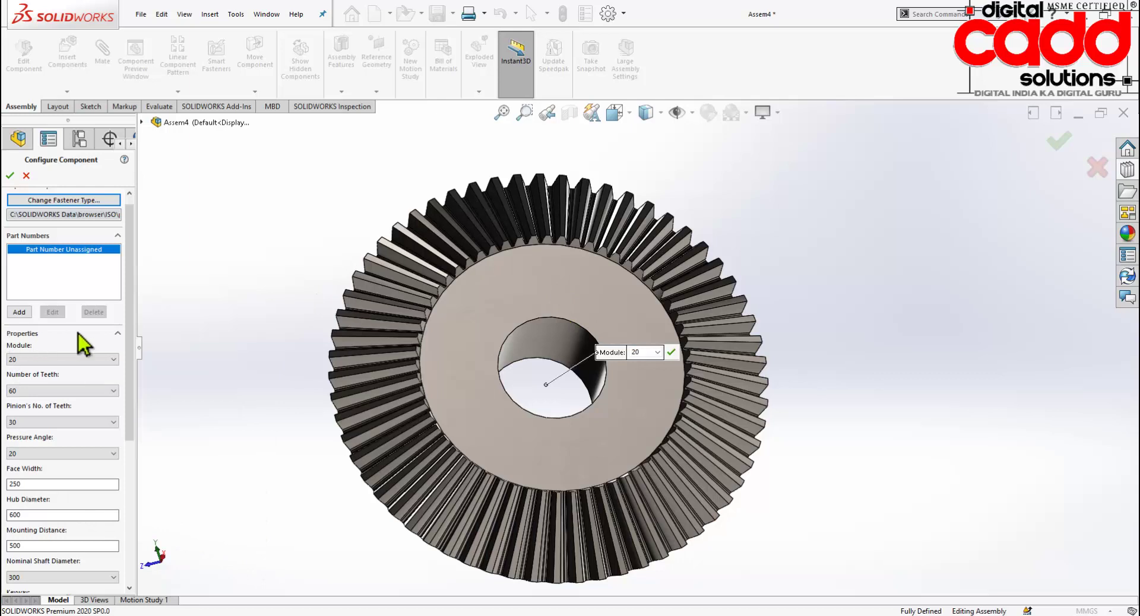
click(60, 359)
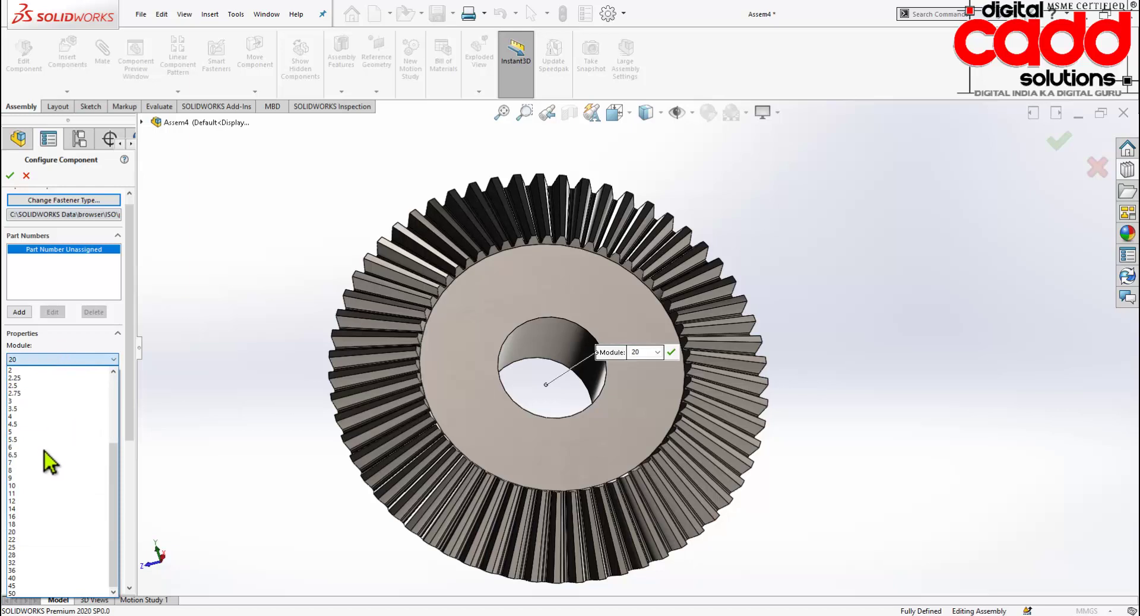
click(37, 510)
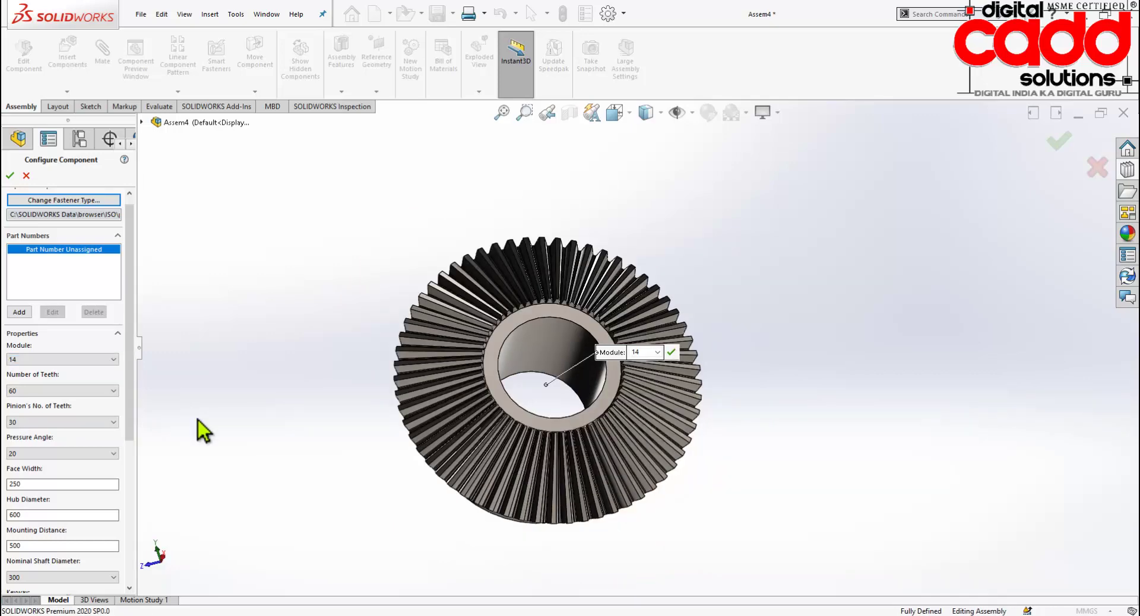
mouse_move(274, 432)
middle_down()
mouse_move(353, 428)
mouse_move(325, 480)
middle_up()
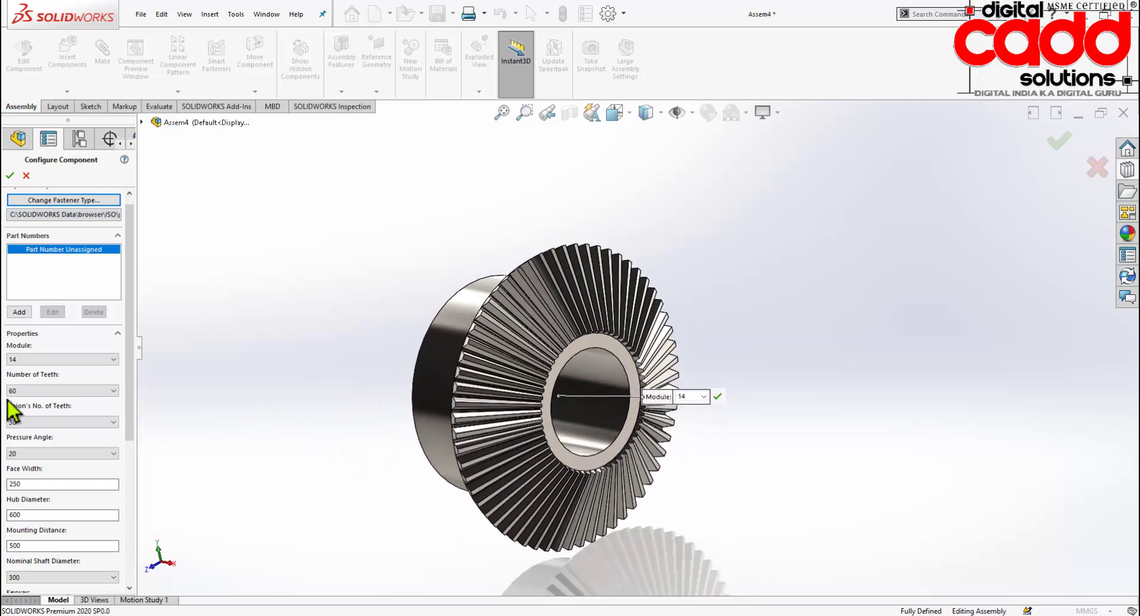
click(25, 395)
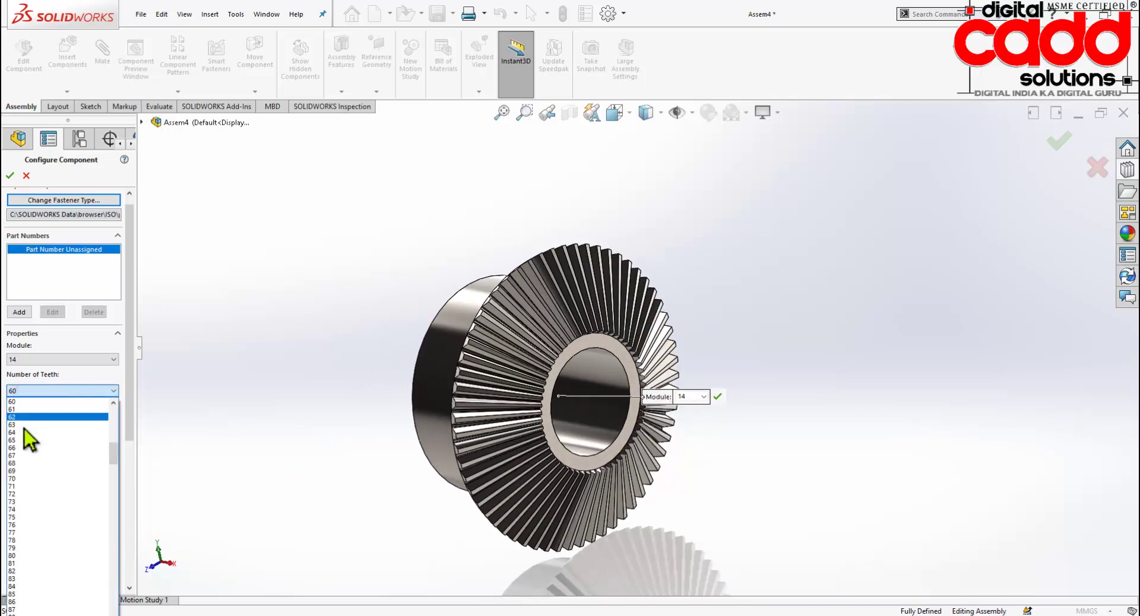
scroll(21, 529, up, 1)
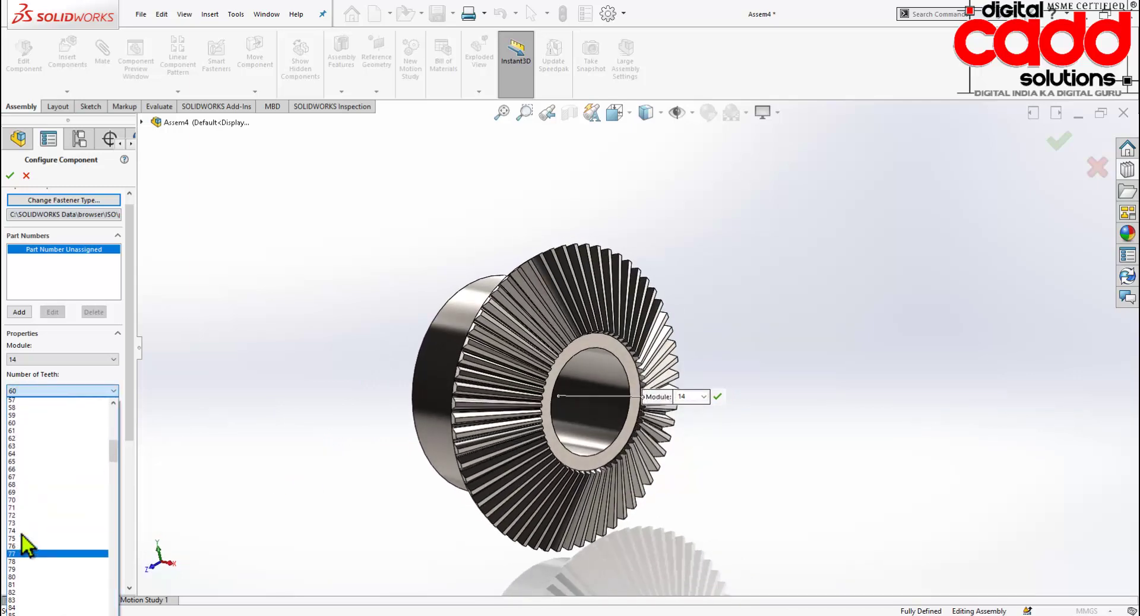
scroll(13, 501, up, 2)
scroll(13, 493, up, 2)
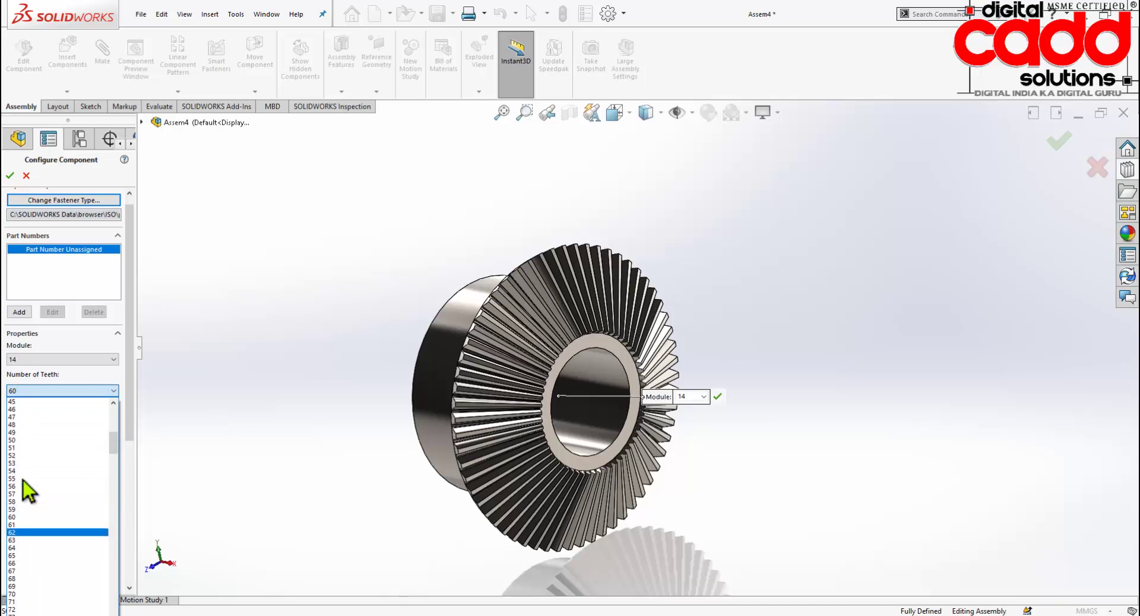
scroll(16, 439, up, 1)
scroll(18, 439, up, 2)
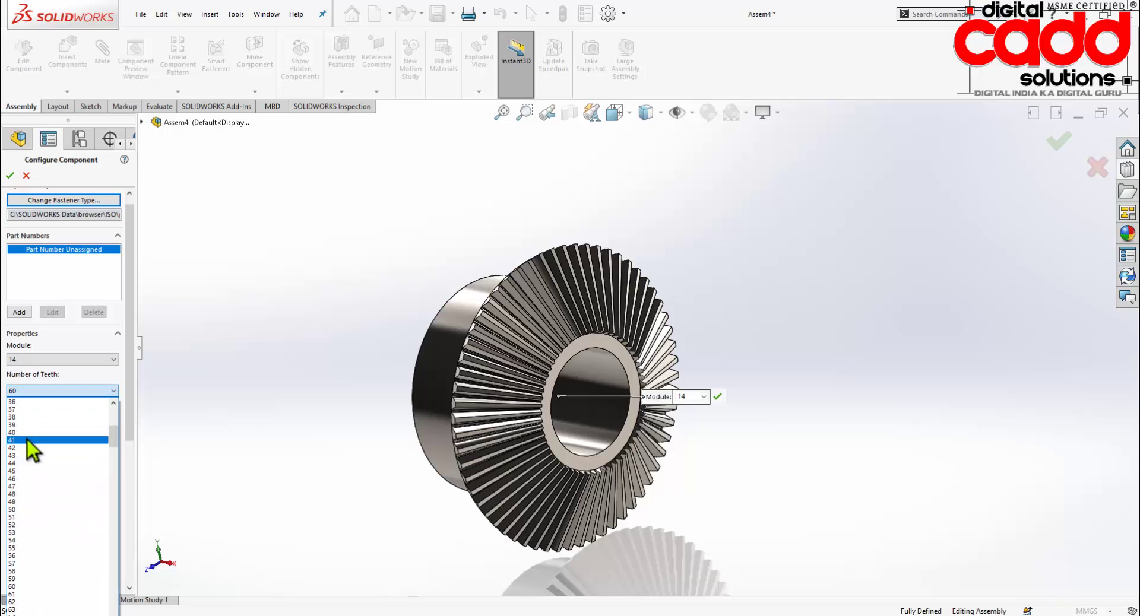
click(24, 432)
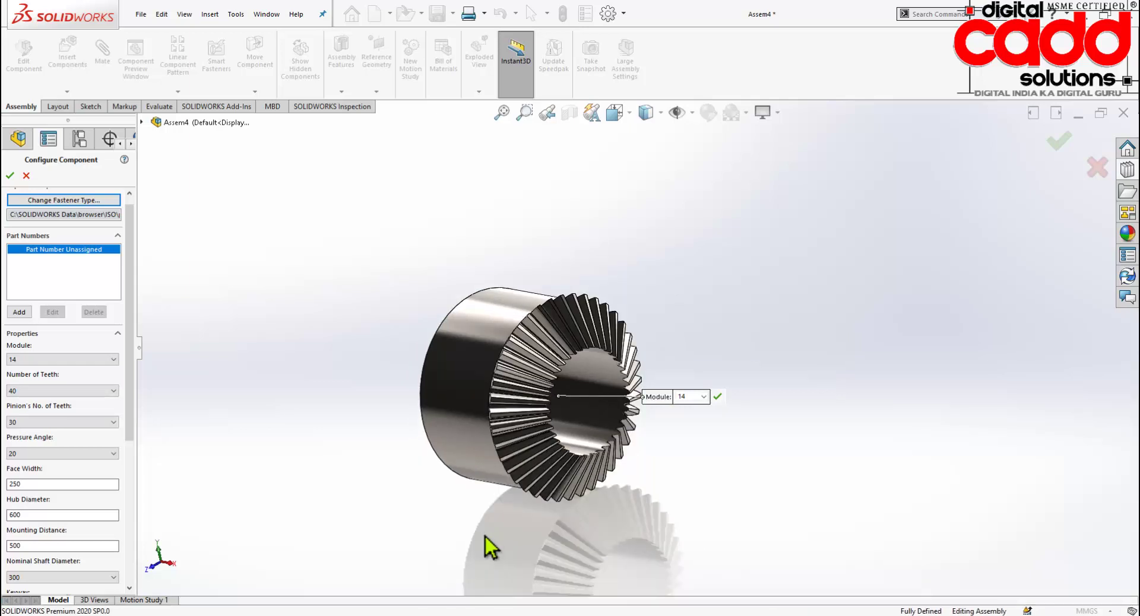
Set the mating pinion's number of teeth to 20.
middle_drag(540, 529, 642, 497)
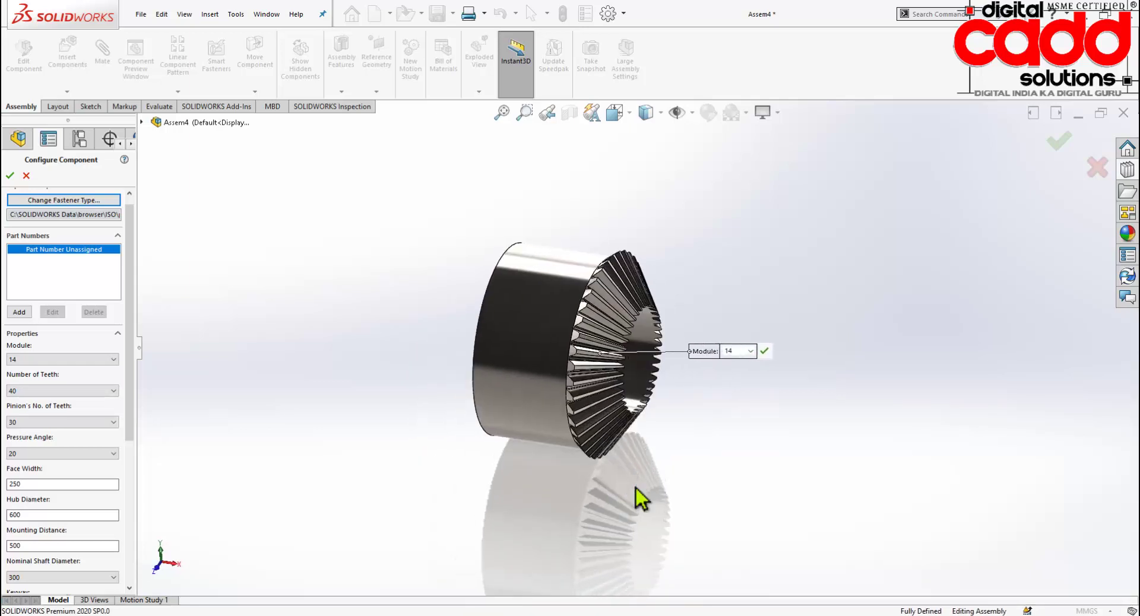
scroll(635, 322, down, 2)
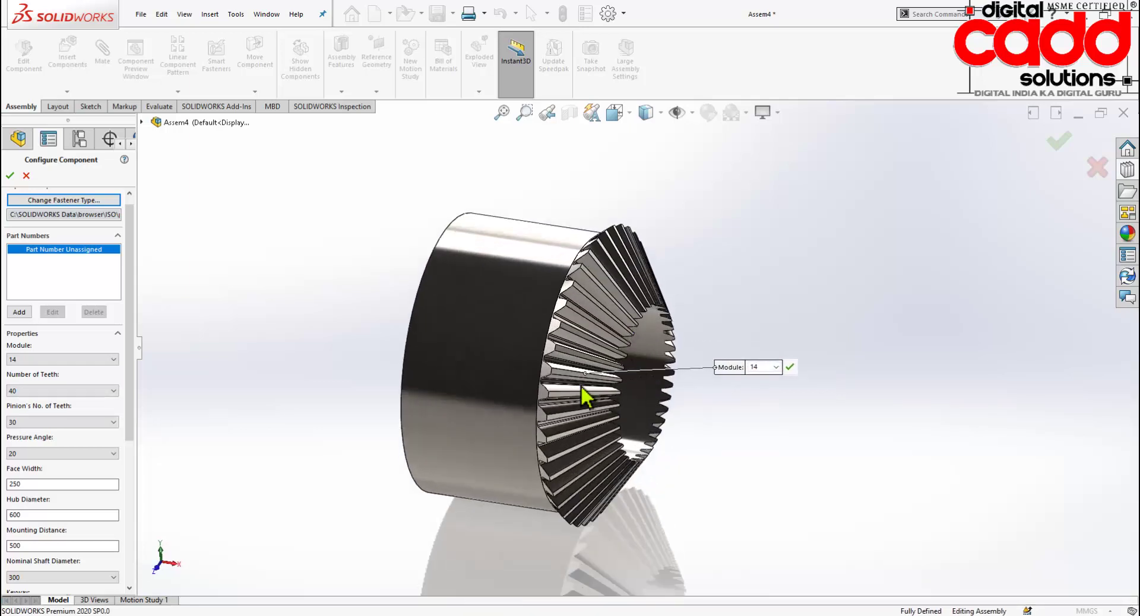
click(24, 423)
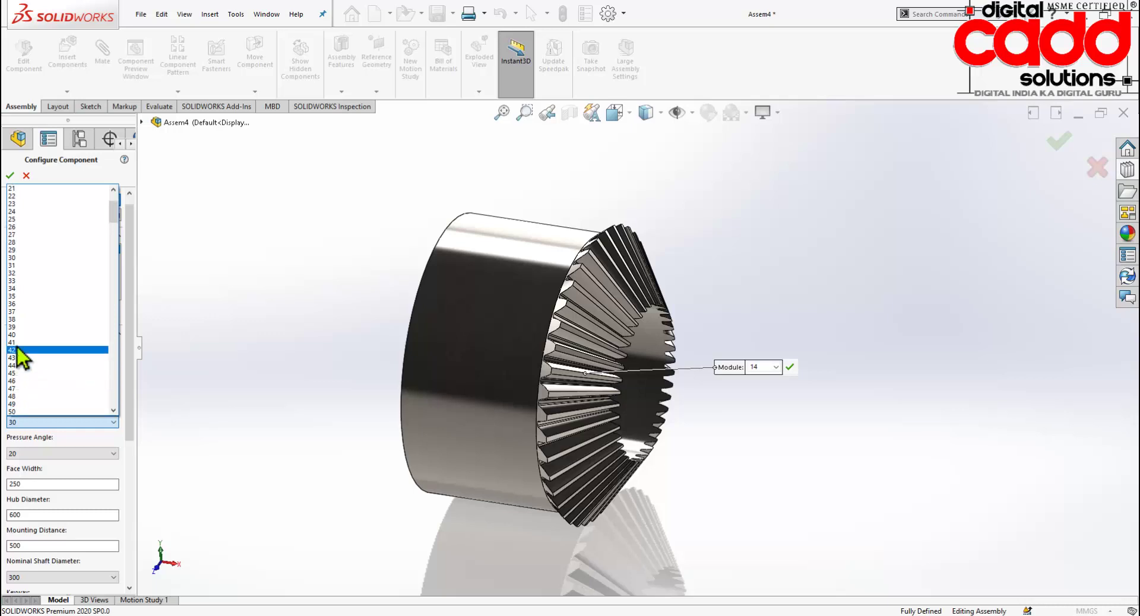
scroll(25, 256, up, 2)
scroll(24, 249, up, 2)
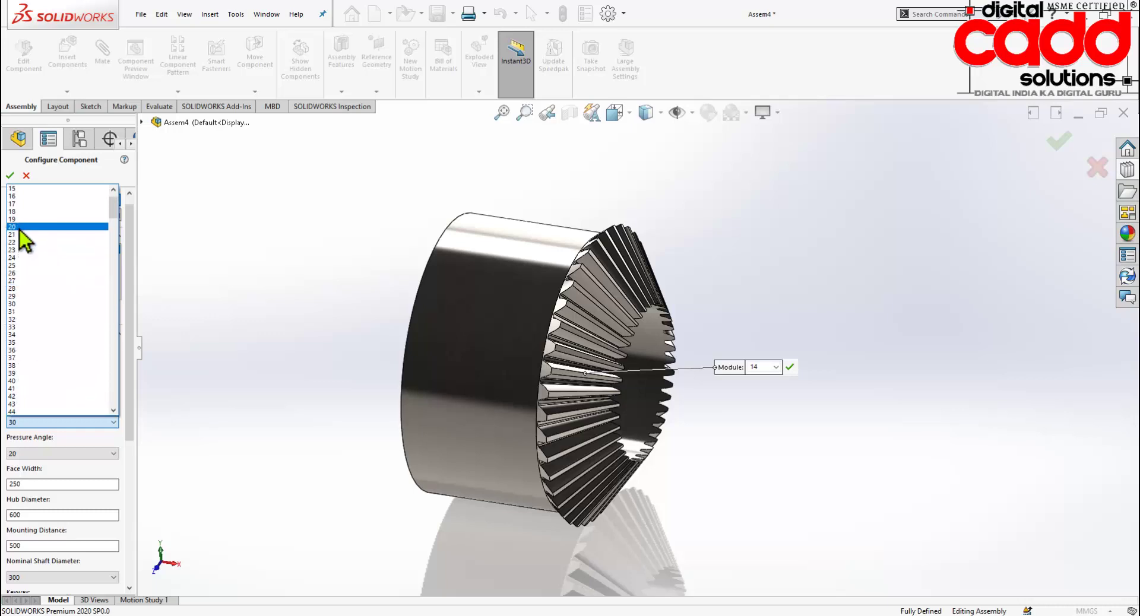
click(21, 227)
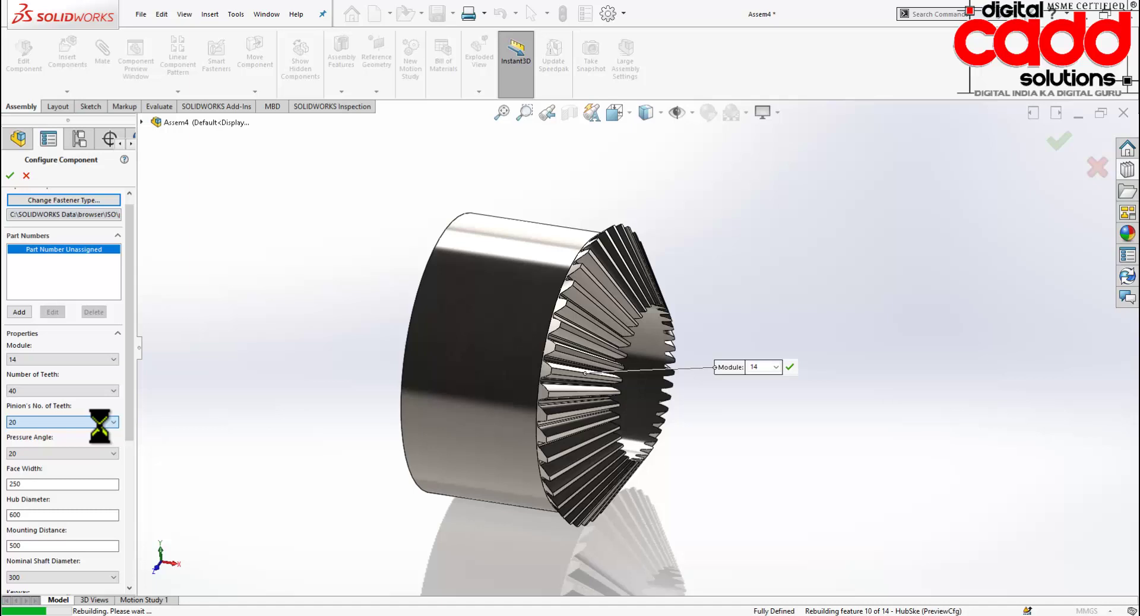
Keep the pressure angle at 20 and set the face width to 200.
click(45, 454)
click(41, 468)
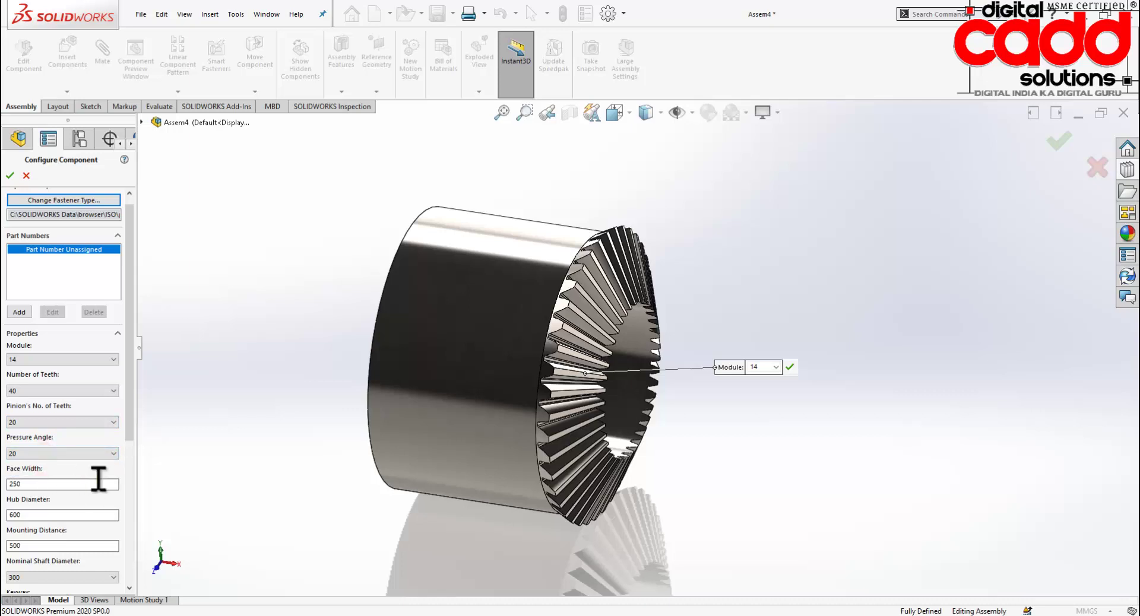
mouse_move(535, 415)
middle_down()
mouse_move(492, 401)
mouse_move(386, 440)
middle_up()
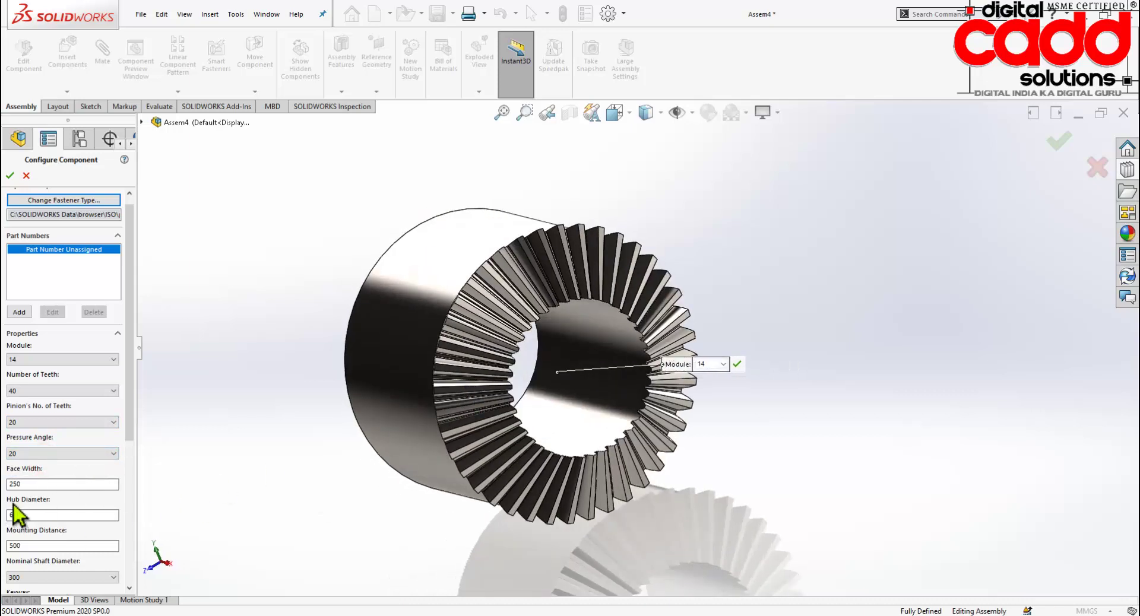
scroll(519, 425, down, 1)
scroll(519, 425, down, 2)
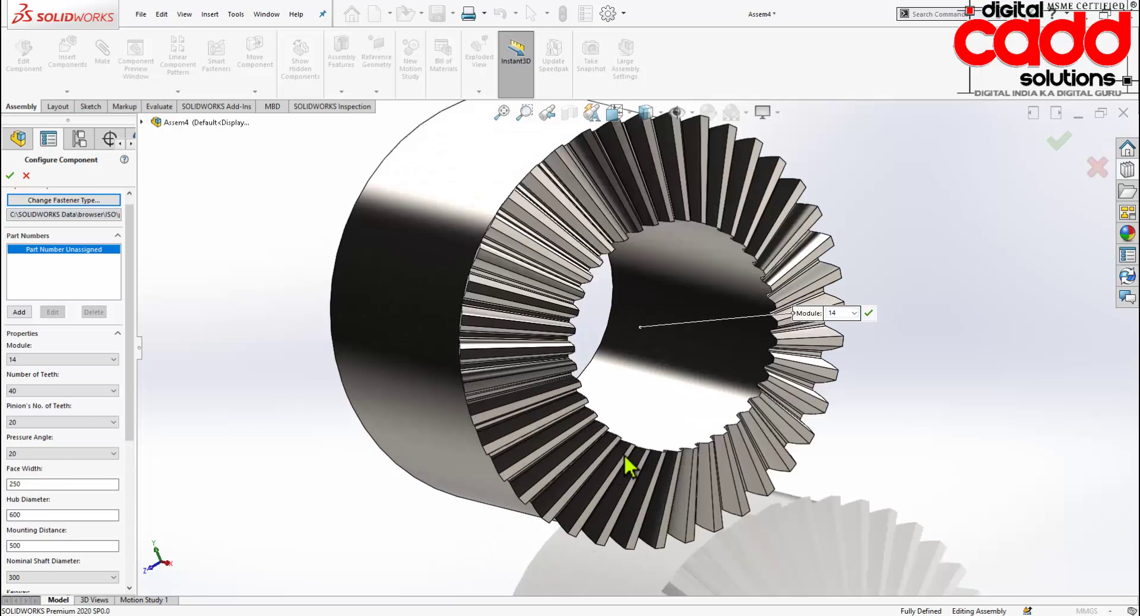
double_click(61, 484)
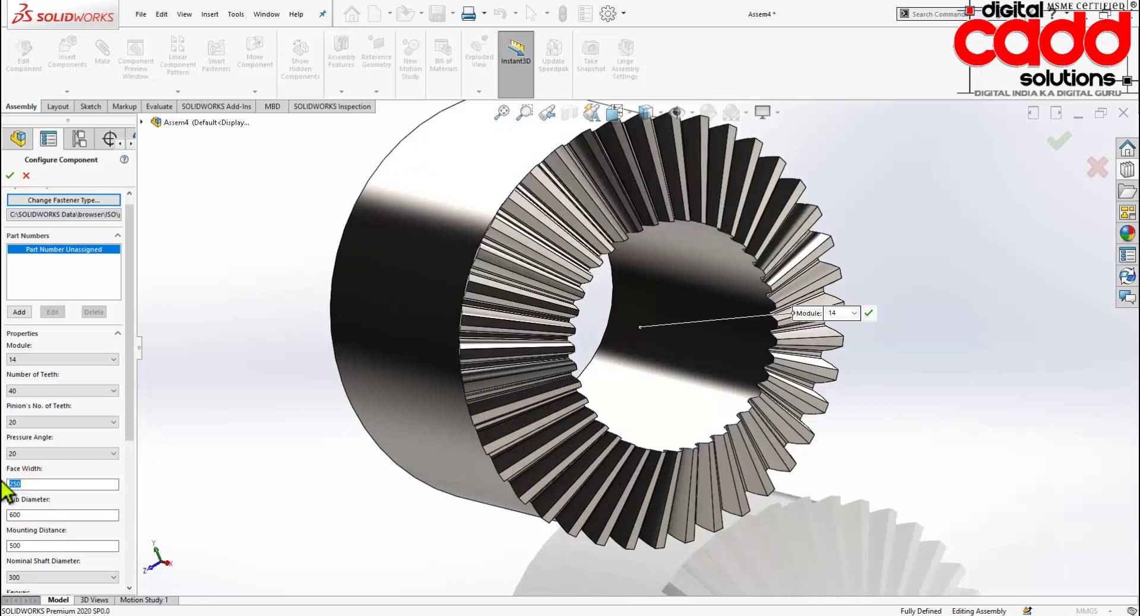
text(20)
key(Tab)
Set the hub diameter to 300 and the mounting distance to 200.
middle_drag(424, 439, 522, 425)
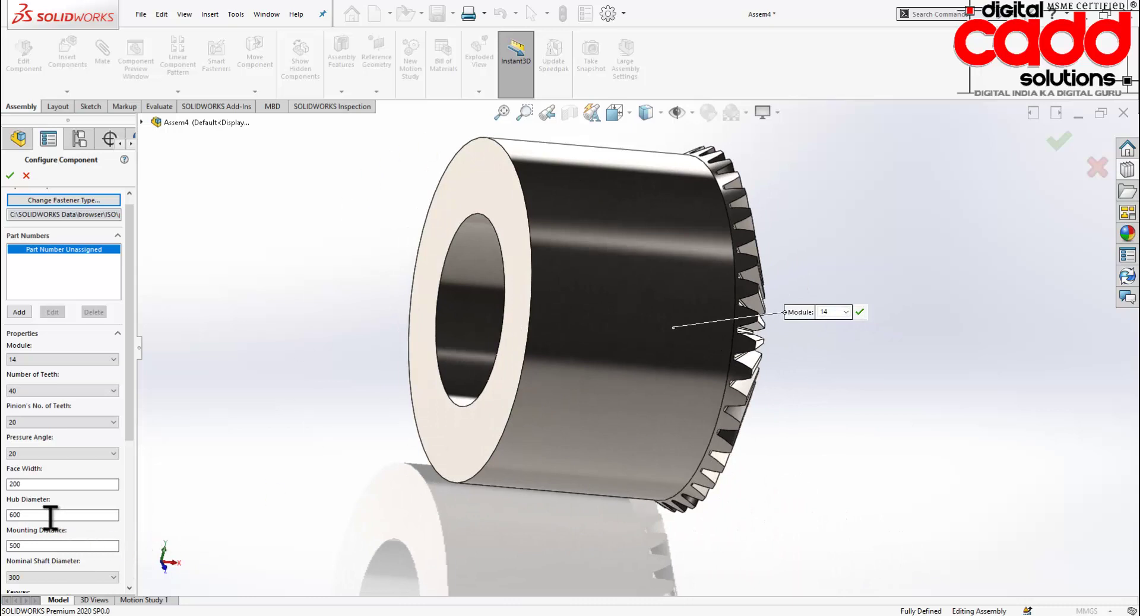
drag(50, 514, 5, 525)
text(0)
key(Return)
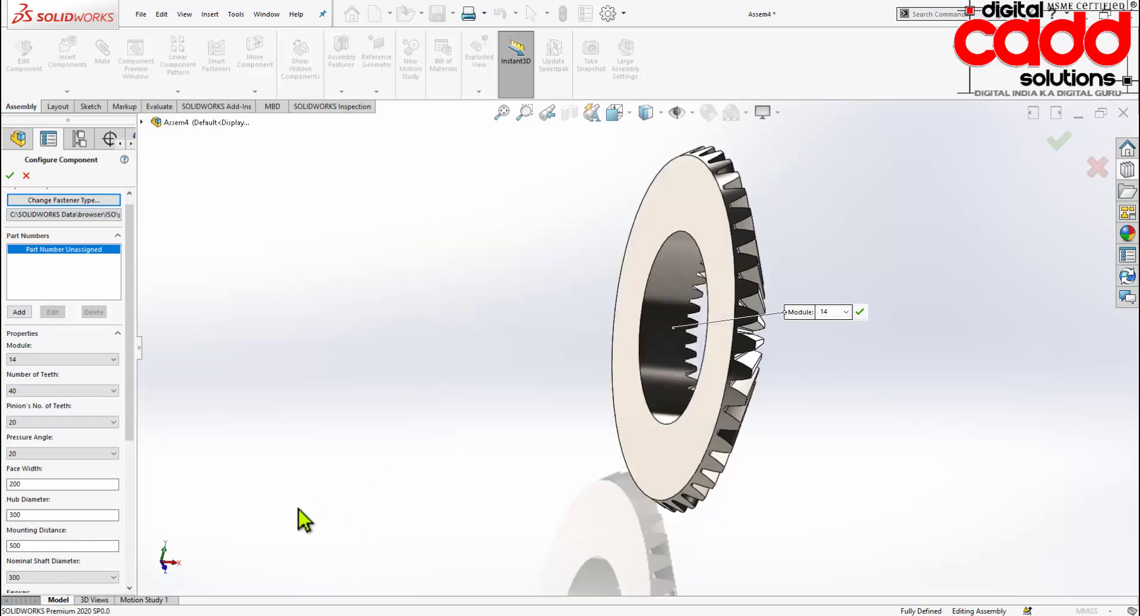
click(48, 542)
drag(18, 547, 6, 561)
text(2)
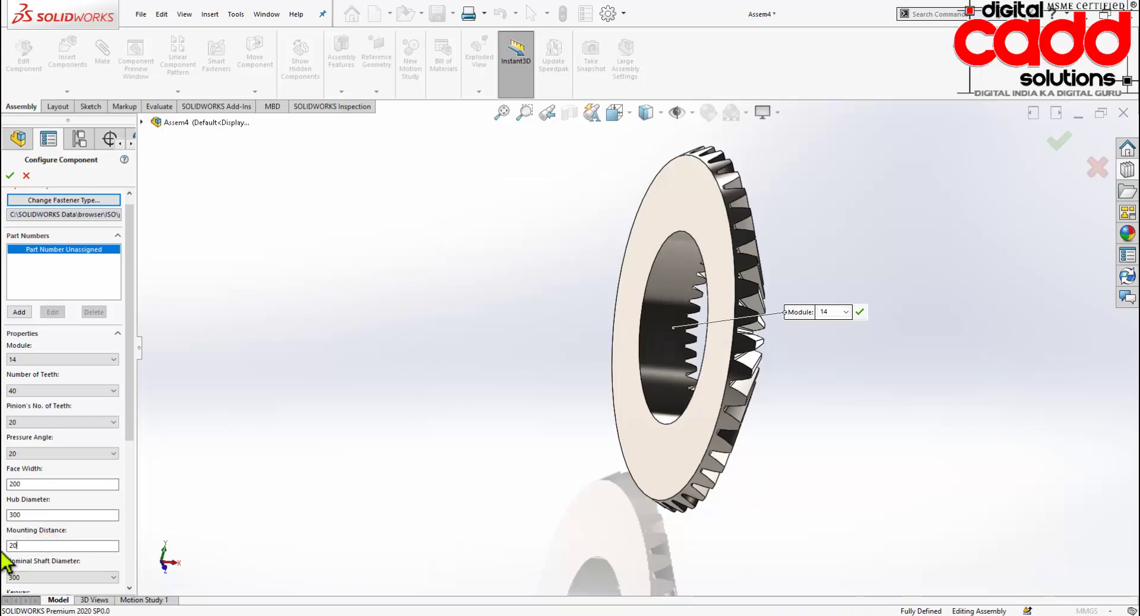
text(0)
key(Return)
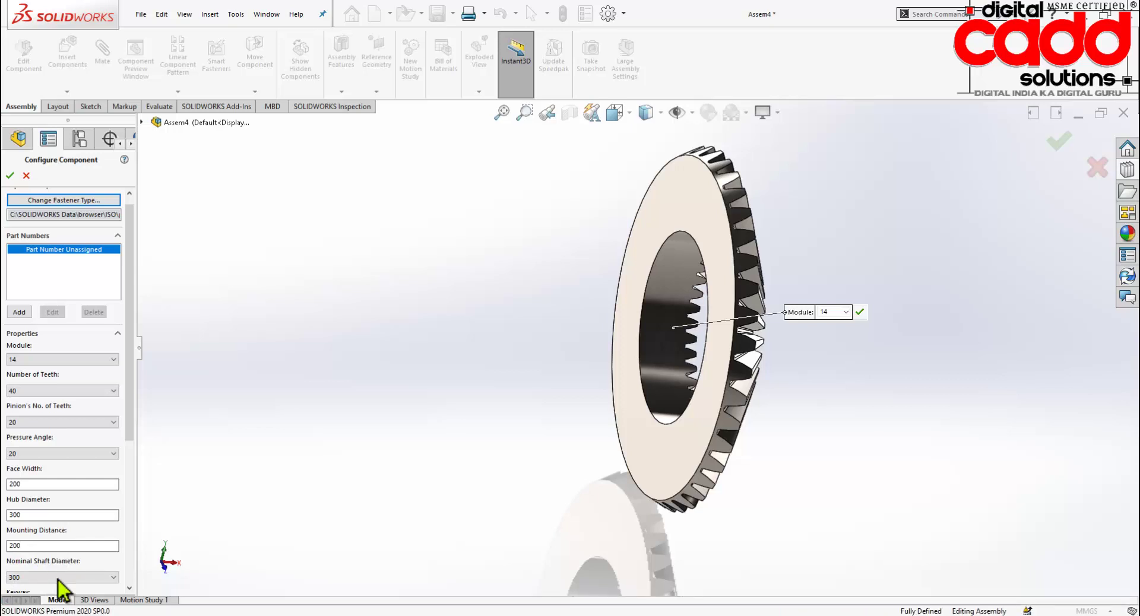
Choose 150 as the nominal shaft diameter and view the rebuilt gear.
click(58, 576)
scroll(34, 462, up, 2)
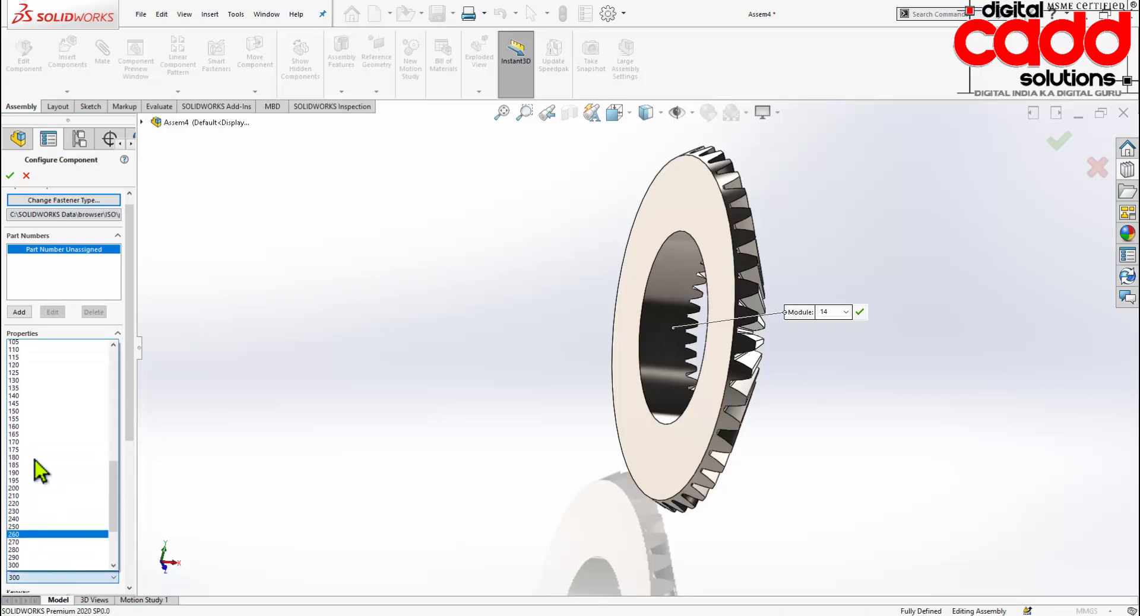
scroll(29, 451, up, 2)
click(25, 428)
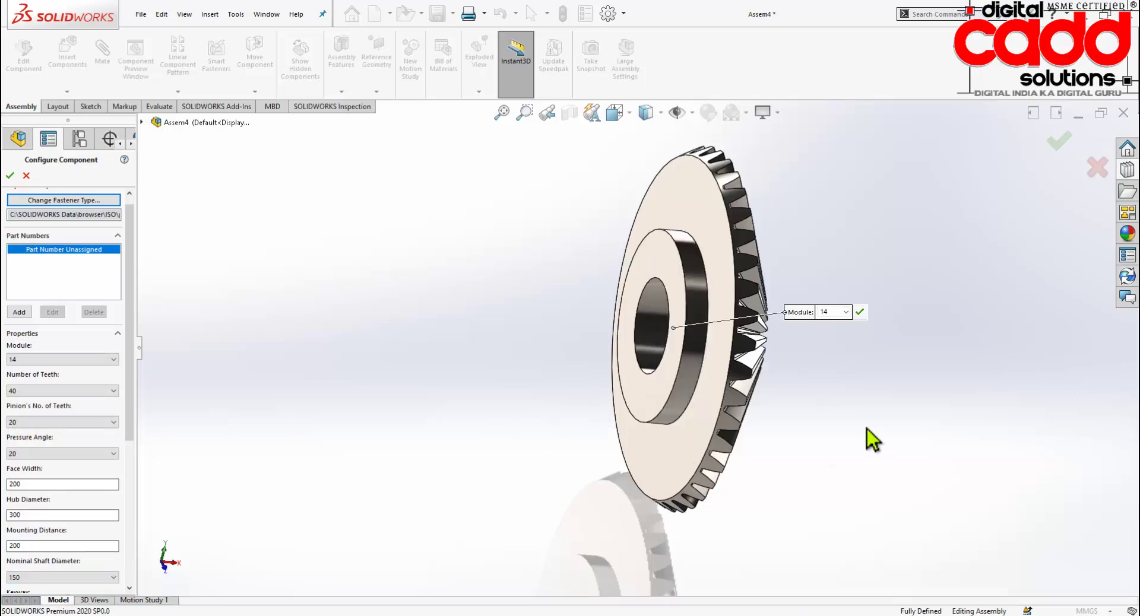
mouse_move(866, 428)
middle_down()
mouse_move(728, 399)
mouse_move(865, 420)
mouse_move(871, 433)
mouse_move(746, 438)
mouse_move(757, 457)
middle_up()
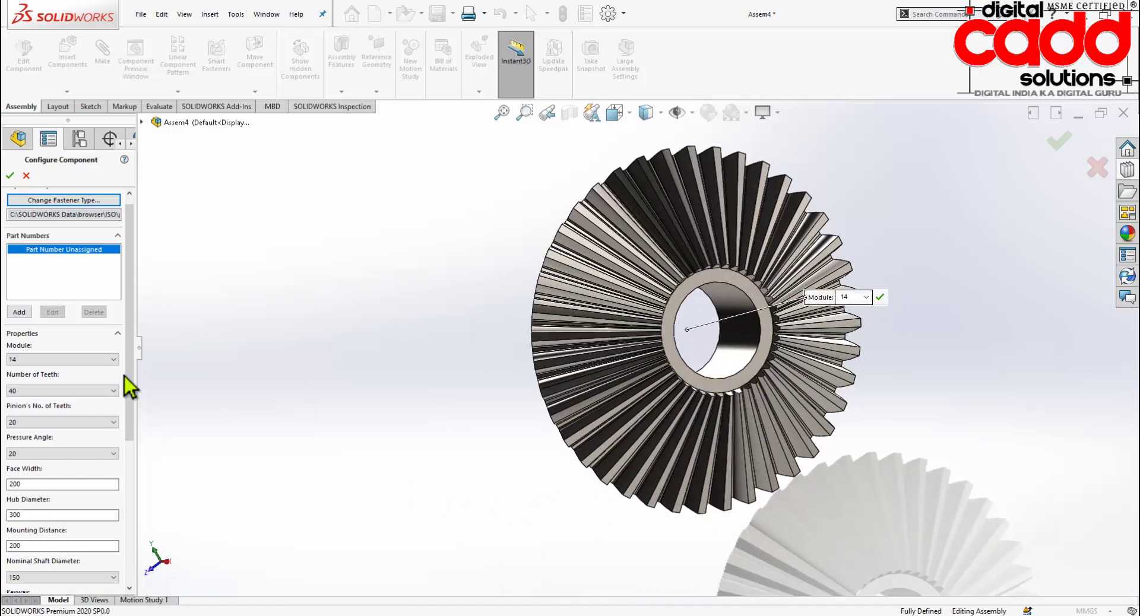
Change the bevel gear's face width to 125 and mounting distance to 300, then rebuild the preview.
click(56, 483)
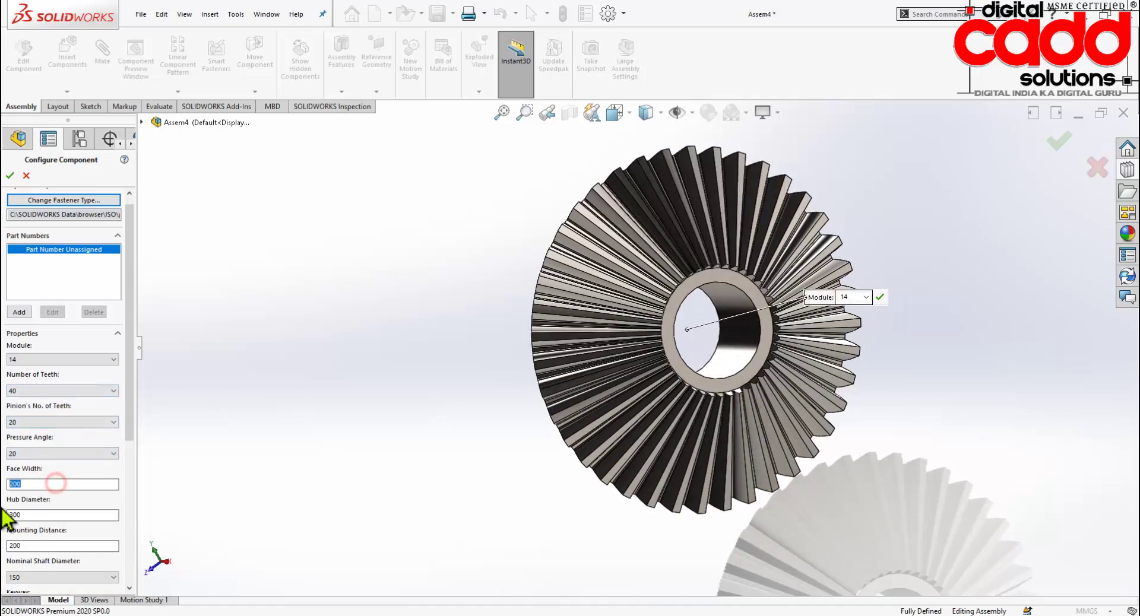
text(125)
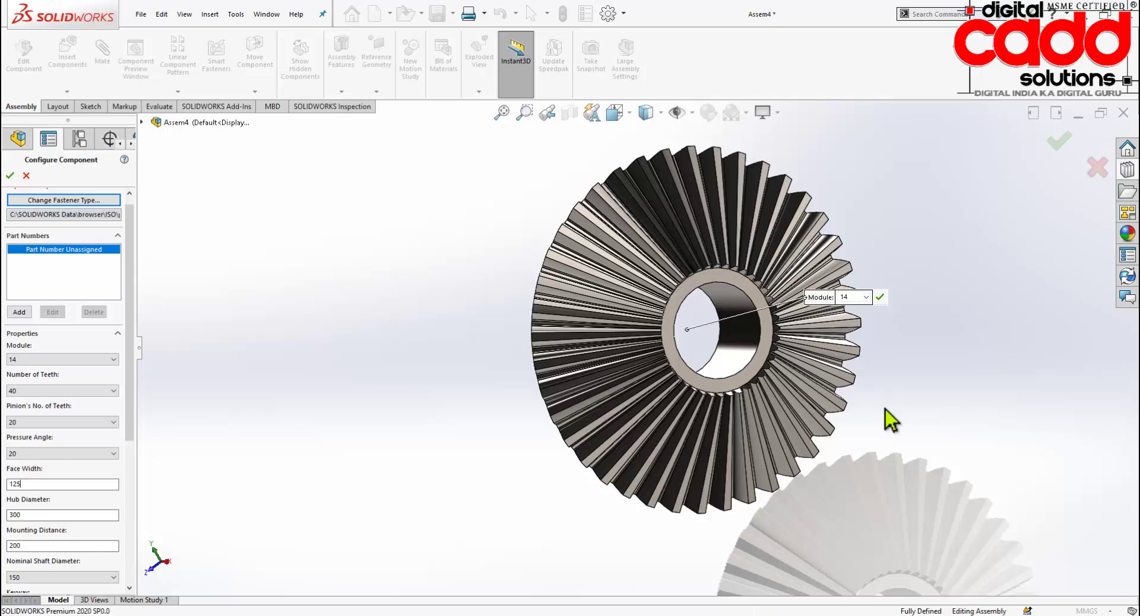
mouse_move(873, 354)
middle_down()
mouse_move(941, 361)
mouse_move(891, 381)
mouse_move(832, 326)
mouse_move(848, 336)
mouse_move(853, 368)
mouse_move(833, 363)
middle_up()
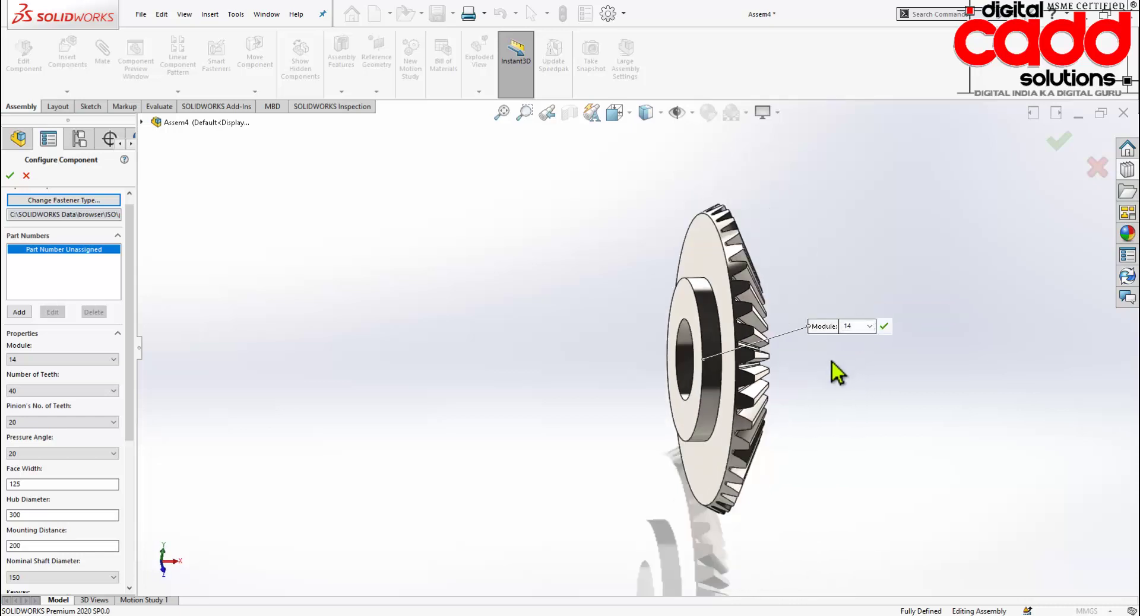
double_click(38, 545)
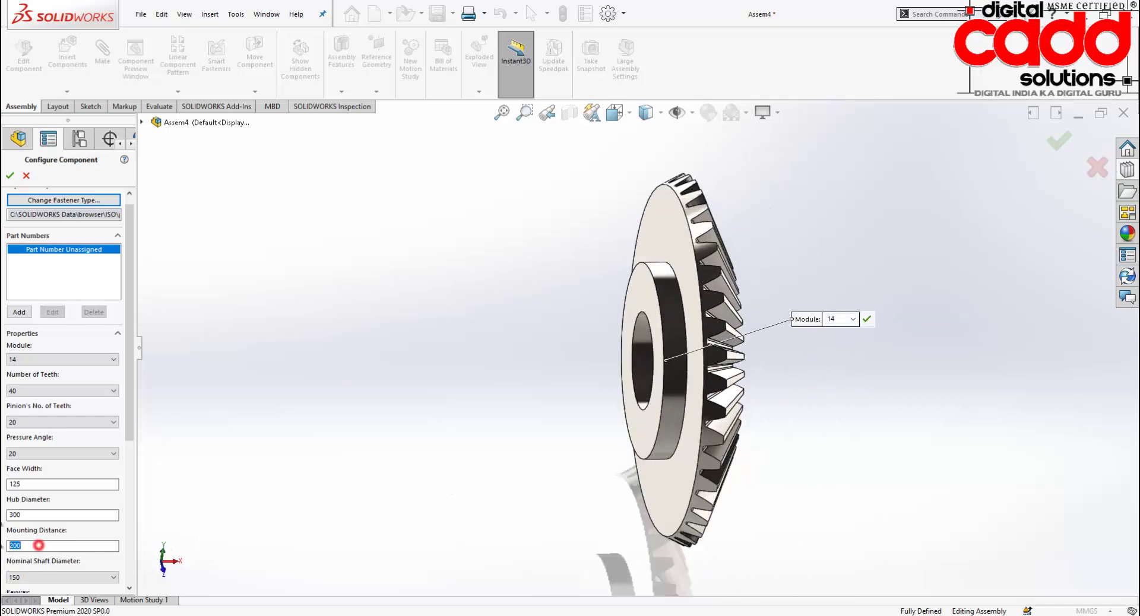
text(0)
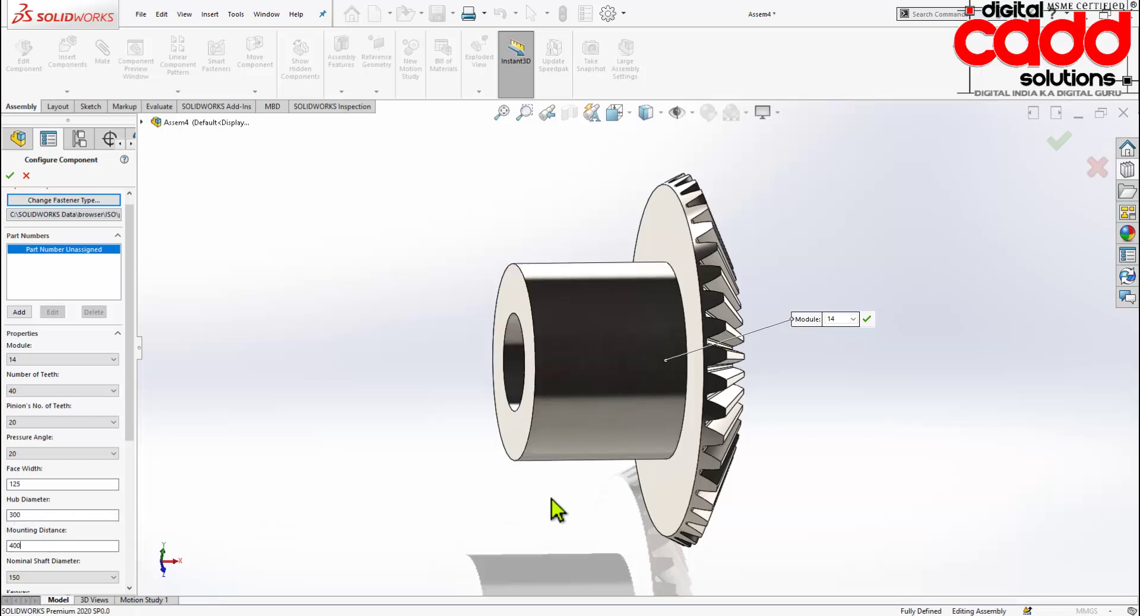
double_click(66, 543)
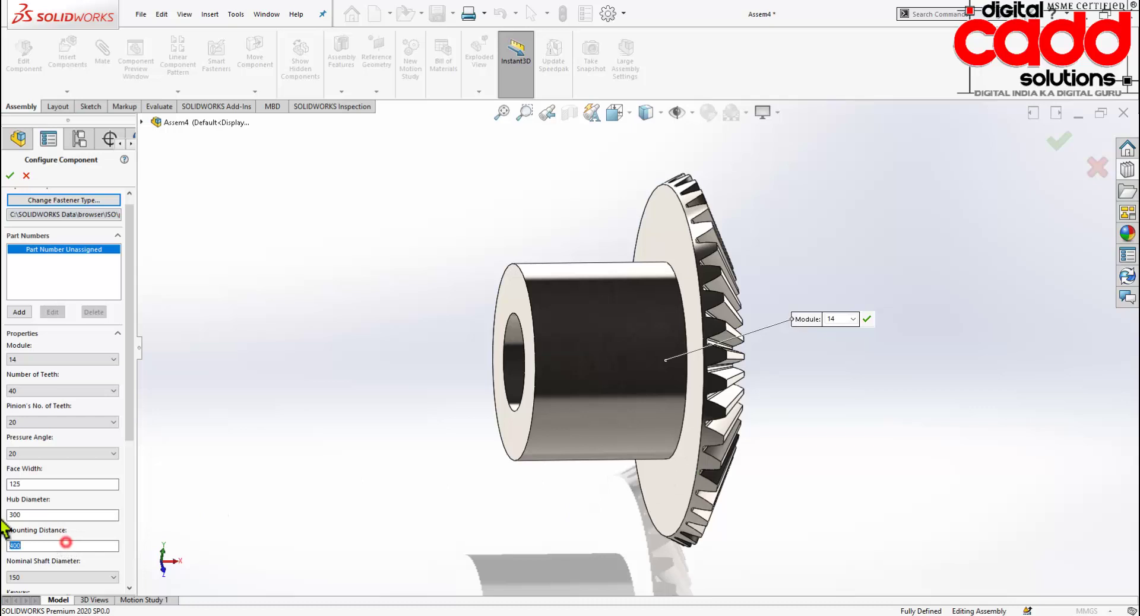
text(300)
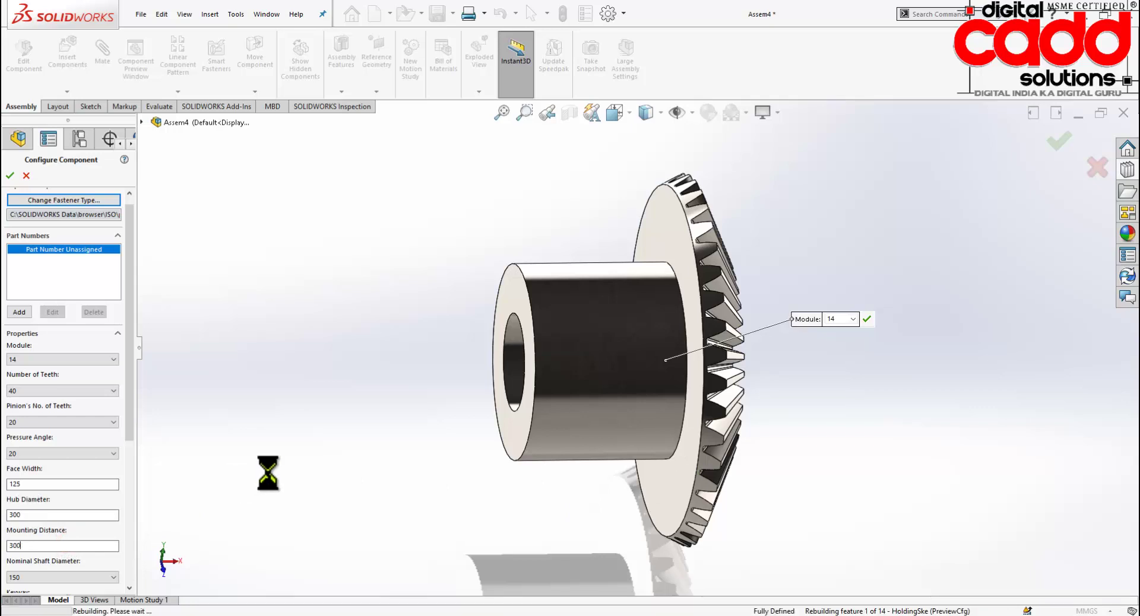
middle_drag(458, 484, 581, 469)
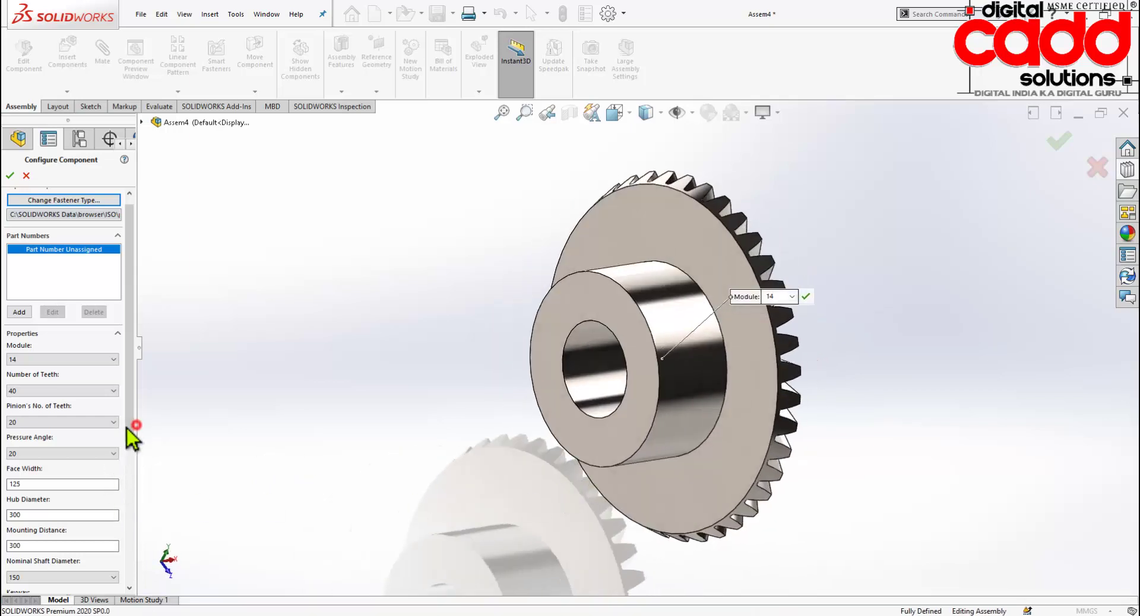
drag(127, 424, 129, 475)
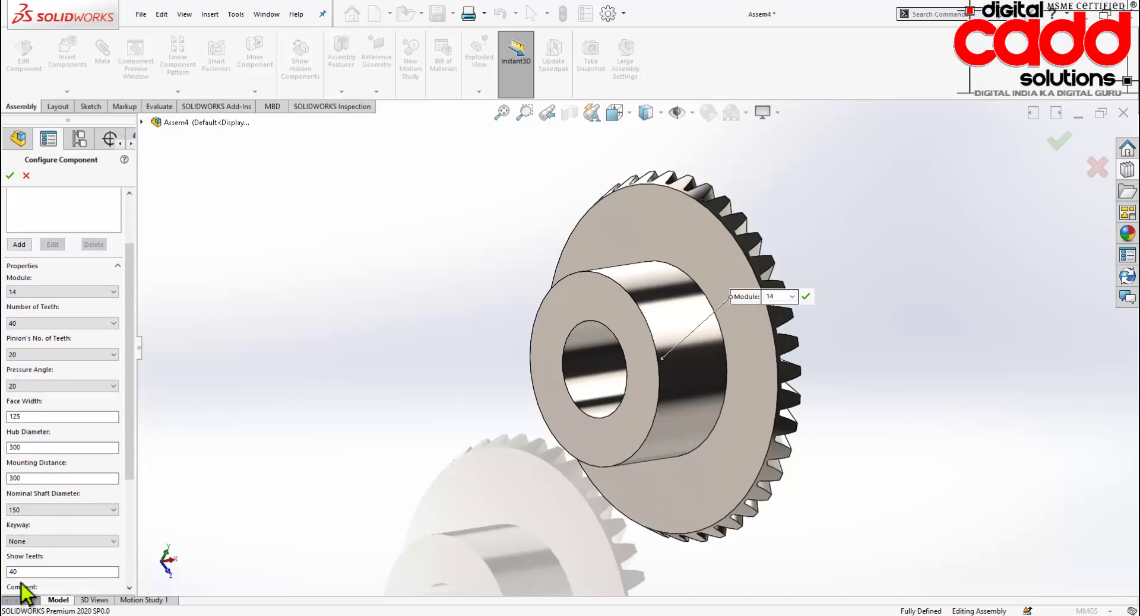
click(37, 542)
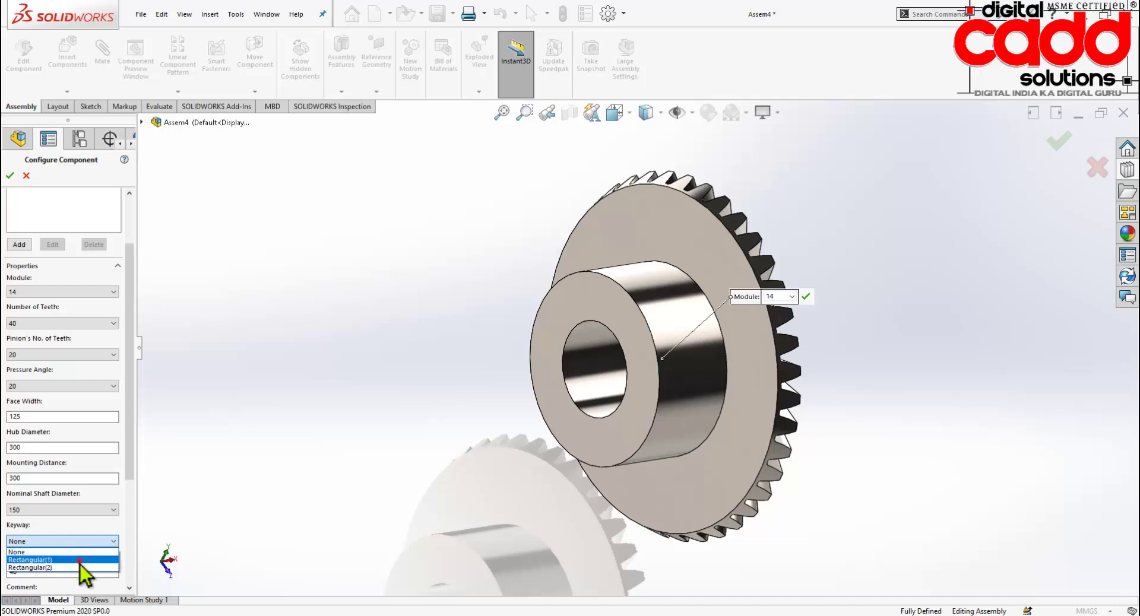
click(71, 562)
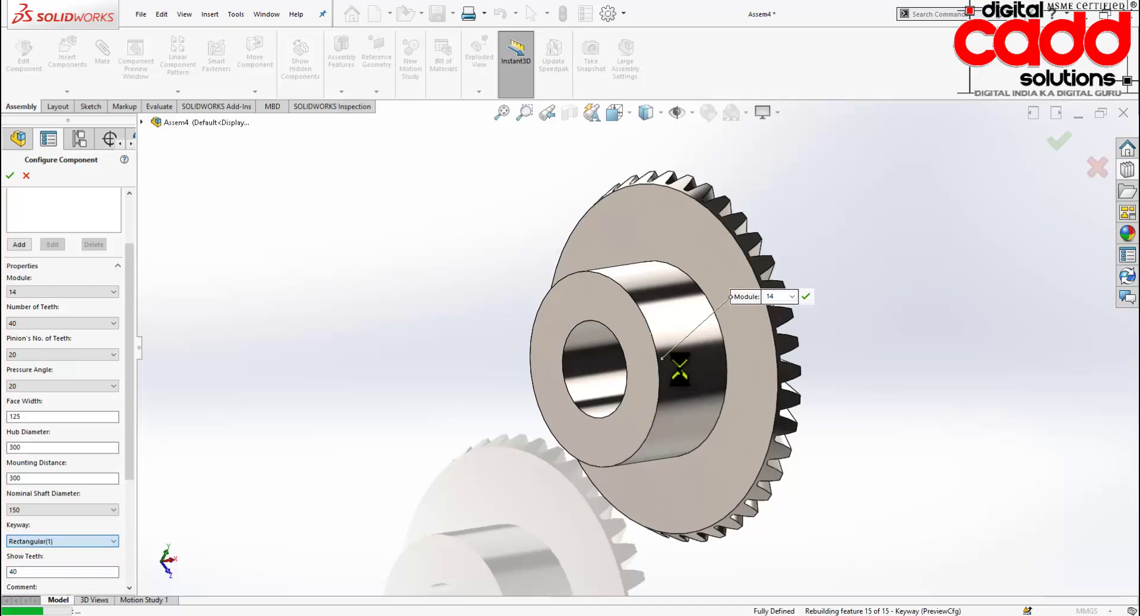
middle_drag(685, 384, 753, 319)
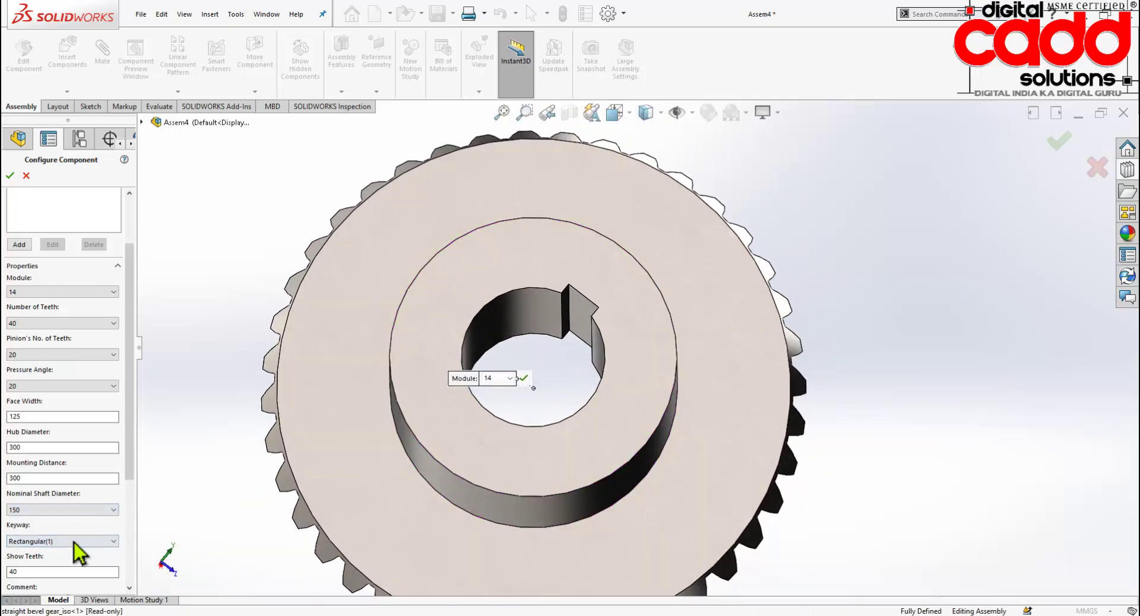
click(75, 541)
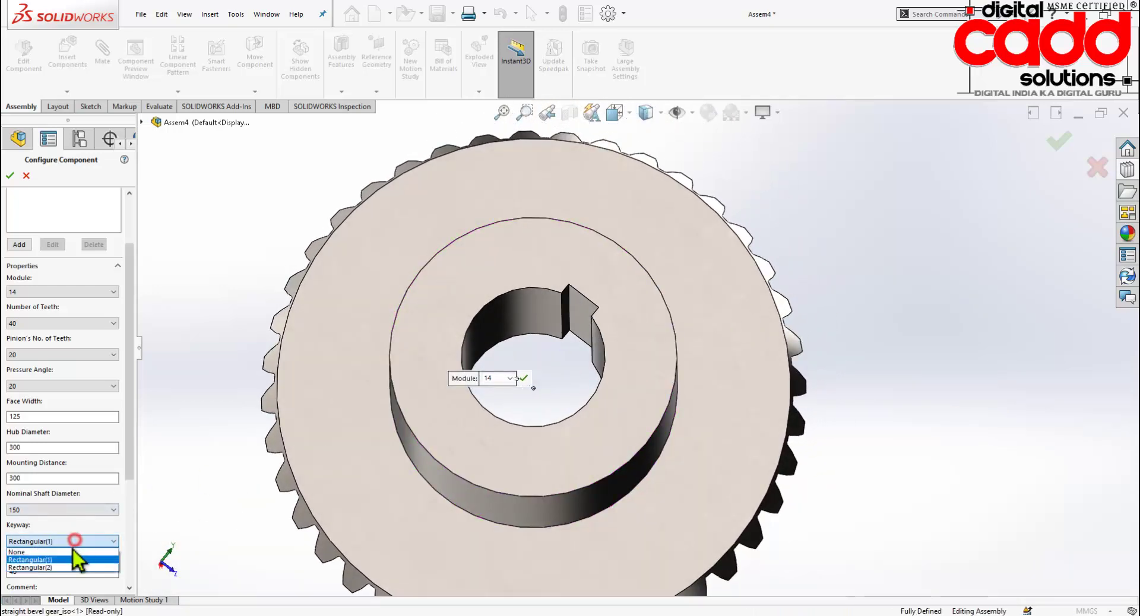
click(36, 568)
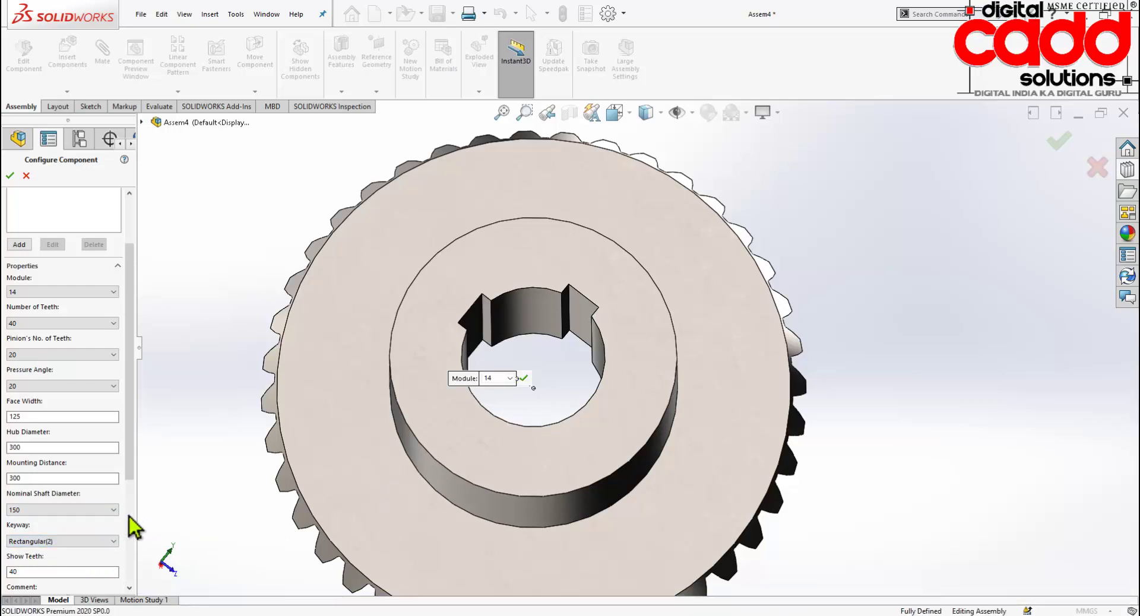
click(89, 541)
click(47, 551)
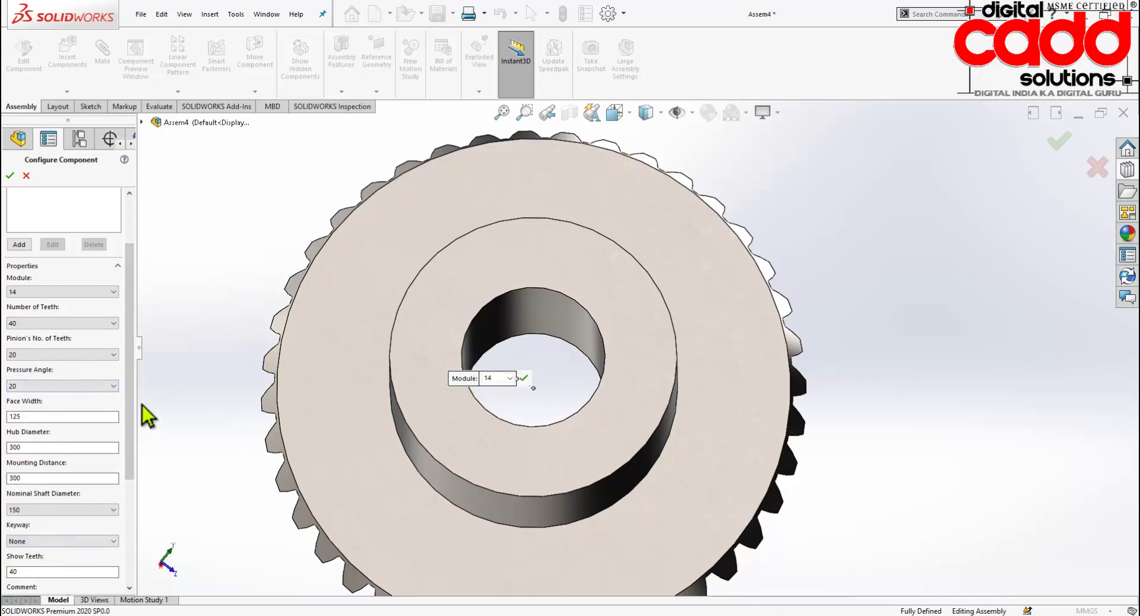
mouse_move(131, 387)
mouse_down()
mouse_move(131, 483)
mouse_move(132, 446)
mouse_up()
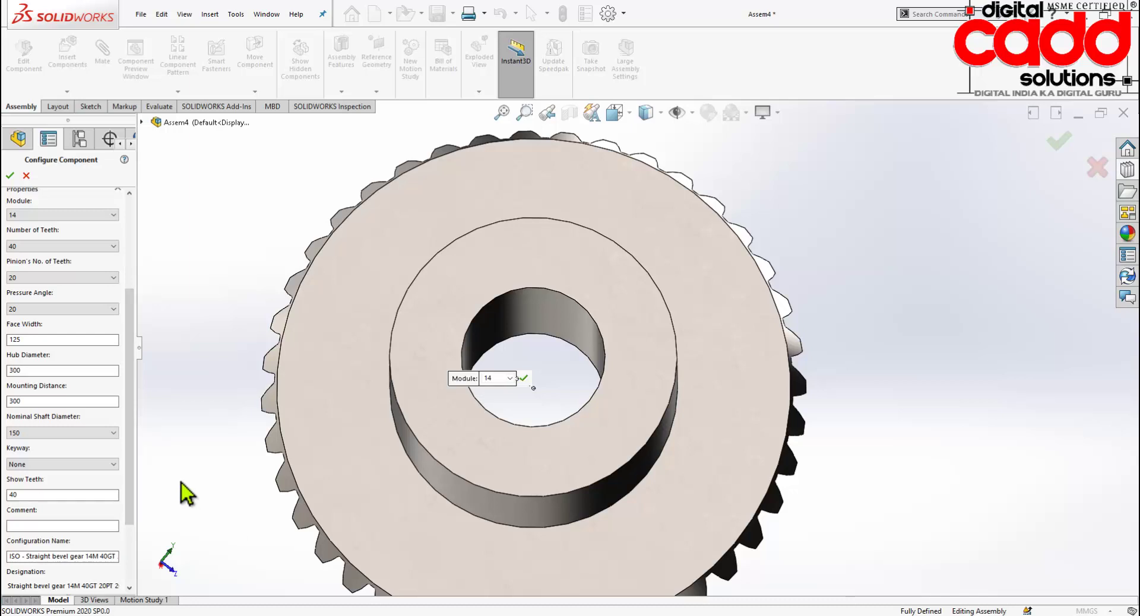
click(168, 612)
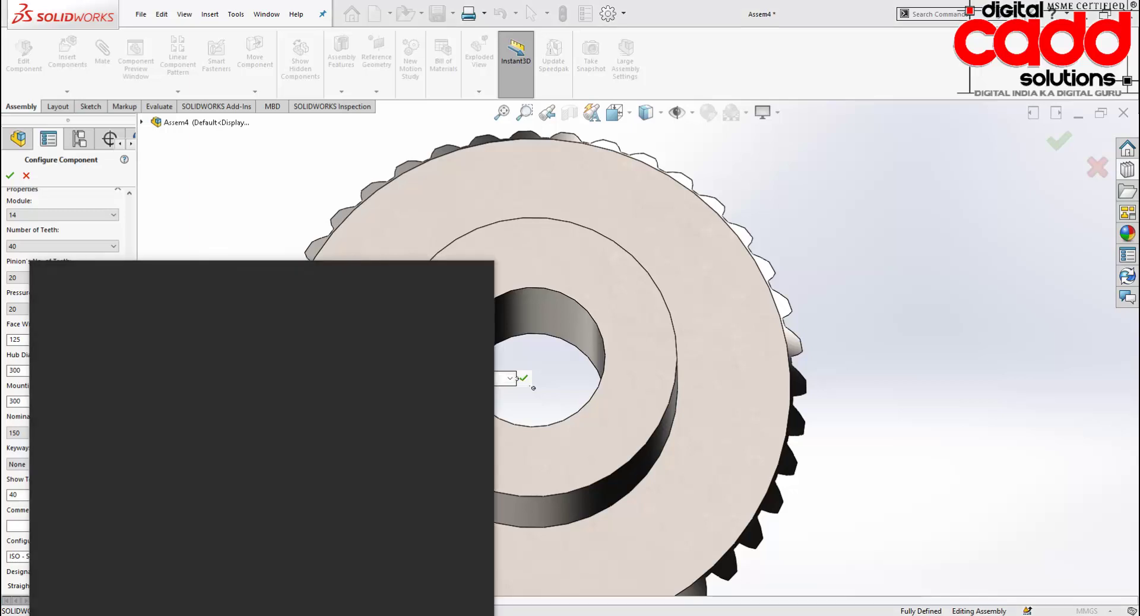
Launch Paint, paste the gear-settings screenshot into it, then minimize Paint.
text(paint)
key(Return)
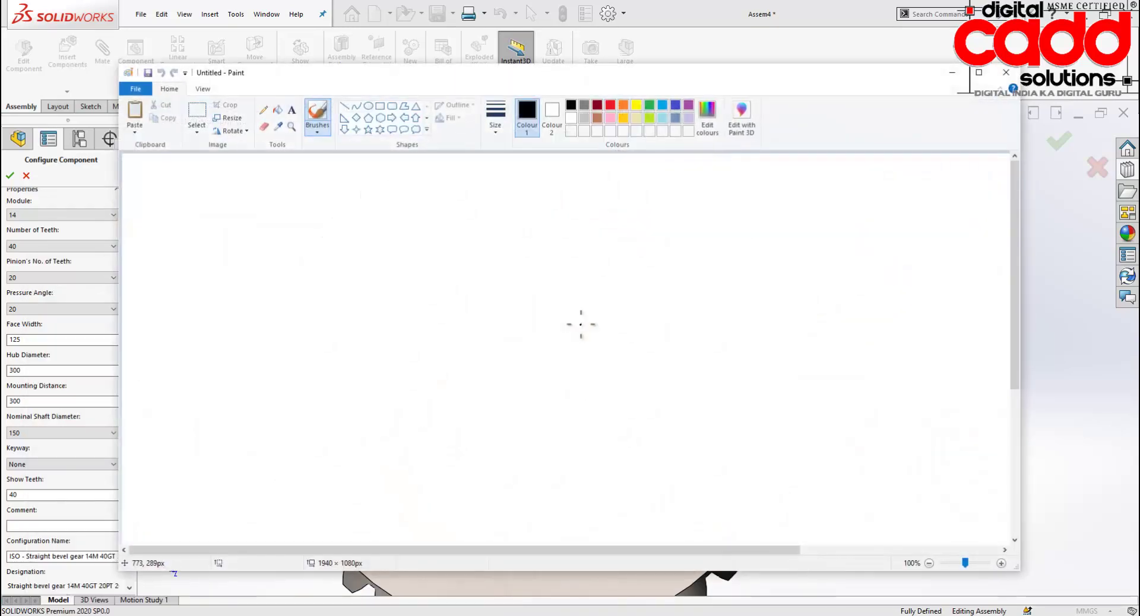
key(ctrl+v)
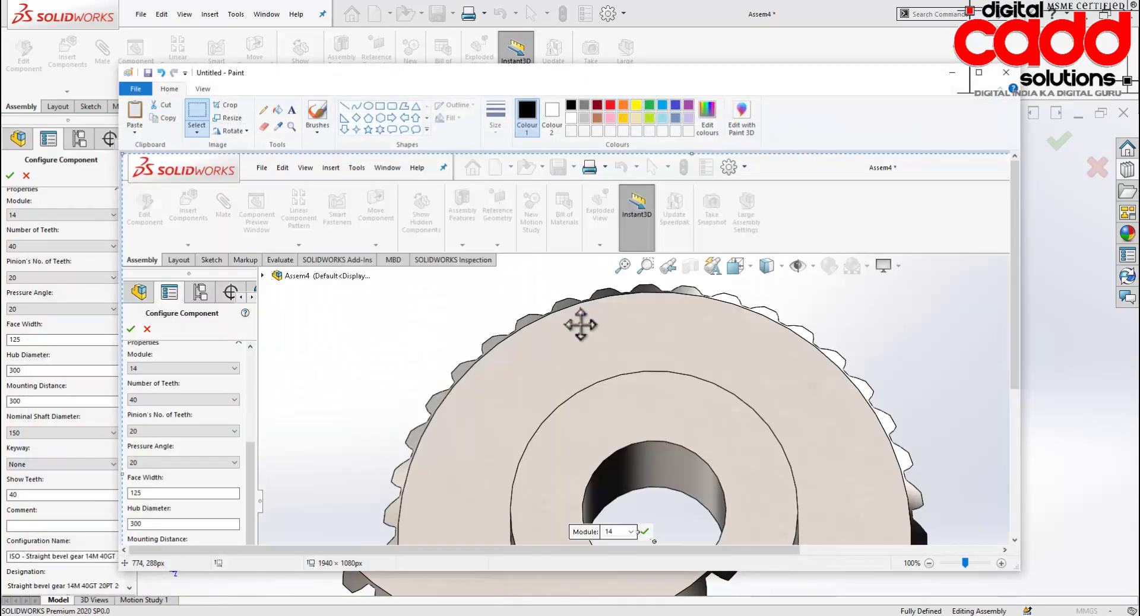
drag(857, 78, 984, 33)
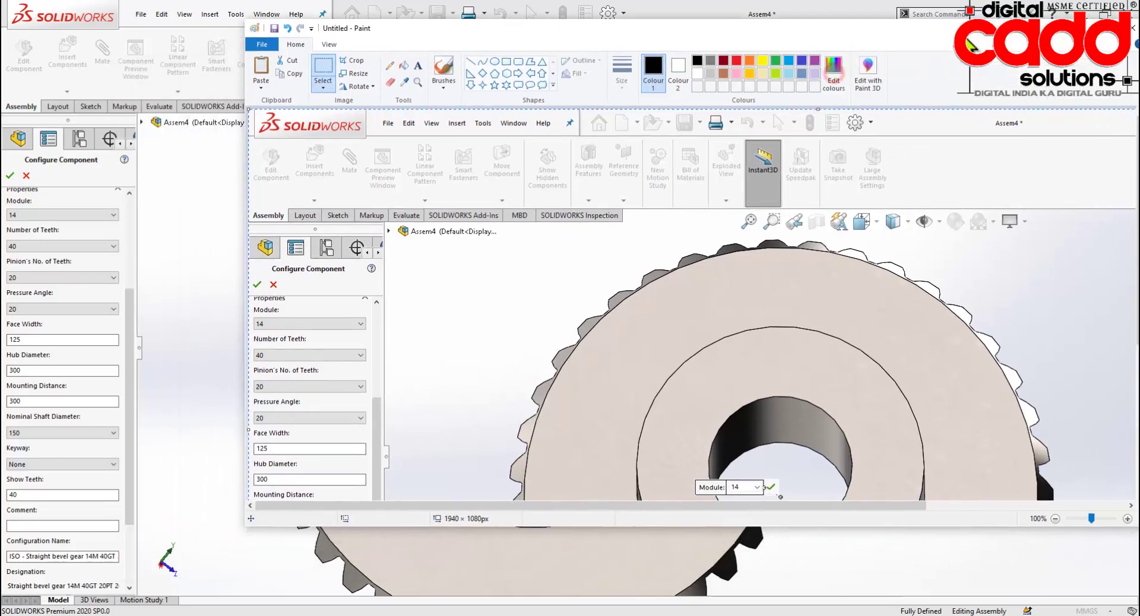
scroll(861, 493, down, 3)
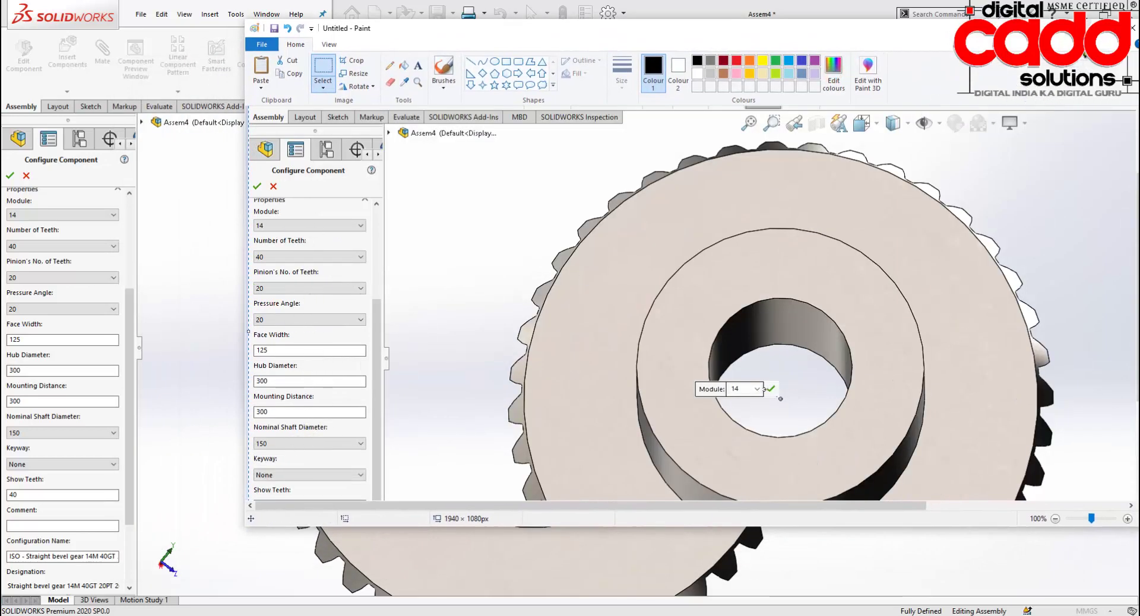
click(1082, 28)
Accept the module 14, 40-tooth bevel gear configuration and stop inserting further copies.
scroll(475, 426, up, 3)
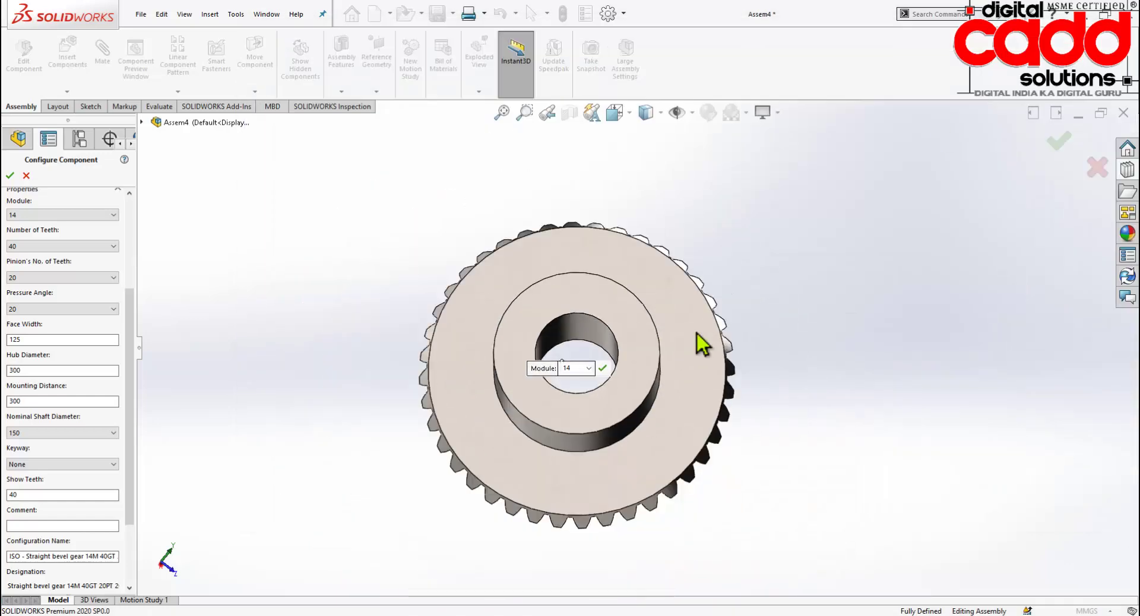
mouse_move(697, 334)
middle_down()
mouse_move(588, 380)
mouse_move(313, 418)
middle_up()
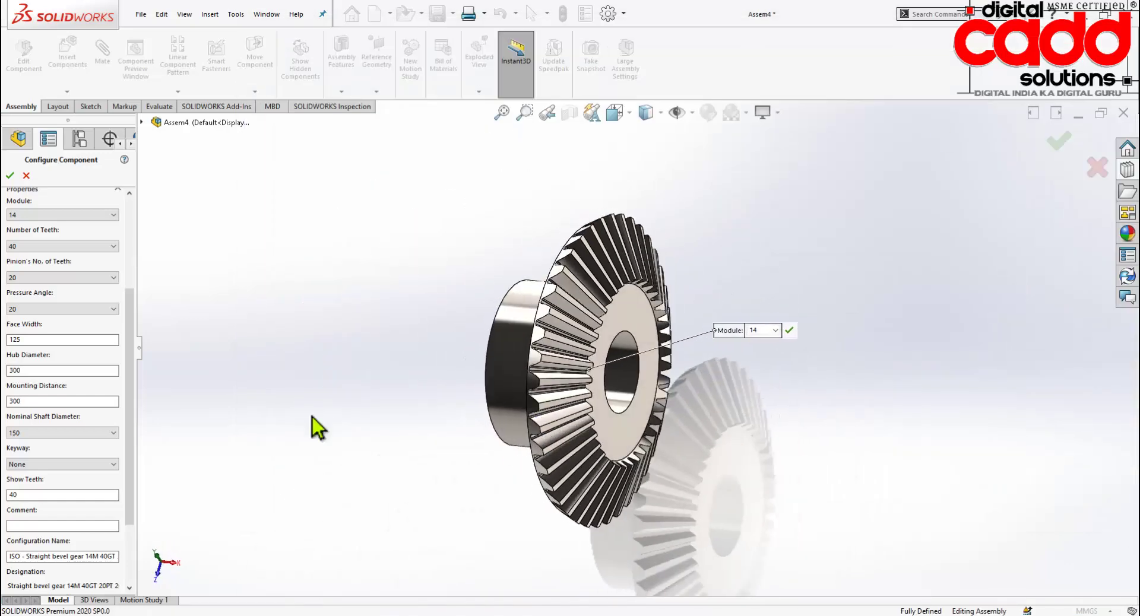
click(10, 176)
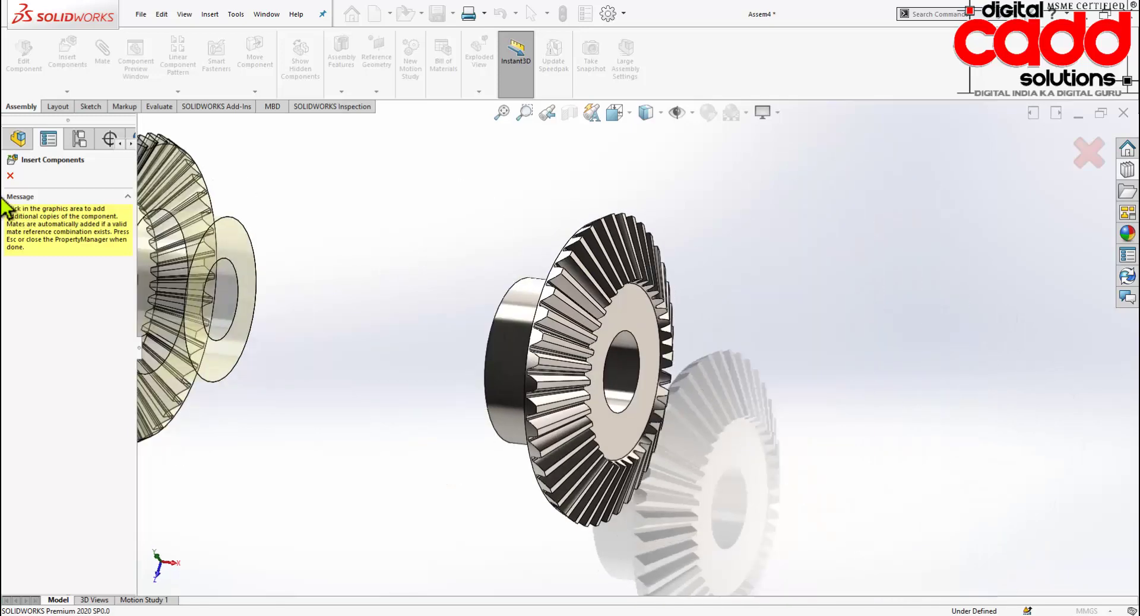
click(9, 177)
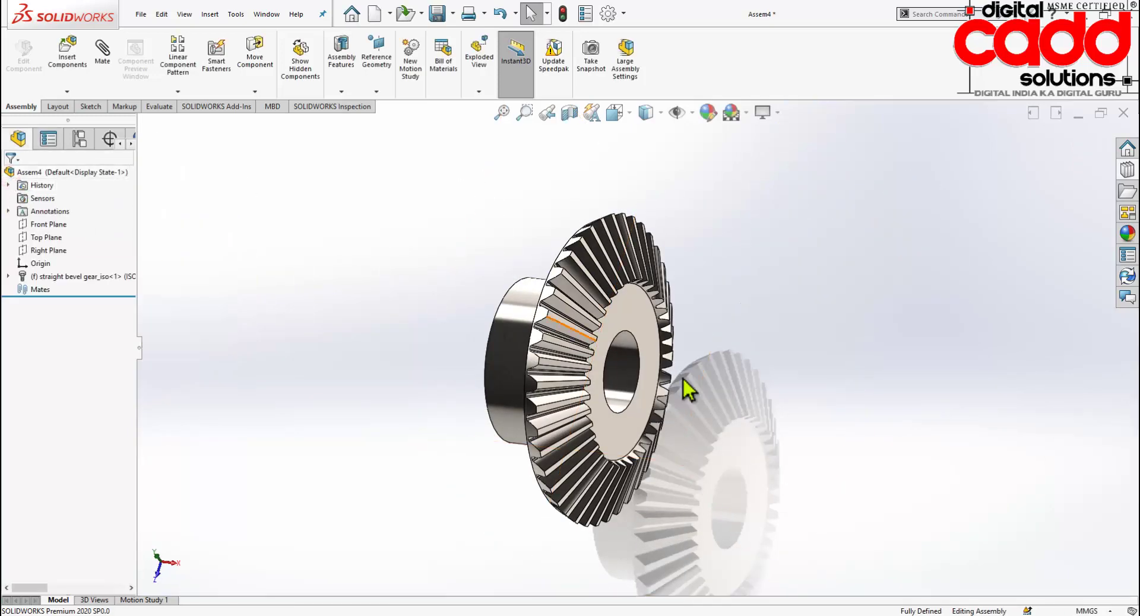
scroll(701, 388, up, 2)
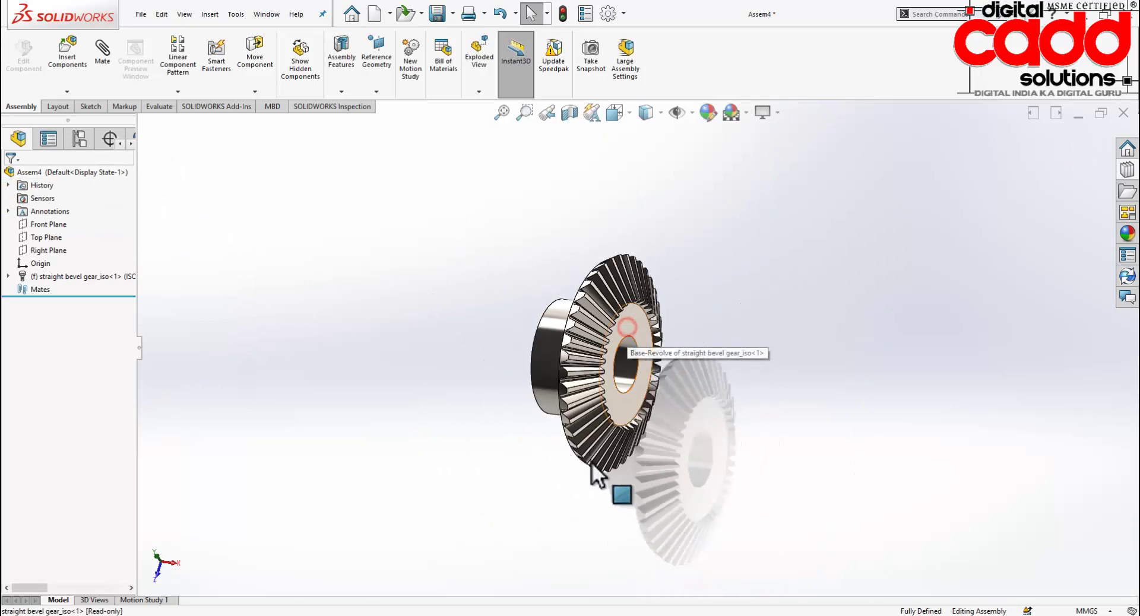
scroll(740, 399, down, 2)
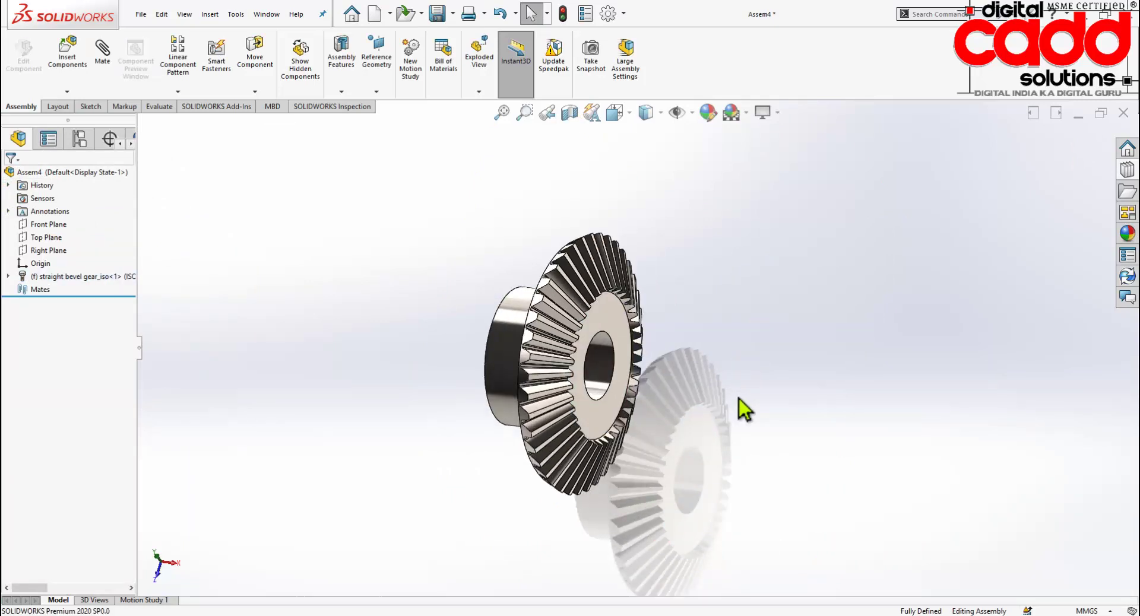
Switch the bevel gear from fixed to Float and drag it to the right.
click(621, 319)
right_click(624, 323)
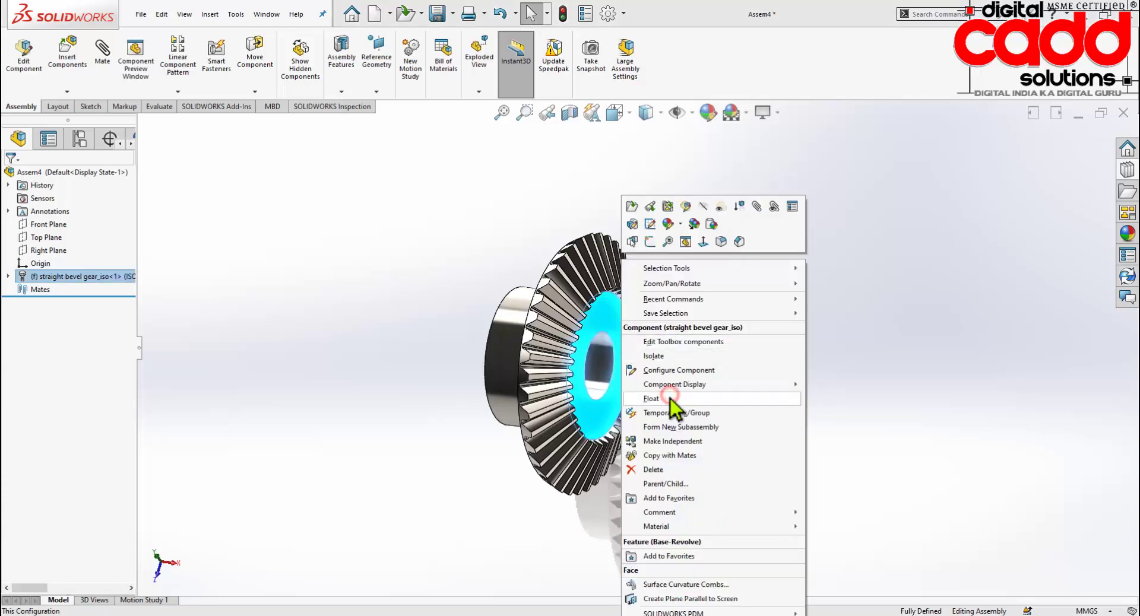
click(651, 399)
drag(615, 326, 999, 437)
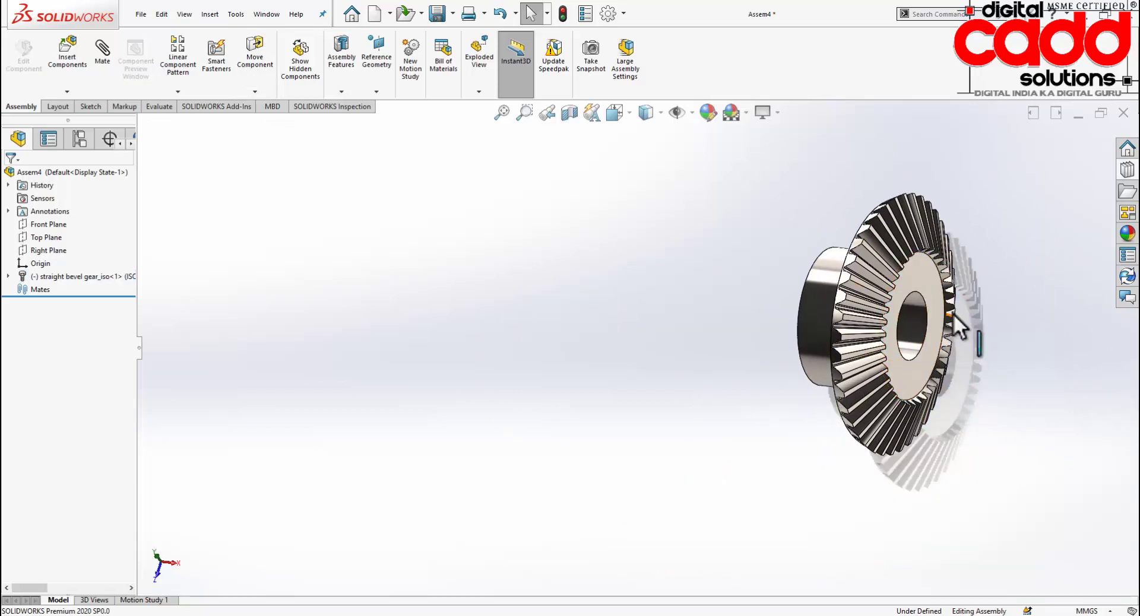
drag(954, 313, 924, 274)
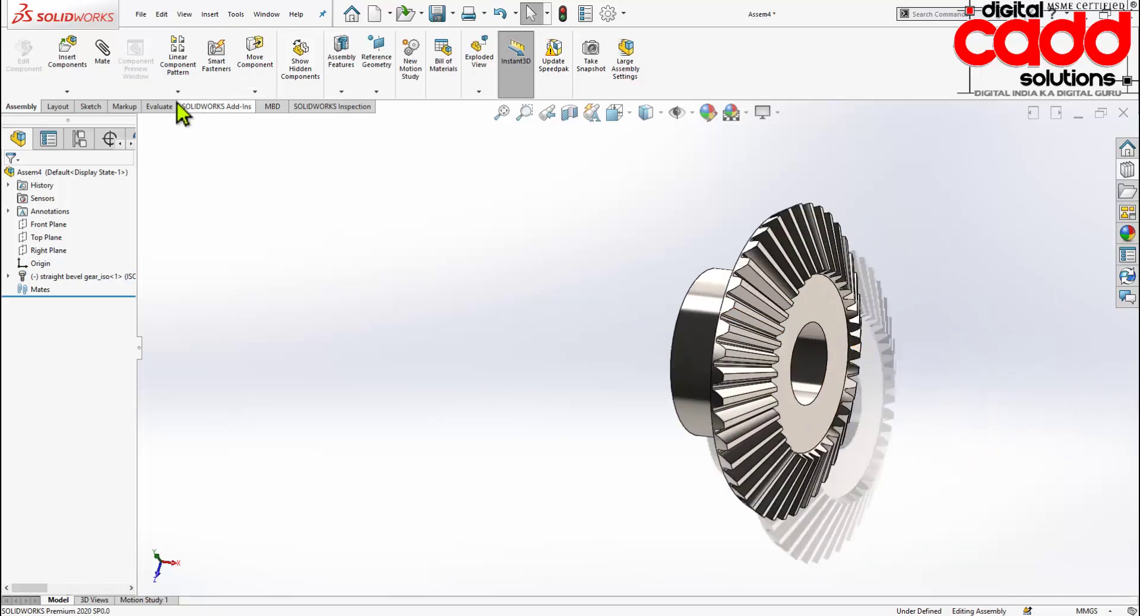
Add a concentric mate between the assembly Origin and the gear's bore.
click(104, 62)
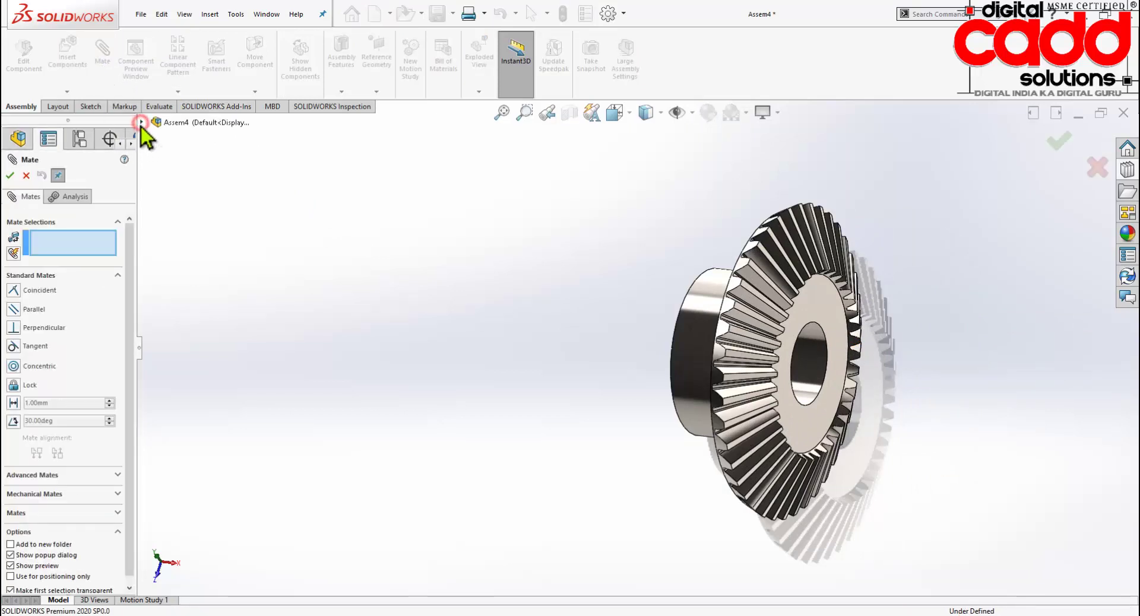
click(141, 122)
click(185, 215)
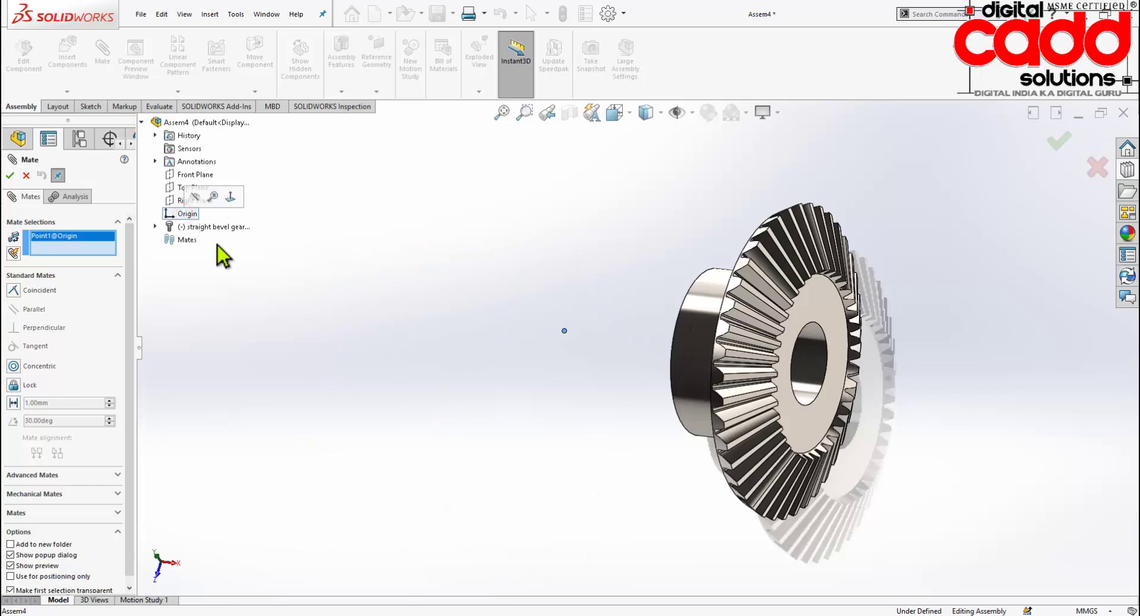
click(806, 365)
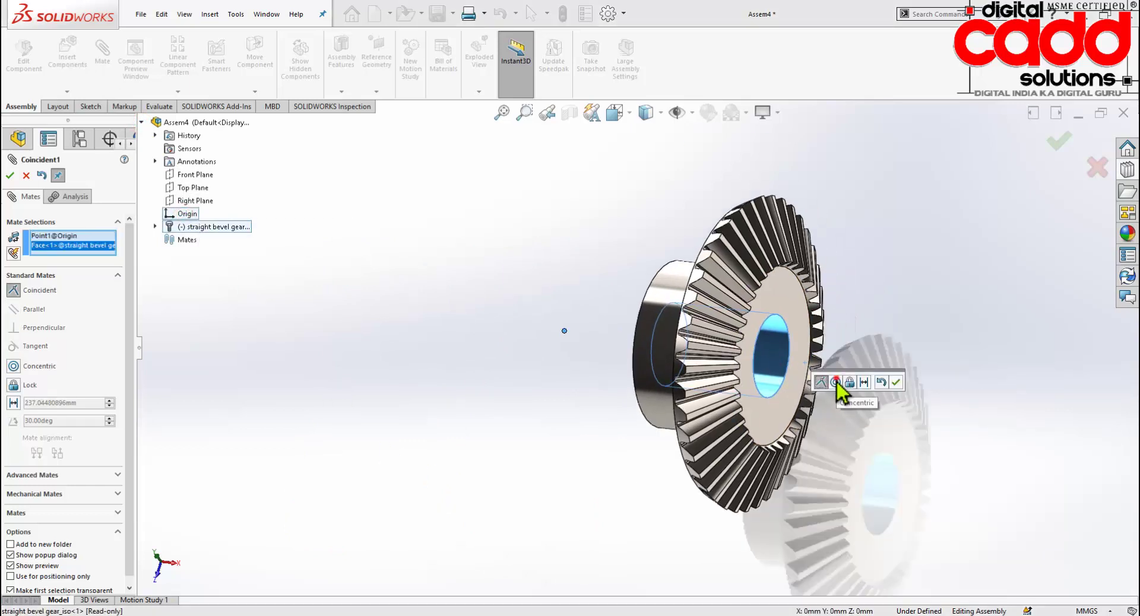
click(836, 383)
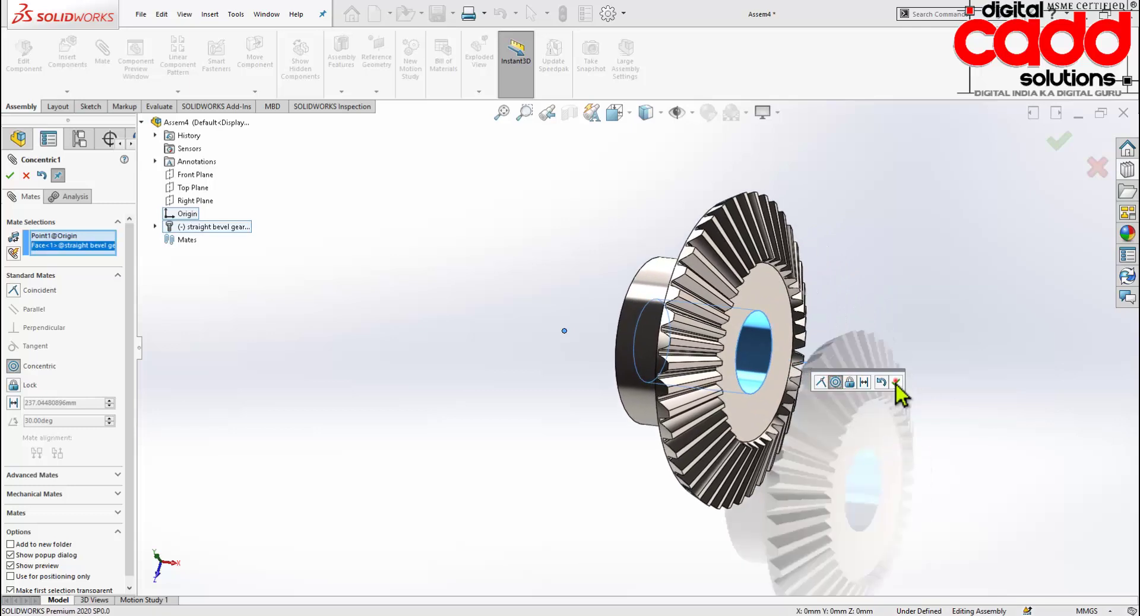
click(896, 382)
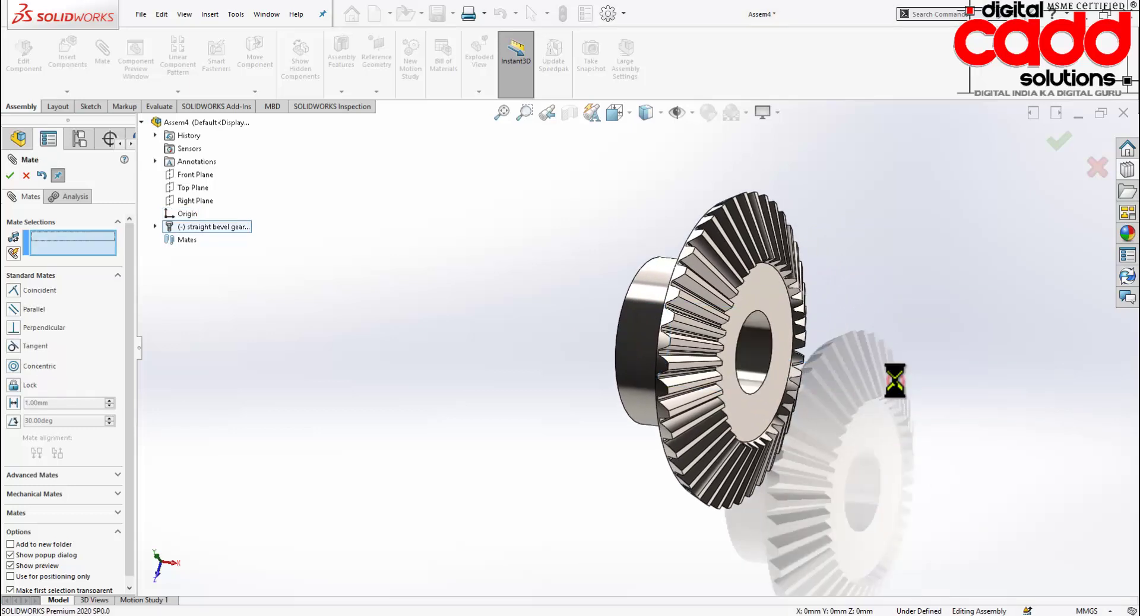
Mate the Top Plane to the gear's flat face.
click(186, 190)
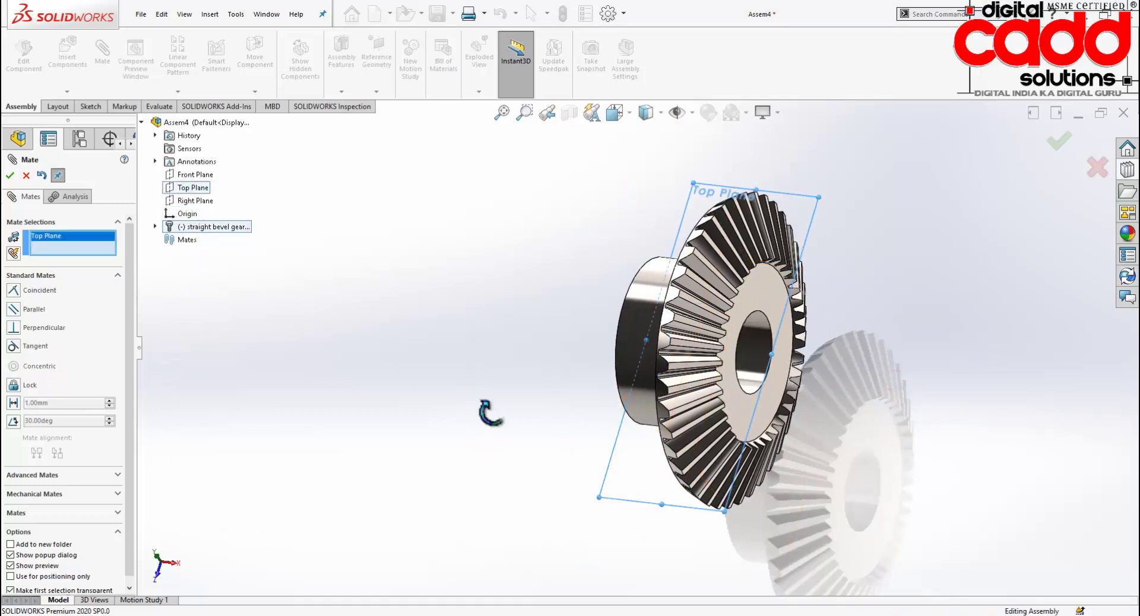
middle_drag(490, 413, 583, 460)
click(668, 393)
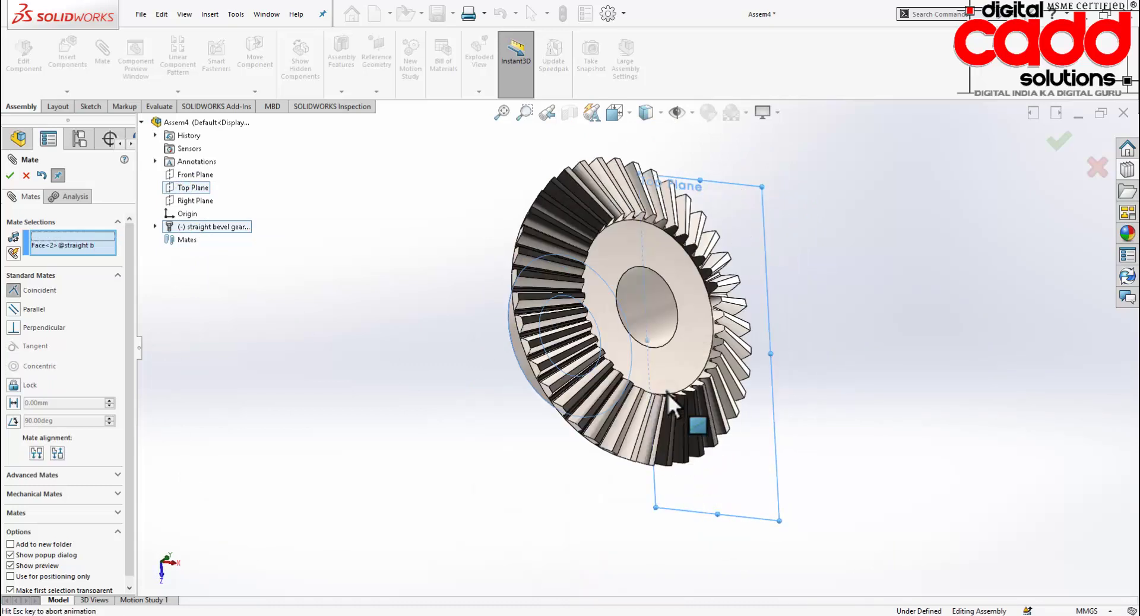
click(802, 411)
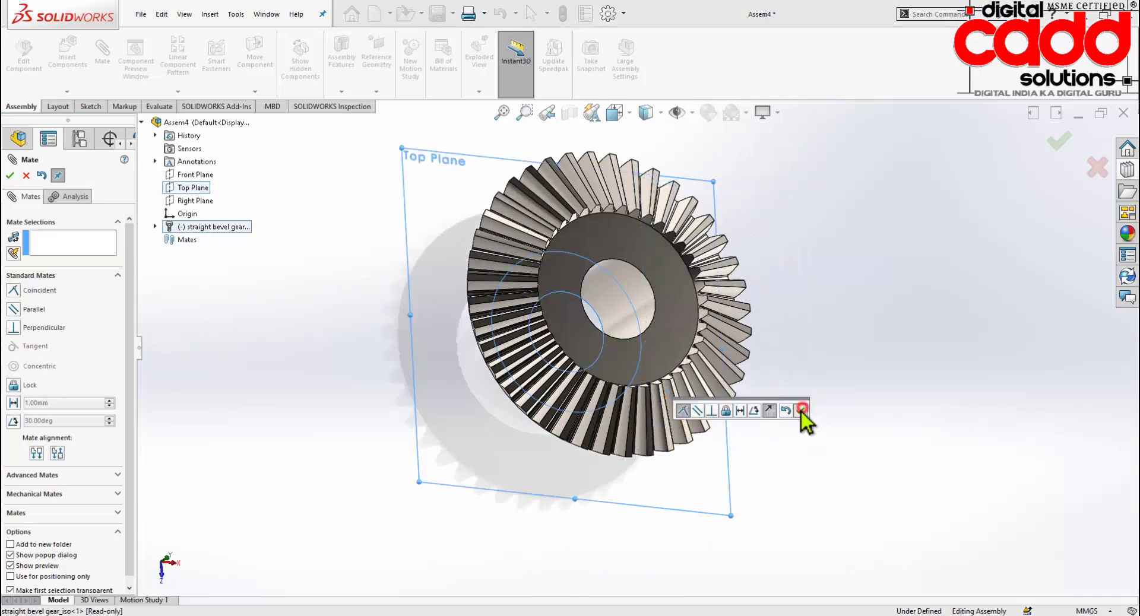
Close the Mate tool and switch to an isometric view of the gear.
click(10, 175)
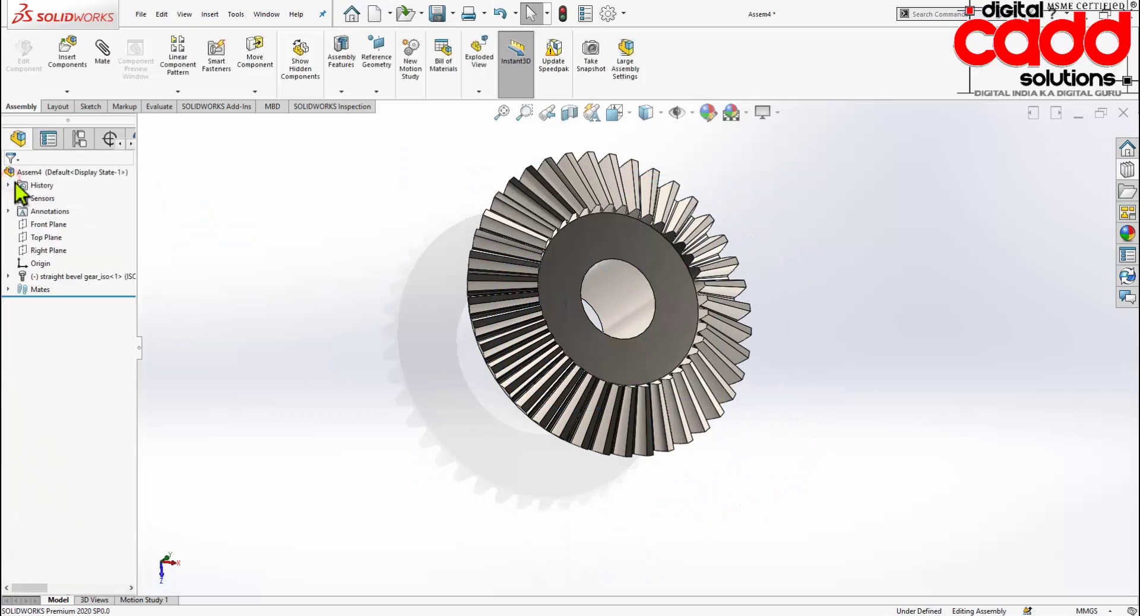
key(space)
click(631, 442)
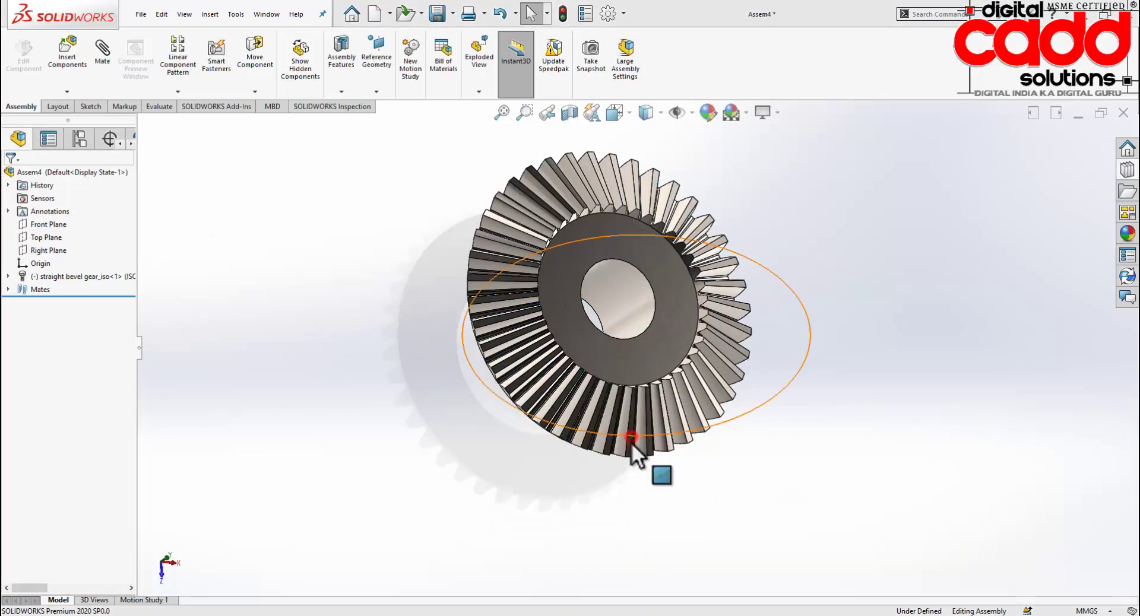
scroll(825, 284, down, 2)
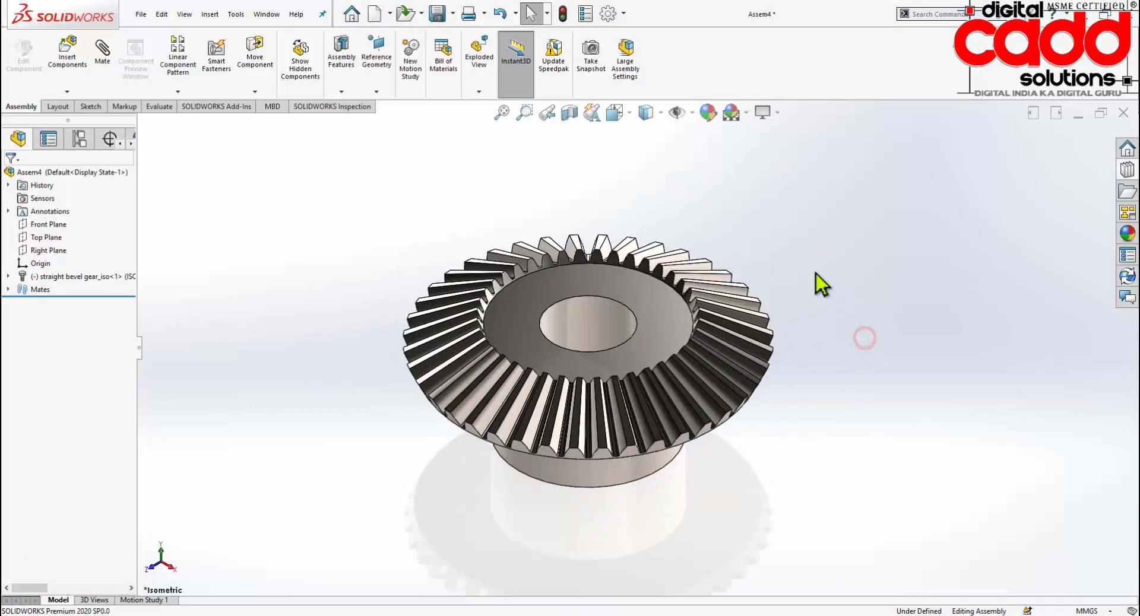
scroll(661, 457, down, 2)
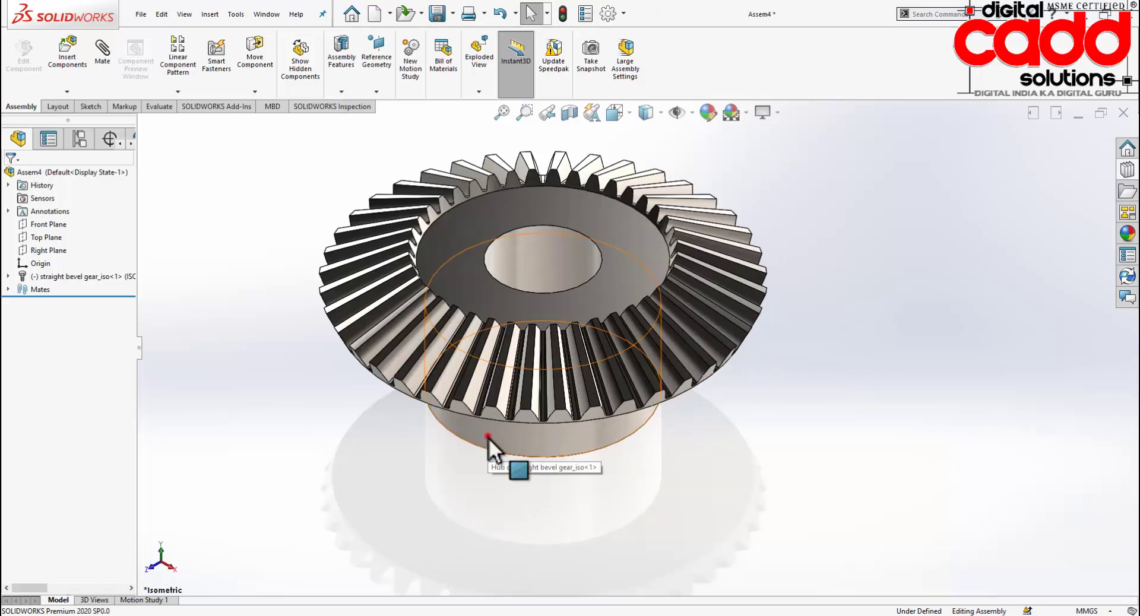
Drag the bevel gear repeatedly to spin it about its axis and confirm it turns freely.
click(514, 441)
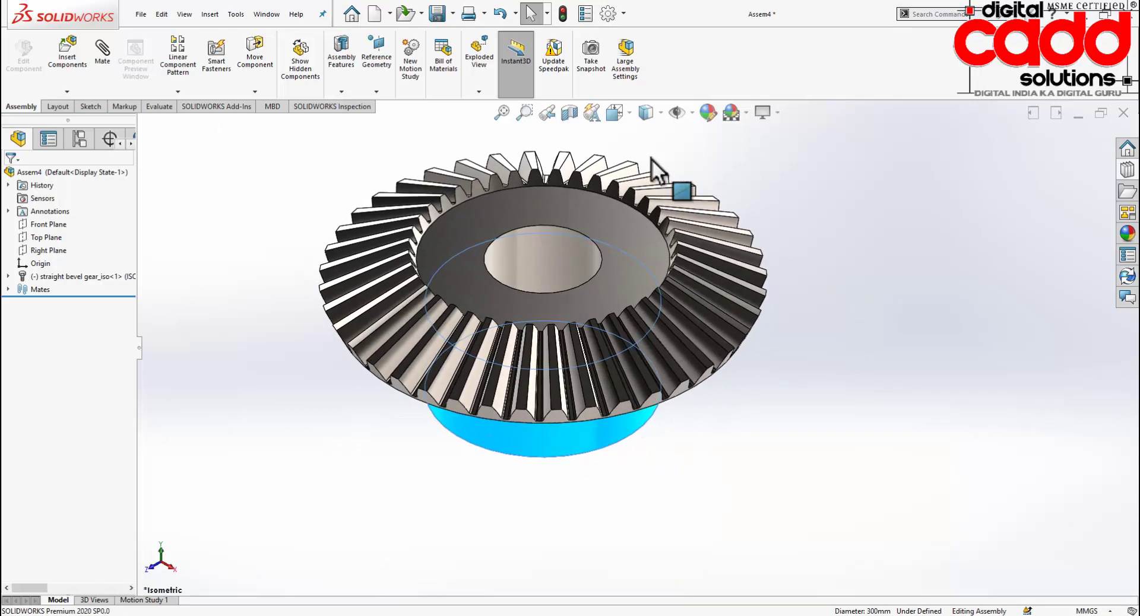
drag(330, 302, 309, 332)
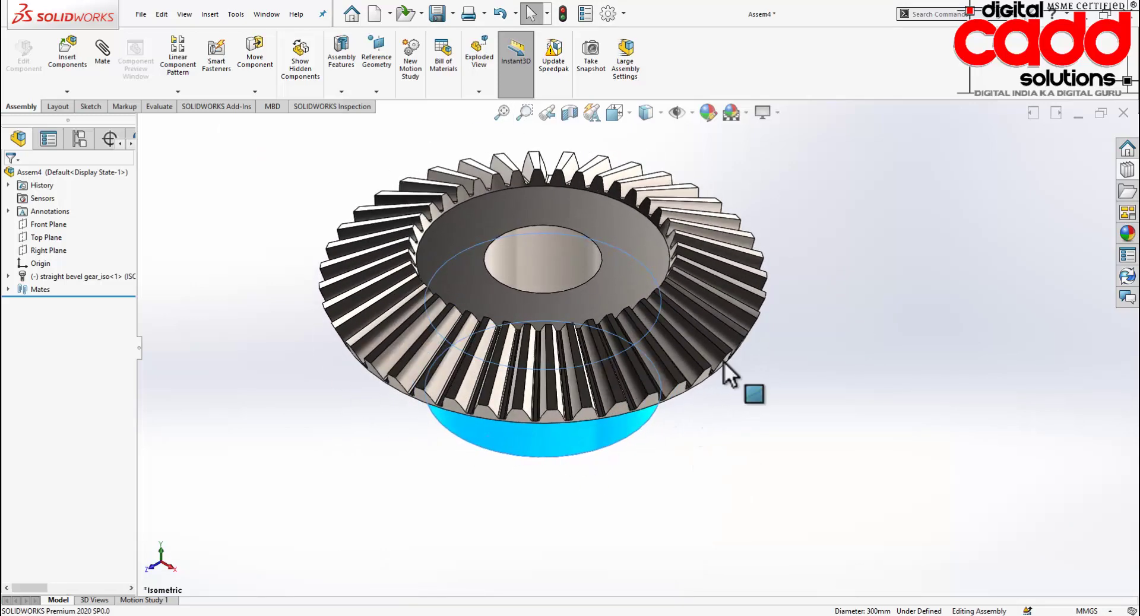
drag(309, 333, 672, 488)
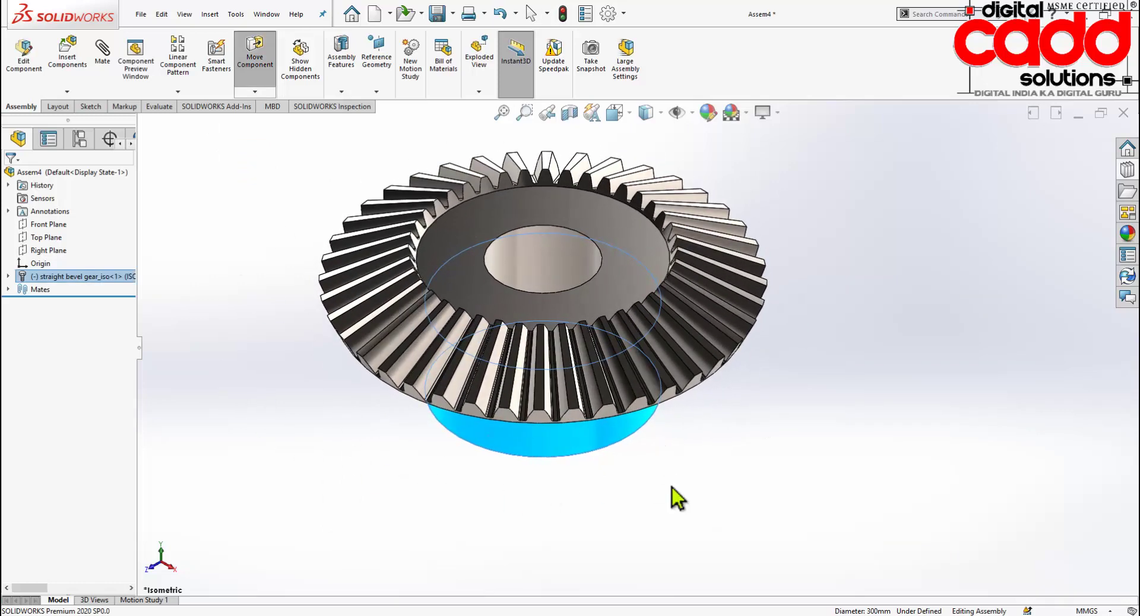
click(673, 488)
scroll(579, 465, up, 2)
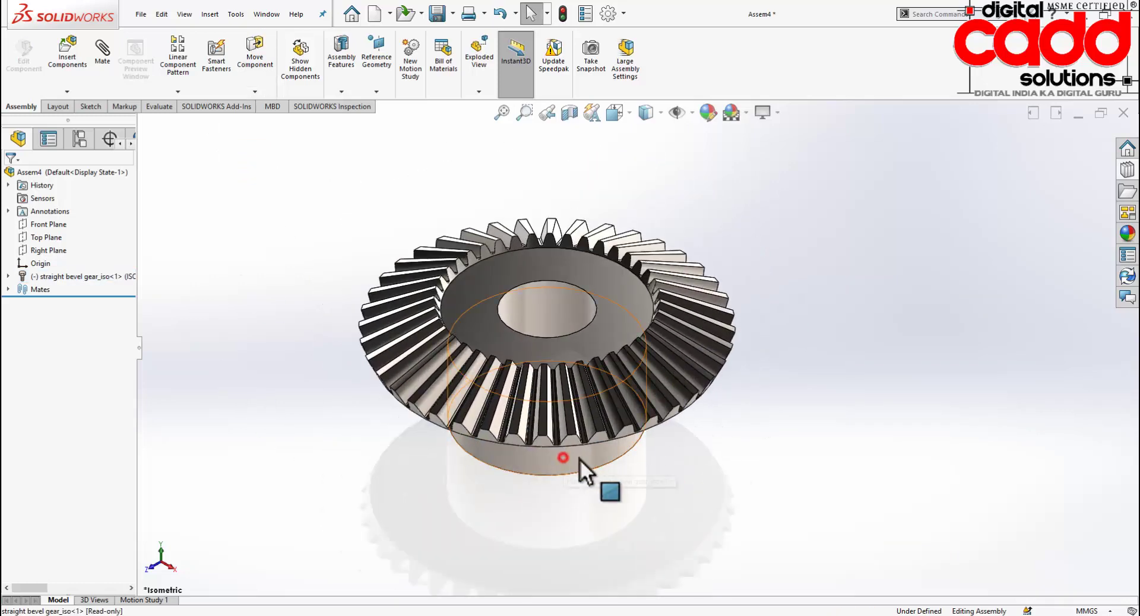
mouse_move(702, 295)
mouse_down()
mouse_move(428, 307)
mouse_move(678, 294)
mouse_move(427, 415)
mouse_move(370, 274)
mouse_move(471, 158)
mouse_move(643, 389)
mouse_move(367, 533)
mouse_move(771, 419)
mouse_move(415, 522)
mouse_move(476, 413)
mouse_move(708, 445)
mouse_move(700, 462)
mouse_up()
drag(555, 461, 598, 462)
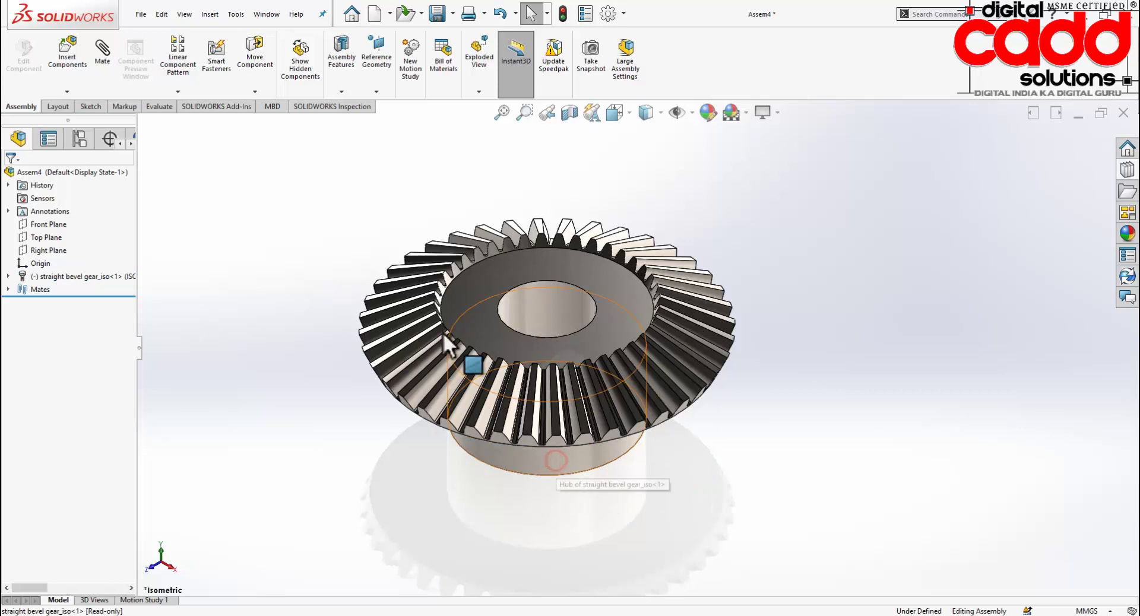
mouse_move(444, 333)
mouse_down()
mouse_move(459, 293)
mouse_move(617, 254)
mouse_move(721, 479)
mouse_up()
click(720, 477)
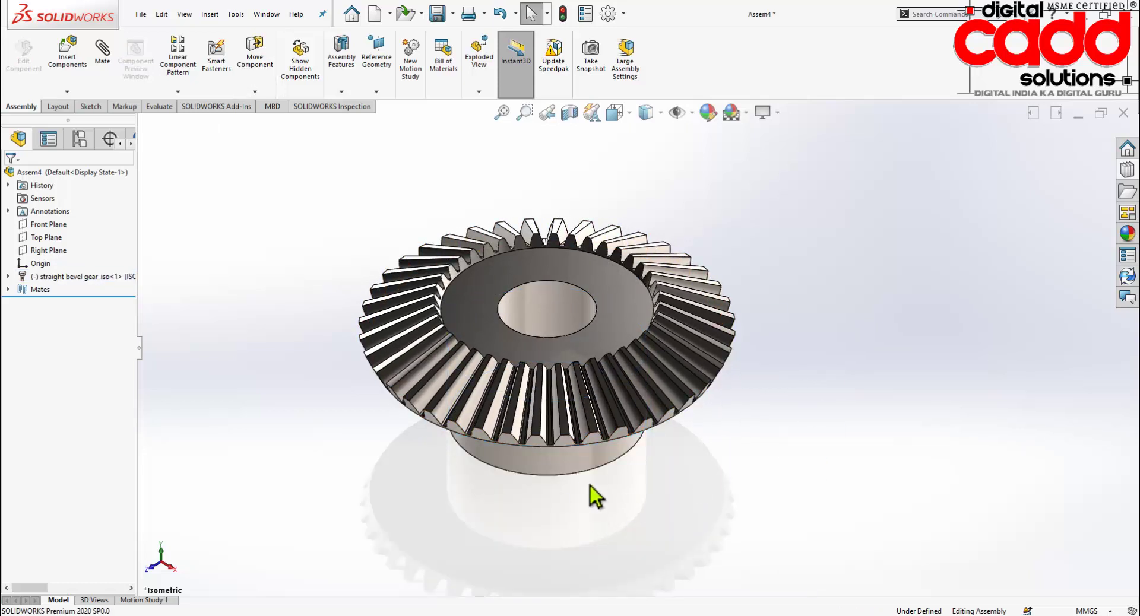
scroll(628, 351, down, 2)
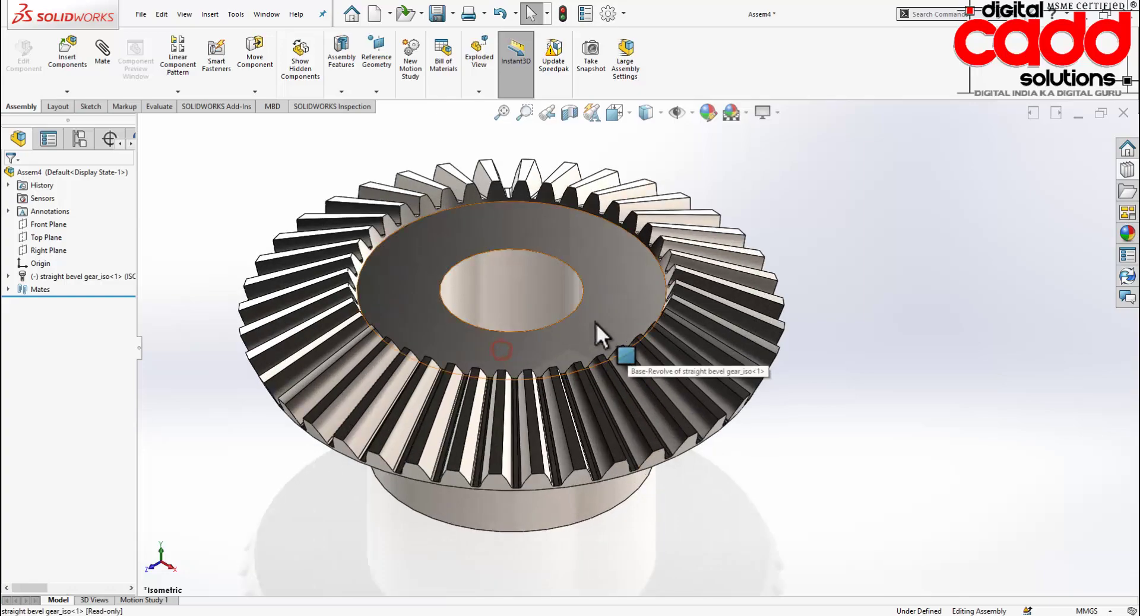
mouse_move(436, 208)
mouse_down()
mouse_move(468, 425)
mouse_move(724, 393)
mouse_move(701, 233)
mouse_move(459, 164)
mouse_move(283, 421)
mouse_move(550, 522)
mouse_up()
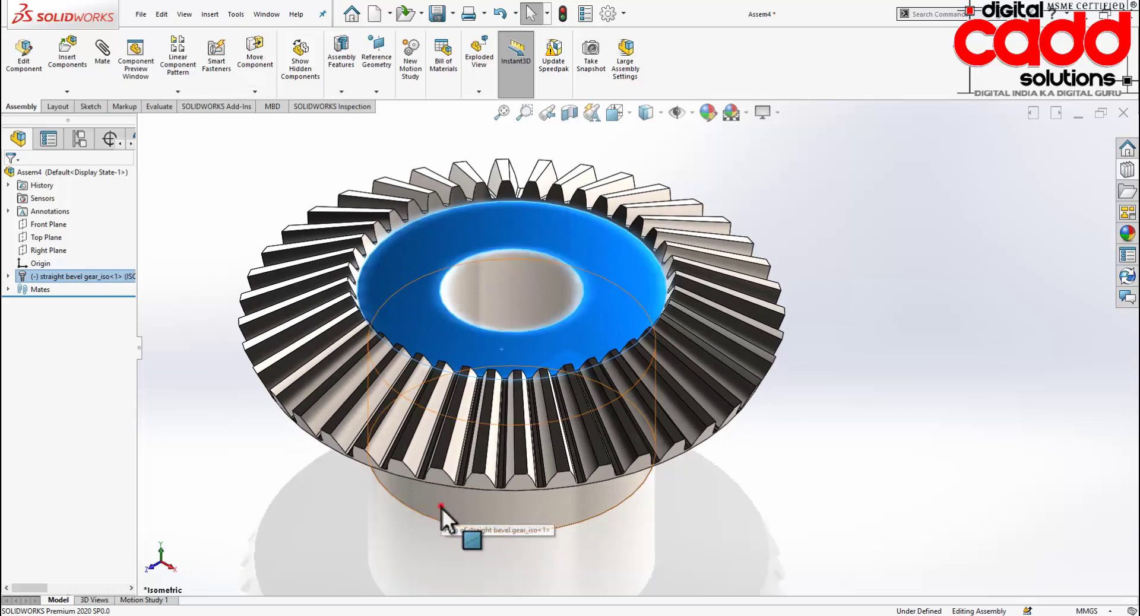
mouse_move(630, 390)
mouse_down()
mouse_move(379, 269)
mouse_move(334, 493)
mouse_move(701, 467)
mouse_move(817, 497)
mouse_up()
scroll(817, 496, up, 3)
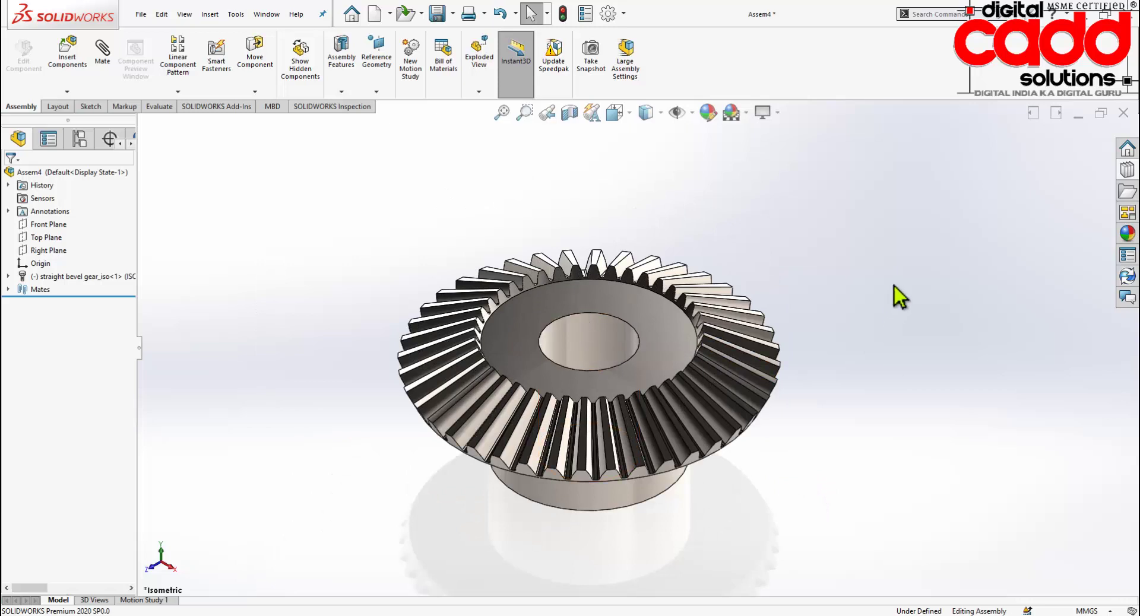
Drag a Toolbox Straight Bevel (Pinion) from the Design Library onto the gear.
click(1129, 170)
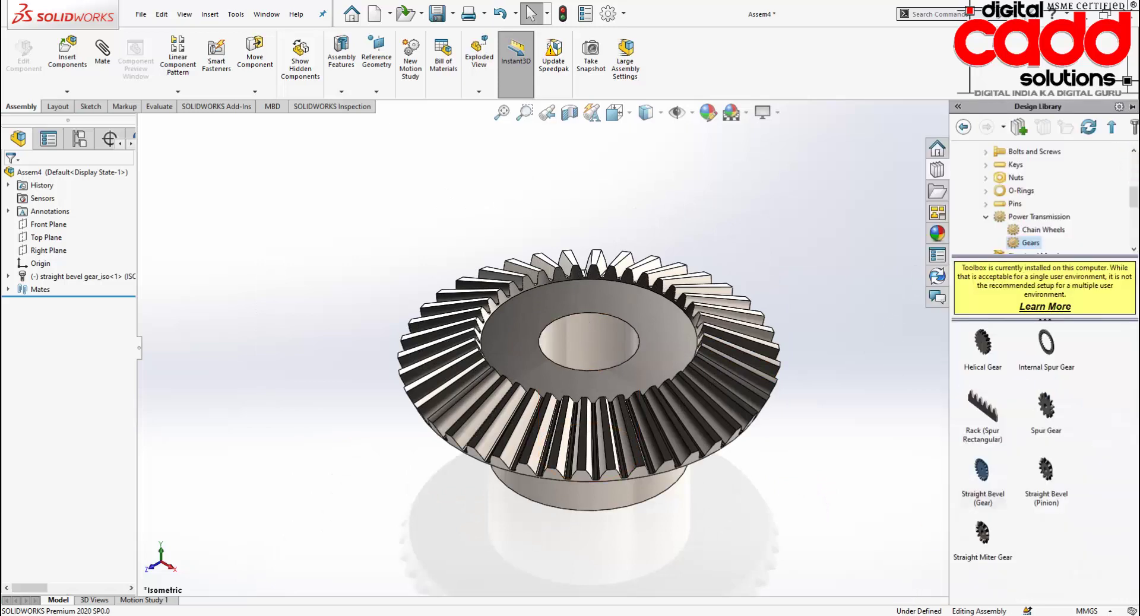
click(1053, 486)
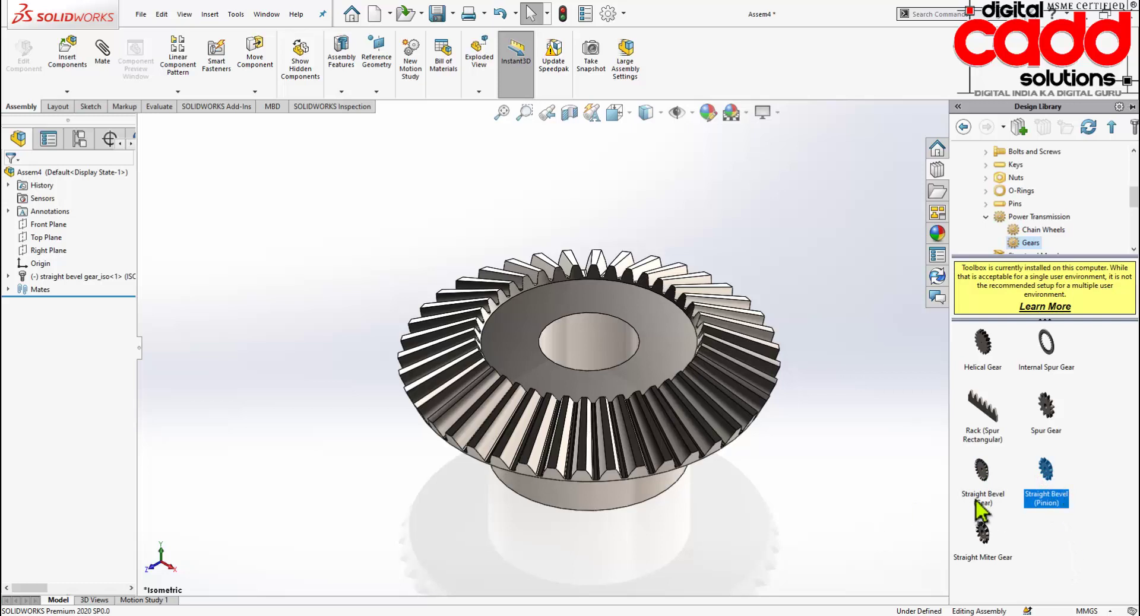
drag(1048, 475, 332, 338)
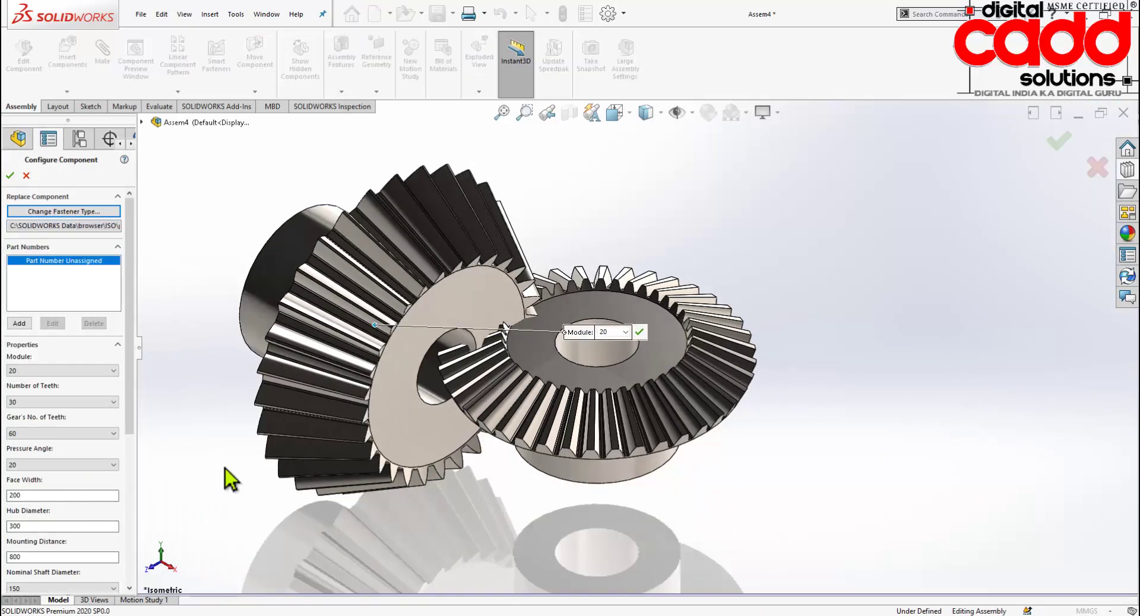
Set the pinion's module to 14.
scroll(630, 404, up, 3)
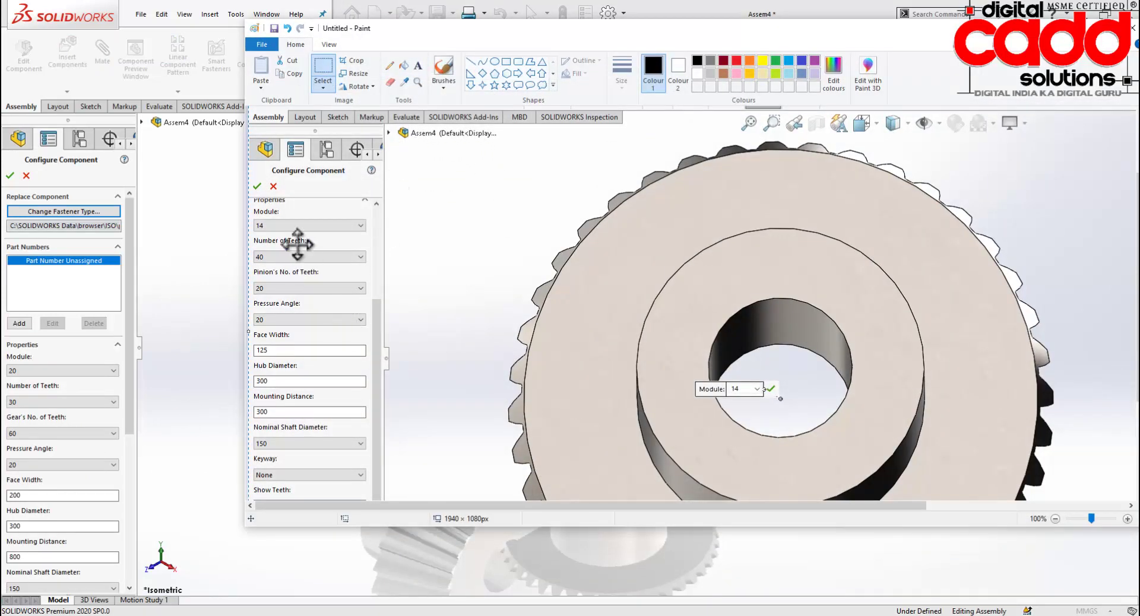
click(41, 370)
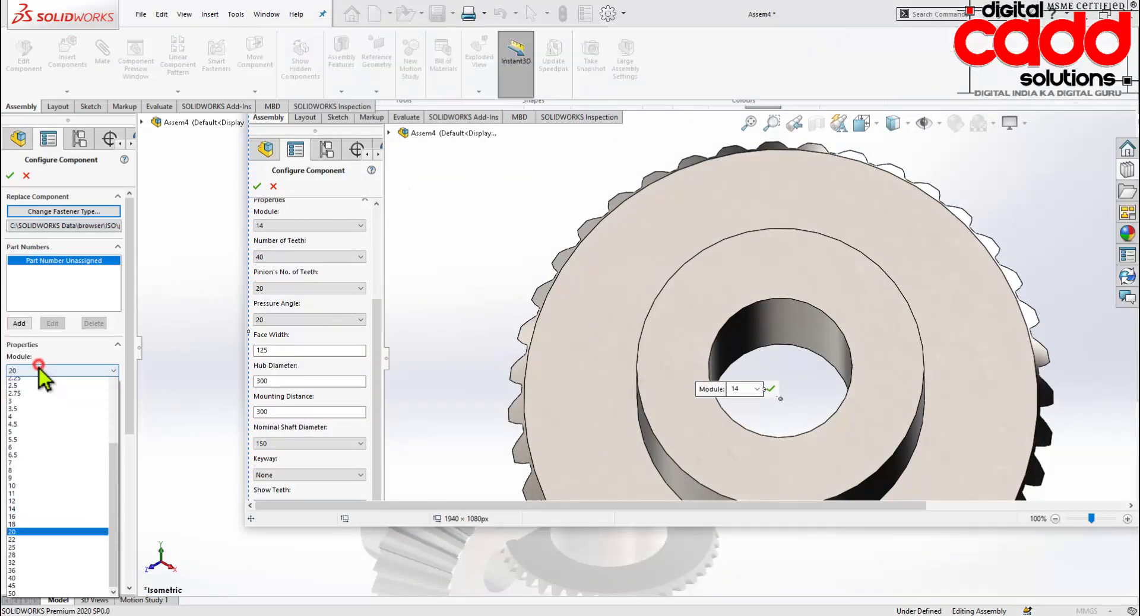
click(27, 520)
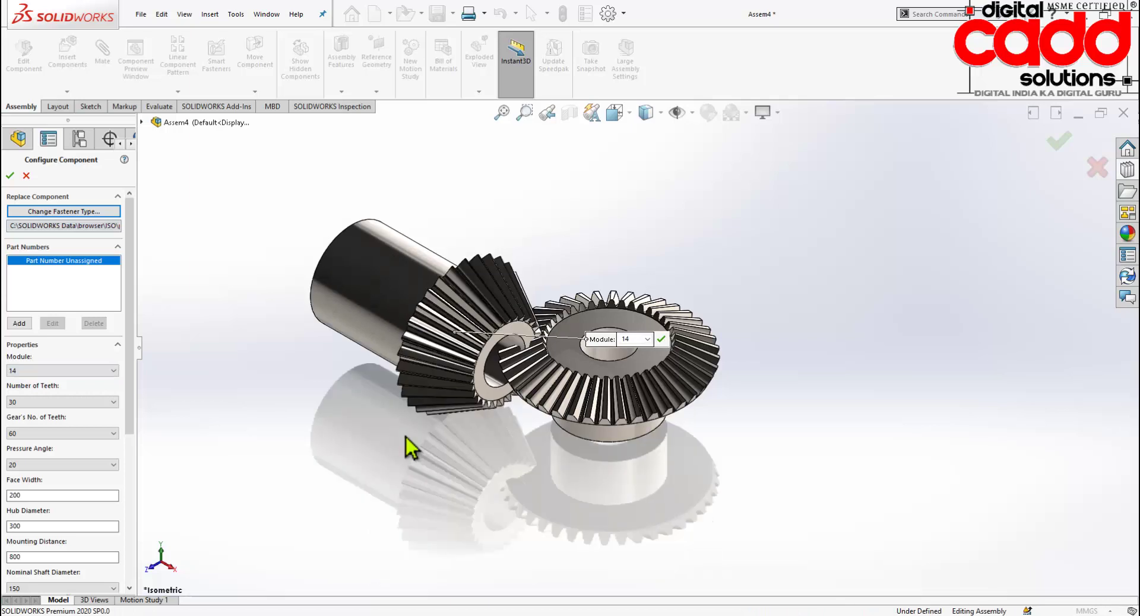
scroll(362, 396, down, 2)
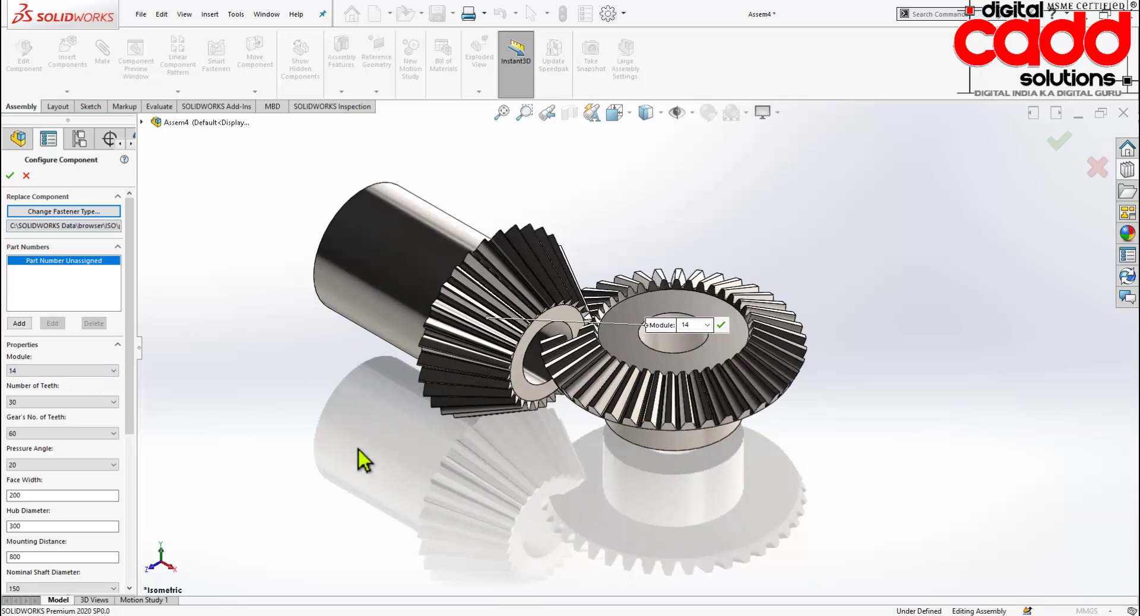
Set the pinion's number of teeth to 20.
key(alt+Tab)
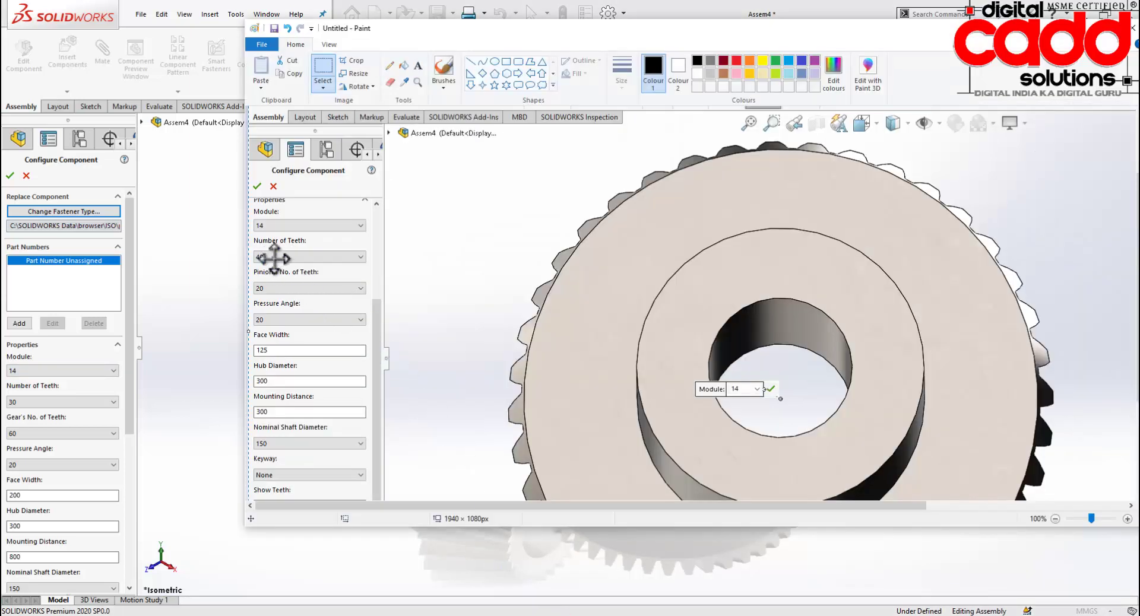
click(36, 401)
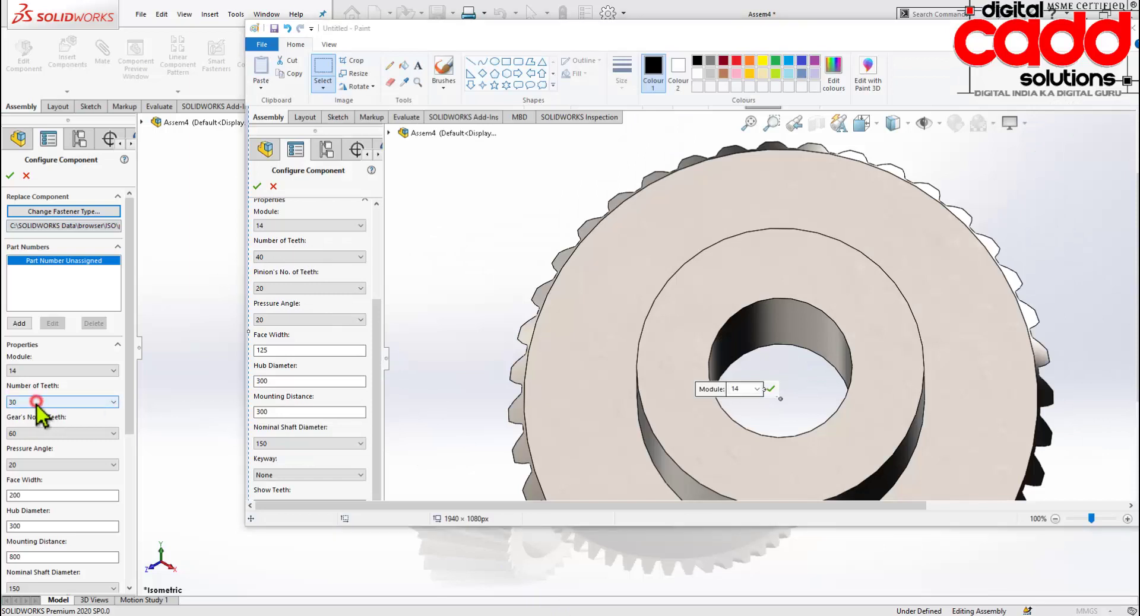
scroll(45, 273, up, 2)
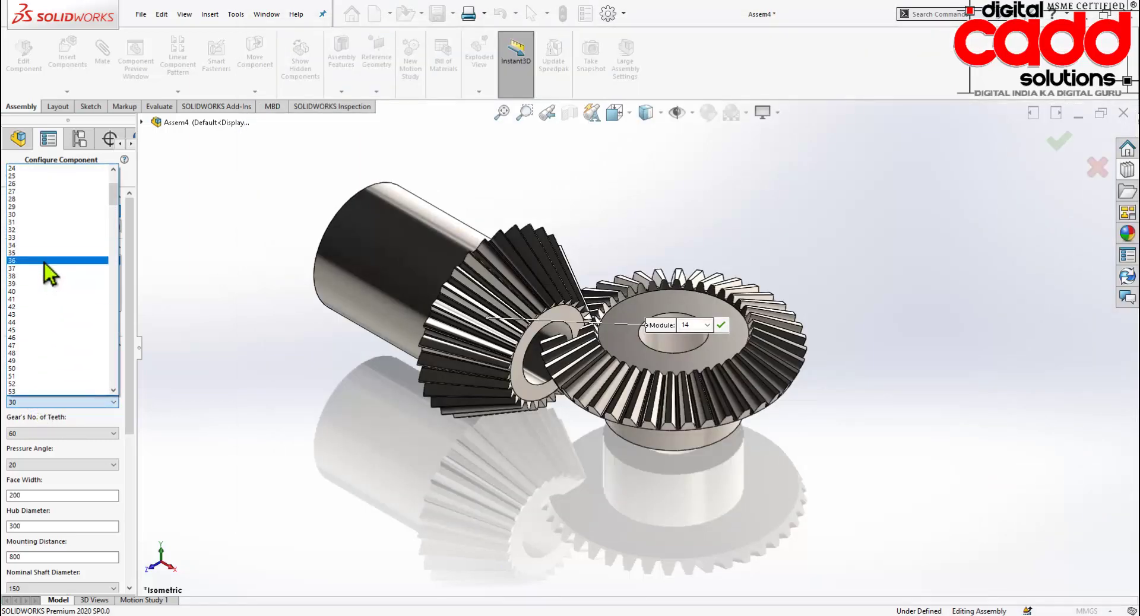
scroll(37, 258, up, 2)
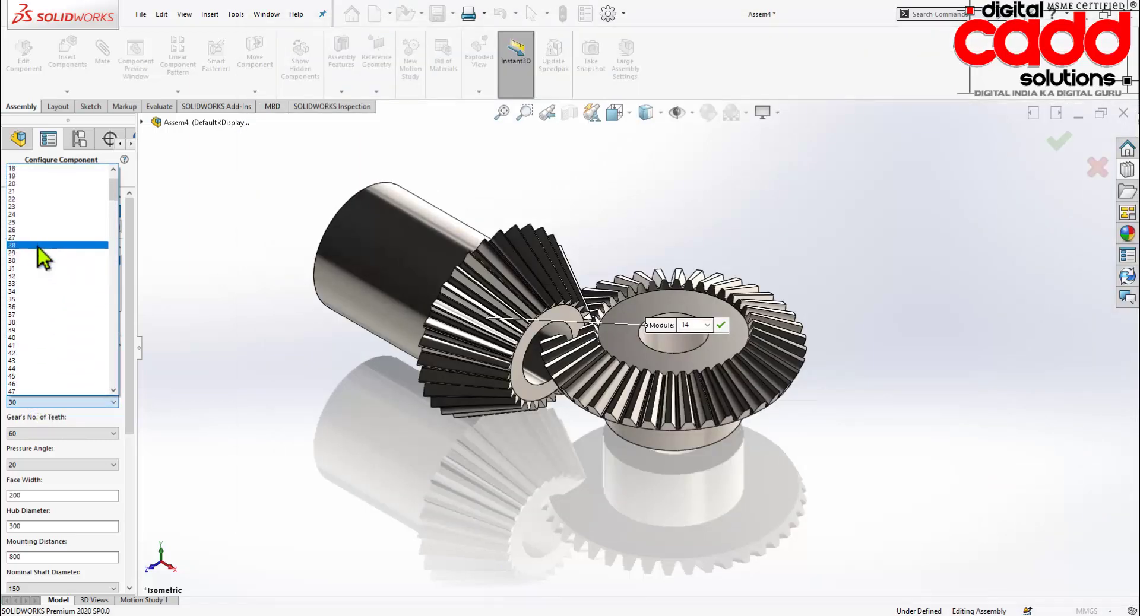
click(24, 184)
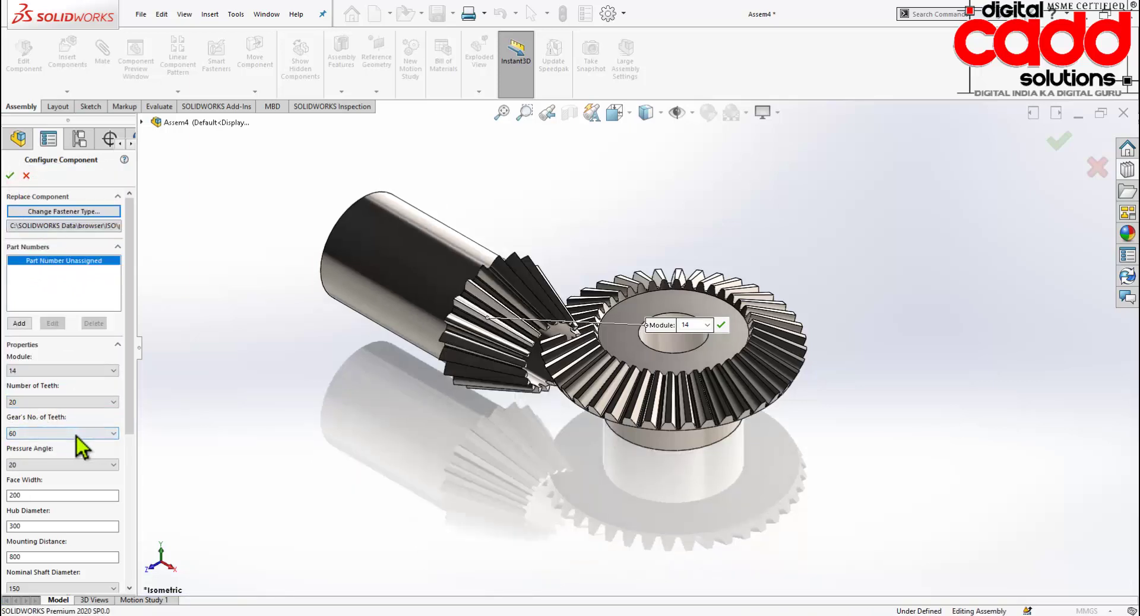
Set the mating gear's number of teeth to 40 and inspect the meshing teeth.
click(78, 434)
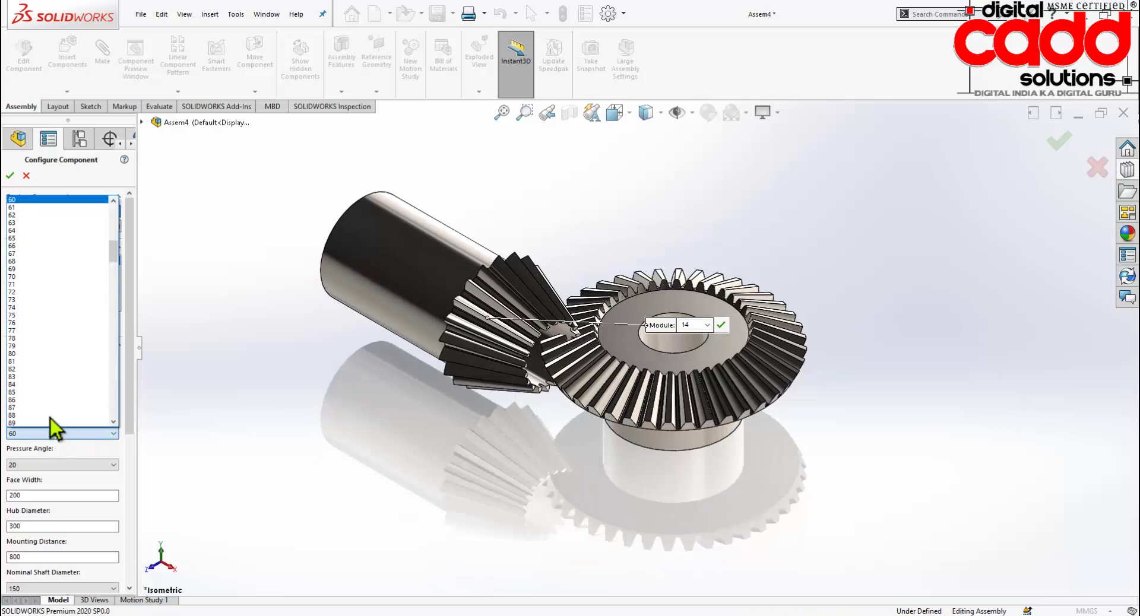
scroll(28, 323, up, 1)
scroll(28, 324, up, 2)
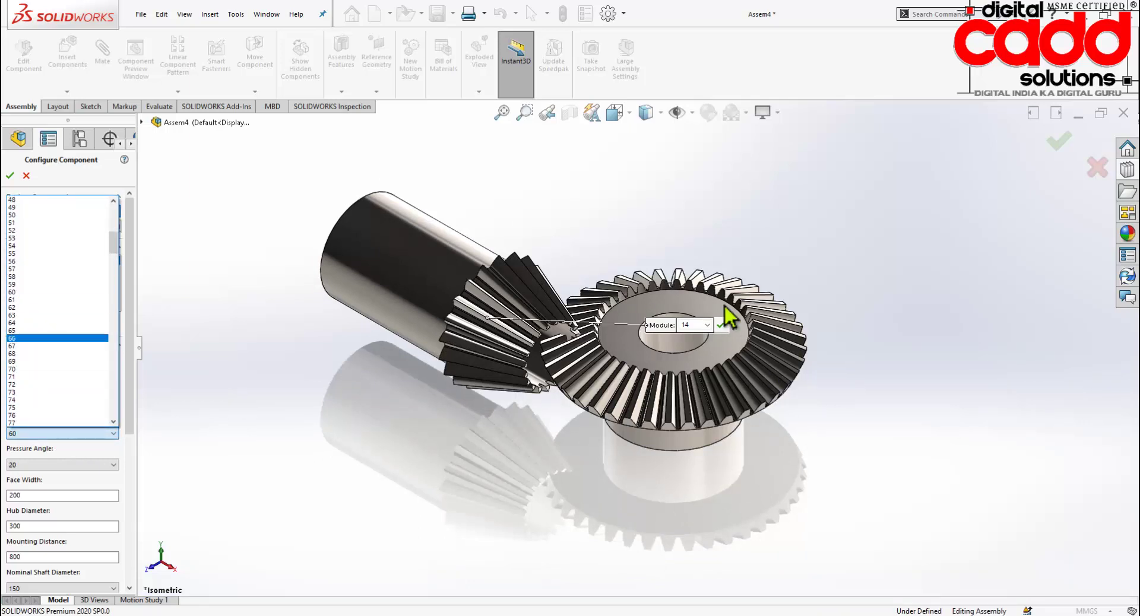
scroll(23, 289, up, 2)
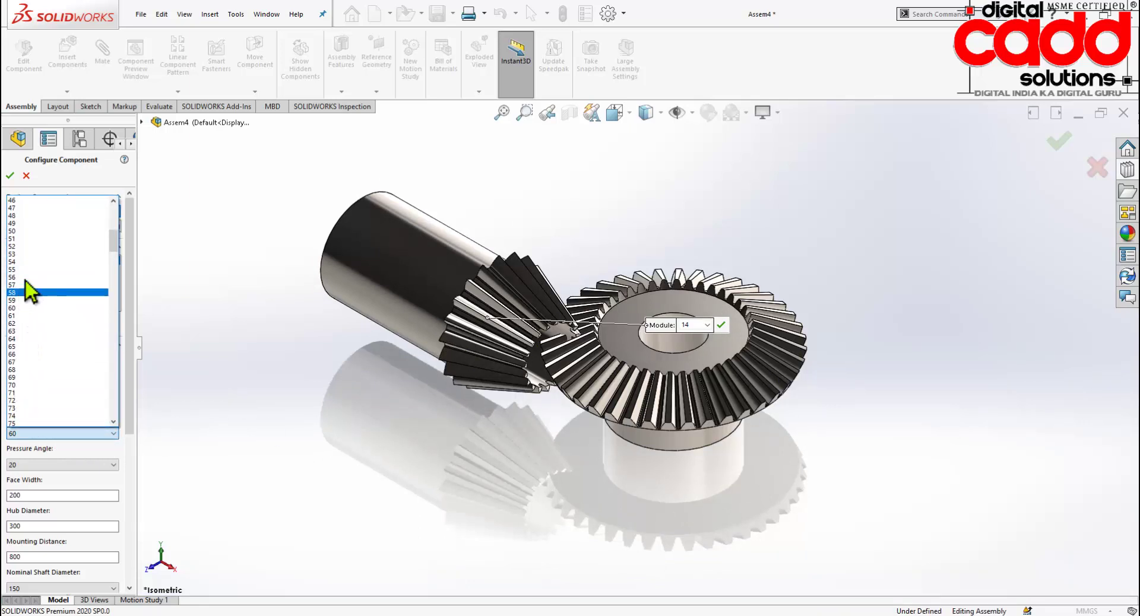
scroll(27, 261, up, 2)
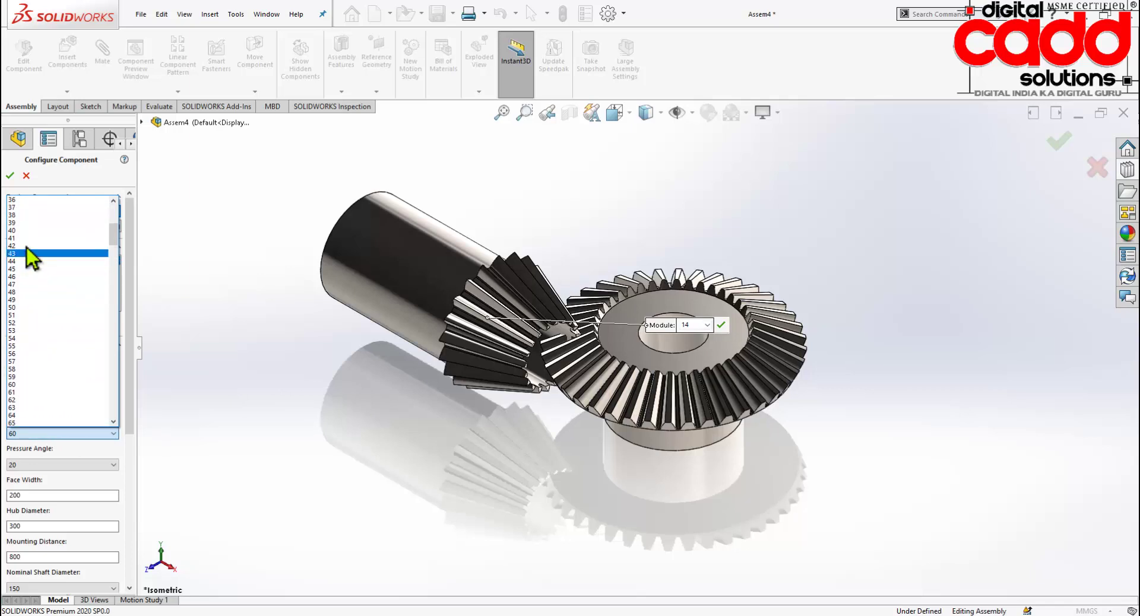
click(17, 230)
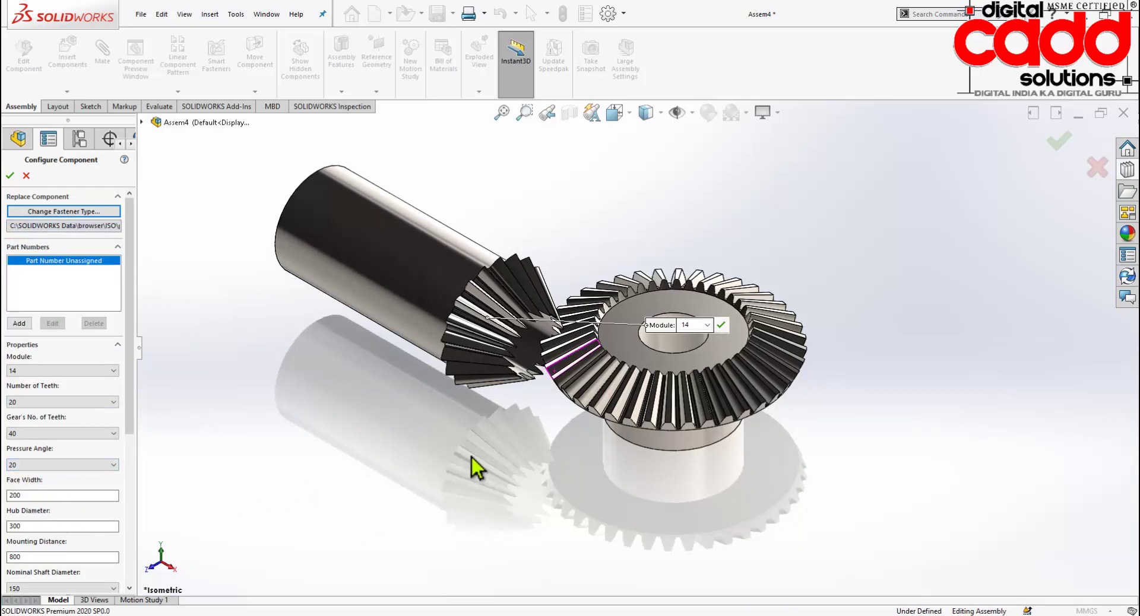
middle_drag(472, 458, 379, 455)
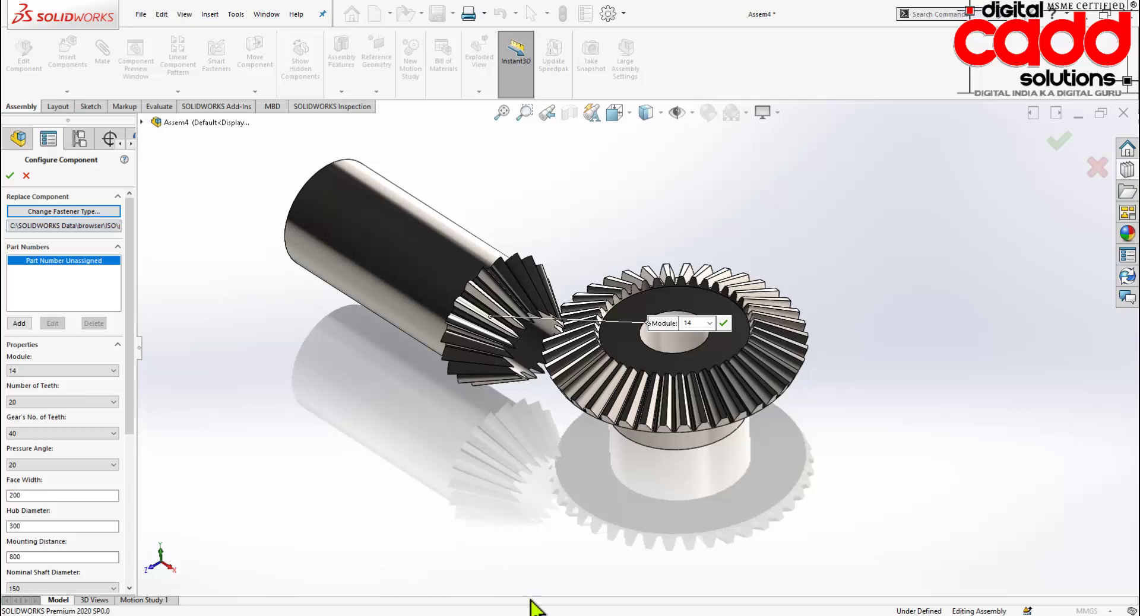
key(alt+Tab)
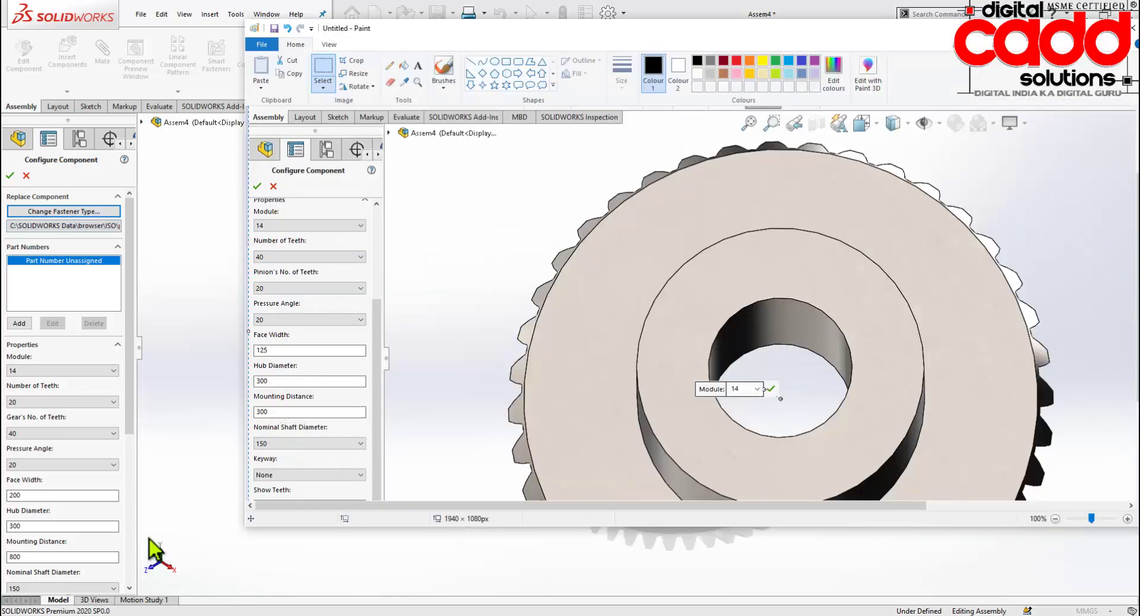
Enter pinion face width 125, hub diameter 200 and mounting distance 400, then dismiss the reference screenshot.
click(47, 493)
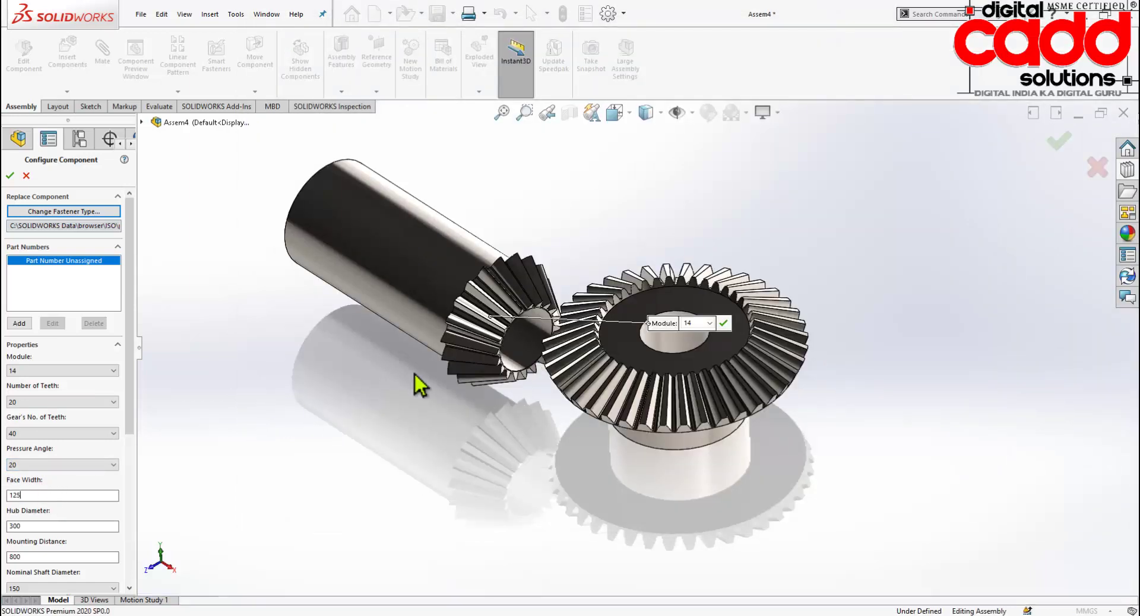
scroll(441, 363, down, 3)
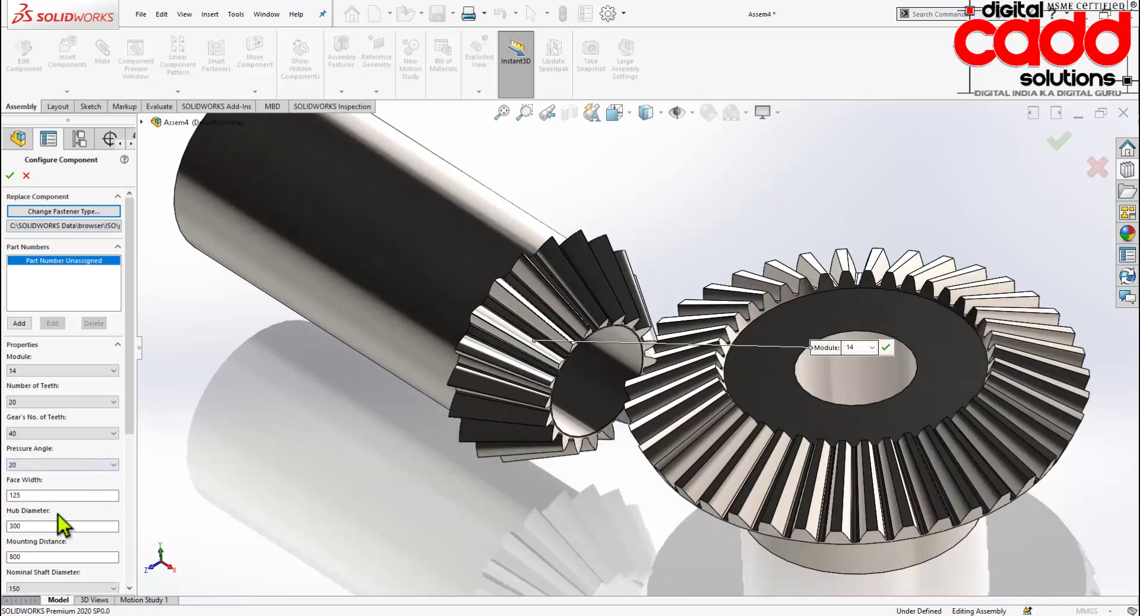
scroll(561, 395, up, 3)
middle_drag(561, 395, 601, 428)
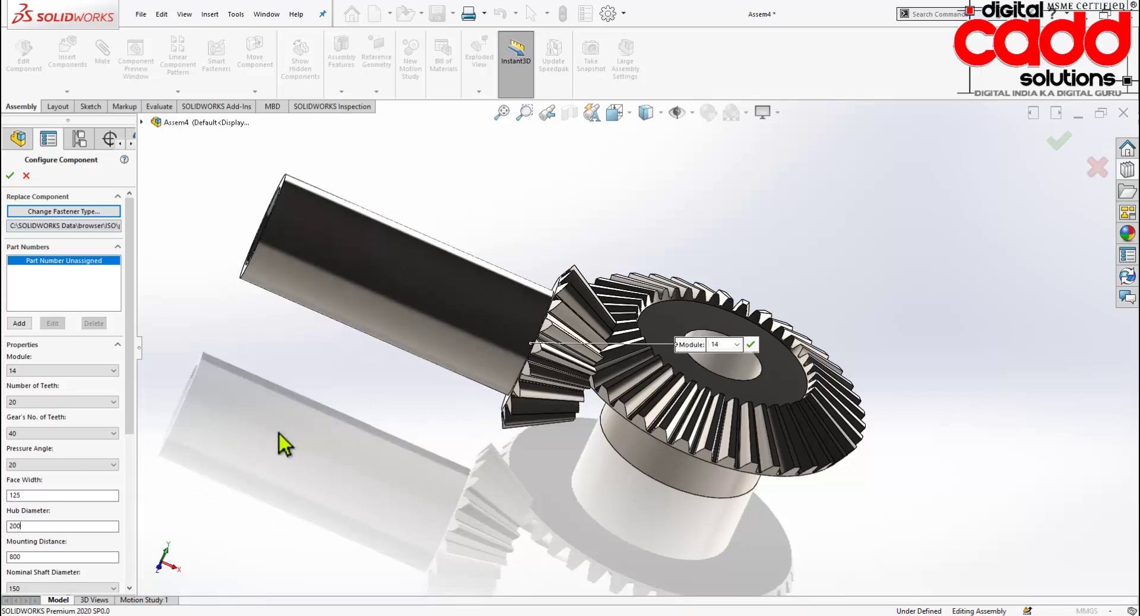
middle_drag(280, 433, 284, 265)
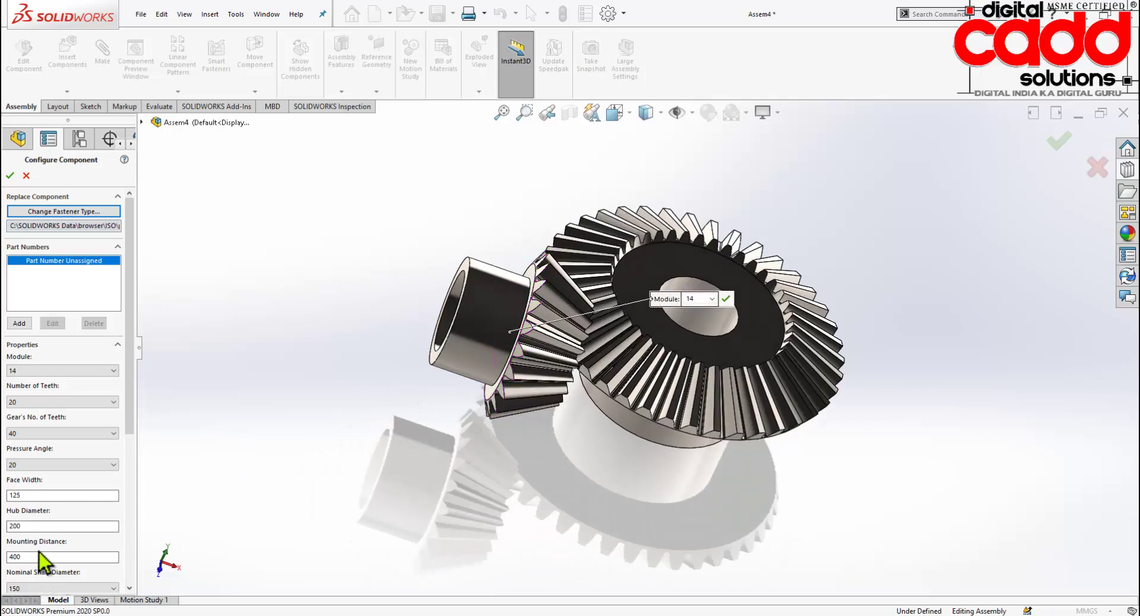
drag(122, 476, 123, 477)
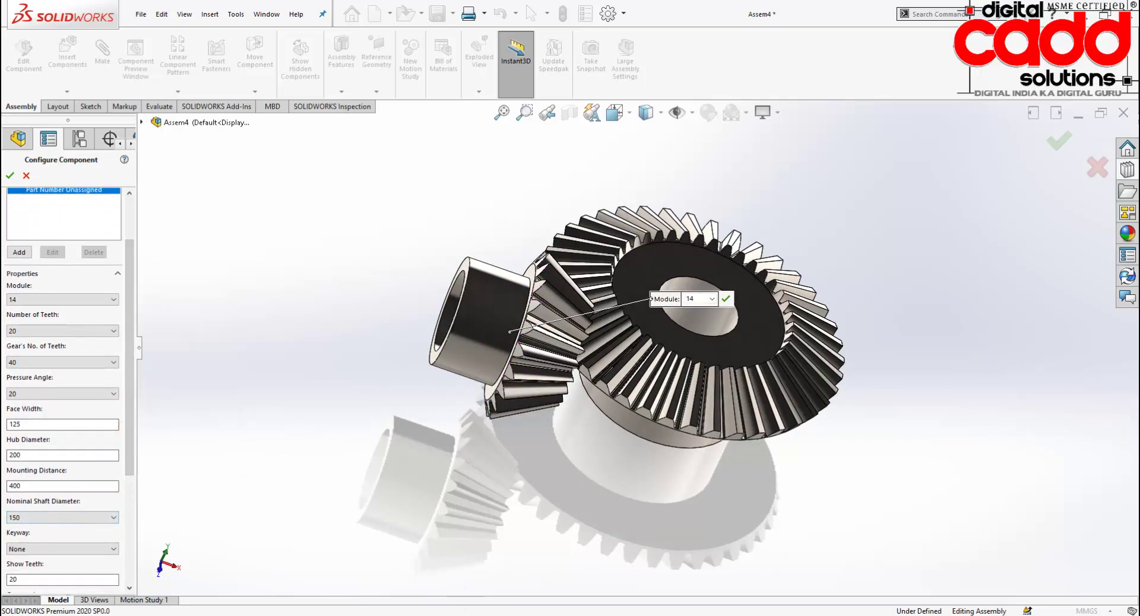
scroll(370, 425, down, 2)
scroll(370, 425, down, 2)
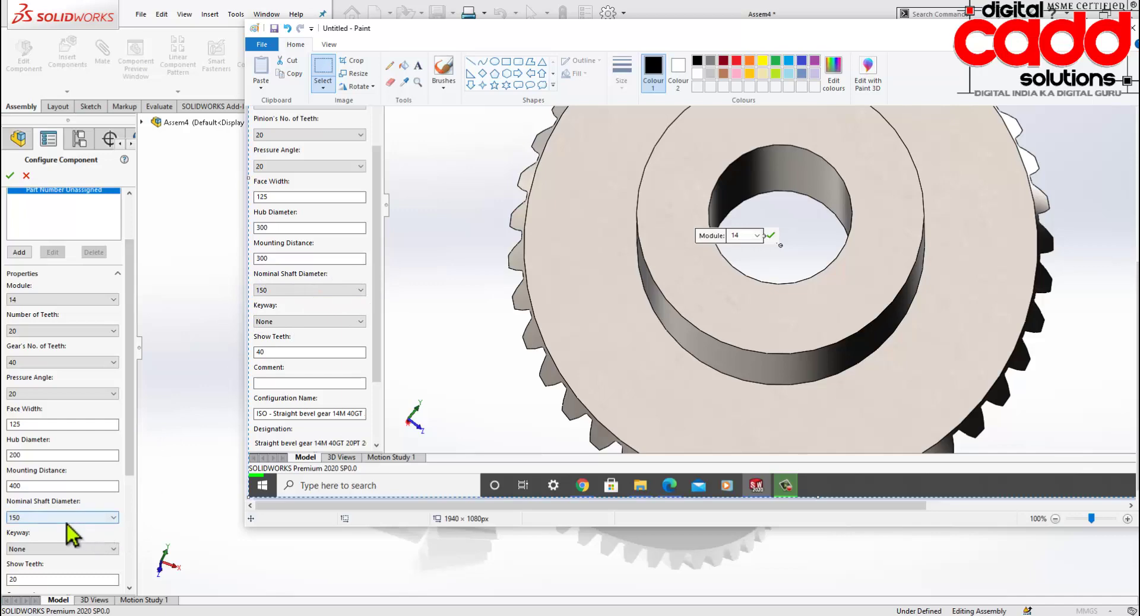
click(198, 492)
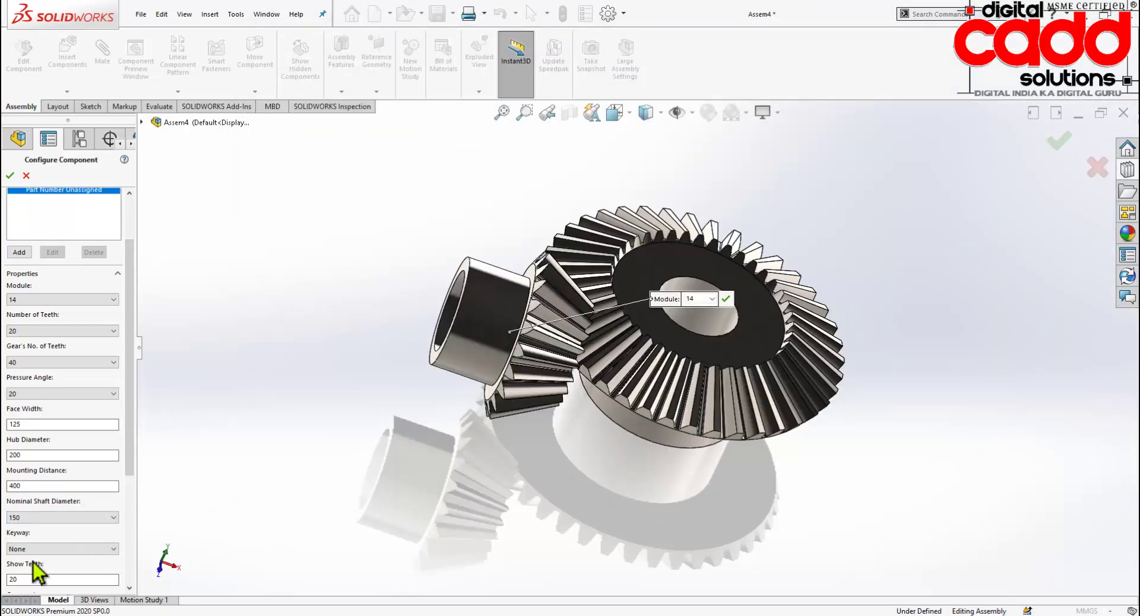
Set the pinion's nominal shaft diameter to 100 and accept its configuration.
mouse_move(840, 387)
middle_down()
mouse_move(851, 434)
mouse_move(839, 458)
middle_up()
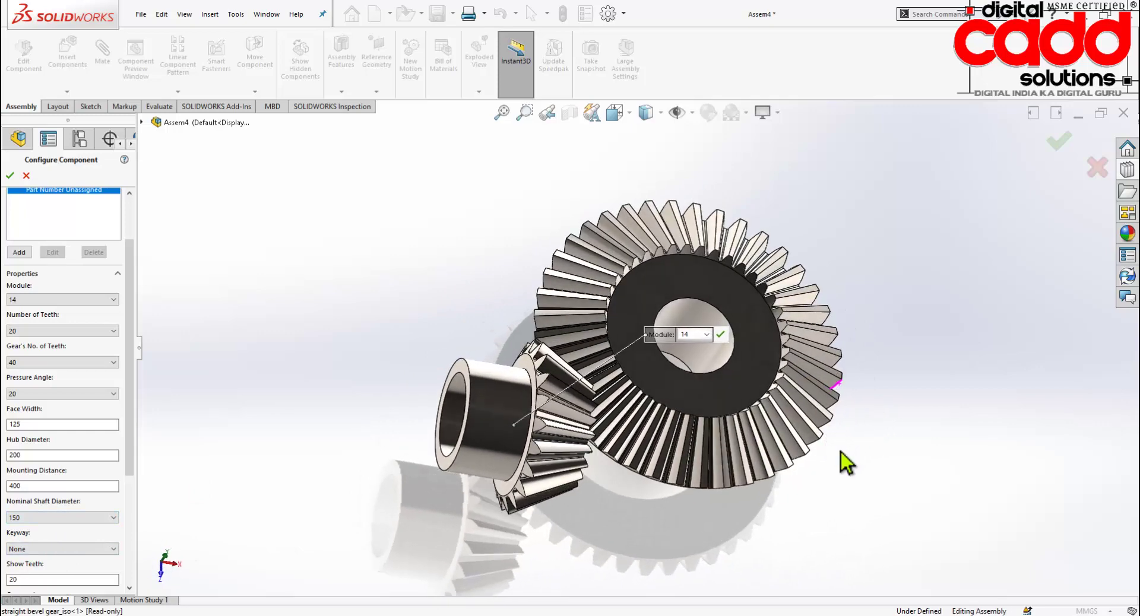
scroll(517, 415, down, 3)
click(45, 518)
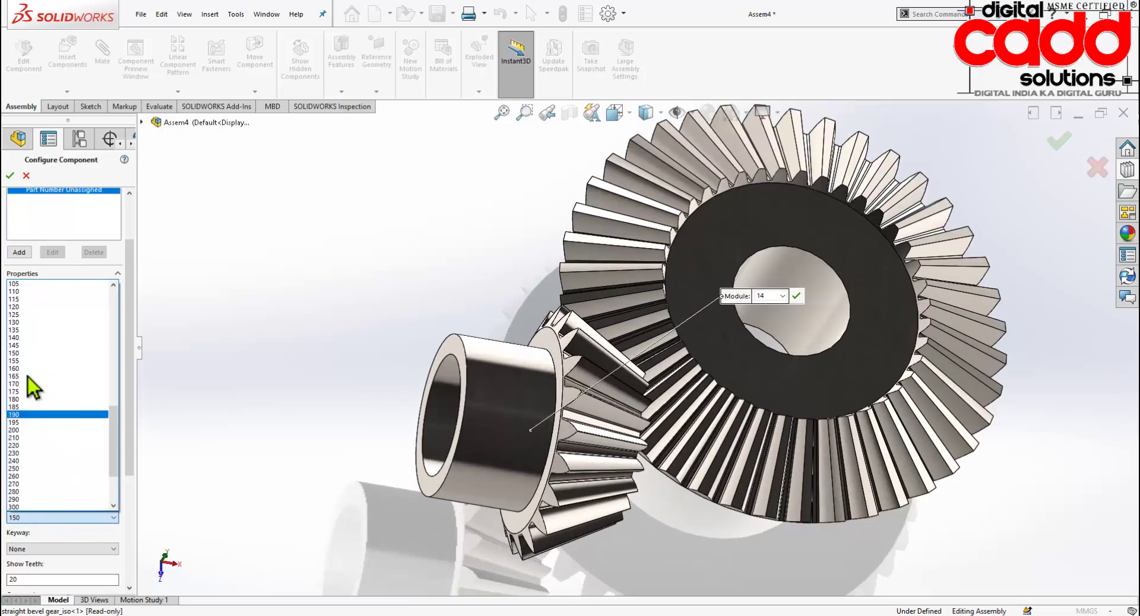
scroll(37, 325, up, 2)
click(27, 300)
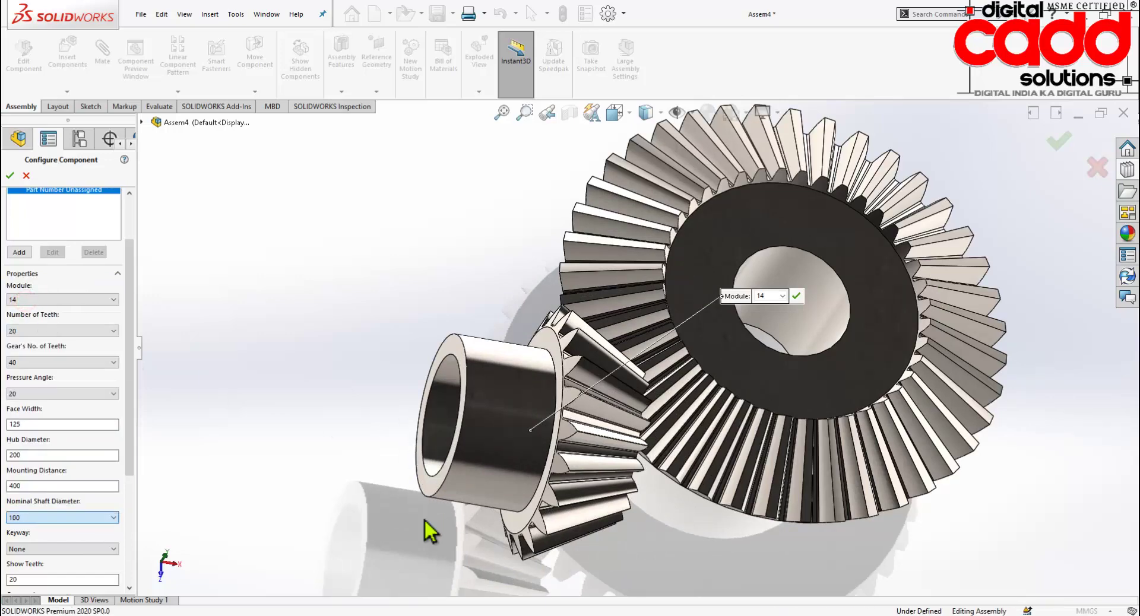
mouse_move(440, 529)
middle_down()
mouse_move(516, 517)
mouse_move(297, 537)
middle_up()
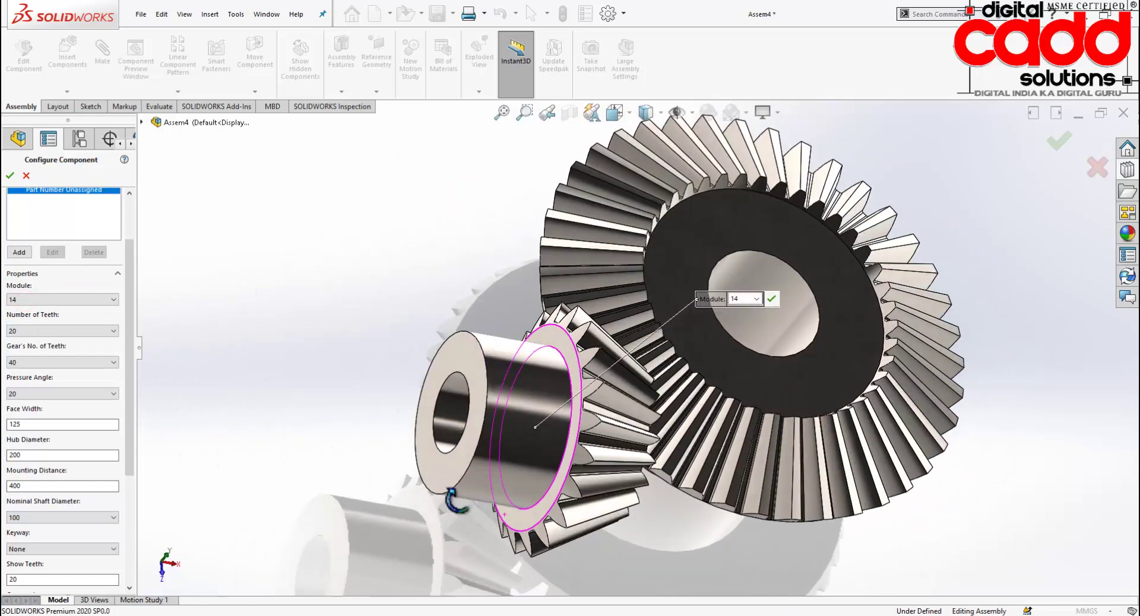
mouse_move(128, 458)
mouse_down()
mouse_move(127, 524)
mouse_move(135, 348)
mouse_up()
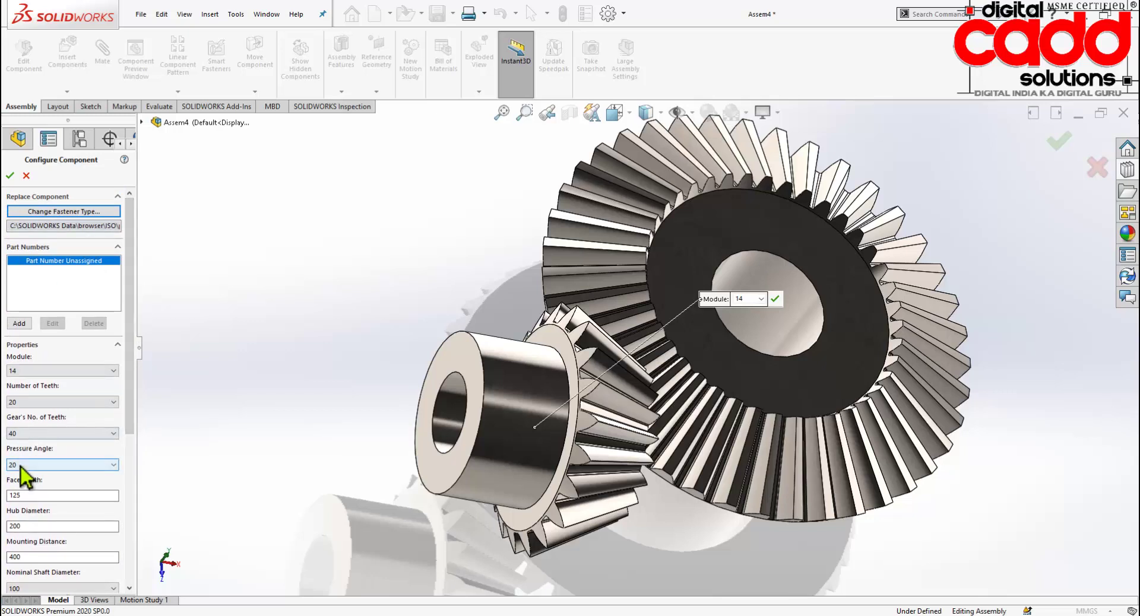
click(9, 176)
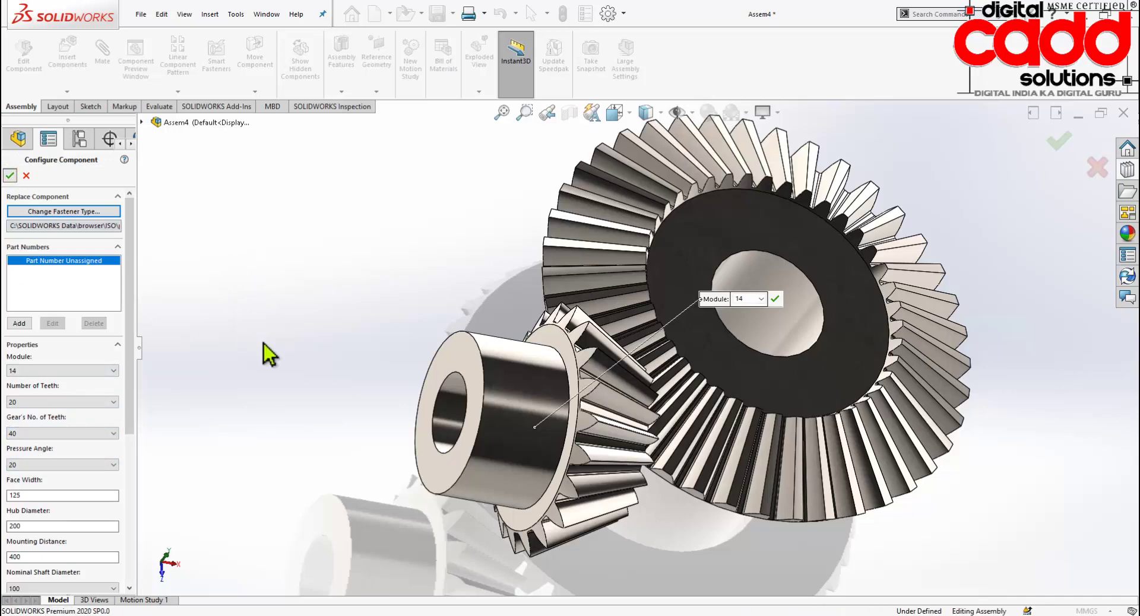
scroll(653, 354, up, 5)
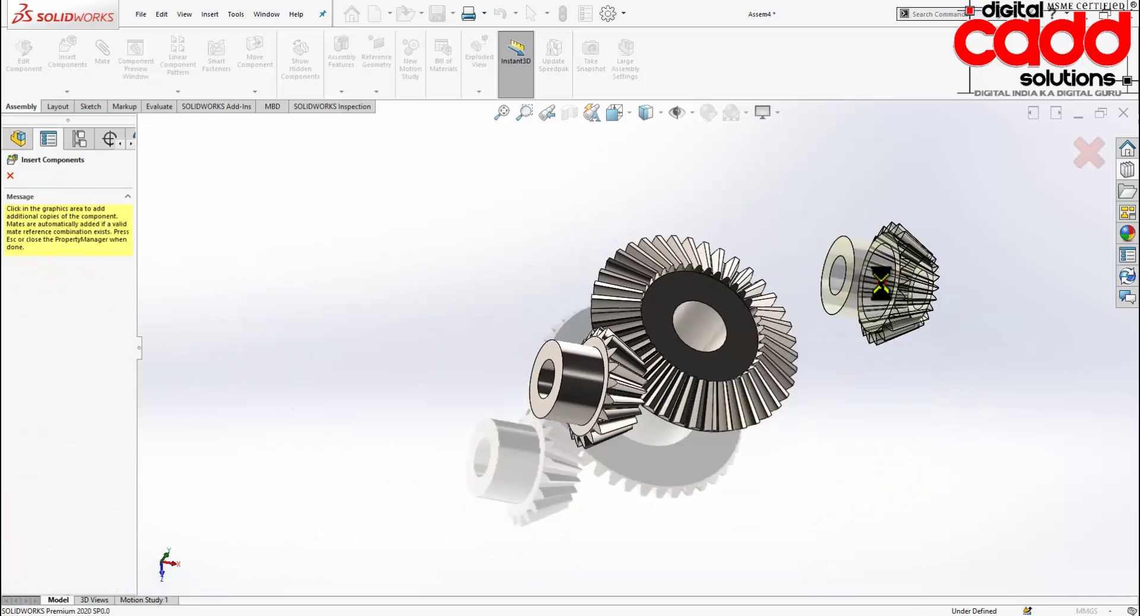
Place a second pinion copy and switch to the isometric view.
click(873, 276)
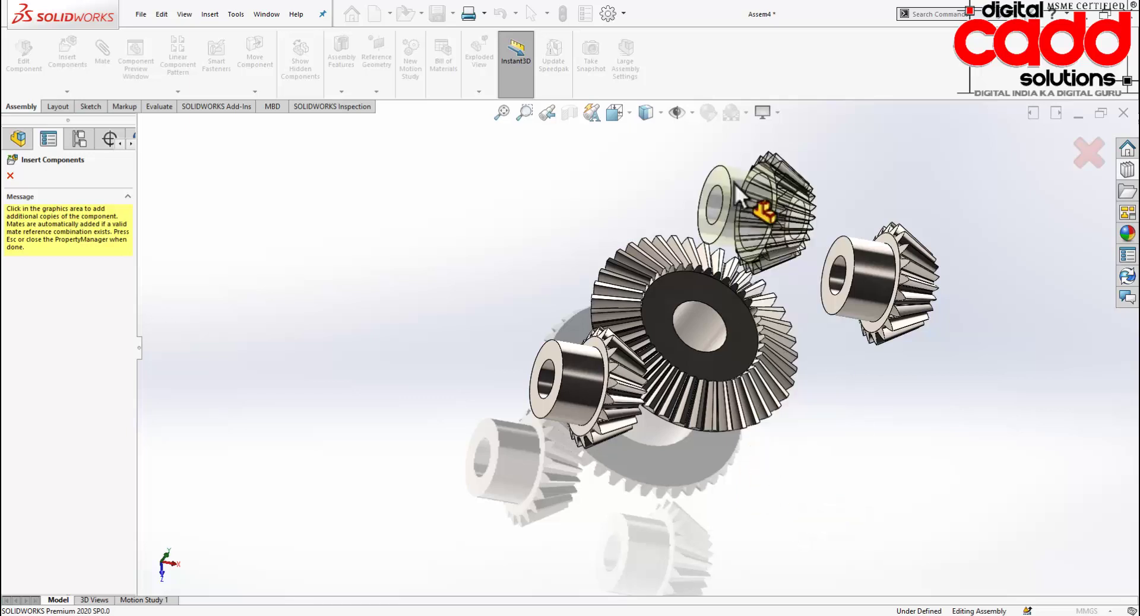
click(10, 175)
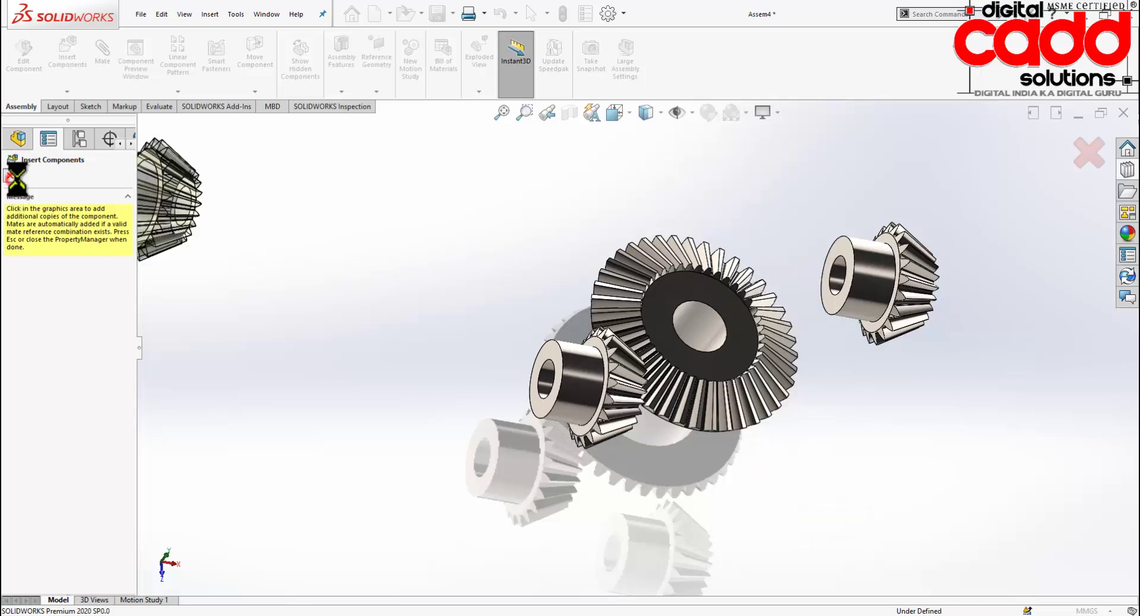
key(space)
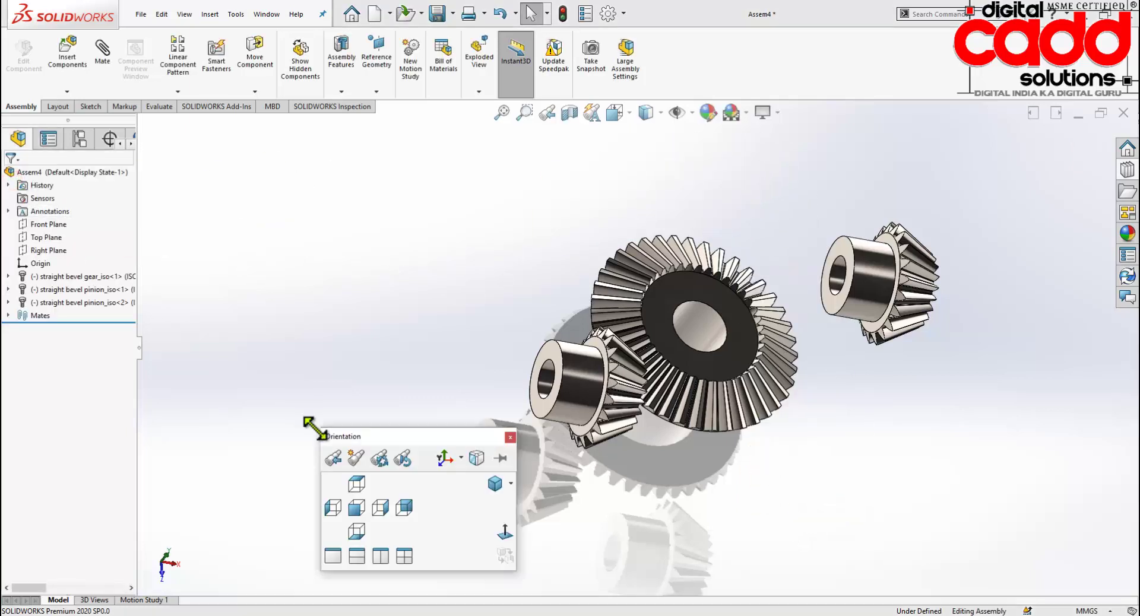
click(494, 485)
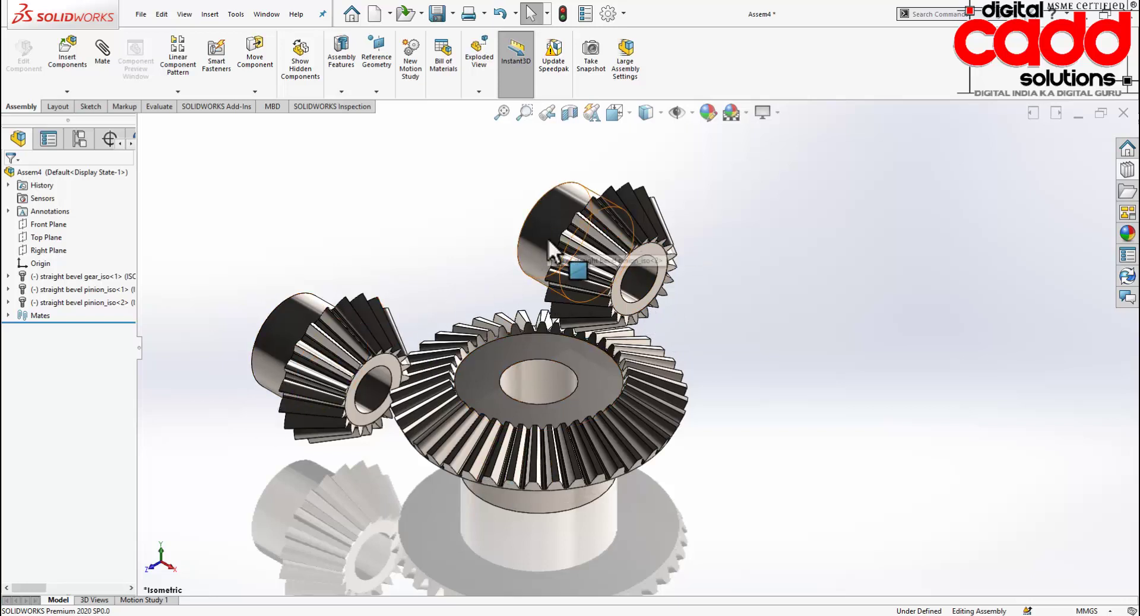
Drag one pinion to the right of the gear and the other above-left of it.
mouse_move(548, 237)
mouse_down()
mouse_move(875, 400)
mouse_move(957, 540)
mouse_up()
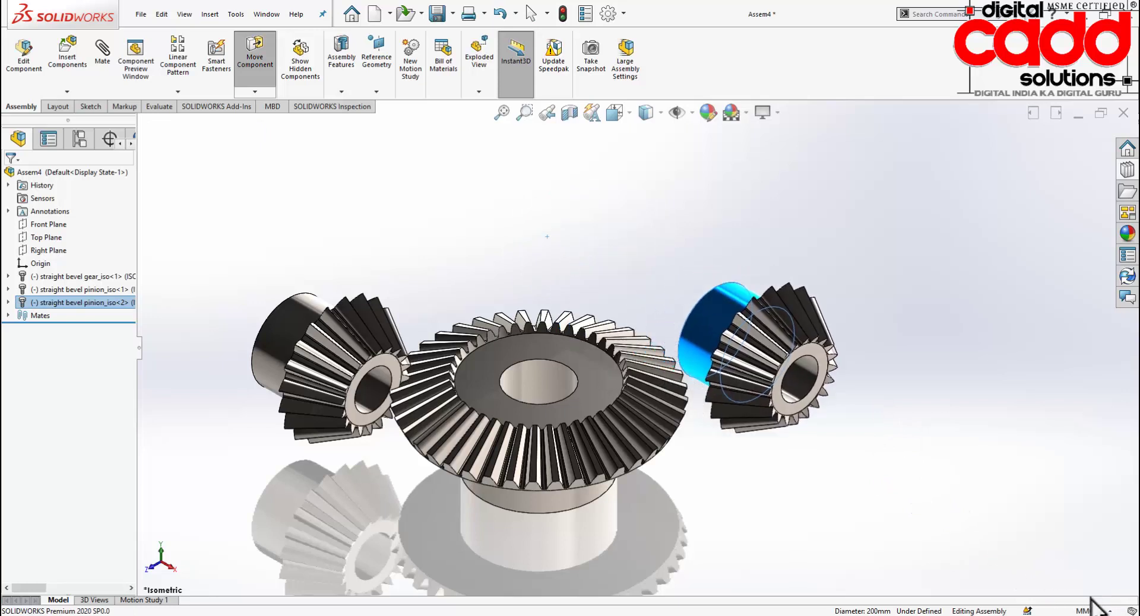
drag(283, 333, 374, 252)
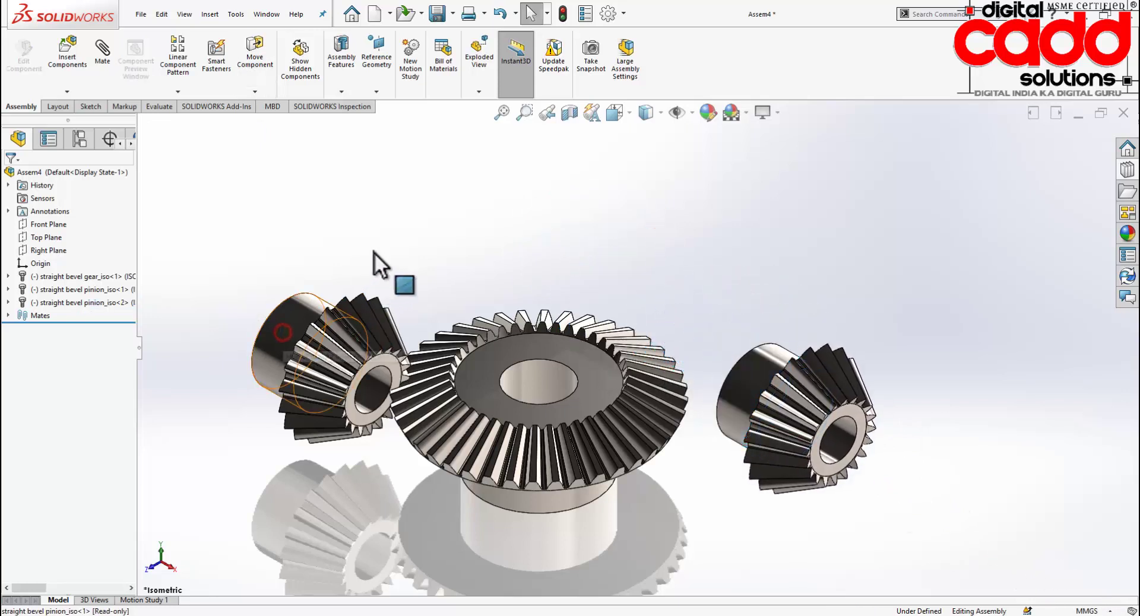
drag(433, 202, 373, 209)
click(547, 219)
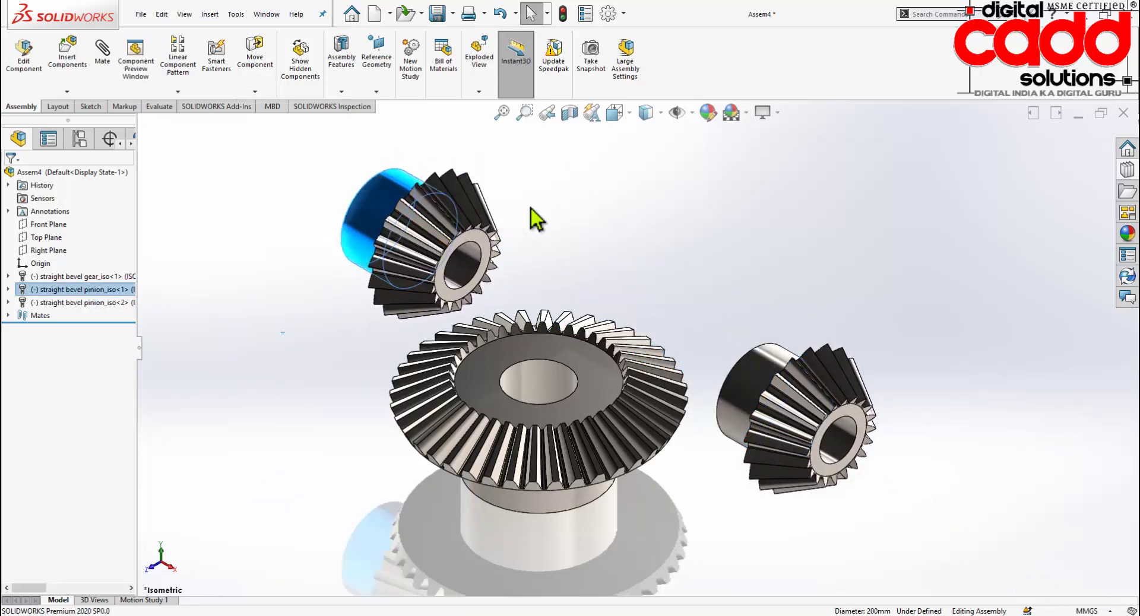
scroll(563, 289, down, 2)
scroll(611, 305, down, 2)
scroll(618, 331, up, 4)
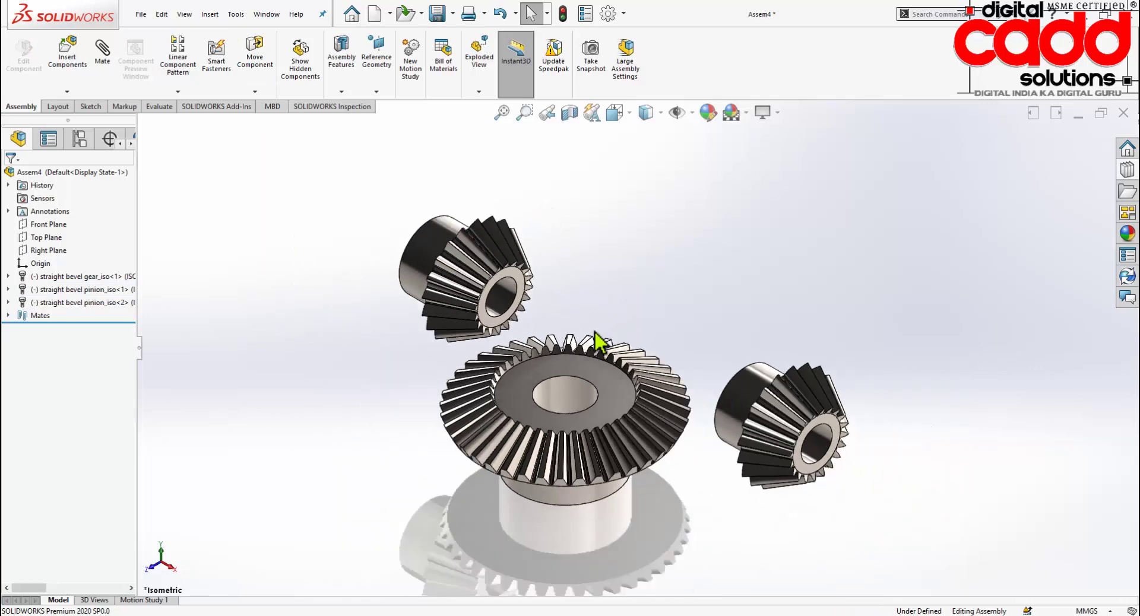
scroll(598, 349, down, 3)
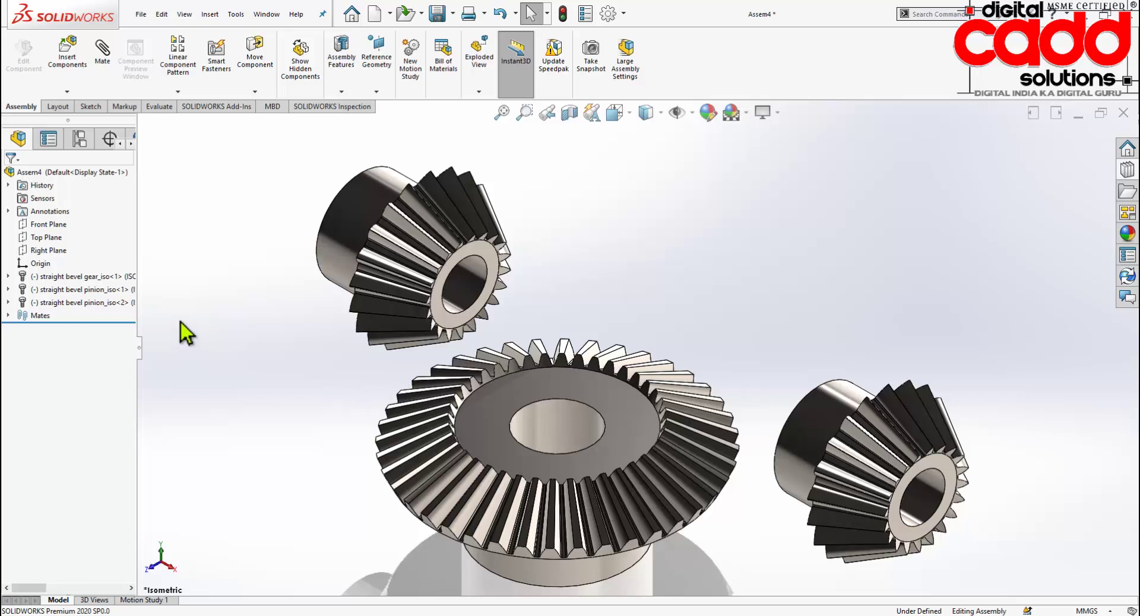
Show the bevel gear's BasProSke sketch under its Base-Revolve feature.
click(8, 277)
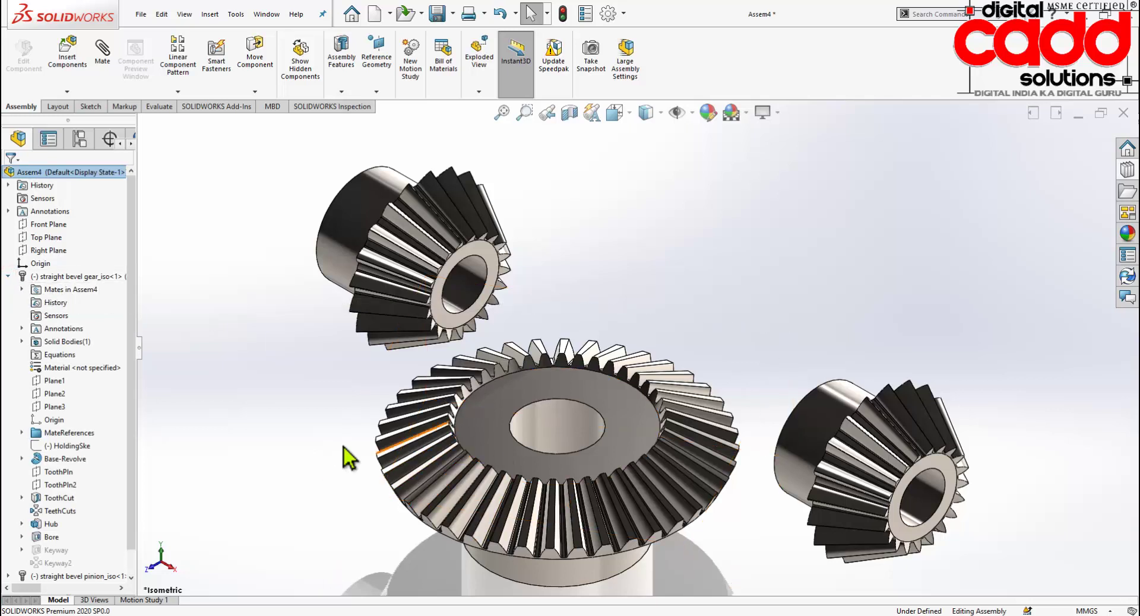
click(22, 459)
click(59, 472)
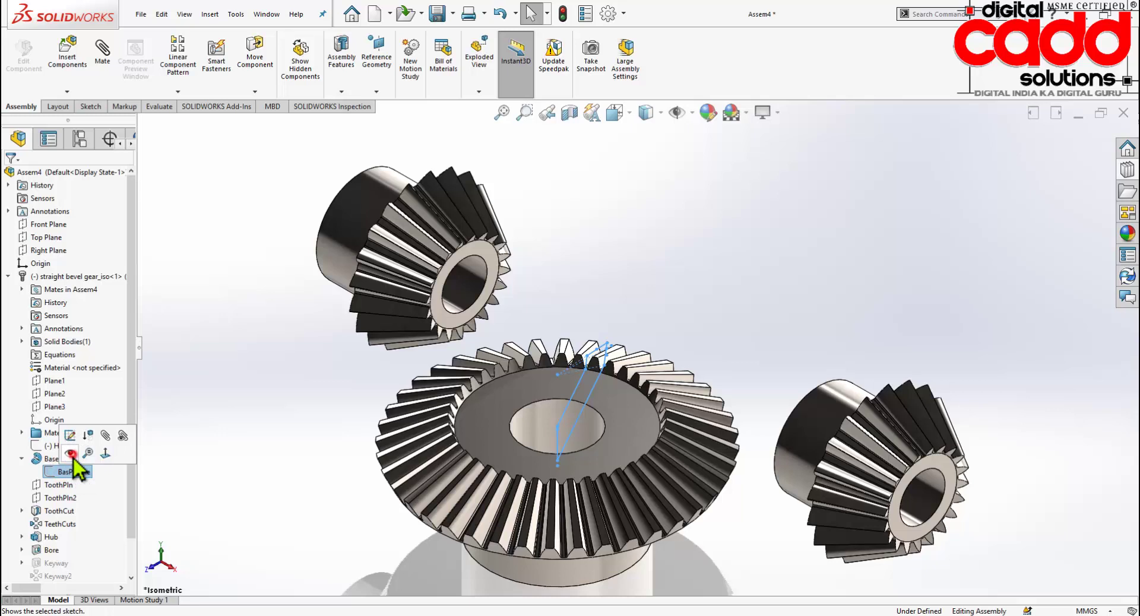
click(71, 454)
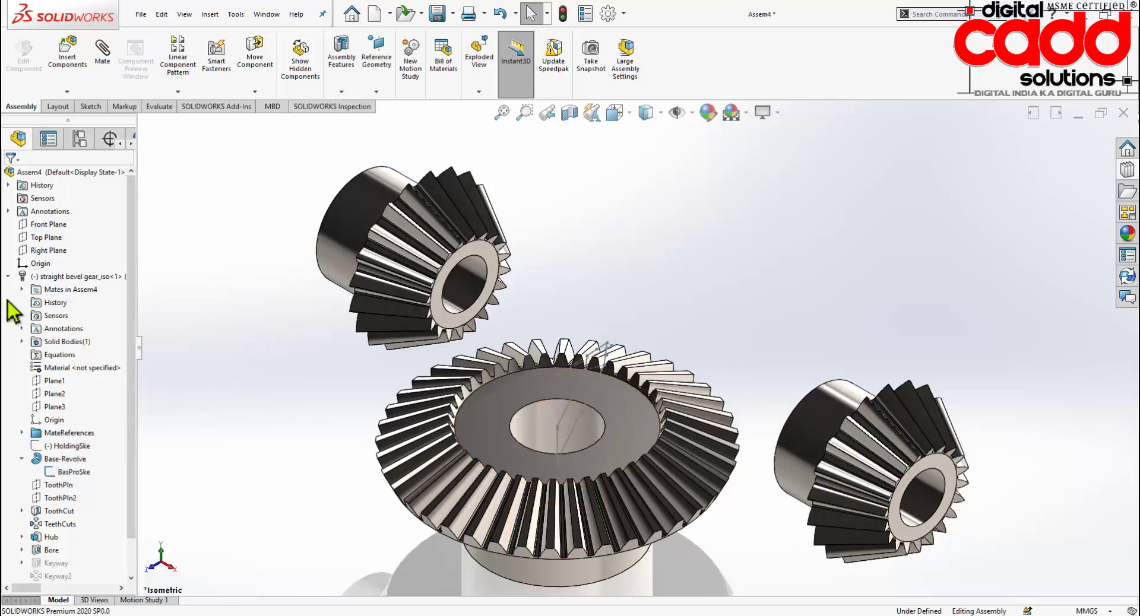
click(7, 277)
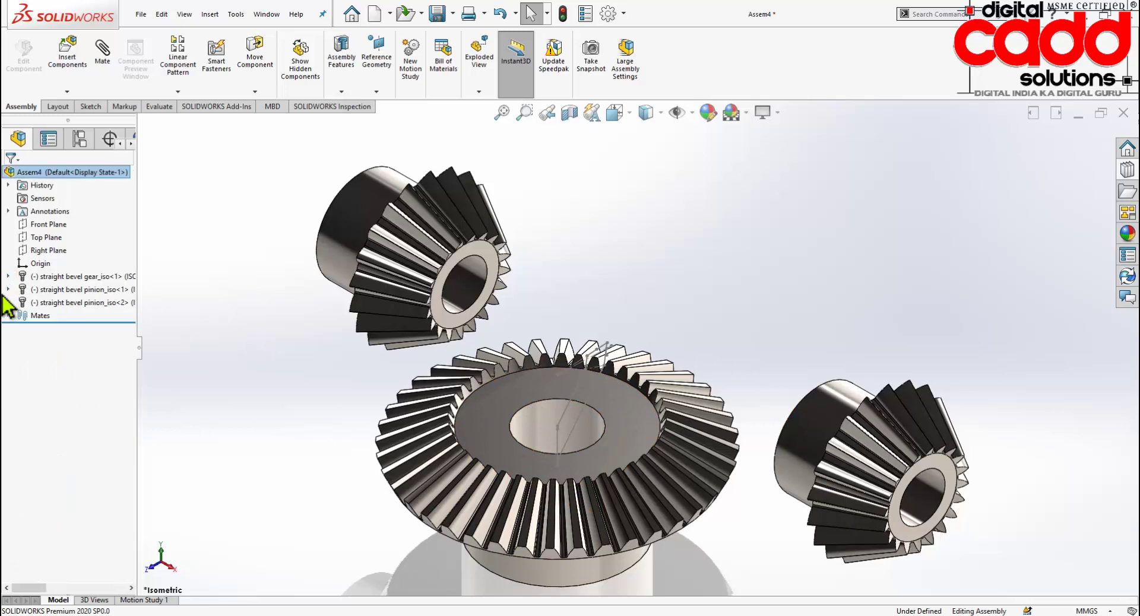
Show the first pinion's BasProSke sketch under its Base-Revolve feature.
click(7, 290)
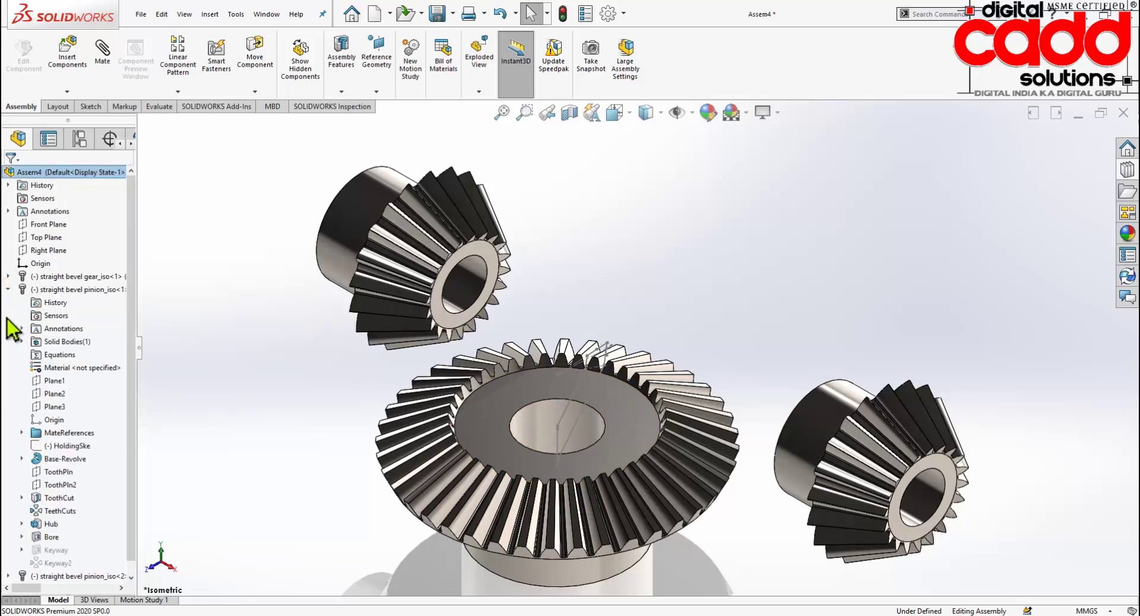
click(21, 459)
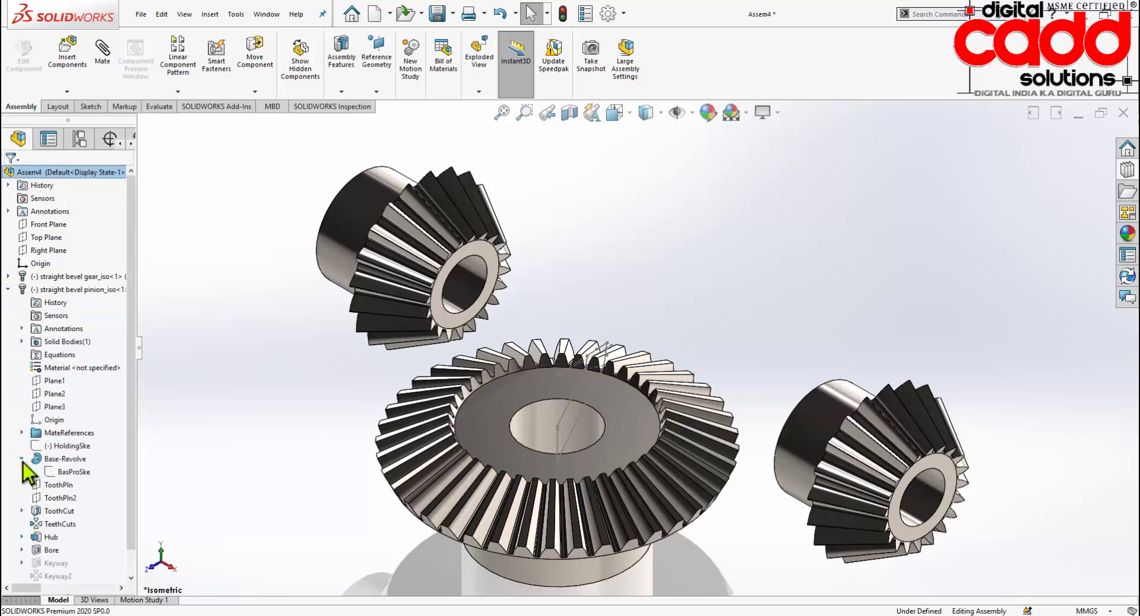
click(66, 473)
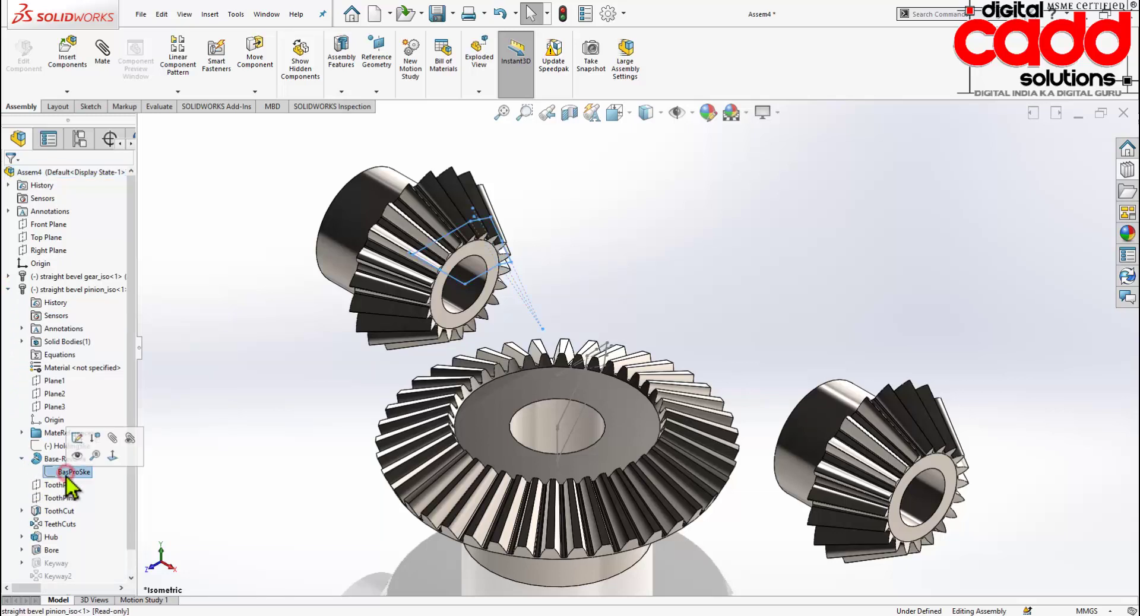
click(77, 455)
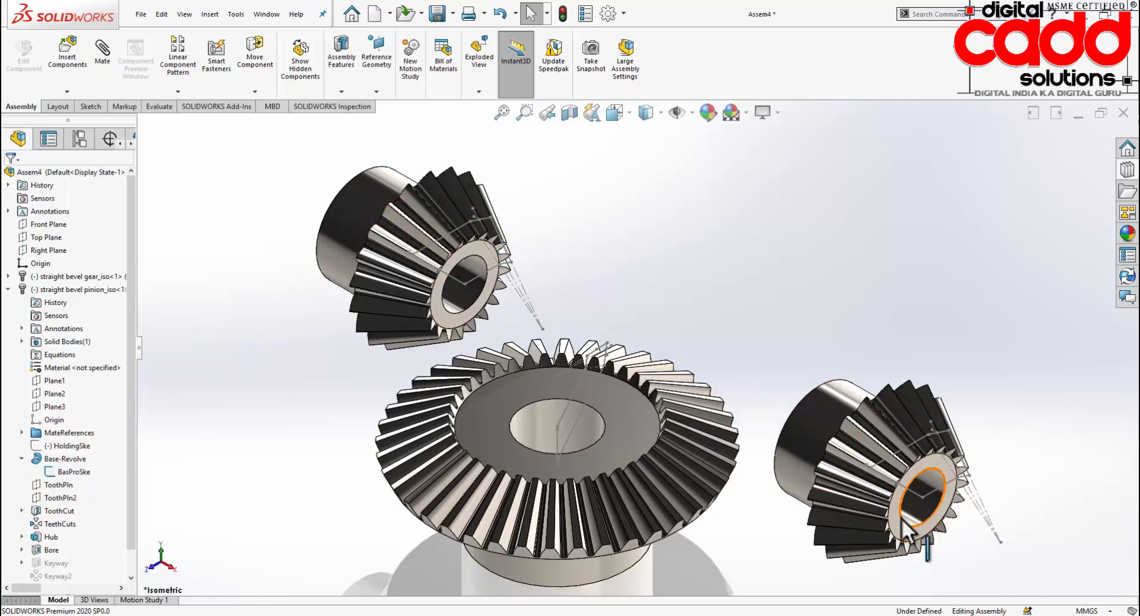
click(8, 289)
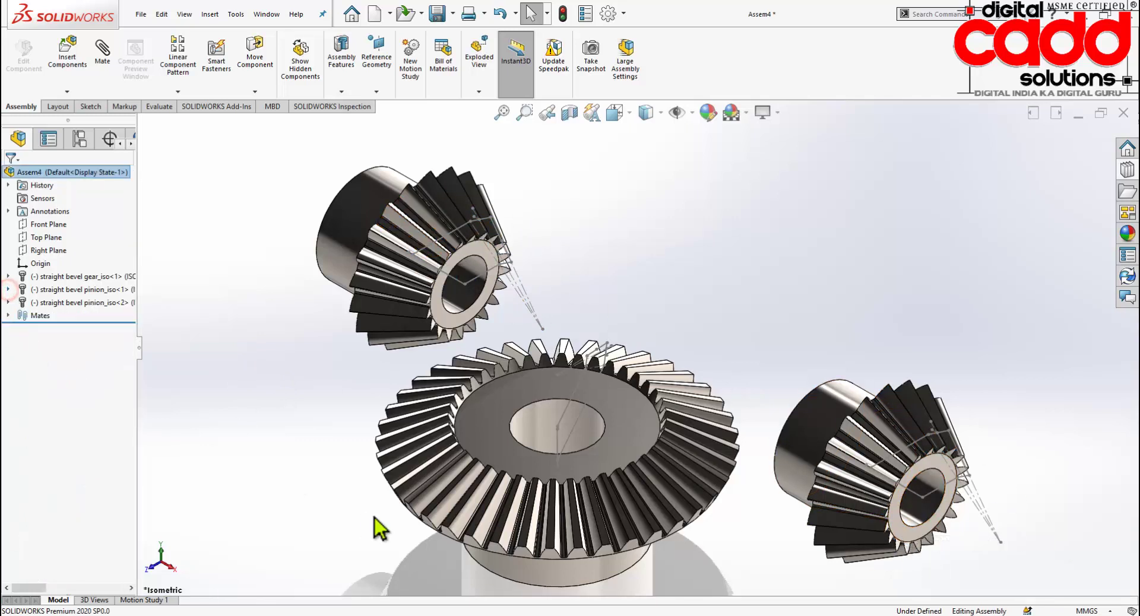
middle_drag(640, 404, 657, 372)
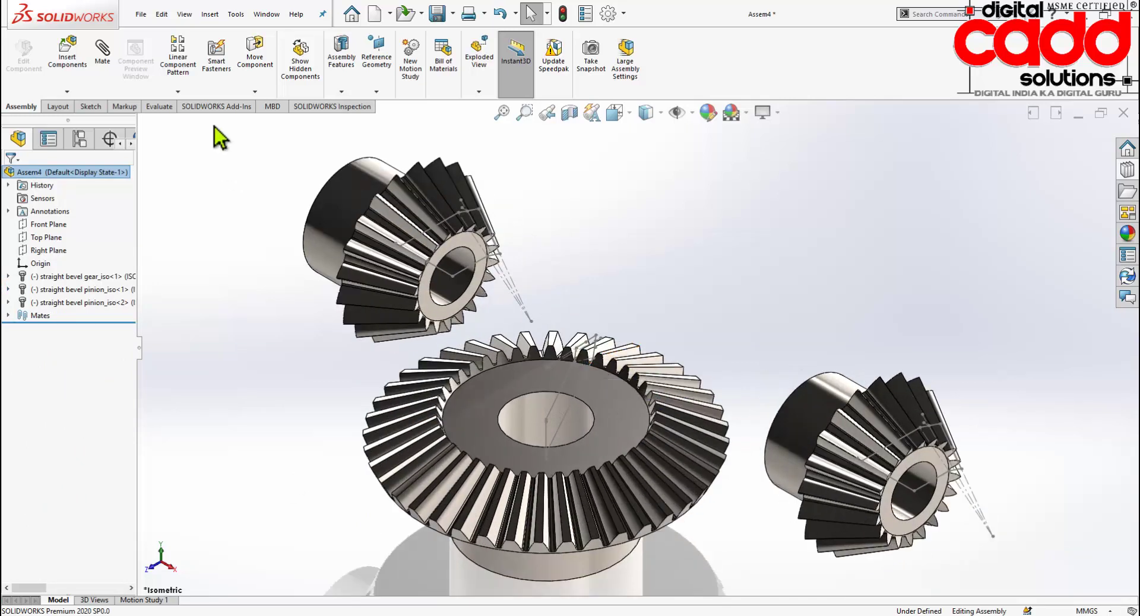
Mate the top pinion's sketch point coincident with the gear's matching sketch point.
click(95, 55)
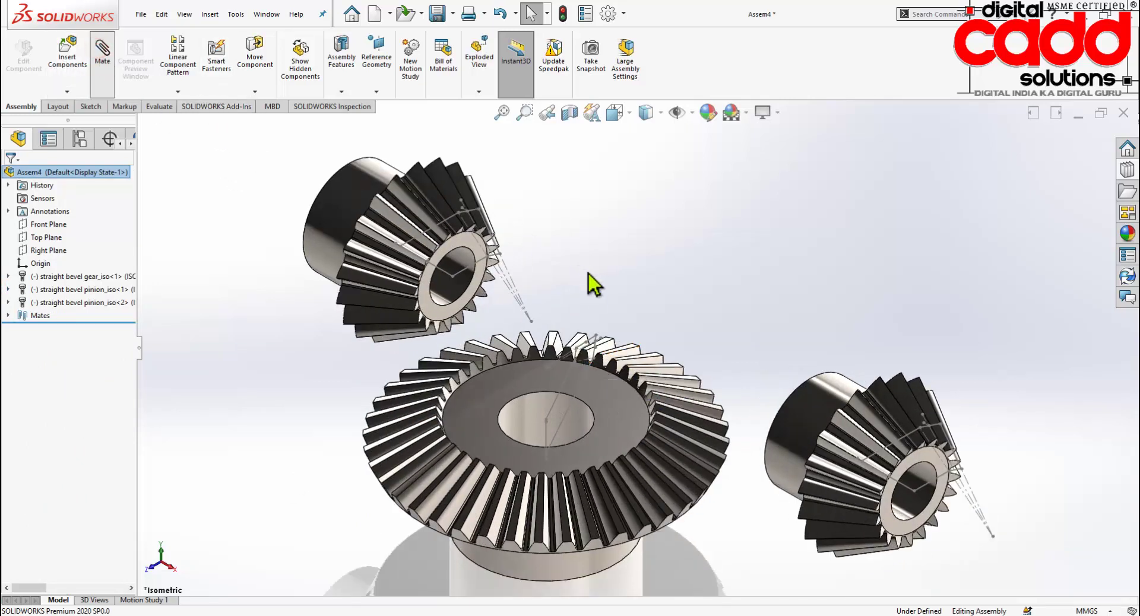
click(530, 323)
middle_drag(614, 390, 585, 320)
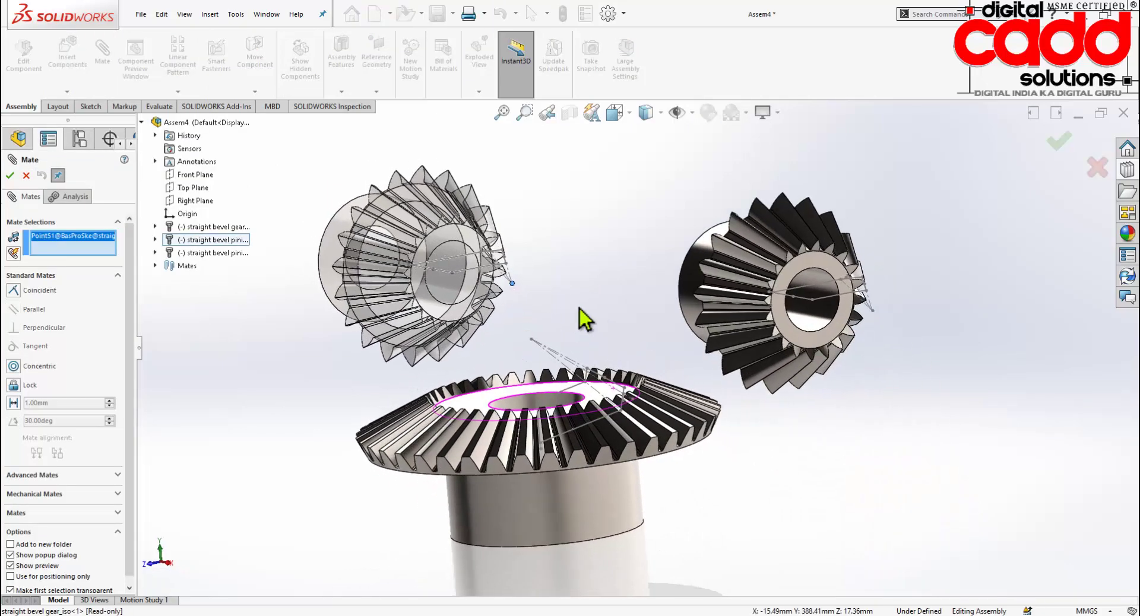
click(533, 343)
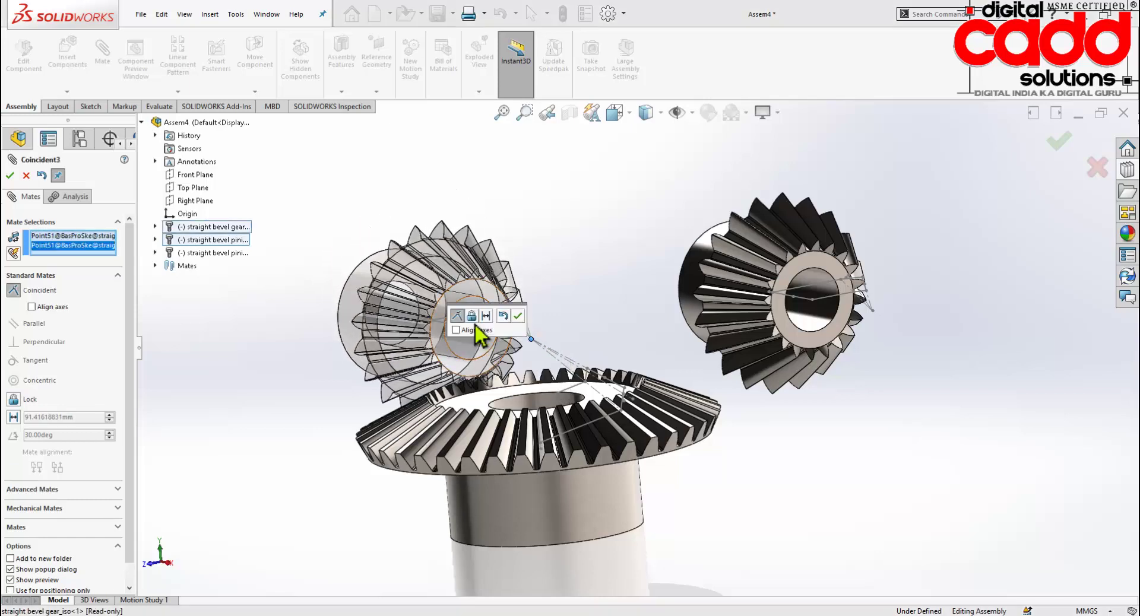
click(518, 316)
Make the upper pinion's Line21 axis perpendicular to the gear's Line21 axis.
middle_drag(603, 282, 607, 321)
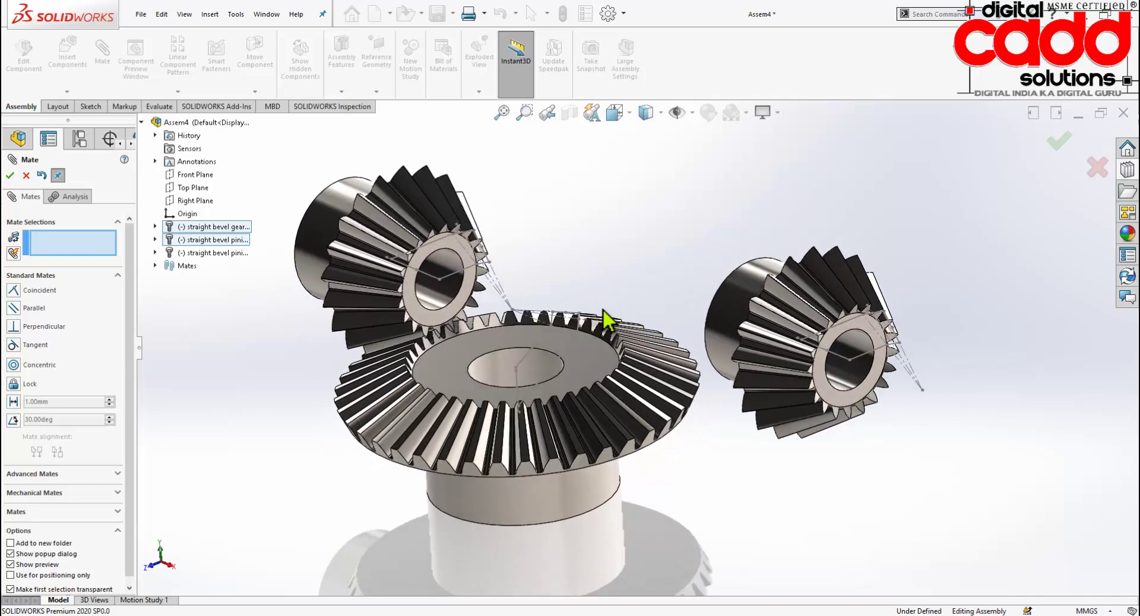
scroll(523, 267, down, 2)
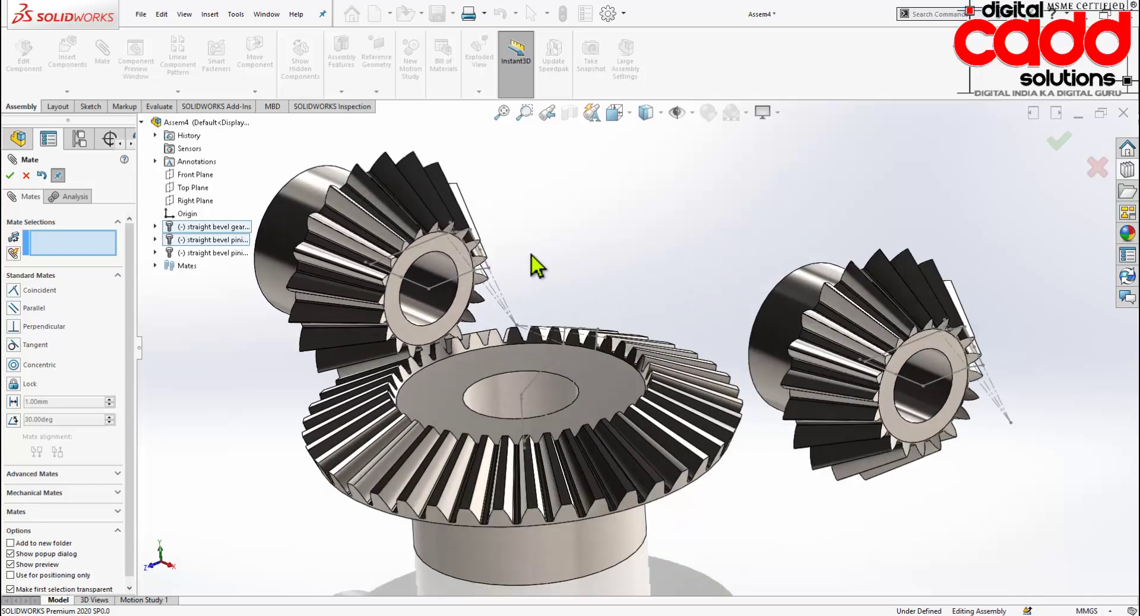
click(415, 285)
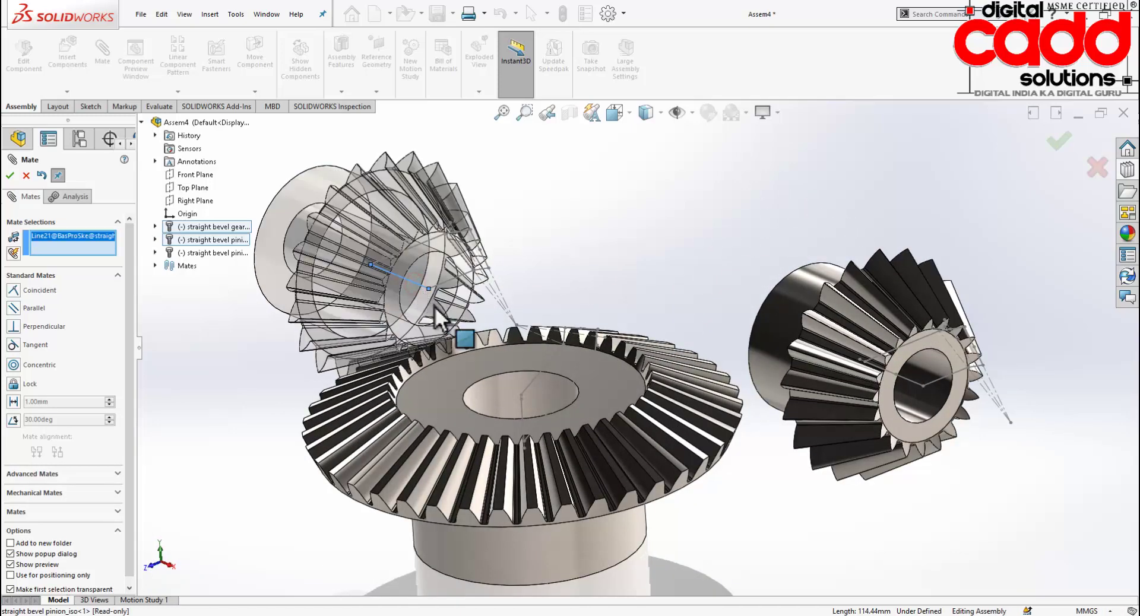
click(522, 408)
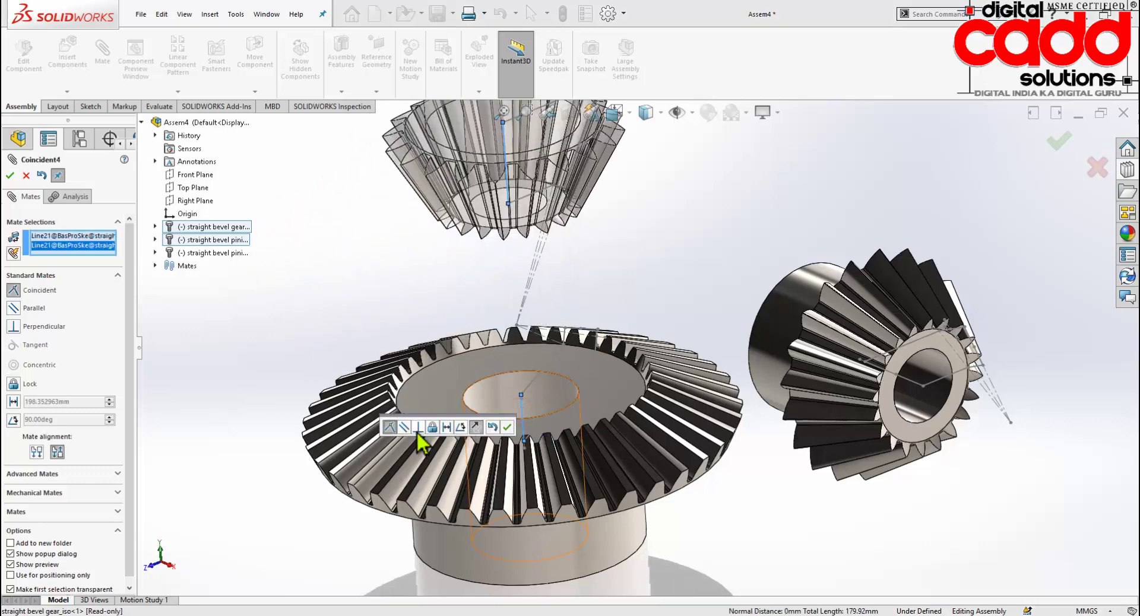
click(418, 428)
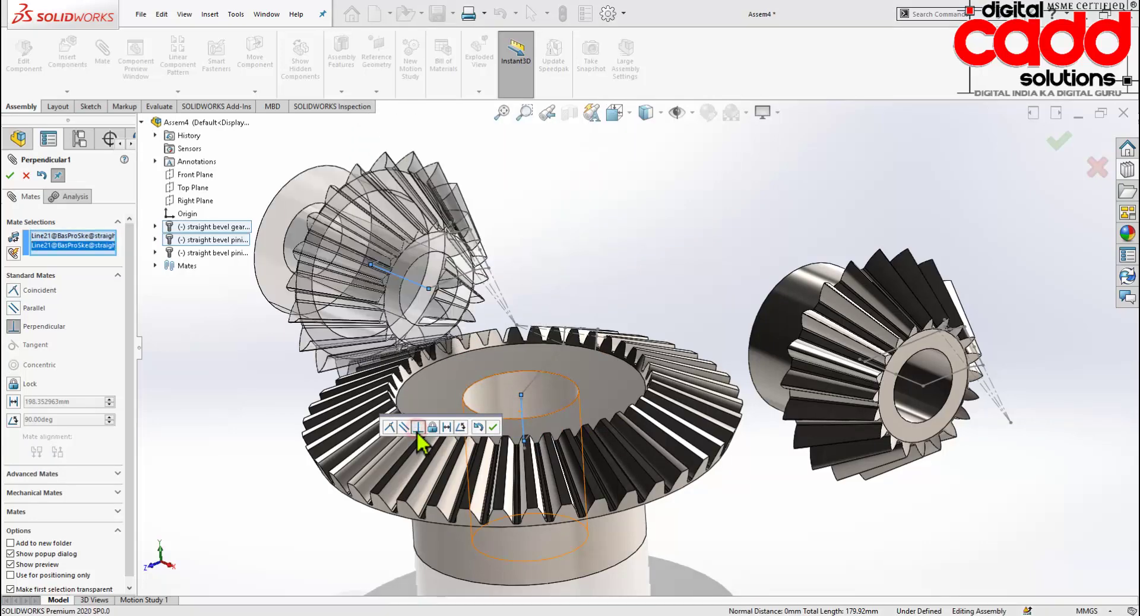
click(493, 429)
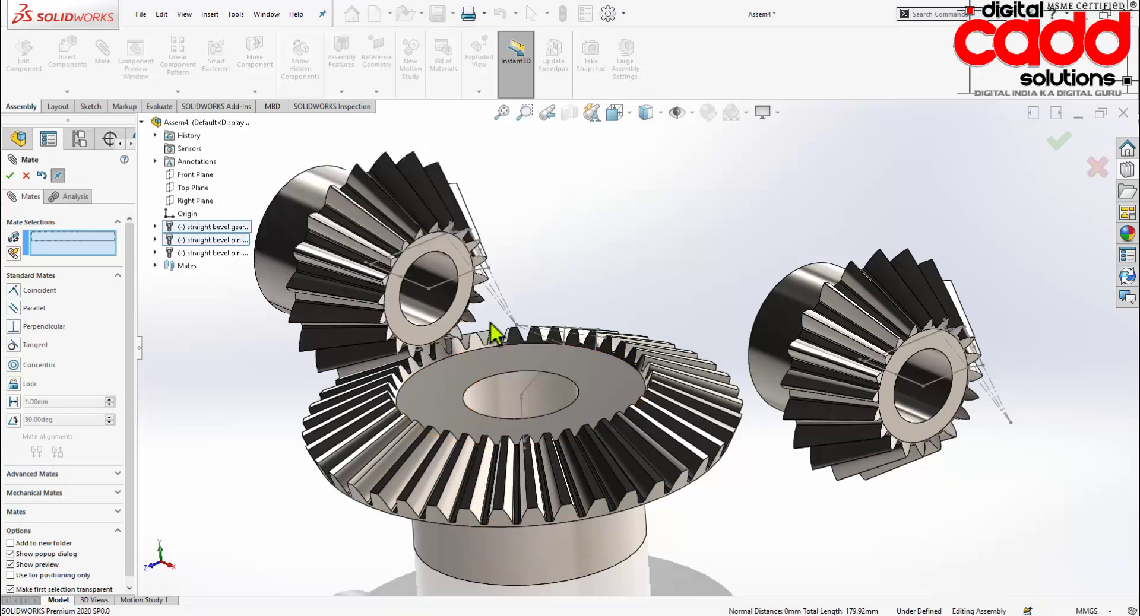
click(9, 176)
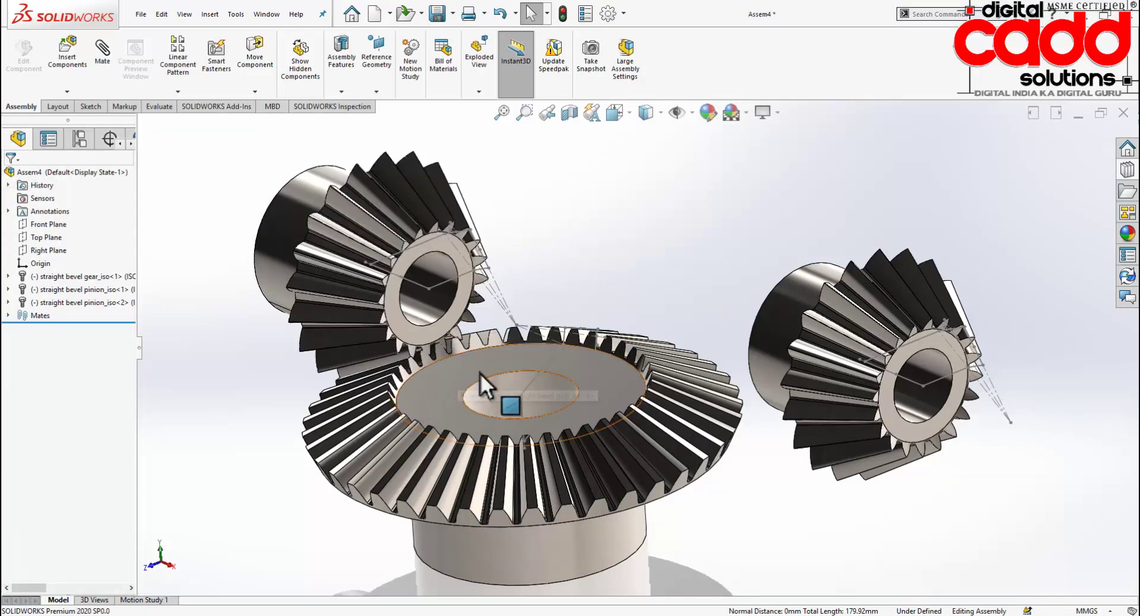
In isometric view, drag the upper pinion by its hub onto the big gear's teeth.
key(space)
click(832, 456)
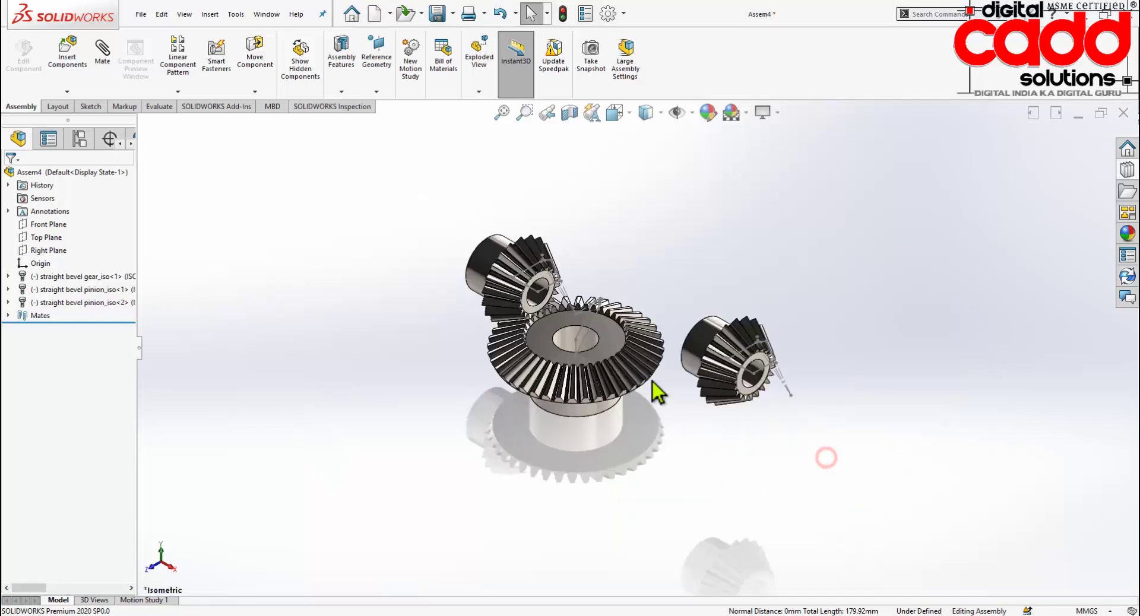
click(416, 227)
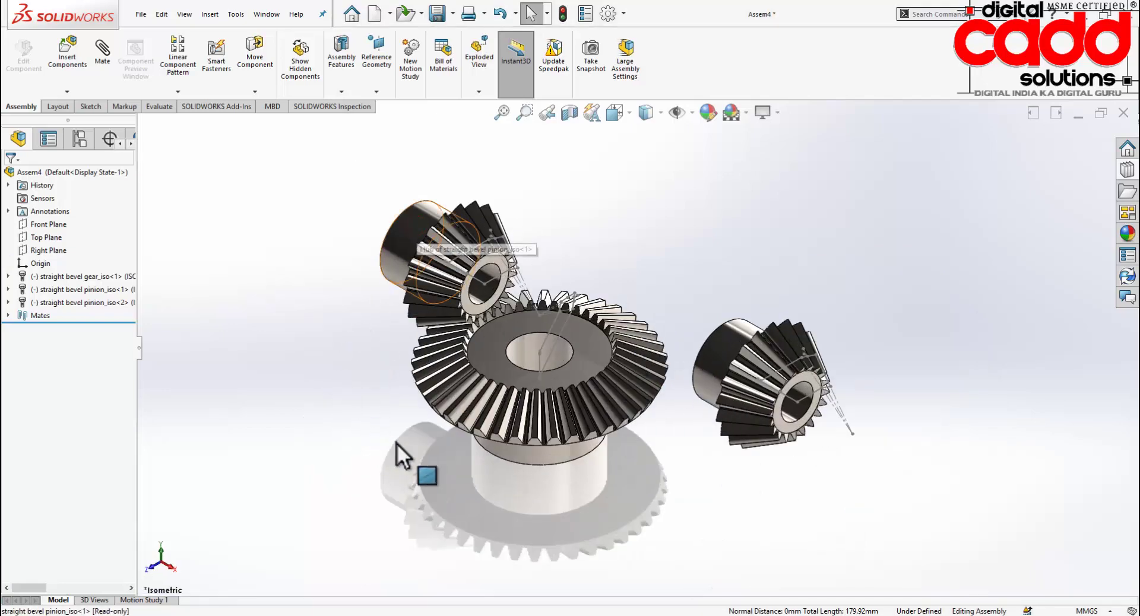
mouse_move(397, 443)
mouse_down()
mouse_move(538, 202)
mouse_move(194, 352)
mouse_move(301, 383)
mouse_move(706, 234)
mouse_move(639, 142)
mouse_move(712, 187)
mouse_up()
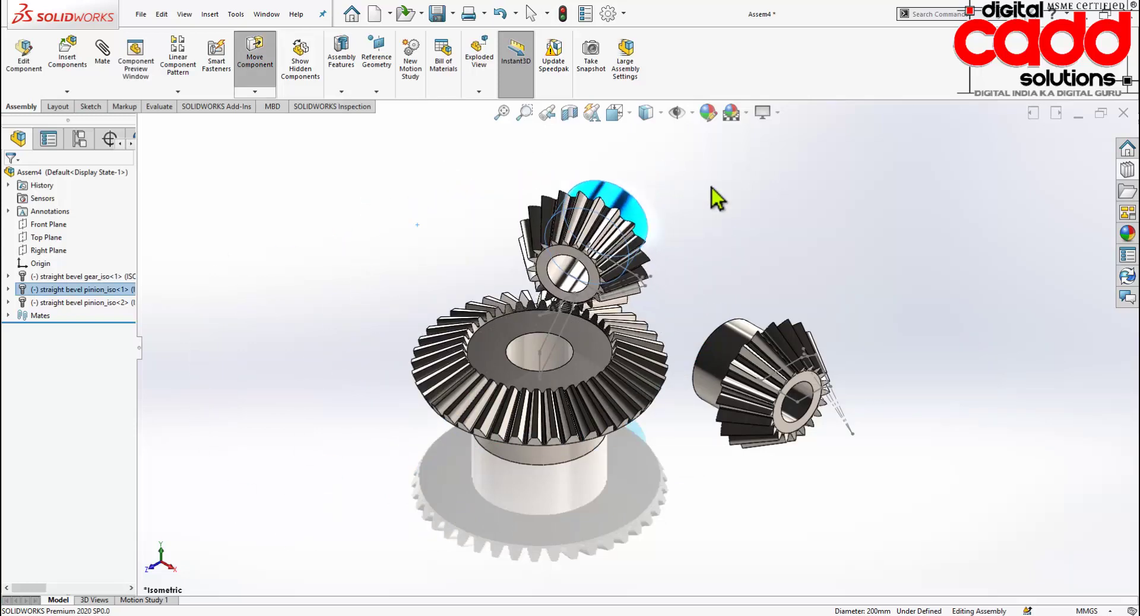
click(738, 212)
scroll(713, 202, up, 2)
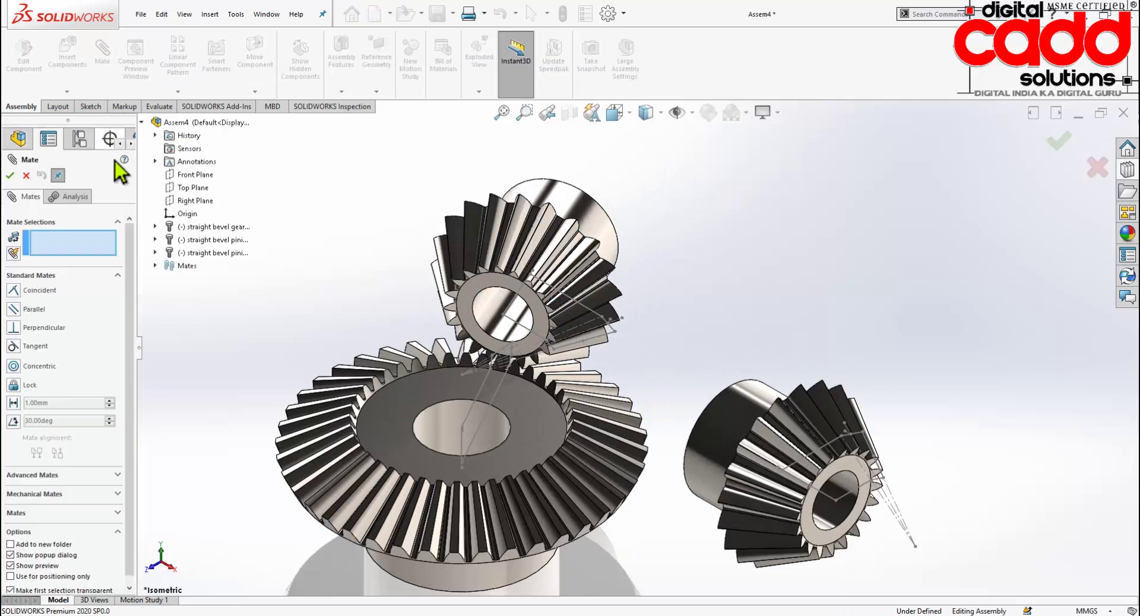
Mate the upper pinion's Line21 axis coincident with the Front Plane.
click(183, 174)
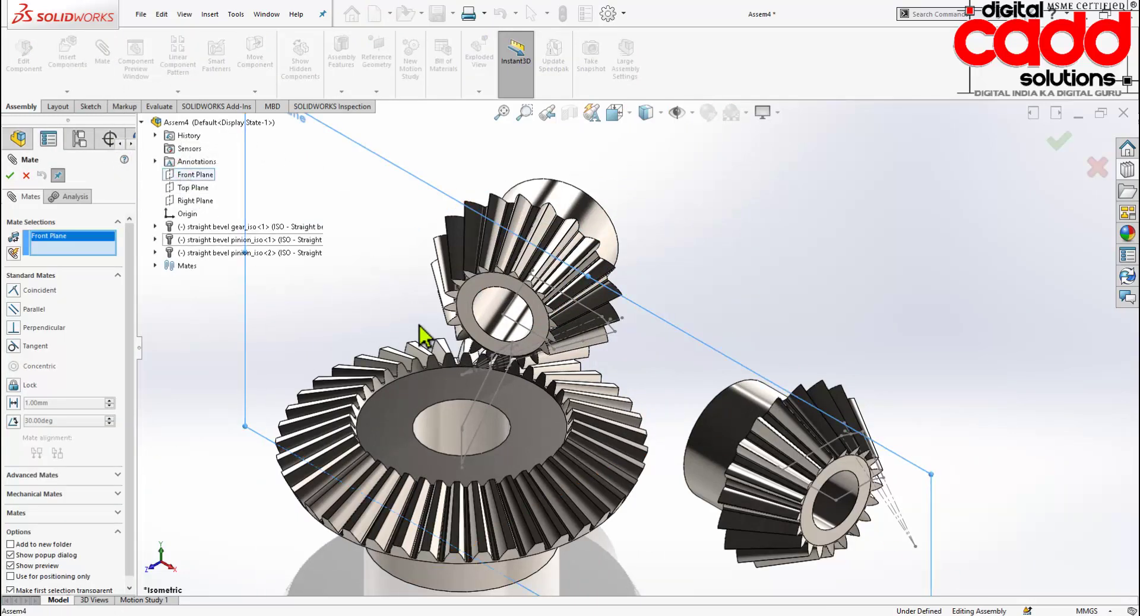
click(510, 315)
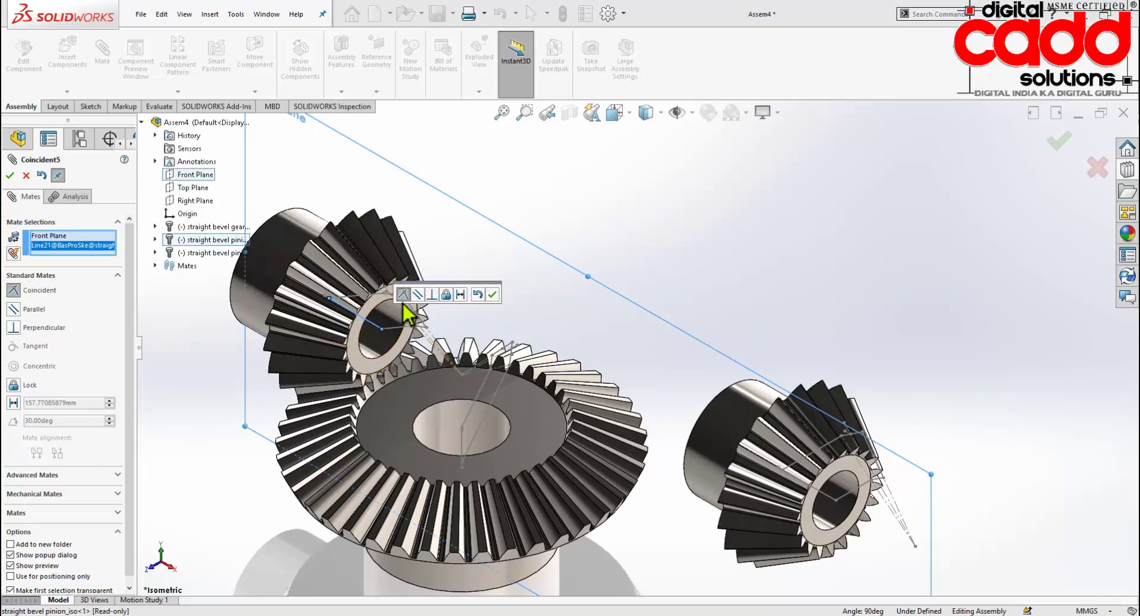
click(492, 294)
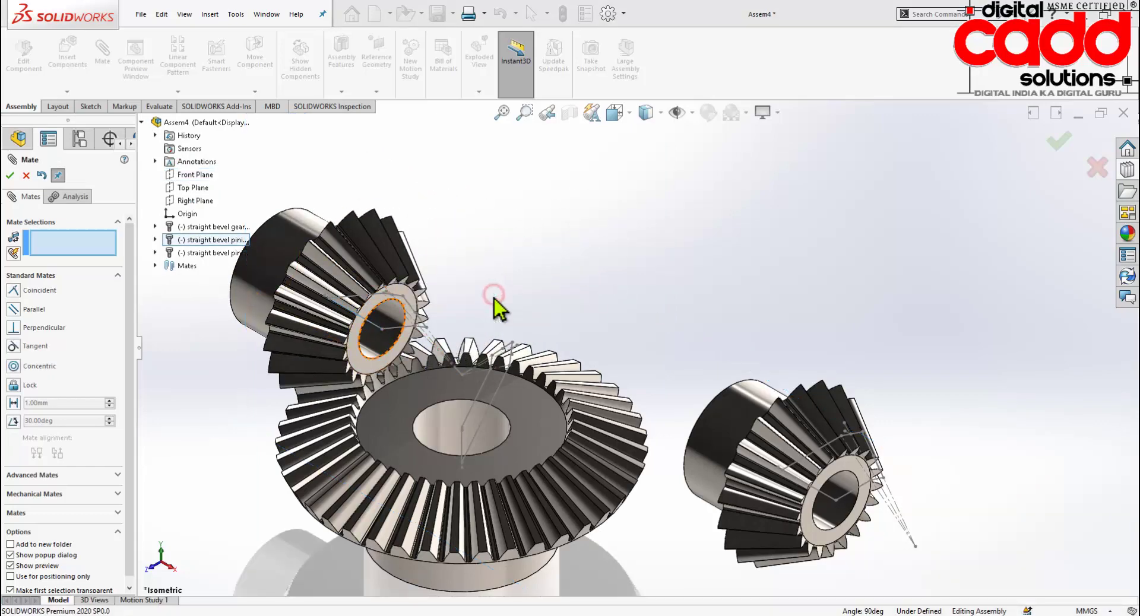
click(10, 175)
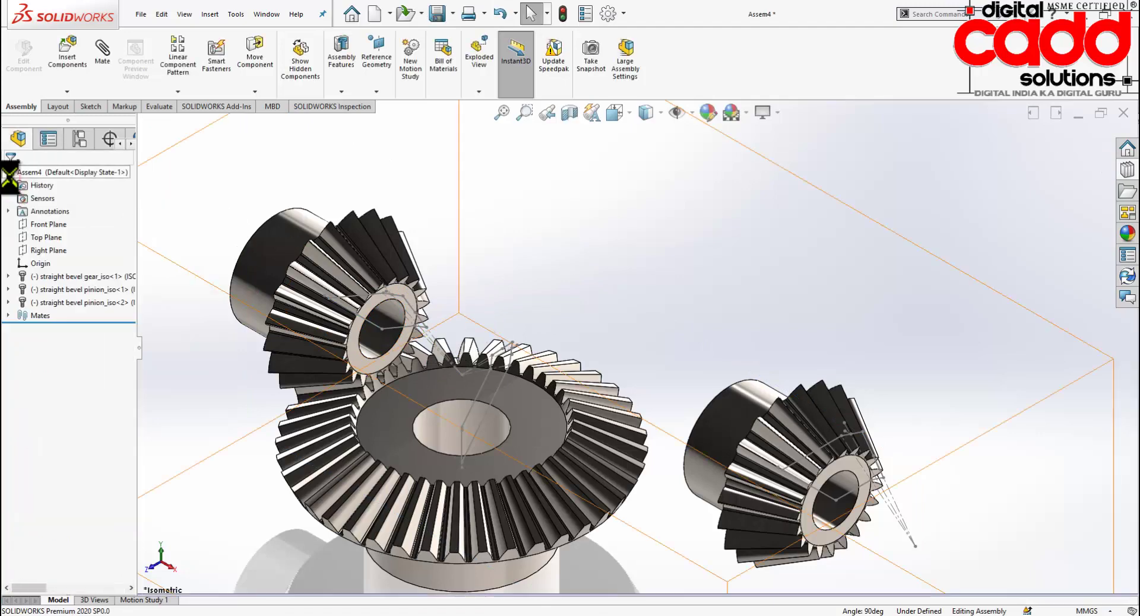
scroll(459, 319, up, 2)
scroll(512, 326, down, 1)
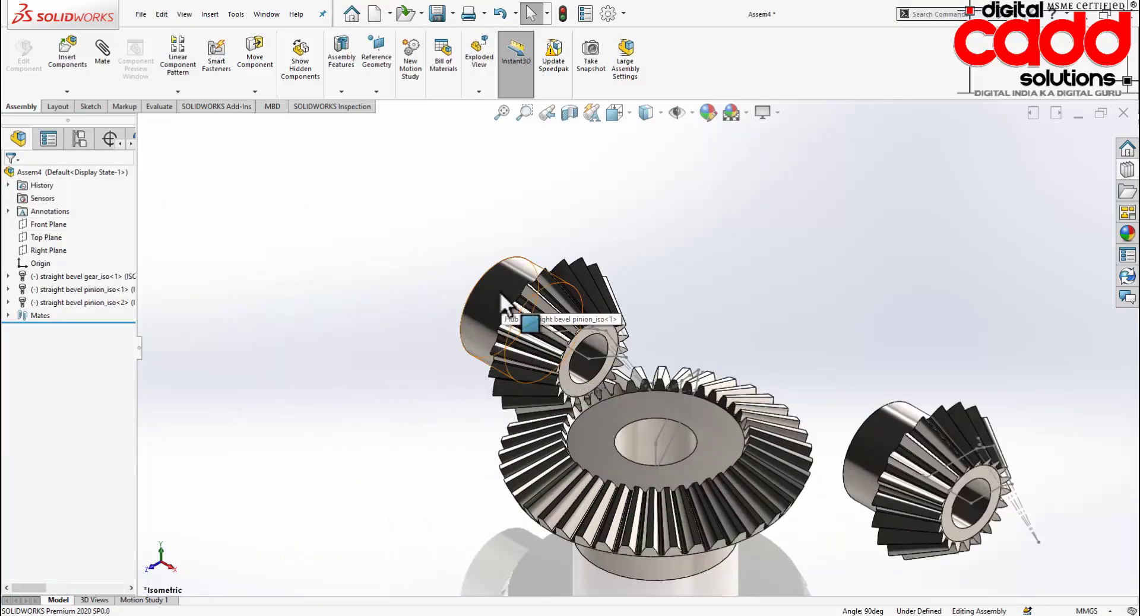
Spin the upper pinion about its axis so its teeth line up with the big gear.
click(497, 313)
drag(496, 313, 619, 540)
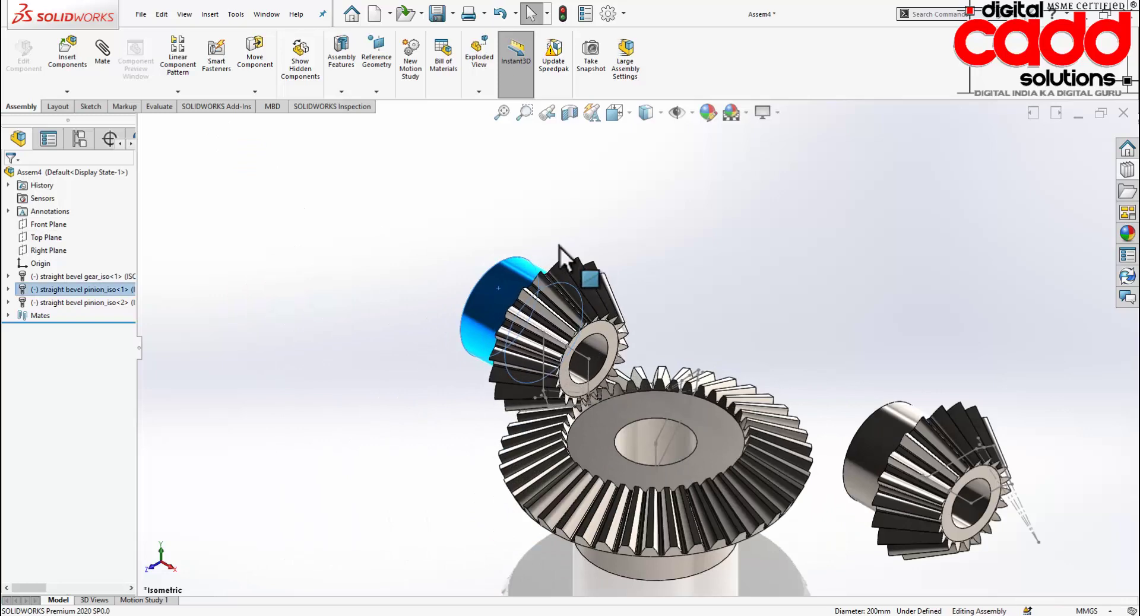
click(632, 573)
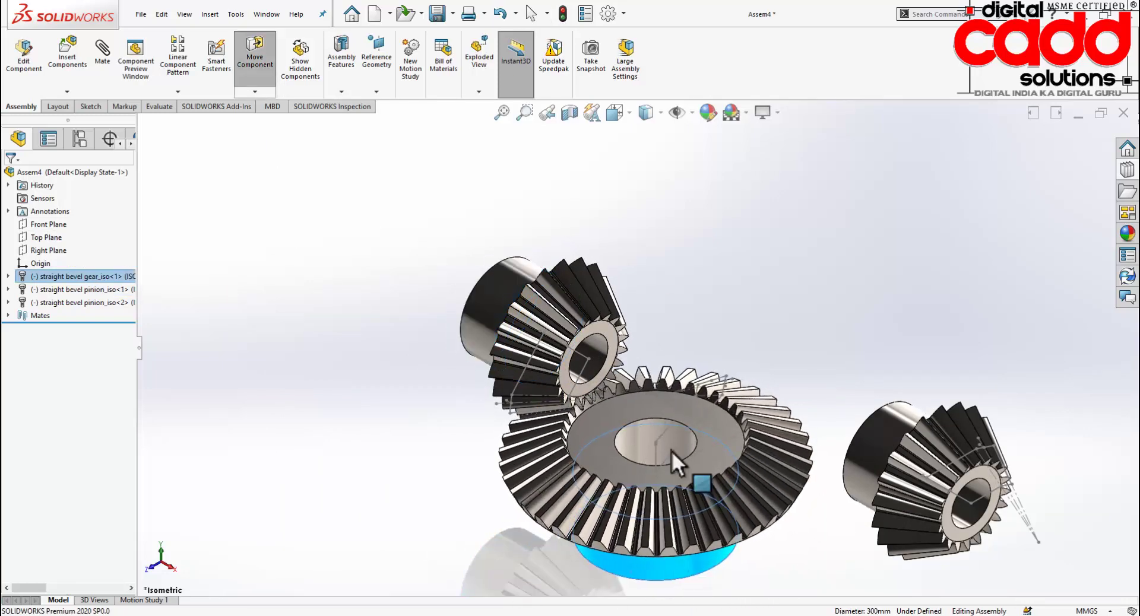
click(679, 232)
scroll(628, 312, down, 4)
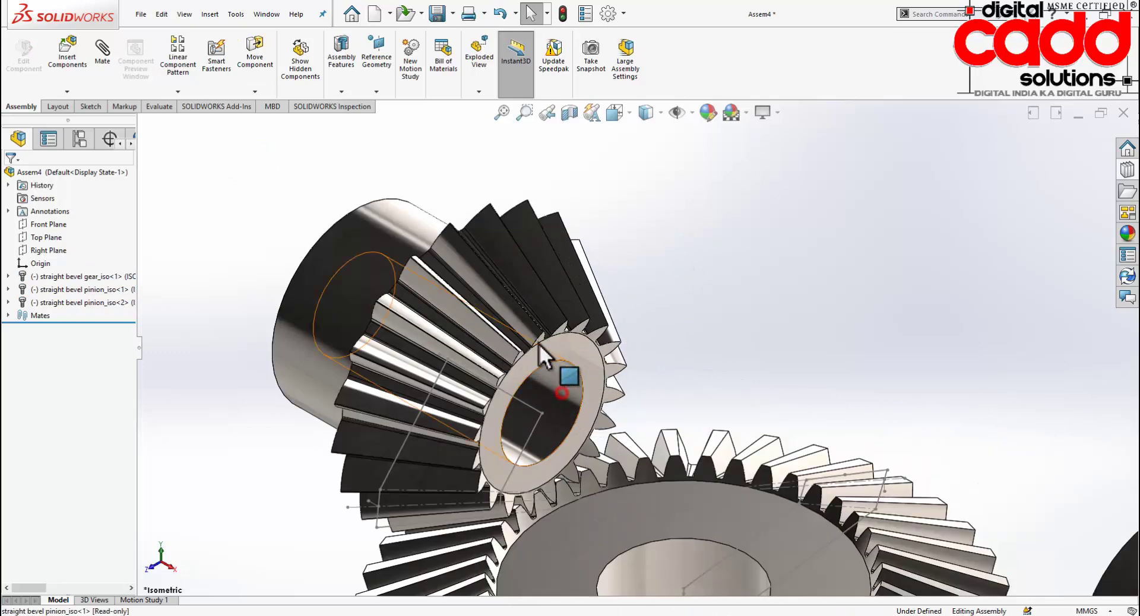
mouse_move(549, 389)
mouse_down()
mouse_move(387, 401)
mouse_move(640, 302)
mouse_up()
click(697, 206)
scroll(285, 198, up, 3)
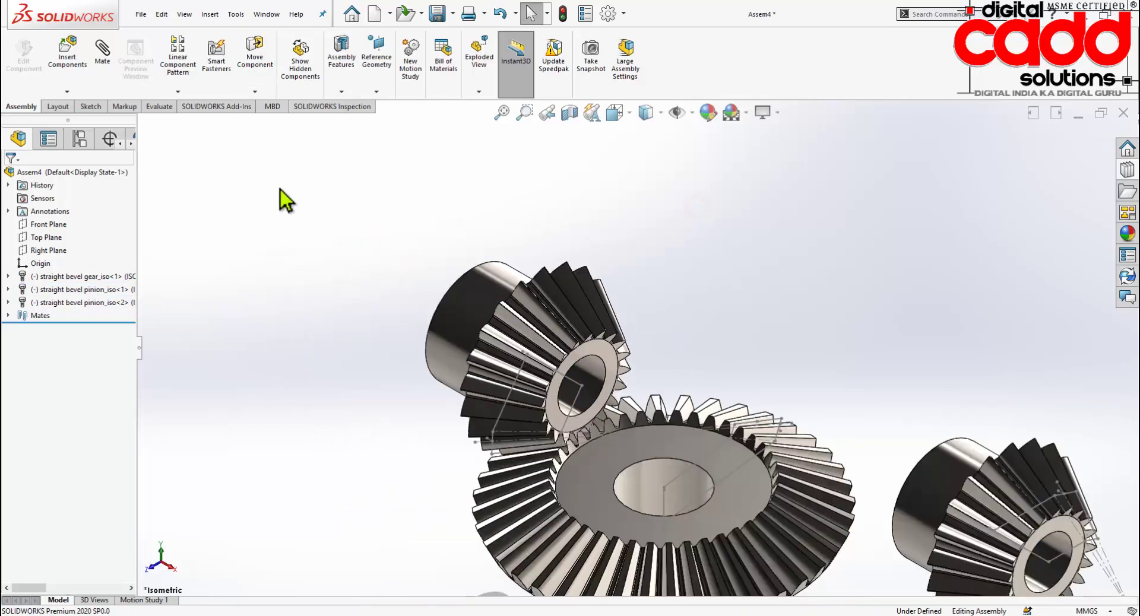
scroll(809, 459, up, 2)
scroll(891, 475, down, 1)
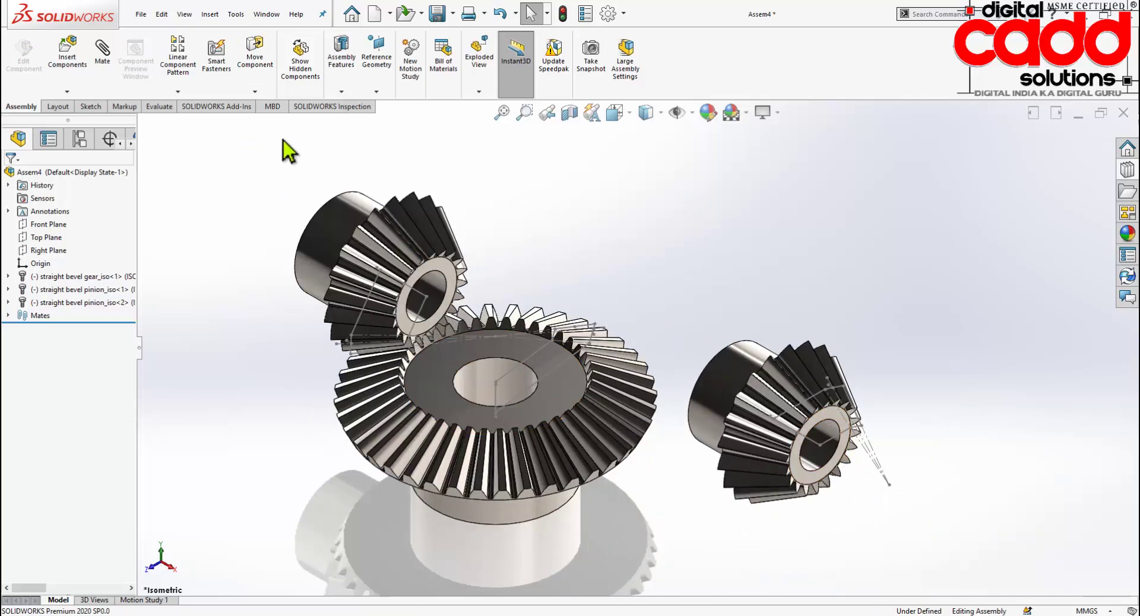
click(254, 92)
click(275, 122)
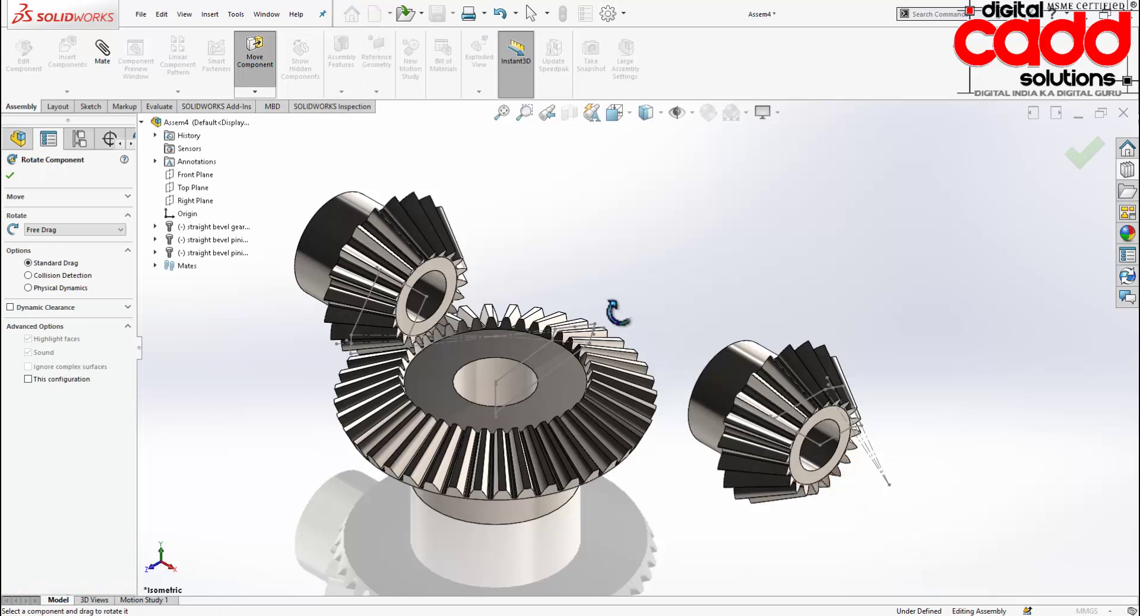
Rotate the right pinion so its hub faces right, away from the big gear.
mouse_move(730, 377)
mouse_down()
mouse_move(1001, 551)
mouse_move(990, 585)
mouse_up()
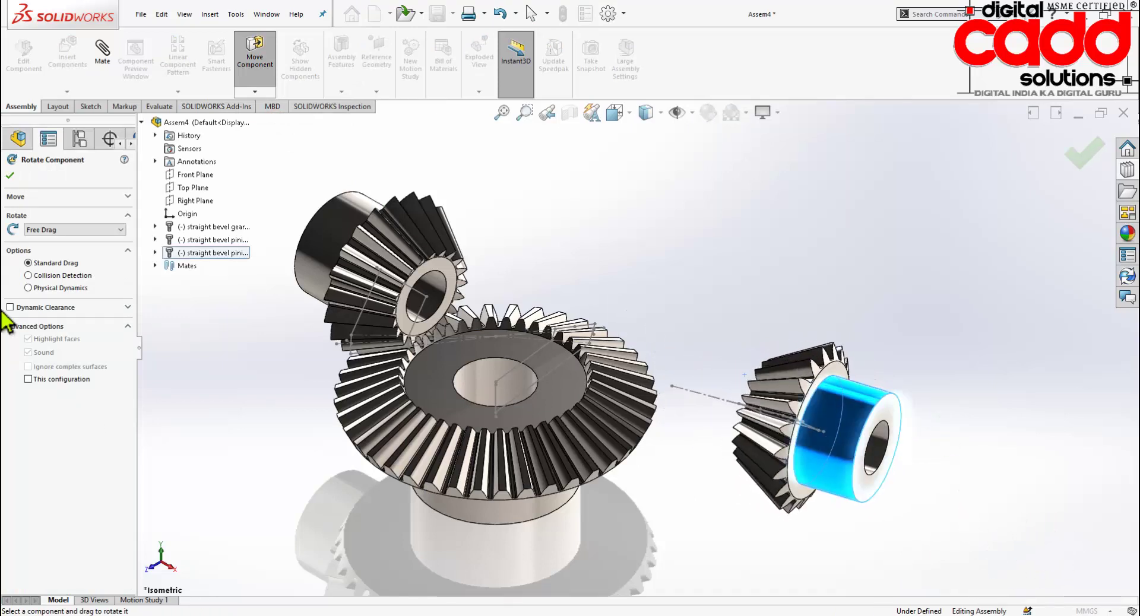
click(9, 175)
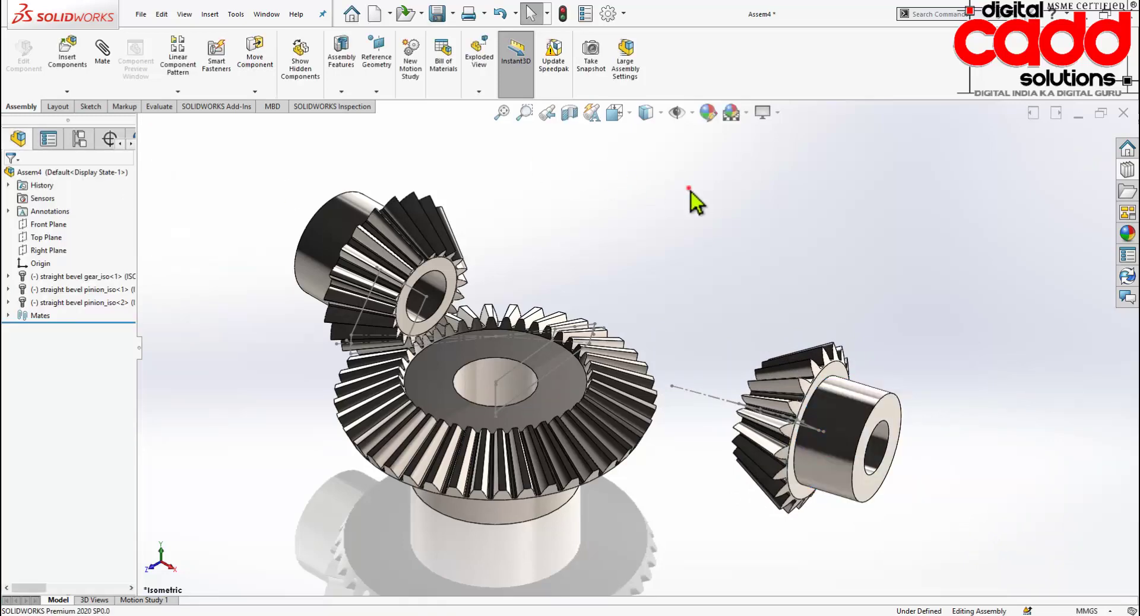
click(109, 71)
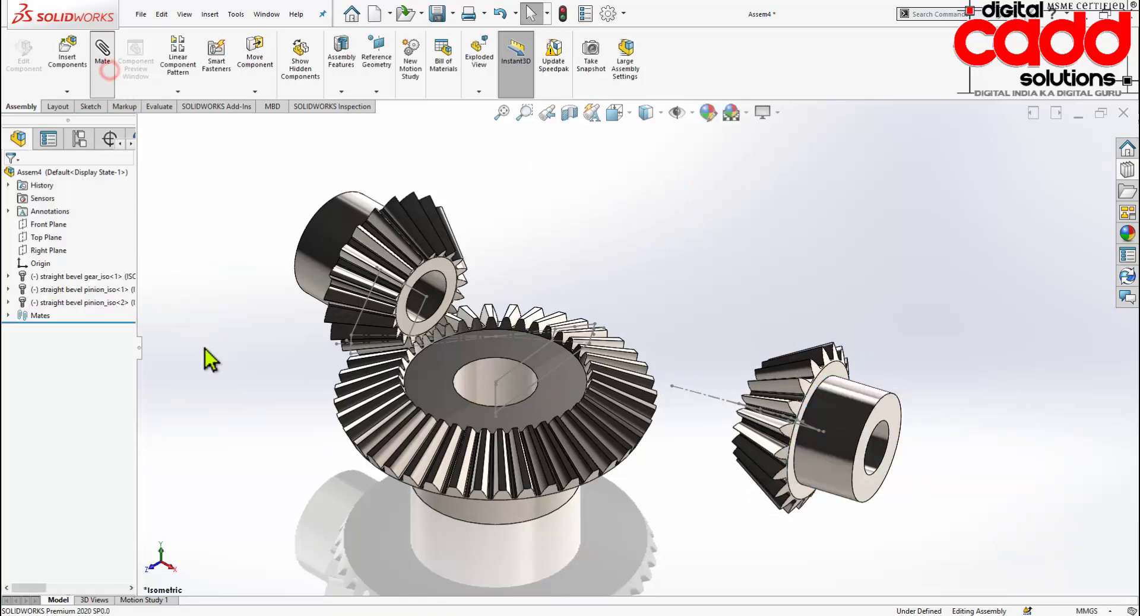
mouse_move(575, 467)
middle_down()
mouse_move(585, 386)
mouse_move(475, 369)
middle_up()
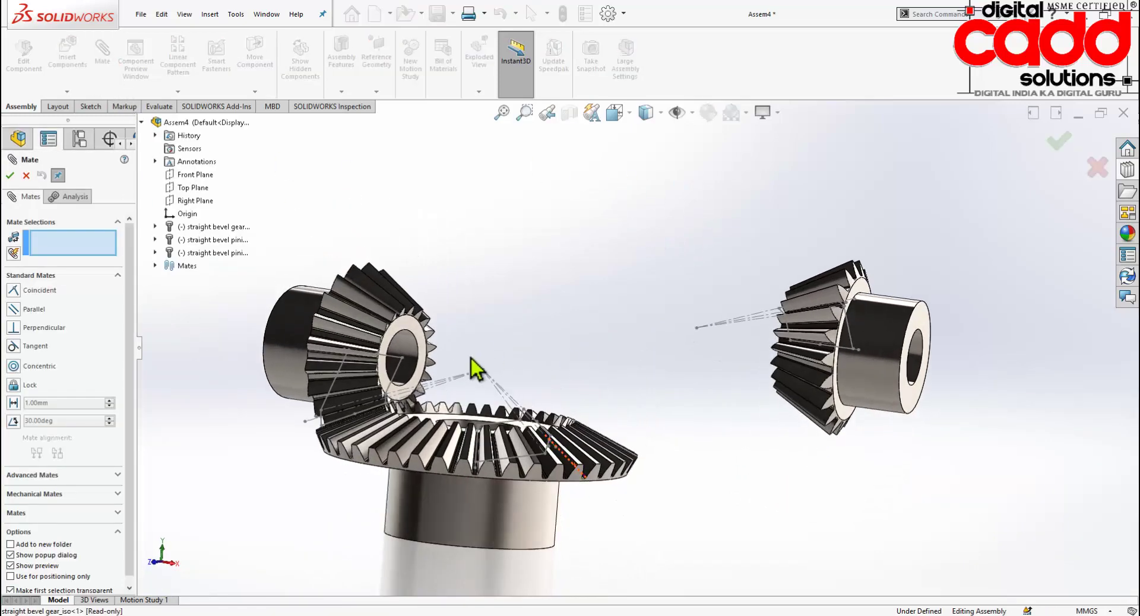
Mate the upper pinion's sketch point coincident with the right pinion's sketch point.
click(482, 370)
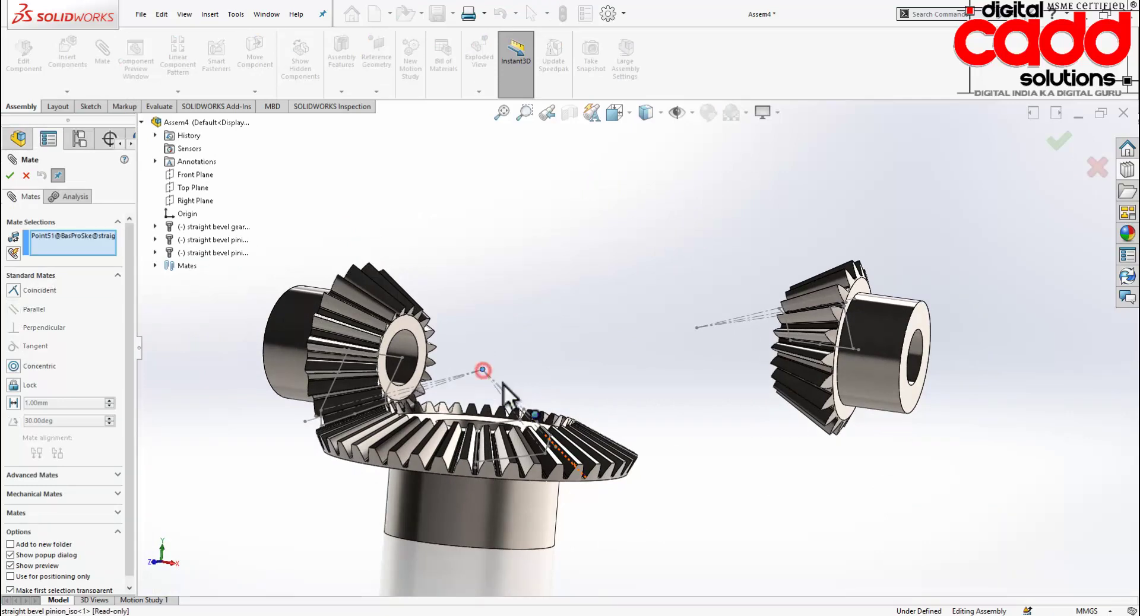
click(698, 328)
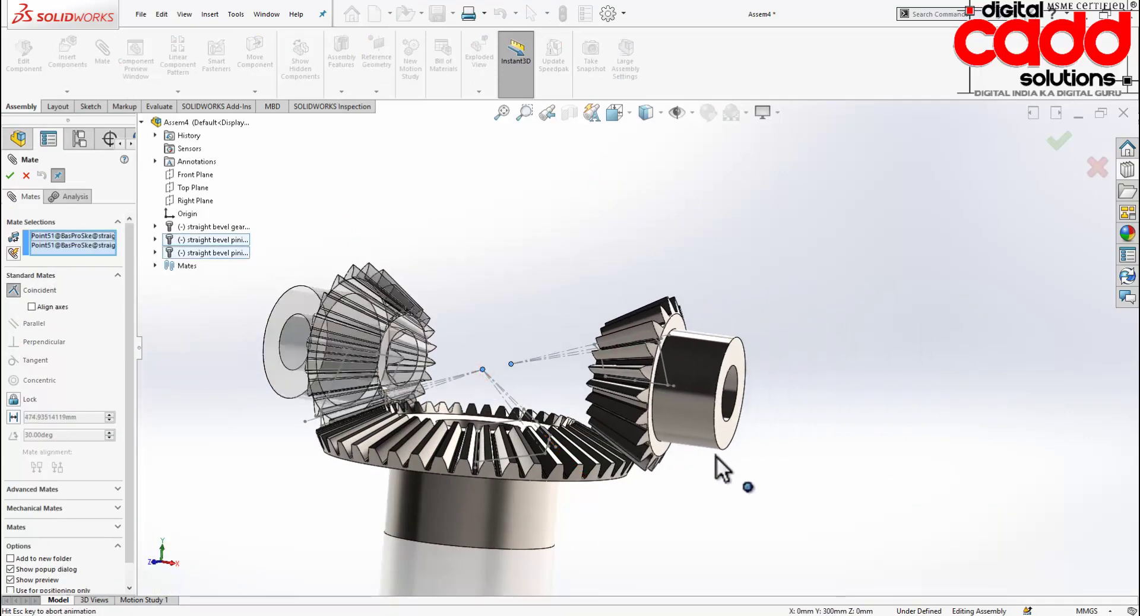
click(795, 480)
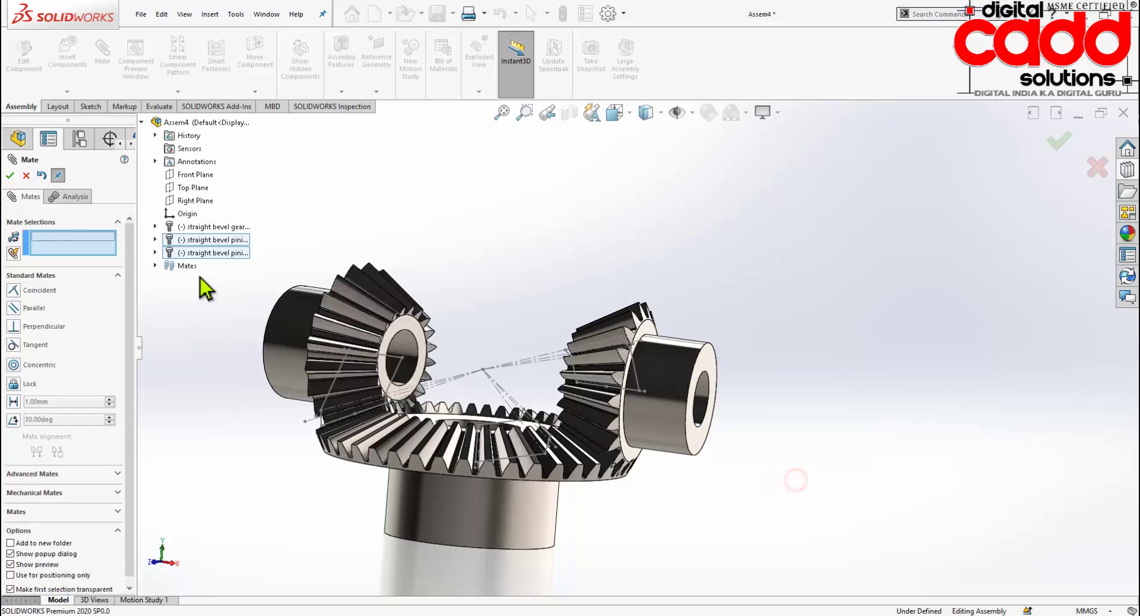
click(11, 175)
Start a new mate using the second pinion's centre axis line as first reference.
mouse_move(415, 297)
middle_down()
mouse_move(487, 321)
mouse_move(454, 382)
middle_up()
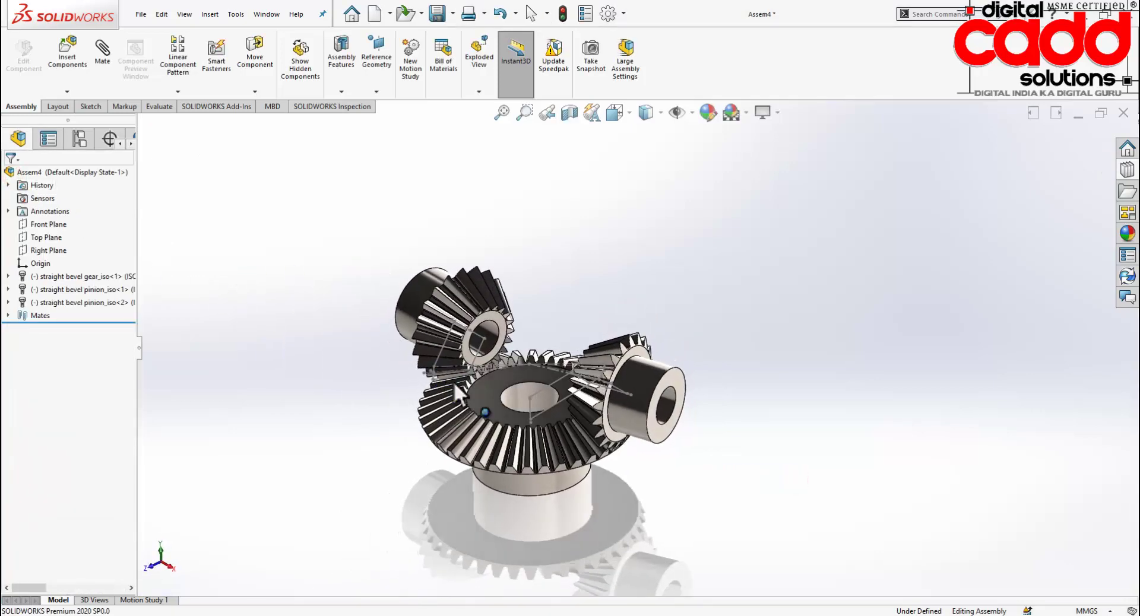
scroll(555, 415, down, 3)
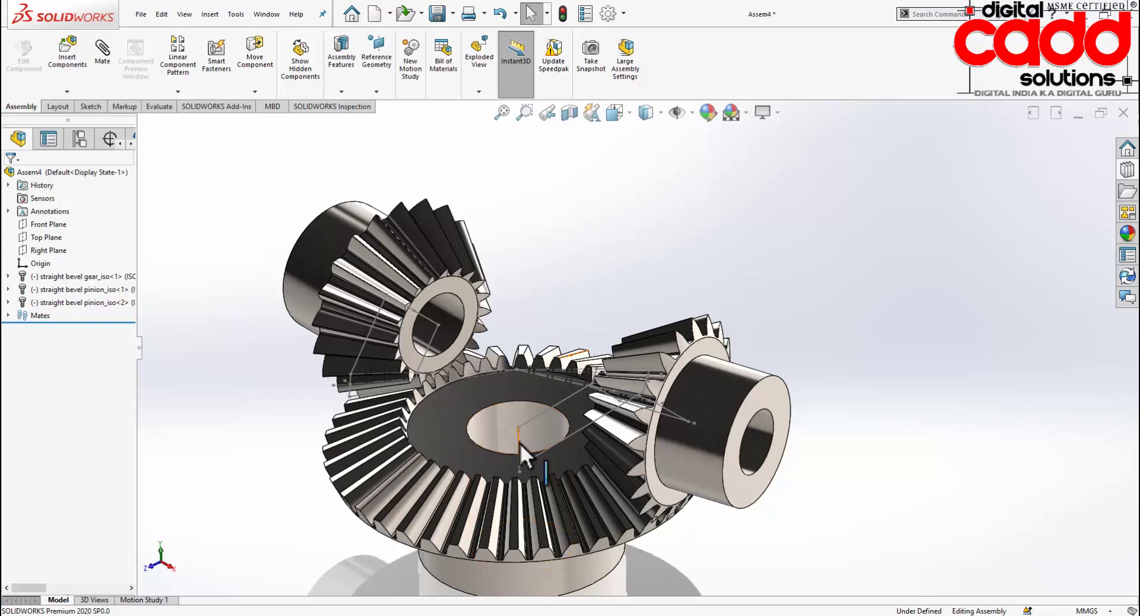
click(519, 443)
middle_drag(675, 523, 630, 425)
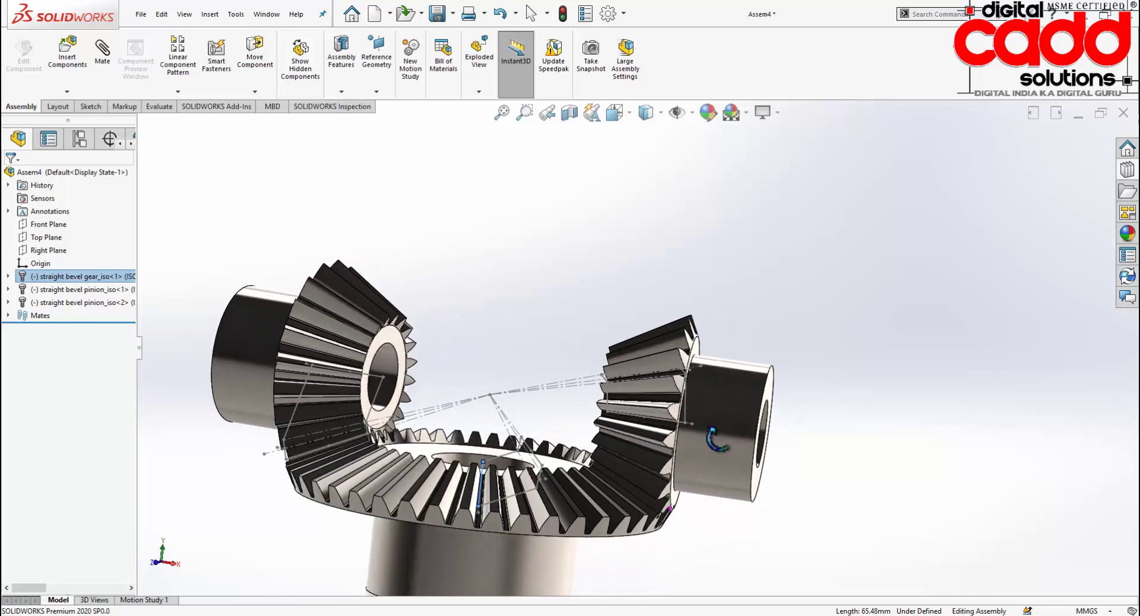
scroll(631, 425, down, 3)
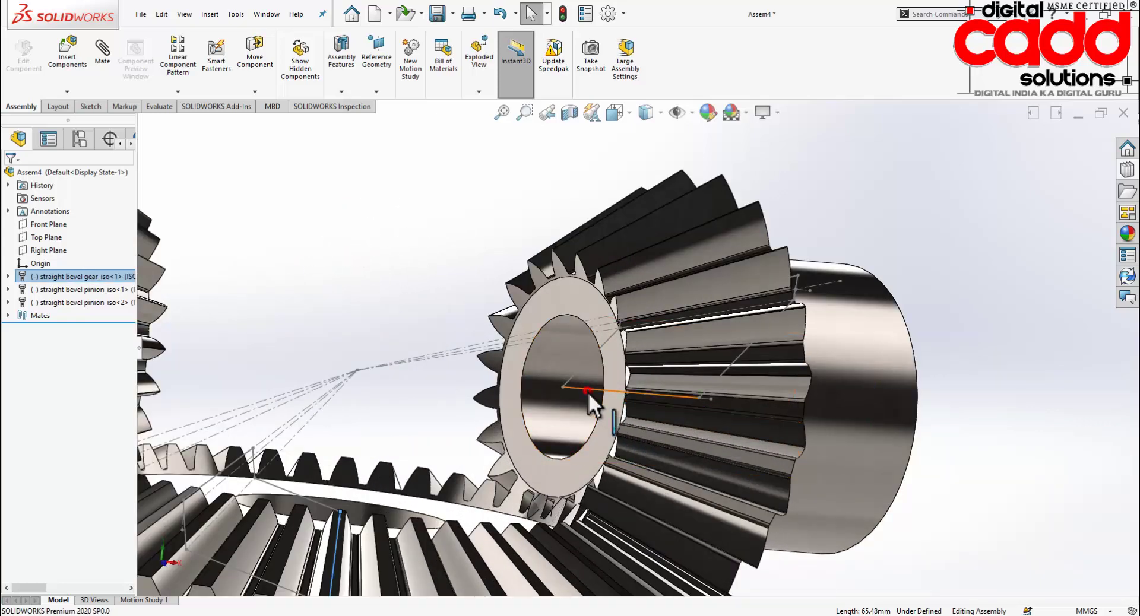
click(591, 390)
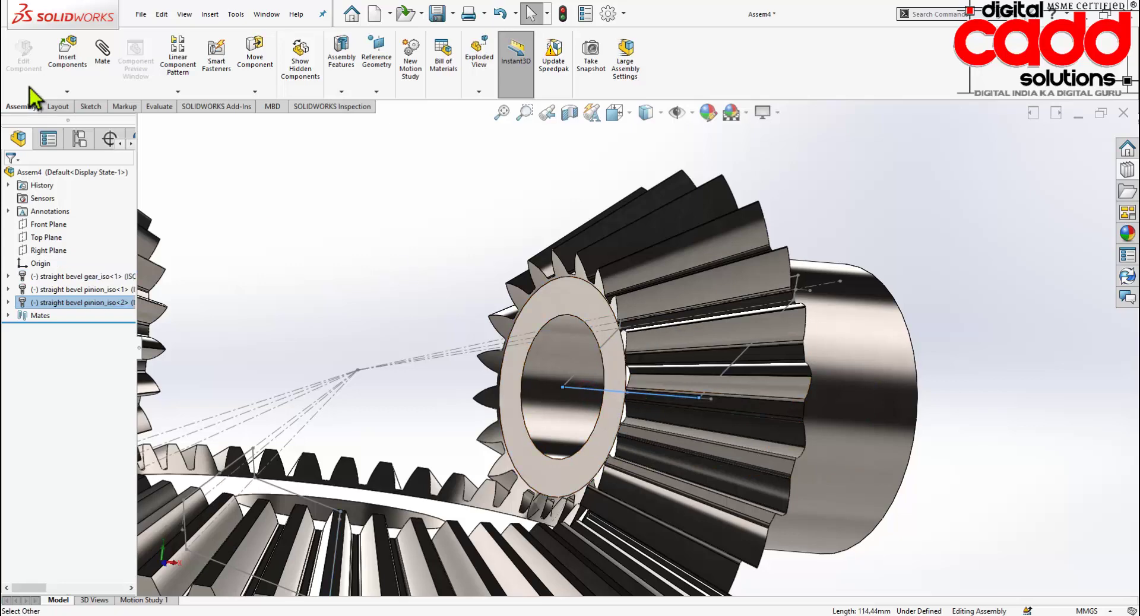
click(102, 54)
Make the pinion's axis line perpendicular to the gear's axis line.
scroll(398, 255, up, 5)
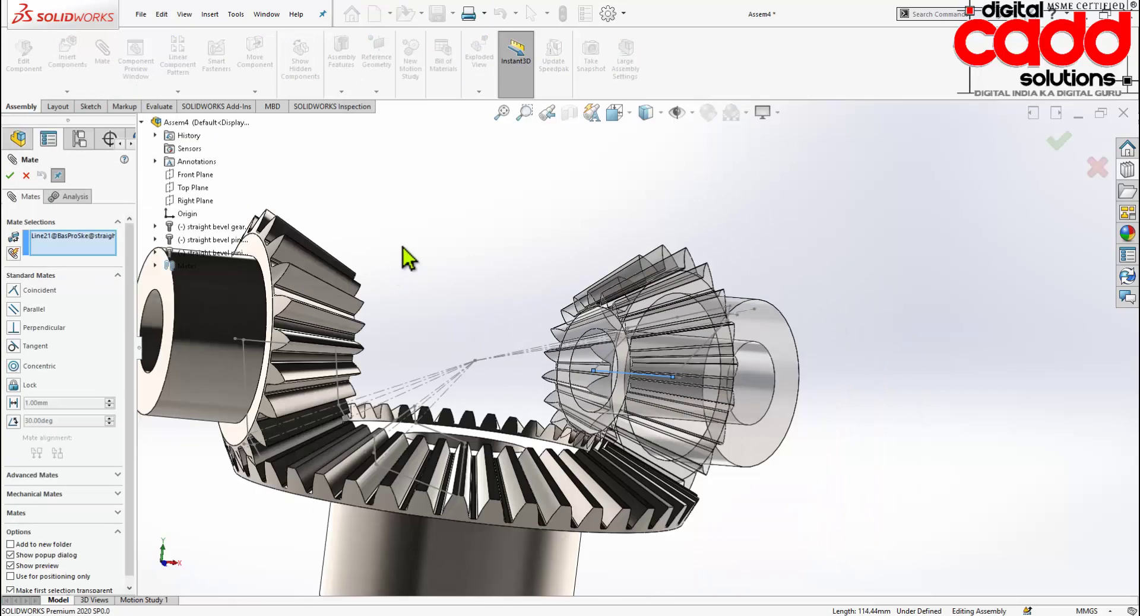
mouse_move(404, 248)
middle_down()
mouse_move(401, 279)
mouse_move(436, 365)
middle_up()
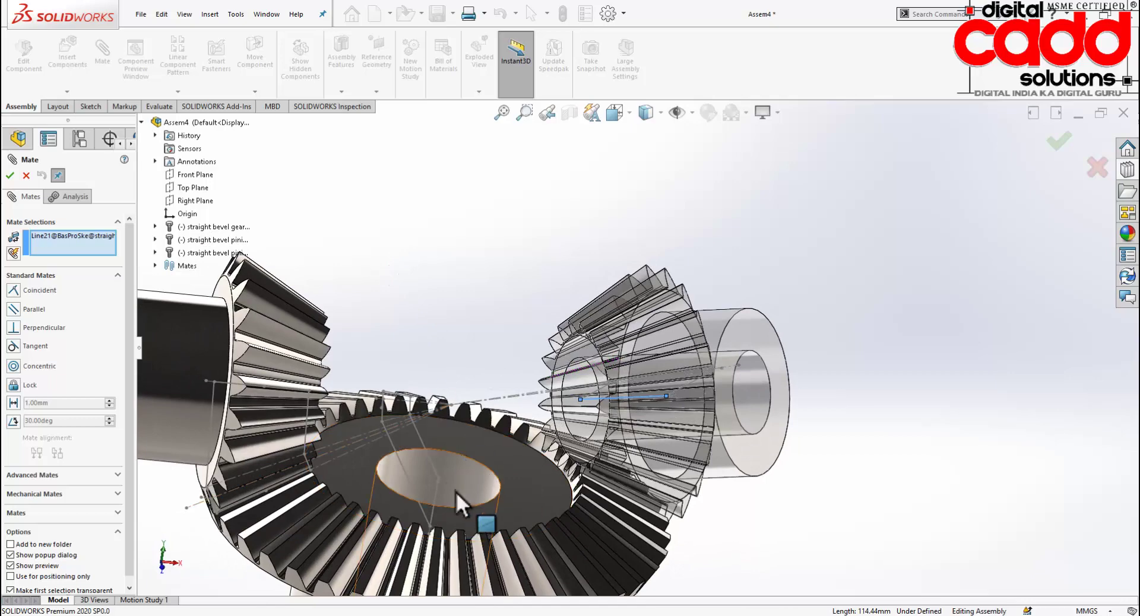
click(434, 499)
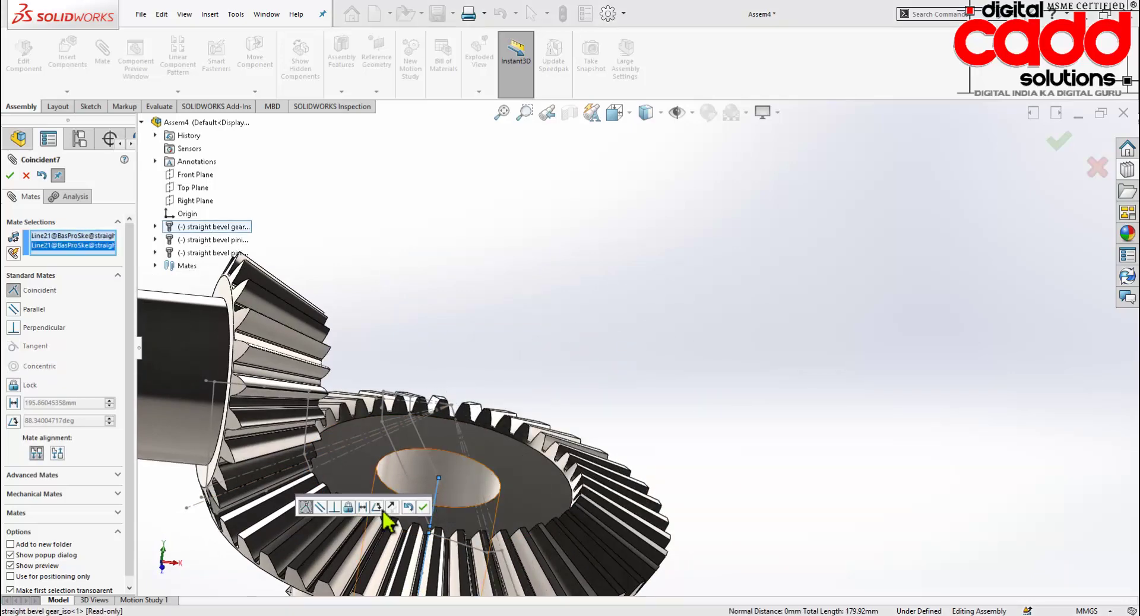
click(335, 508)
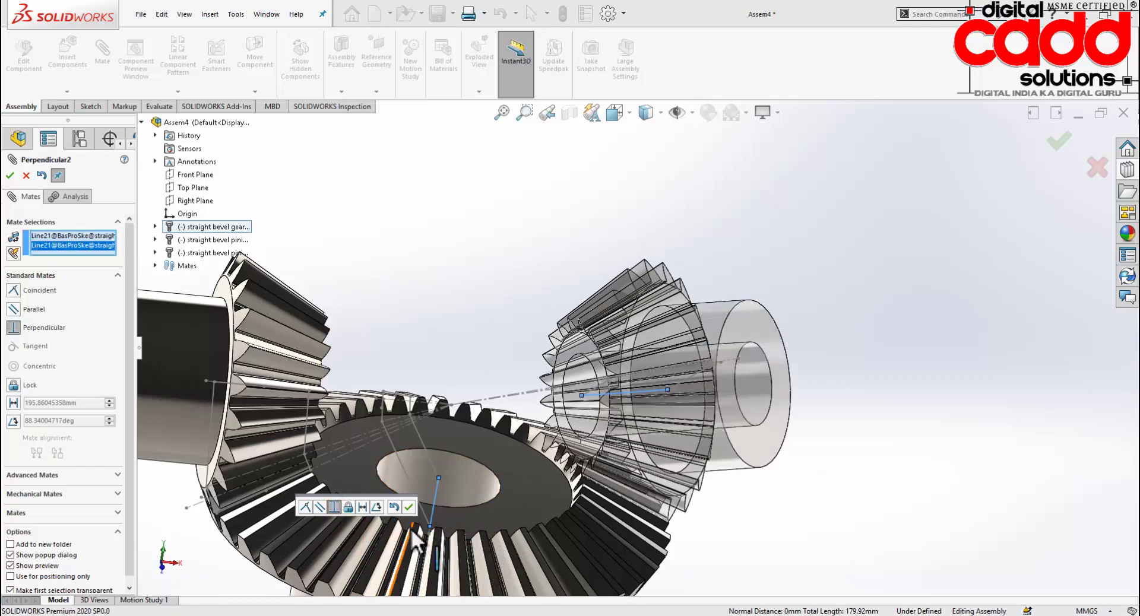
key(Return)
Mate the pinion's axis line coincident with a BasProSke sketch point on the gear.
scroll(831, 413, up, 5)
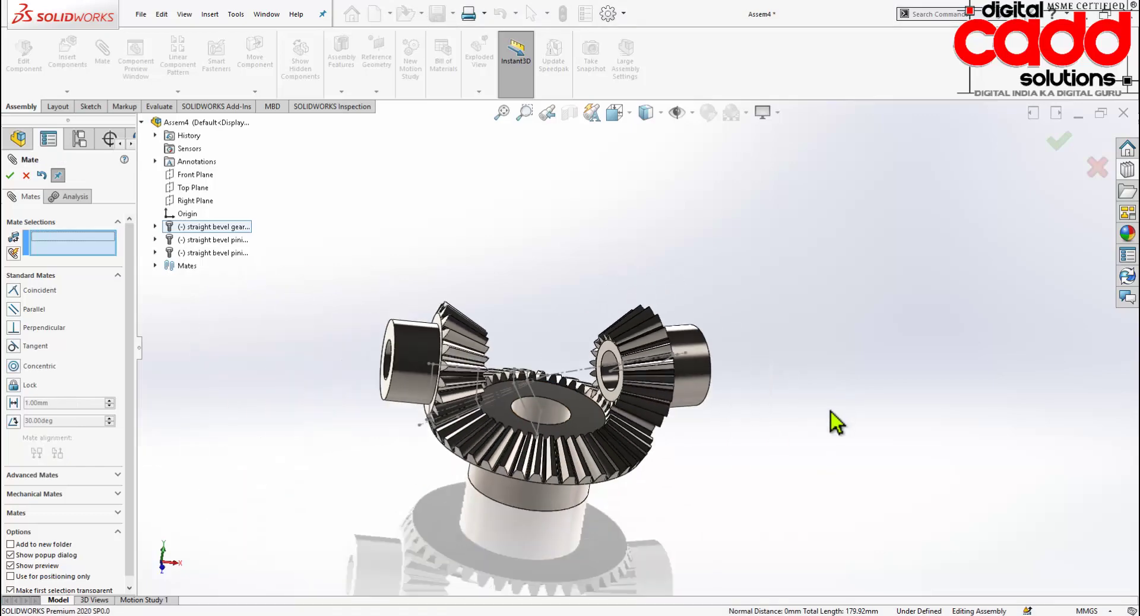
mouse_move(831, 412)
middle_down()
mouse_move(736, 346)
mouse_move(753, 438)
mouse_move(673, 372)
middle_up()
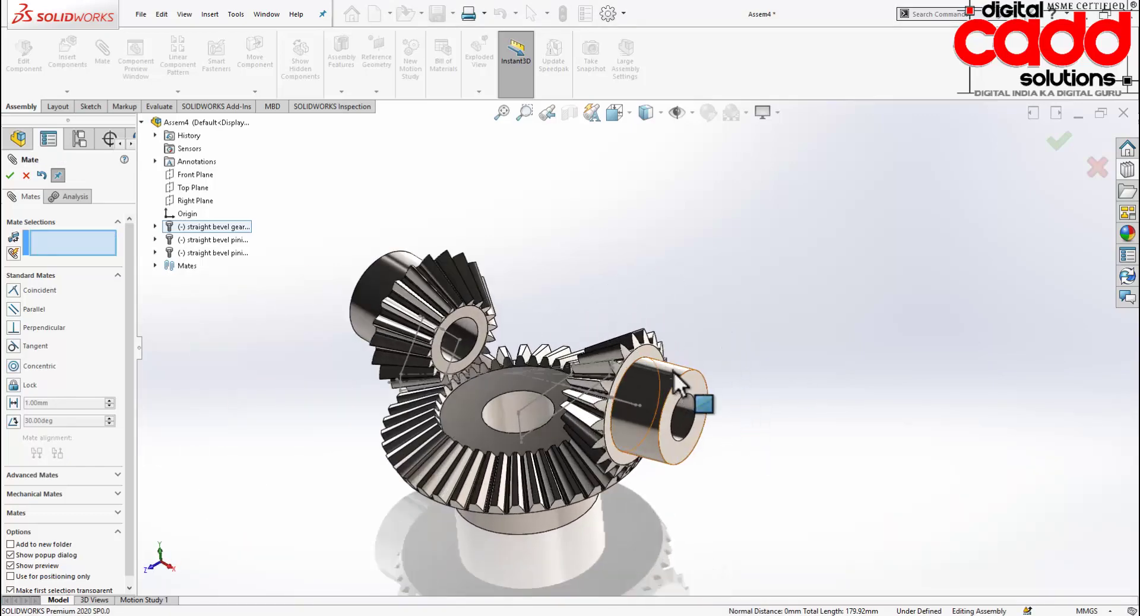
scroll(553, 439, down, 3)
click(409, 335)
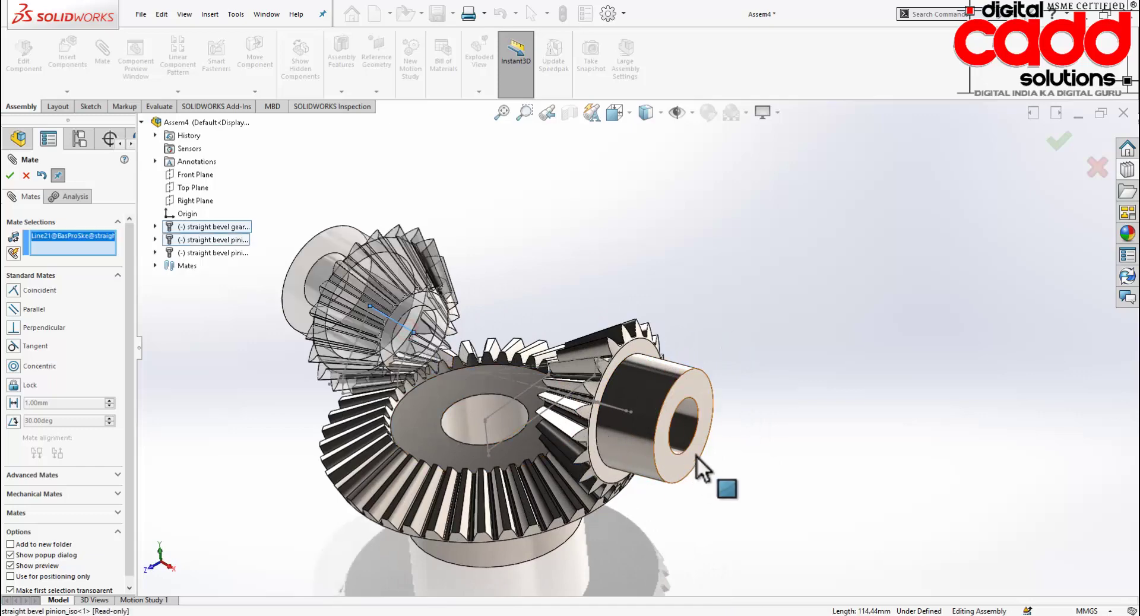
middle_drag(696, 456, 718, 384)
click(623, 408)
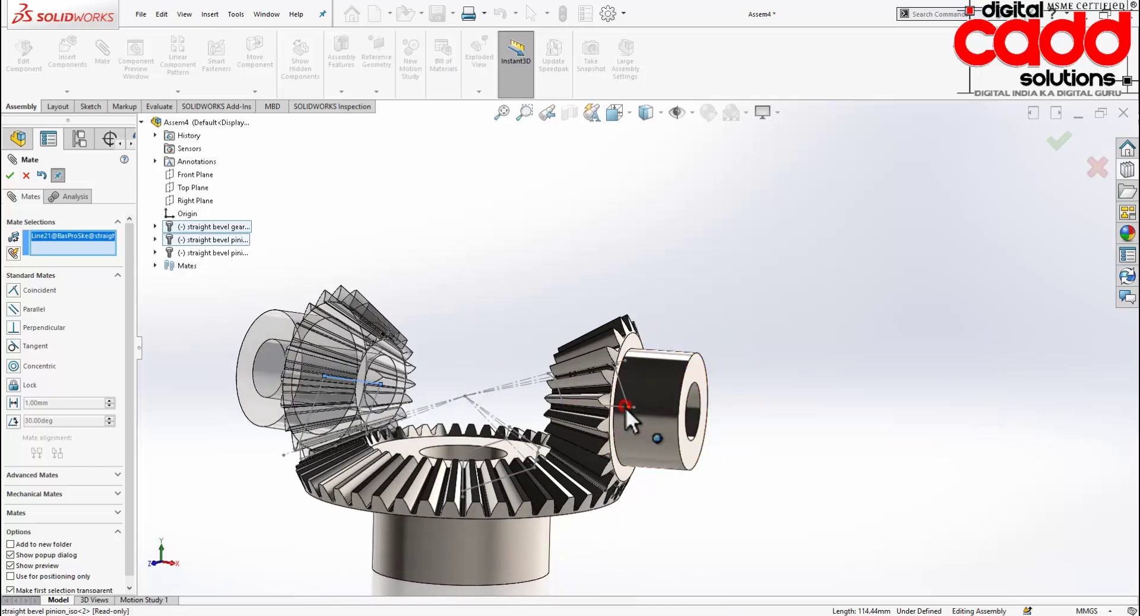
middle_drag(736, 319, 713, 470)
click(701, 427)
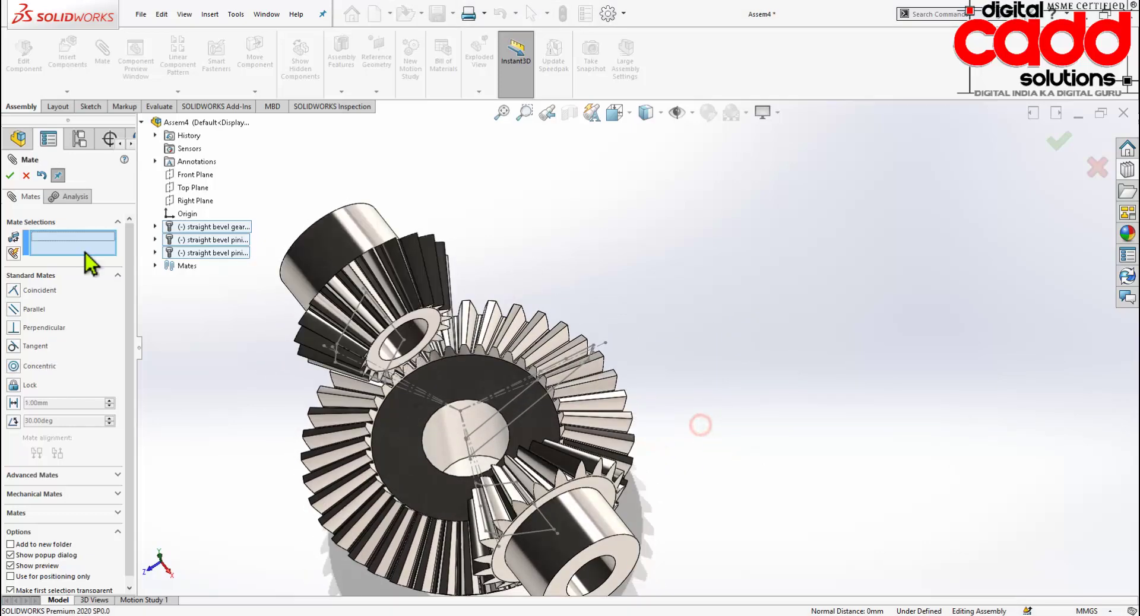
click(10, 175)
Hide the pinions' BasProSke reference sketch lines.
scroll(617, 279, up, 3)
mouse_move(624, 282)
middle_down()
mouse_move(612, 433)
mouse_move(618, 301)
middle_up()
scroll(573, 510, down, 4)
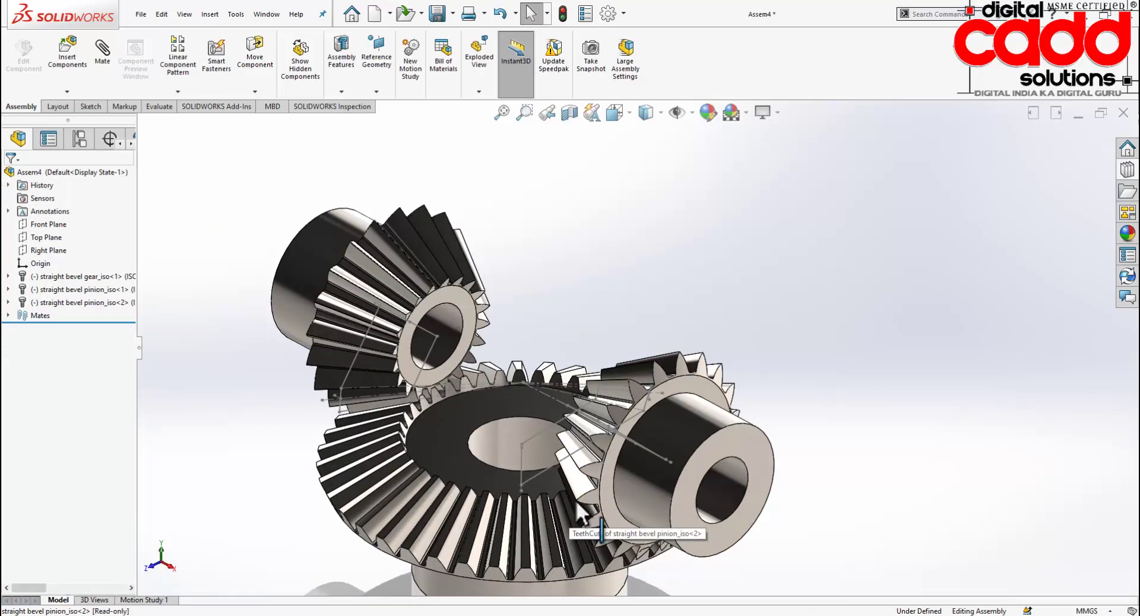
click(540, 435)
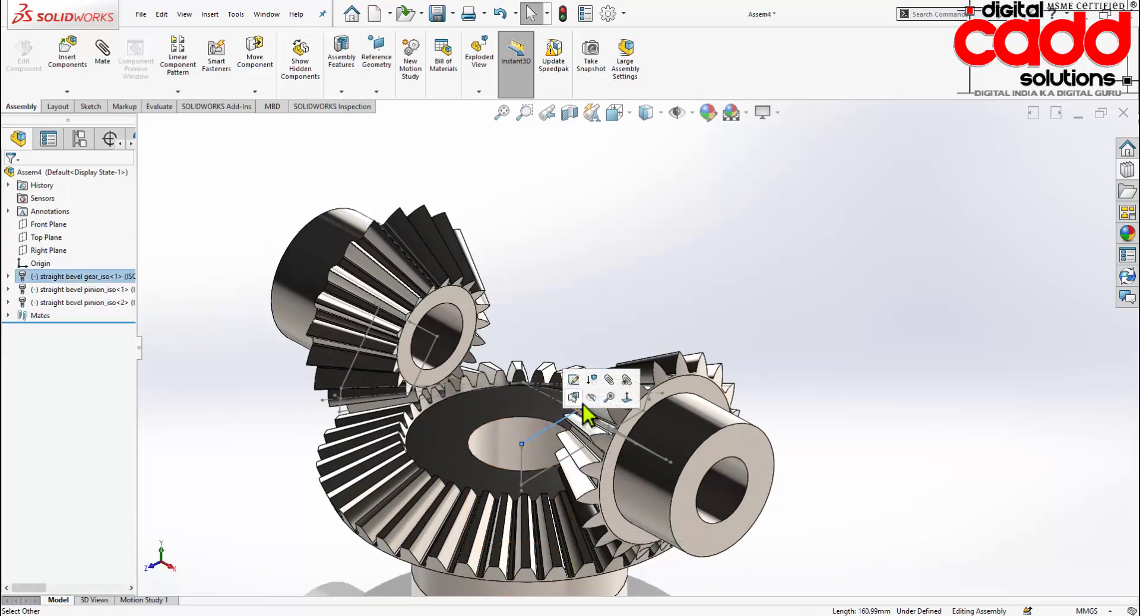
key(Escape)
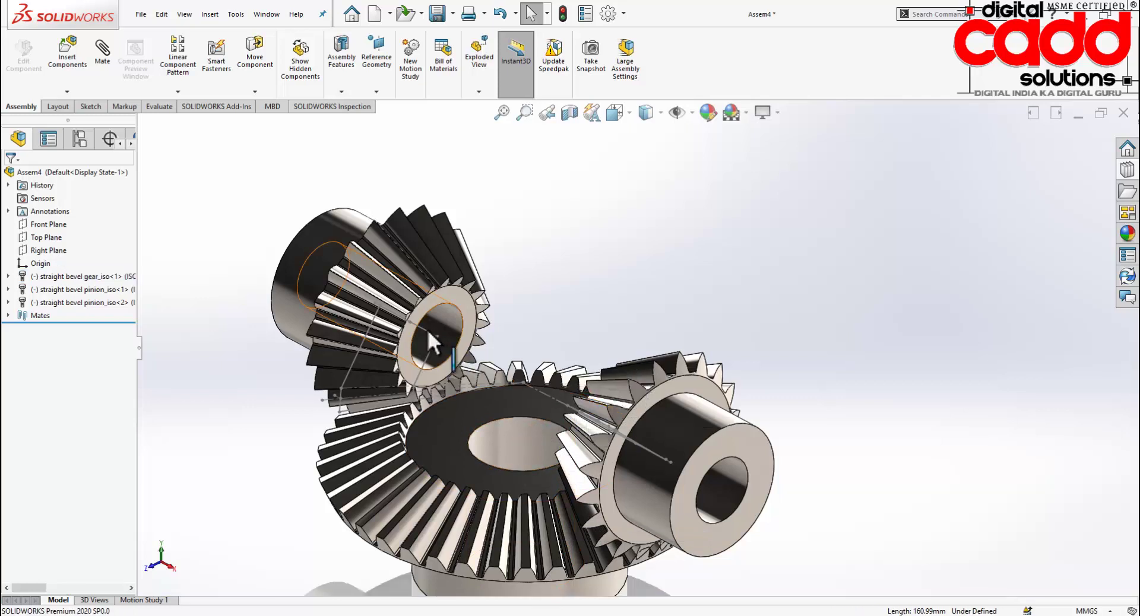
click(427, 330)
click(479, 293)
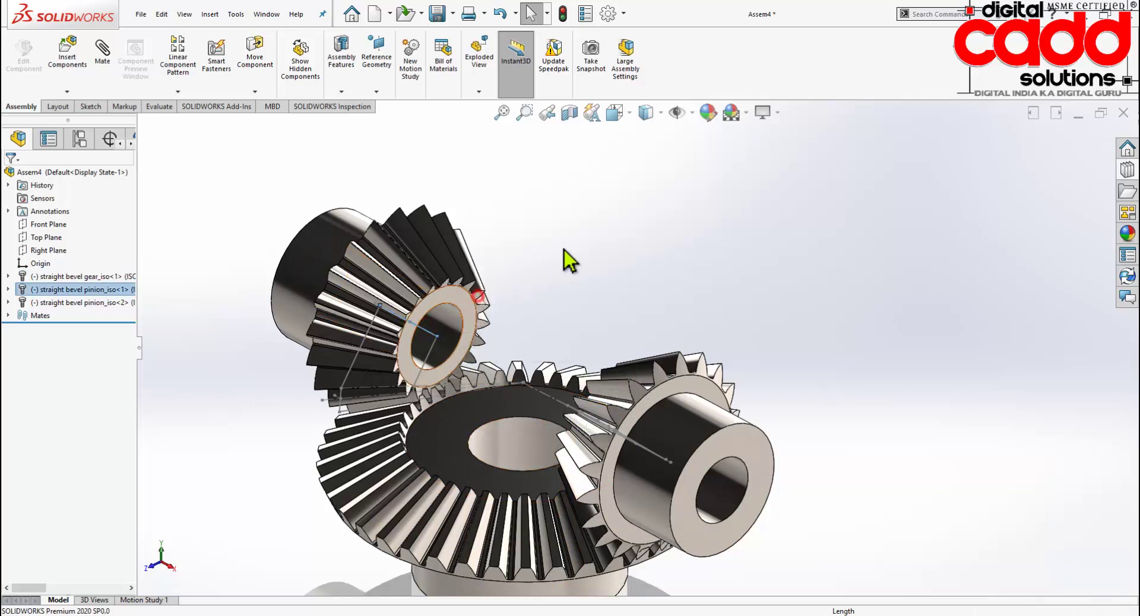
scroll(707, 389, up, 3)
Turn the right pinion slightly so its teeth align with the bevel gear.
scroll(706, 390, down, 3)
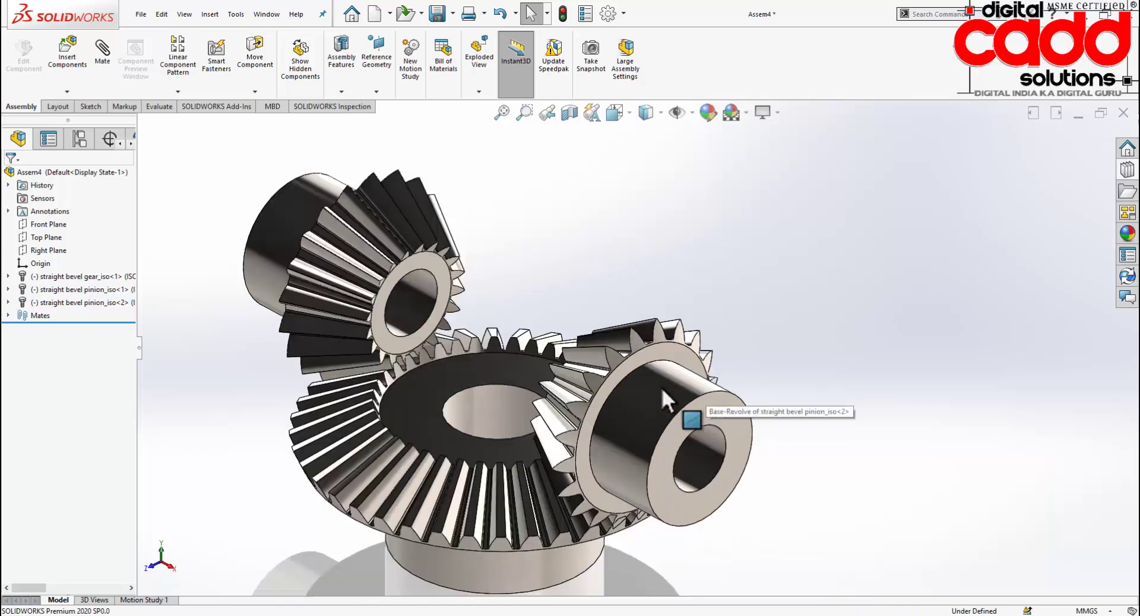
mouse_move(618, 499)
middle_down()
mouse_move(662, 293)
mouse_move(651, 424)
middle_up()
scroll(650, 424, up, 2)
scroll(575, 473, down, 2)
mouse_move(574, 458)
middle_down()
mouse_move(617, 415)
mouse_move(604, 421)
middle_up()
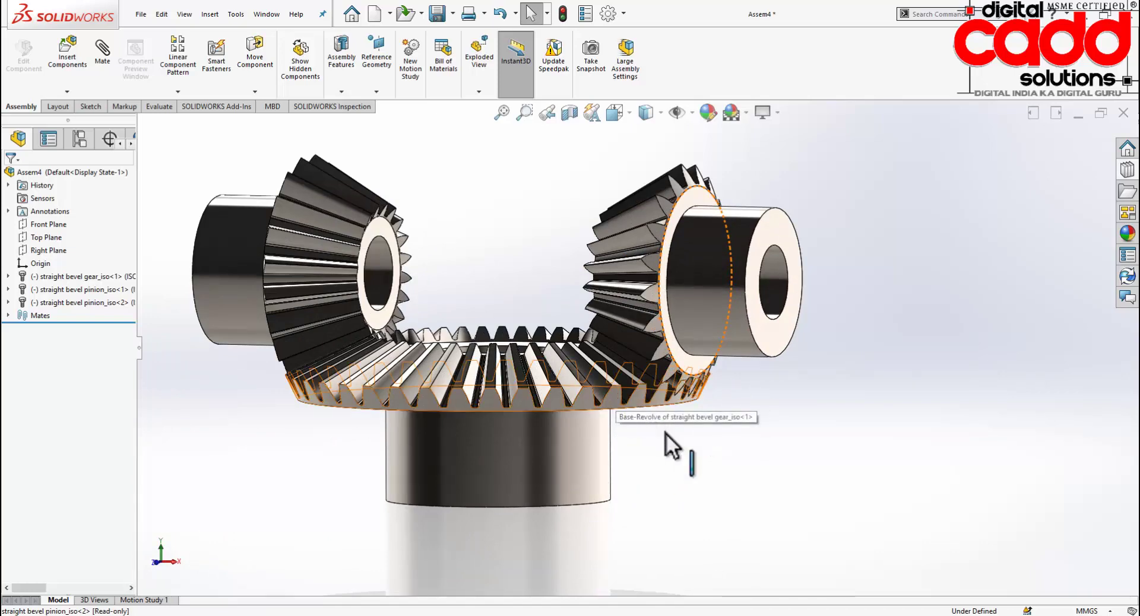
mouse_move(669, 448)
middle_down()
mouse_move(670, 407)
mouse_move(645, 380)
mouse_move(657, 405)
middle_up()
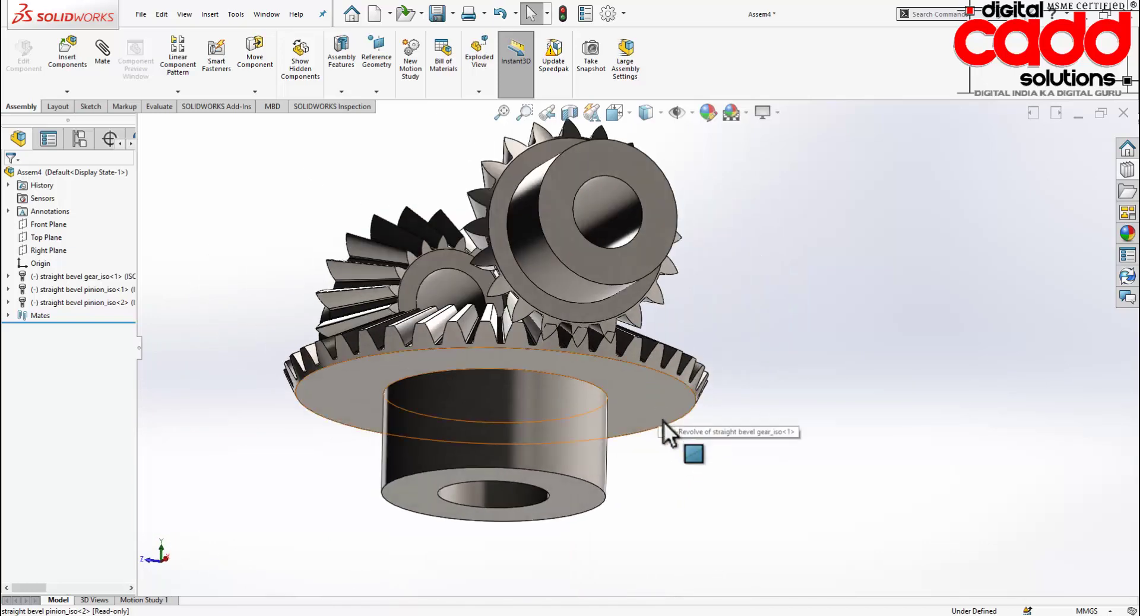
scroll(533, 270, down, 3)
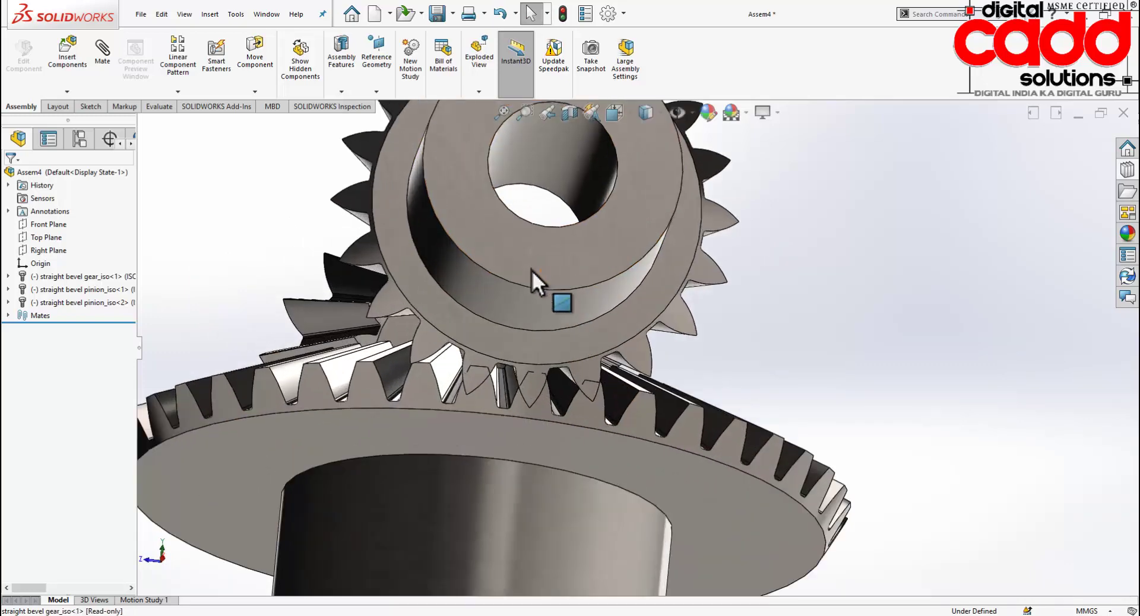
scroll(525, 380, down, 2)
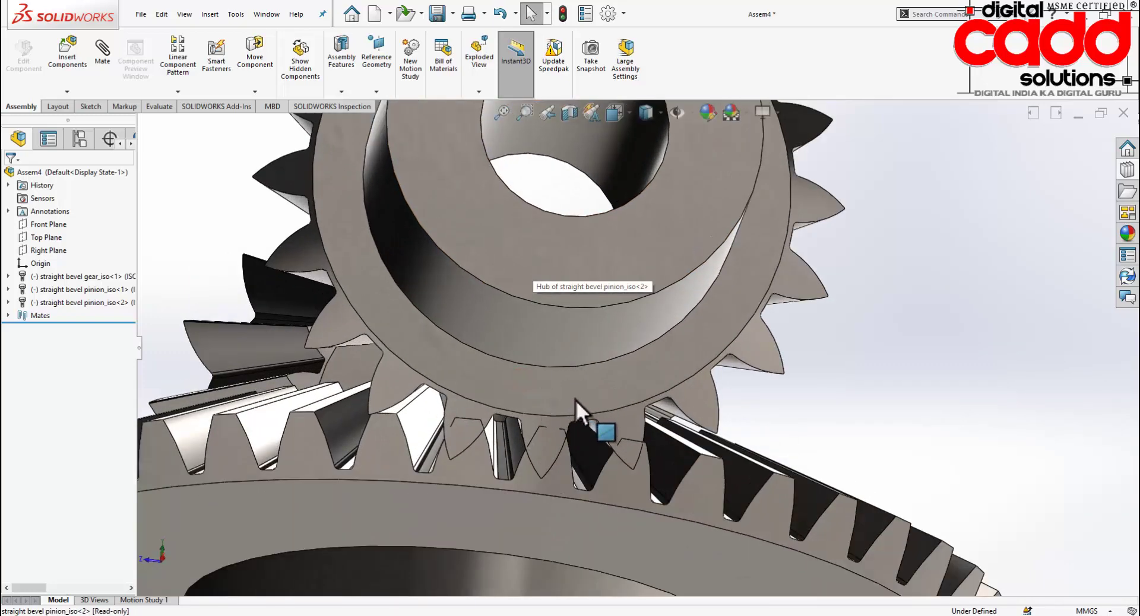
mouse_move(576, 401)
mouse_down()
mouse_move(611, 407)
mouse_move(607, 432)
mouse_up()
scroll(515, 519, down, 2)
scroll(498, 466, down, 2)
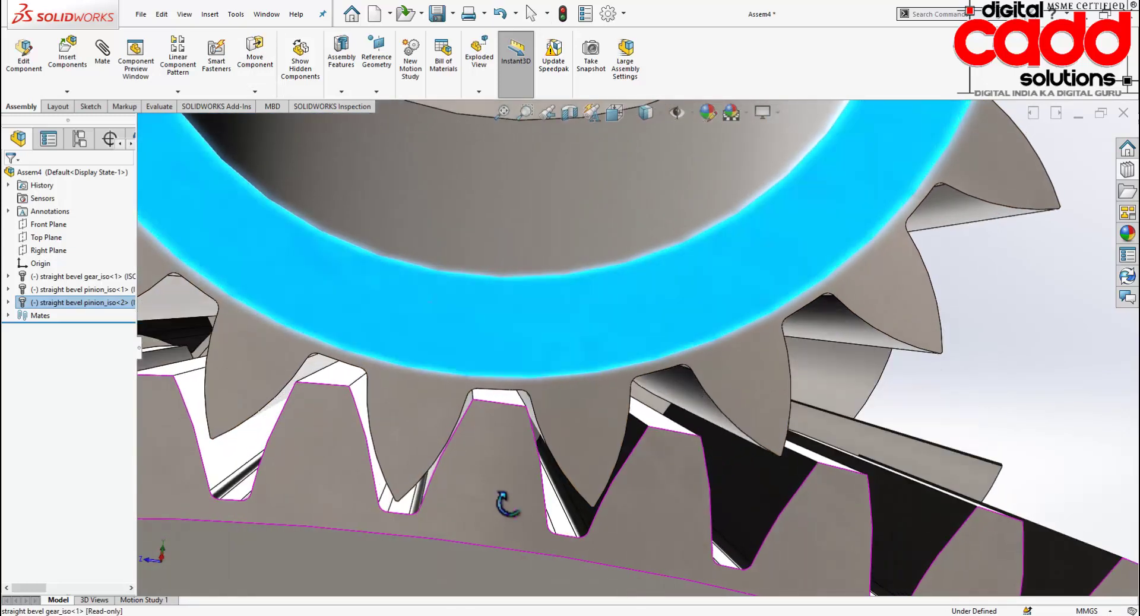
scroll(510, 475, down, 1)
scroll(521, 483, down, 2)
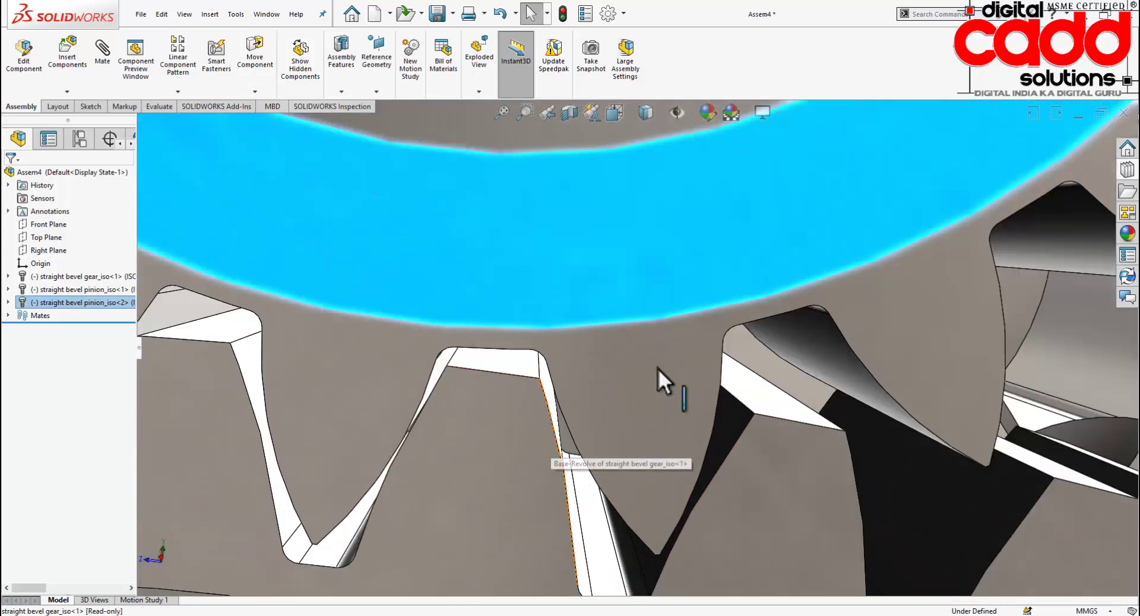
click(703, 271)
drag(702, 274, 682, 319)
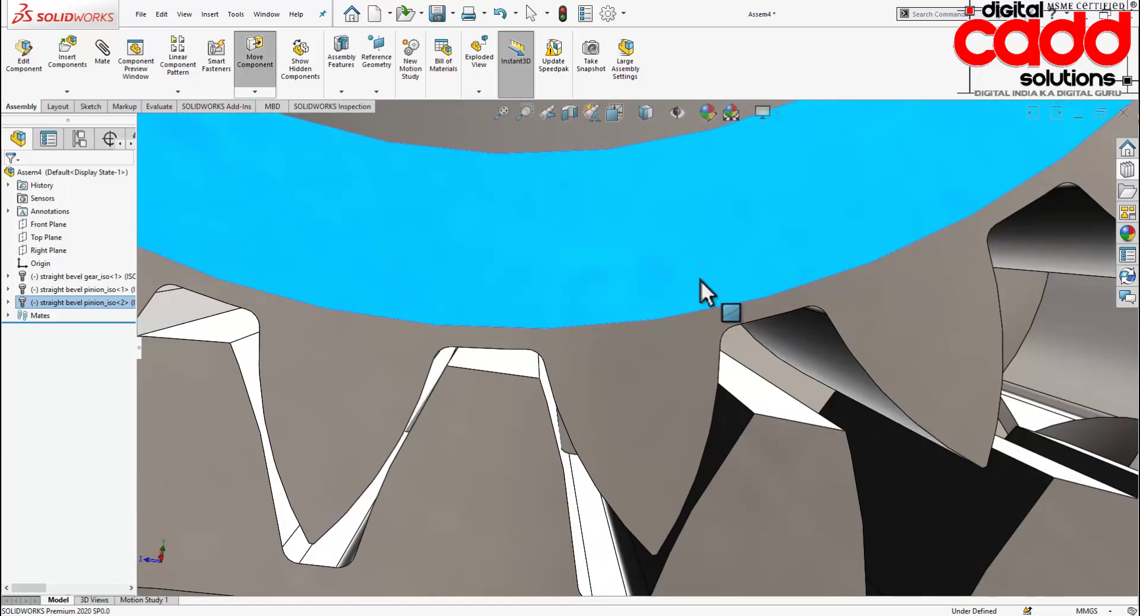
scroll(469, 454, up, 3)
scroll(469, 453, up, 3)
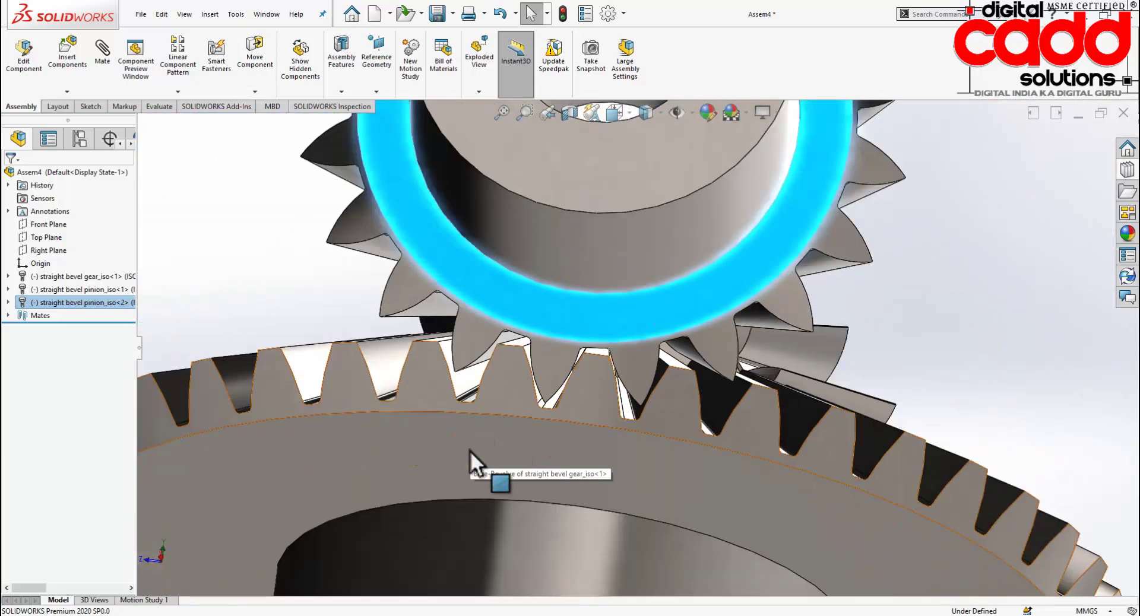
scroll(471, 450, up, 2)
click(931, 322)
Rotate the upper pinion by its hub until its teeth mesh with the gear.
scroll(798, 366, up, 1)
mouse_move(798, 365)
middle_down()
mouse_move(573, 305)
mouse_move(567, 152)
middle_up()
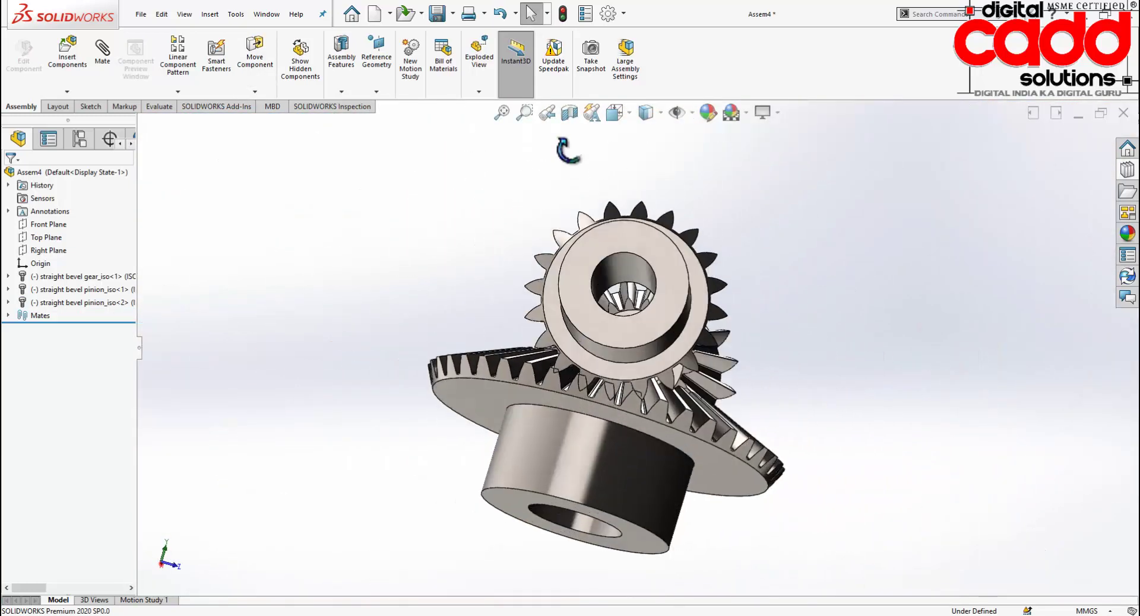
scroll(653, 283, down, 3)
mouse_move(645, 383)
middle_down()
mouse_move(649, 311)
mouse_move(657, 364)
mouse_move(553, 489)
middle_up()
scroll(458, 333, down, 3)
click(459, 308)
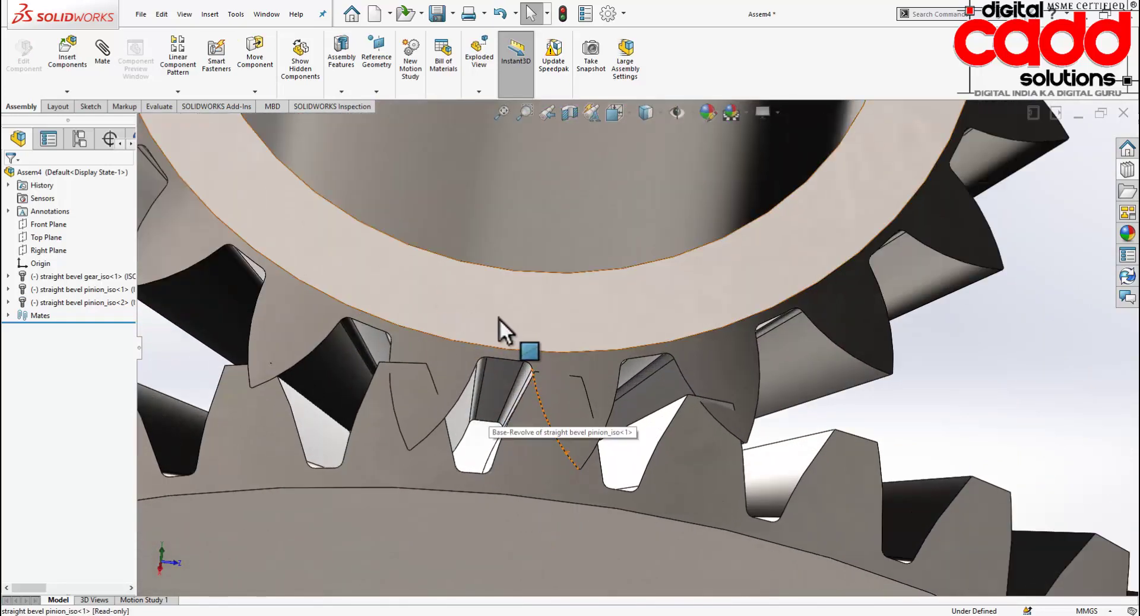
mouse_move(500, 319)
mouse_down()
mouse_move(562, 322)
mouse_move(619, 475)
mouse_move(601, 472)
mouse_up()
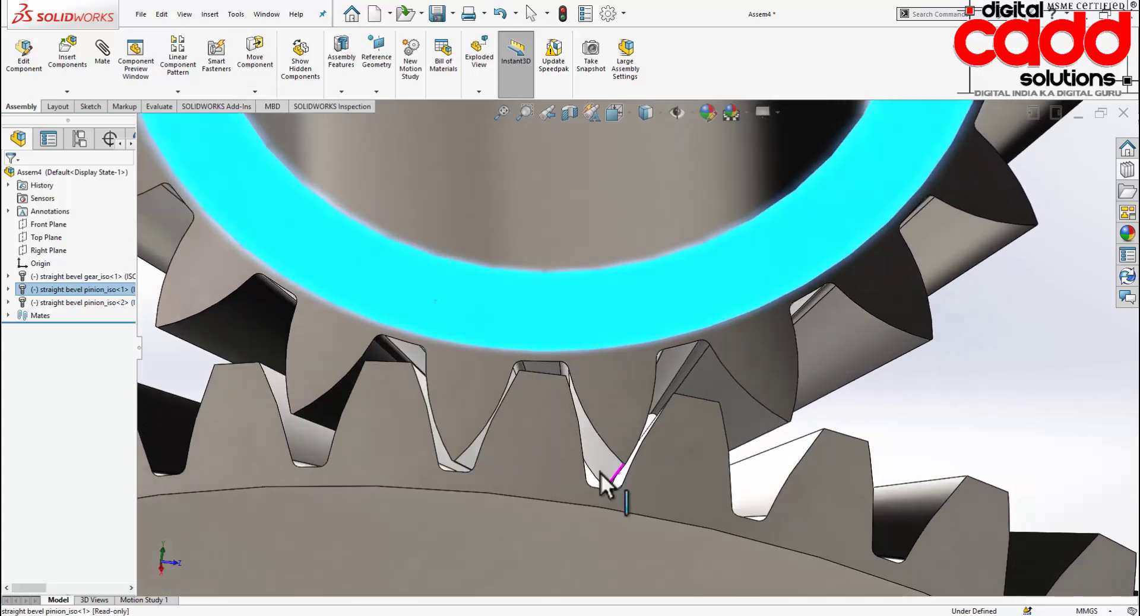
scroll(601, 475, down, 4)
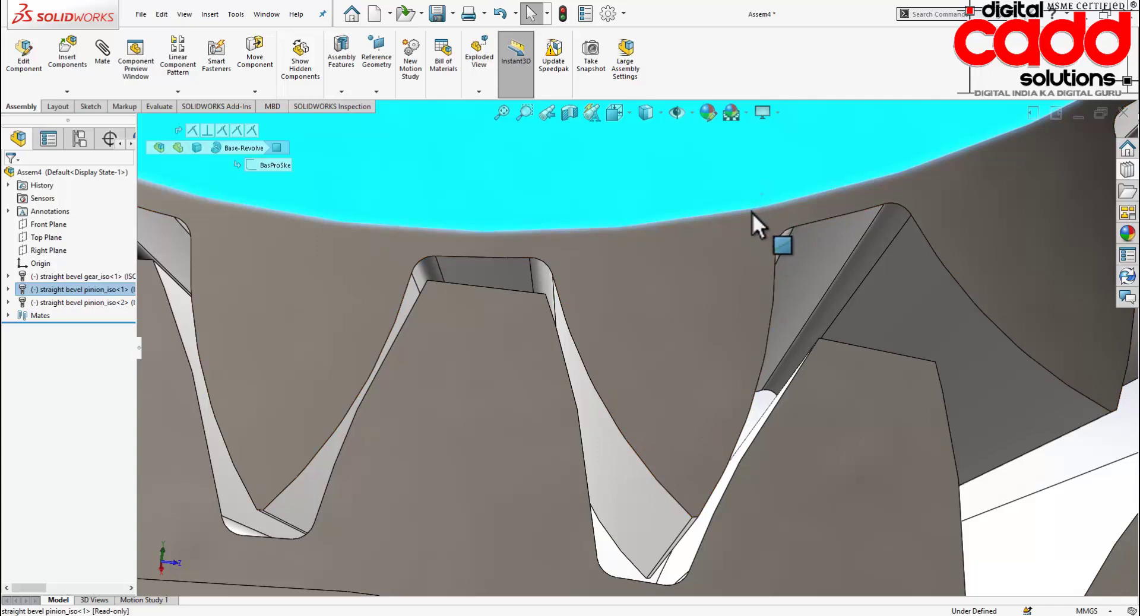
scroll(698, 352, up, 2)
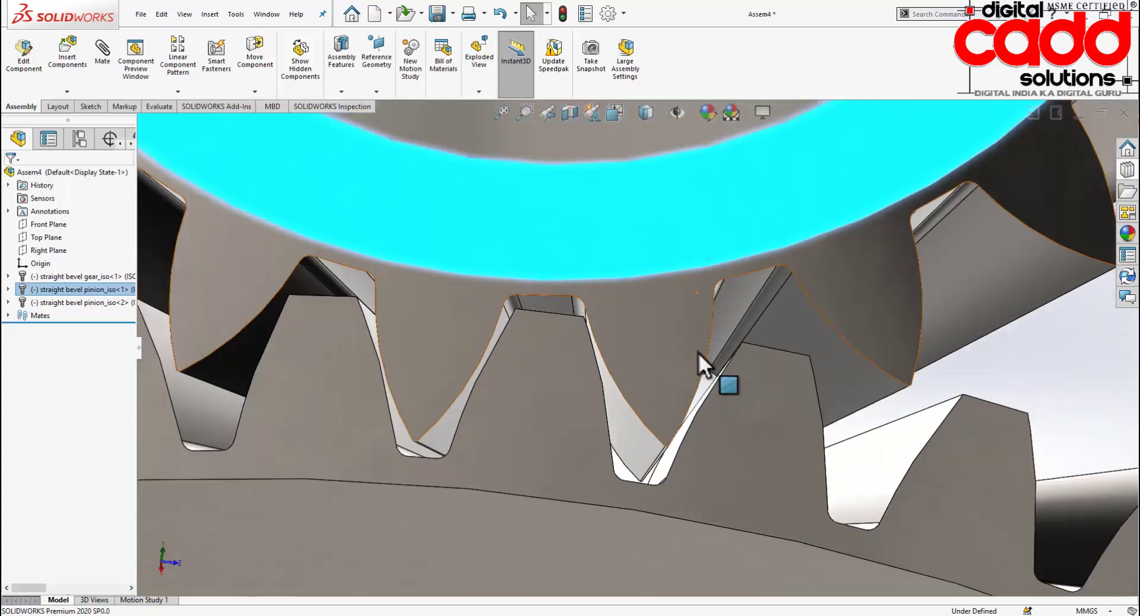
scroll(698, 352, up, 5)
Return to the isometric view of the meshed gear set.
click(896, 316)
key(space)
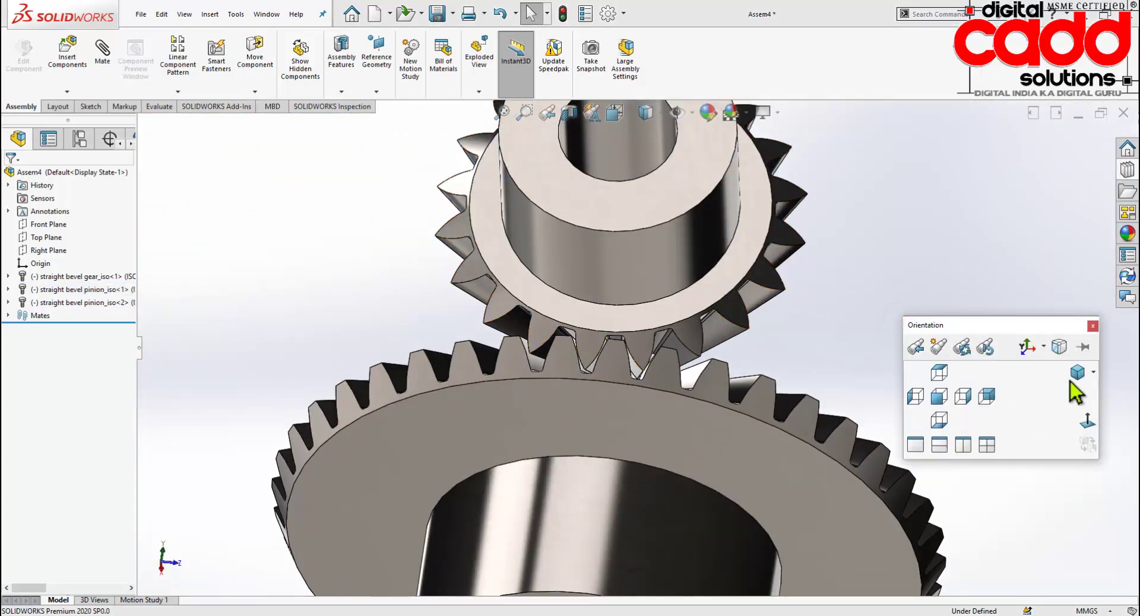
click(1077, 372)
scroll(817, 392, down, 2)
scroll(749, 373, down, 2)
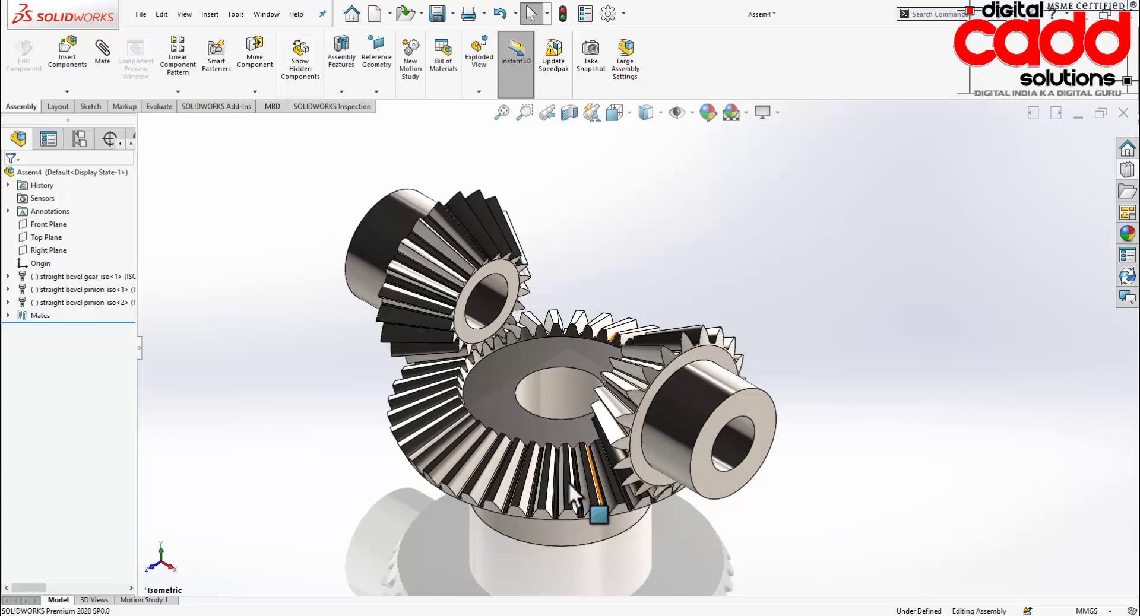
Set Motion Study 1 to Motion Analysis and confirm its properties after reviewing frames per second.
click(159, 601)
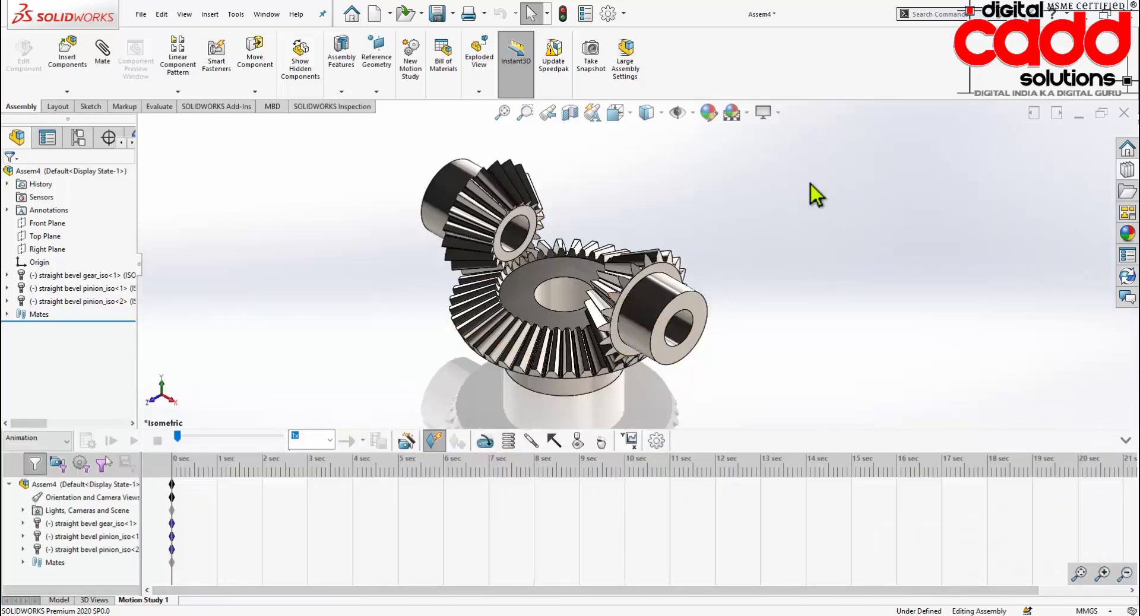
right_click(836, 67)
mouse_move(866, 116)
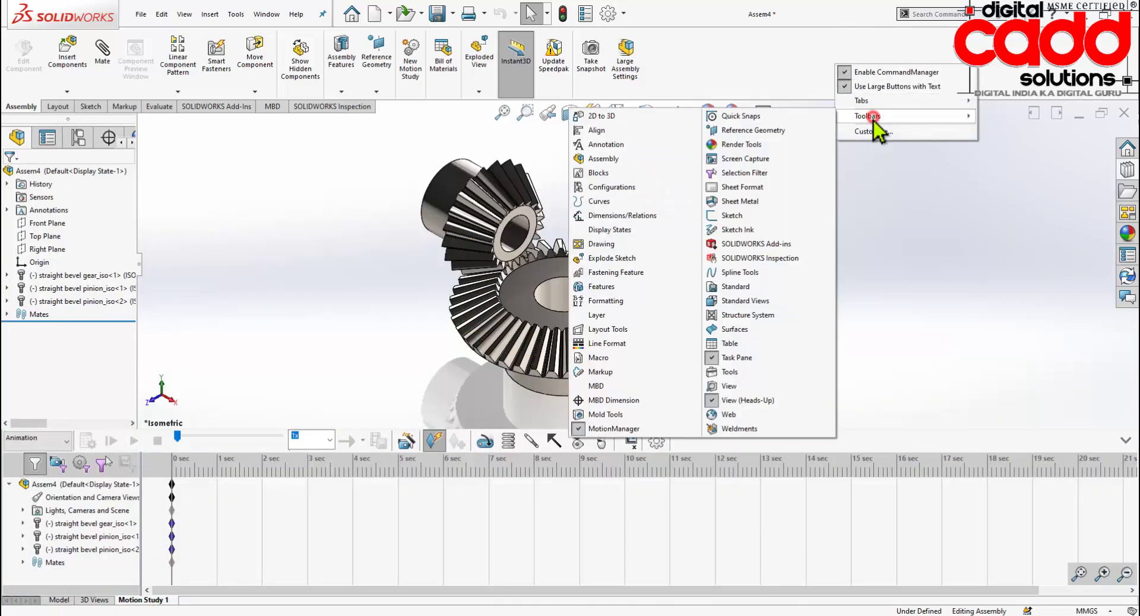
click(896, 336)
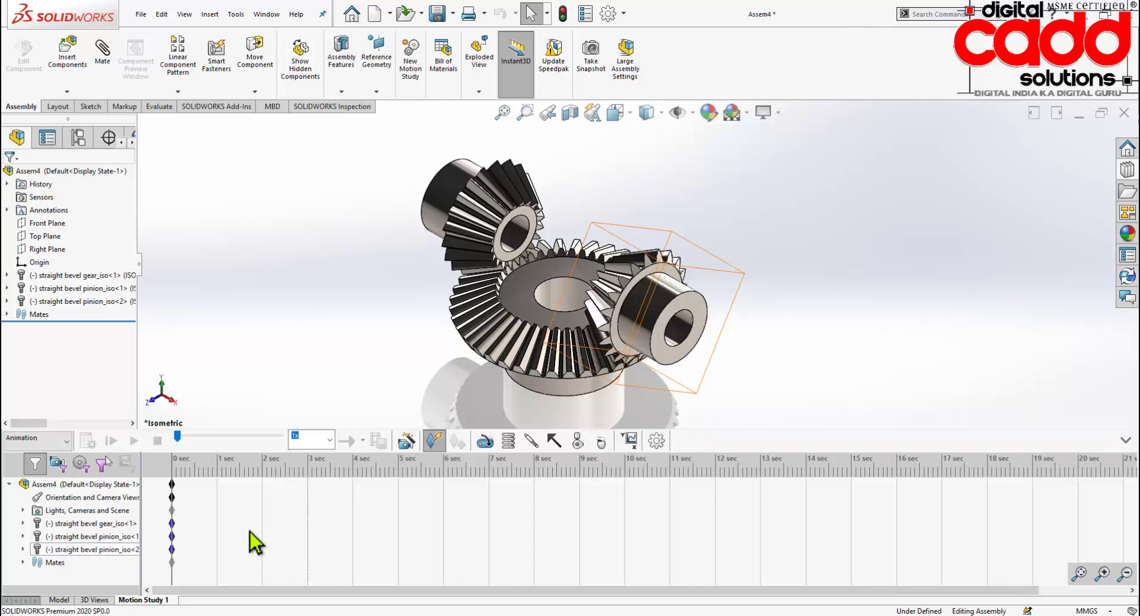
click(59, 440)
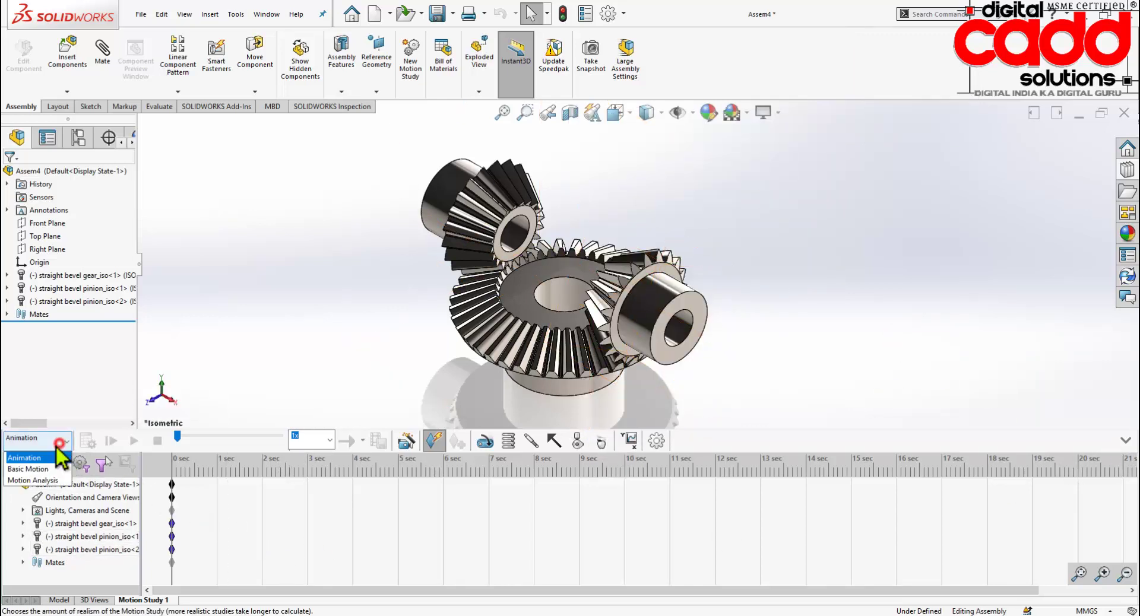
click(31, 481)
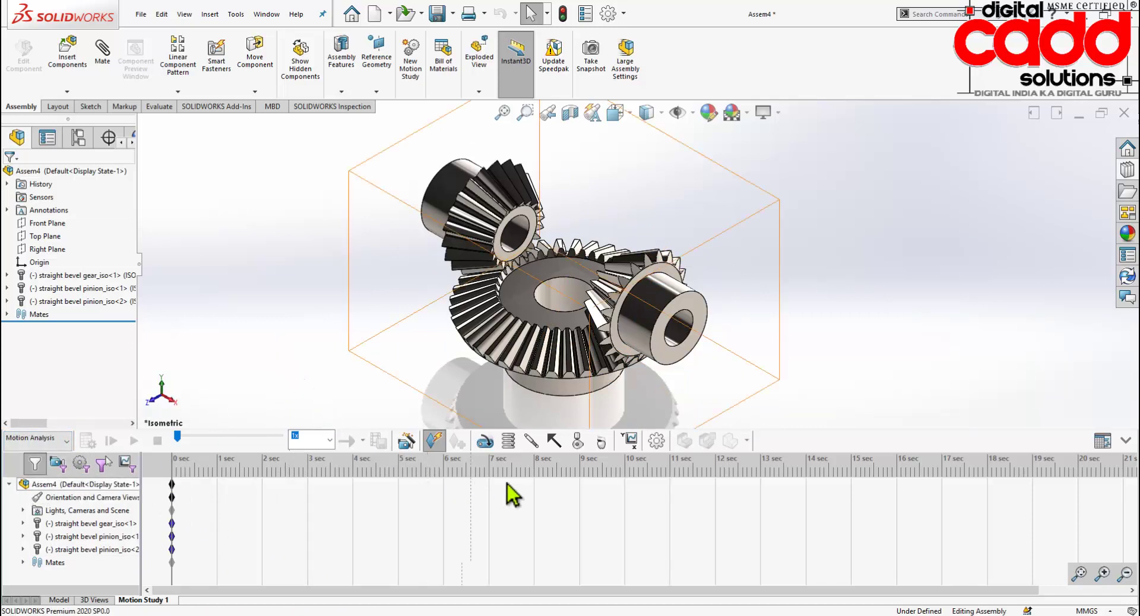
click(653, 441)
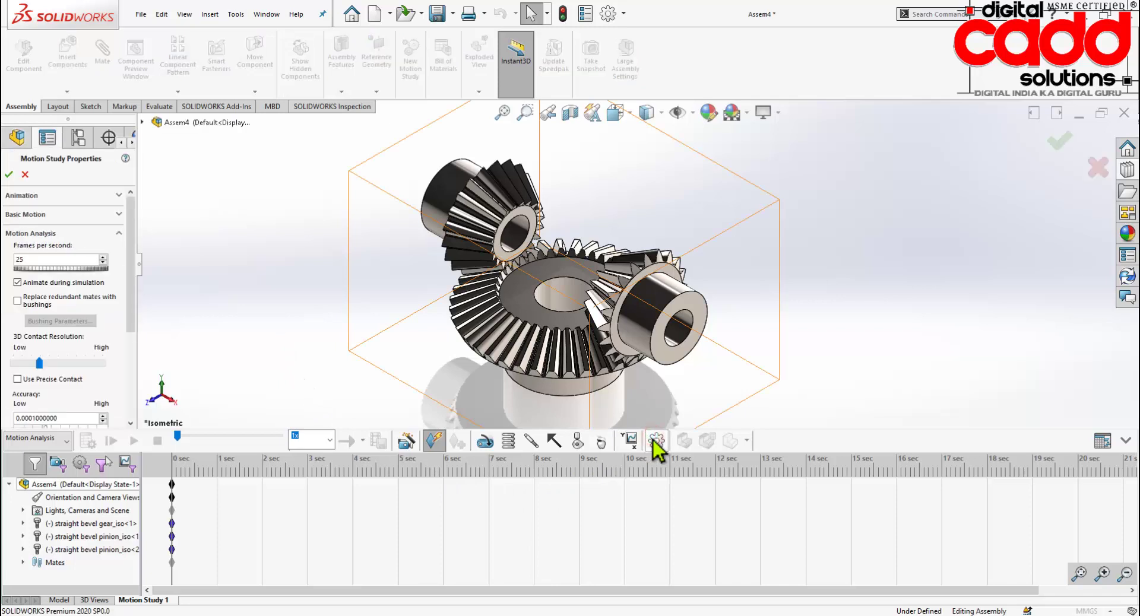
double_click(47, 259)
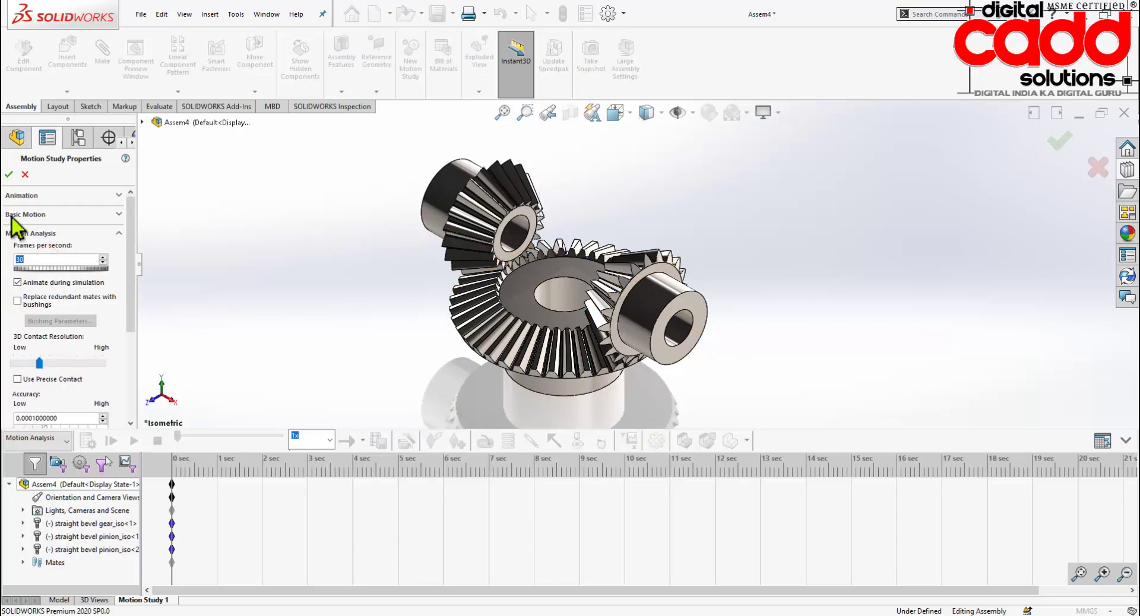
click(8, 174)
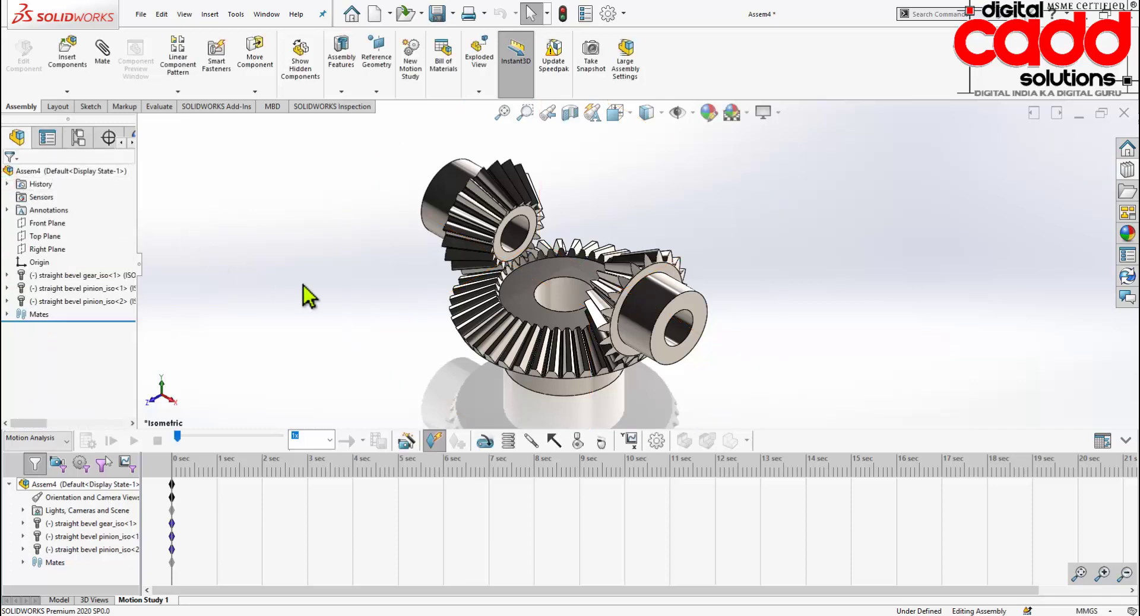
Add a solid-body contact between the bevel gear and the upper pinion.
click(577, 442)
scroll(525, 244, down, 5)
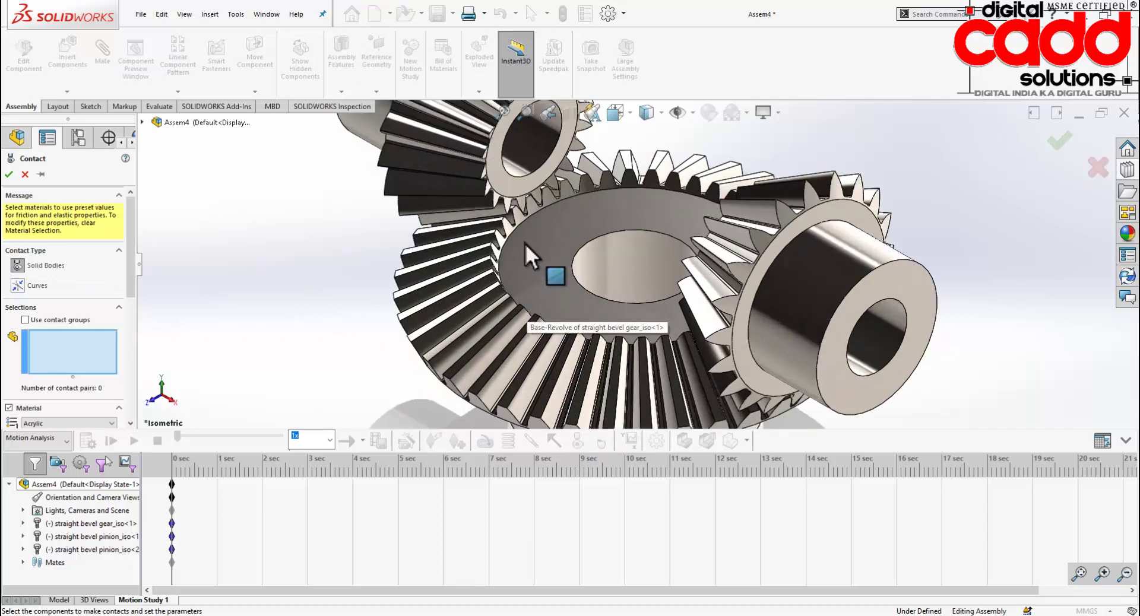
click(525, 240)
click(502, 180)
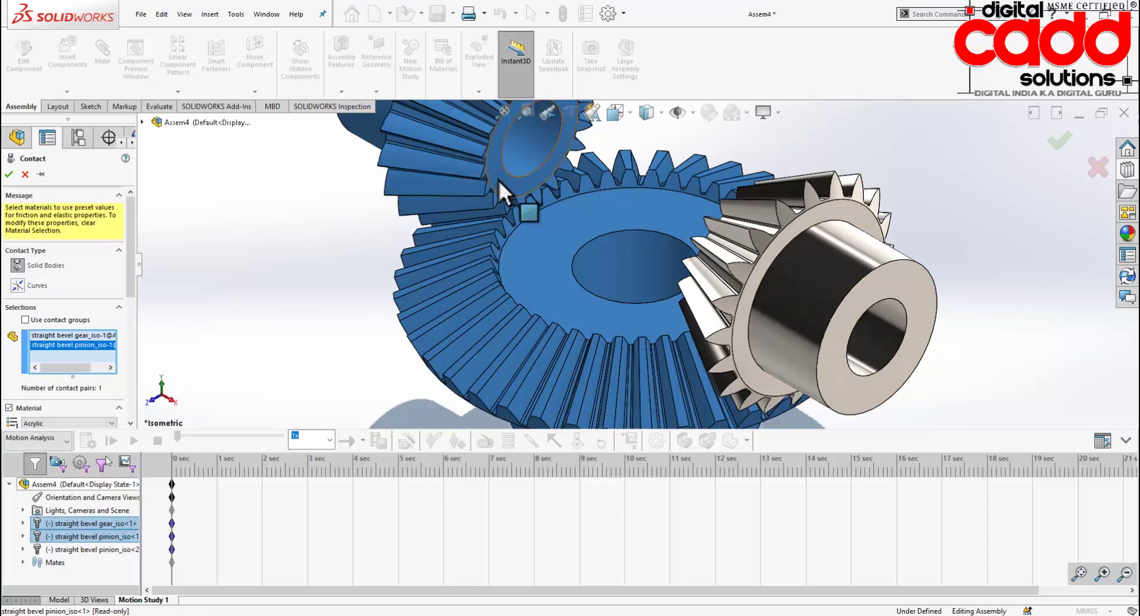
click(9, 174)
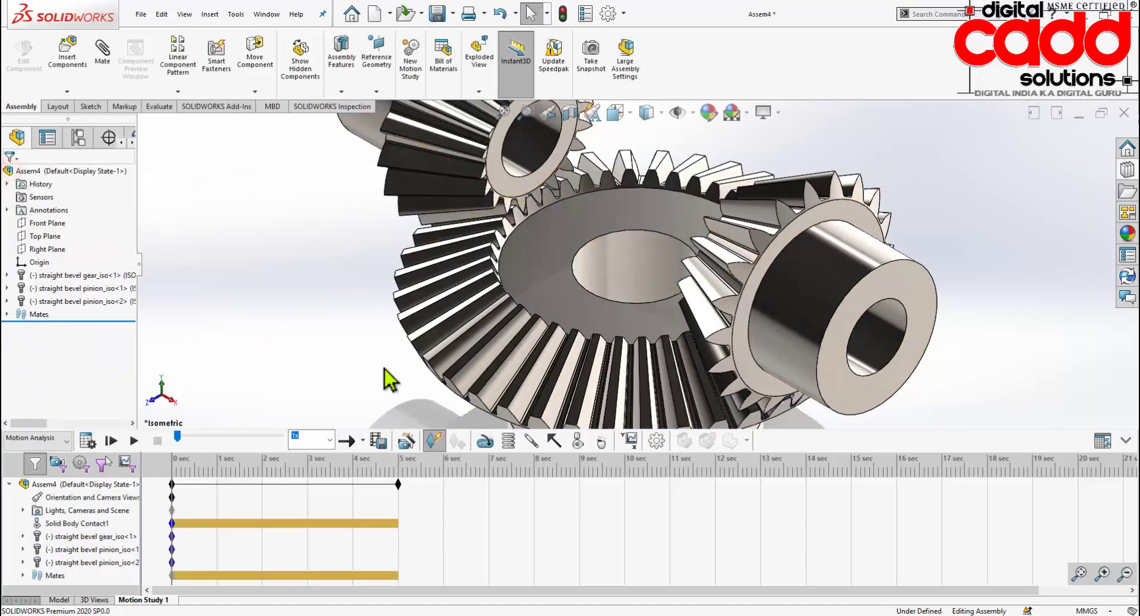
Add a second solid-body contact between the bevel gear and the other pinion.
scroll(707, 351, up, 3)
mouse_move(707, 352)
middle_down()
mouse_move(753, 351)
mouse_move(653, 404)
middle_up()
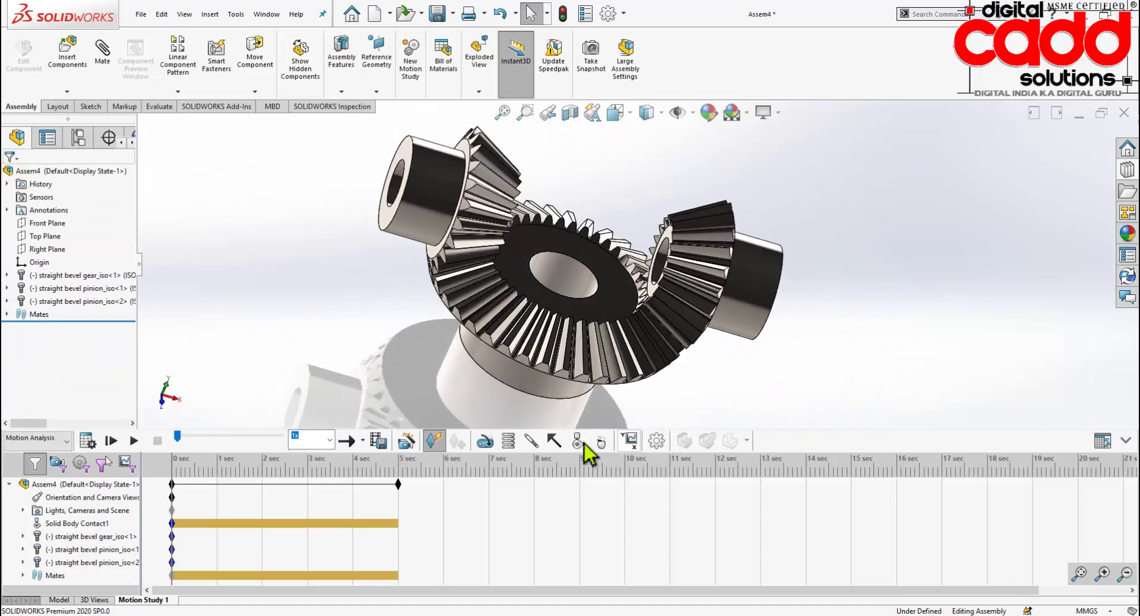
click(577, 441)
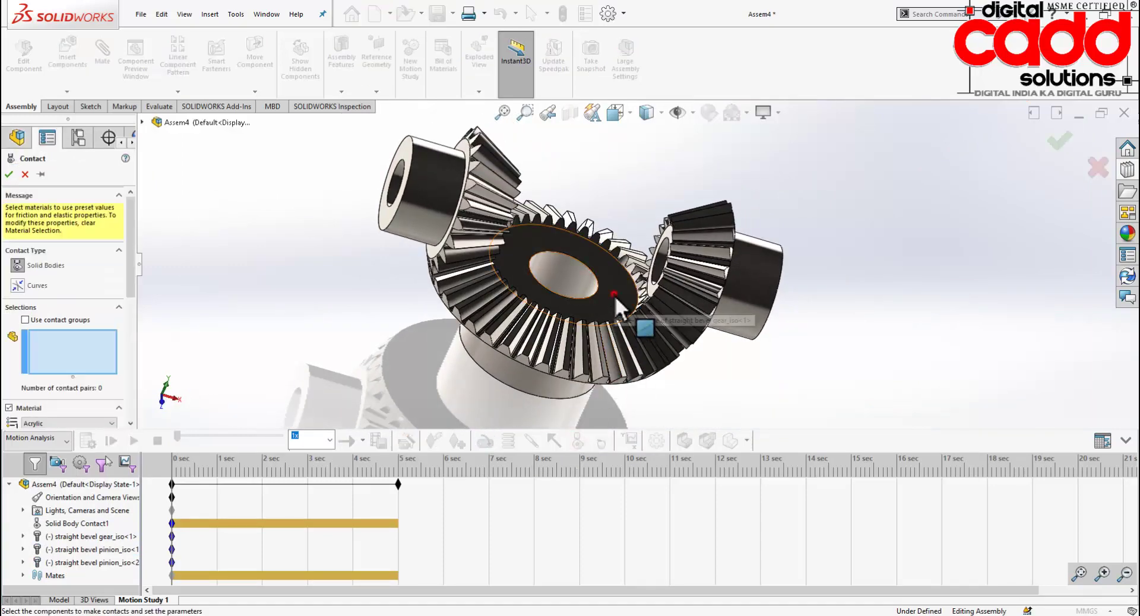
click(640, 326)
click(716, 326)
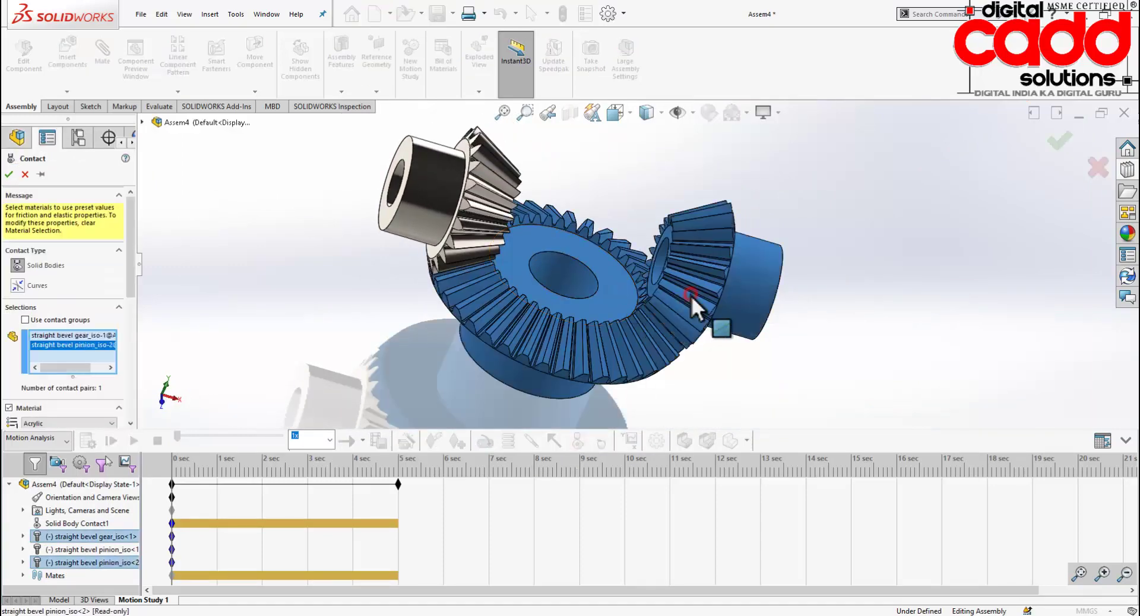
click(10, 176)
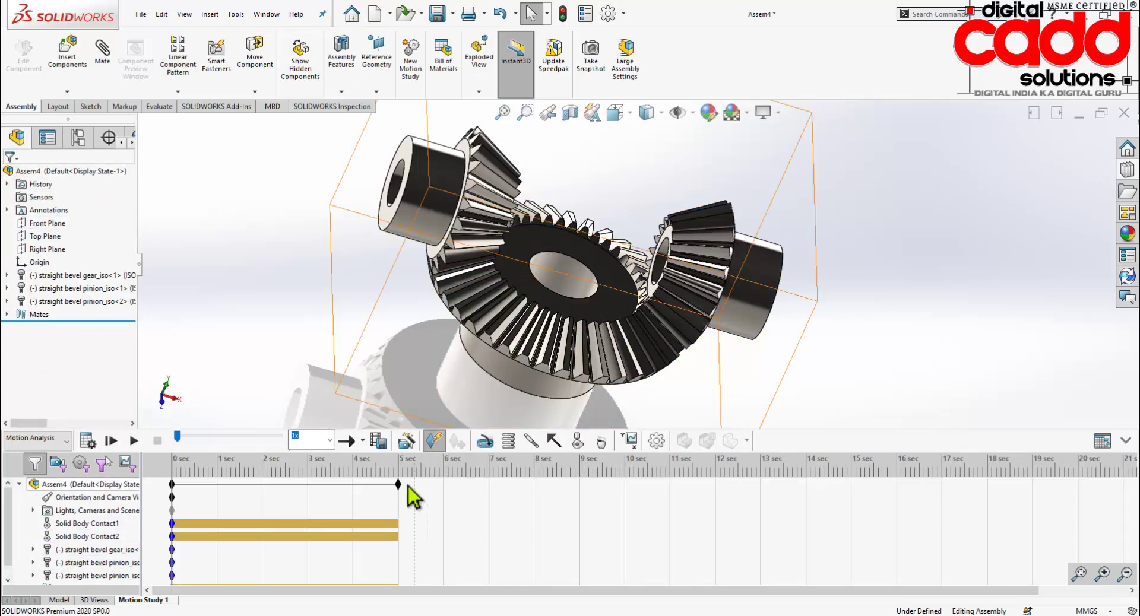
Extend the study to 15 seconds and place a rotary motor on the bevel gear face.
drag(401, 486, 856, 502)
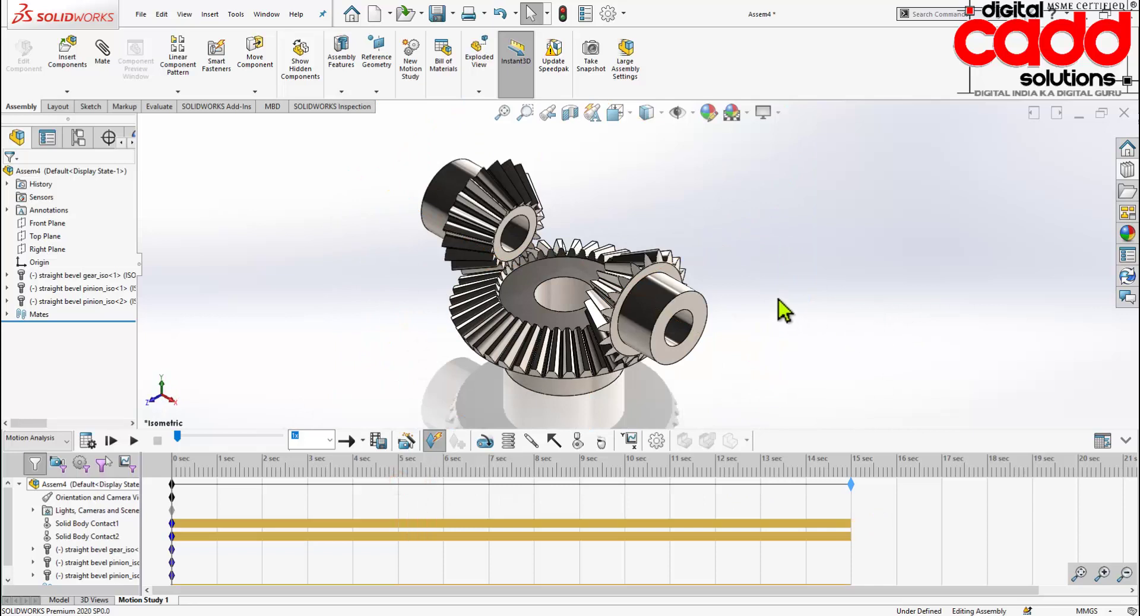
scroll(780, 301, down, 2)
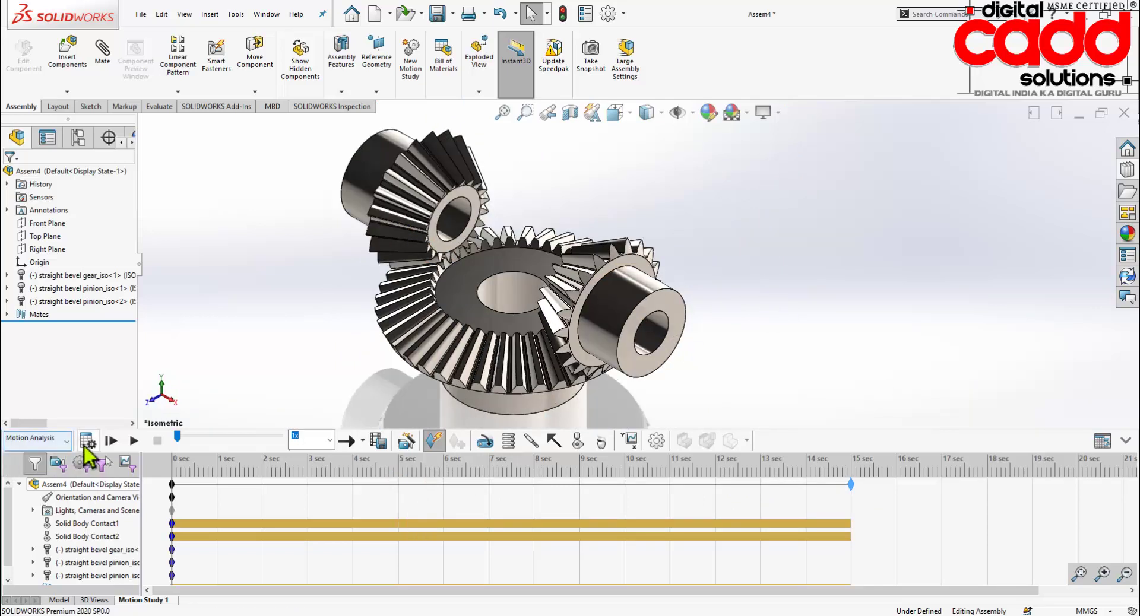
click(484, 441)
click(523, 306)
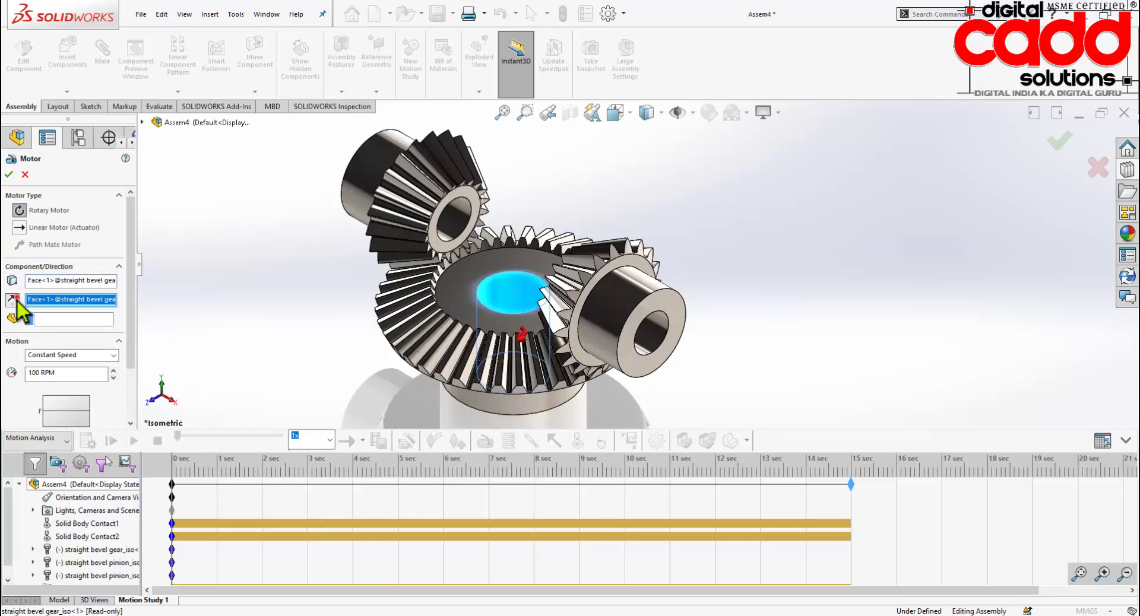
Replace the motor's 100 RPM speed, confirm RotaryMotor1, and calculate the motion study.
click(31, 373)
double_click(30, 373)
text(5)
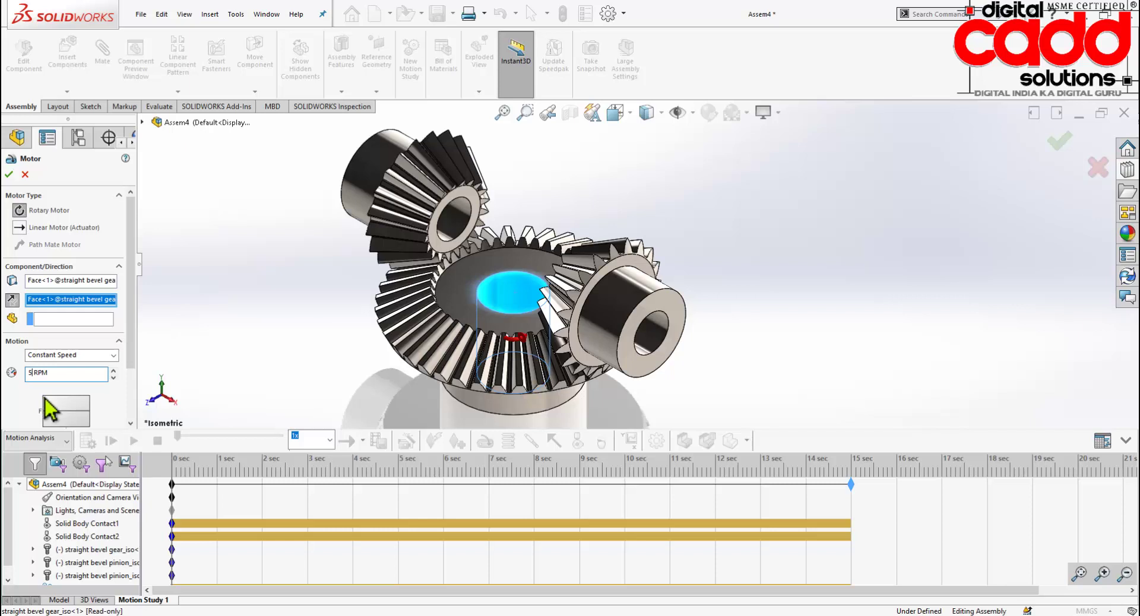
click(9, 174)
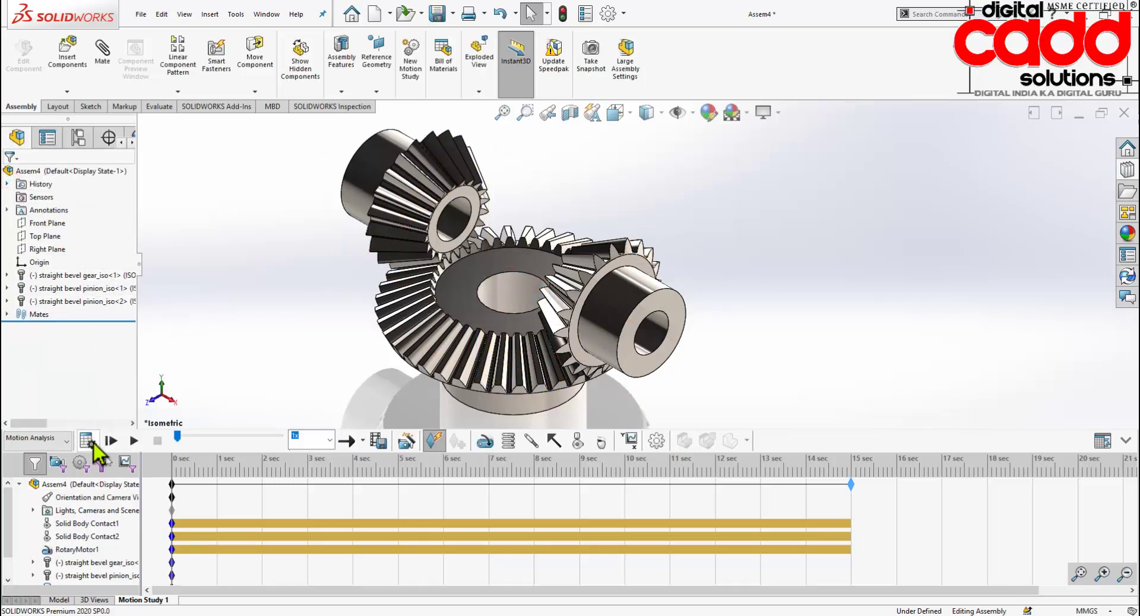
click(87, 440)
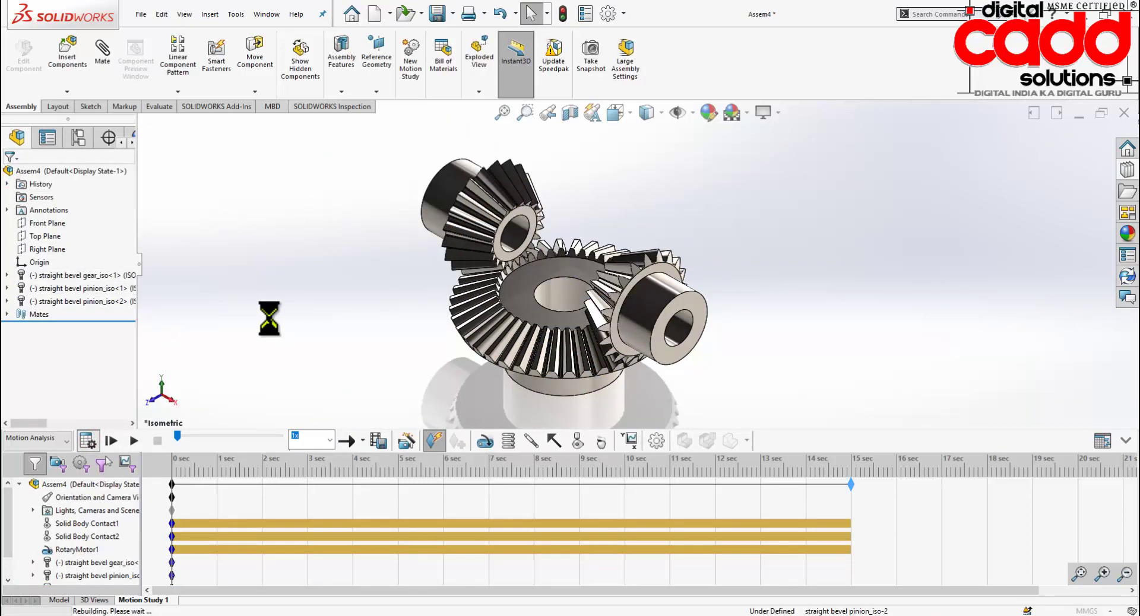
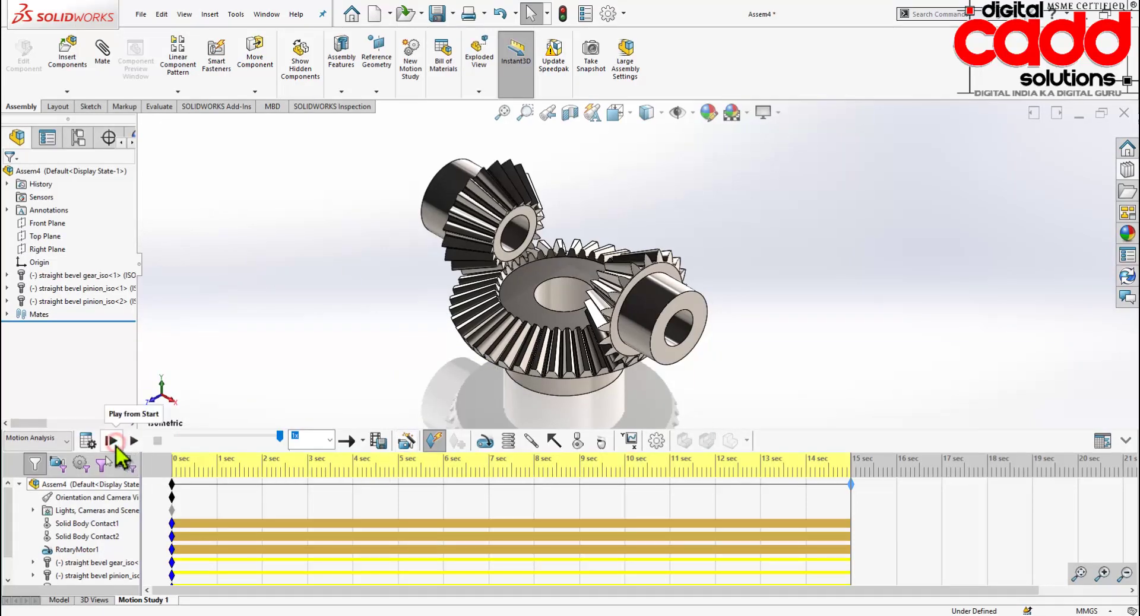
Play the gear motion study from the start and orbit around to watch both pinions mesh.
click(115, 444)
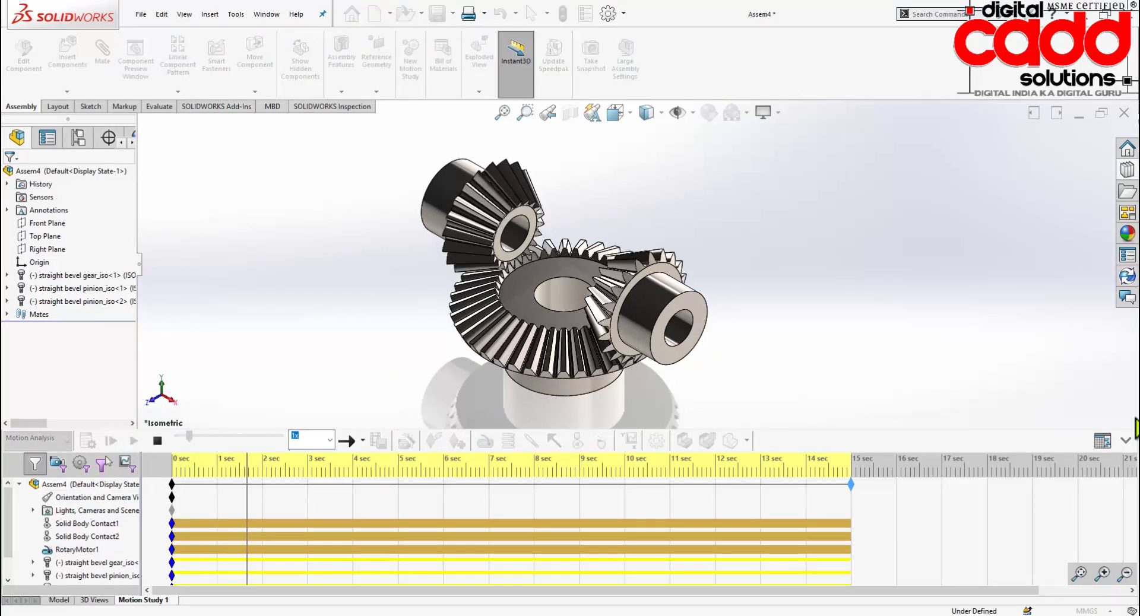
click(1126, 440)
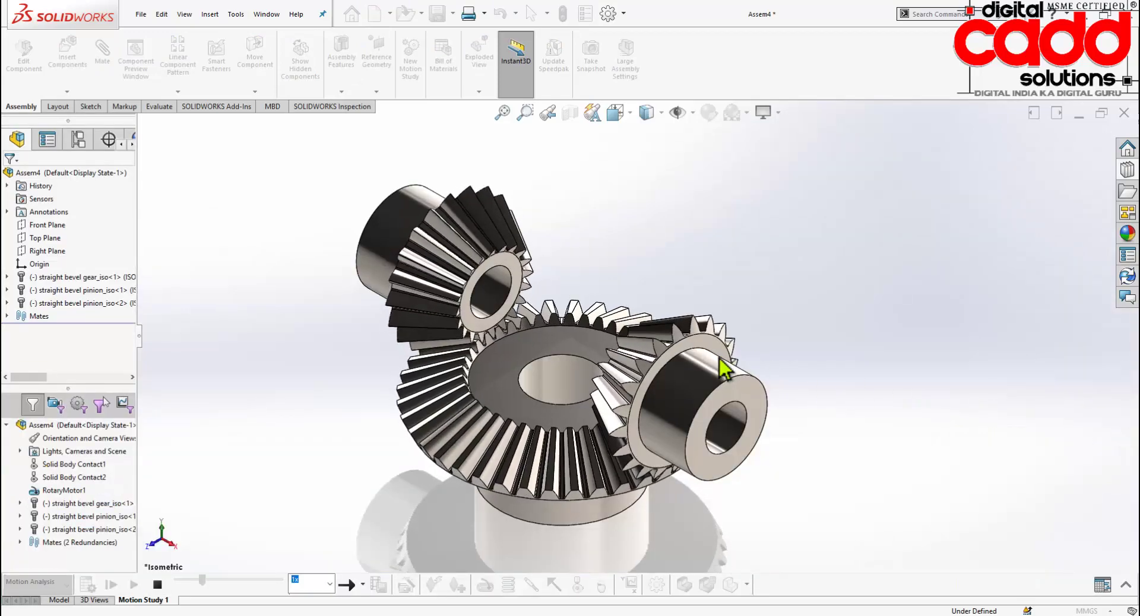
scroll(591, 535, down, 3)
mouse_move(576, 527)
middle_down()
mouse_move(541, 447)
mouse_move(553, 464)
middle_up()
scroll(484, 255, down, 5)
scroll(409, 414, down, 3)
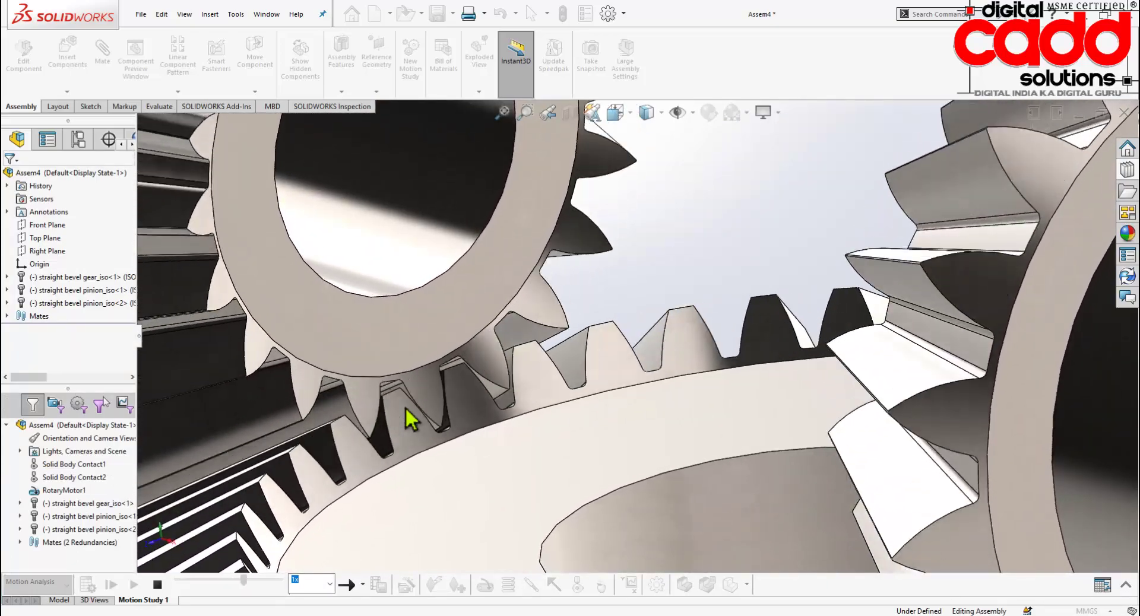
scroll(538, 379, up, 5)
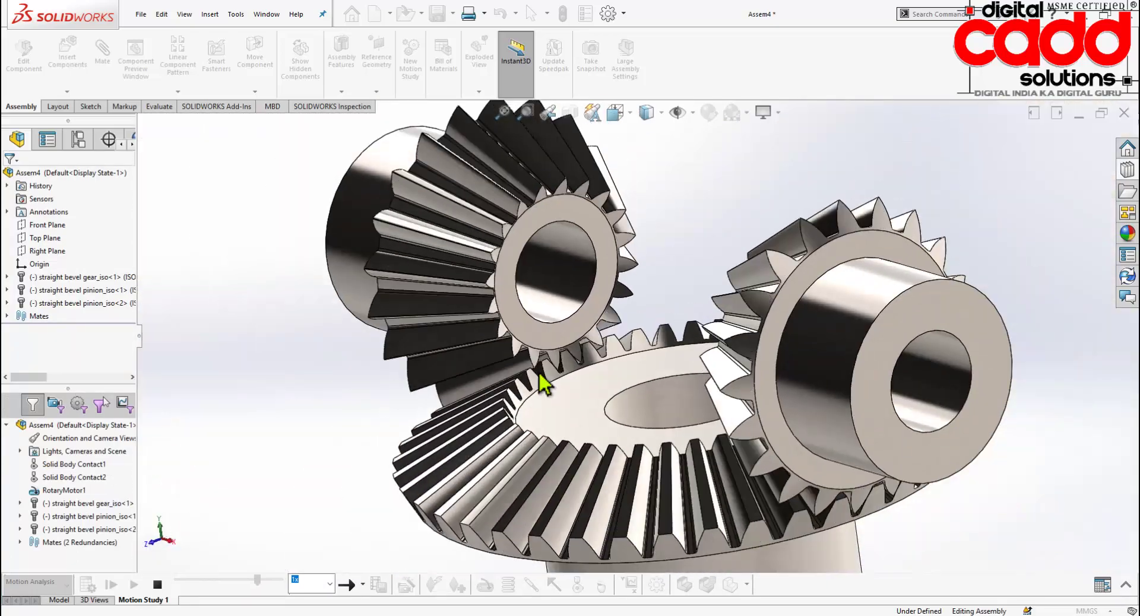
middle_drag(545, 383, 762, 240)
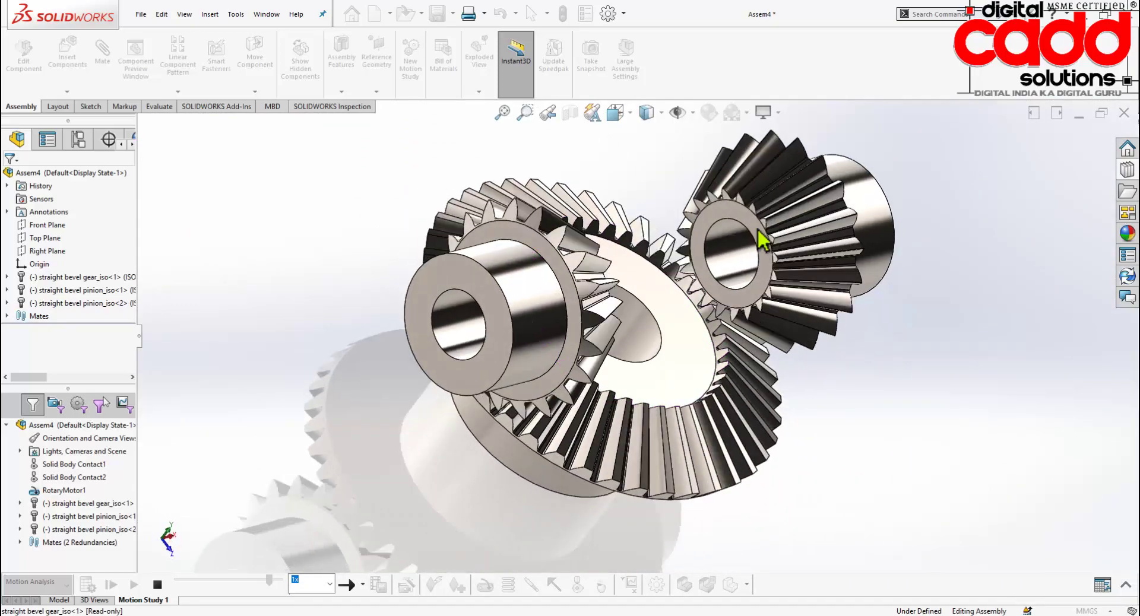
scroll(730, 267, down, 3)
scroll(665, 333, down, 3)
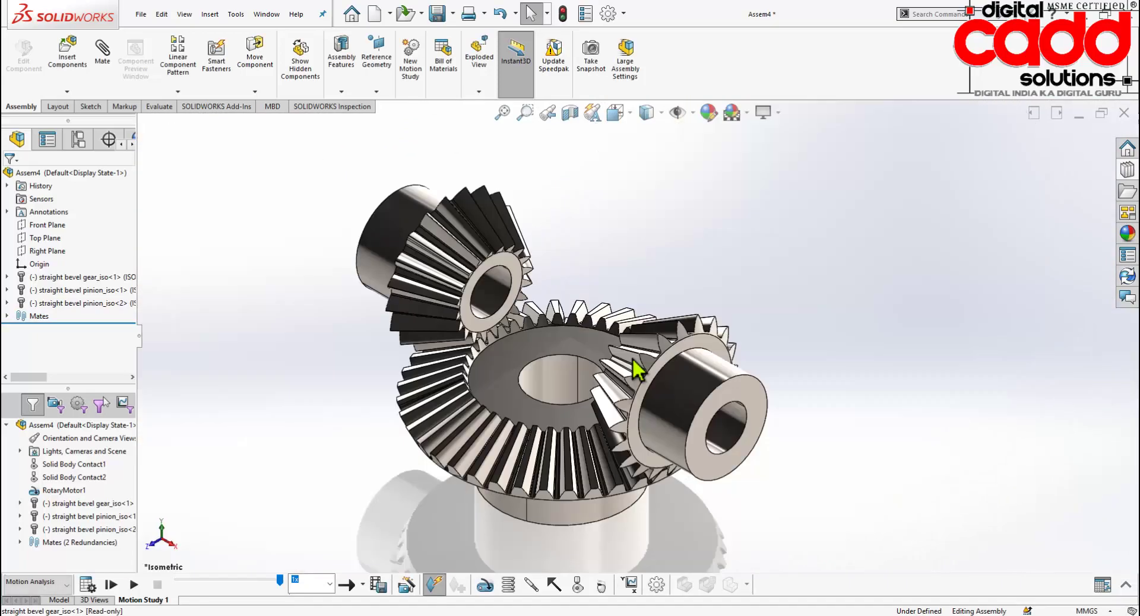
Recalculate and replay the animation, then collapse the timeline and orbit to a frontal view.
click(110, 585)
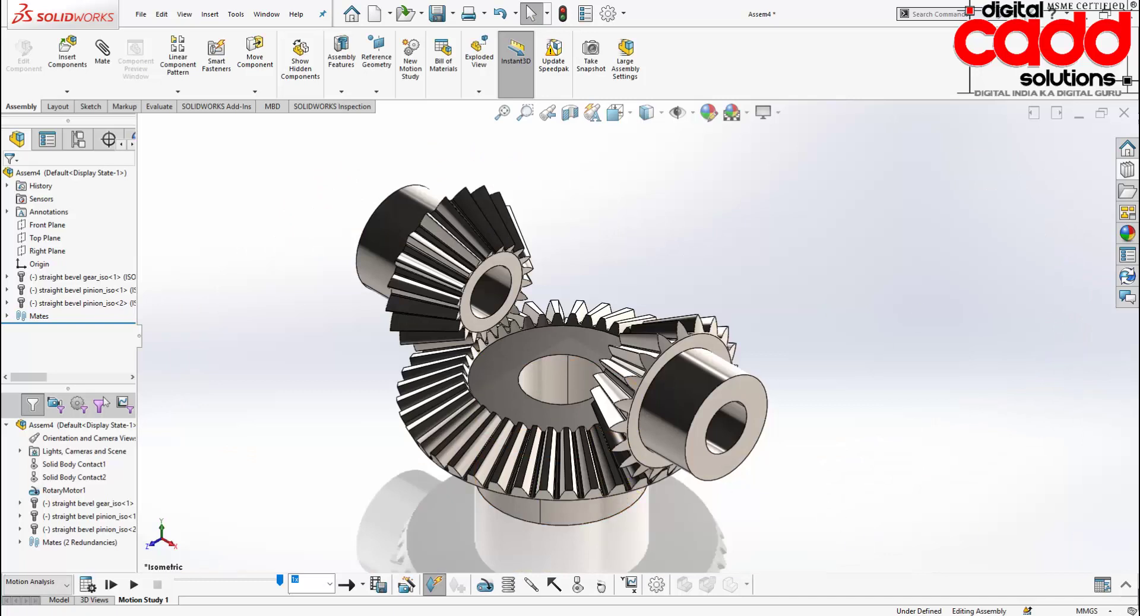
click(1123, 586)
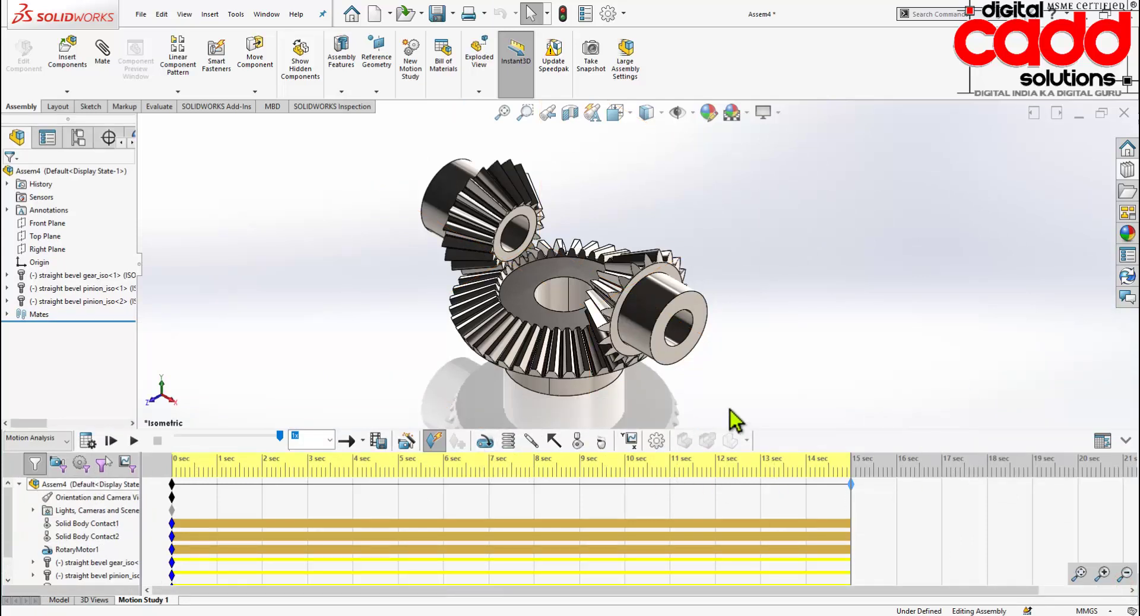
click(1125, 440)
middle_drag(573, 407, 690, 394)
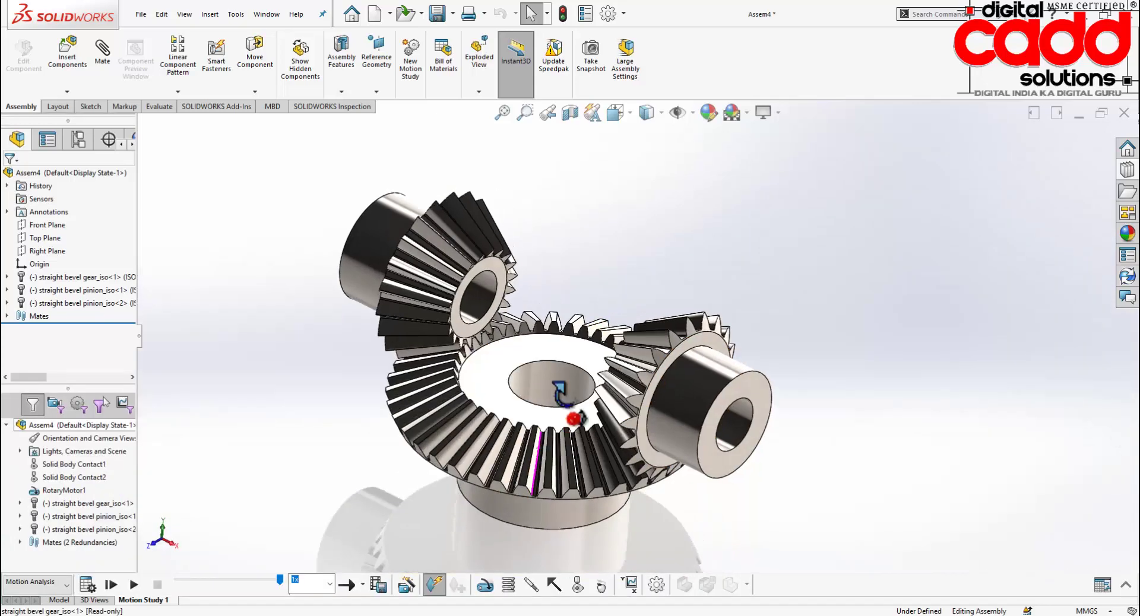
mouse_move(280, 472)
middle_down()
mouse_move(434, 411)
mouse_move(556, 407)
mouse_move(550, 450)
middle_up()
scroll(555, 407, down, 3)
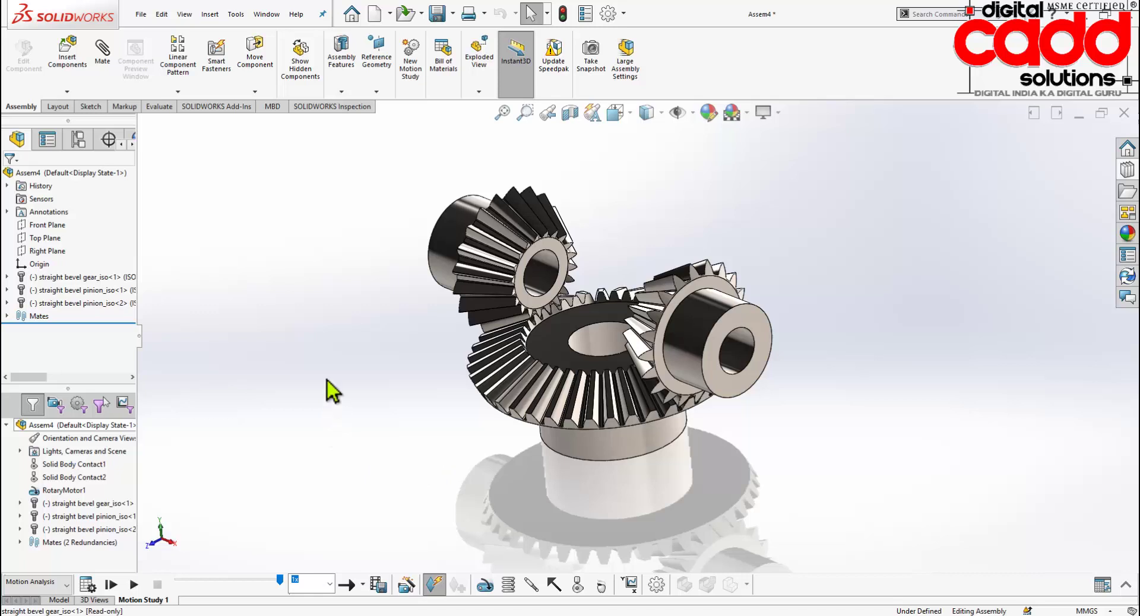
Insert a new empty part into the gear assembly and return to the isometric view.
click(76, 97)
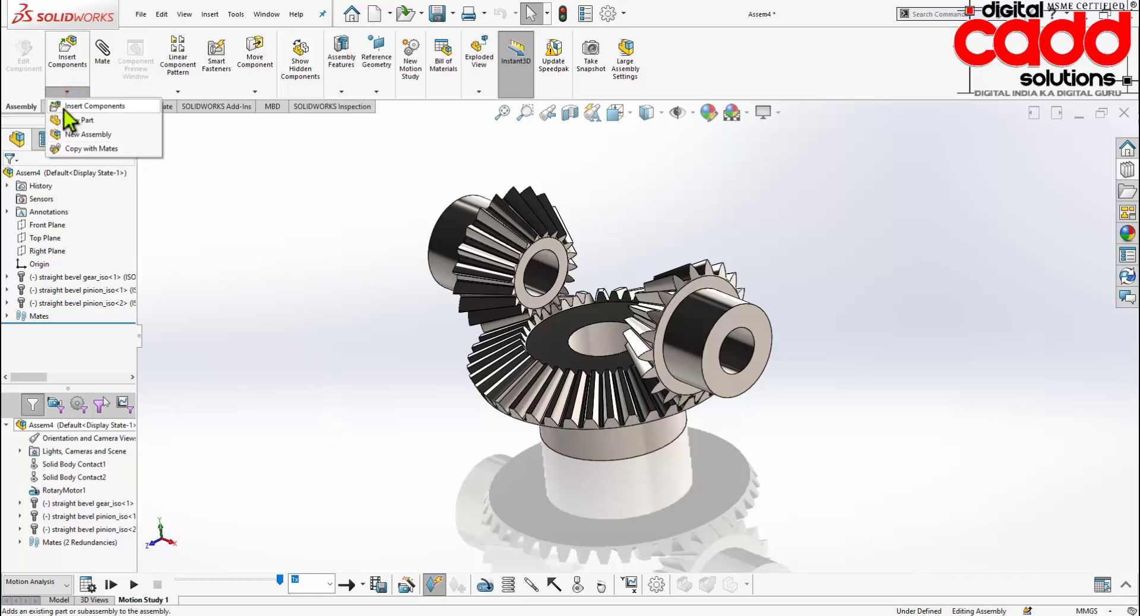
click(70, 120)
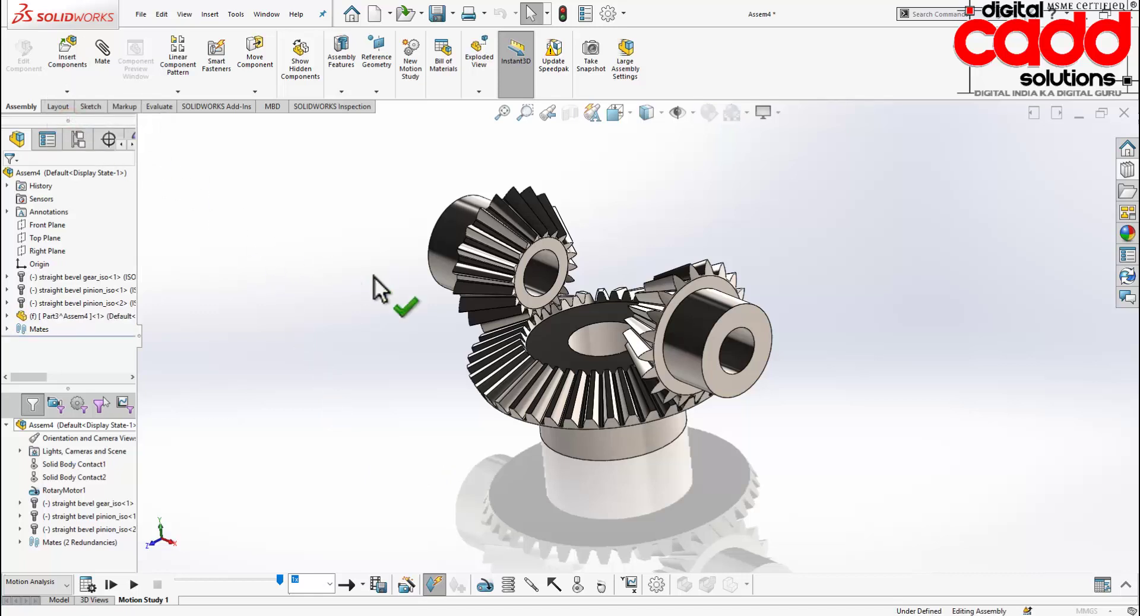
click(333, 266)
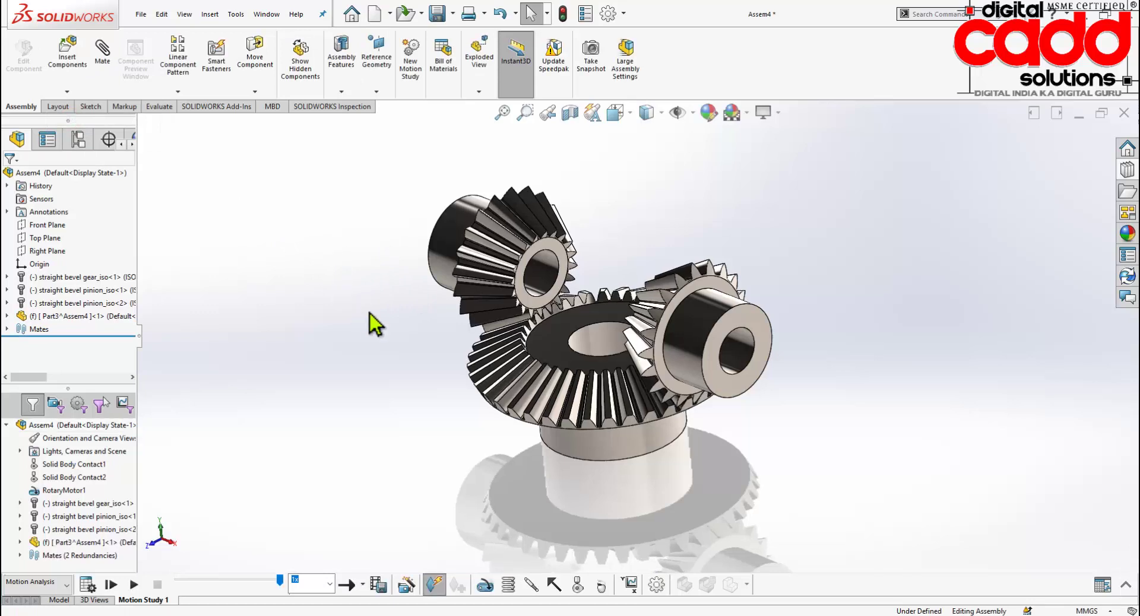
key(space)
click(1004, 474)
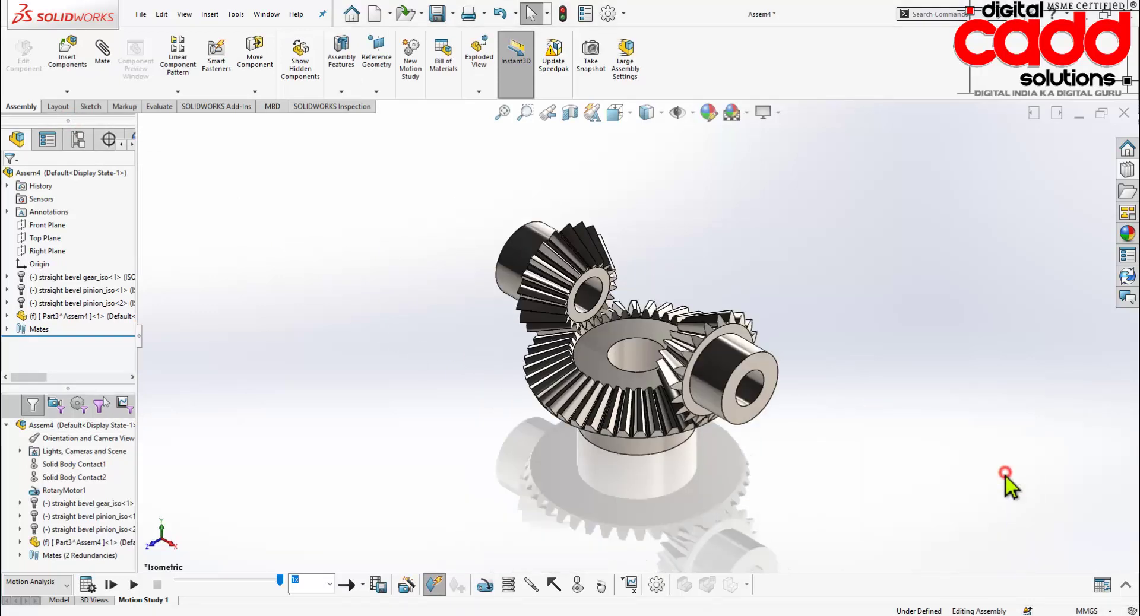
Edit Part3^Assem4 in context and select its Front Plane for sketching.
right_click(59, 322)
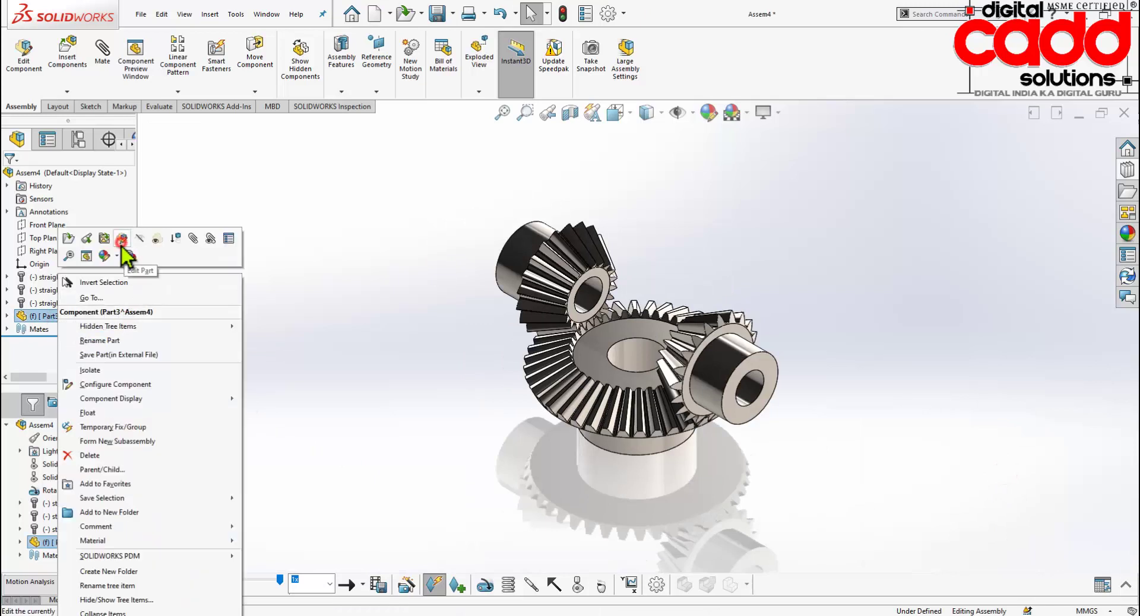
click(122, 241)
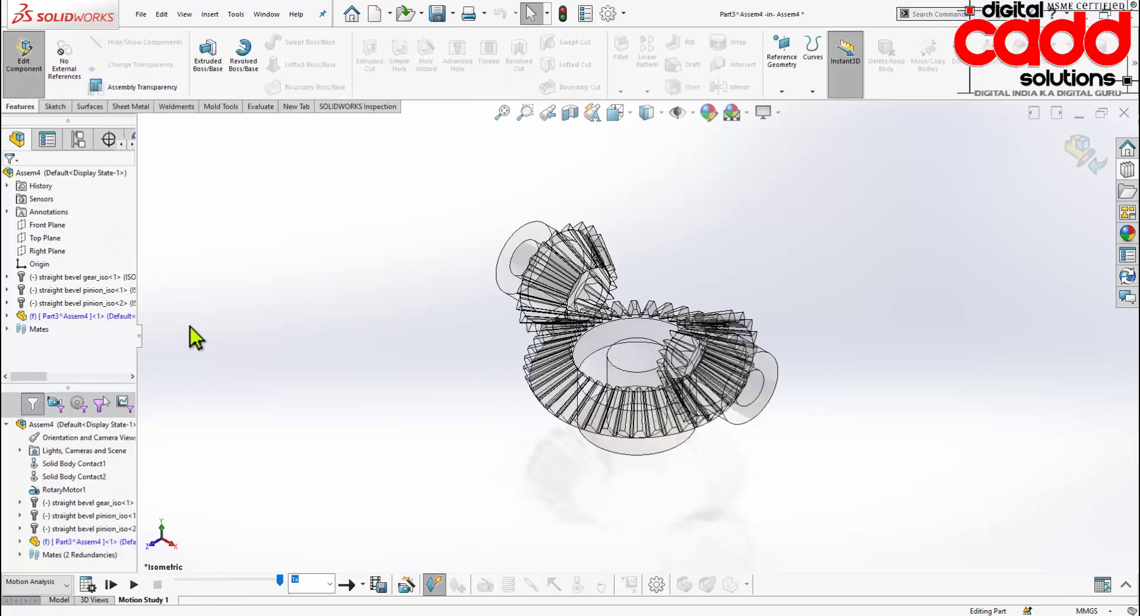
click(7, 316)
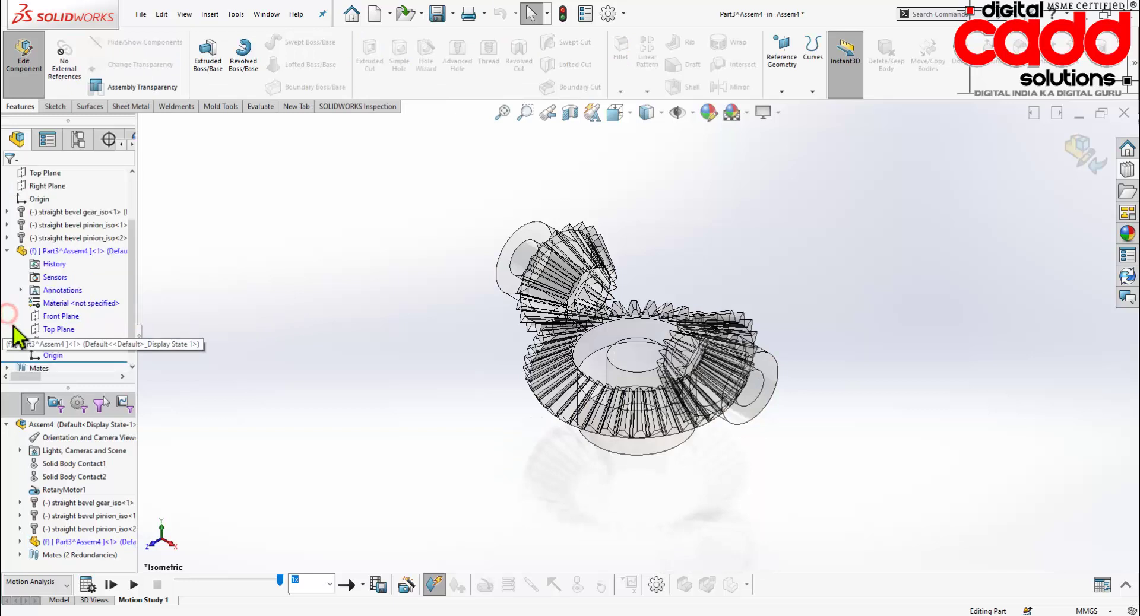
click(52, 316)
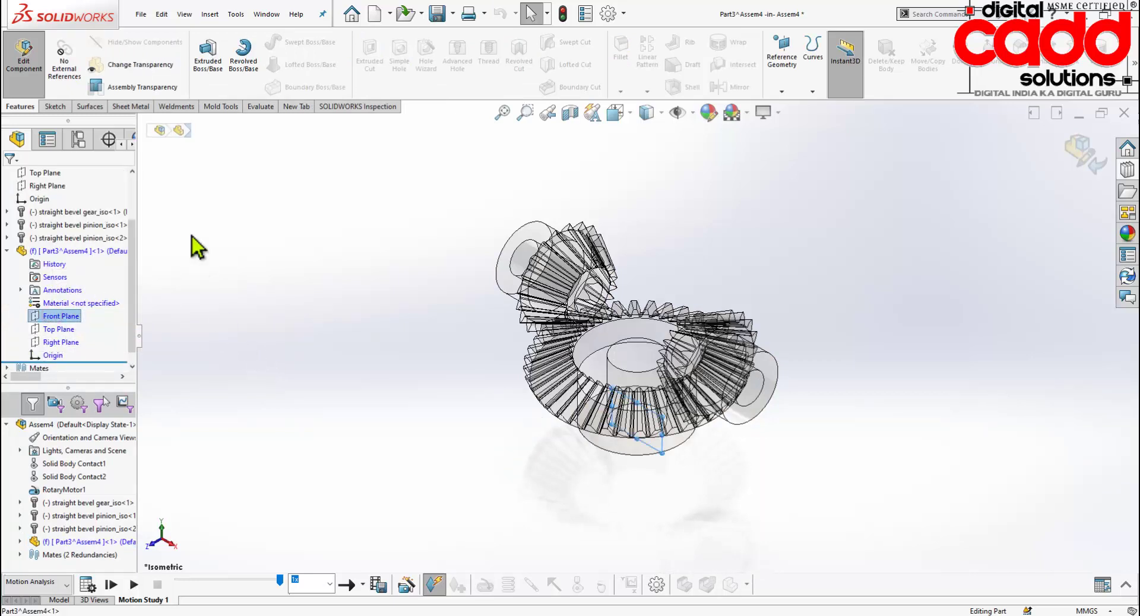
click(57, 108)
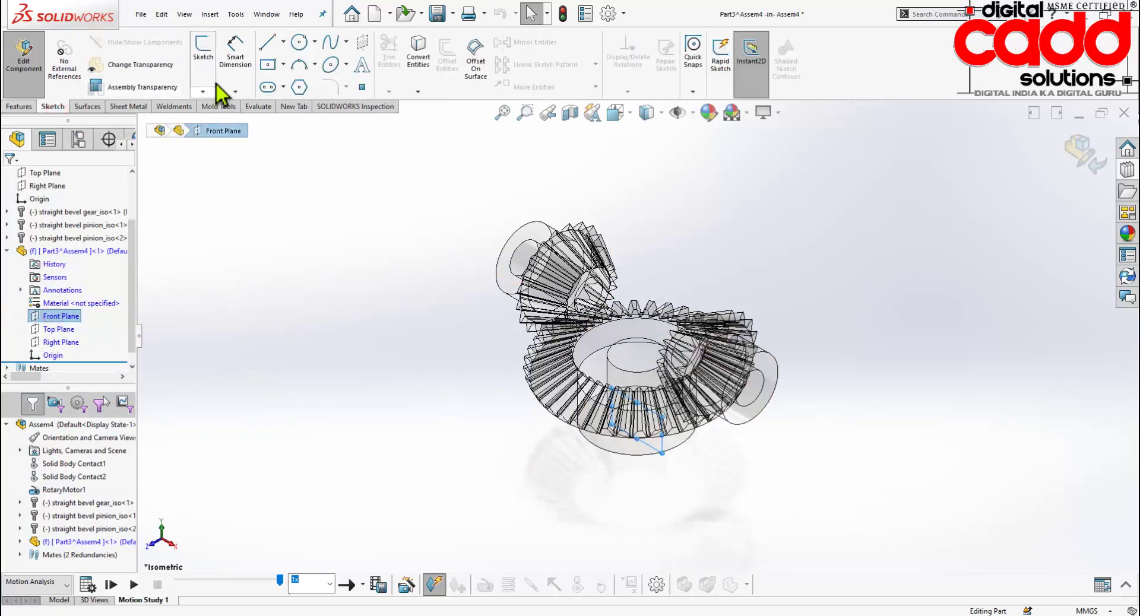
Start a sketch on the Front Plane and view it normal to the screen.
click(203, 53)
key(space)
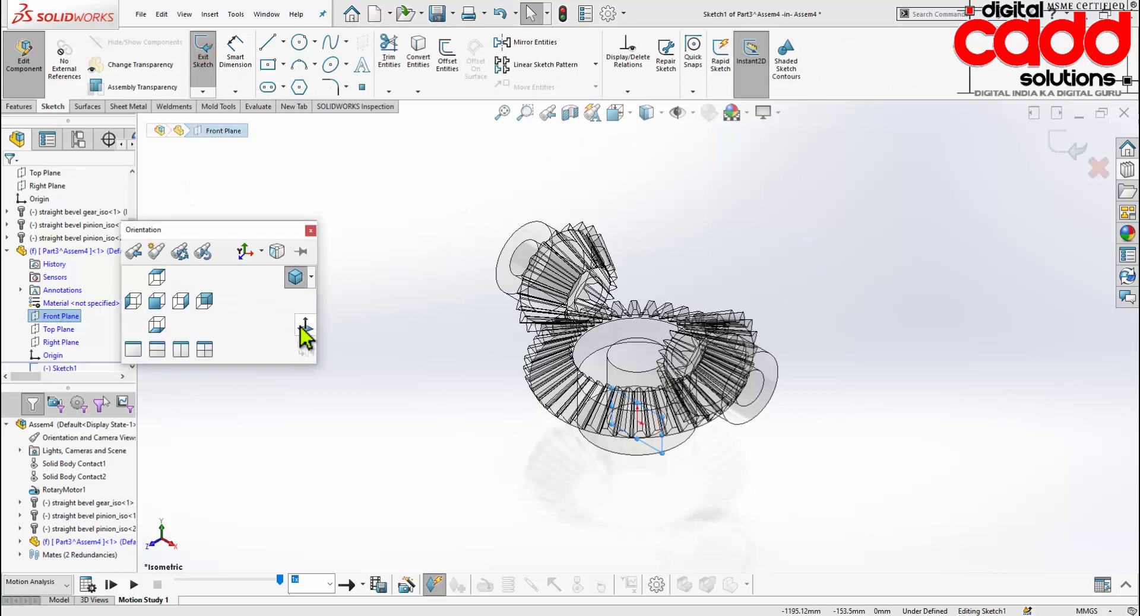
click(301, 326)
scroll(890, 439, up, 3)
scroll(766, 392, down, 2)
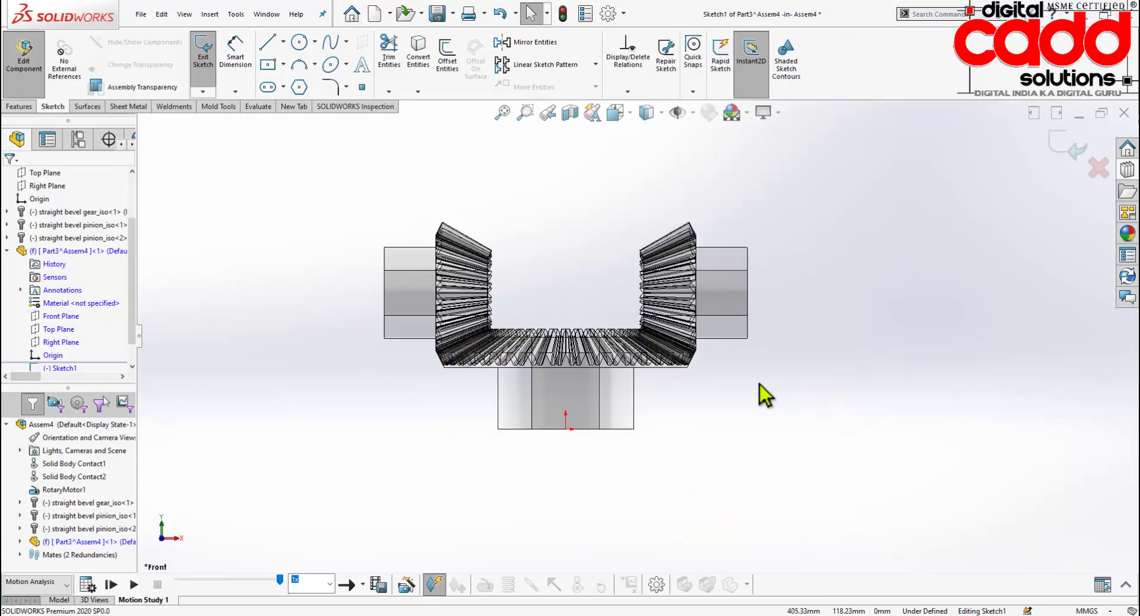
scroll(599, 291, down, 2)
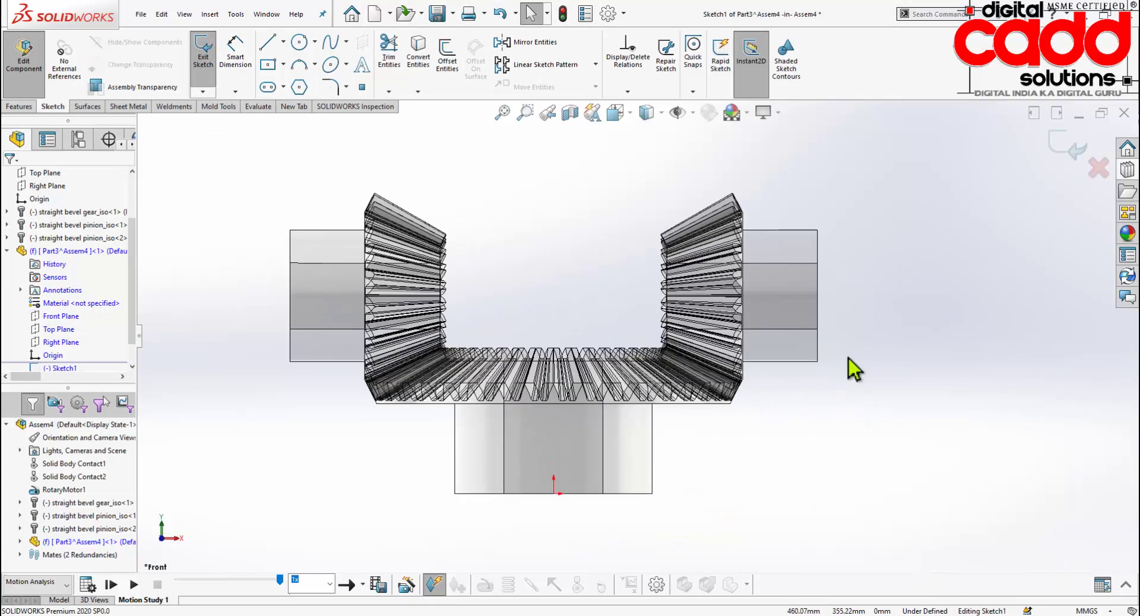
Draw an infinite vertical centreline through the gear centre.
click(283, 42)
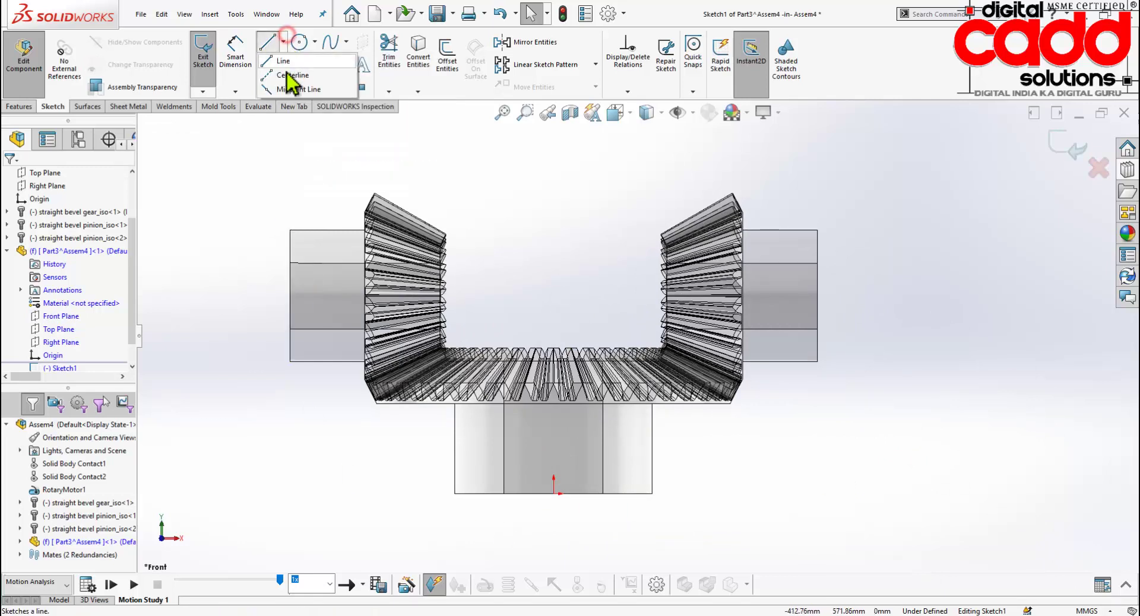
click(285, 73)
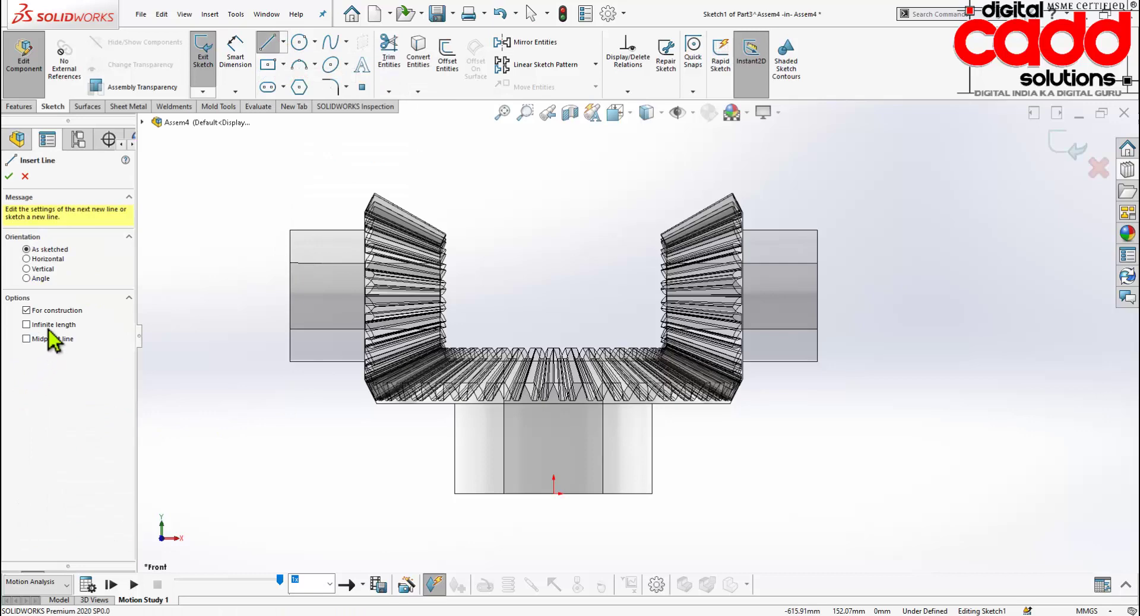
click(47, 325)
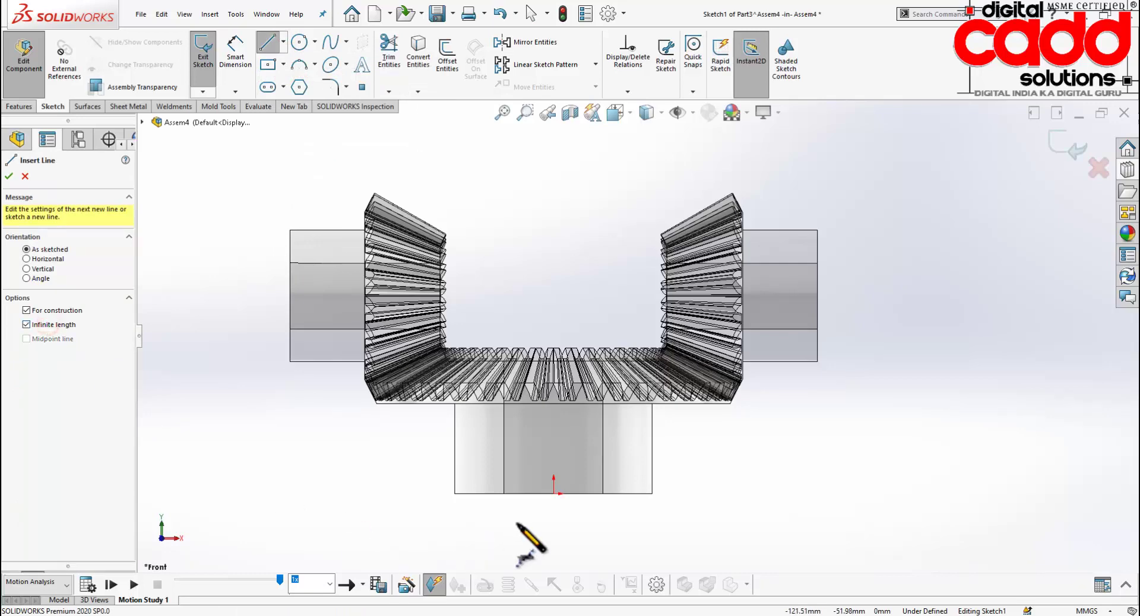
click(555, 494)
click(563, 525)
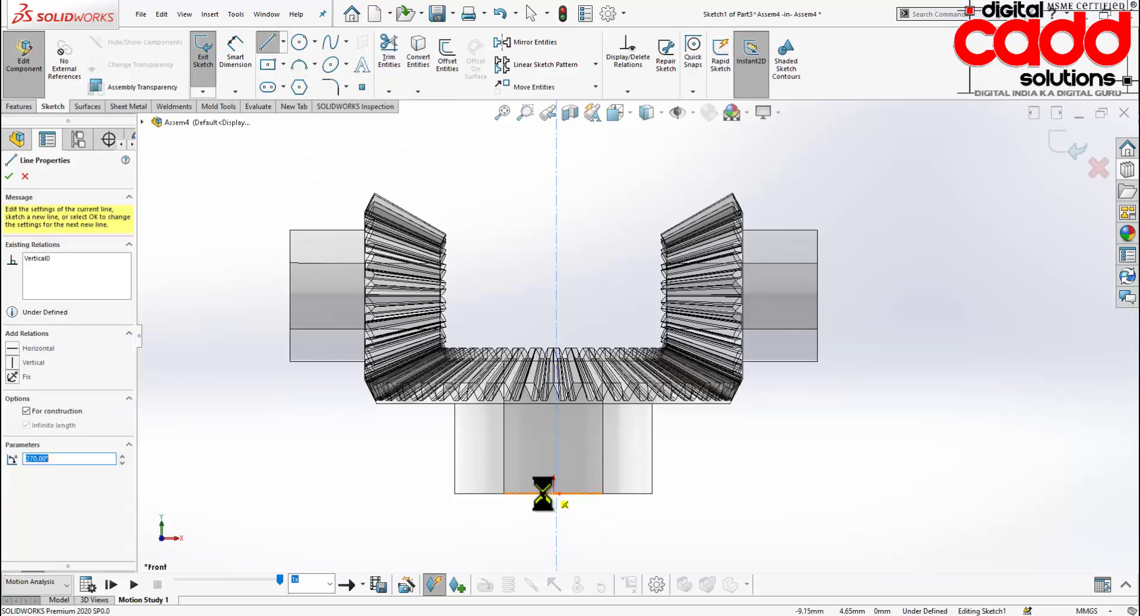
key(Escape)
scroll(576, 545, down, 3)
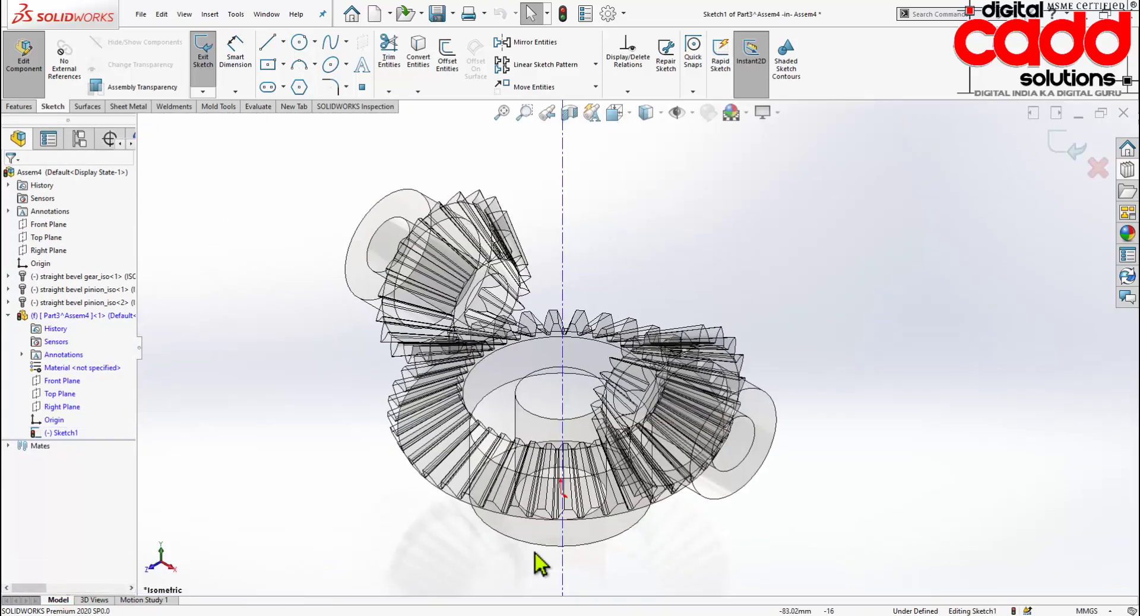
In front view, constrain the vertical centreline to pass through the origin.
key(space)
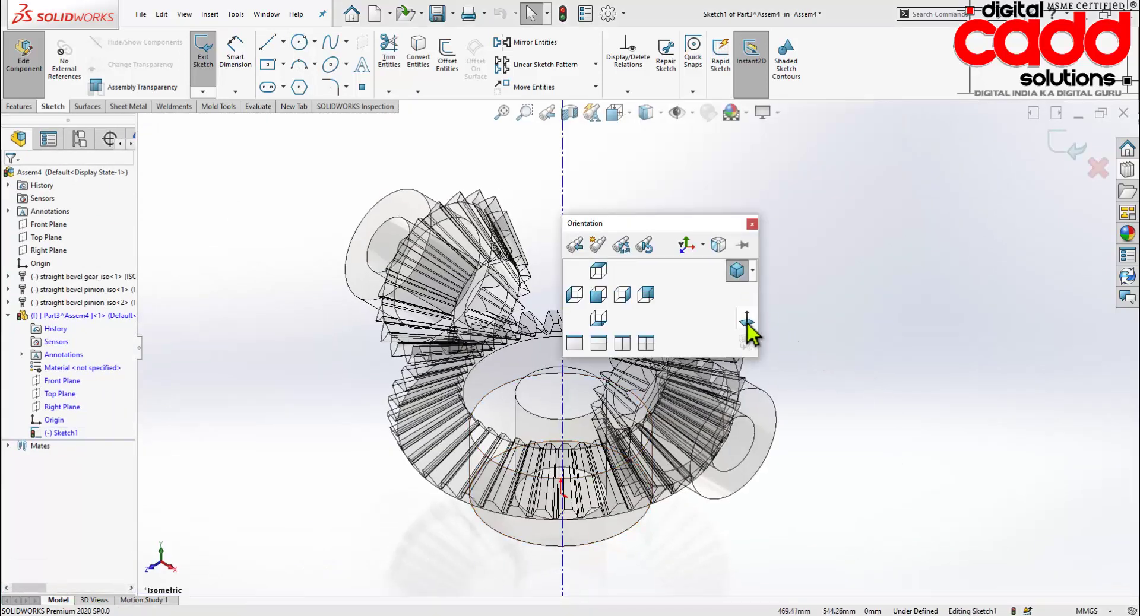
click(747, 321)
scroll(537, 536, down, 4)
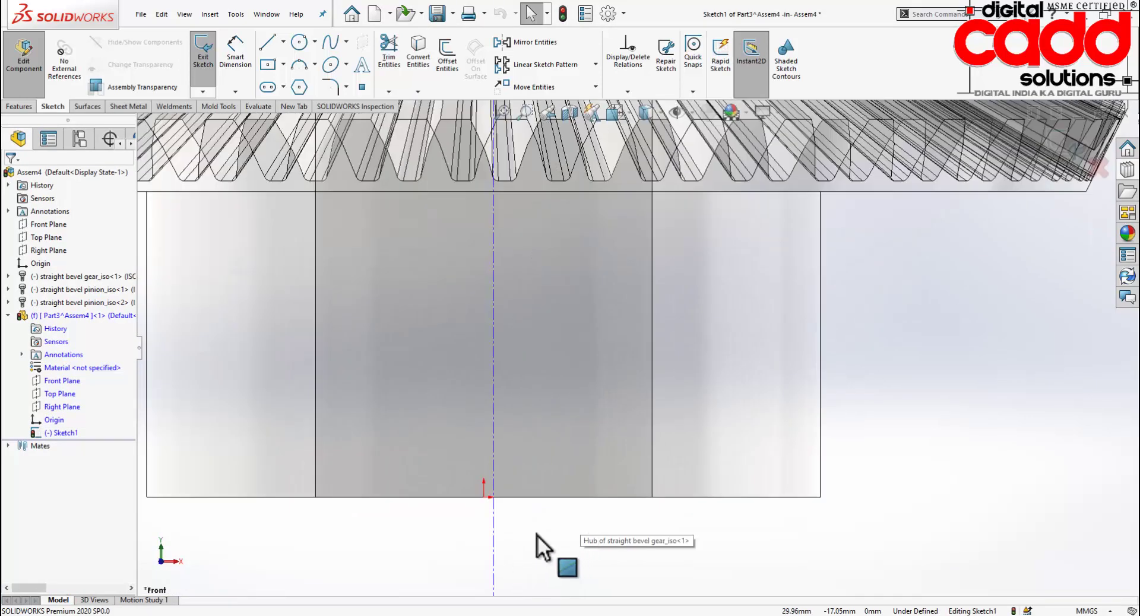
click(493, 516)
ctrl+click(485, 498)
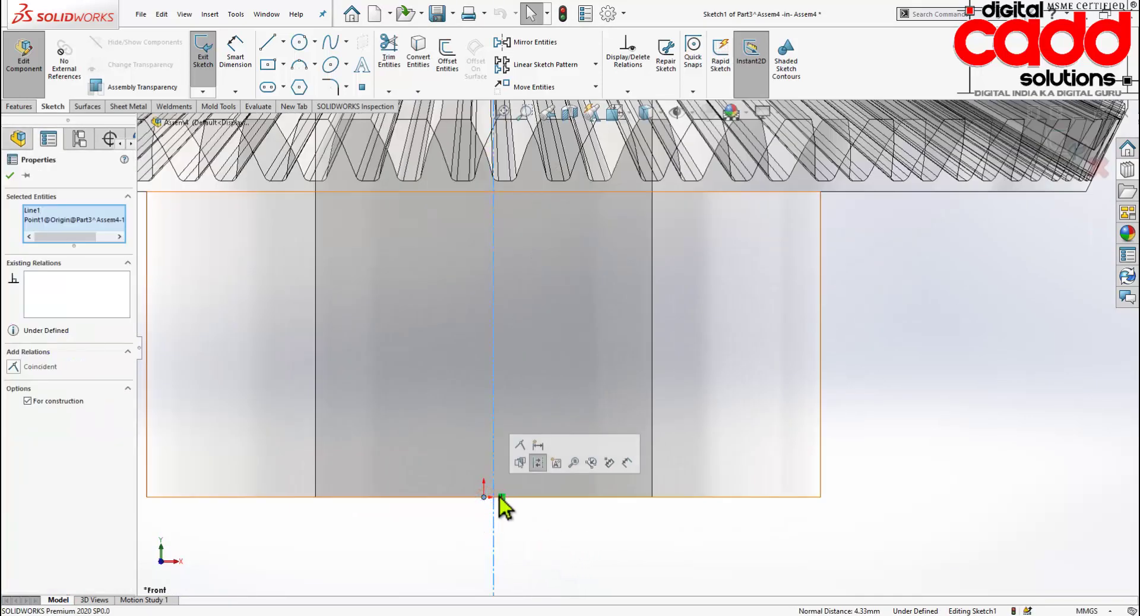
click(522, 461)
click(552, 505)
scroll(553, 505, up, 6)
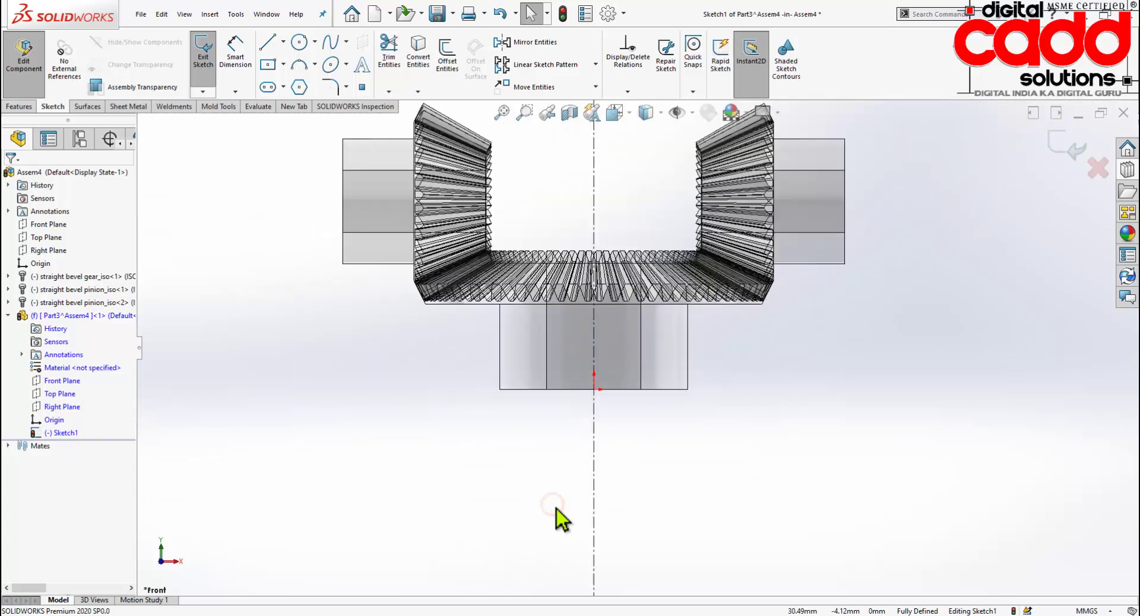
scroll(707, 222, down, 2)
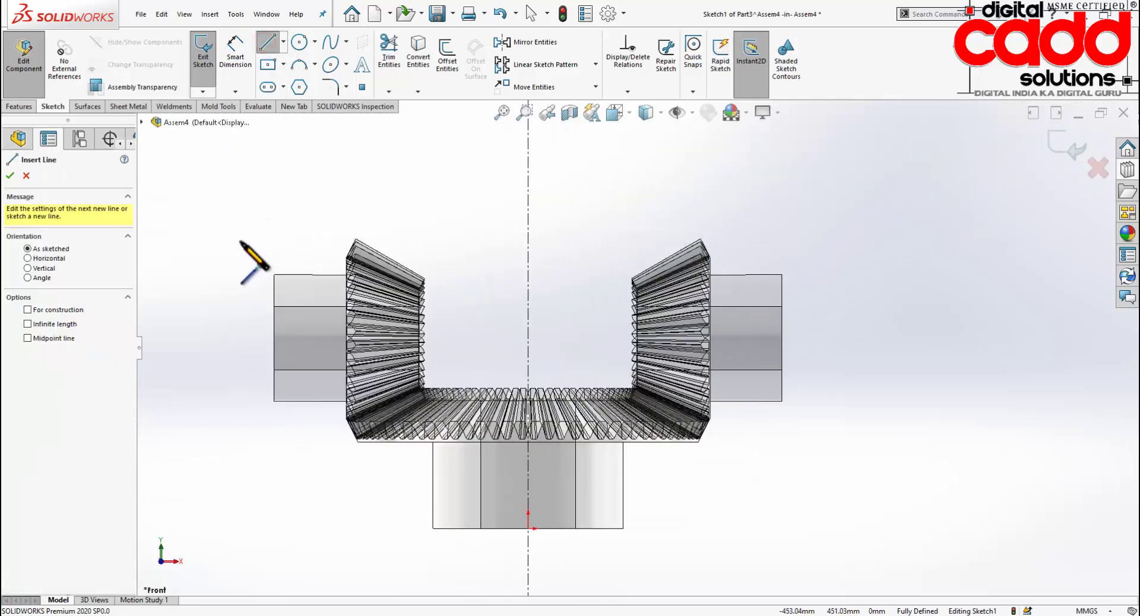
Draw the closed double-U housing outline around the gears with connected lines.
click(268, 218)
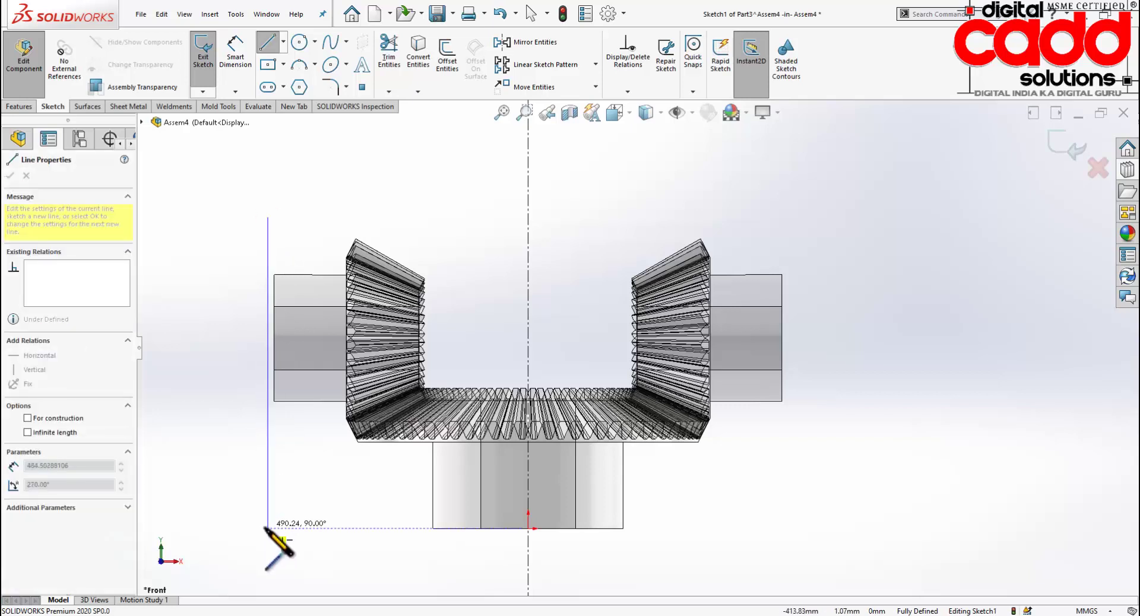
click(268, 565)
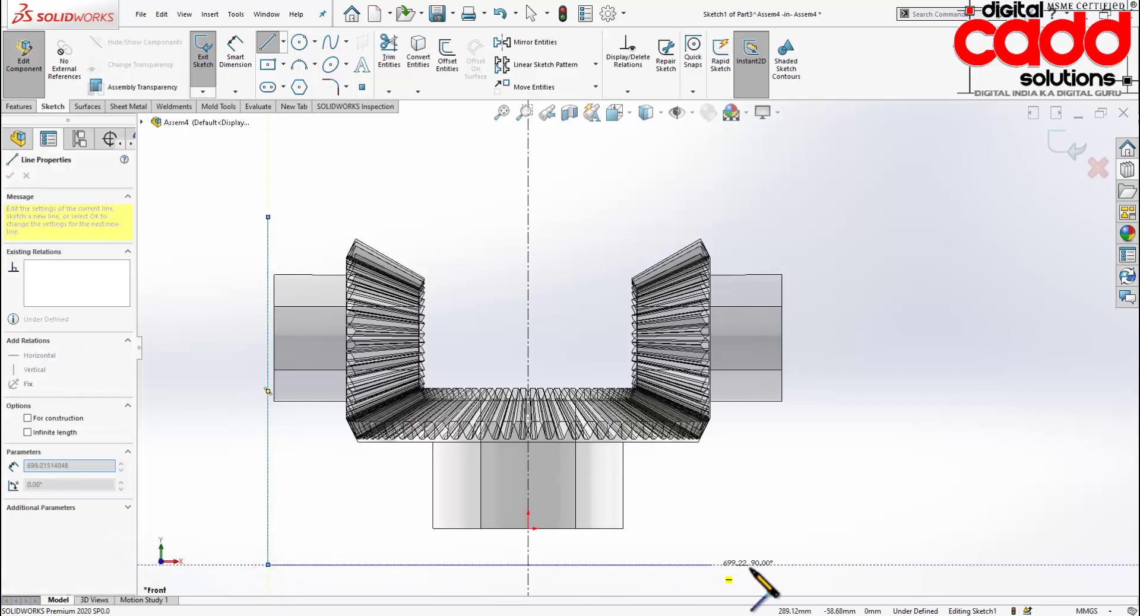
click(804, 565)
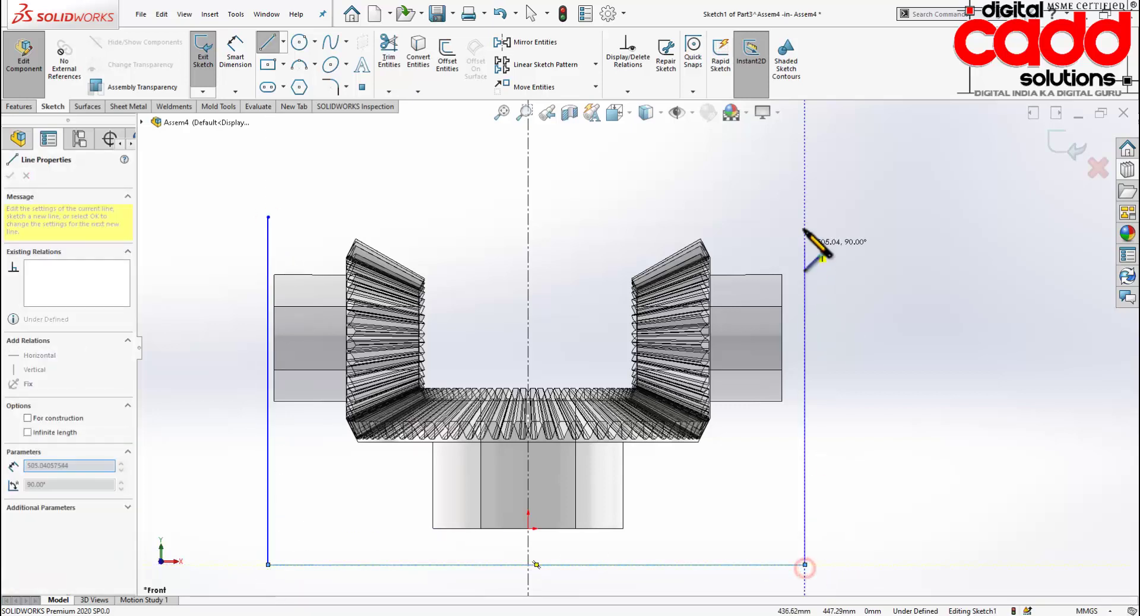
click(805, 217)
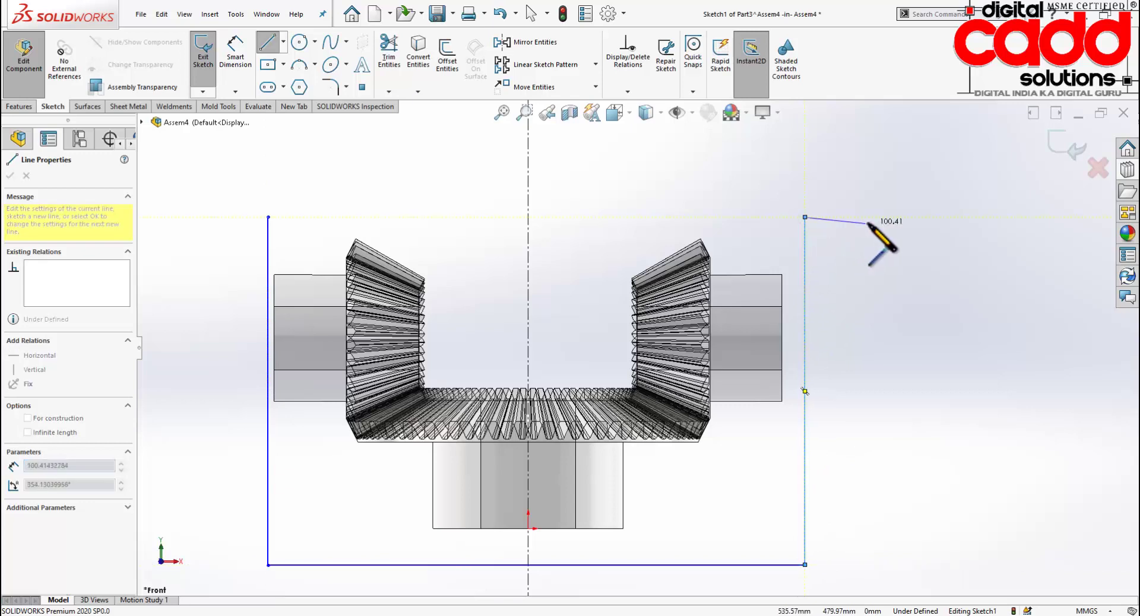
click(876, 218)
key(z)
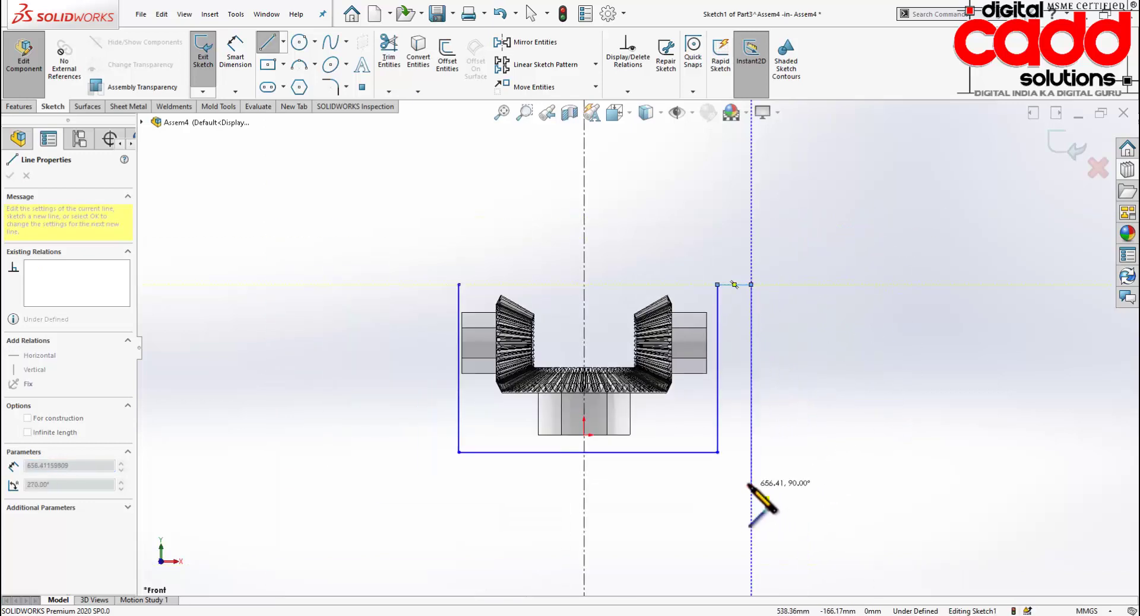
click(751, 485)
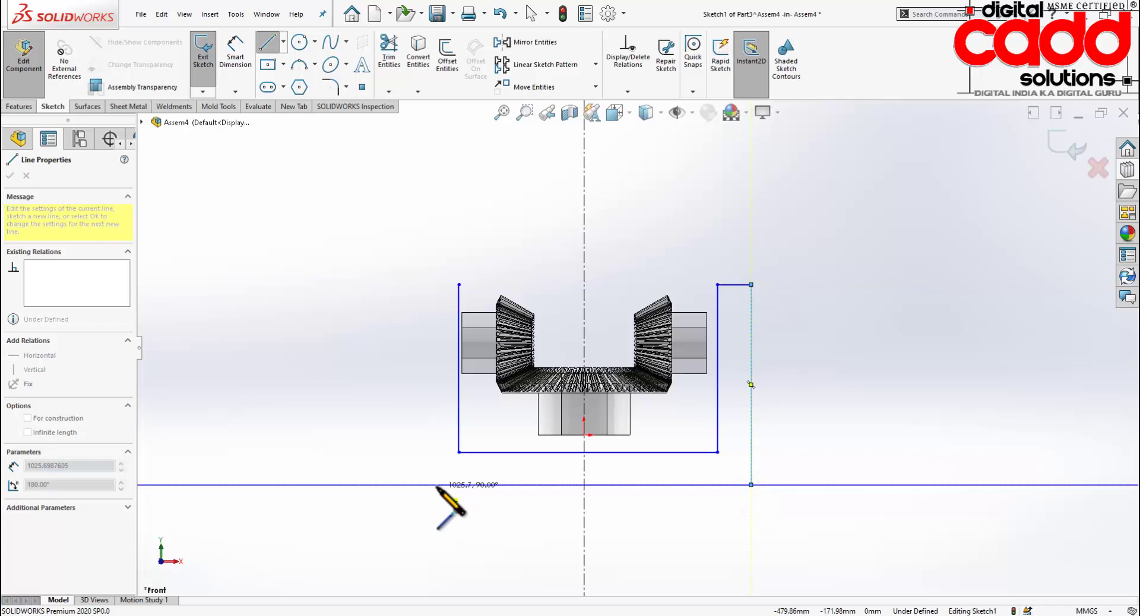
click(419, 485)
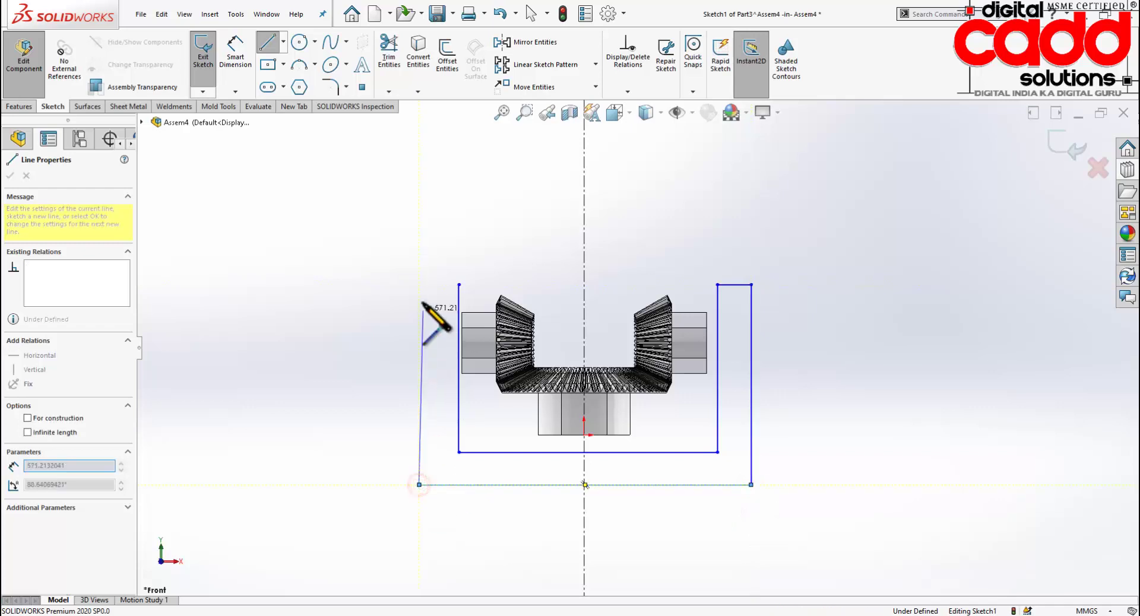
click(420, 285)
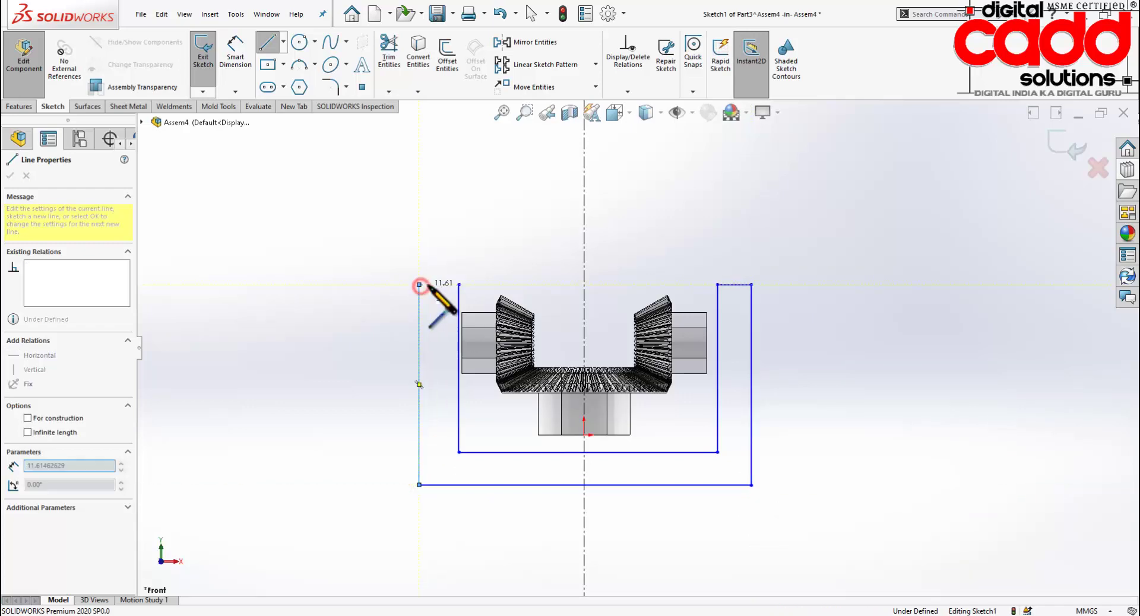
click(459, 285)
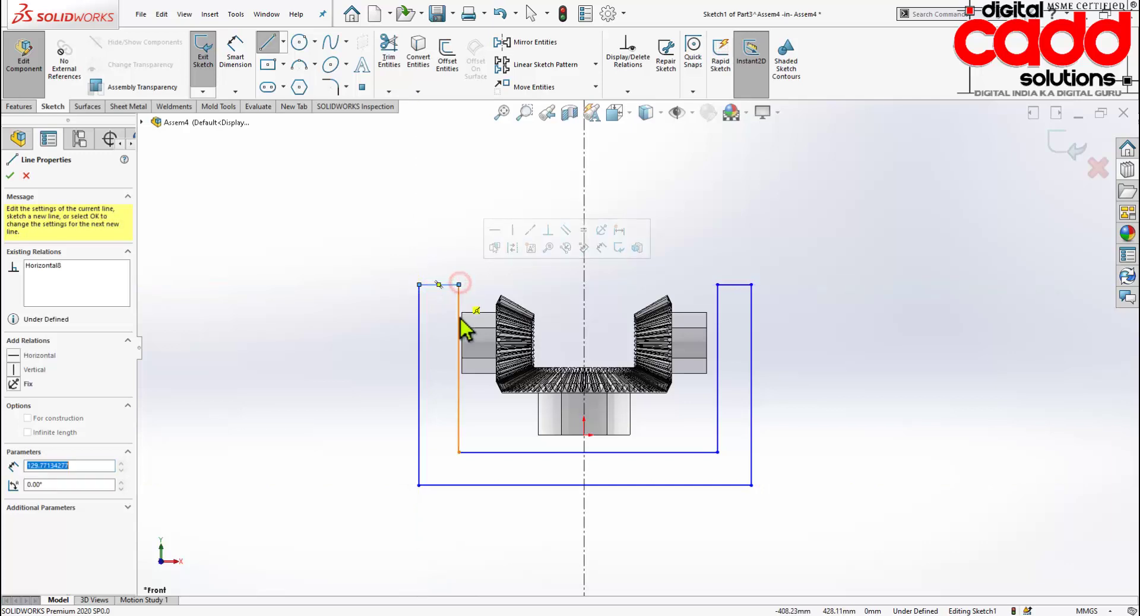
key(Escape)
key(Escape)
Make the outer and inner side pairs symmetric about the centreline.
scroll(600, 460, up, 1)
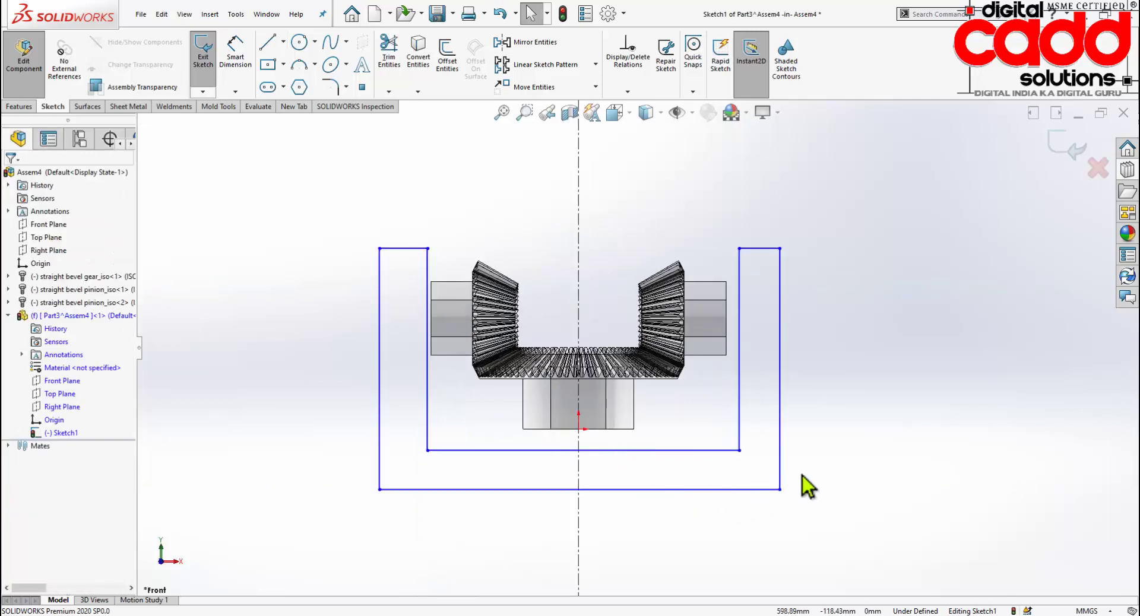
drag(805, 470, 353, 475)
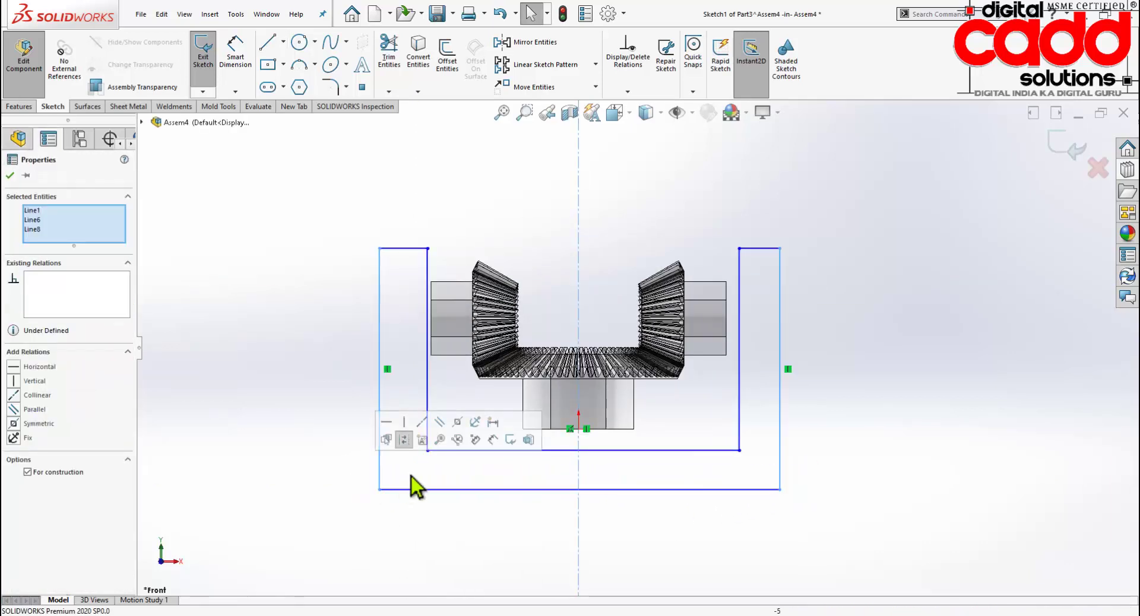
click(460, 420)
click(675, 545)
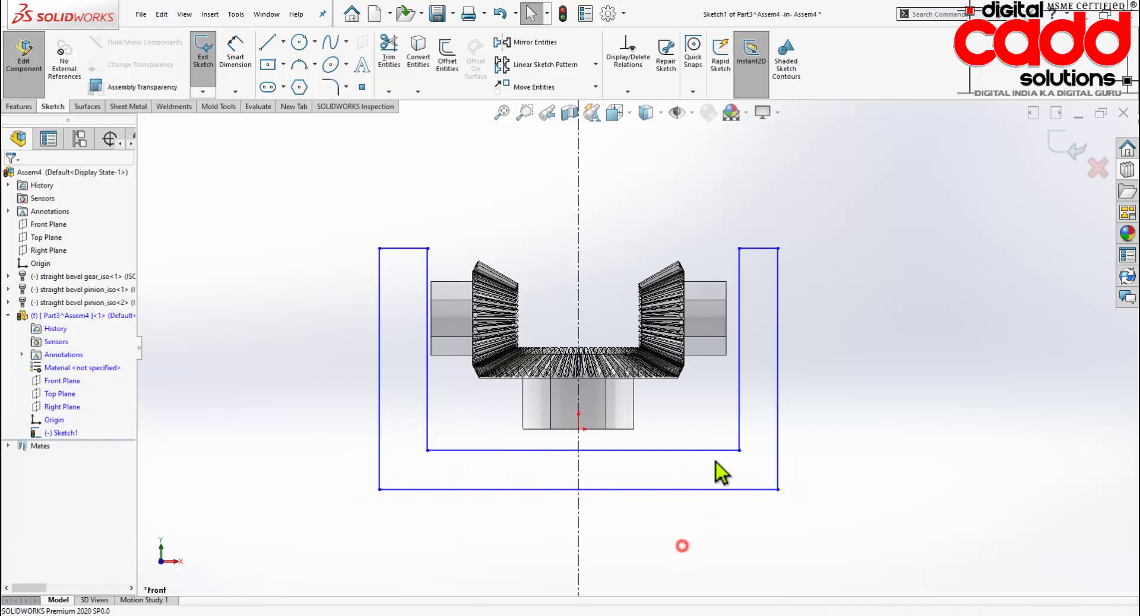
click(739, 425)
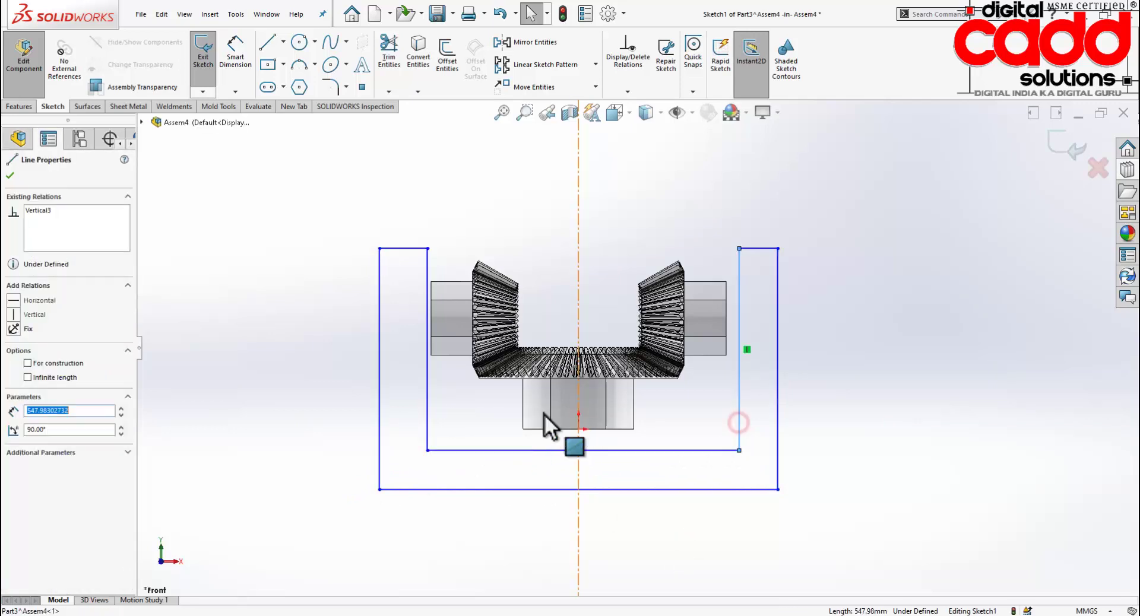
ctrl+click(427, 415)
ctrl+click(578, 476)
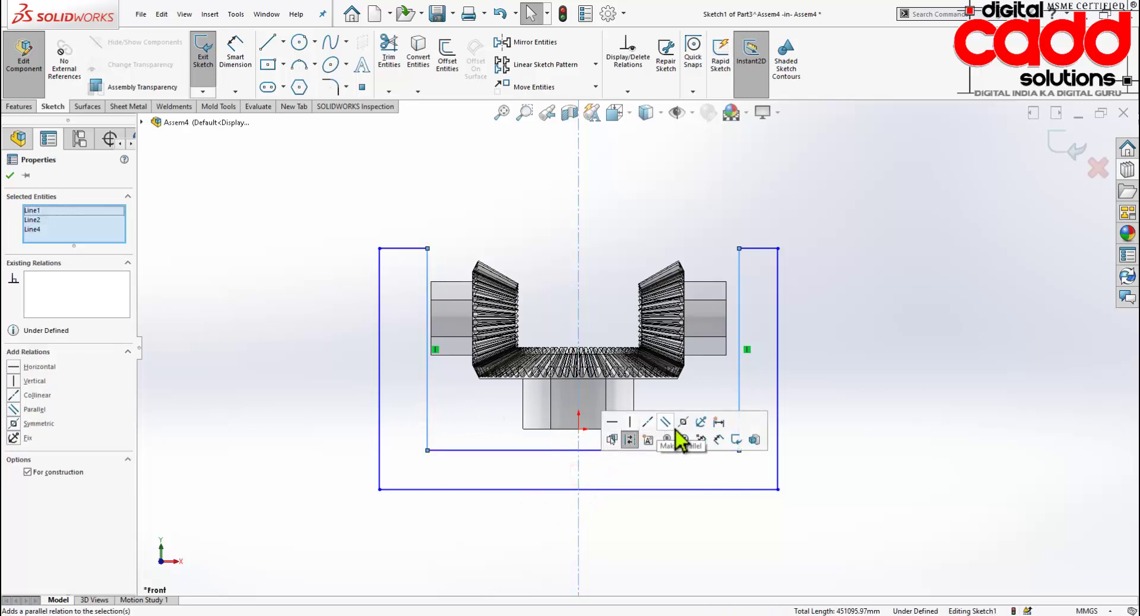
click(683, 422)
click(925, 355)
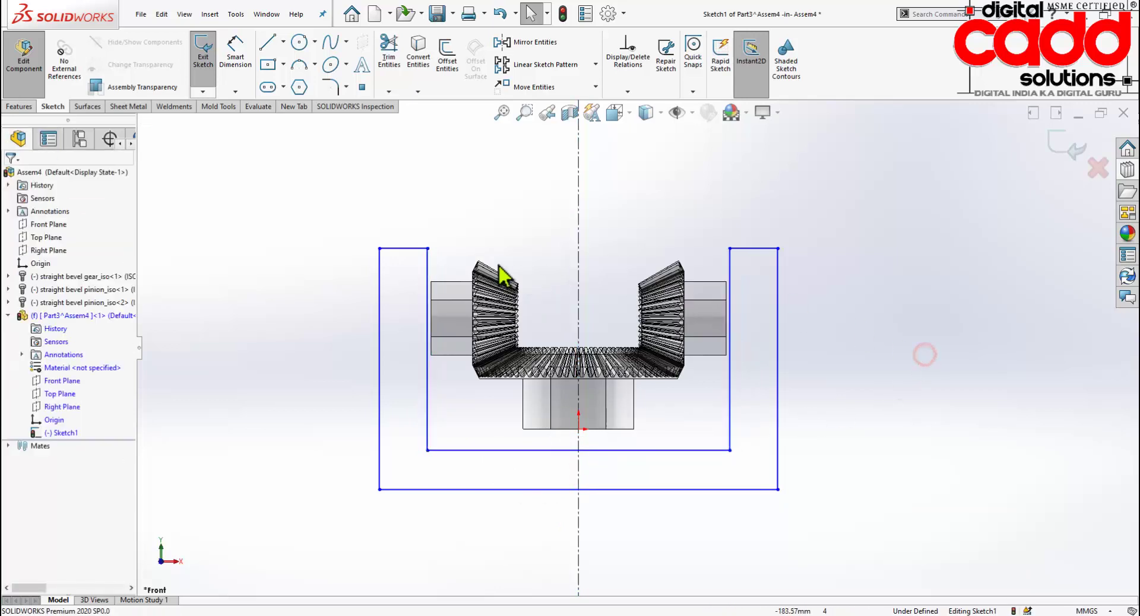
click(421, 248)
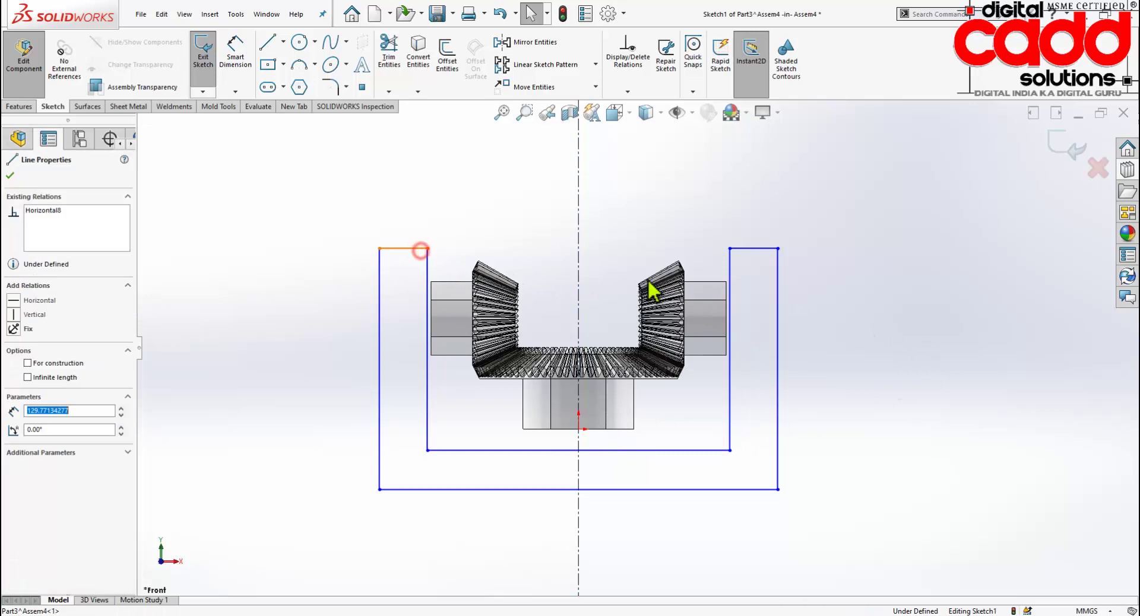
Make the two short top segments collinear.
ctrl+click(759, 249)
click(822, 198)
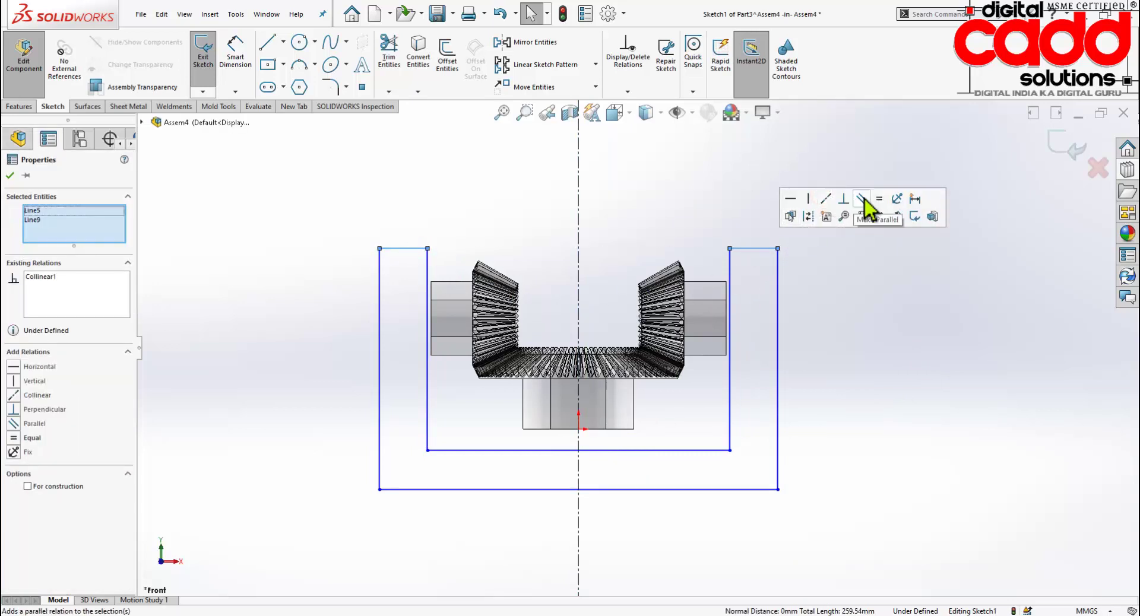
click(900, 283)
Dimension the outline's overall width between the outer sides as 1200 mm.
click(236, 74)
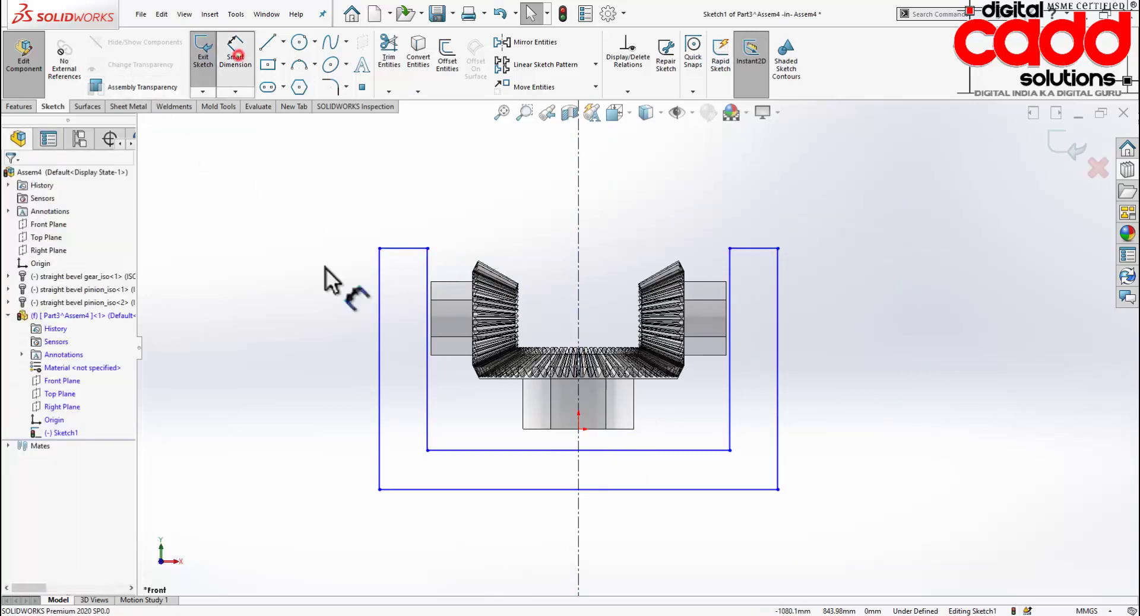
click(377, 442)
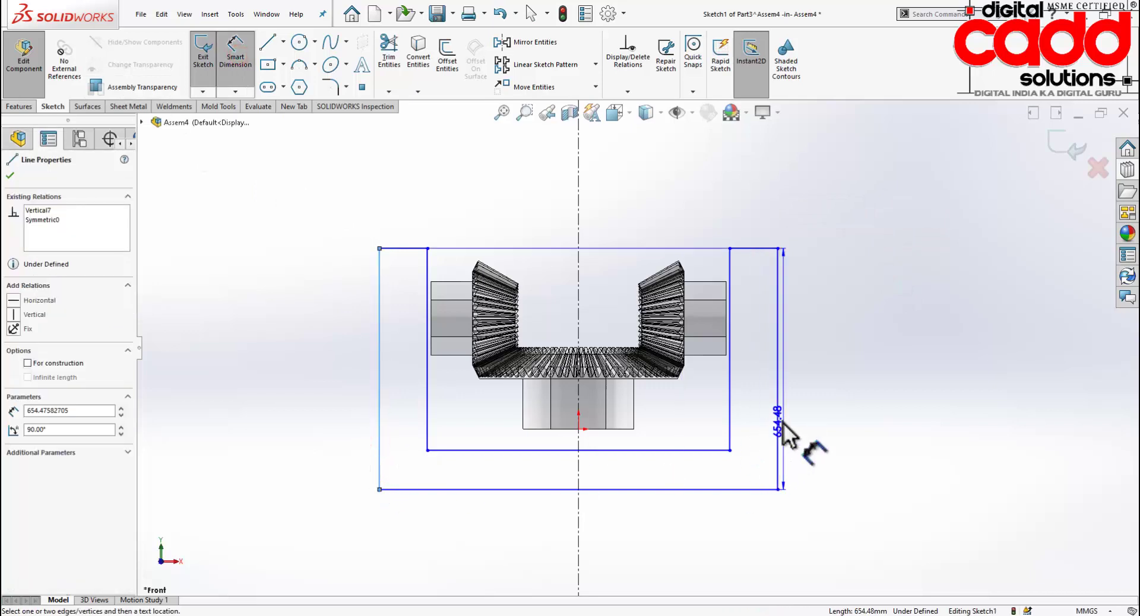
click(778, 425)
click(654, 538)
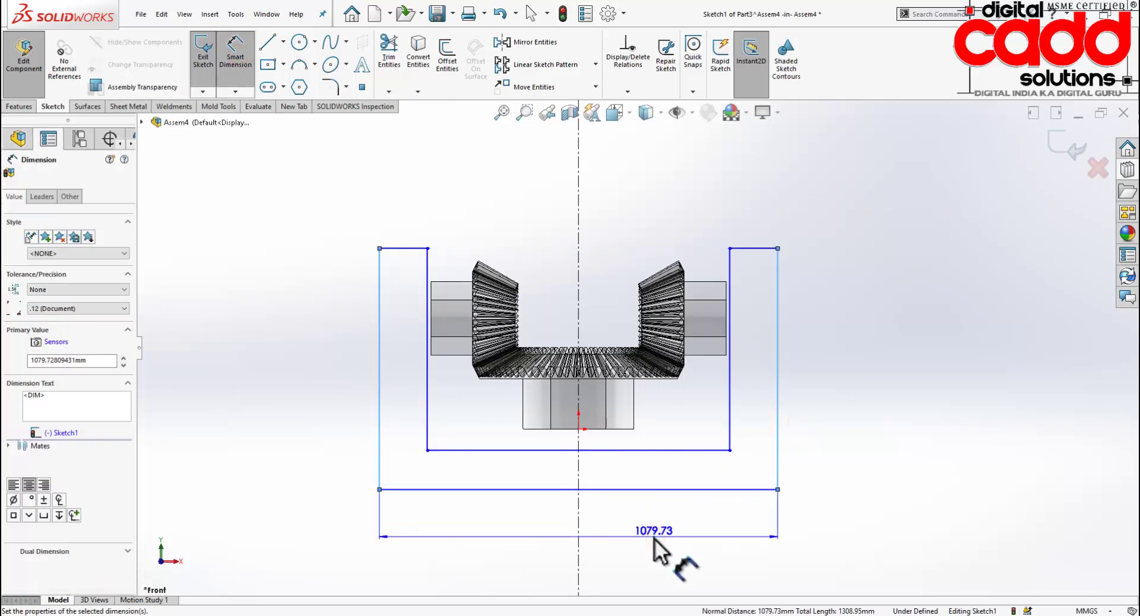
text(1200)
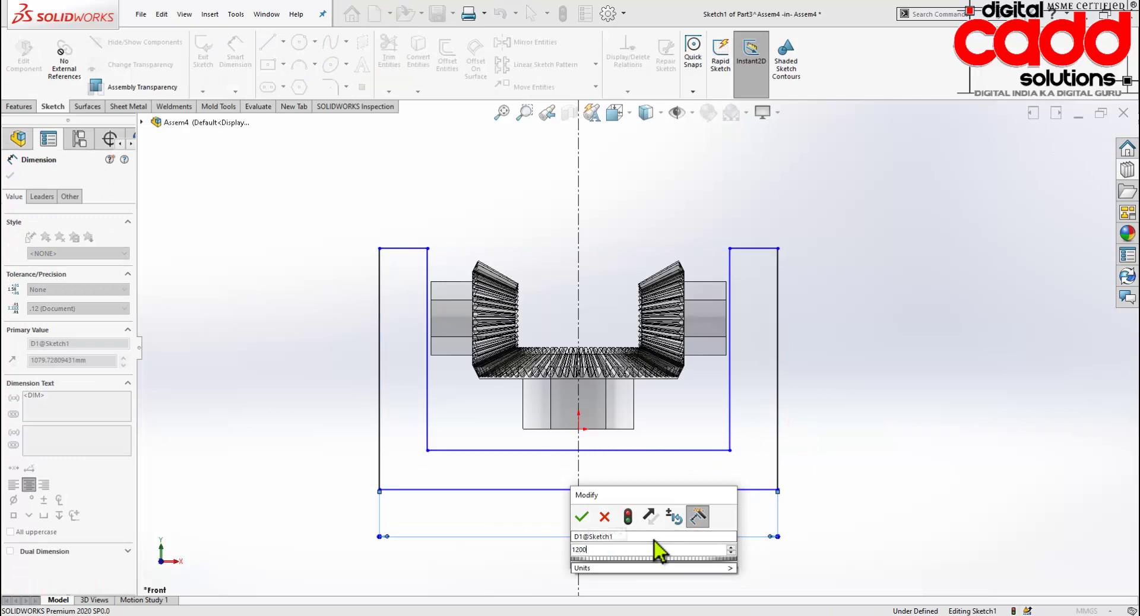
key(Return)
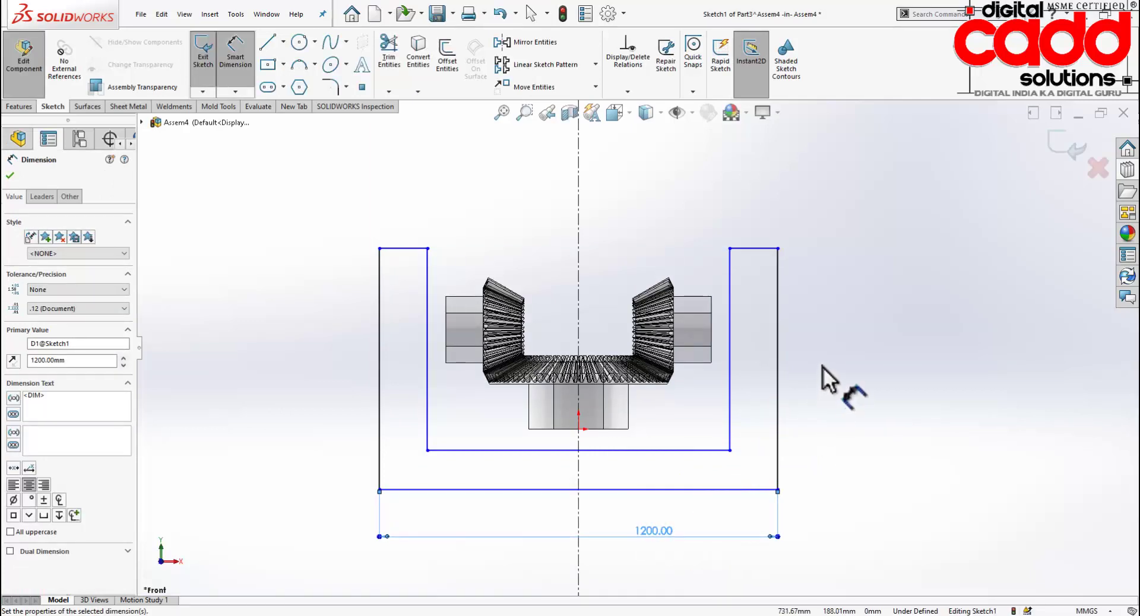
key(Escape)
key(Escape)
scroll(504, 365, down, 3)
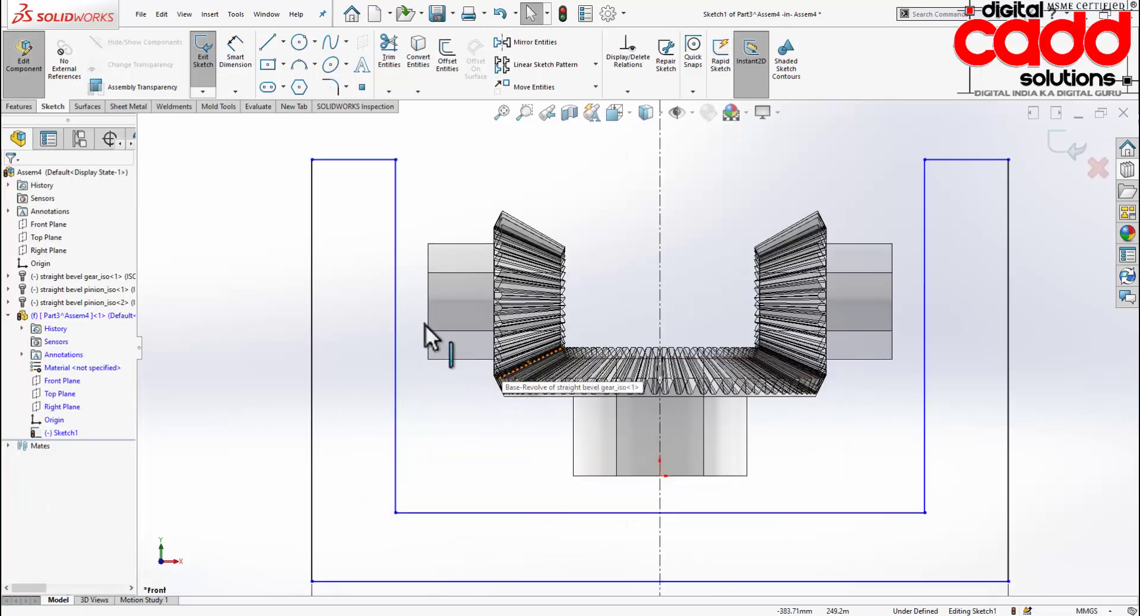
Dimension the inner left wall 50 mm from the left pinion's outer edge.
click(396, 312)
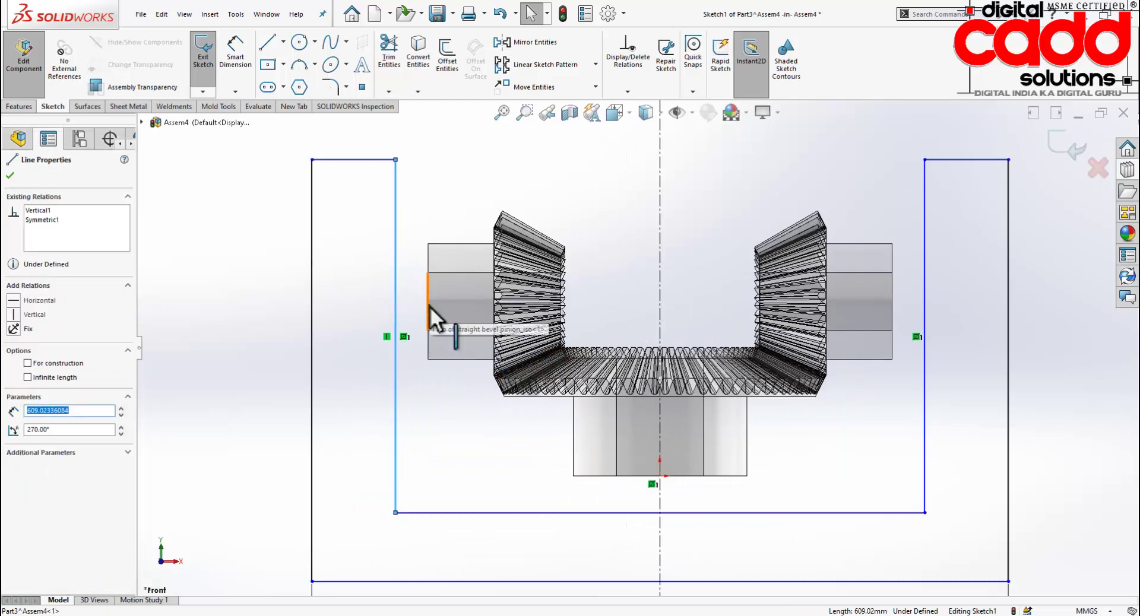
ctrl+click(428, 308)
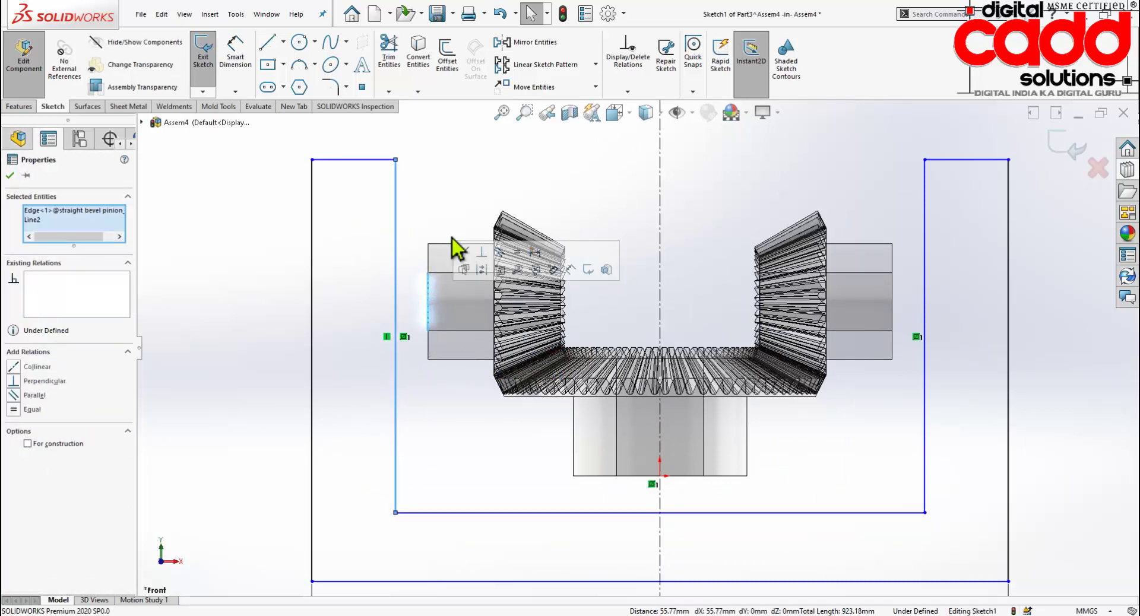
click(466, 150)
click(249, 65)
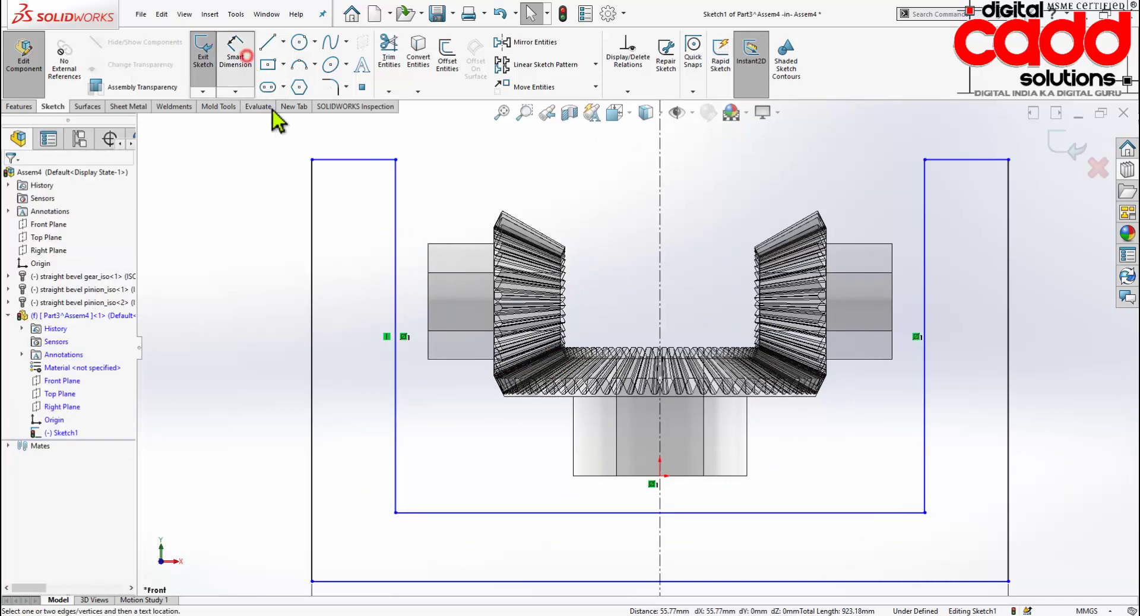
click(396, 256)
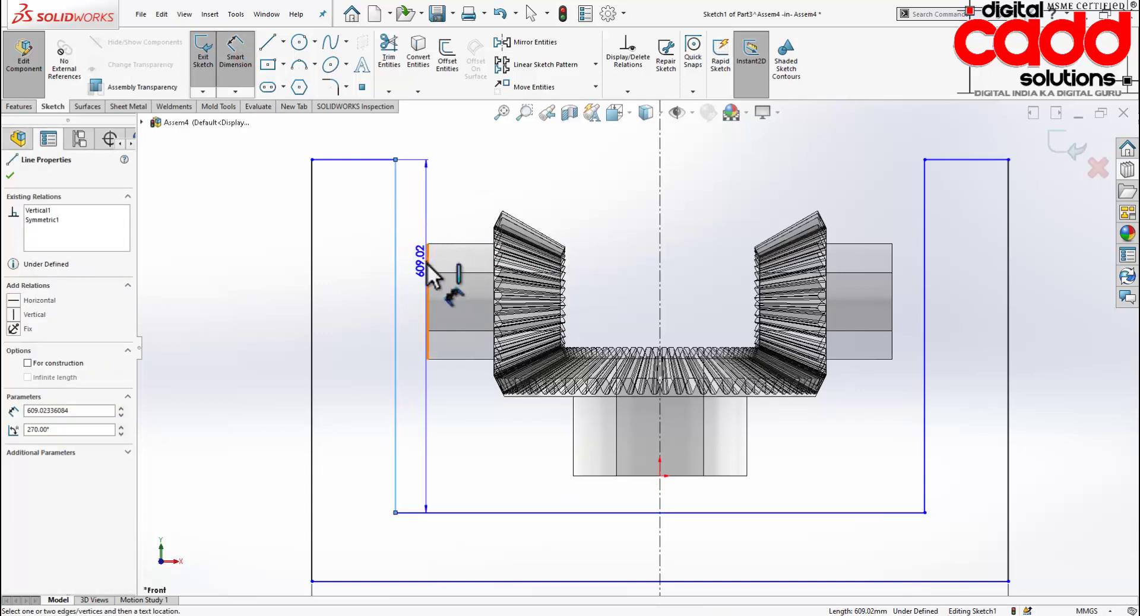
click(427, 268)
click(415, 148)
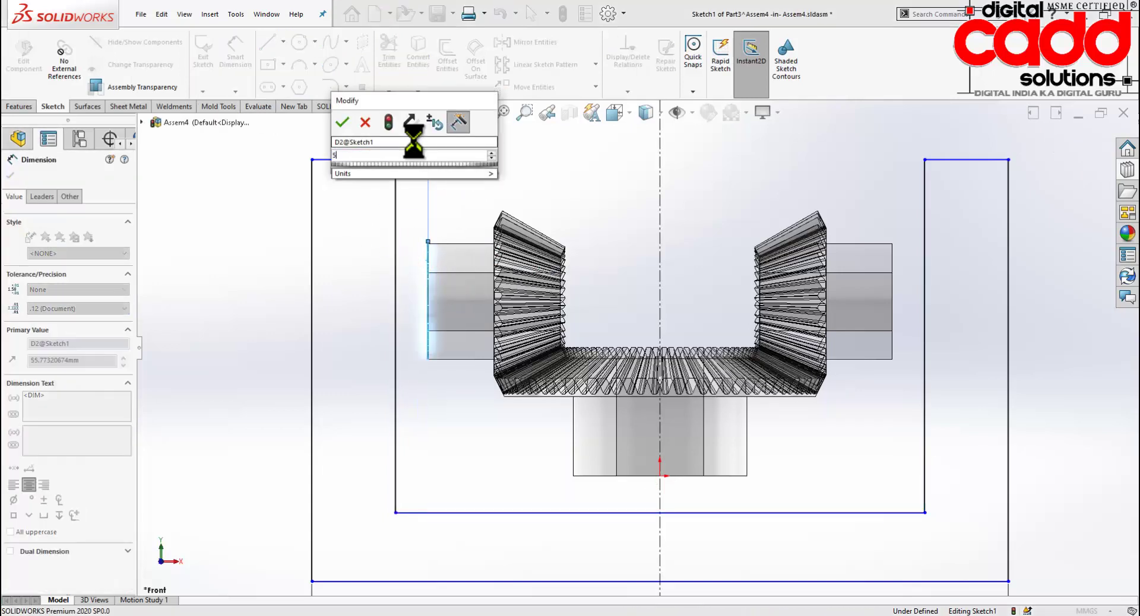
text(50)
key(Return)
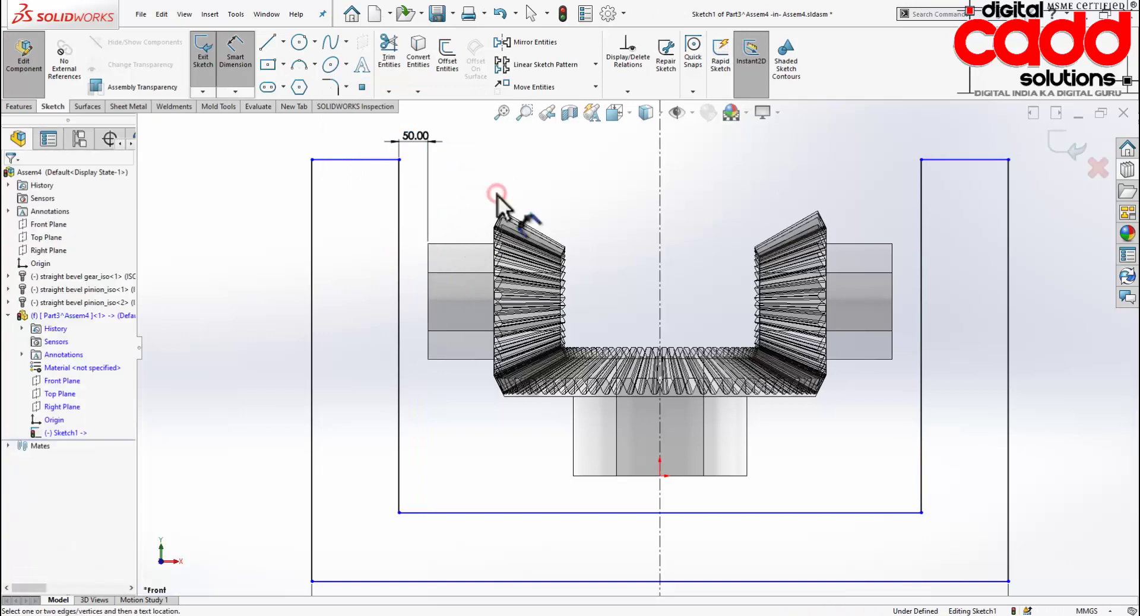
Place the 1200 mm overall width dimension, cancelling the redundant top-edge dimensions.
click(354, 162)
click(230, 160)
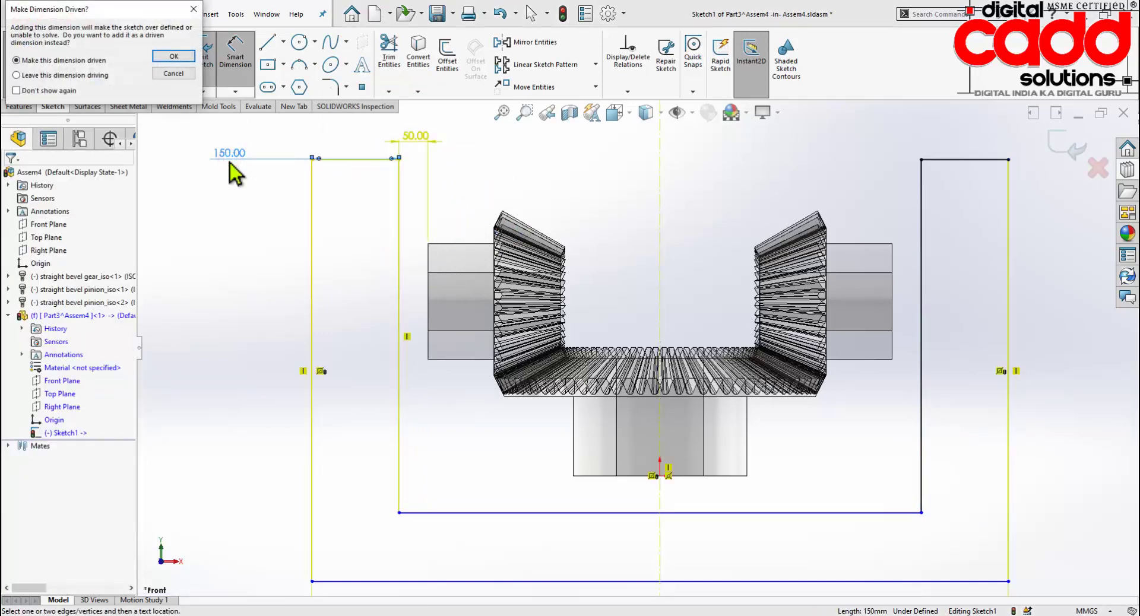
key(Escape)
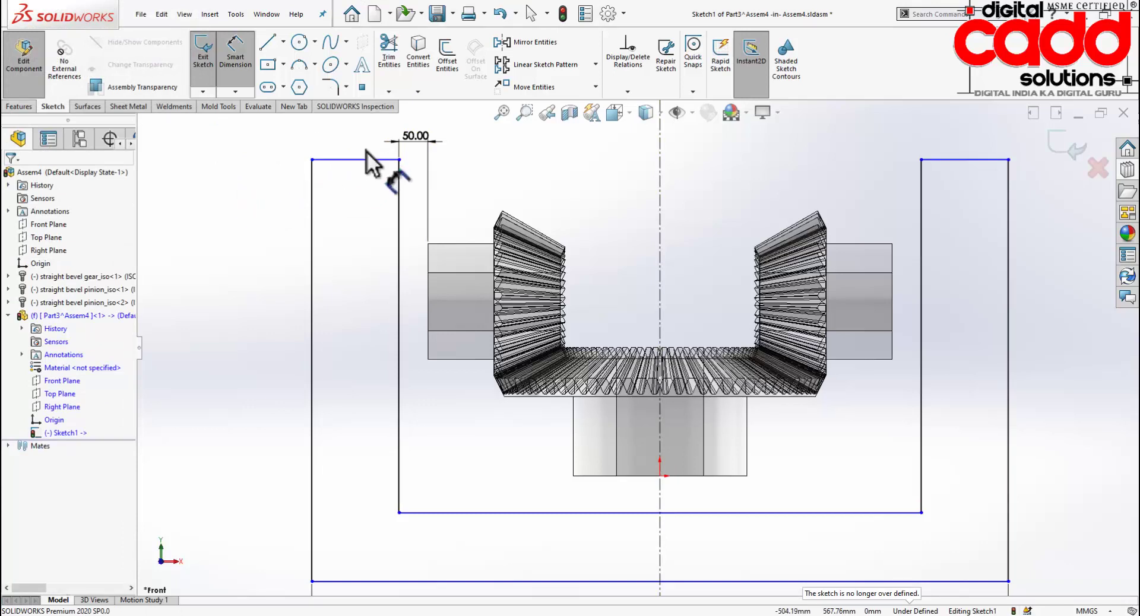
click(361, 161)
click(254, 144)
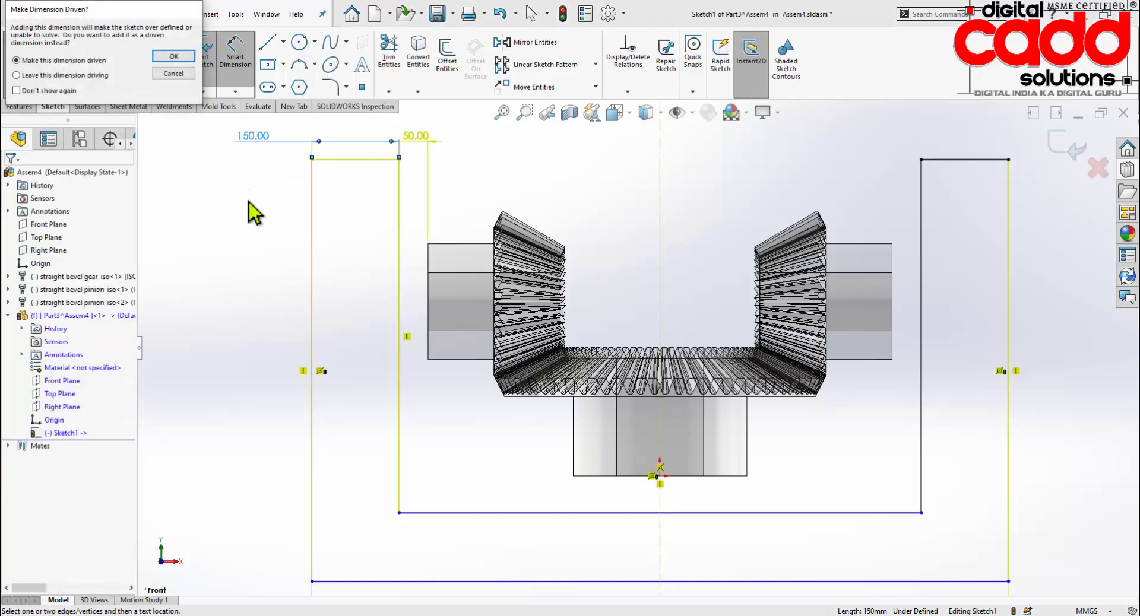
key(Escape)
scroll(536, 294, up, 3)
click(683, 458)
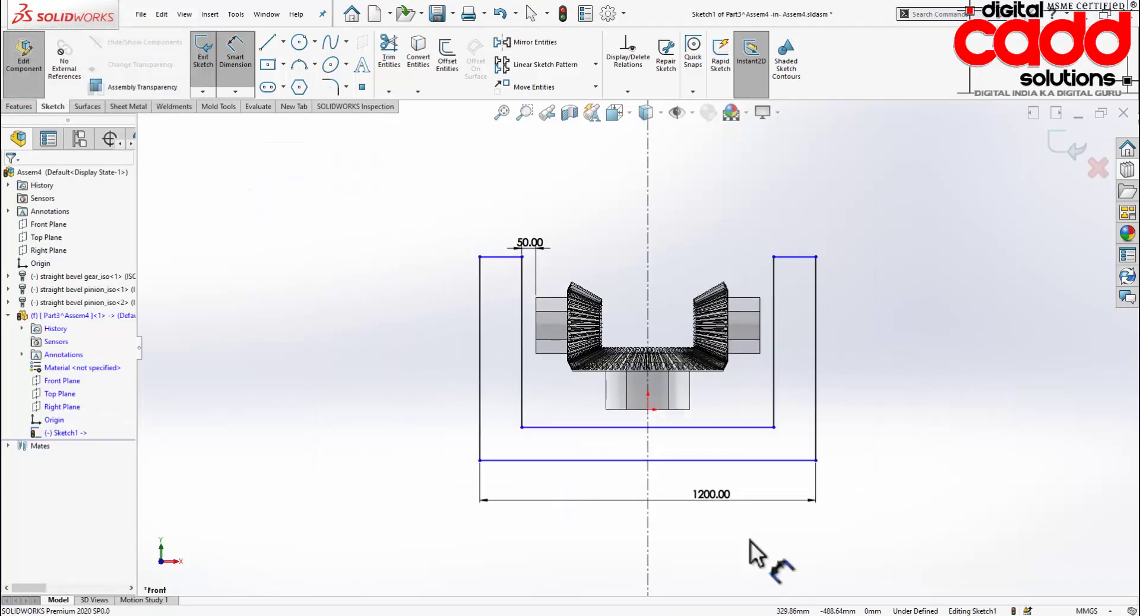
click(692, 503)
click(650, 545)
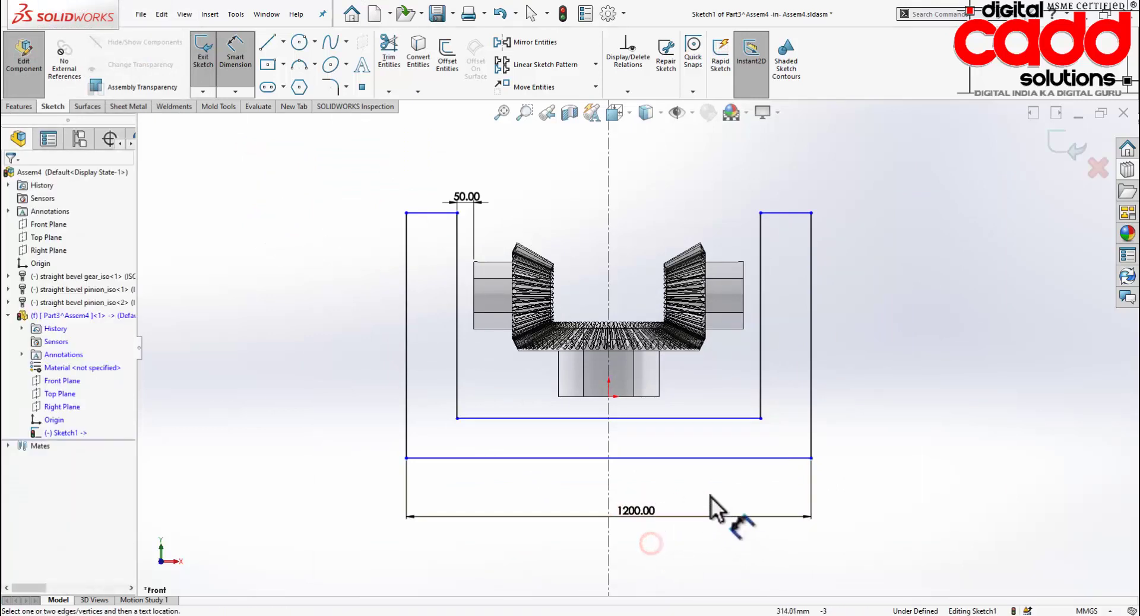
Dimension the inner bottom gap as 50 mm beside the right wall.
scroll(657, 425, down, 1)
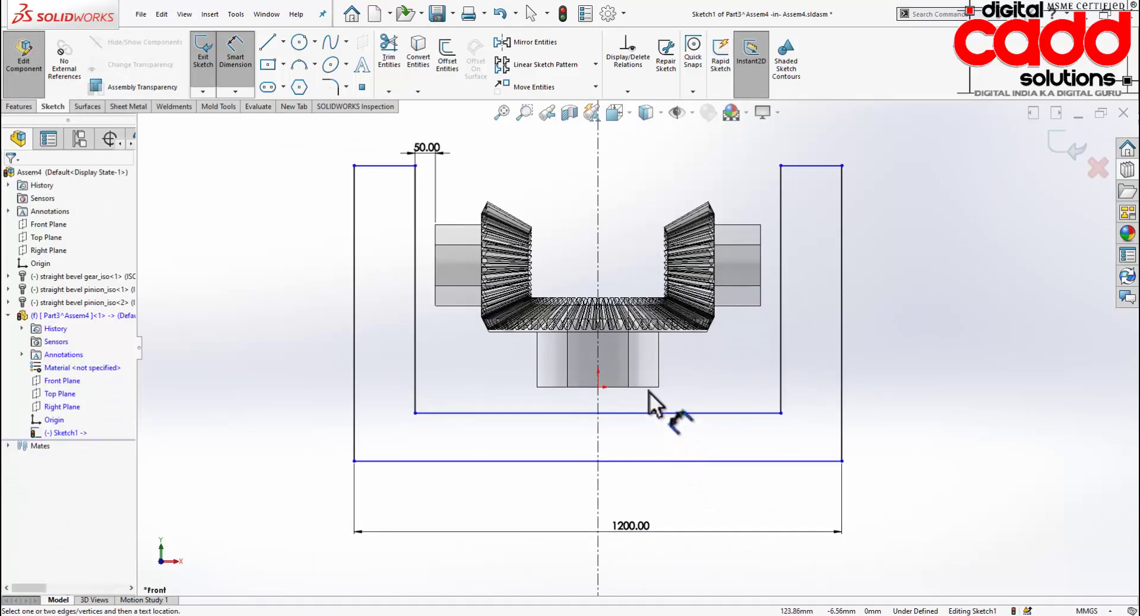
click(656, 412)
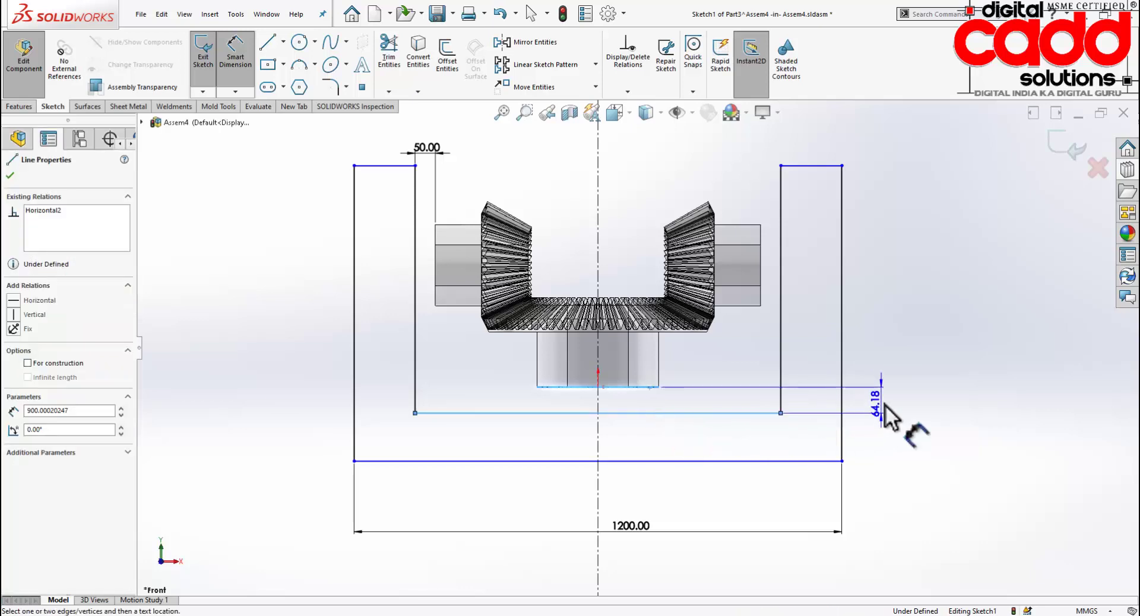
click(881, 454)
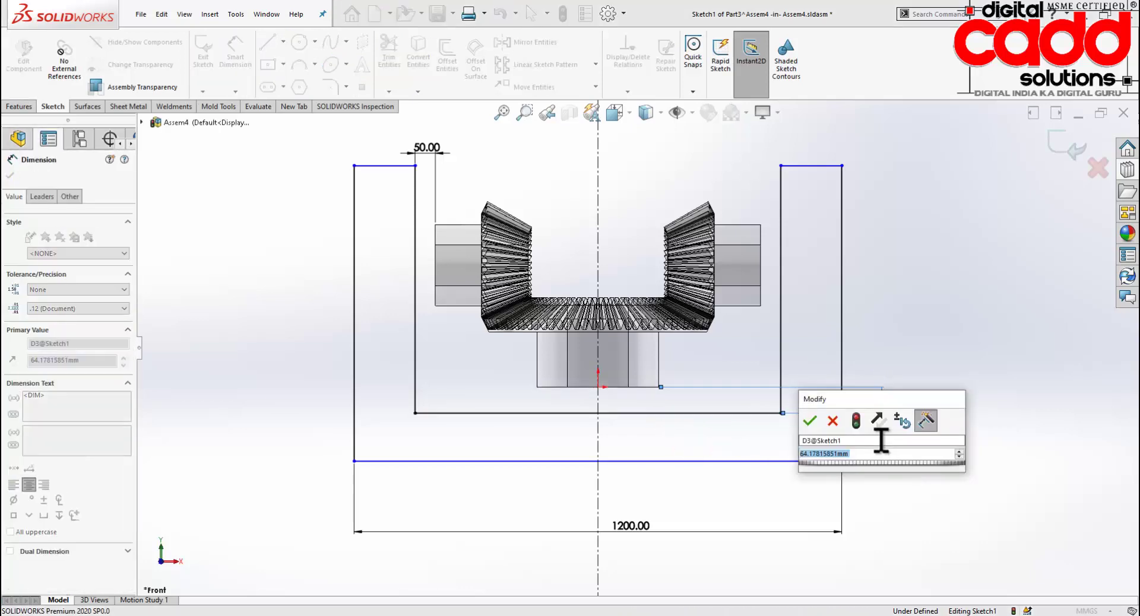
text(5)
key(Return)
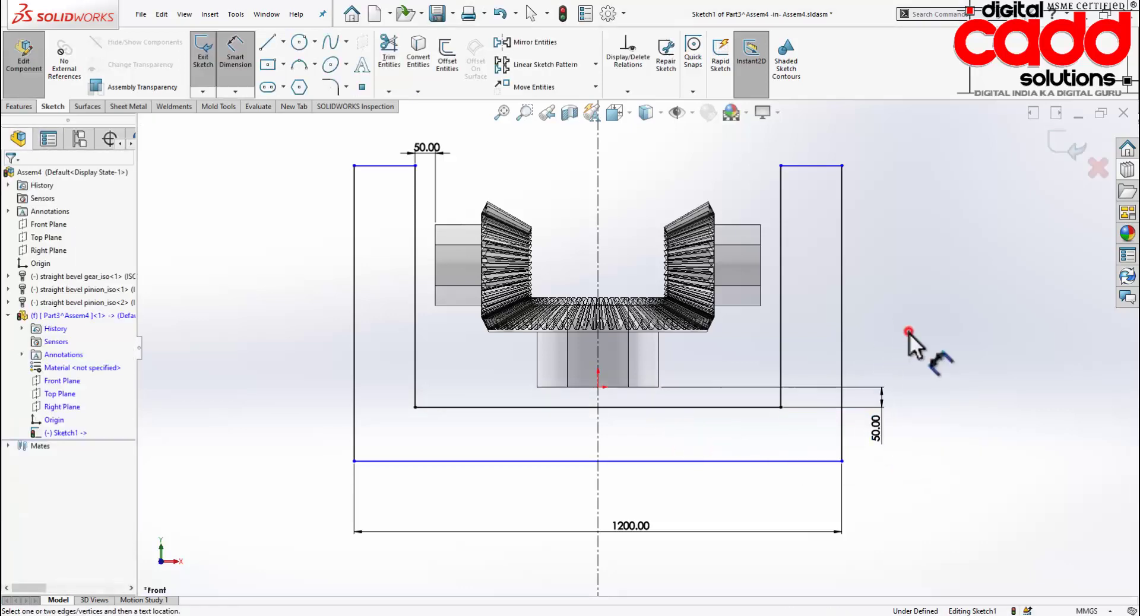
Dimension the overall height from the top-left edge to the outer bottom as 800 mm.
click(376, 166)
click(404, 461)
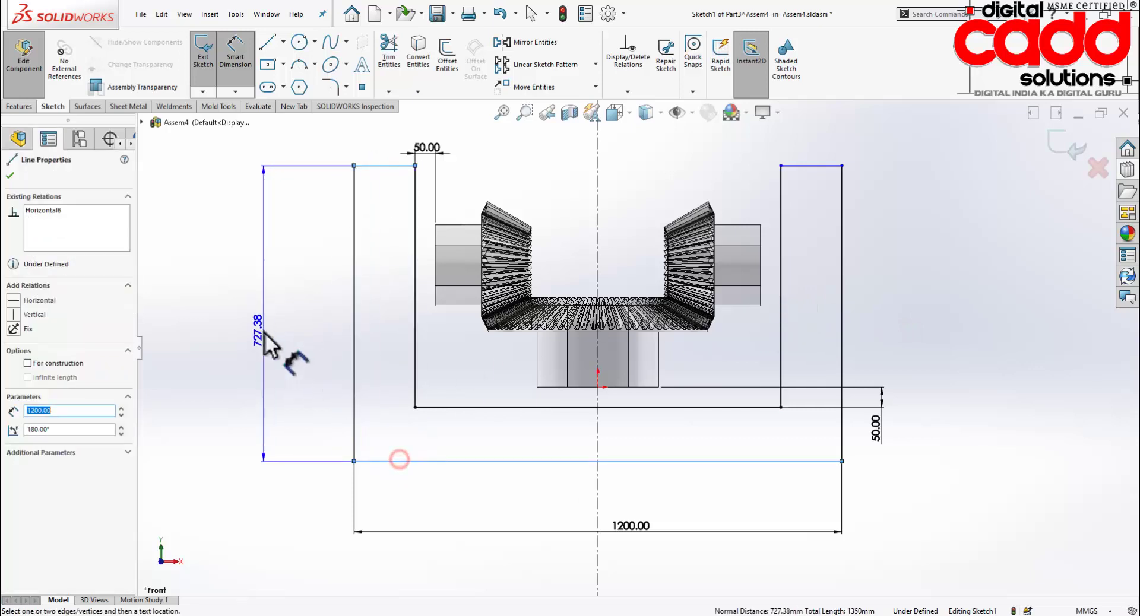
click(265, 354)
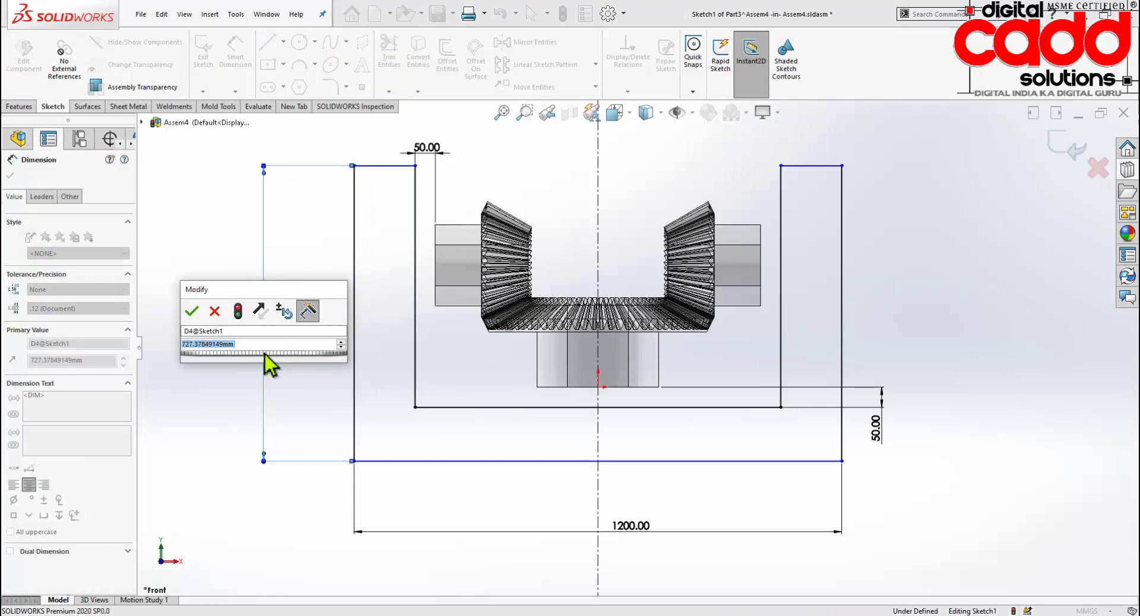
text(800)
key(Return)
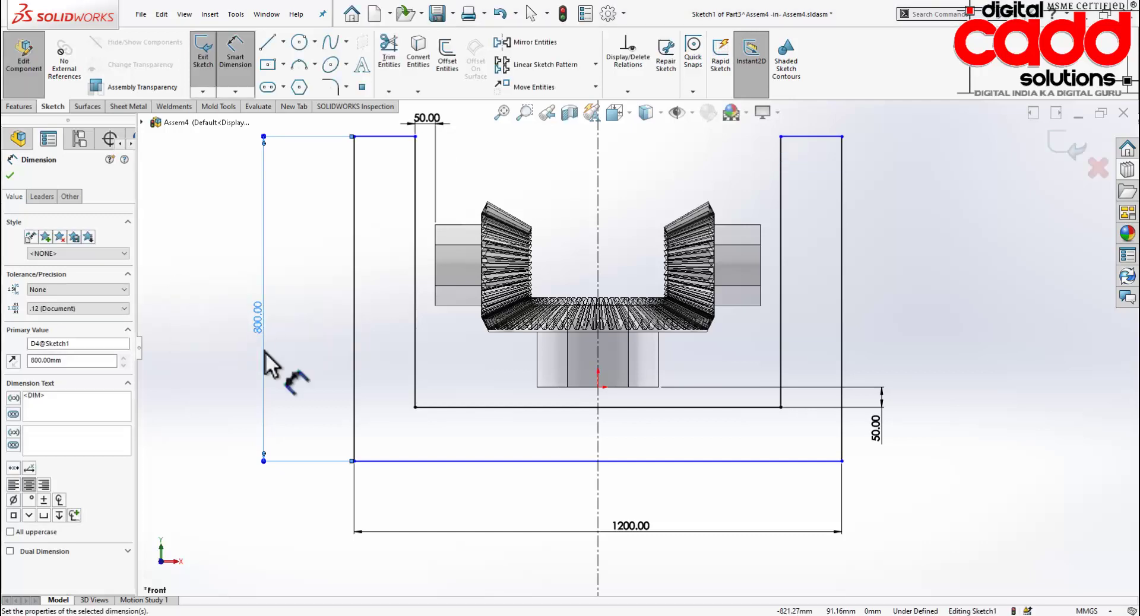
click(975, 266)
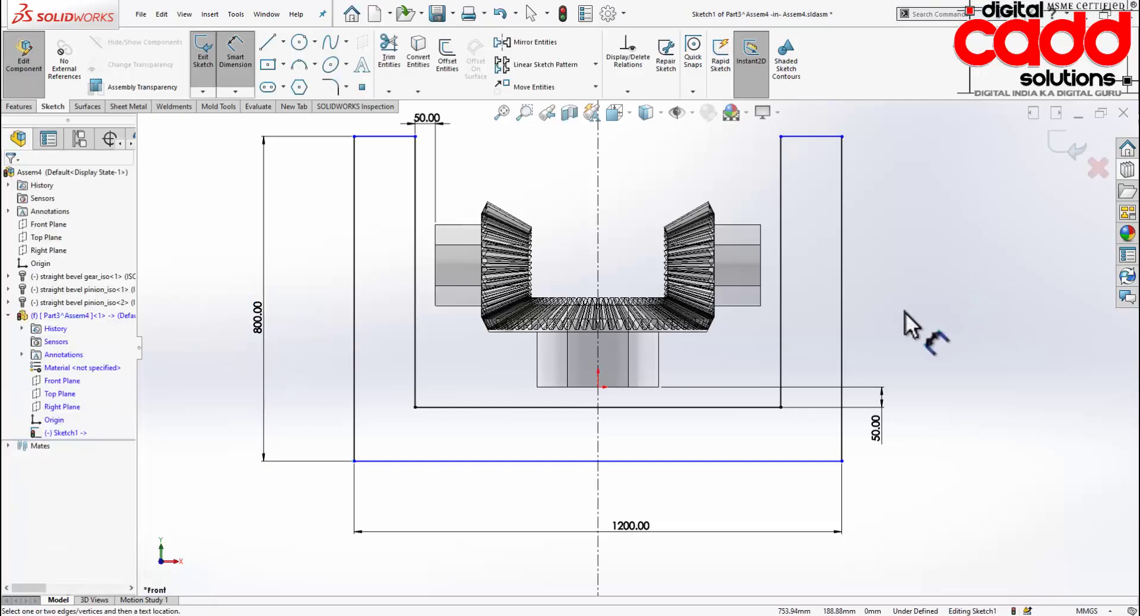
key(Escape)
Dimension the base thickness between inner and outer bottom lines as 150 mm.
click(396, 136)
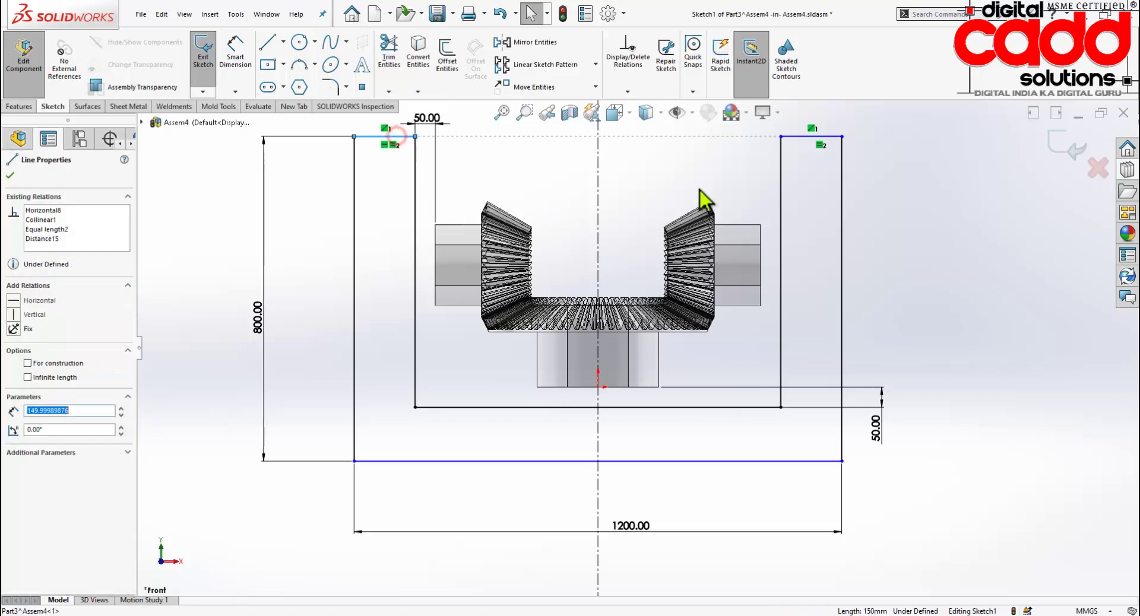
click(955, 245)
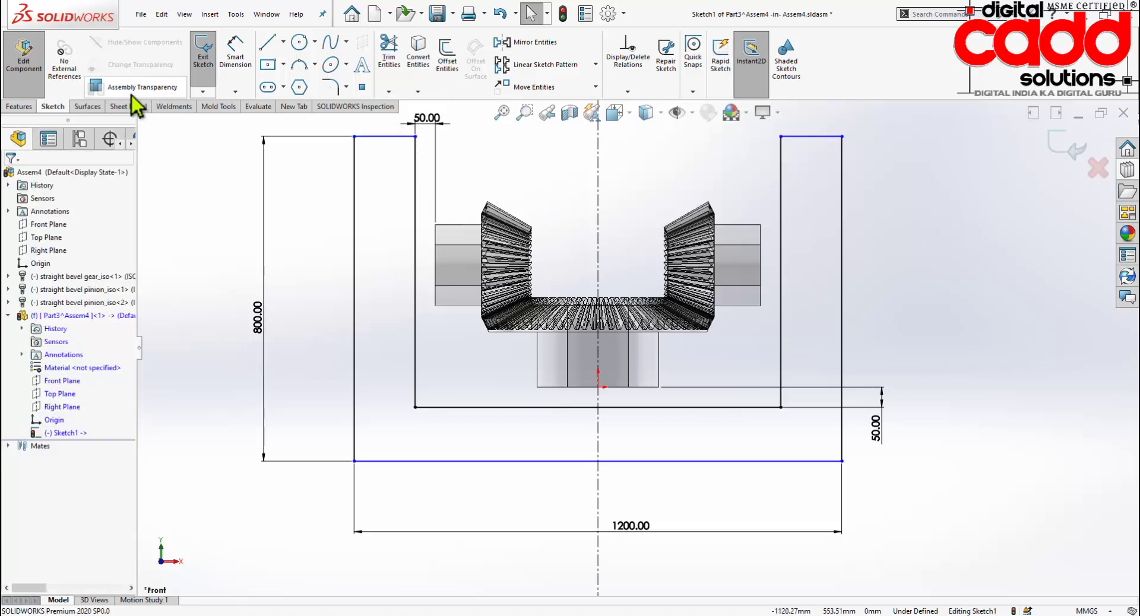
click(224, 47)
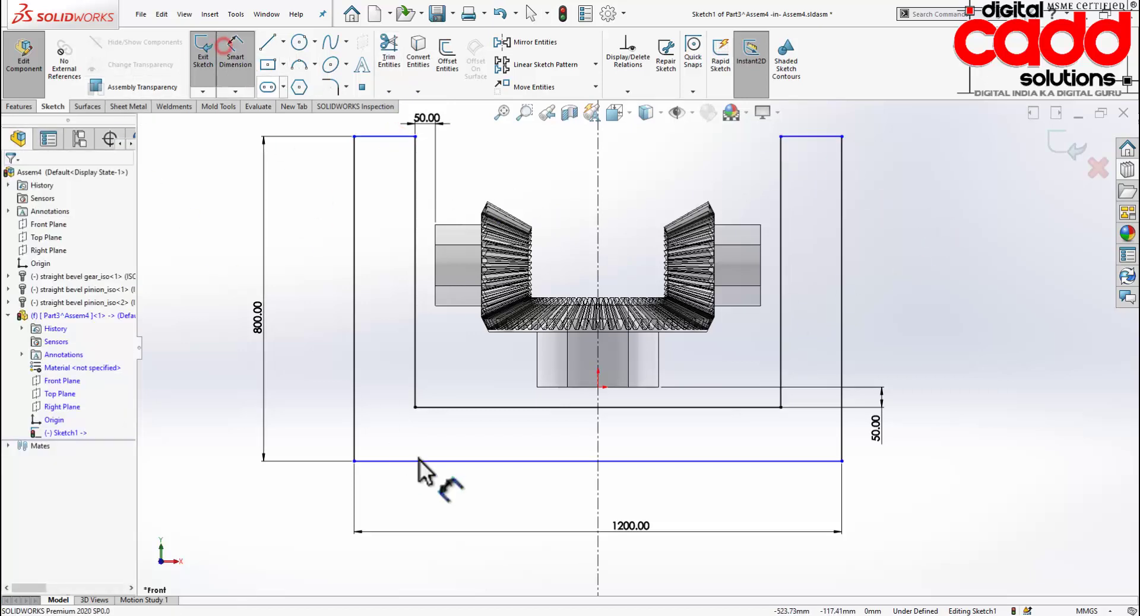
click(480, 407)
click(487, 461)
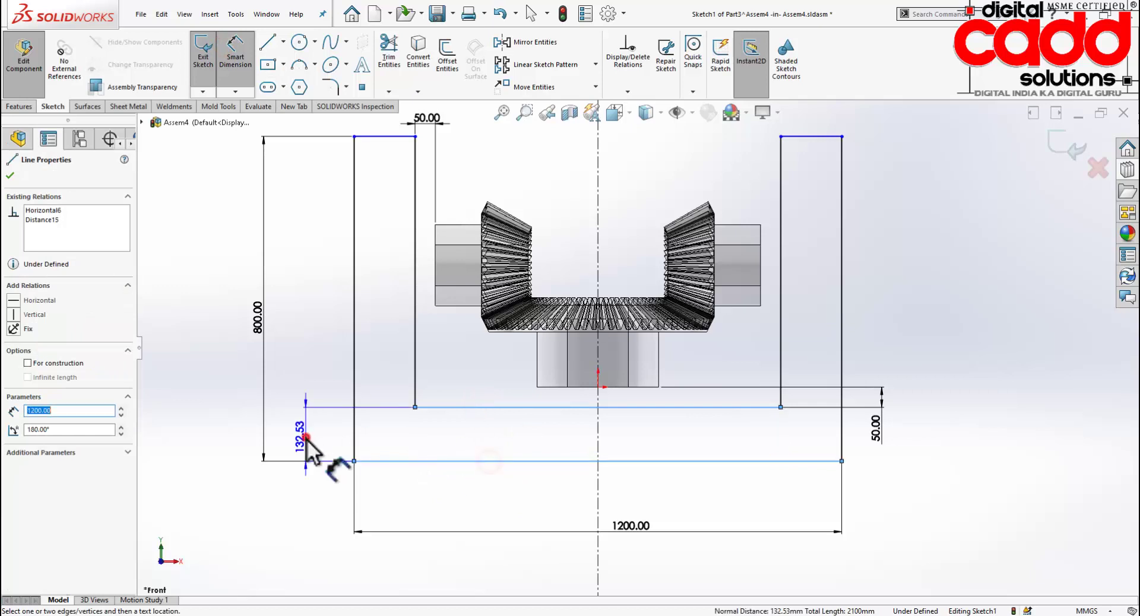
click(350, 491)
key(Return)
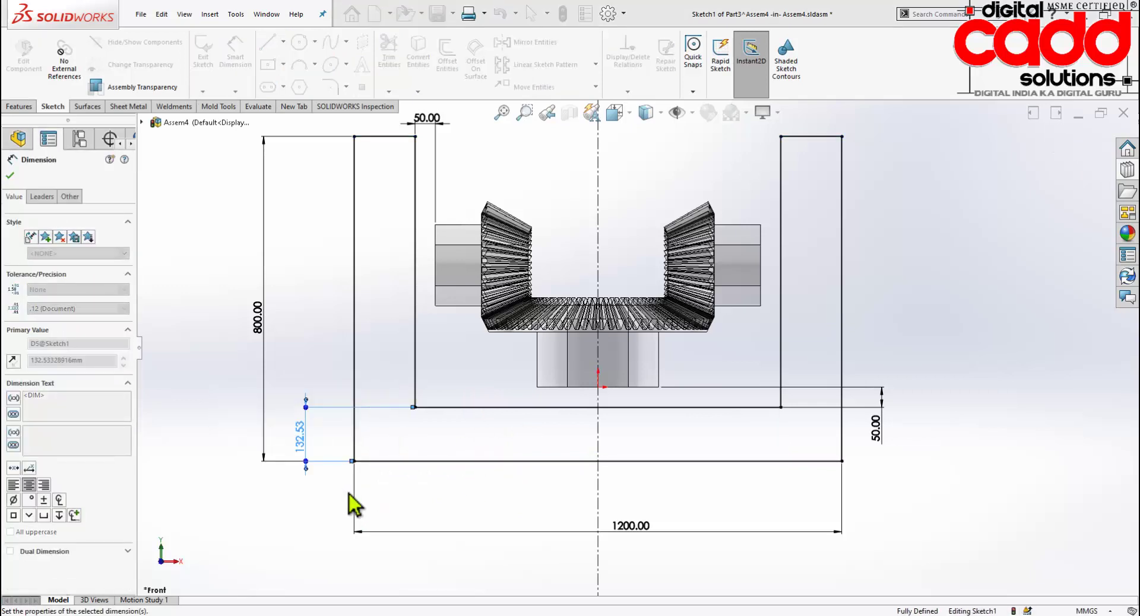
key(Escape)
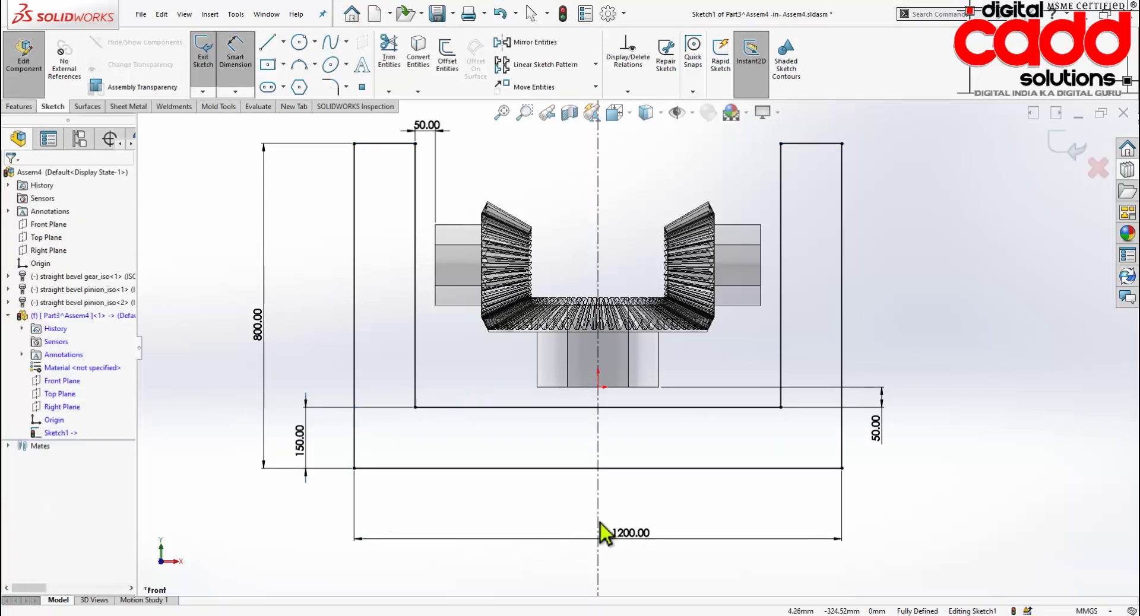
Draw an outer outline from the top-left to top-right corner with angled upper sides.
scroll(680, 386, up, 2)
scroll(689, 381, down, 2)
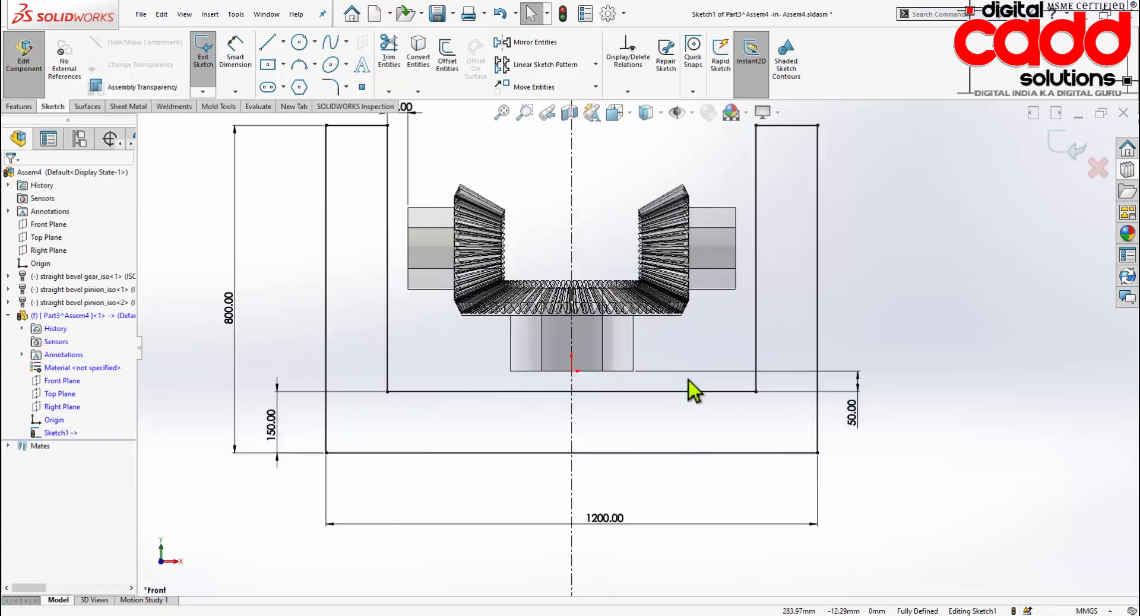
scroll(653, 445, up, 2)
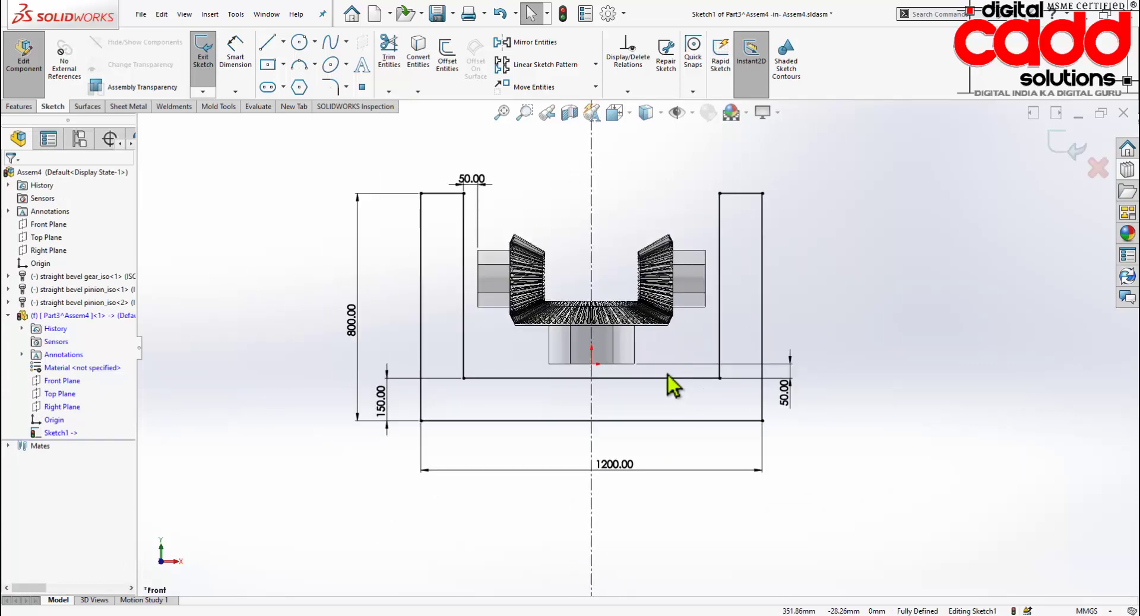
click(267, 42)
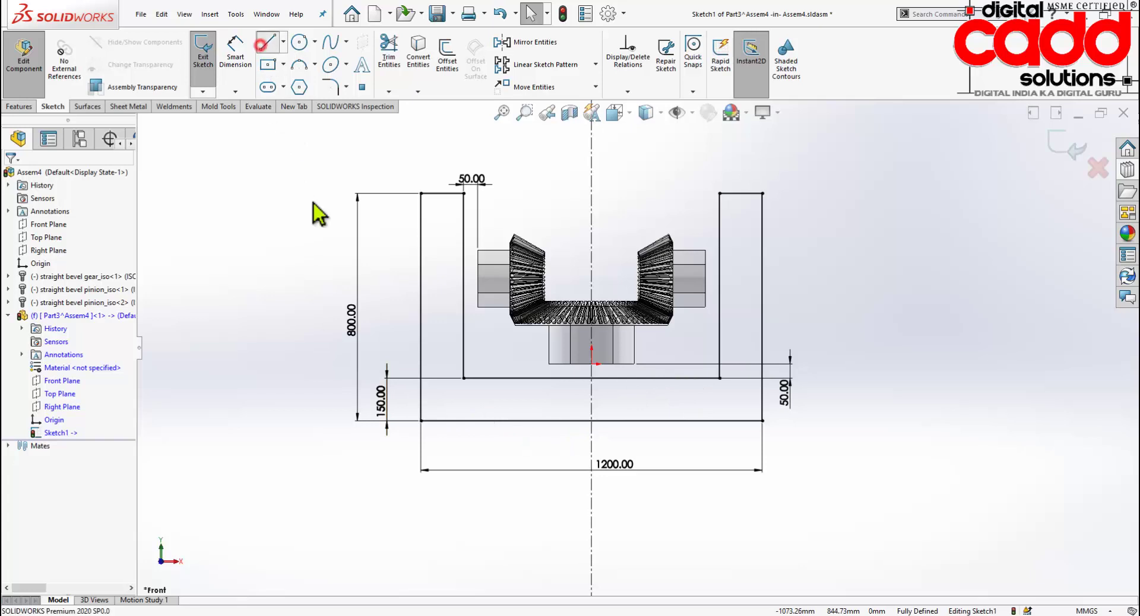
click(420, 194)
click(372, 241)
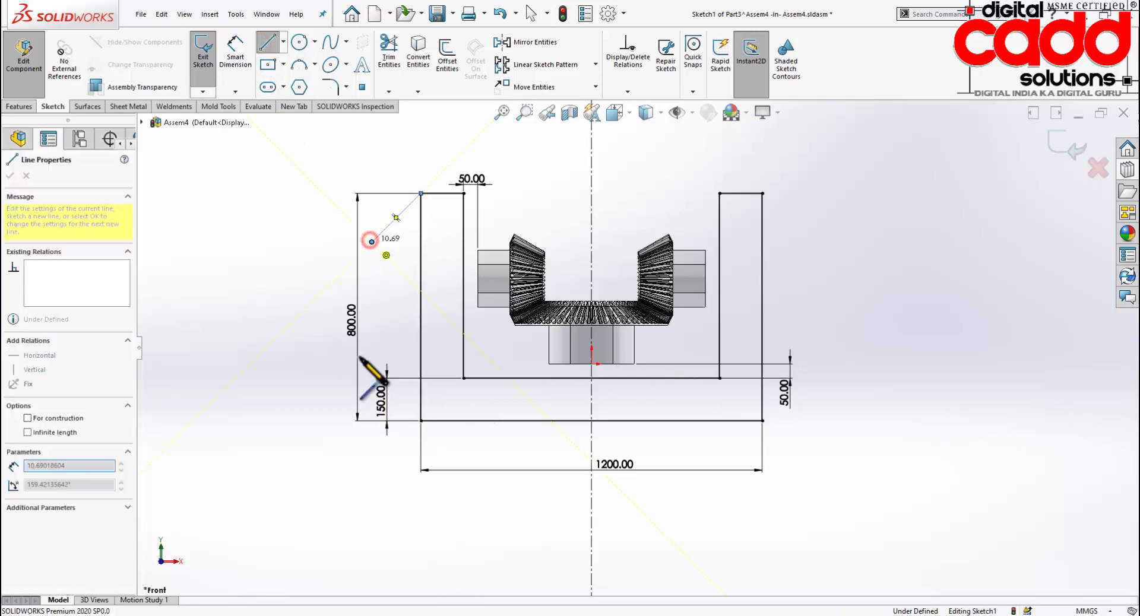
click(372, 481)
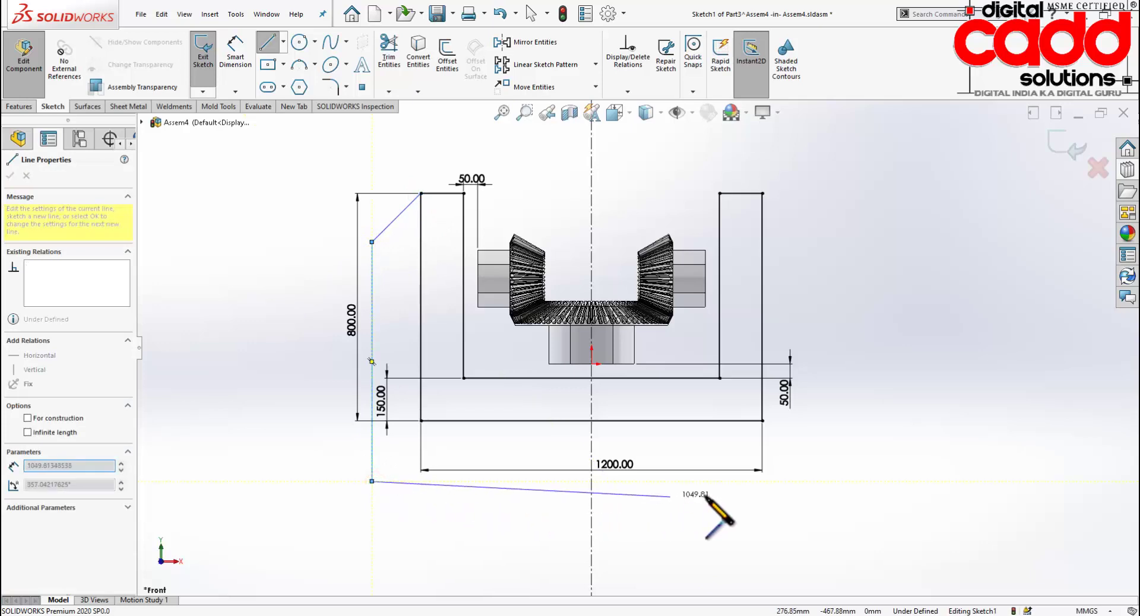
click(842, 481)
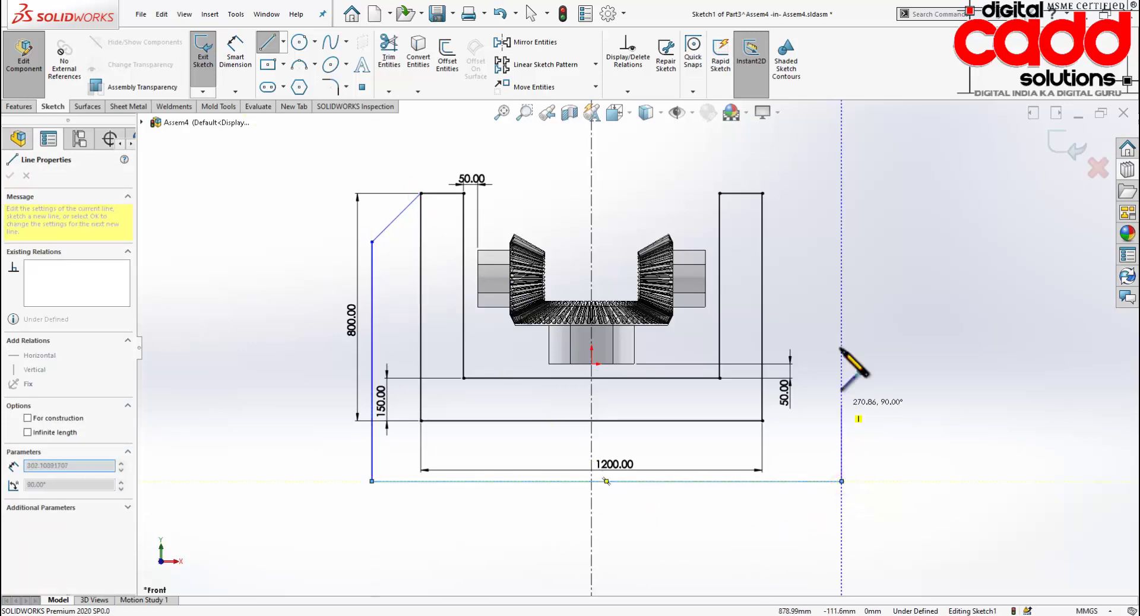
click(842, 235)
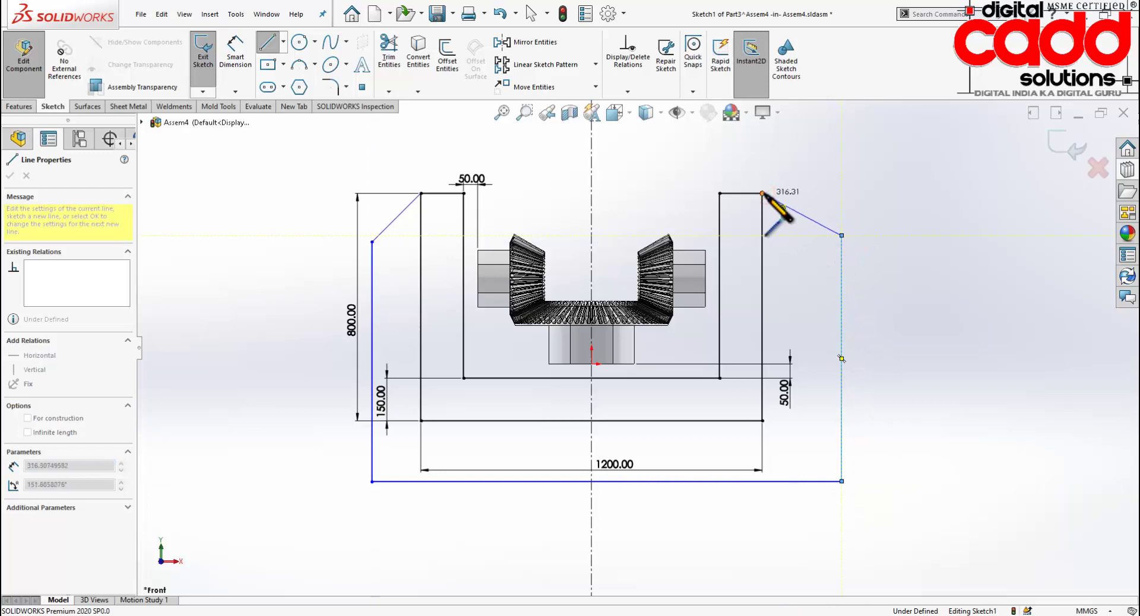
click(763, 193)
key(Escape)
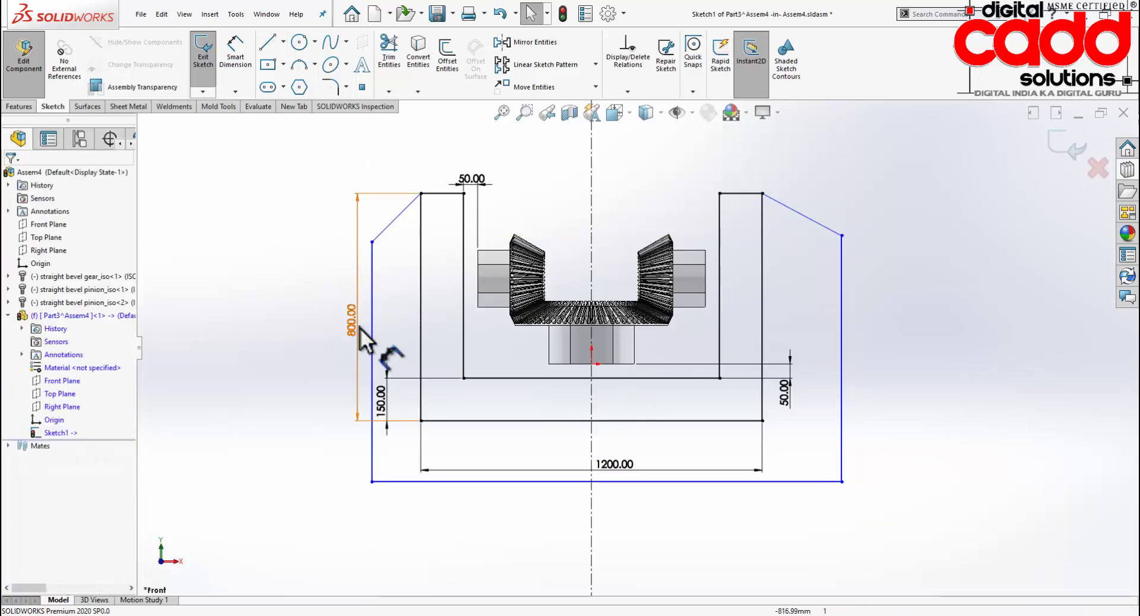
Move the 800, 150 and 1200 dimensions further out from the housing sketch.
drag(355, 329, 319, 310)
click(316, 295)
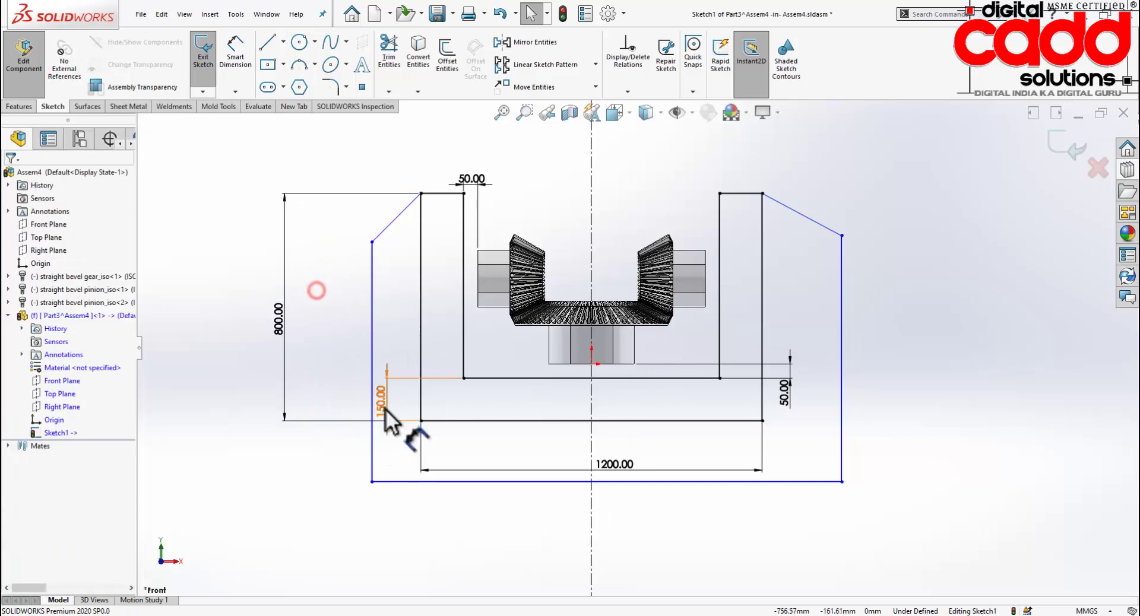
drag(383, 410, 321, 410)
click(424, 548)
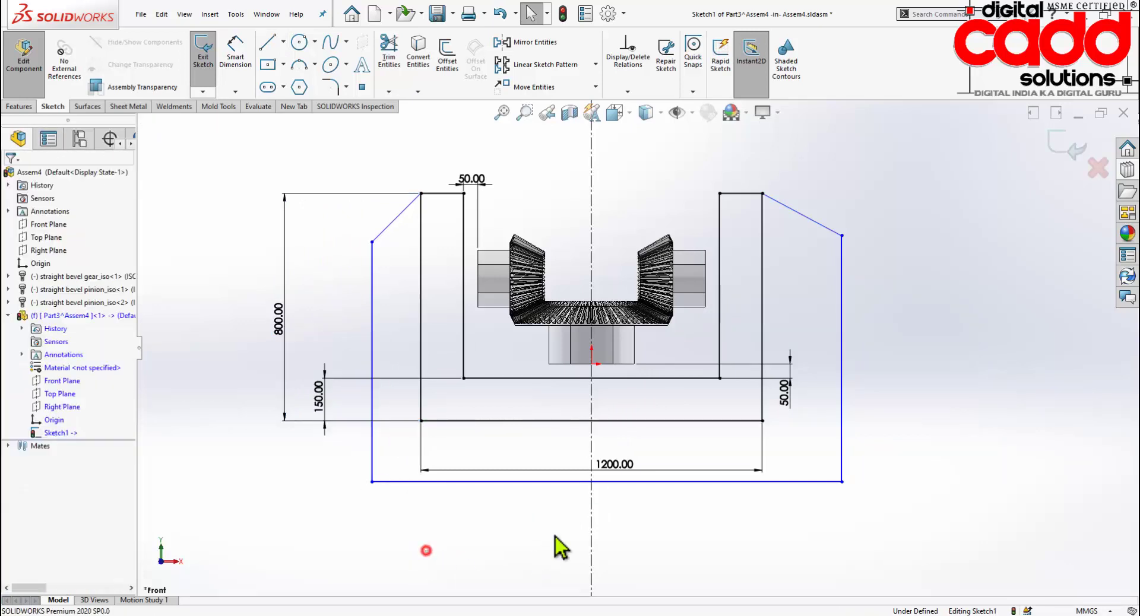
drag(618, 466, 603, 540)
click(861, 540)
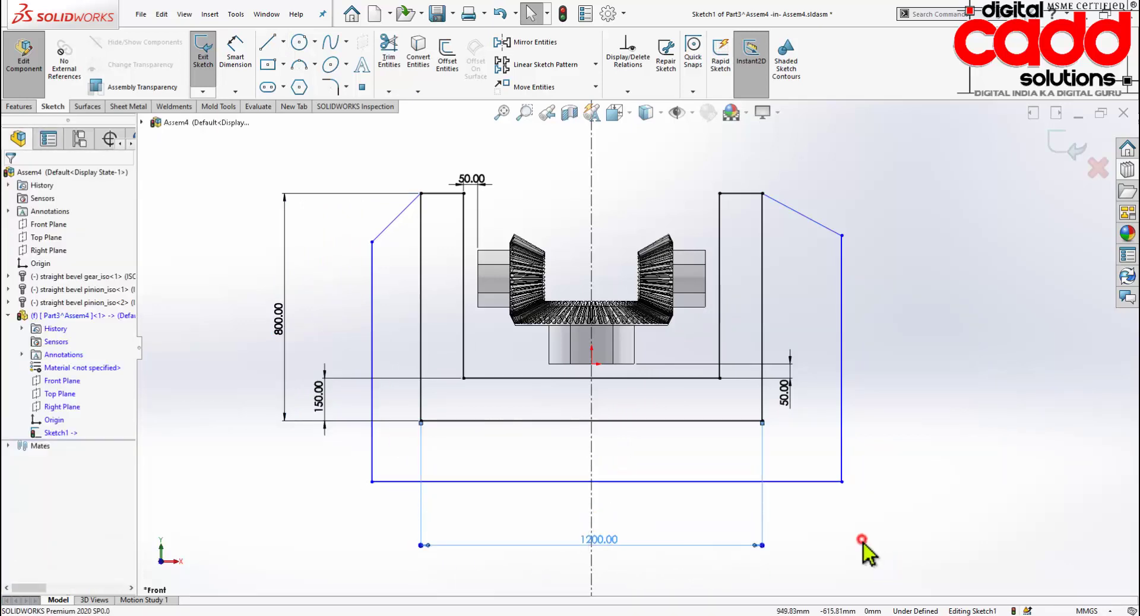
Make the left and right outer vertical lines symmetric about the vertical centreline.
click(841, 469)
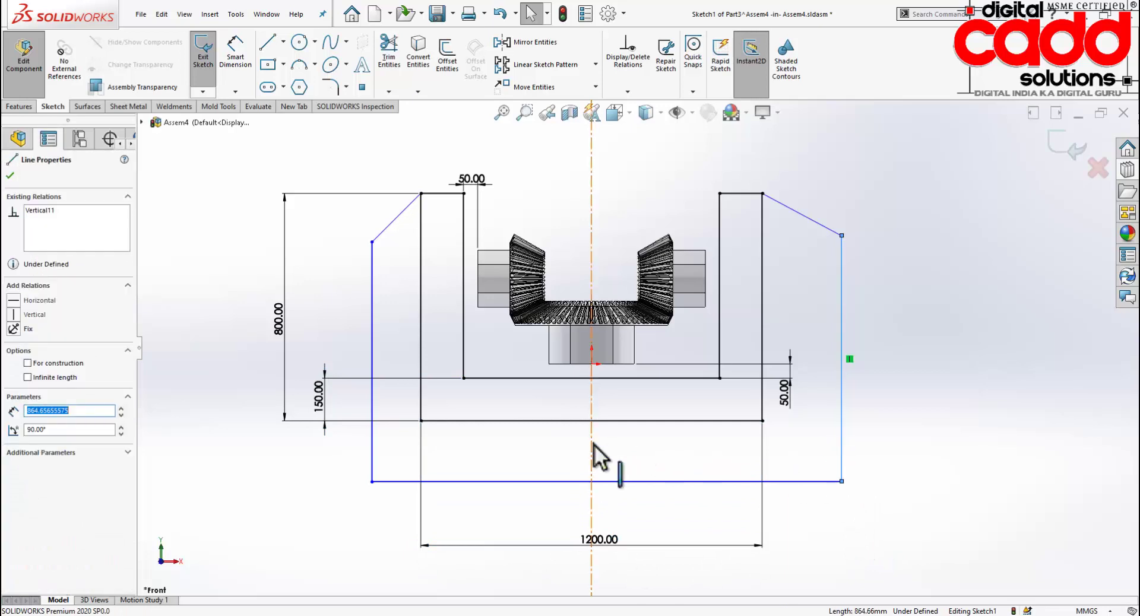
ctrl+click(523, 481)
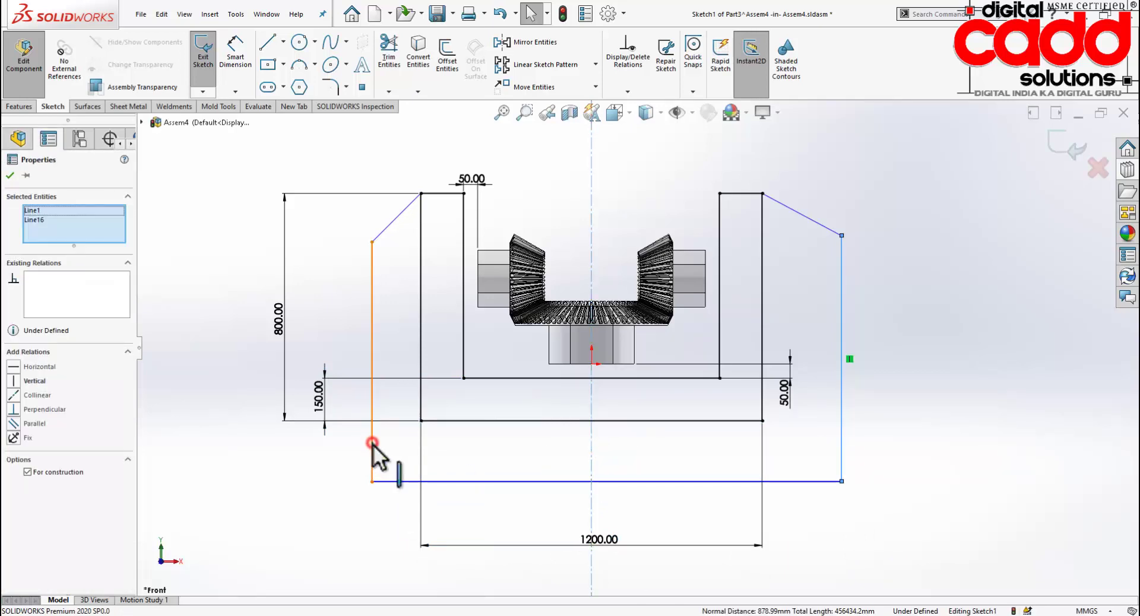
ctrl+click(372, 444)
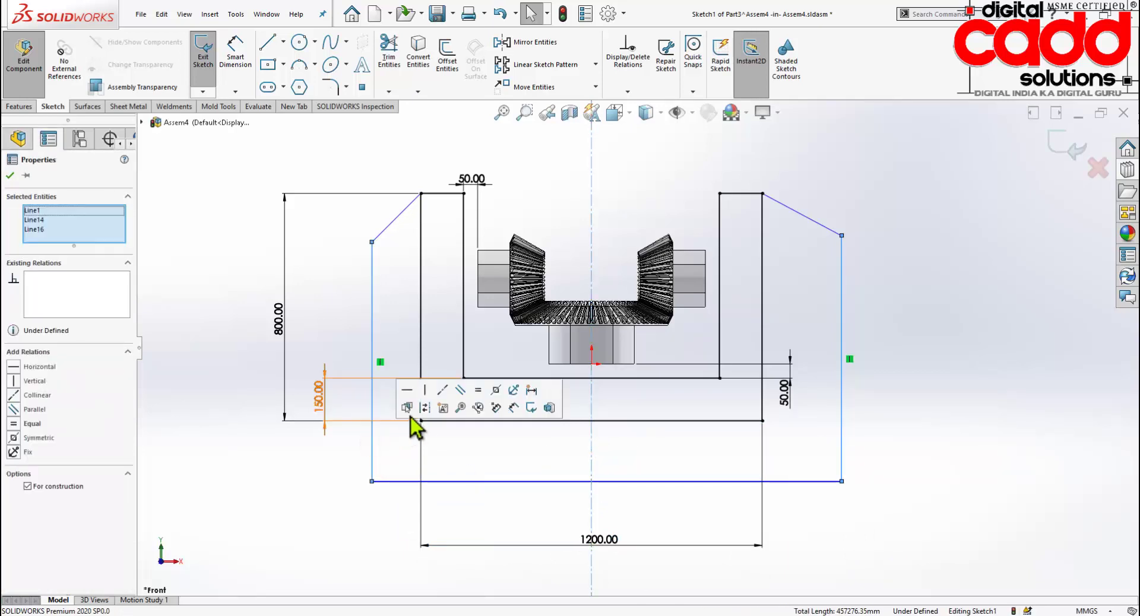
click(498, 390)
click(882, 368)
click(235, 50)
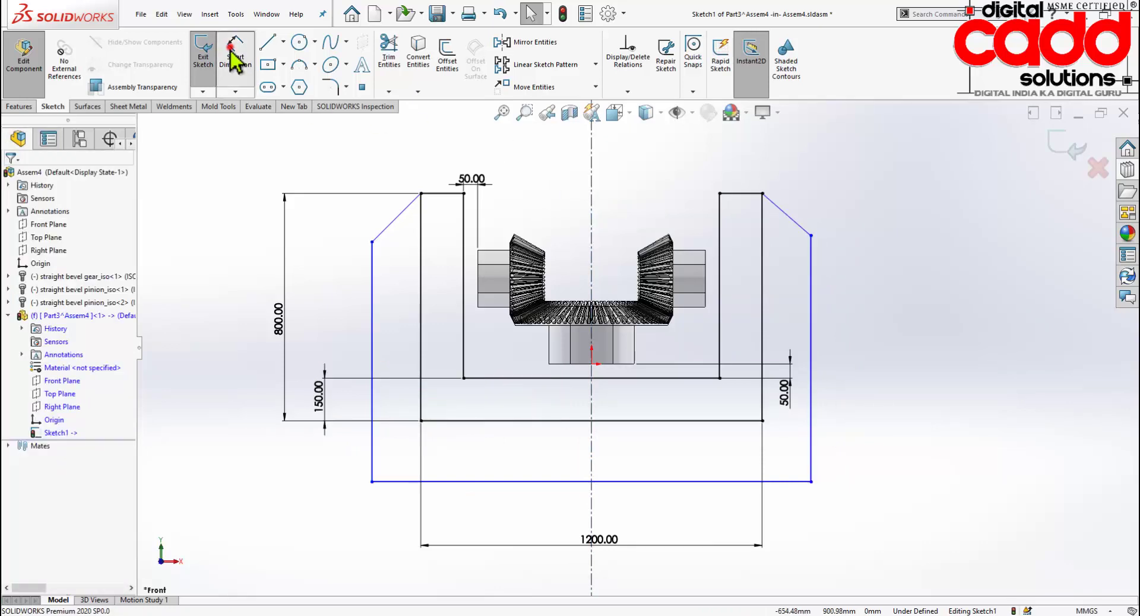
click(371, 277)
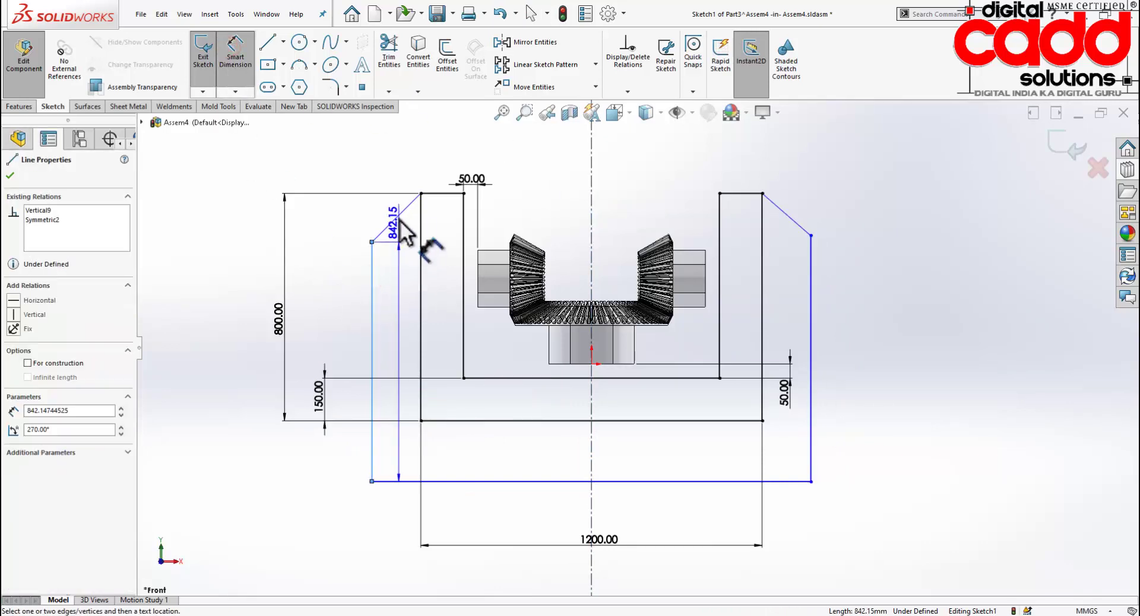
Dimension both slanted corner lines to 135° angles.
click(398, 217)
click(415, 276)
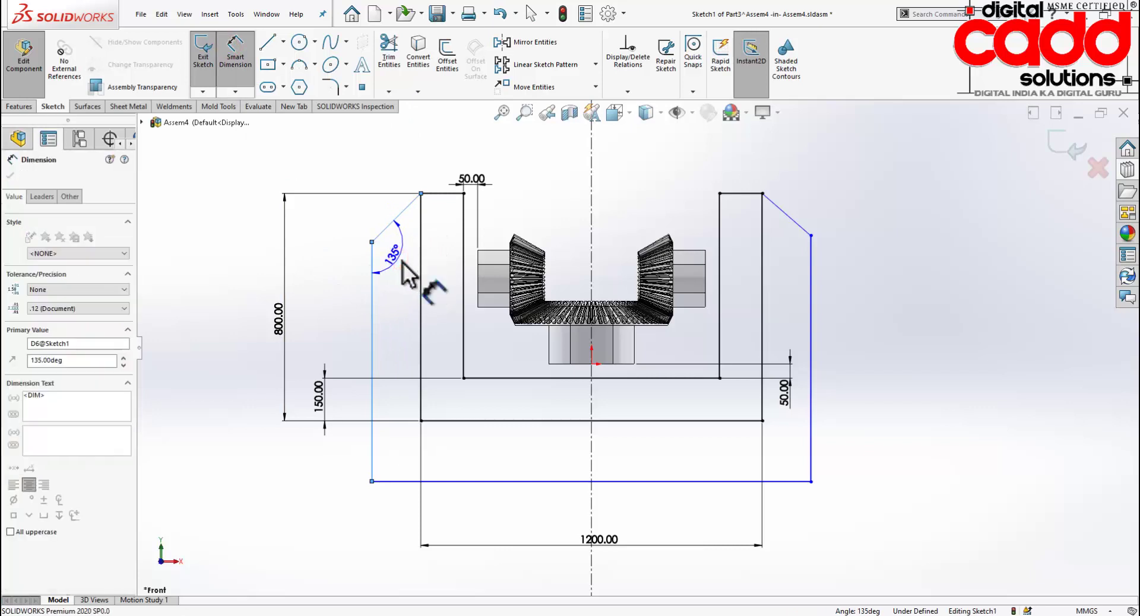
text(13)
key(Return)
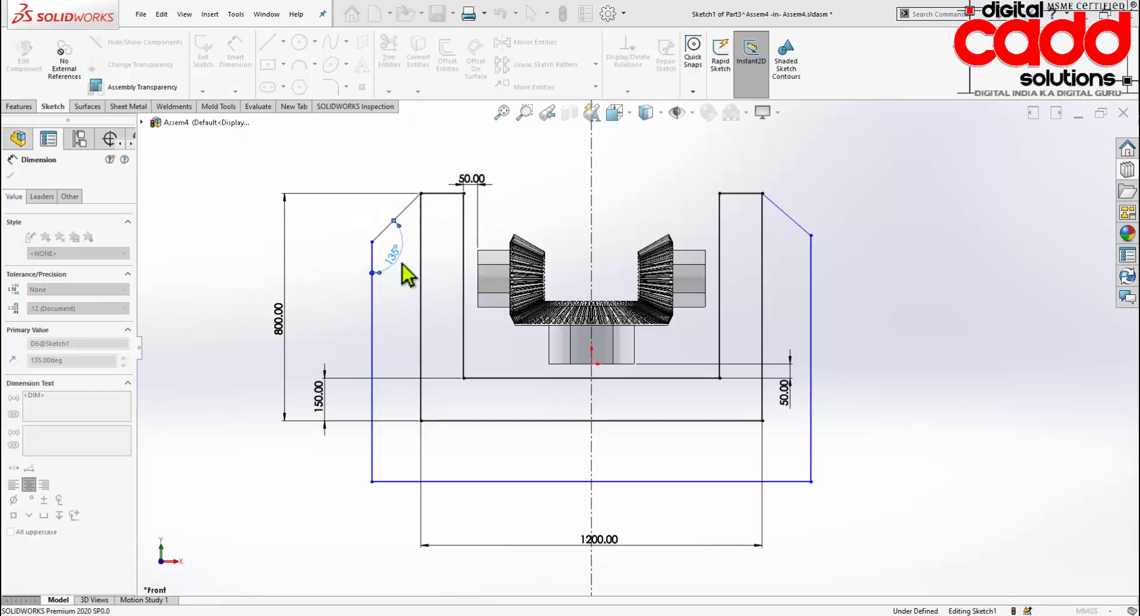
click(927, 273)
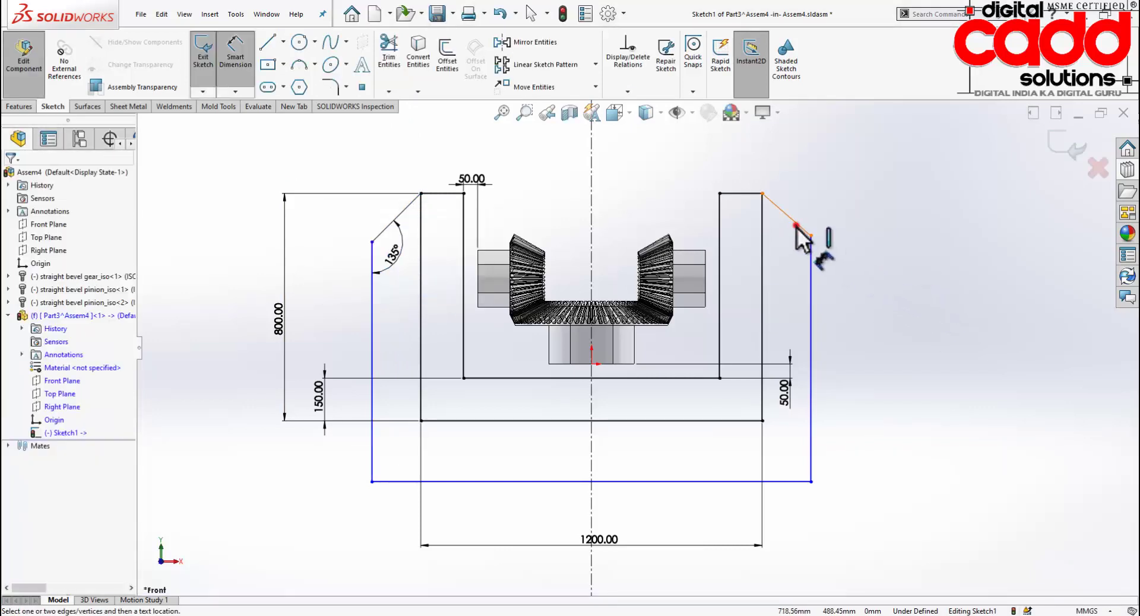
click(797, 224)
click(810, 262)
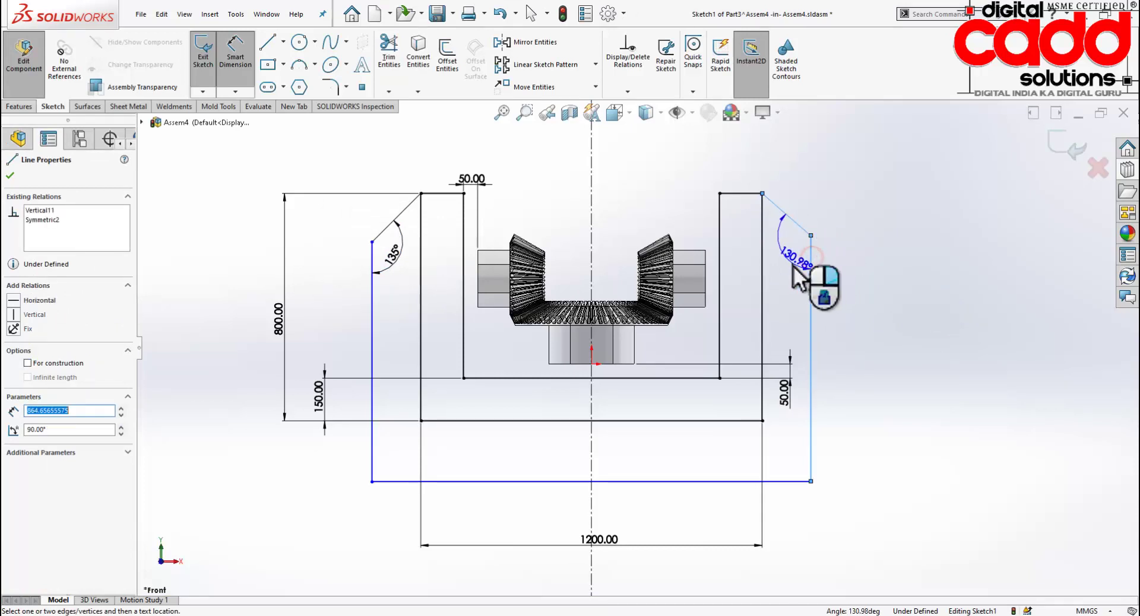
click(785, 262)
text(135)
key(Return)
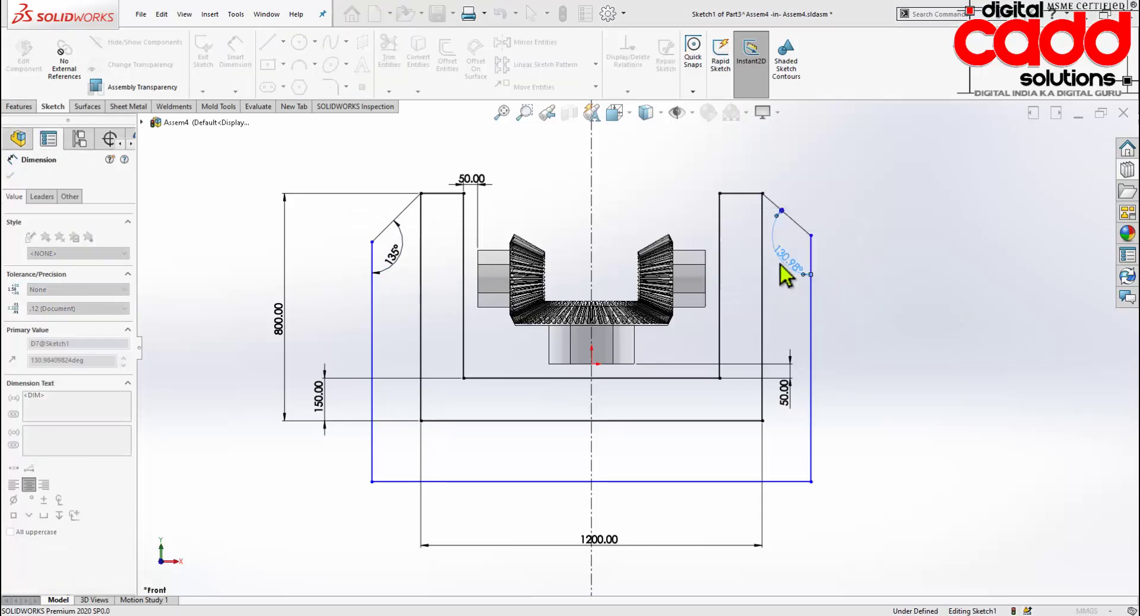
click(881, 240)
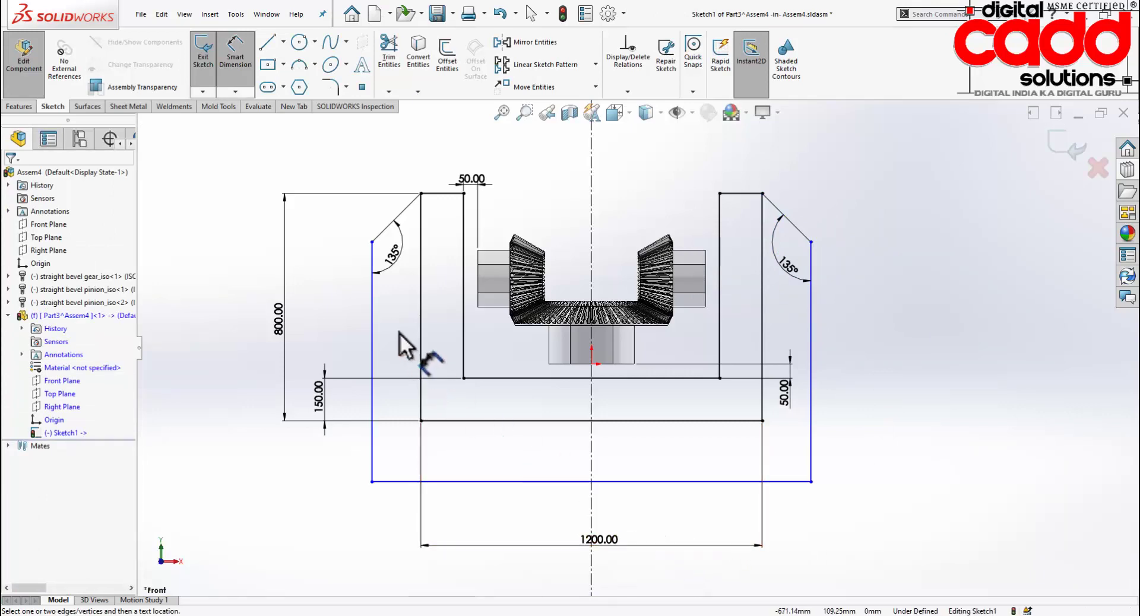
Add a 170 horizontal wall offset and a 200 vertical base thickness.
click(372, 318)
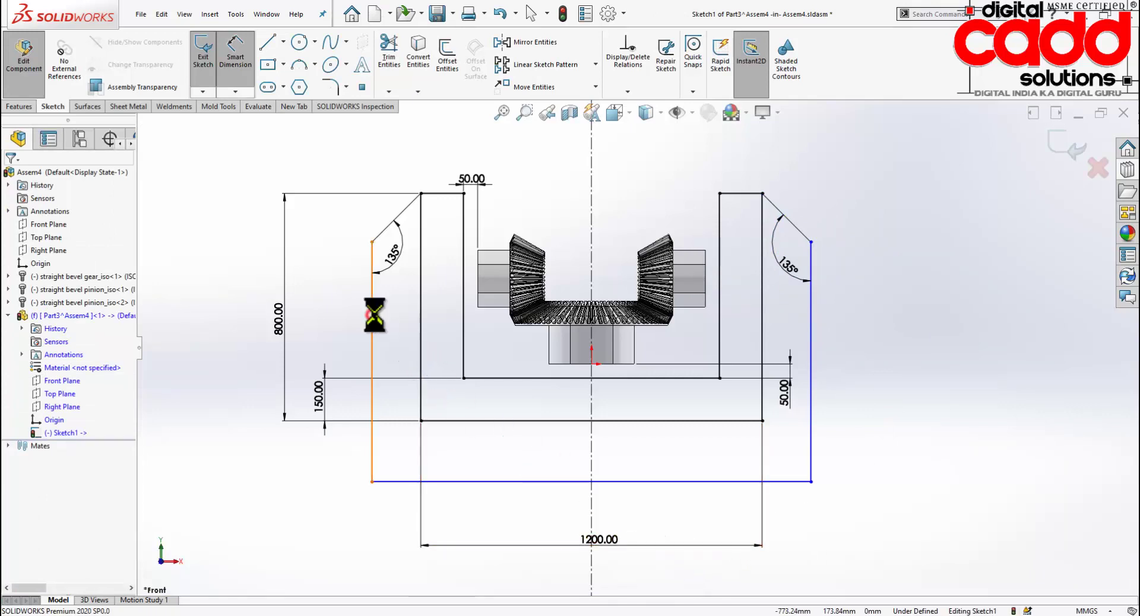
click(421, 324)
click(401, 530)
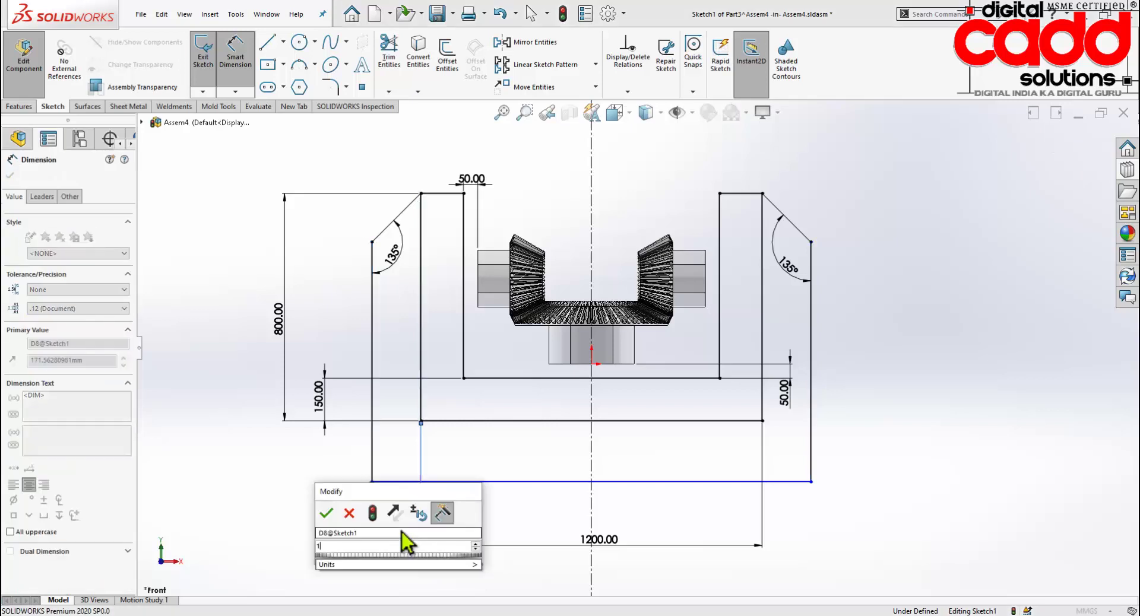
text(170)
key(Return)
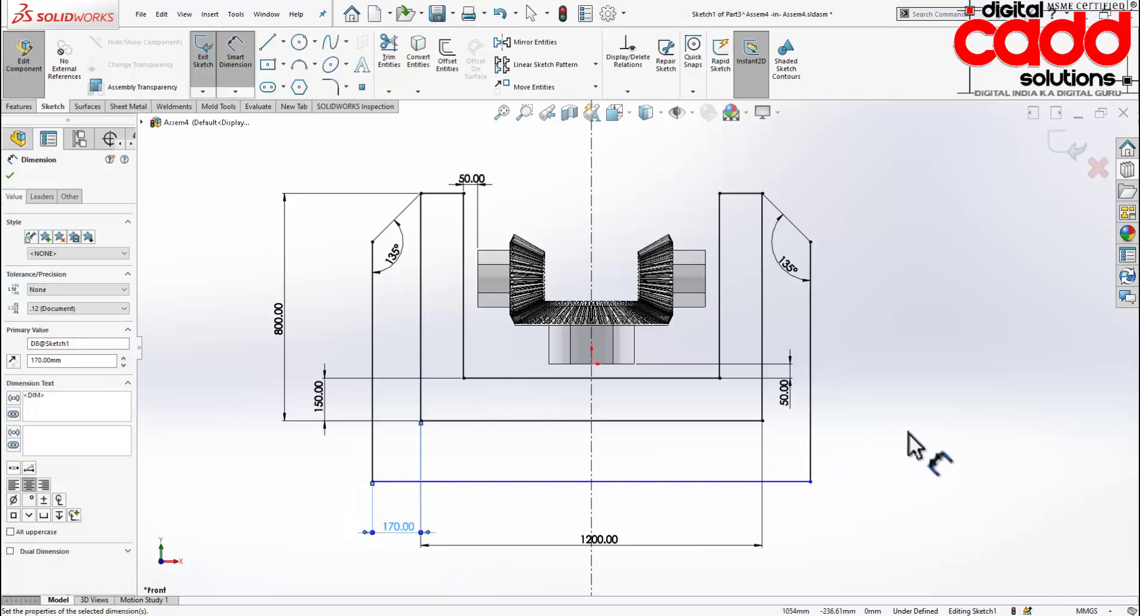
click(913, 427)
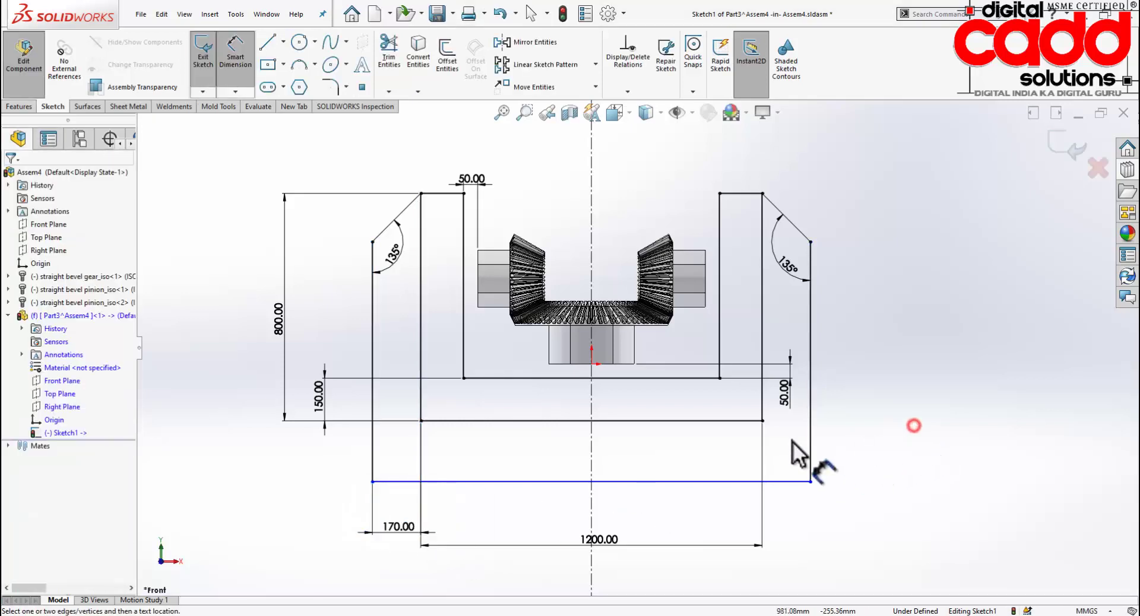
click(689, 422)
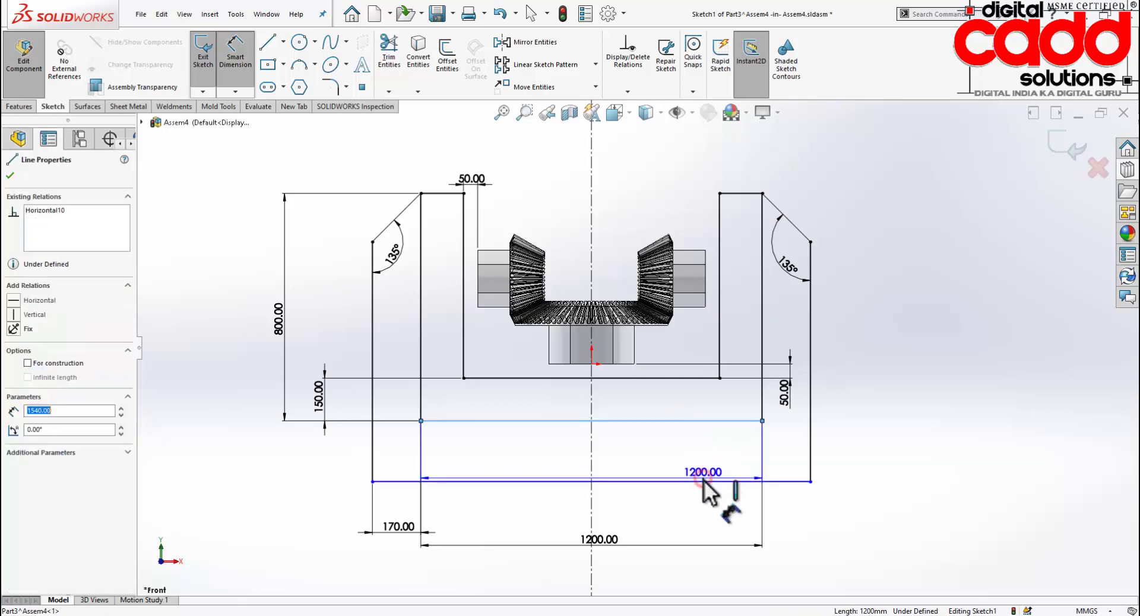
click(704, 481)
click(864, 465)
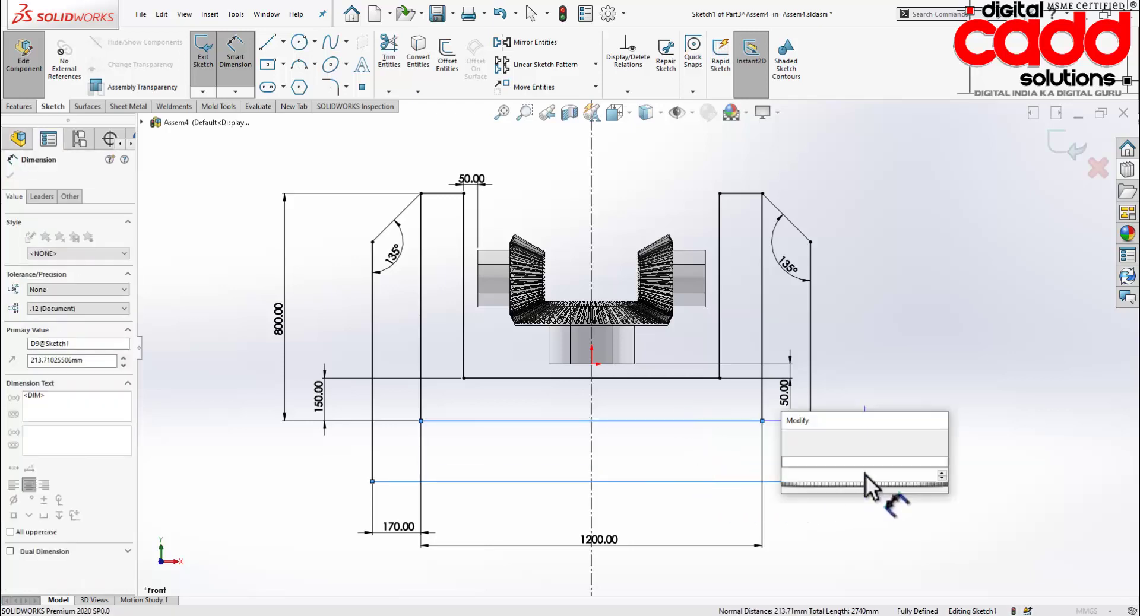
text(200)
key(Return)
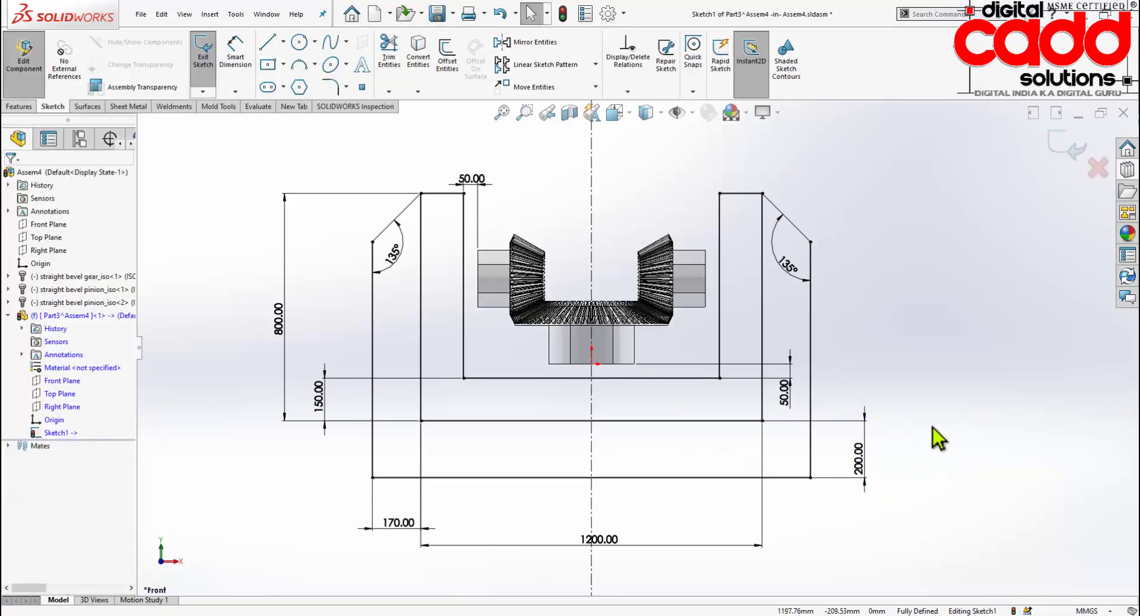
Draw a center rectangle from the bottom line's midpoint up to the upper base line.
click(270, 65)
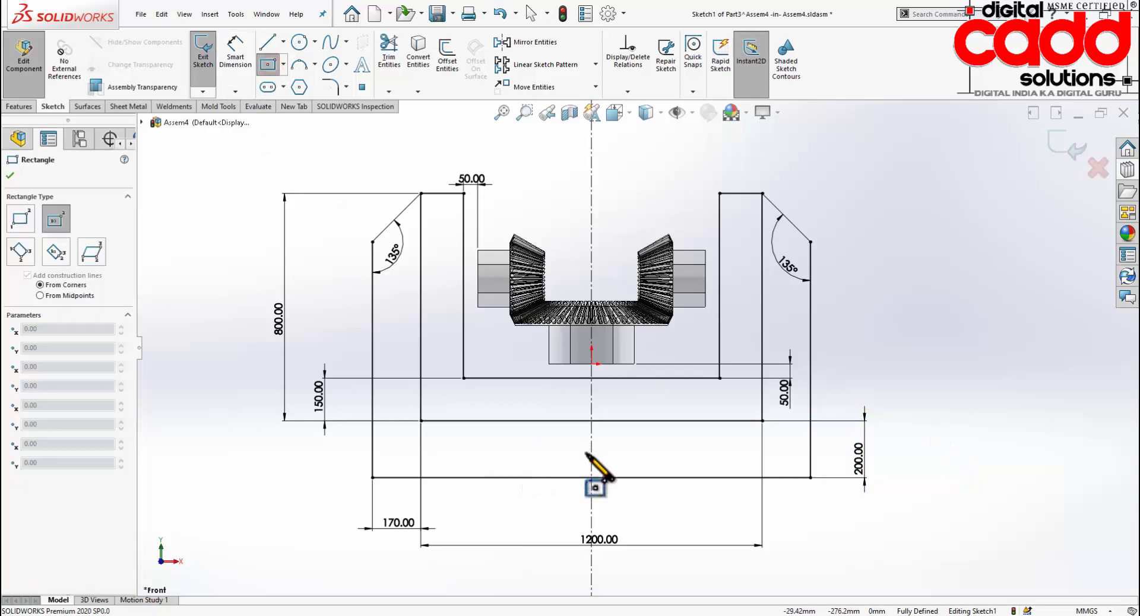
click(594, 478)
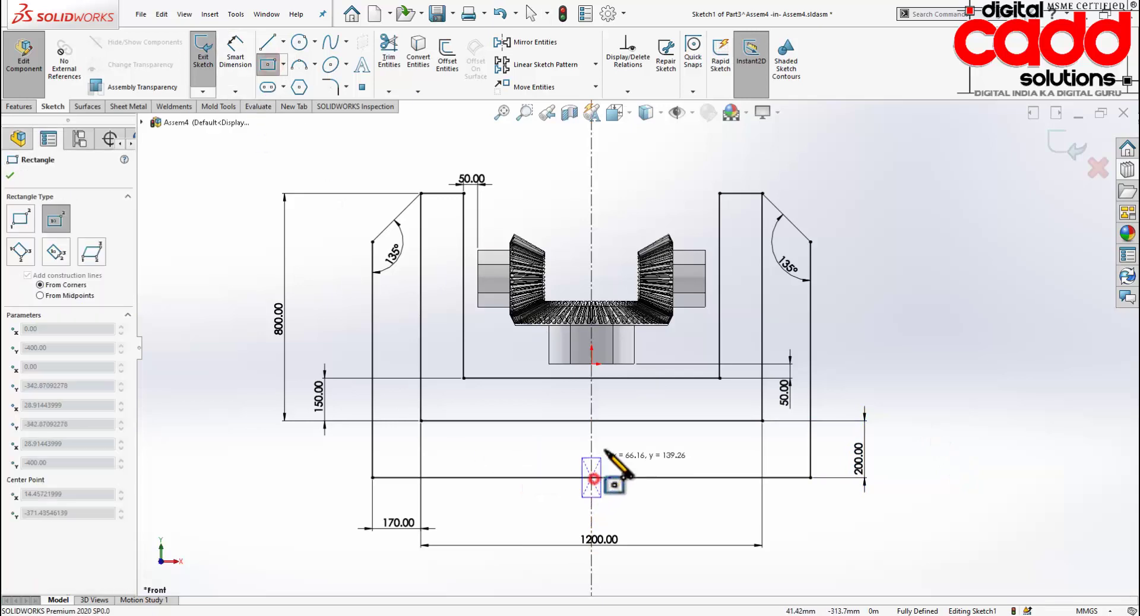
click(657, 422)
key(Escape)
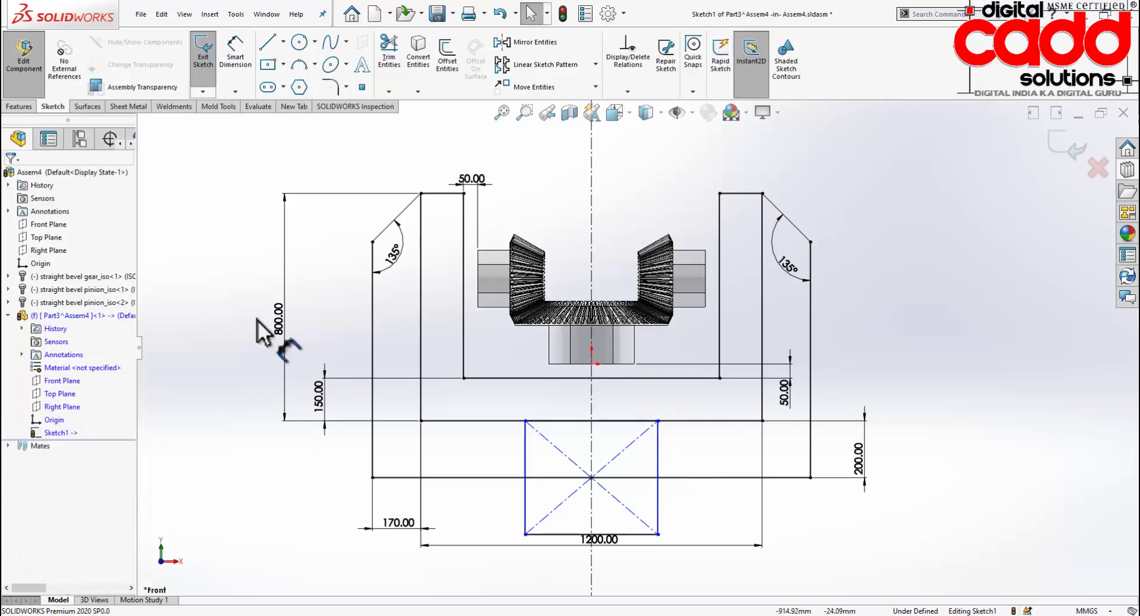
Dimension the rectangle's bottom edge to 460.
click(238, 65)
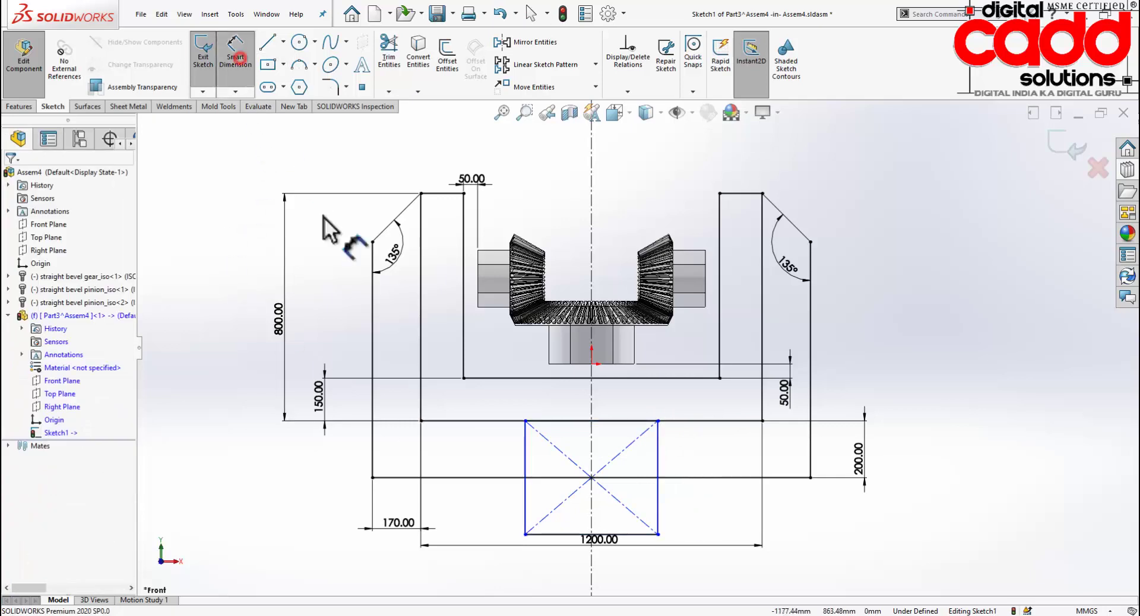
click(628, 535)
click(623, 578)
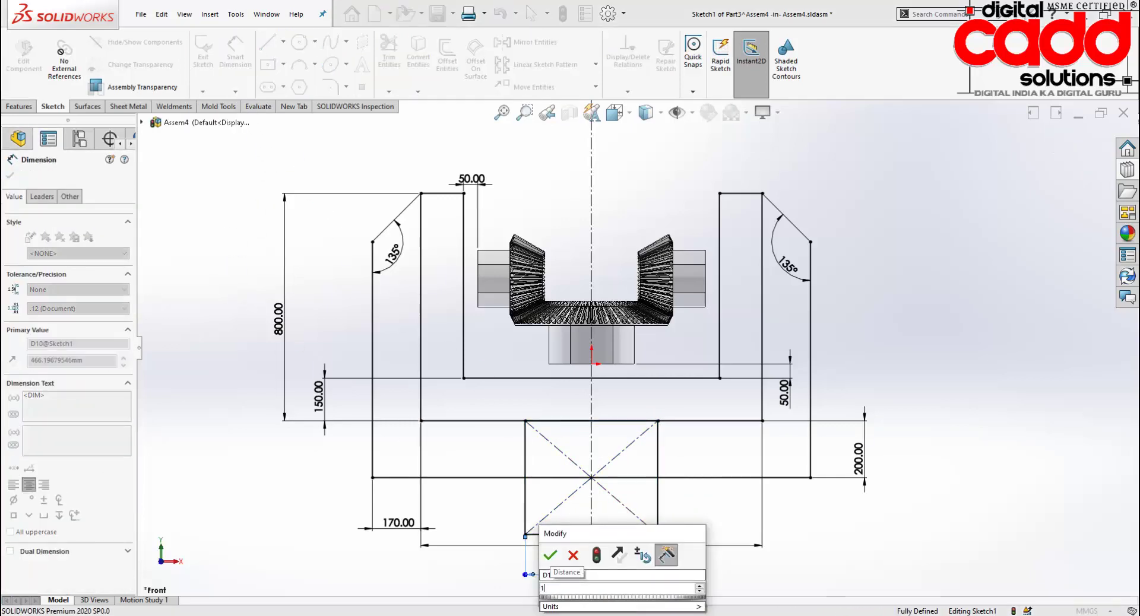
text(460)
key(Return)
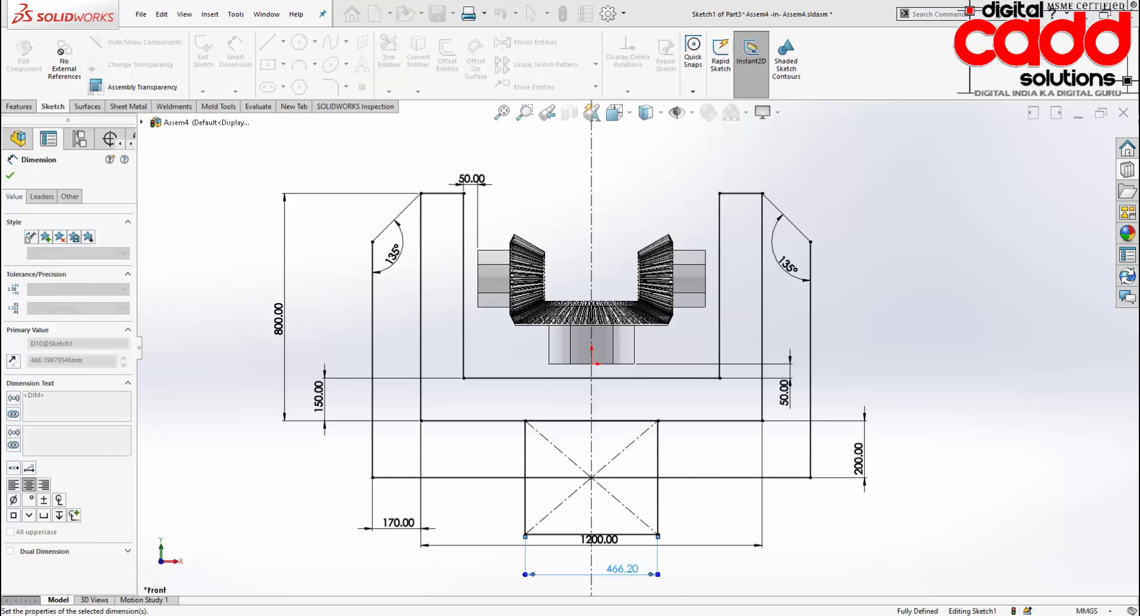
key(Escape)
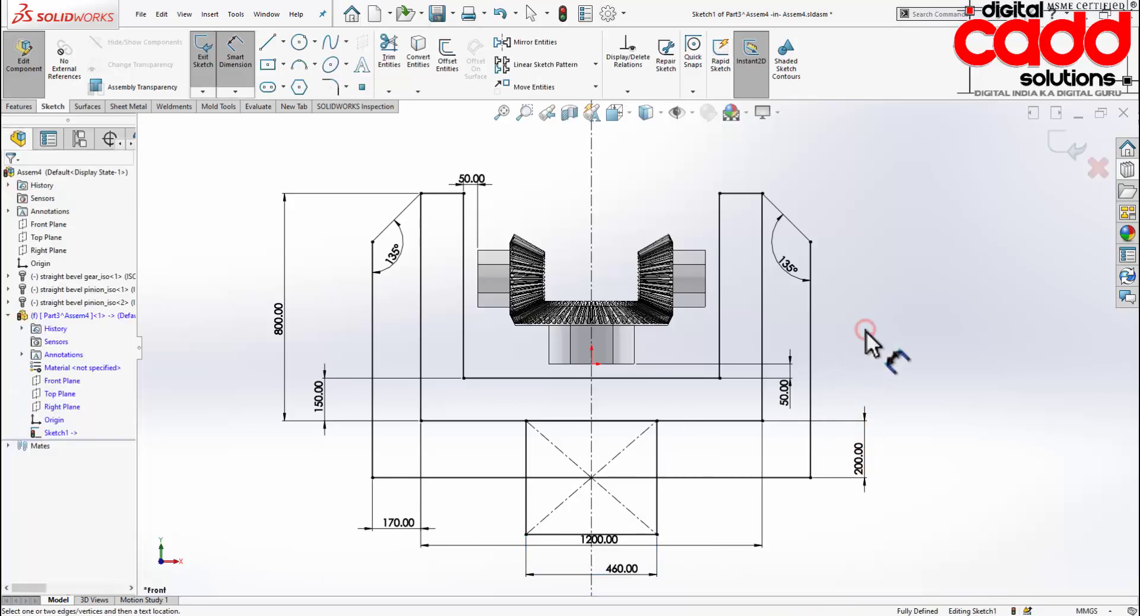
key(Escape)
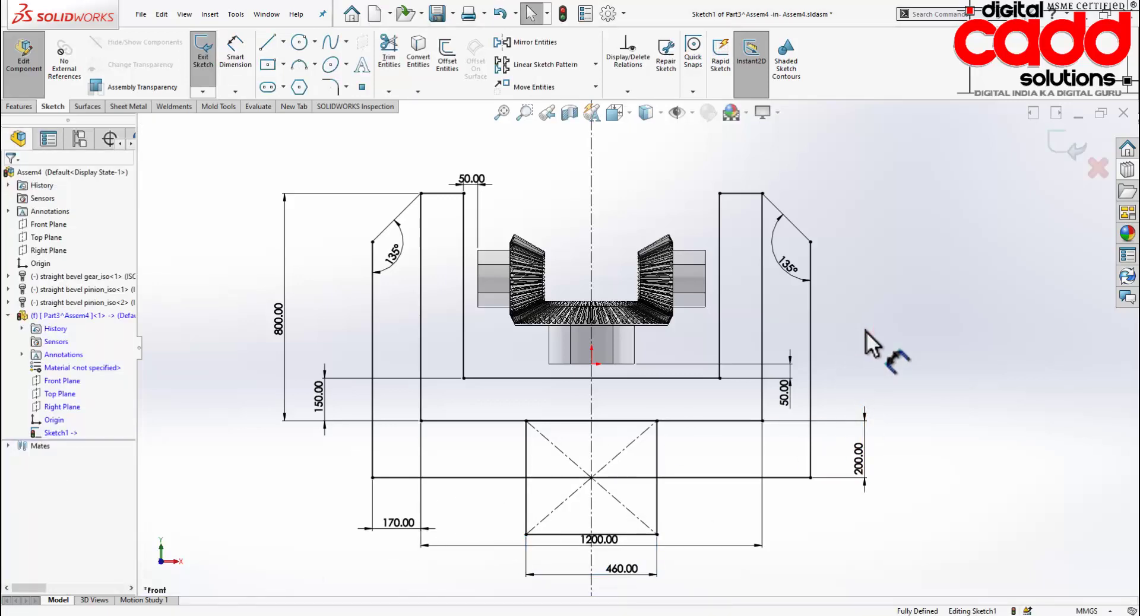
Exit the sketch and extrude the U-shaped region 500 mm with a Mid Plane end condition.
click(1065, 160)
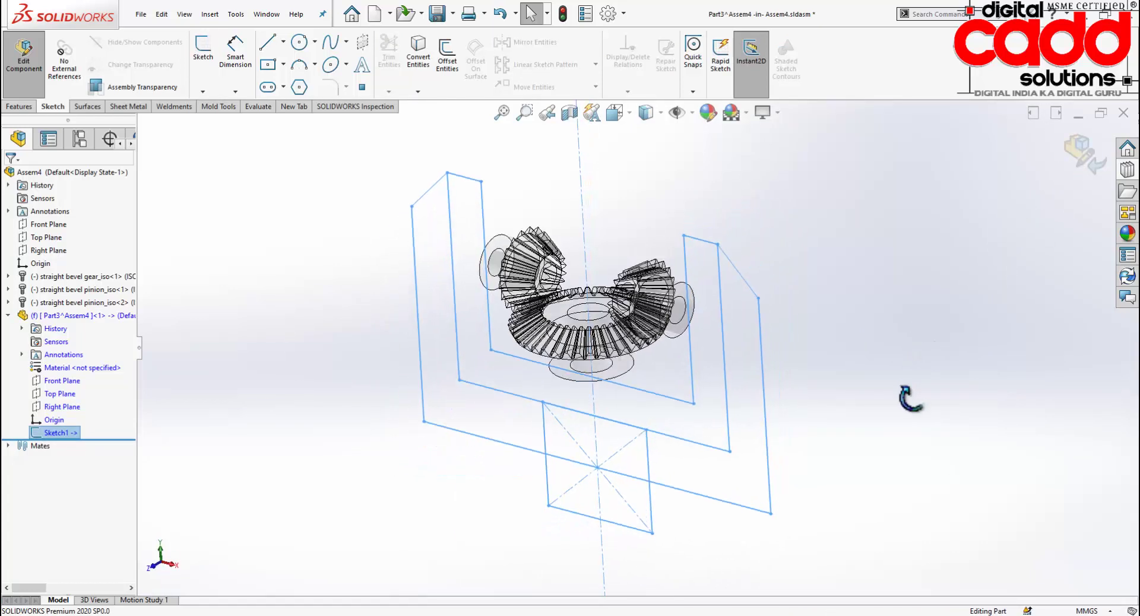
click(9, 108)
click(208, 56)
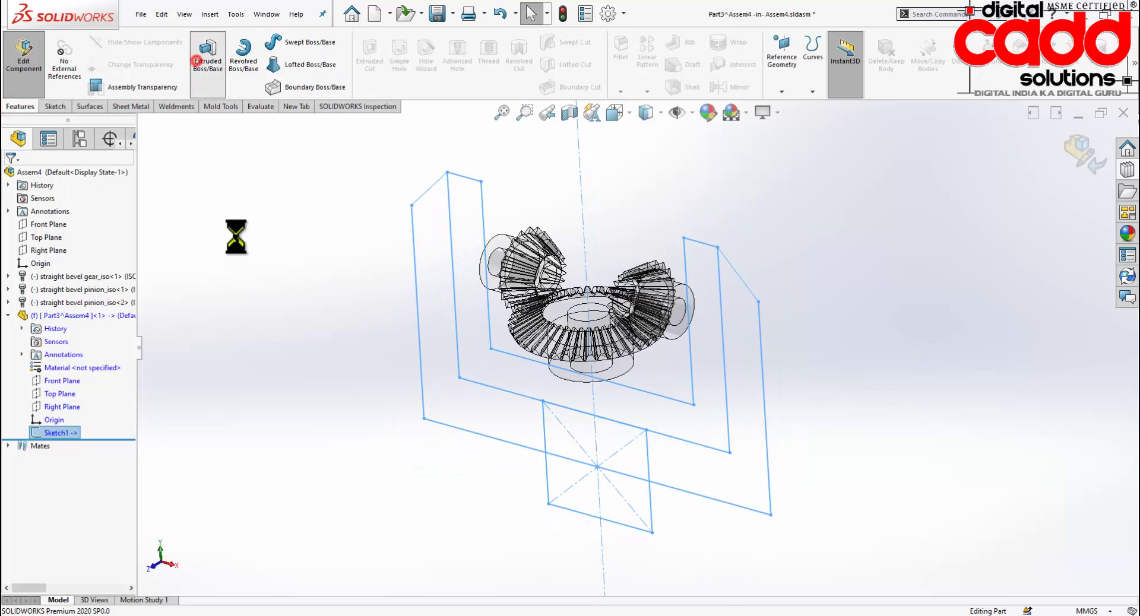
click(701, 431)
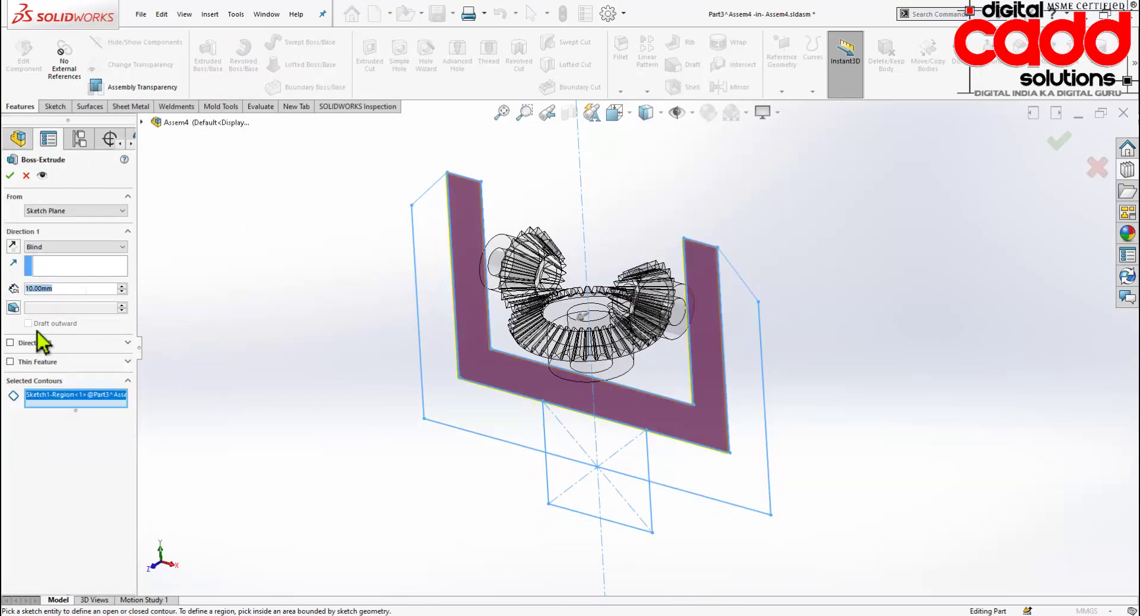
text(0)
key(Return)
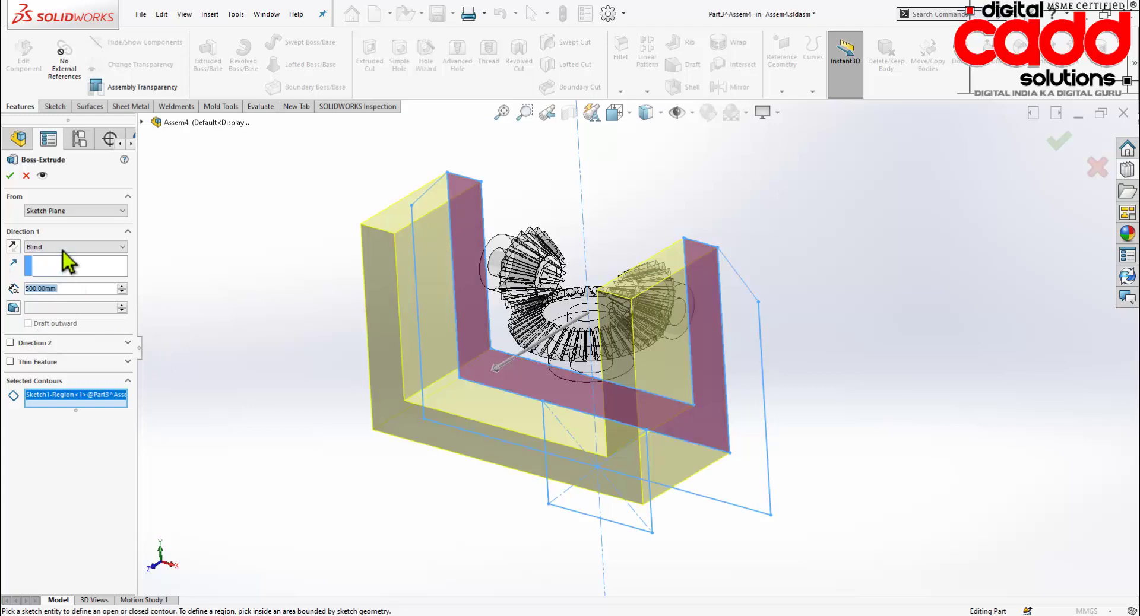
click(63, 247)
click(53, 300)
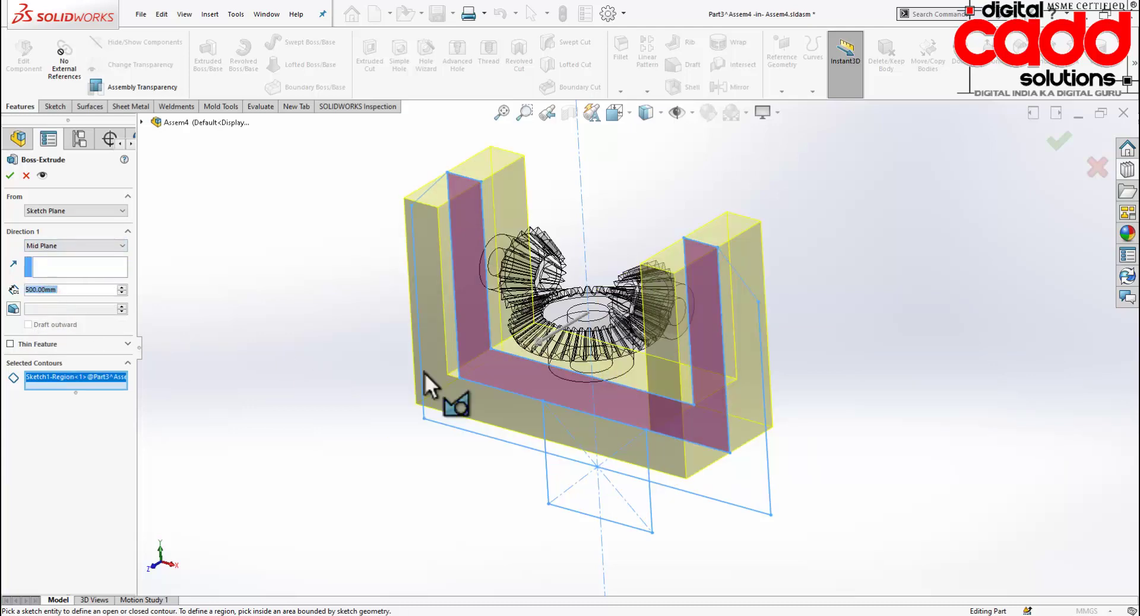
mouse_move(854, 305)
middle_down()
mouse_move(865, 250)
mouse_move(855, 333)
middle_up()
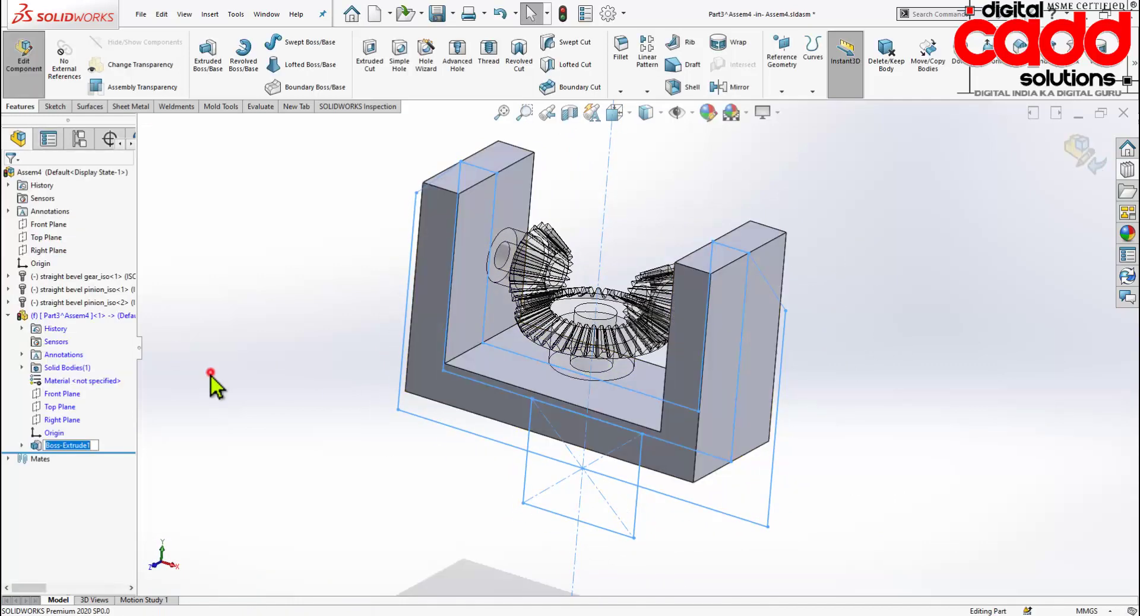
Start a new Extruded Boss from Sketch1 under Boss-Extrude1, restarting it once after orbiting.
click(29, 448)
click(23, 446)
click(52, 460)
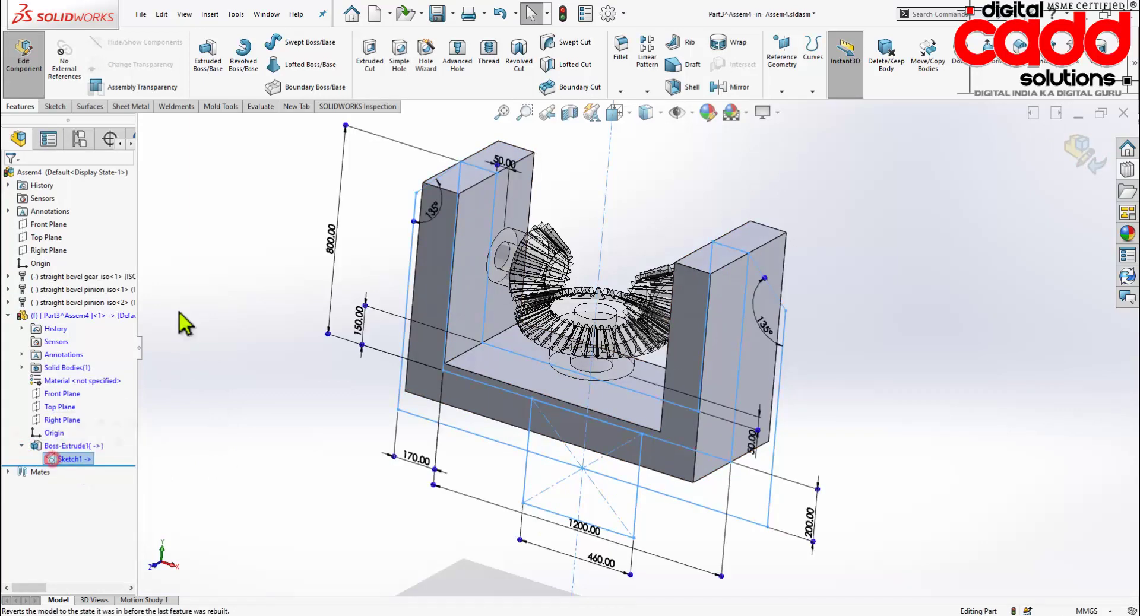
click(207, 54)
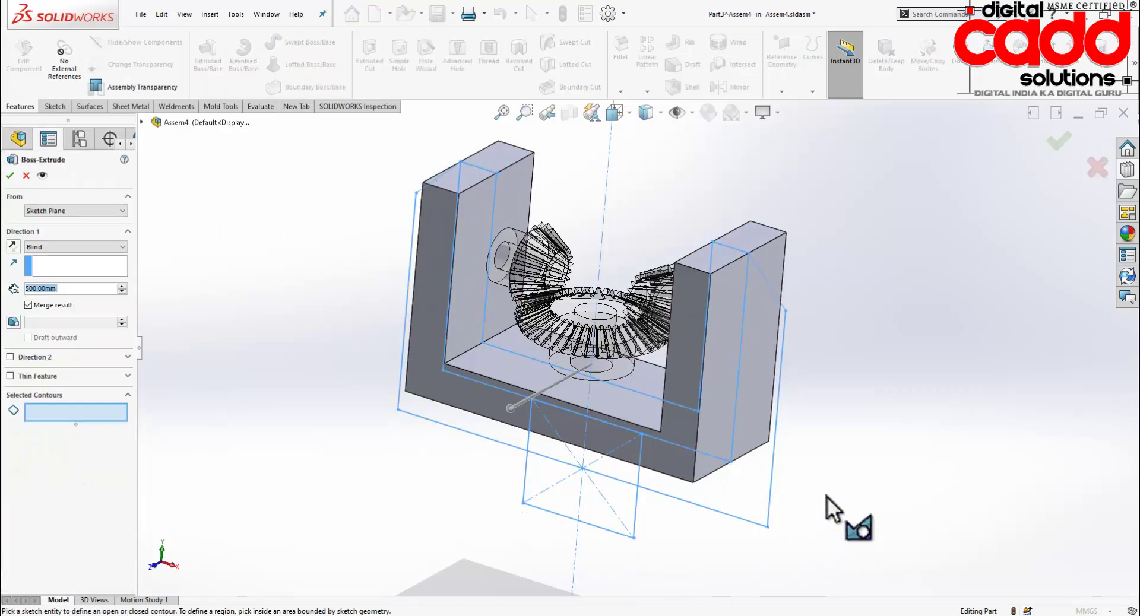
middle_drag(826, 497, 796, 423)
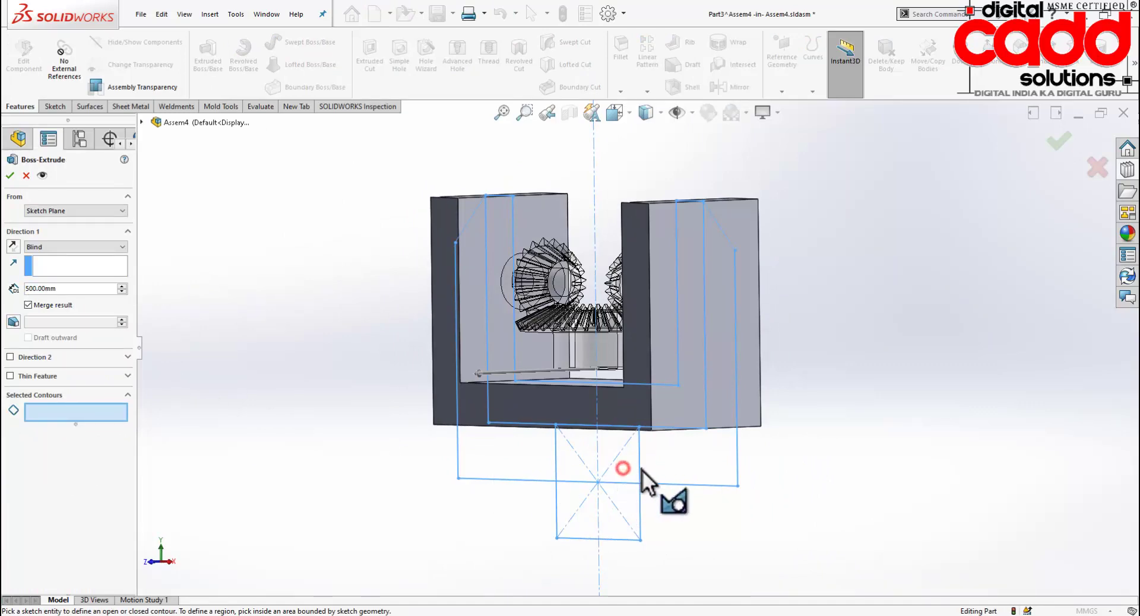
mouse_move(642, 469)
middle_down()
mouse_move(659, 475)
mouse_move(755, 437)
middle_up()
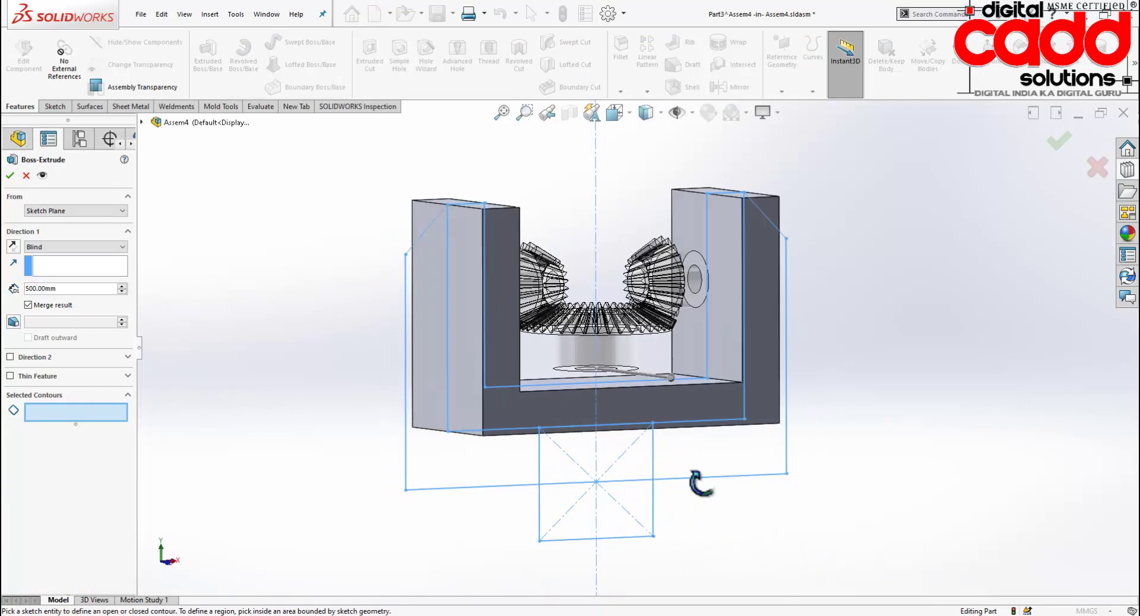
mouse_move(778, 481)
middle_down()
mouse_move(713, 496)
mouse_move(227, 425)
middle_up()
mouse_move(858, 509)
middle_down()
mouse_move(1000, 437)
mouse_move(942, 509)
mouse_move(479, 532)
middle_up()
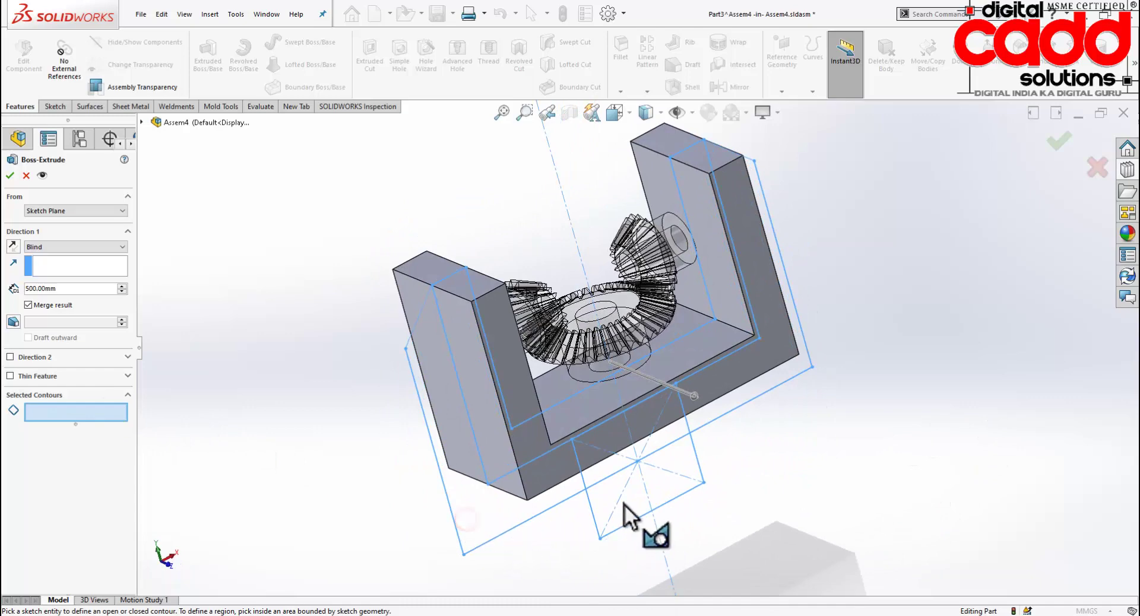
mouse_move(670, 491)
middle_down()
mouse_move(652, 414)
mouse_move(565, 510)
mouse_move(643, 468)
middle_up()
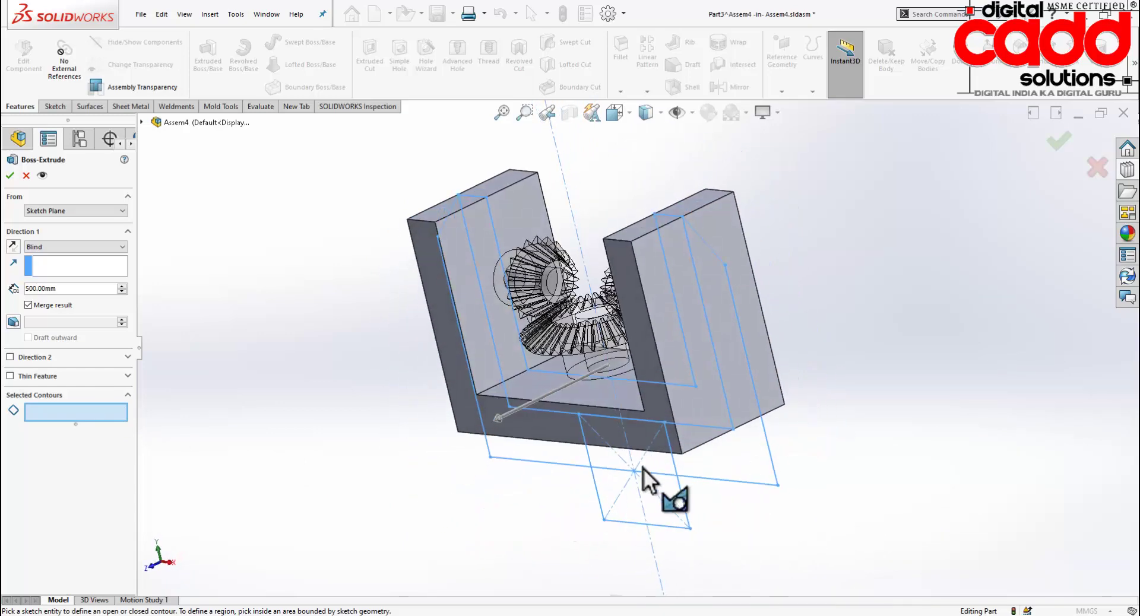
key(Escape)
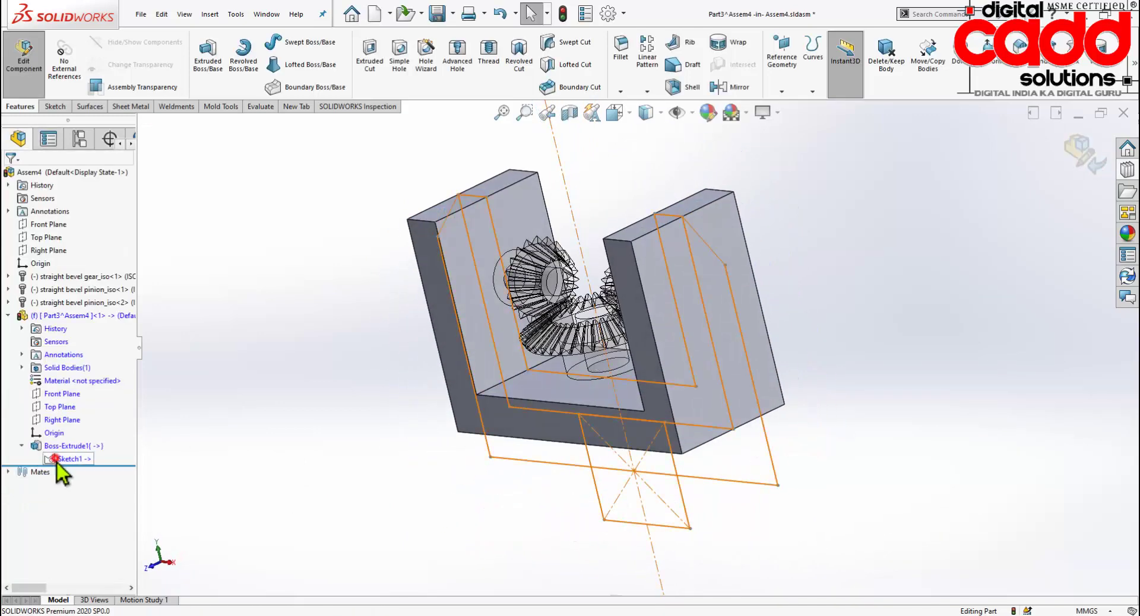
click(67, 459)
click(208, 59)
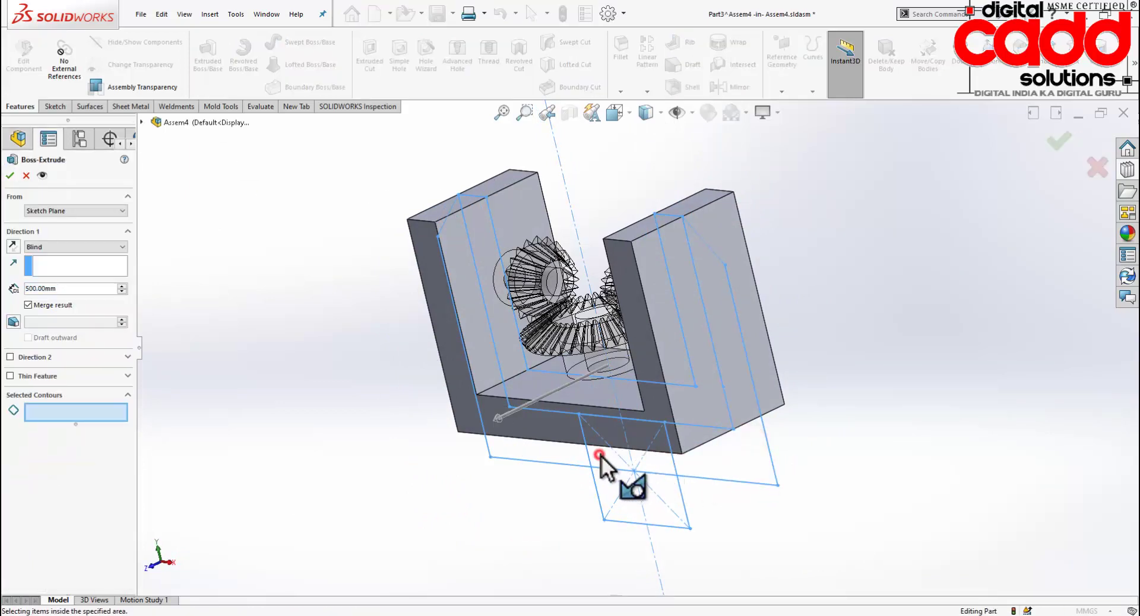
Select the square, L-shaped and right outer regions of Sketch1 as extrusion contours.
click(628, 464)
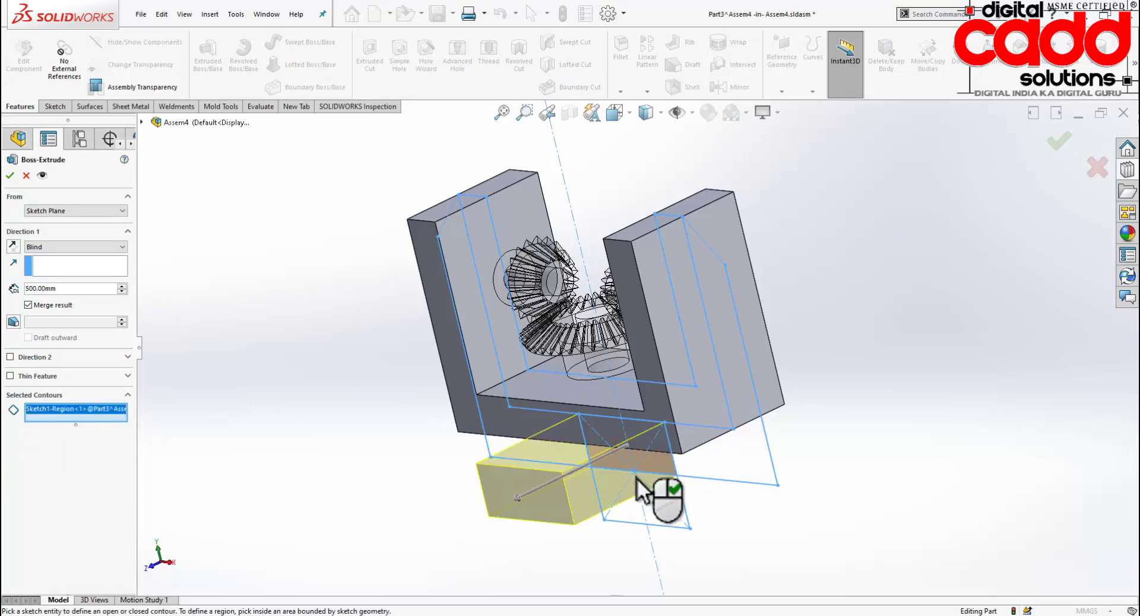
middle_drag(695, 491, 712, 411)
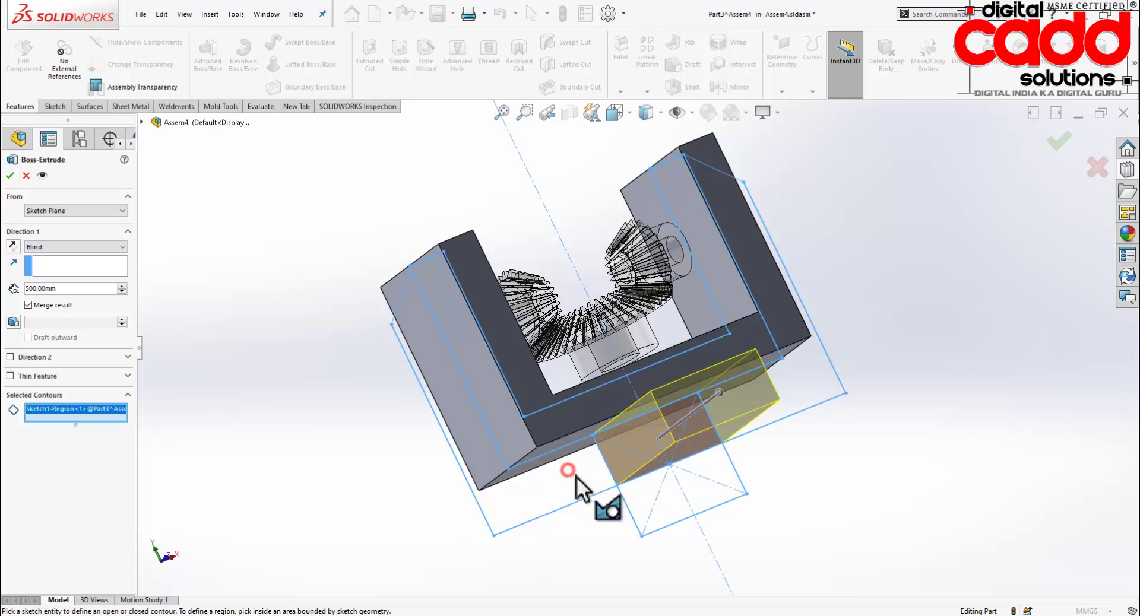
middle_drag(571, 470, 402, 357)
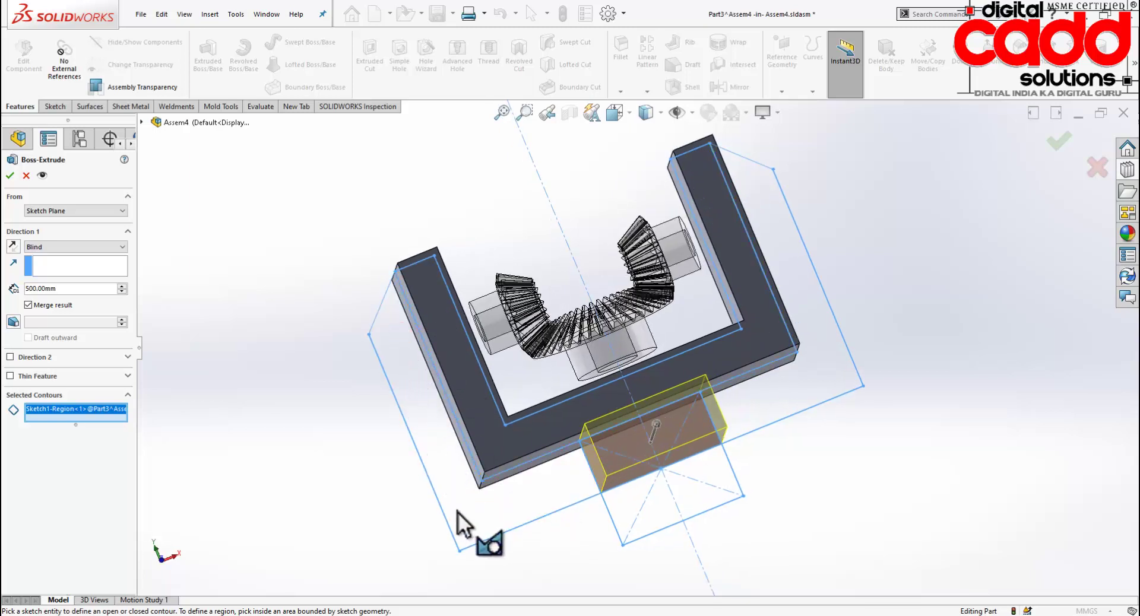
click(550, 458)
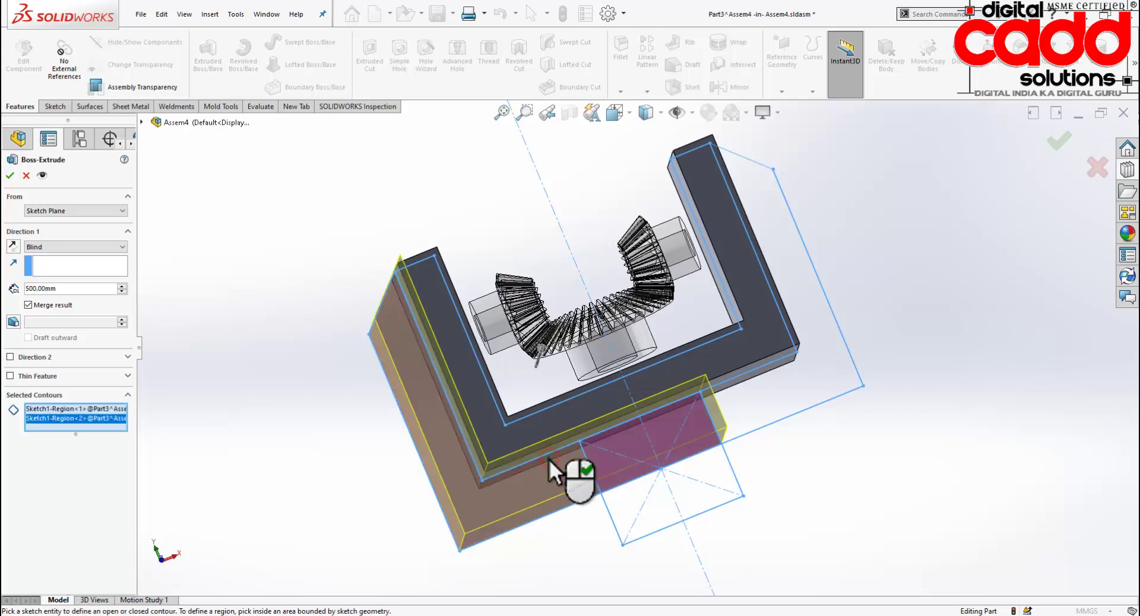
click(769, 372)
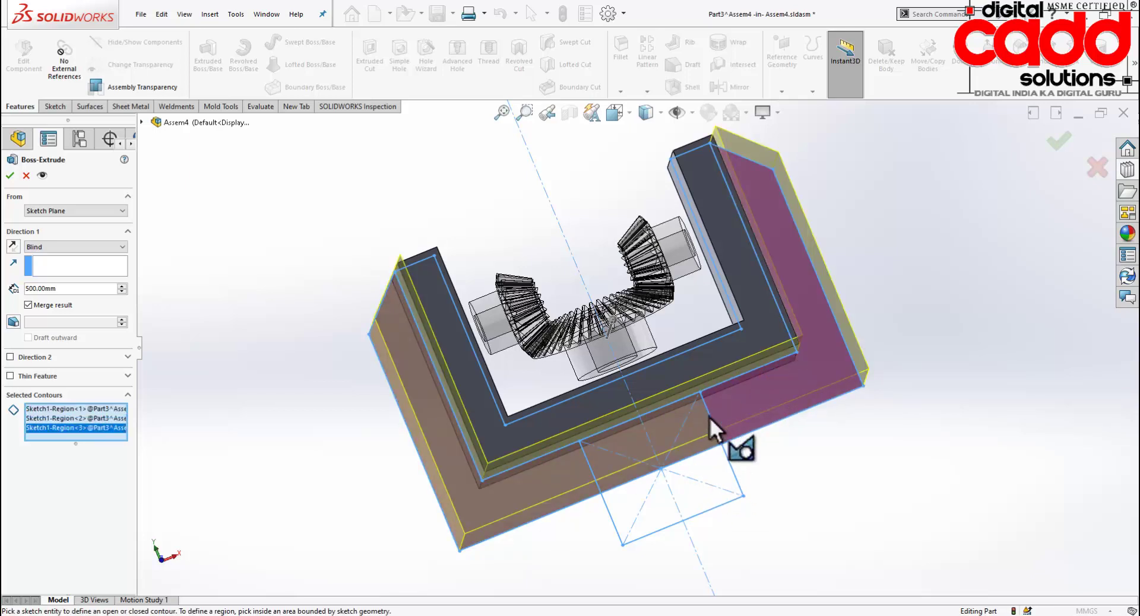
middle_drag(781, 272, 2, 394)
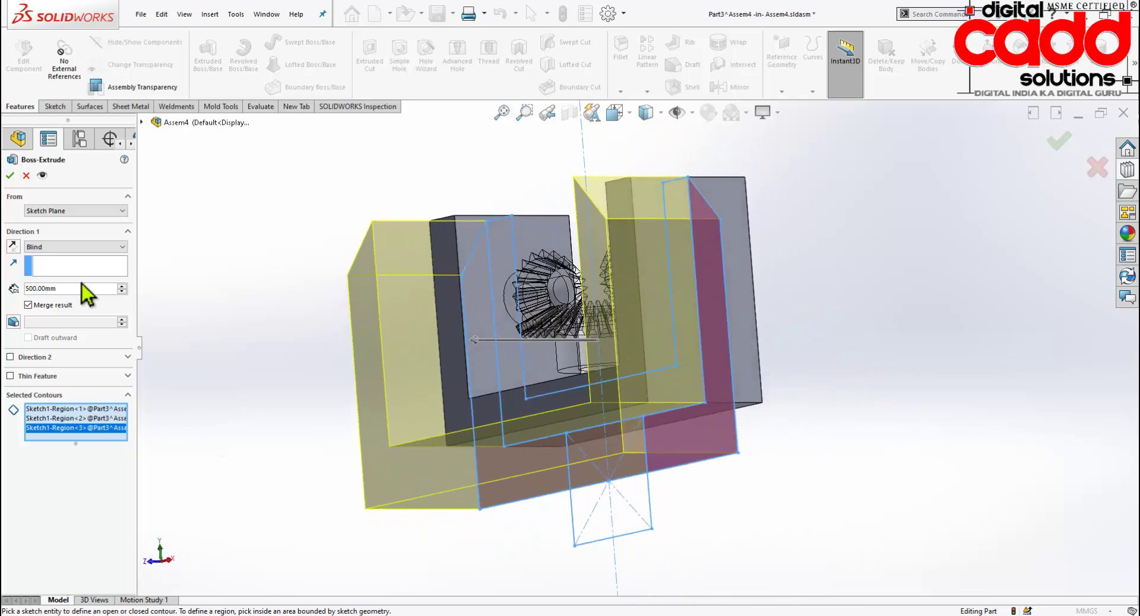
Set the extrusion to 150 mm Mid Plane and accept it as Boss-Extrude2.
text(200)
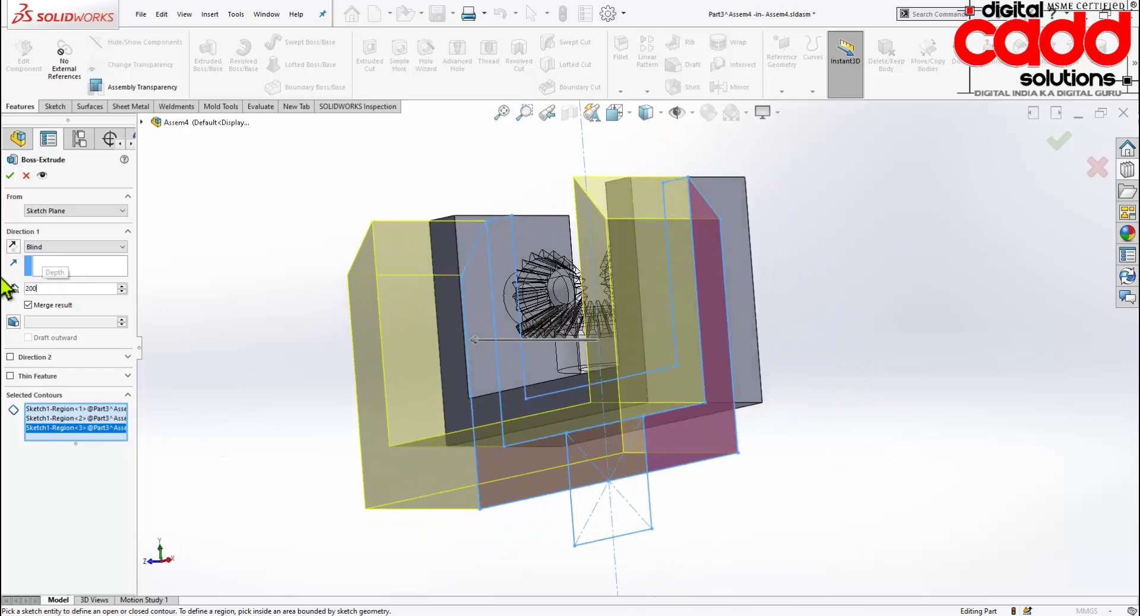
key(Return)
click(76, 246)
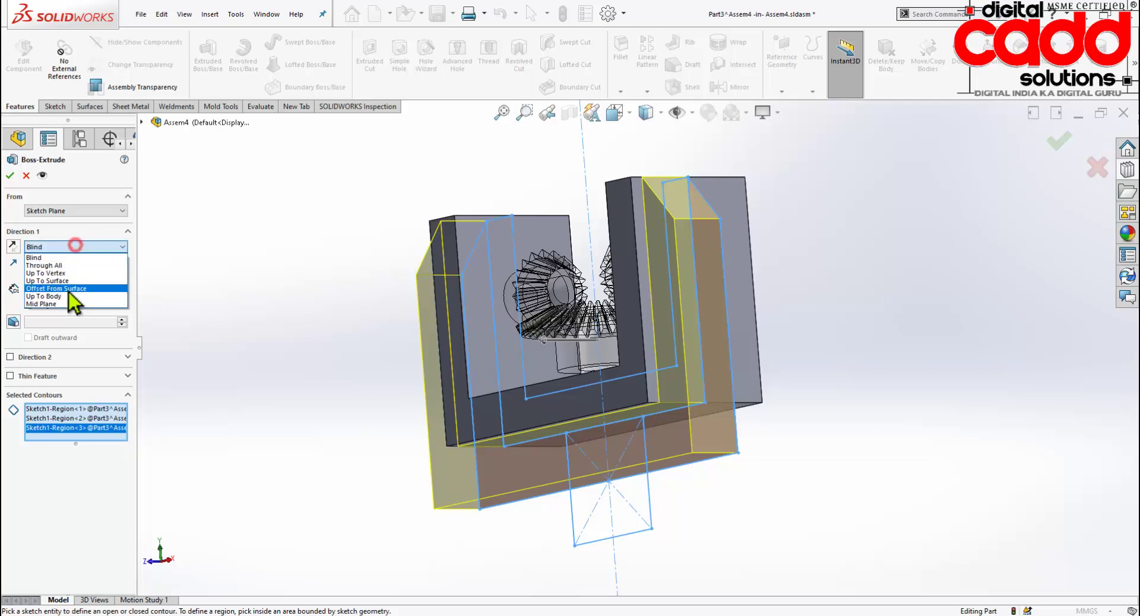
click(59, 301)
mouse_move(788, 480)
middle_down()
mouse_move(642, 490)
mouse_move(682, 572)
mouse_move(749, 494)
mouse_move(790, 394)
mouse_move(682, 476)
mouse_move(573, 463)
mouse_move(641, 461)
mouse_move(655, 524)
mouse_move(641, 537)
middle_up()
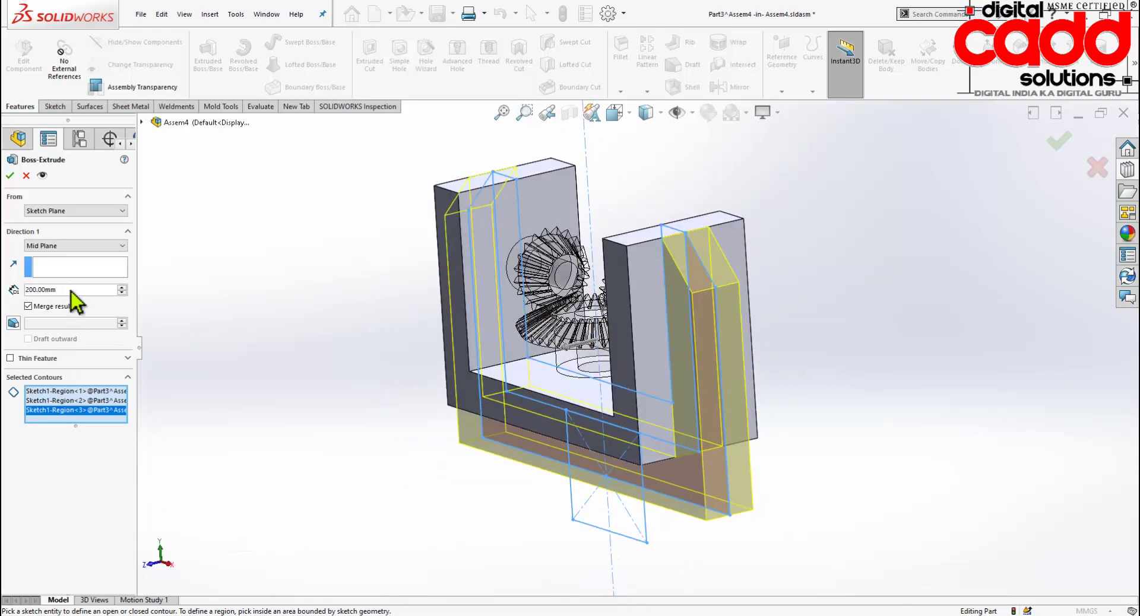
text(150)
key(Return)
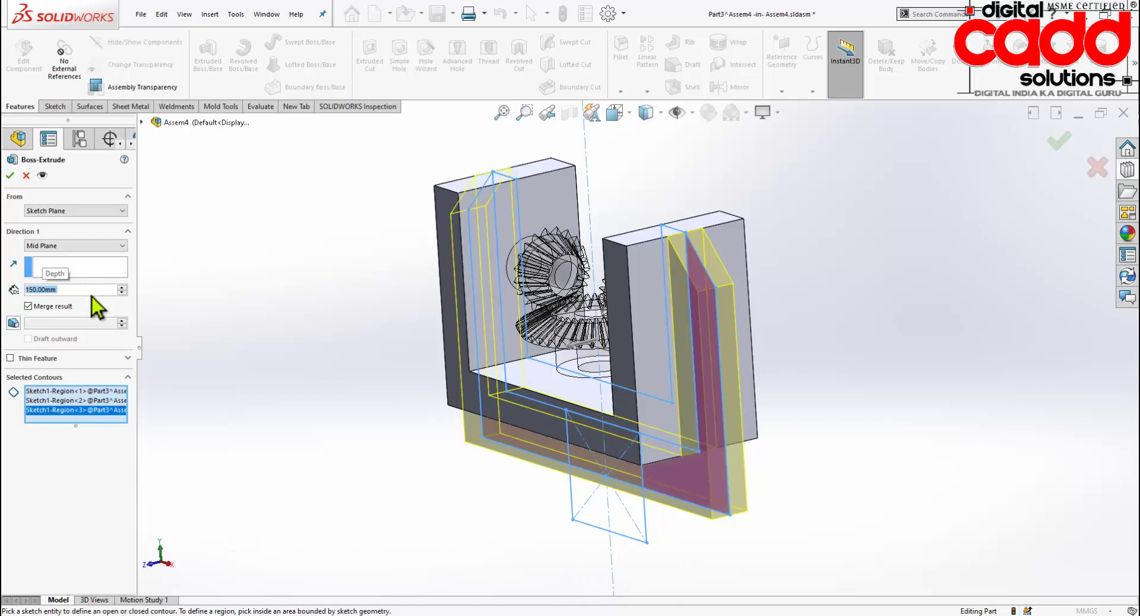
click(10, 176)
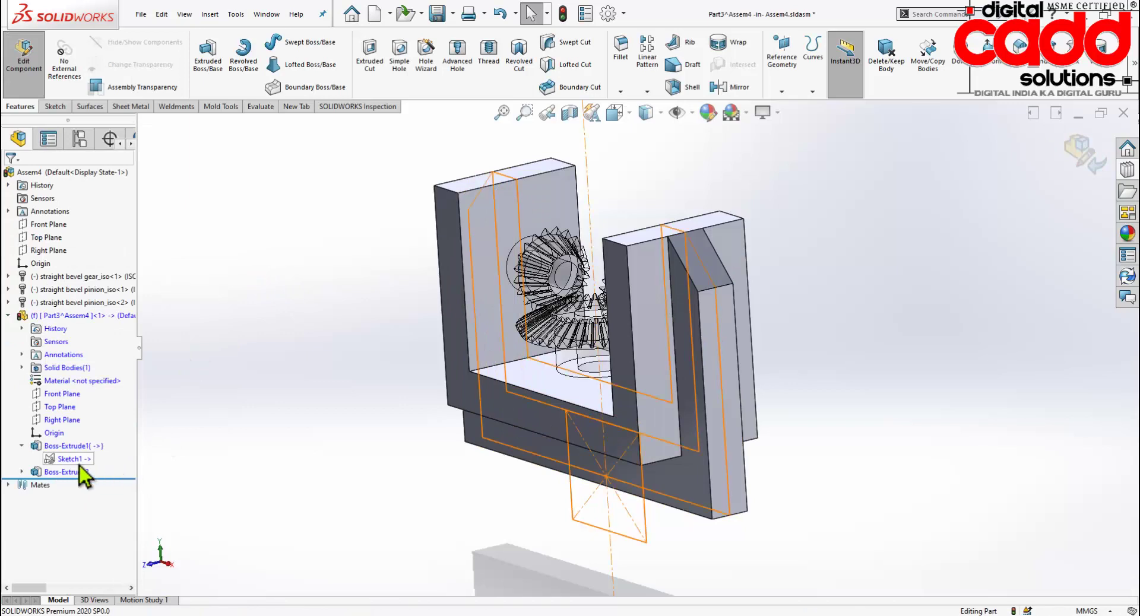
Start another extrusion from Sketch1 using the lower square contour.
click(71, 459)
click(214, 69)
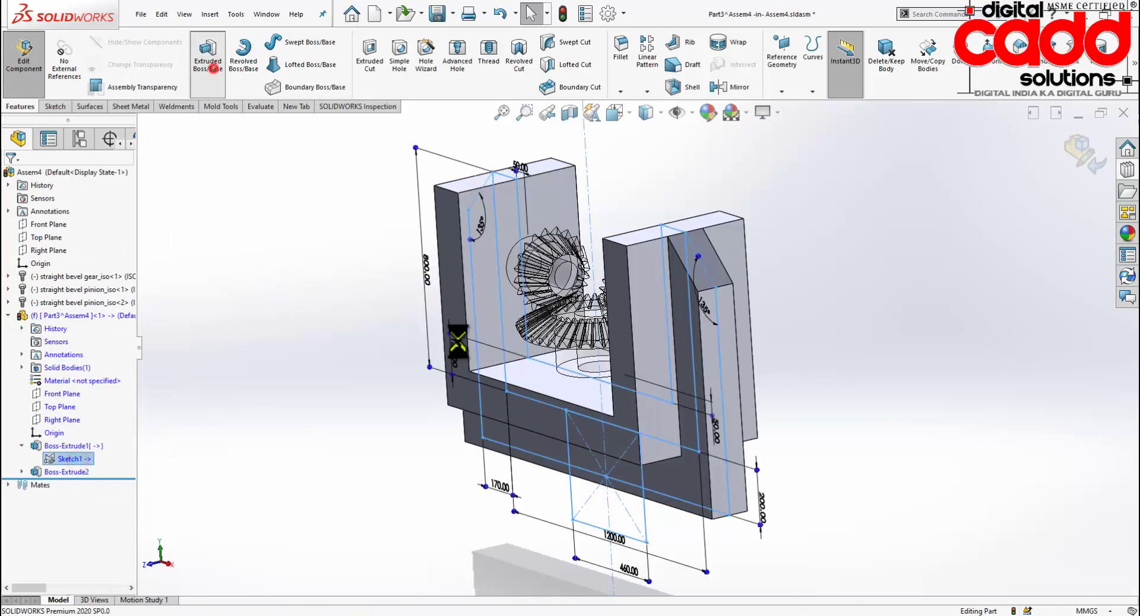
click(645, 525)
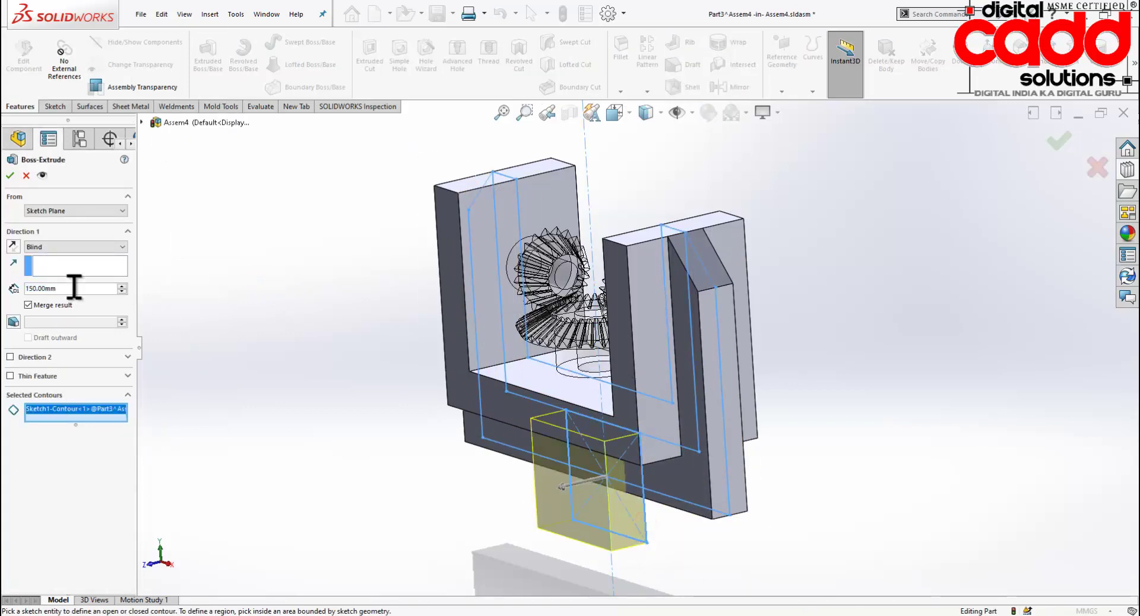
Extrude the square contour 500 mm Mid Plane as Boss-Extrude3.
text(500)
key(Return)
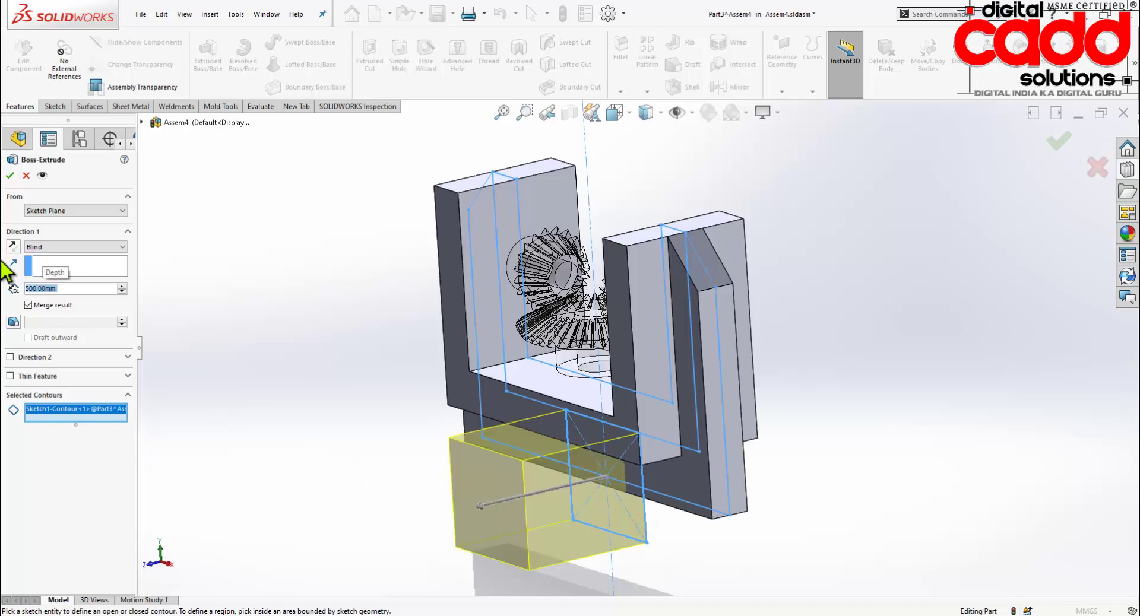
click(77, 304)
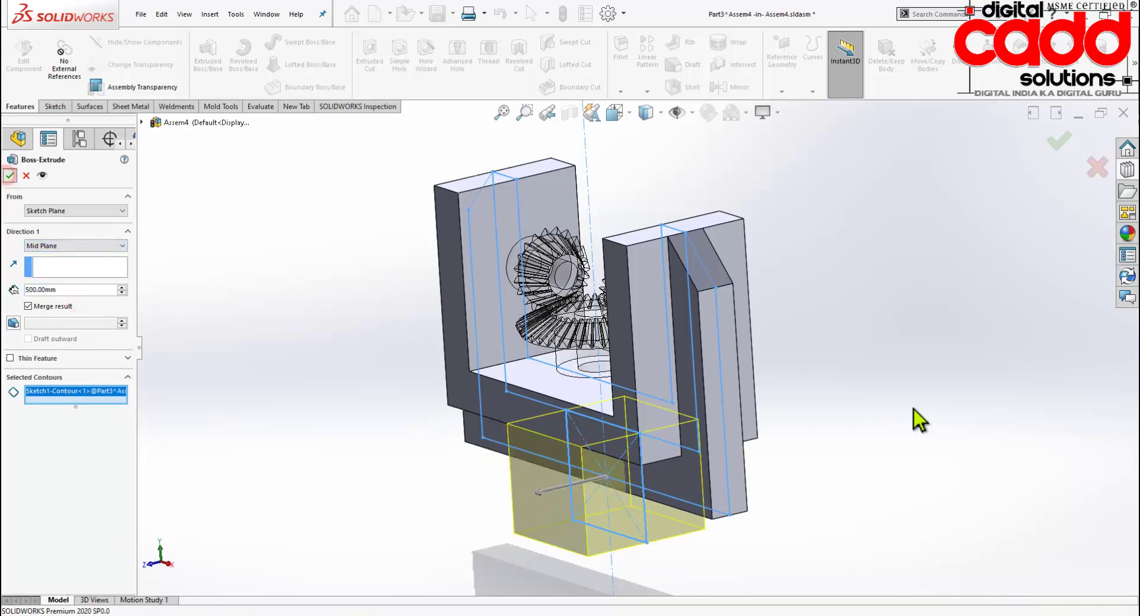
key(Return)
Orbit and zoom around the finished housing and gears to inspect them.
mouse_move(891, 390)
middle_down()
mouse_move(935, 207)
mouse_move(917, 382)
mouse_move(924, 471)
mouse_move(922, 400)
mouse_move(903, 409)
mouse_move(918, 402)
mouse_move(920, 415)
mouse_move(949, 344)
mouse_move(941, 387)
mouse_move(919, 412)
mouse_move(855, 417)
mouse_move(864, 440)
middle_up()
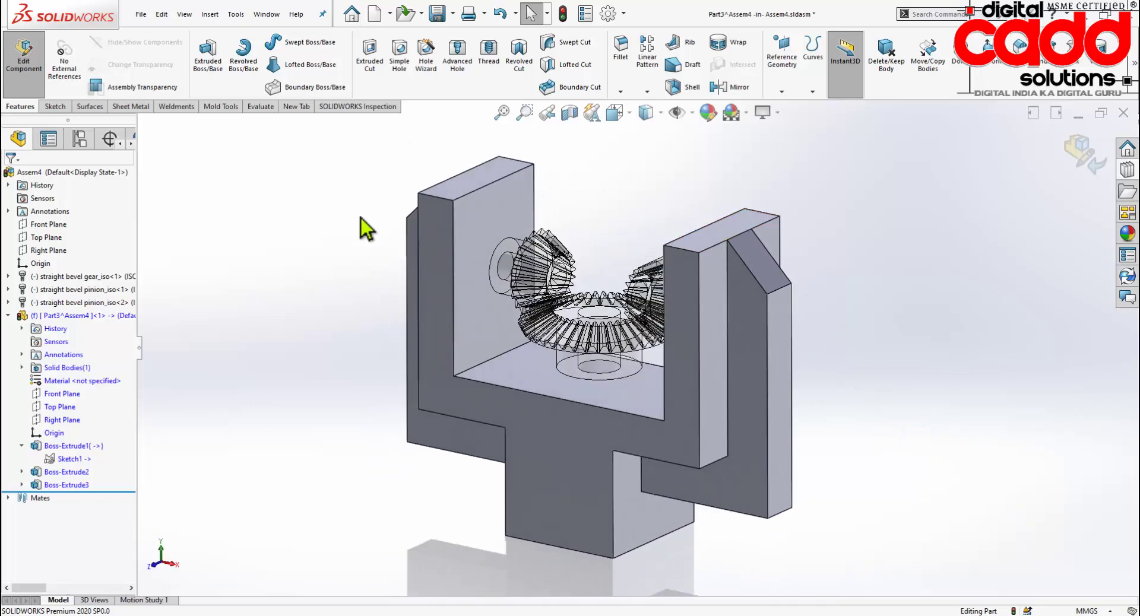
mouse_move(776, 356)
middle_down()
mouse_move(804, 300)
mouse_move(810, 254)
mouse_move(789, 218)
mouse_move(794, 306)
mouse_move(824, 358)
middle_up()
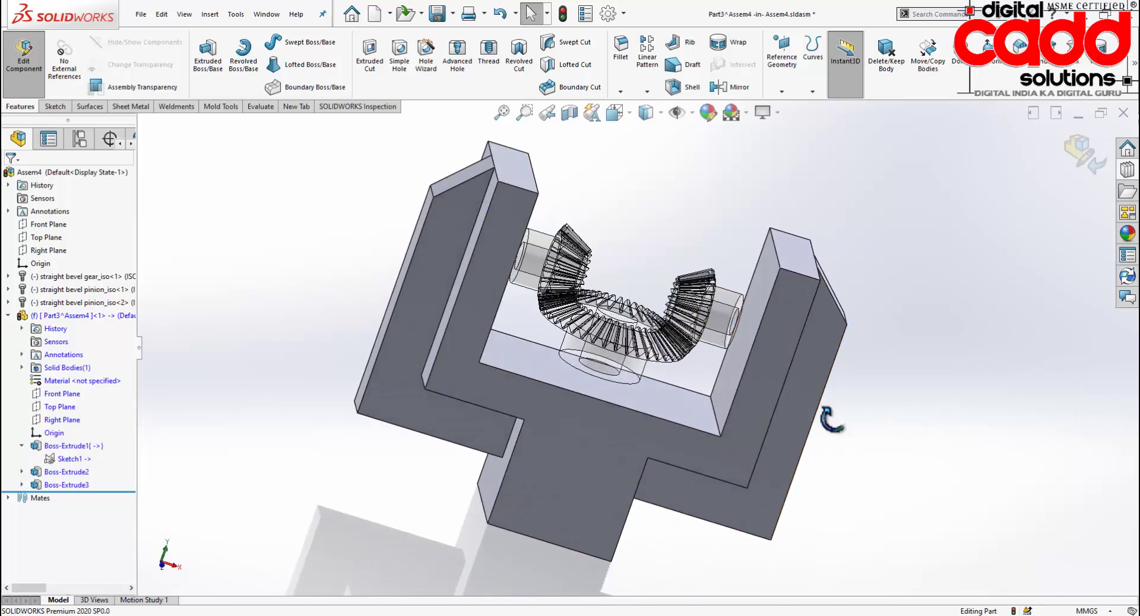
middle_drag(831, 419, 829, 421)
scroll(898, 421, down, 2)
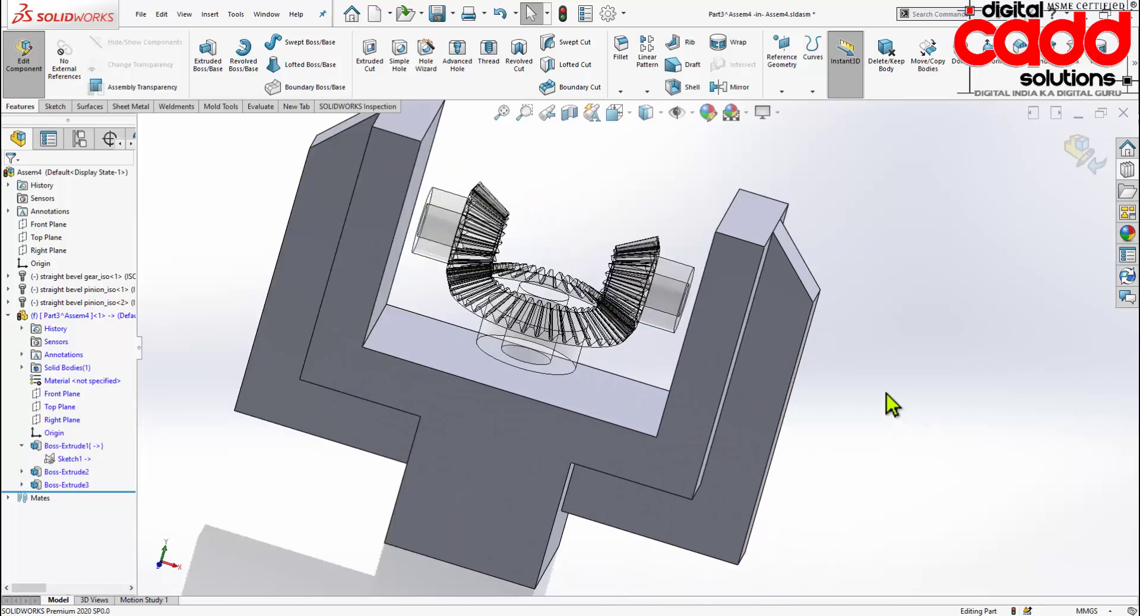
scroll(891, 406, up, 2)
mouse_move(772, 237)
middle_down()
mouse_move(840, 375)
mouse_move(810, 323)
mouse_move(814, 410)
middle_up()
mouse_move(493, 229)
middle_down()
mouse_move(509, 240)
mouse_move(479, 241)
middle_up()
Start a sketch on the housing's inner wall face, viewed normal to it.
click(454, 212)
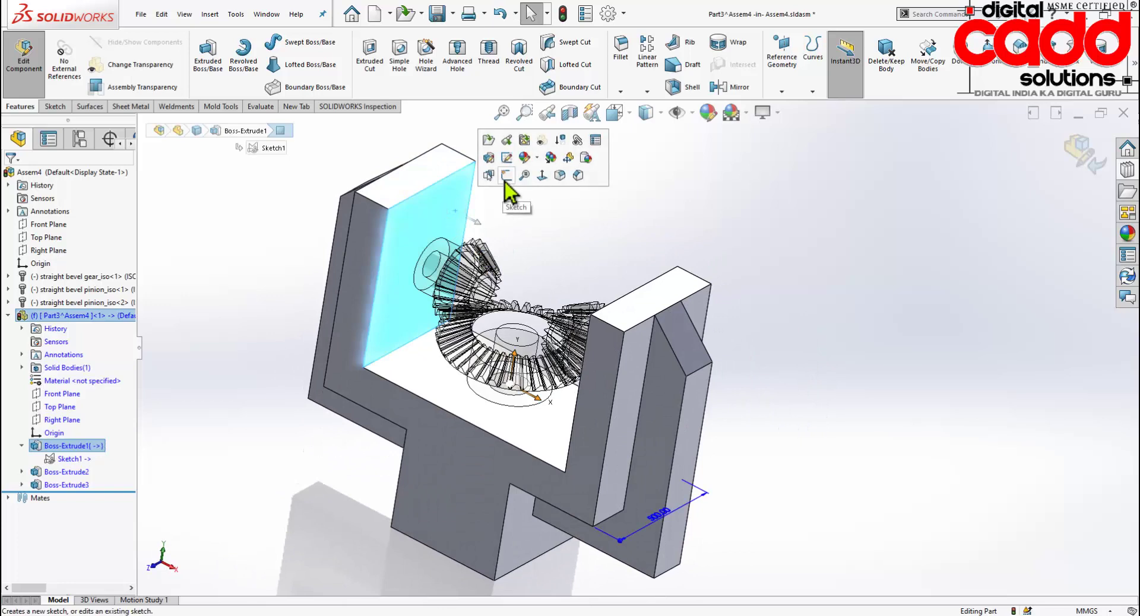
click(173, 420)
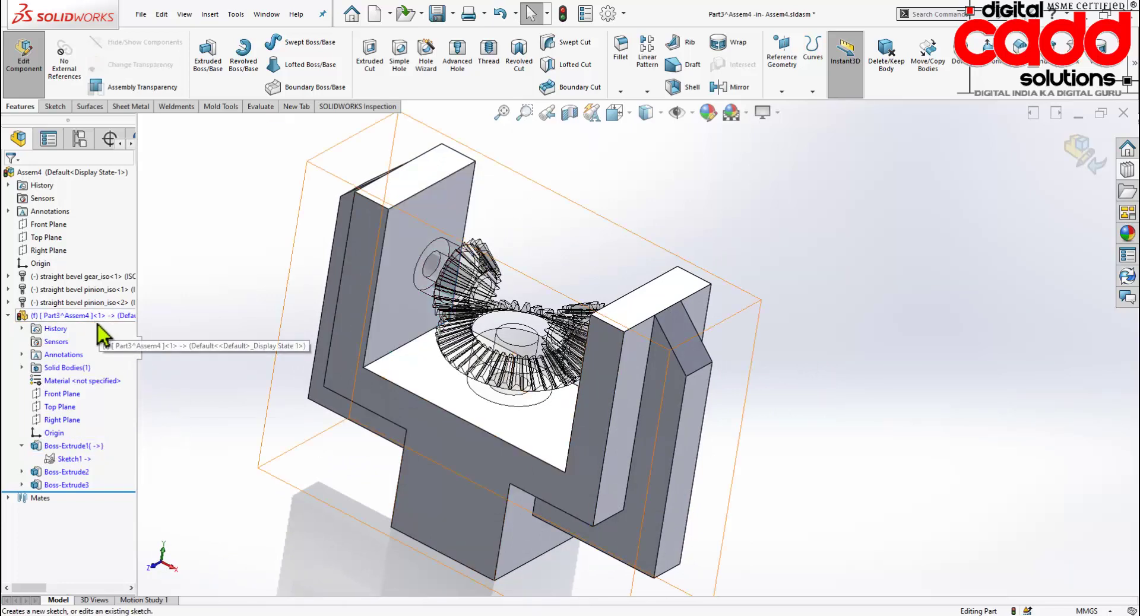
click(442, 205)
click(492, 173)
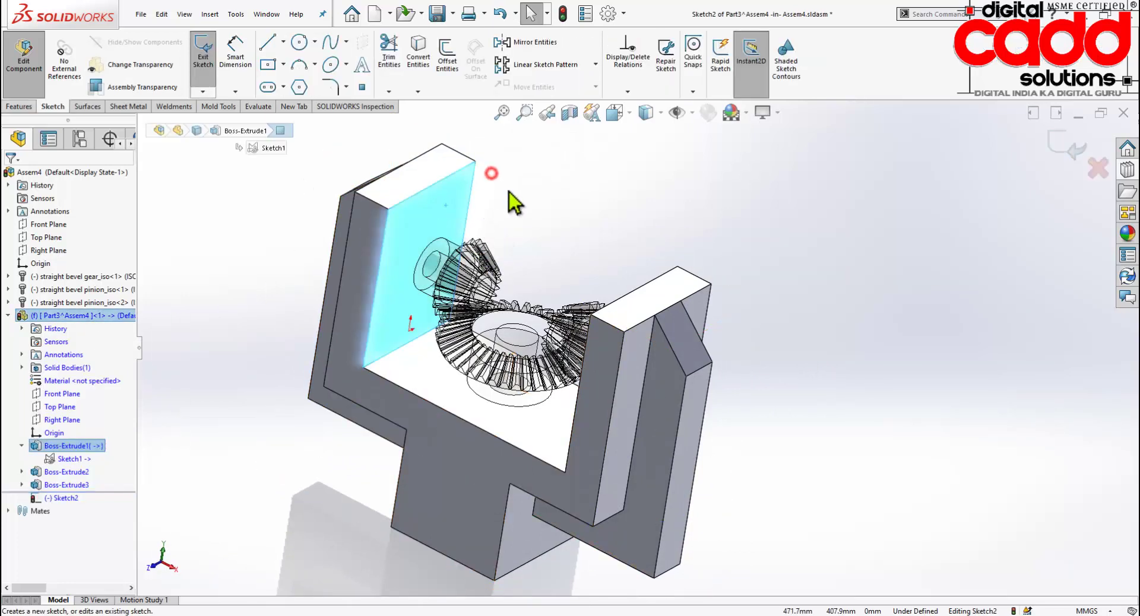
key(space)
click(725, 314)
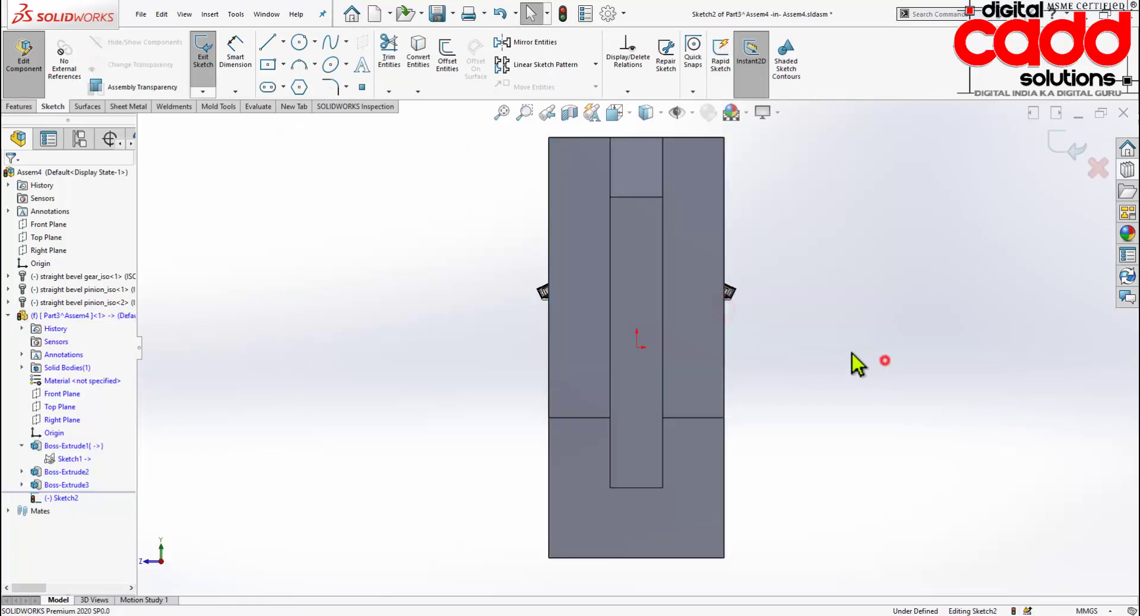
Switch to Hidden Lines Visible and orbit to locate the left pinion hub.
click(660, 112)
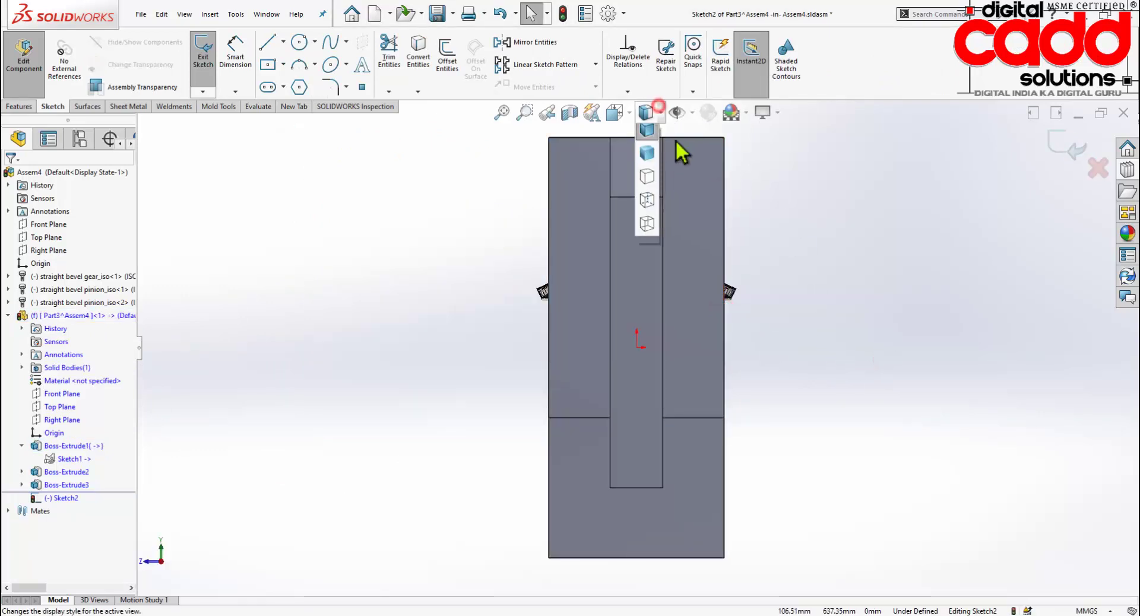
click(647, 200)
scroll(742, 226, down, 2)
scroll(772, 211, down, 2)
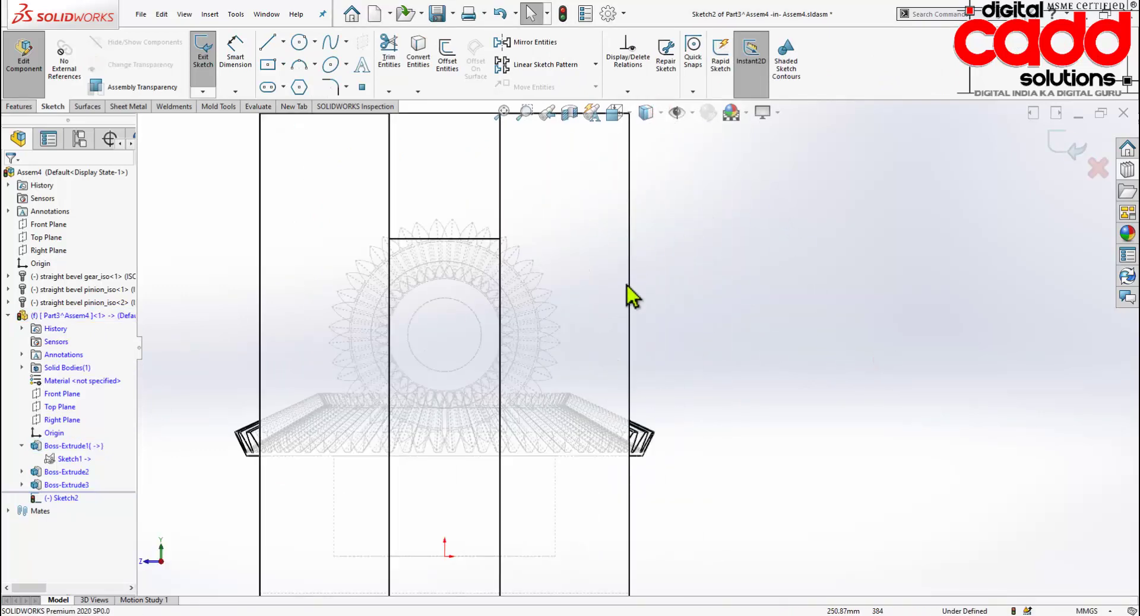
mouse_move(632, 297)
middle_down()
mouse_move(390, 199)
mouse_move(407, 280)
middle_up()
scroll(386, 208, down, 1)
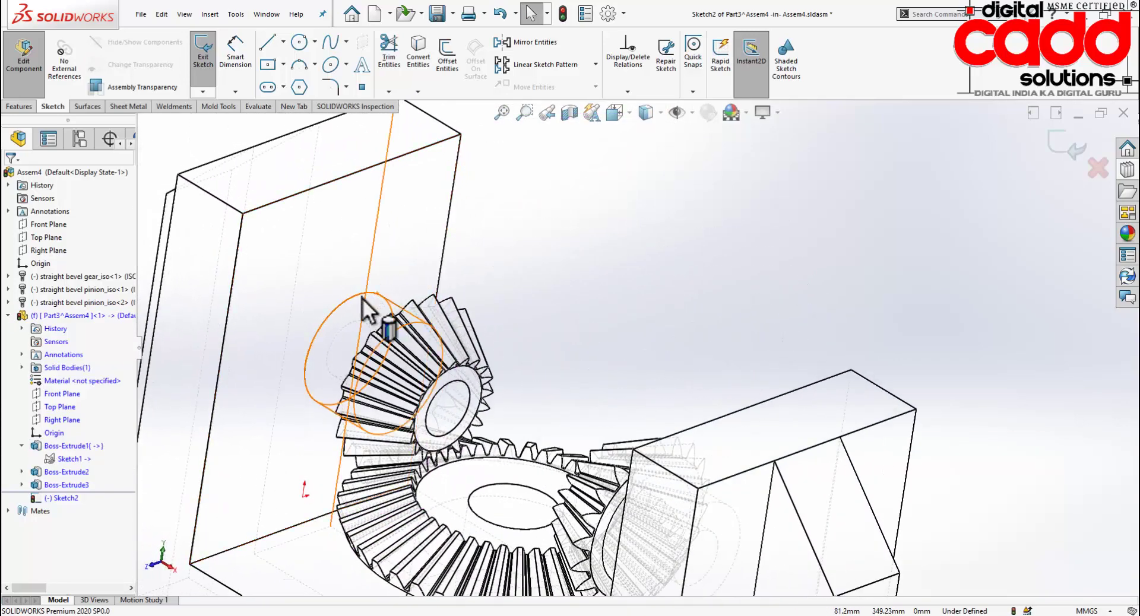
click(412, 64)
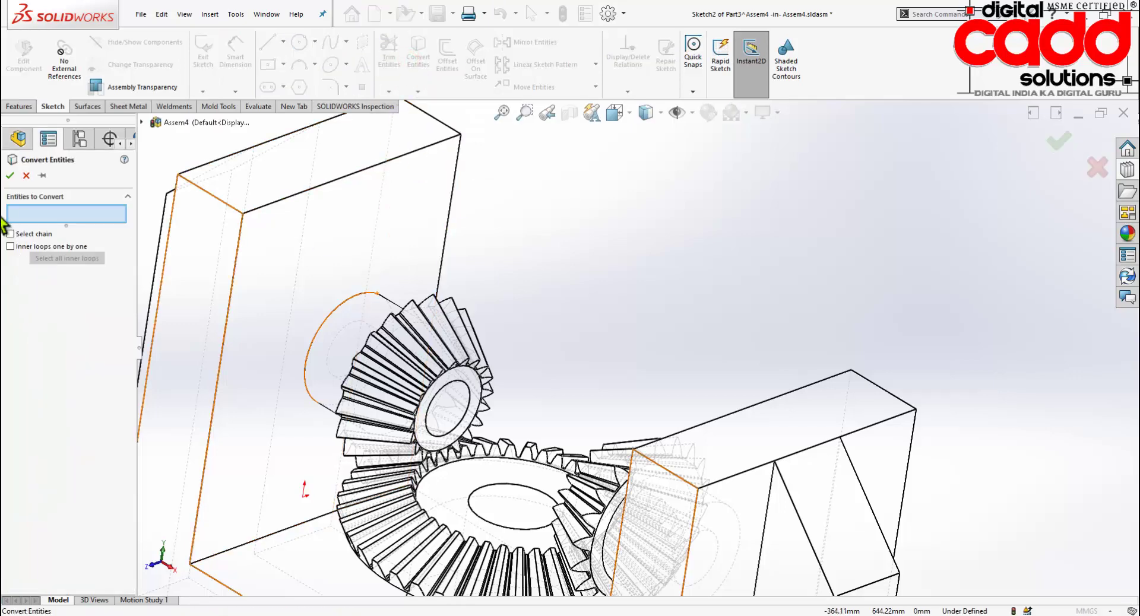
click(10, 176)
scroll(607, 253, up, 3)
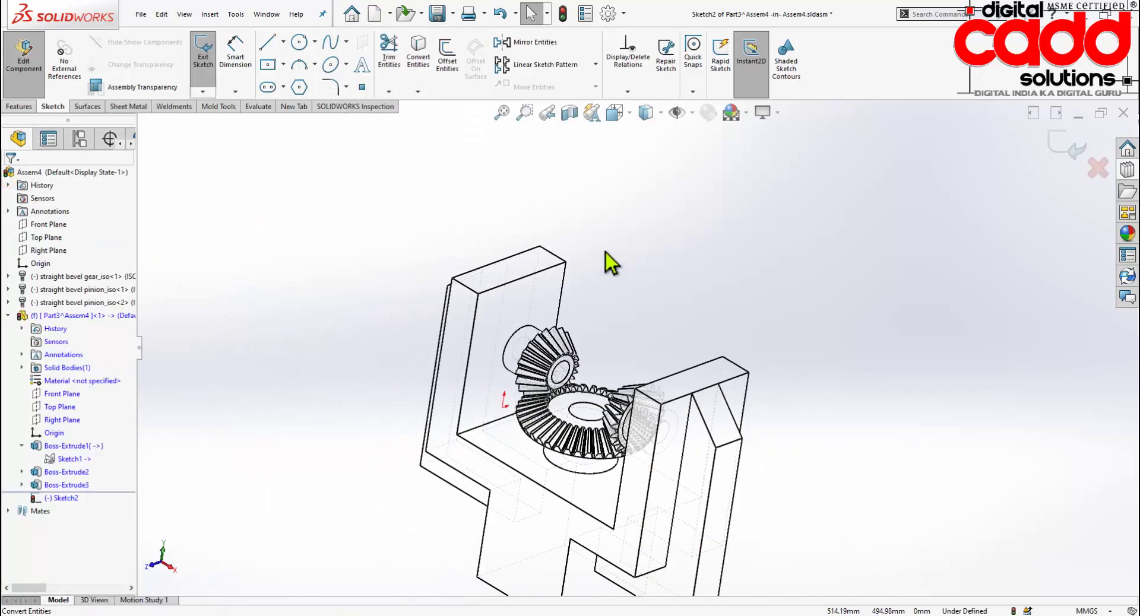
scroll(606, 253, up, 1)
mouse_move(668, 272)
middle_down()
mouse_move(673, 323)
mouse_move(624, 318)
middle_up()
scroll(673, 324, down, 3)
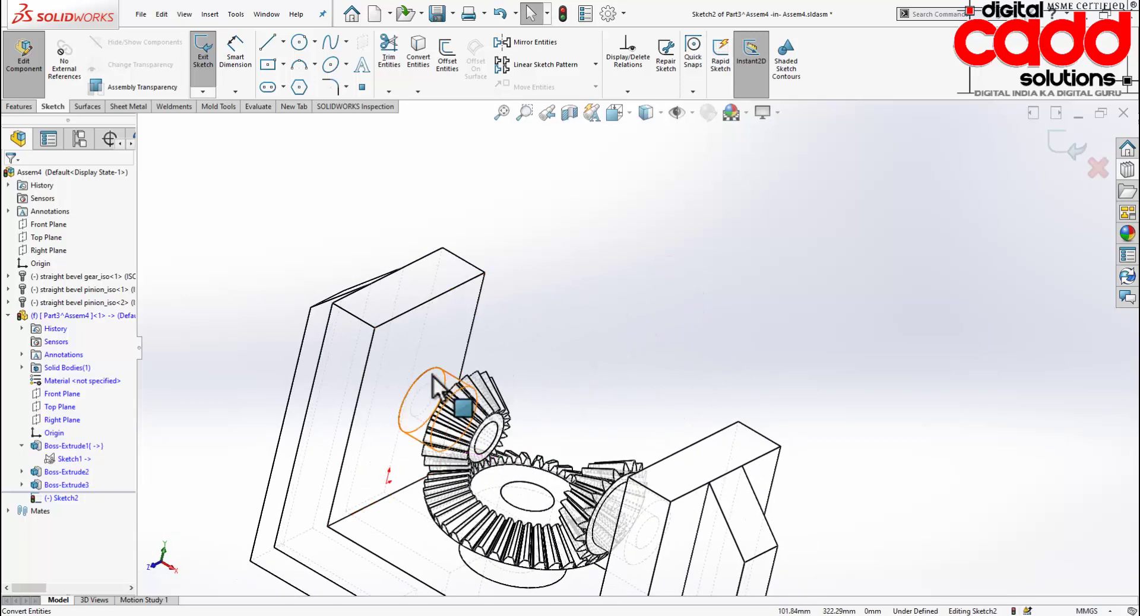
Convert the pinion hub's outer and inner circular edges into sketch circles, then restore shaded display.
click(419, 59)
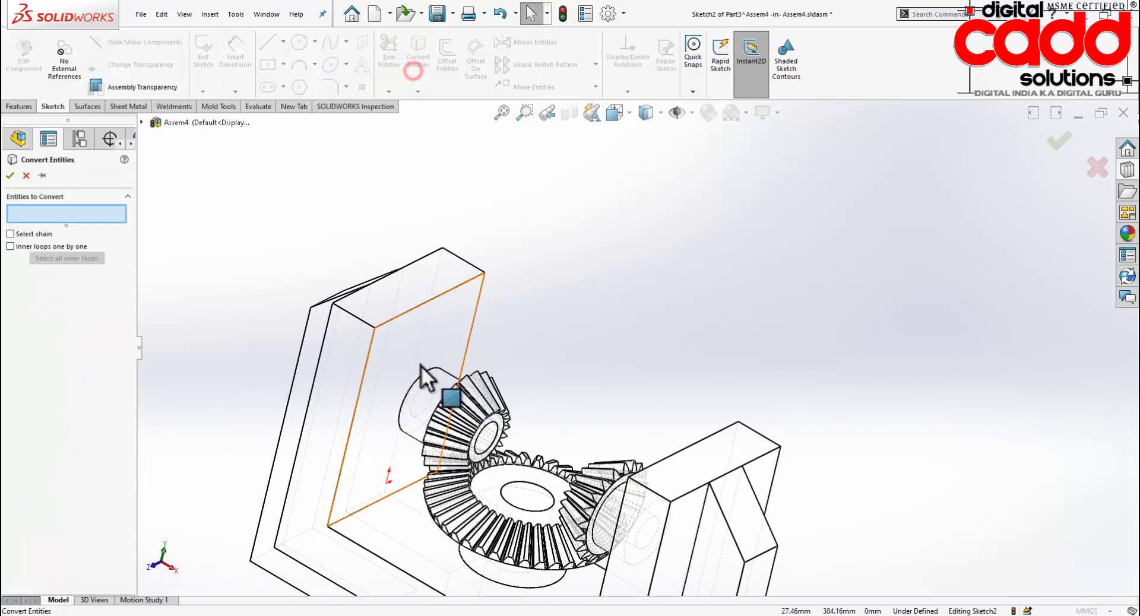
click(439, 383)
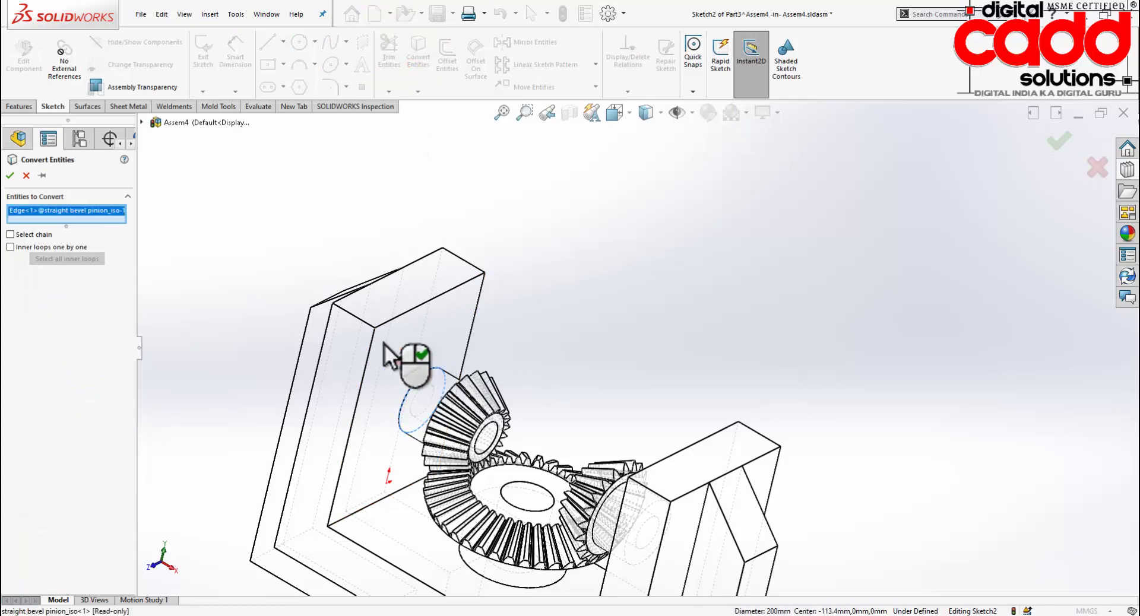
click(10, 176)
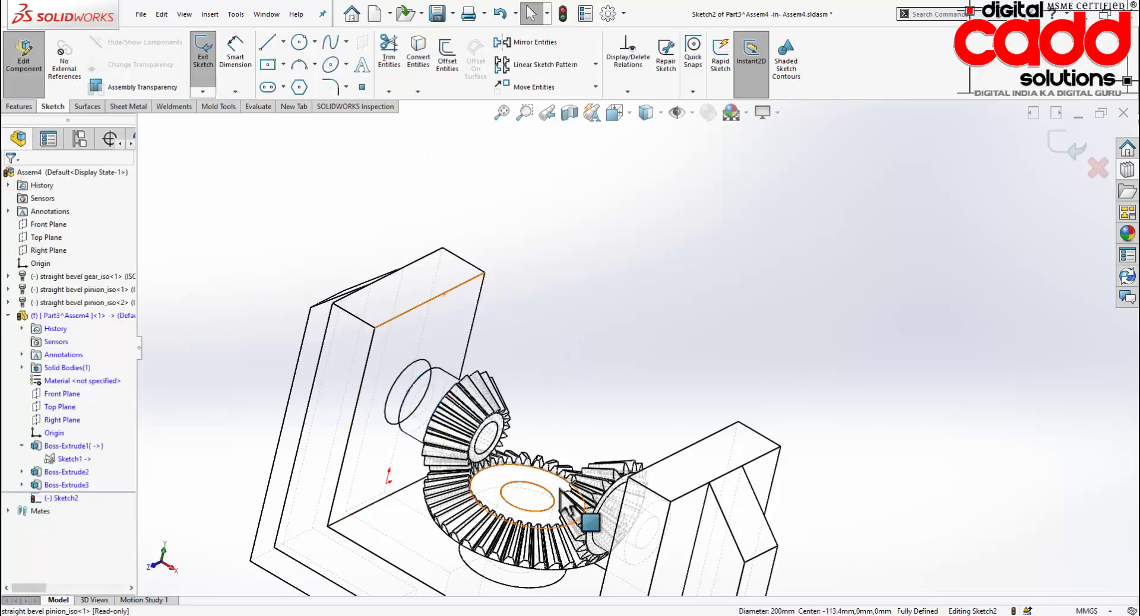
scroll(525, 423, down, 1)
click(418, 59)
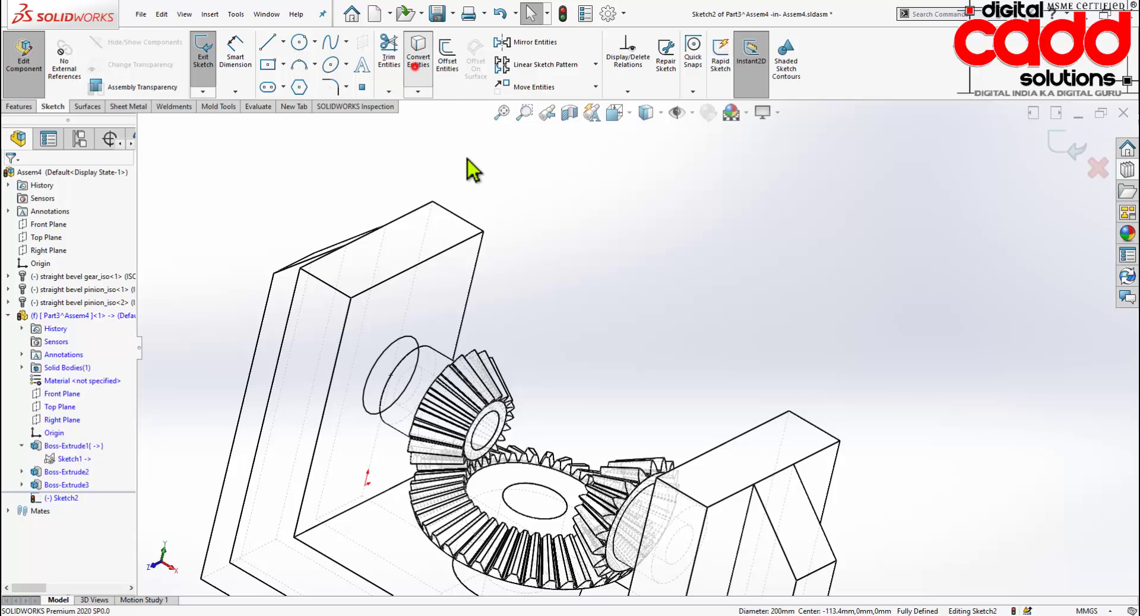
click(496, 437)
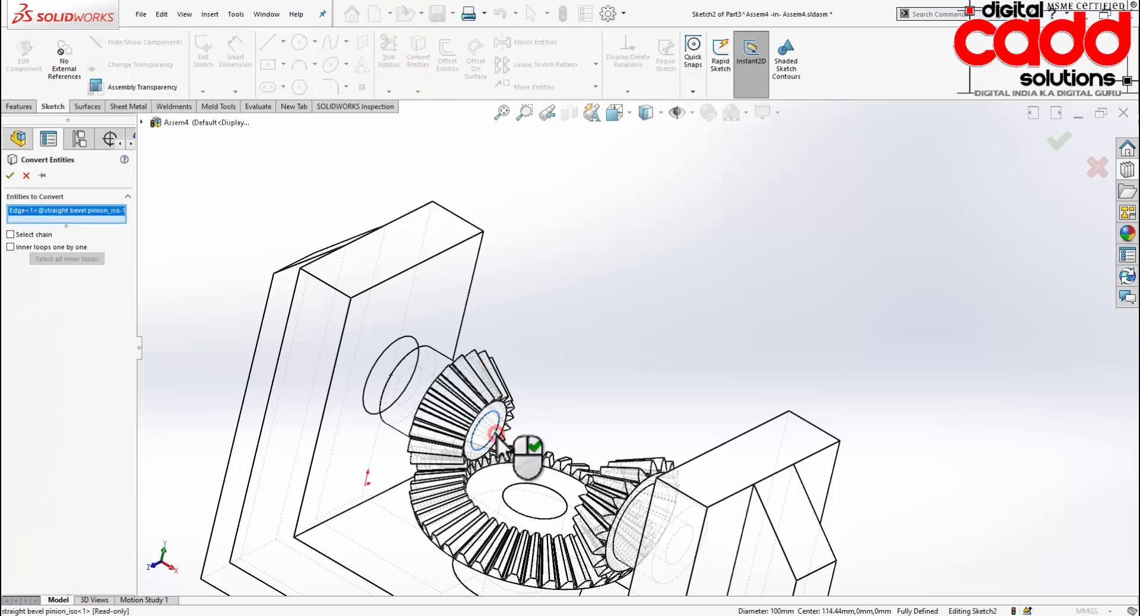
click(10, 176)
scroll(827, 250, up, 2)
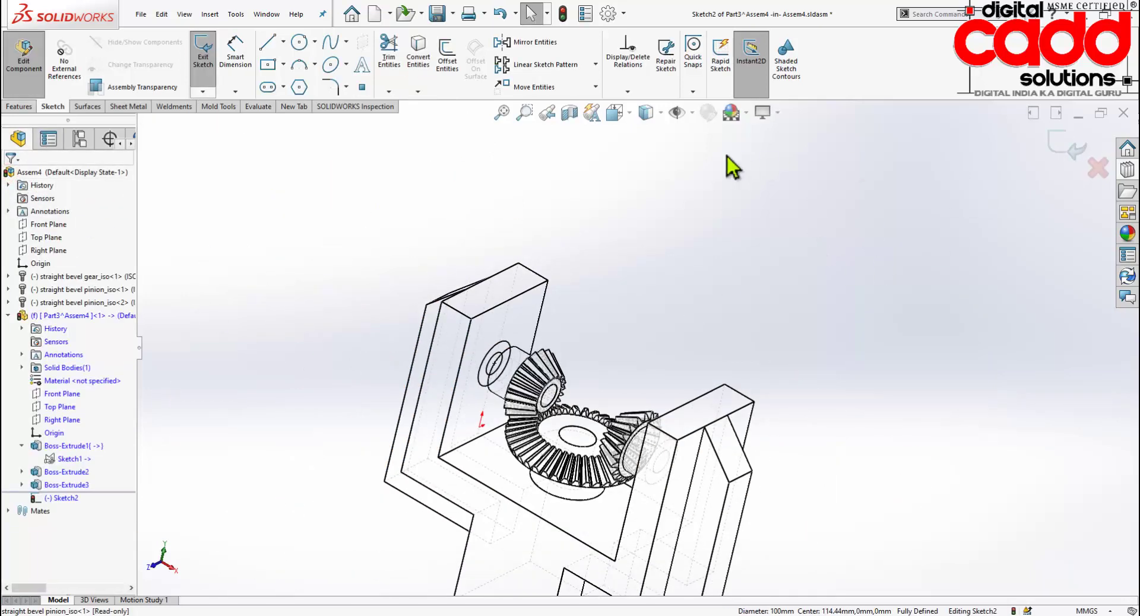
click(648, 116)
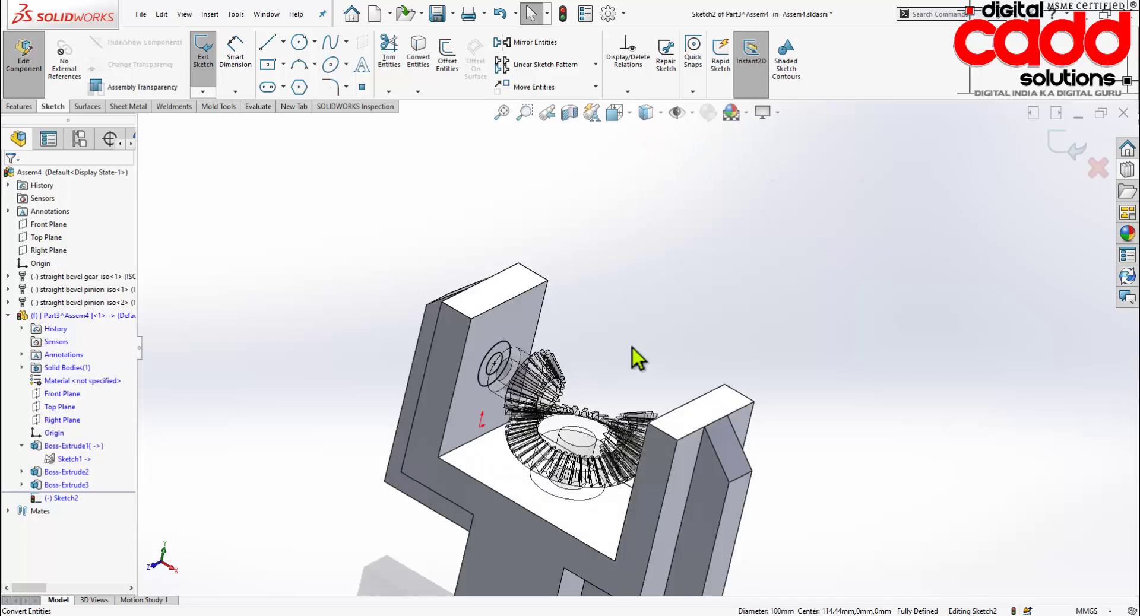
mouse_move(631, 356)
middle_down()
mouse_move(624, 339)
mouse_move(621, 364)
middle_up()
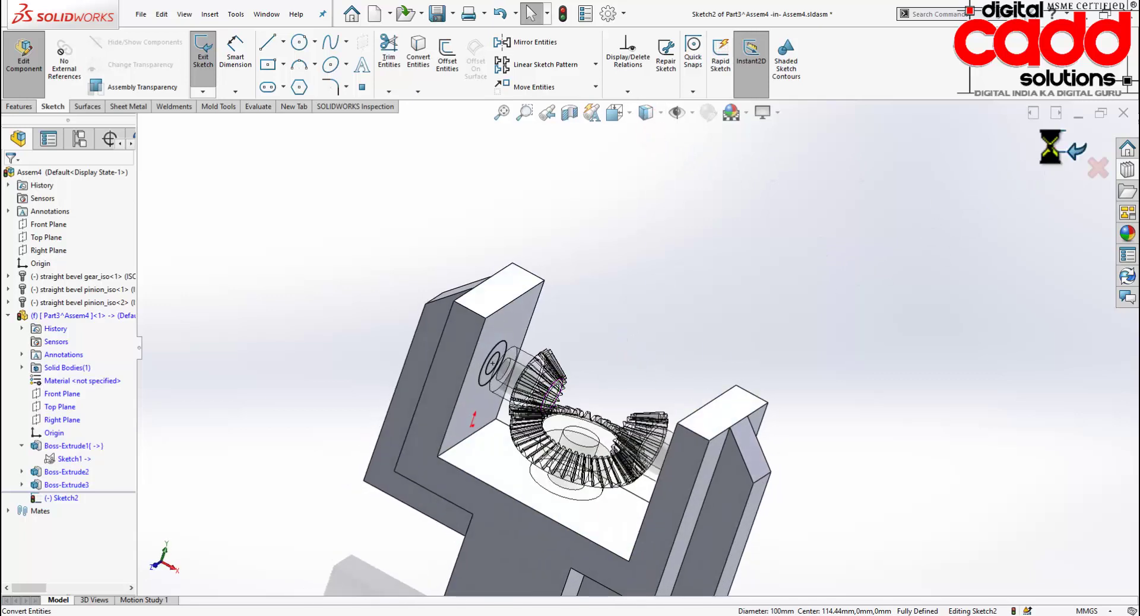
Extrude only the ring between Sketch2's two circles 50 mm blind as Boss-Extrude4.
click(20, 107)
click(208, 51)
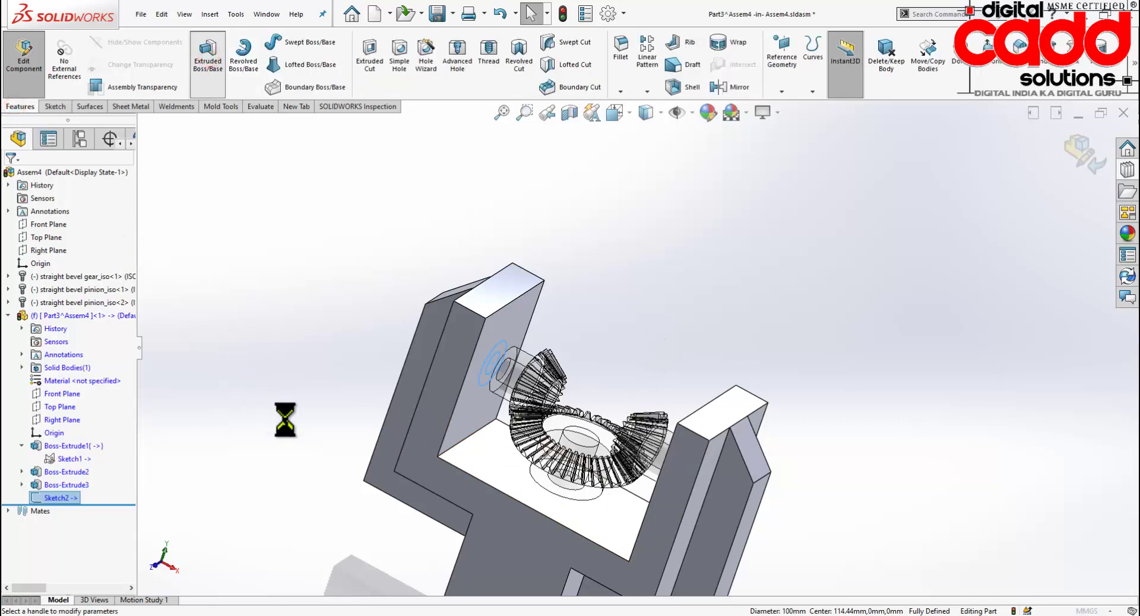
scroll(510, 376, down, 3)
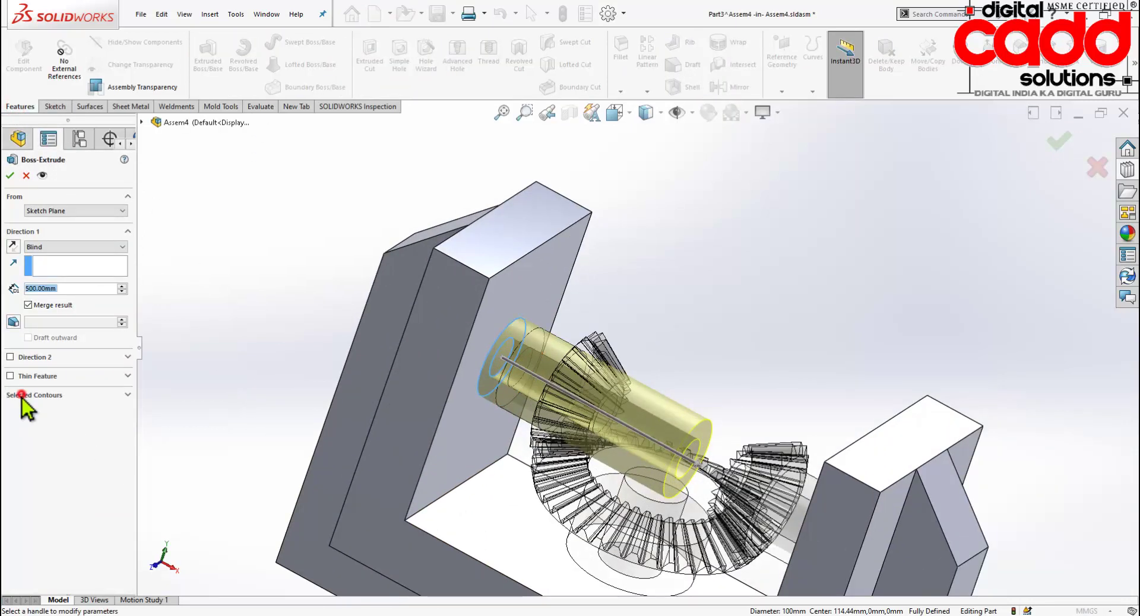
click(23, 395)
right_click(51, 415)
click(78, 418)
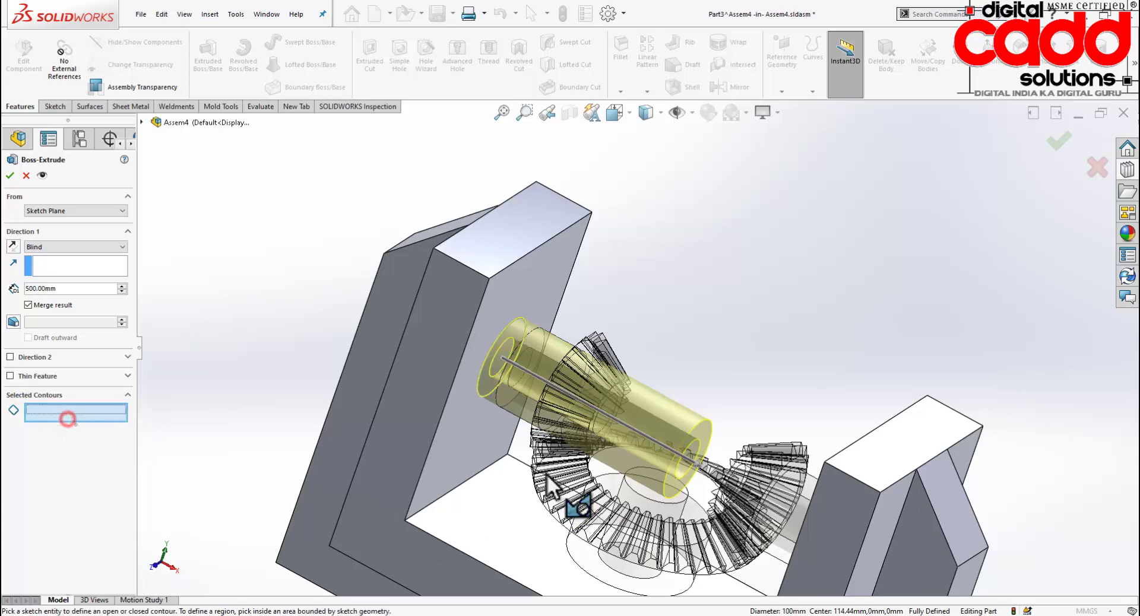
click(480, 394)
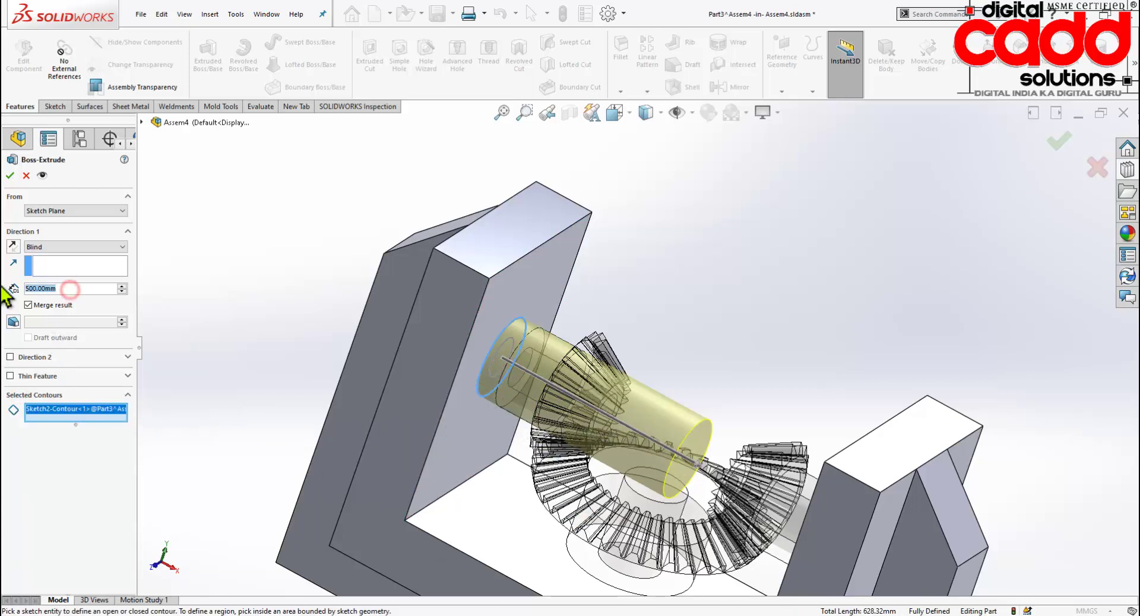
text(50)
key(Return)
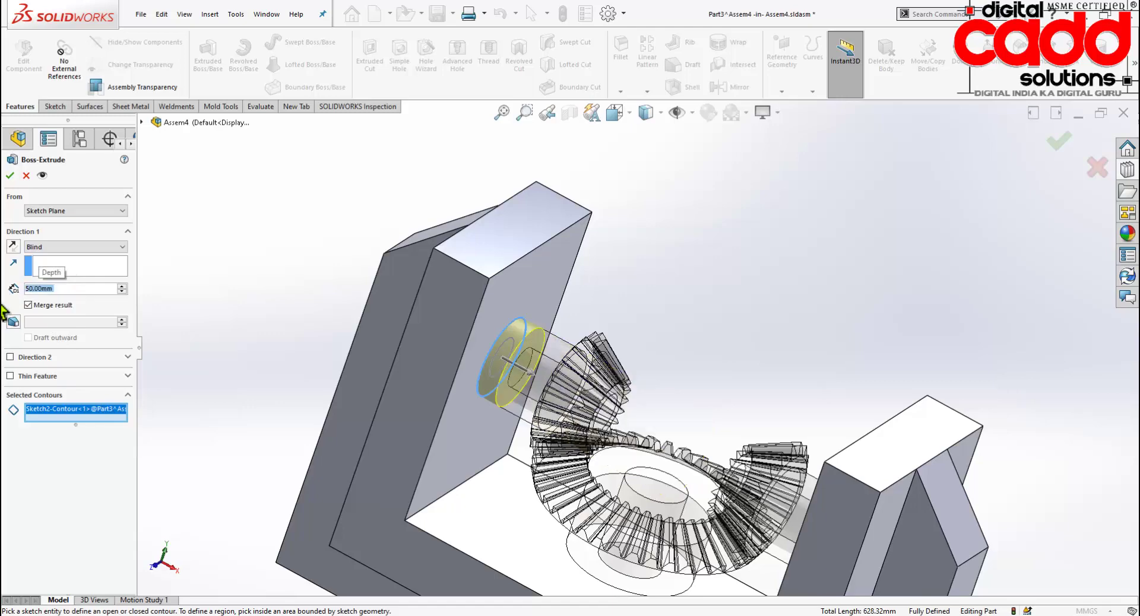
mouse_move(674, 376)
middle_down()
mouse_move(687, 305)
mouse_move(656, 325)
mouse_move(668, 356)
middle_up()
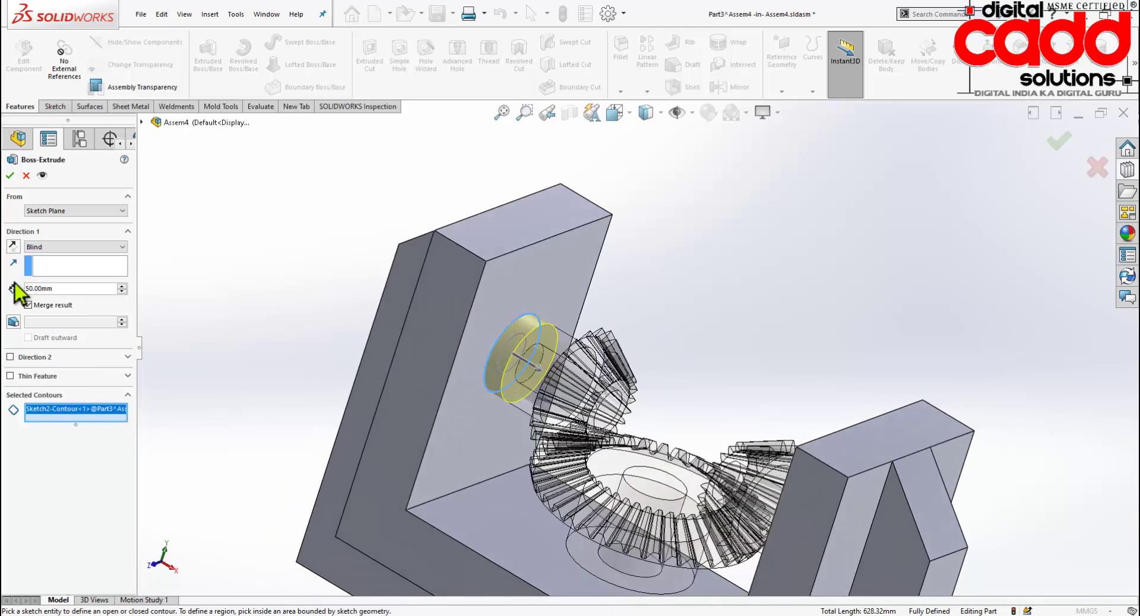
click(9, 176)
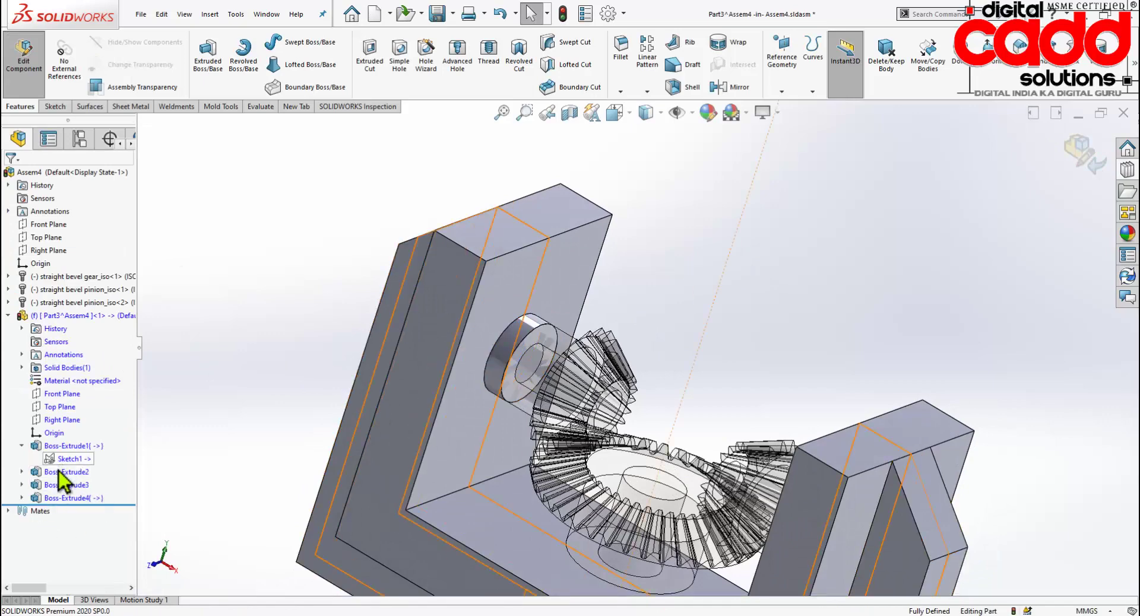
click(23, 501)
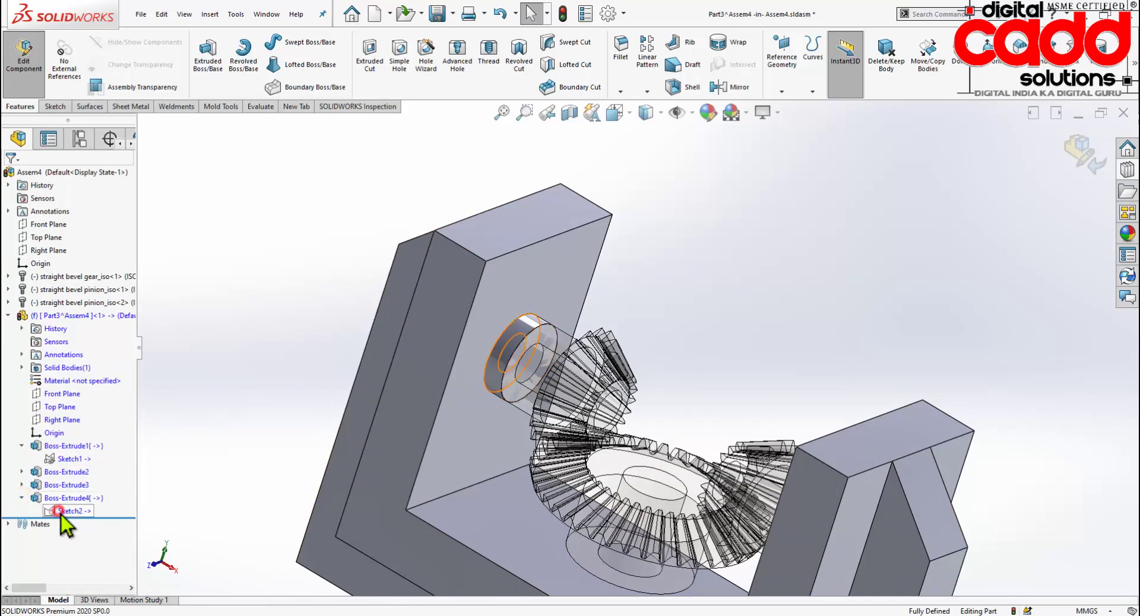
Start a new extrude from Sketch2, keeping only the hub sketch contour selected.
click(59, 511)
click(201, 71)
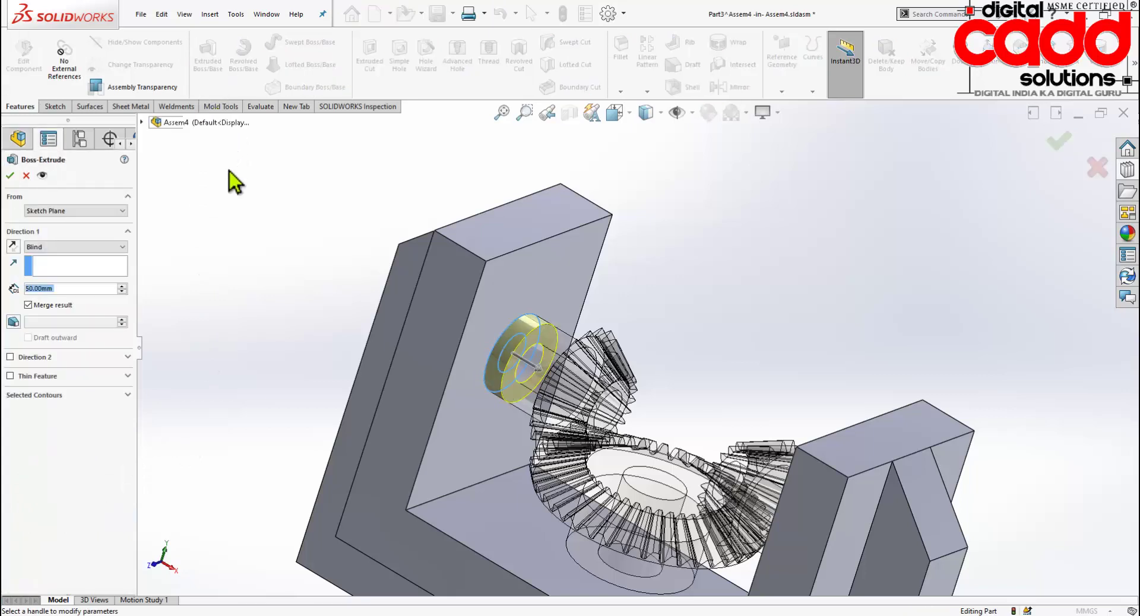
middle_drag(504, 383, 506, 397)
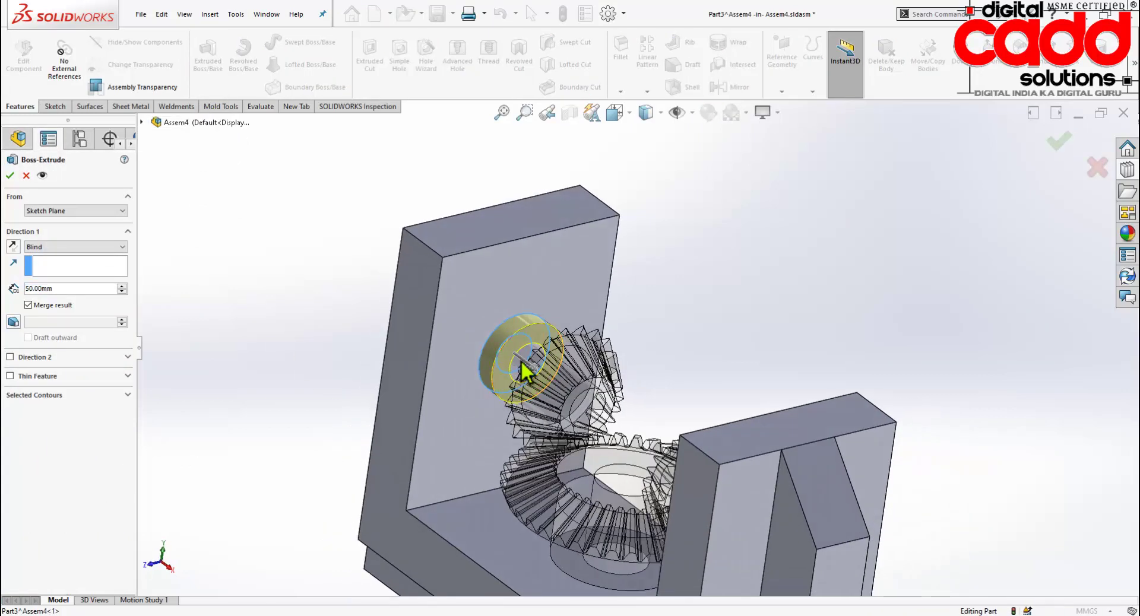
click(45, 396)
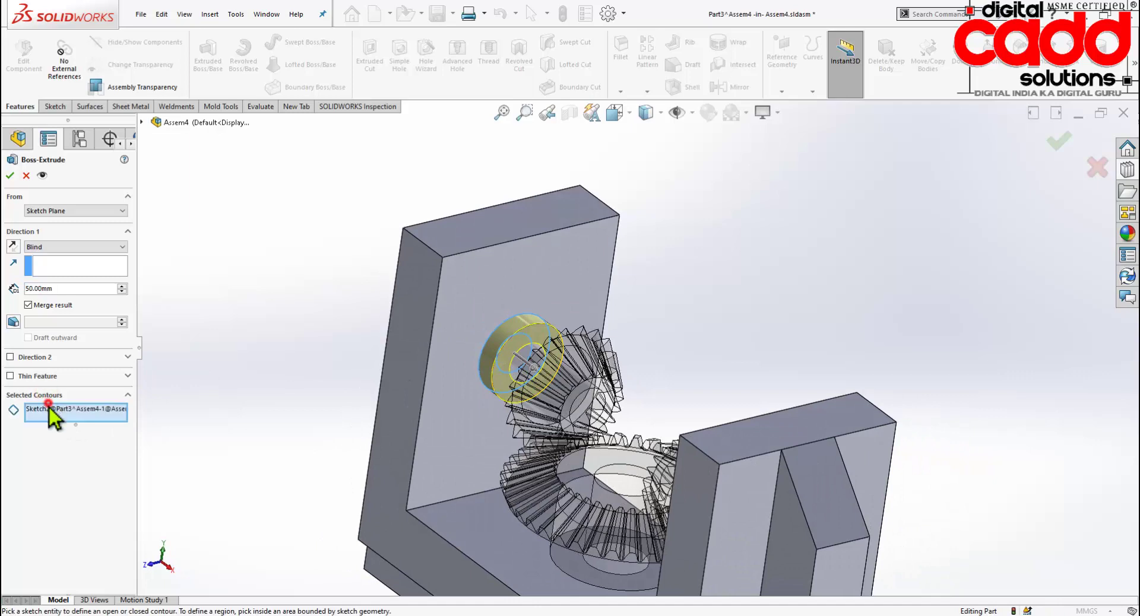
right_click(52, 411)
click(69, 420)
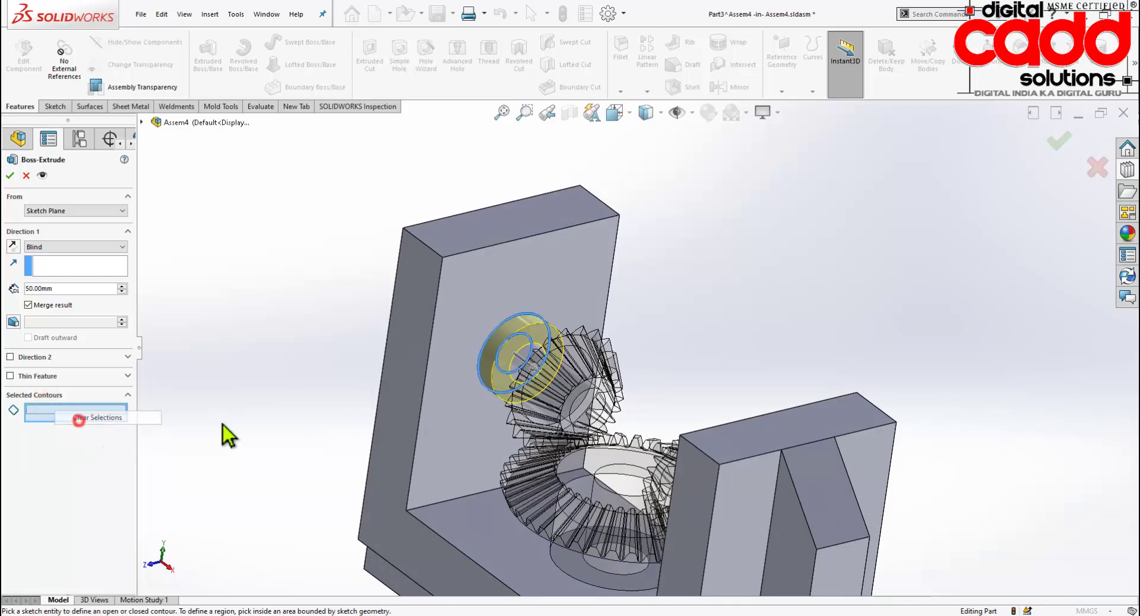
click(506, 370)
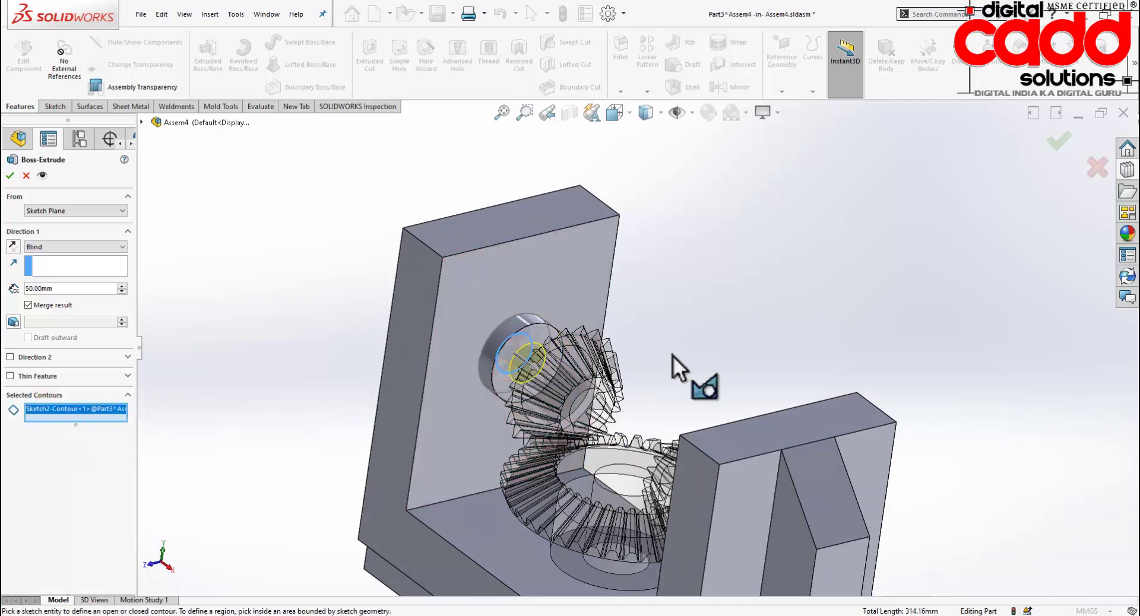
middle_drag(673, 357, 707, 350)
Extrude the hub contour Up To Surface, ending at the pinion face, as Boss-Extrude5.
click(88, 247)
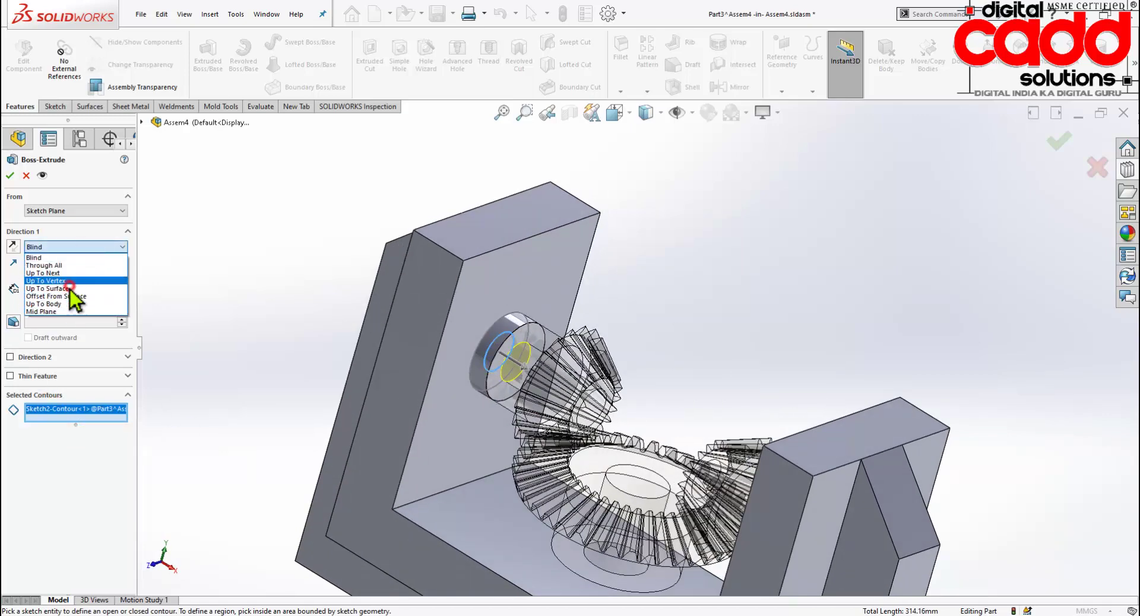
click(70, 288)
scroll(544, 387, down, 3)
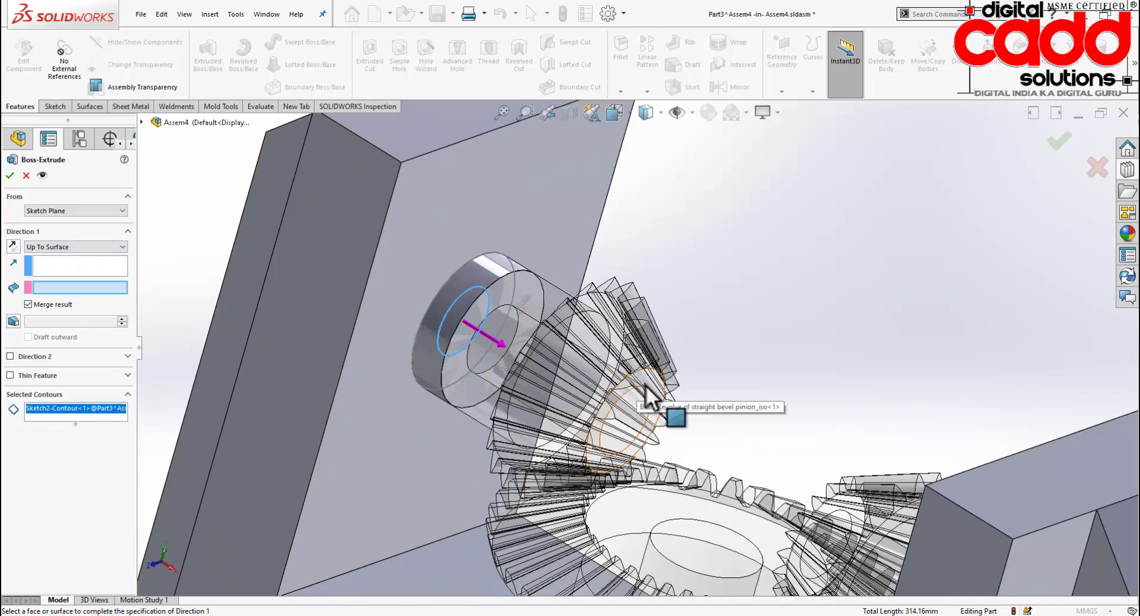
click(646, 386)
scroll(757, 398, up, 3)
middle_drag(751, 385, 731, 389)
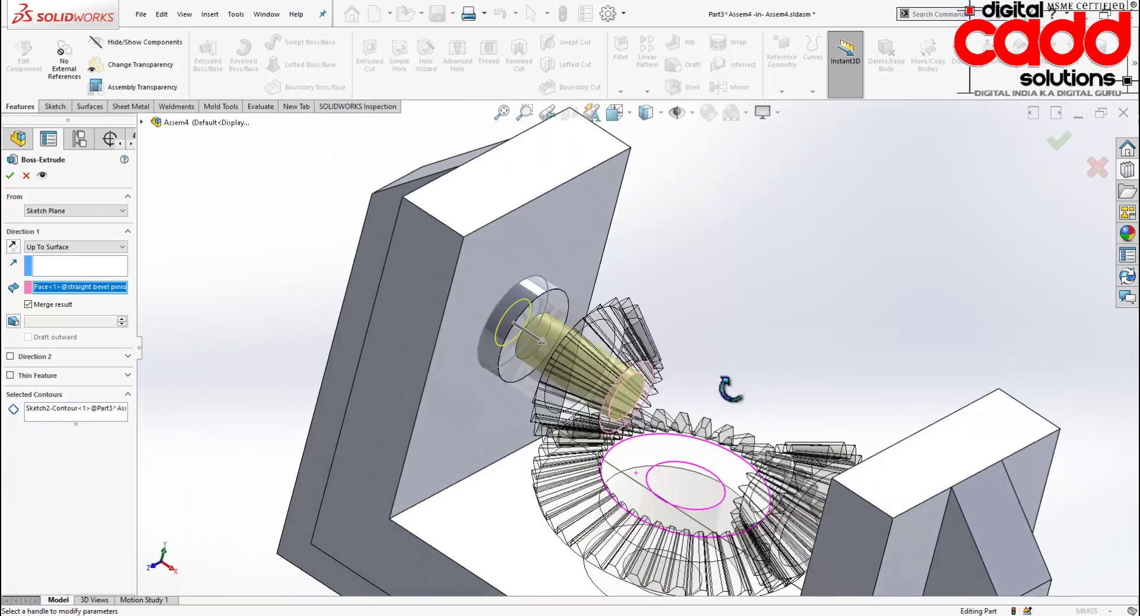
scroll(683, 398, down, 2)
scroll(594, 394, up, 2)
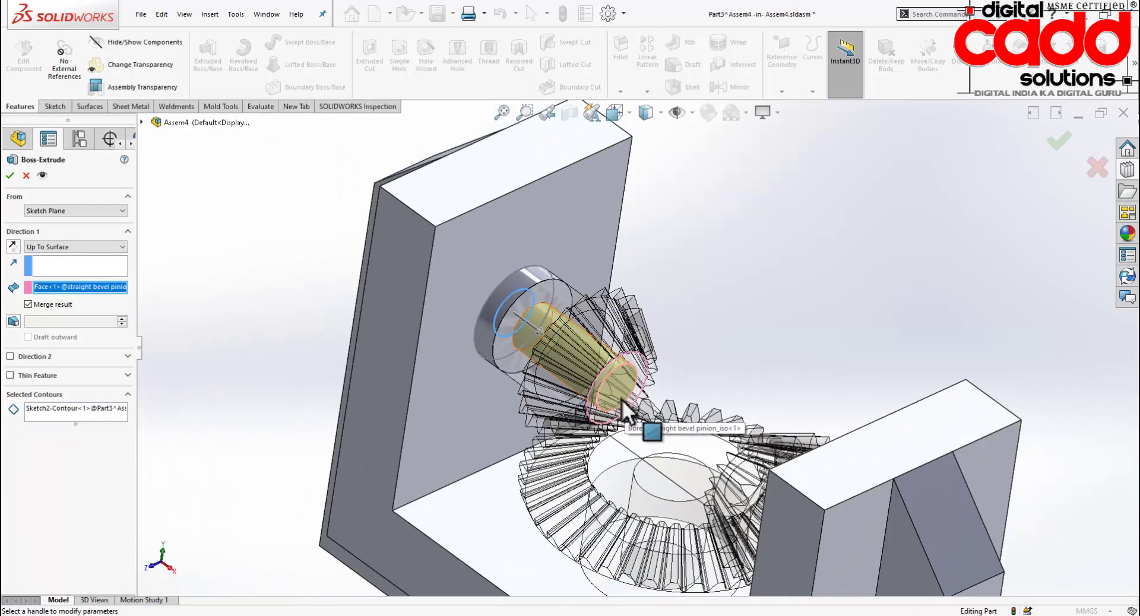
middle_drag(730, 365, 439, 439)
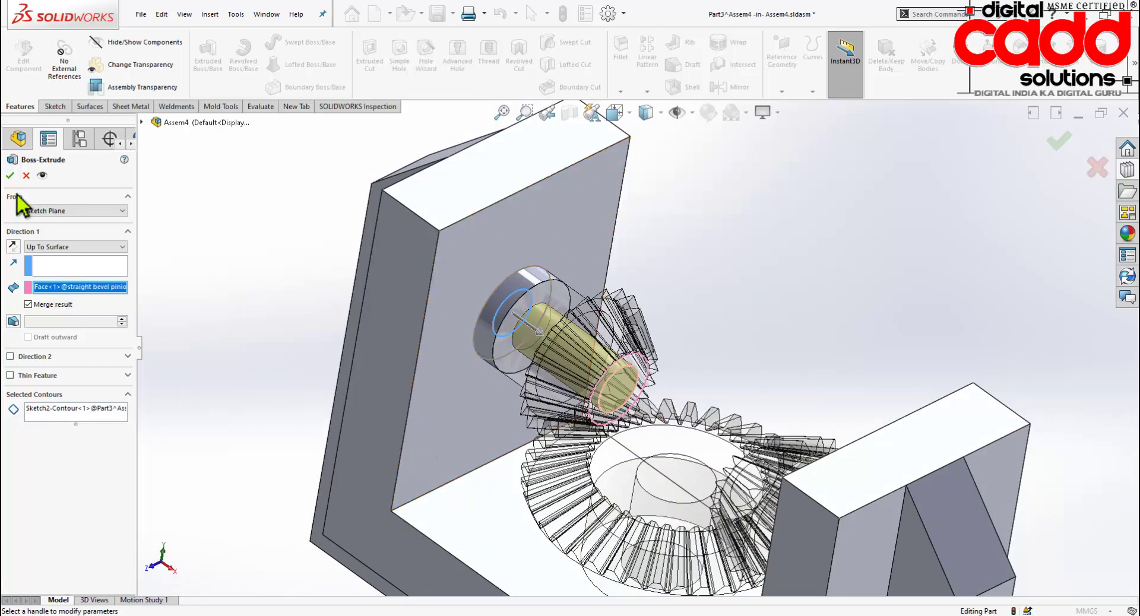
key(Return)
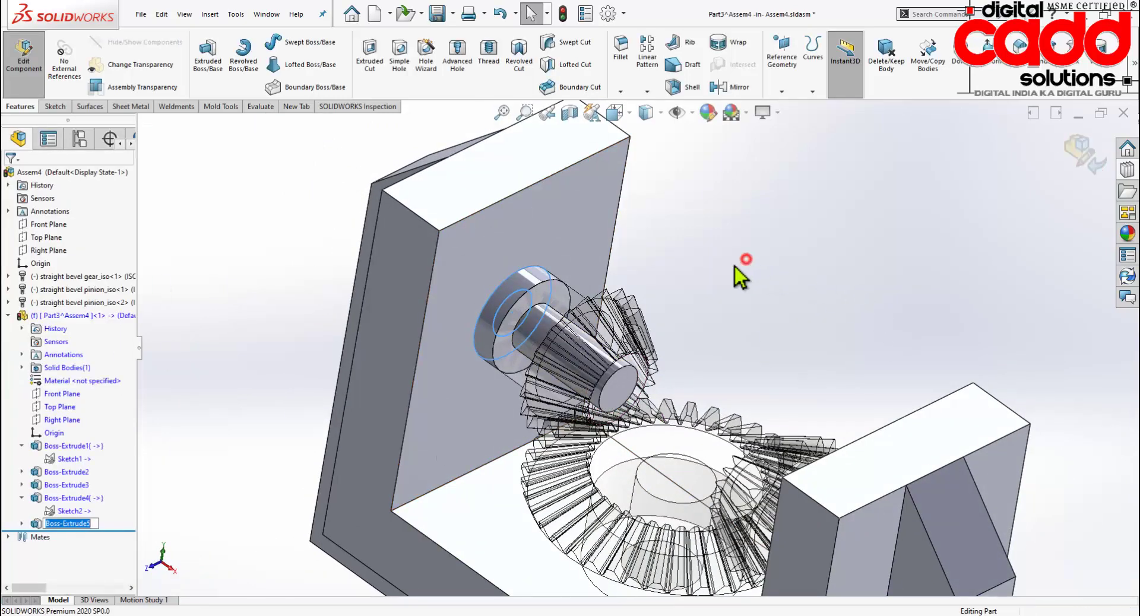
mouse_move(735, 267)
middle_down()
mouse_move(805, 282)
mouse_move(692, 311)
middle_up()
scroll(689, 348, down, 2)
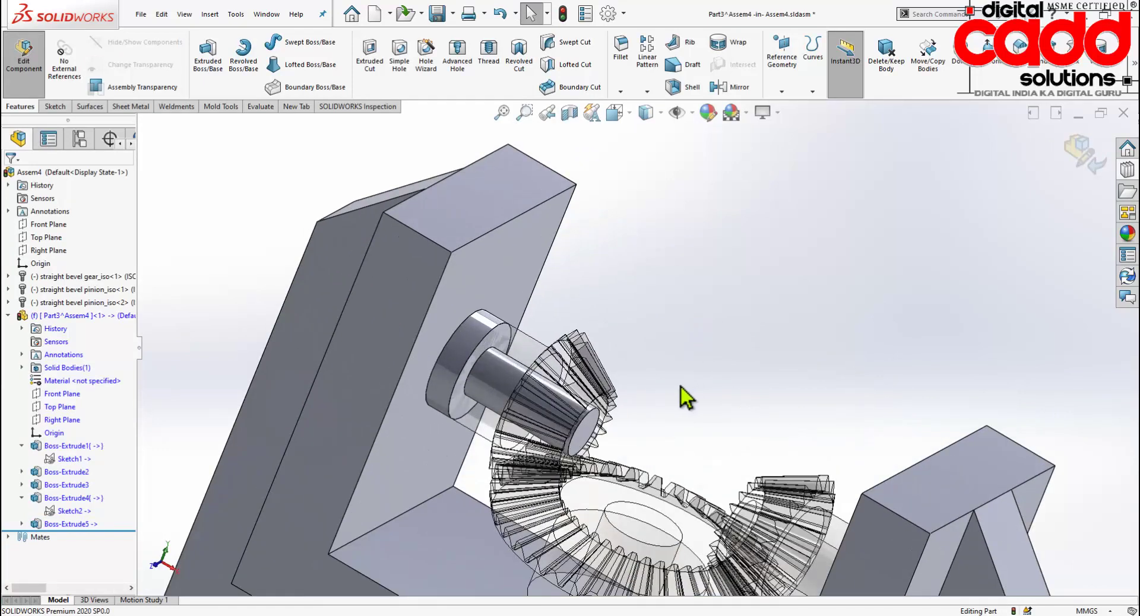
scroll(682, 387, up, 3)
scroll(701, 375, down, 2)
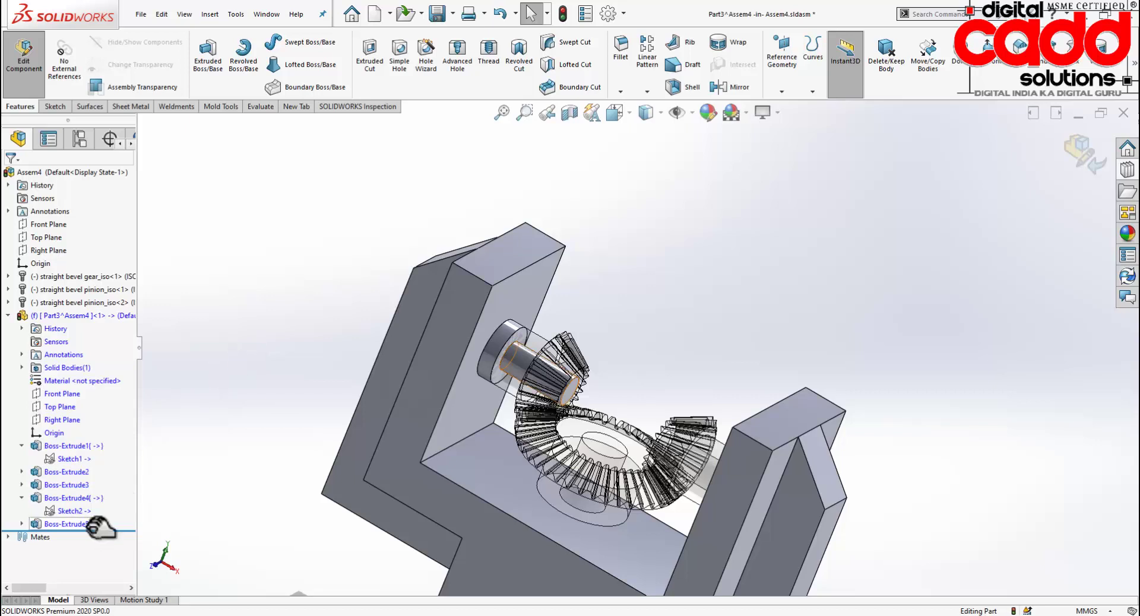
Mirror Boss-Extrude4 and Boss-Extrude5 across the Right Plane as Mirror1.
click(69, 499)
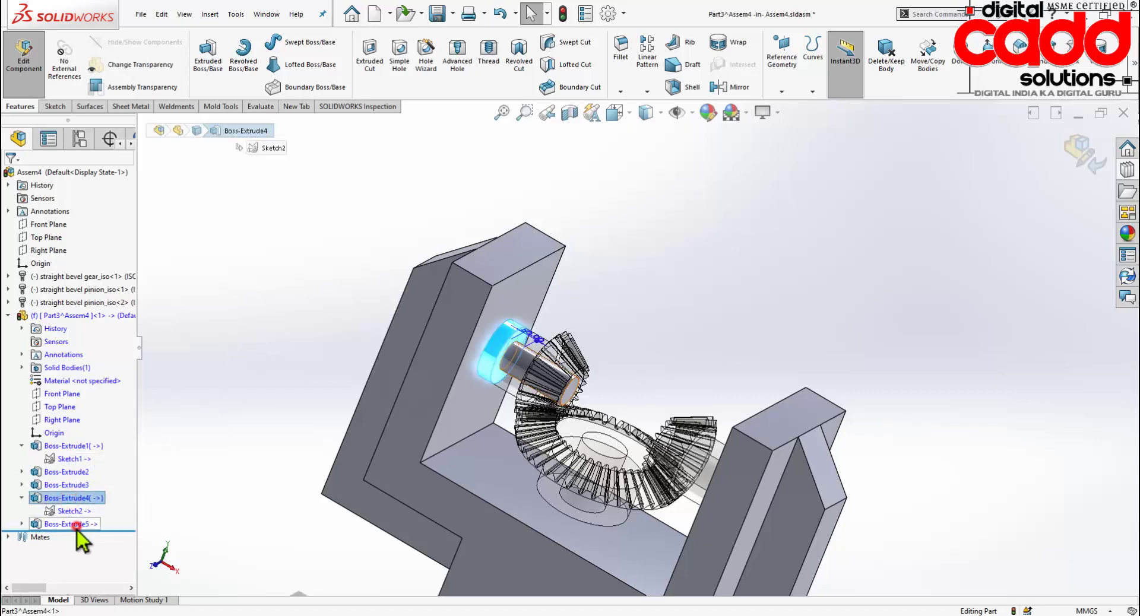
ctrl+click(76, 525)
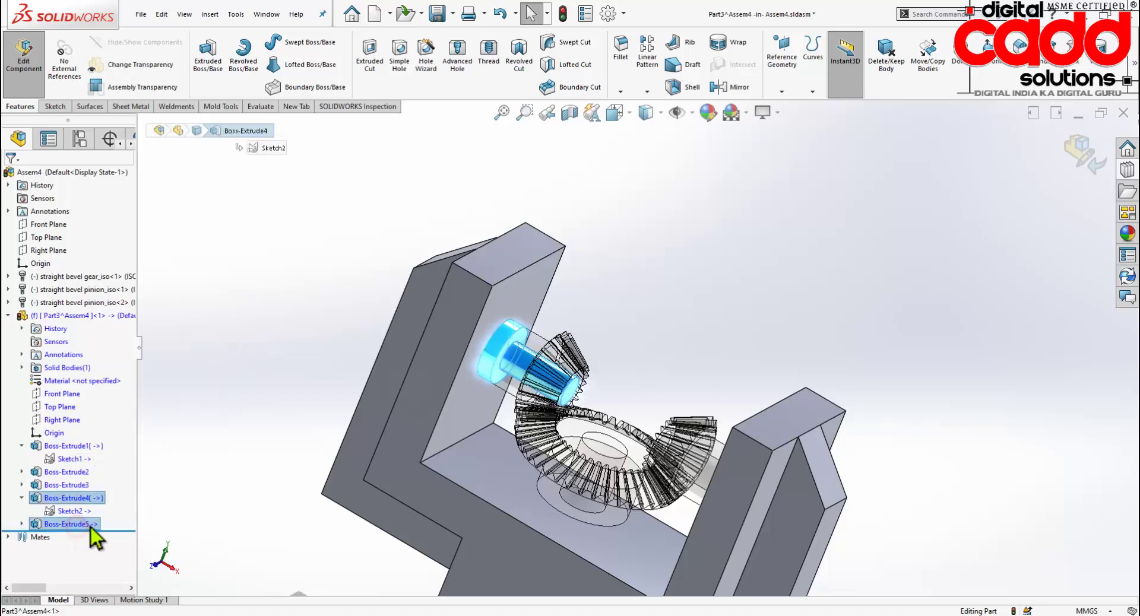
click(647, 91)
click(682, 134)
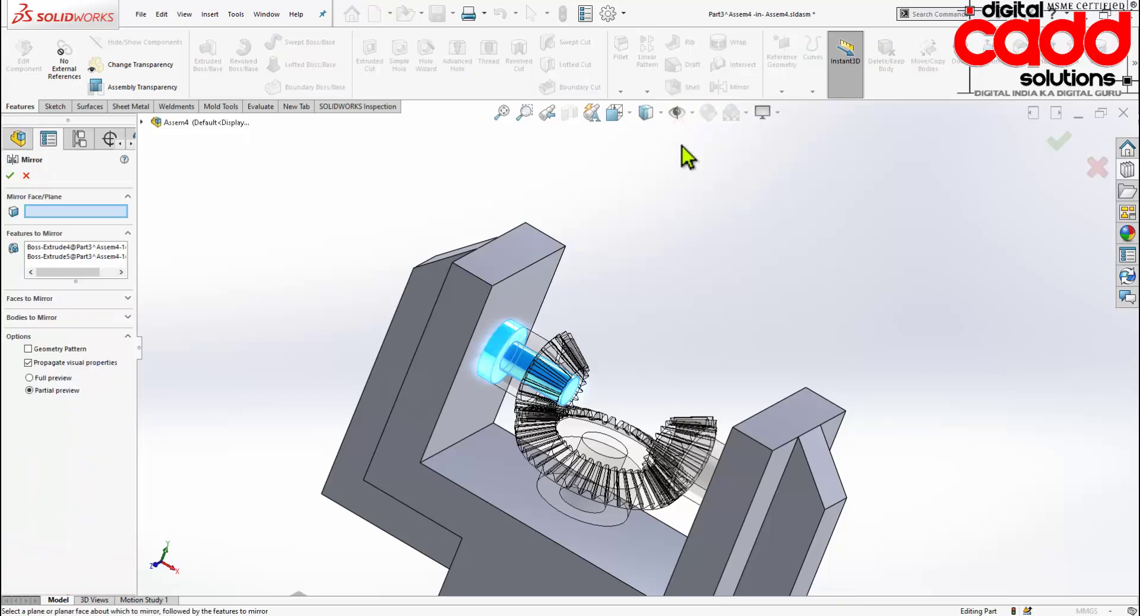
click(142, 123)
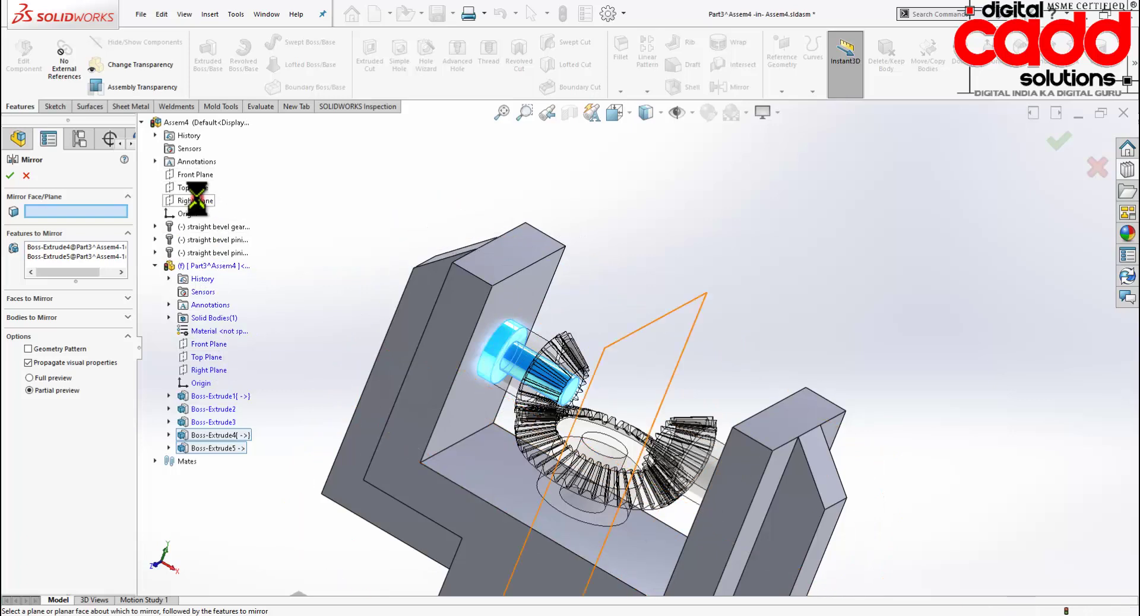
click(647, 313)
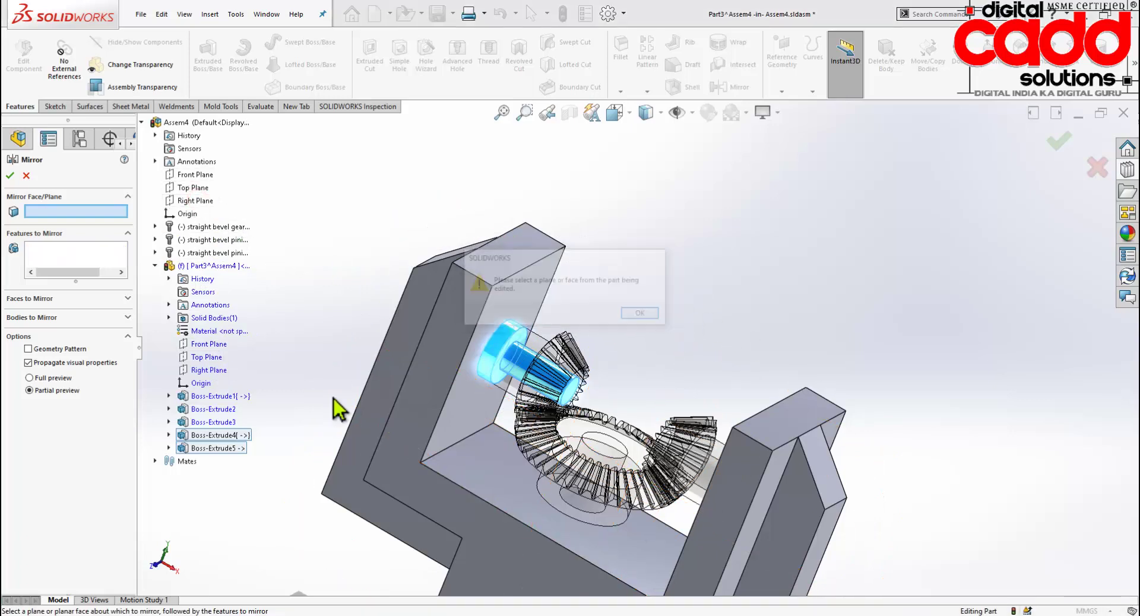
click(168, 448)
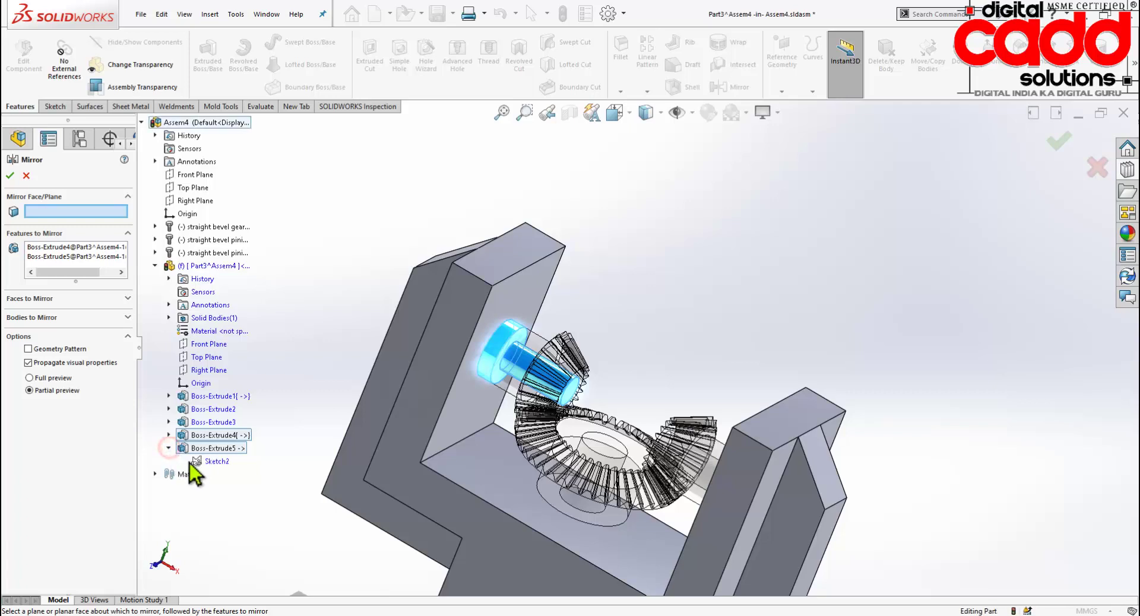
click(219, 371)
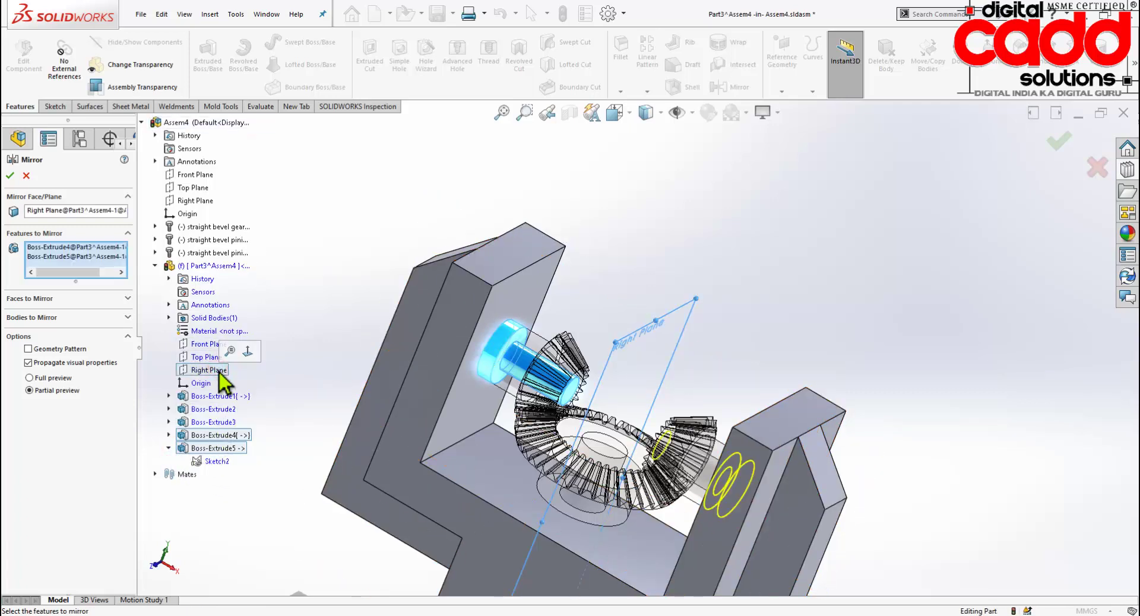
click(10, 177)
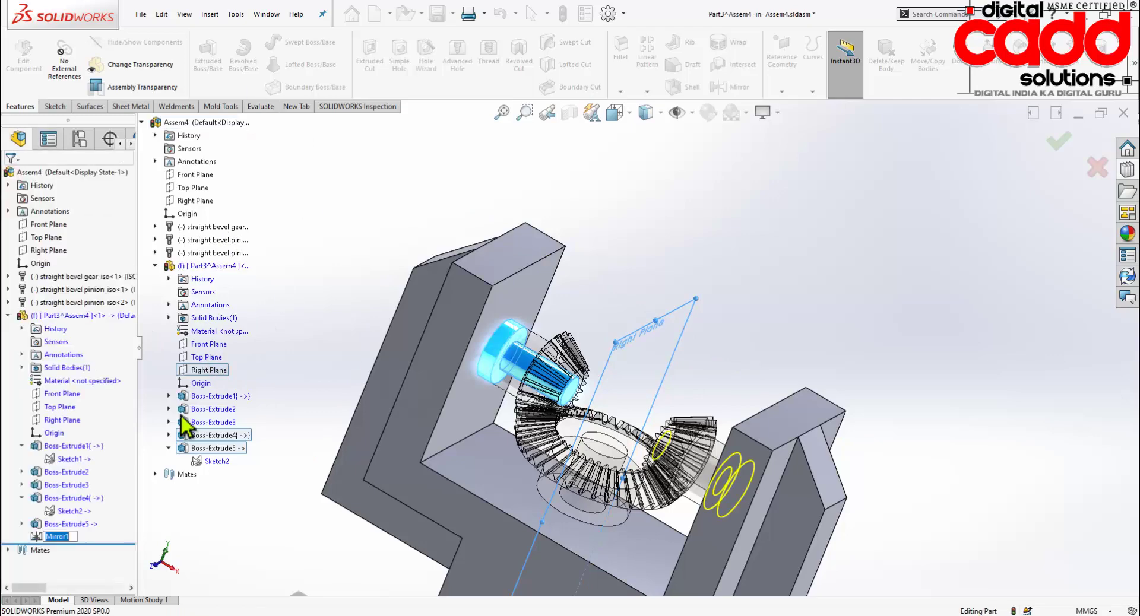
Inspect the mirrored shaft and select the Mirror1 feature.
scroll(679, 305, down, 3)
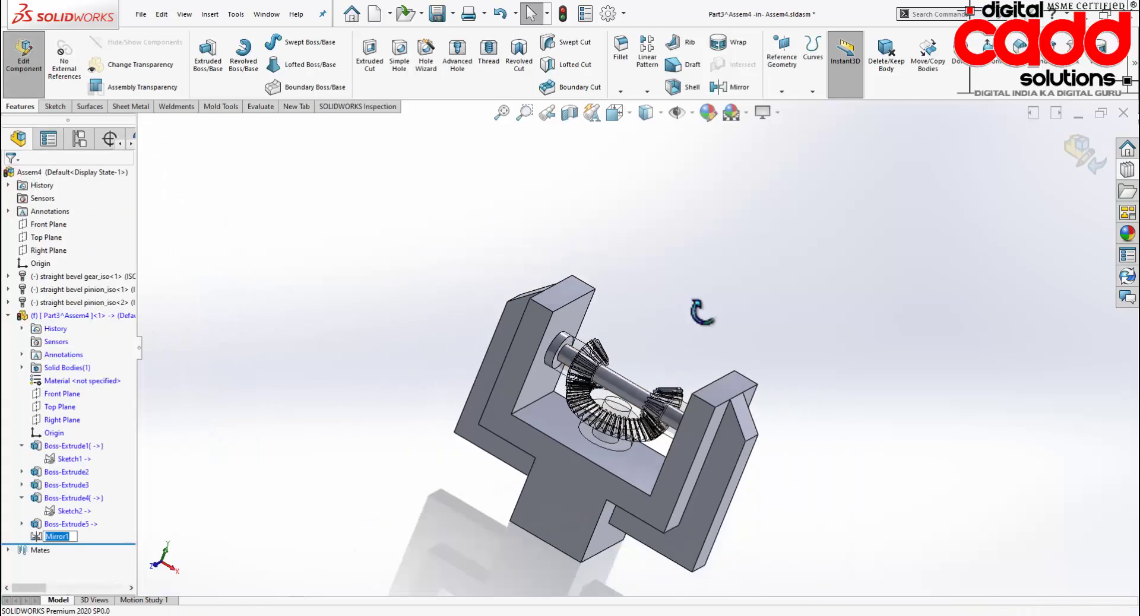
middle_drag(700, 313, 687, 337)
scroll(691, 348, up, 2)
middle_drag(611, 408, 641, 414)
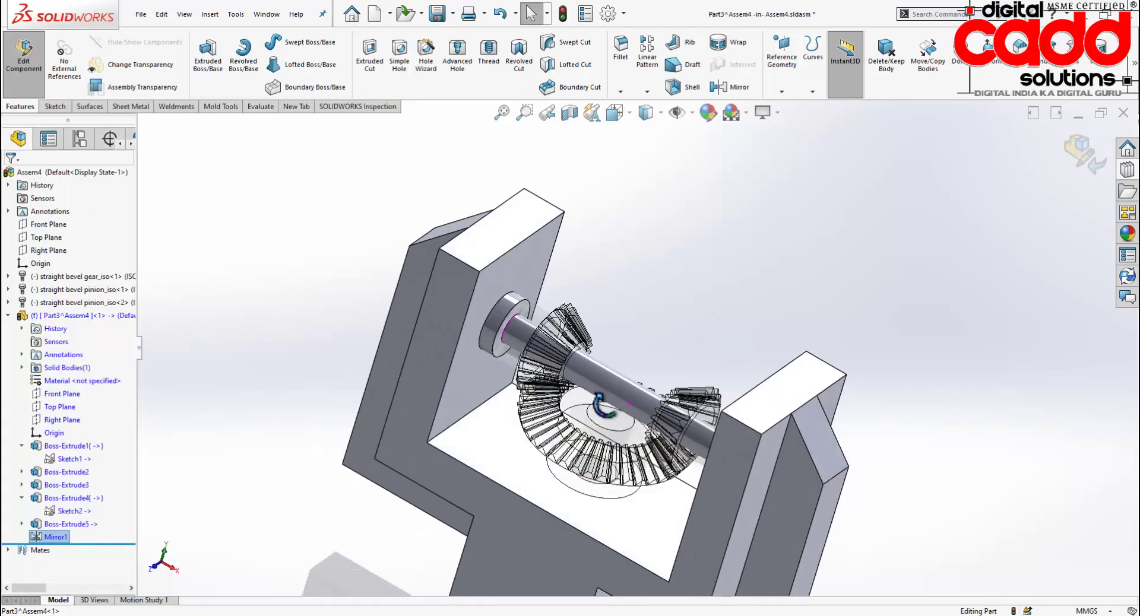
scroll(634, 379, down, 3)
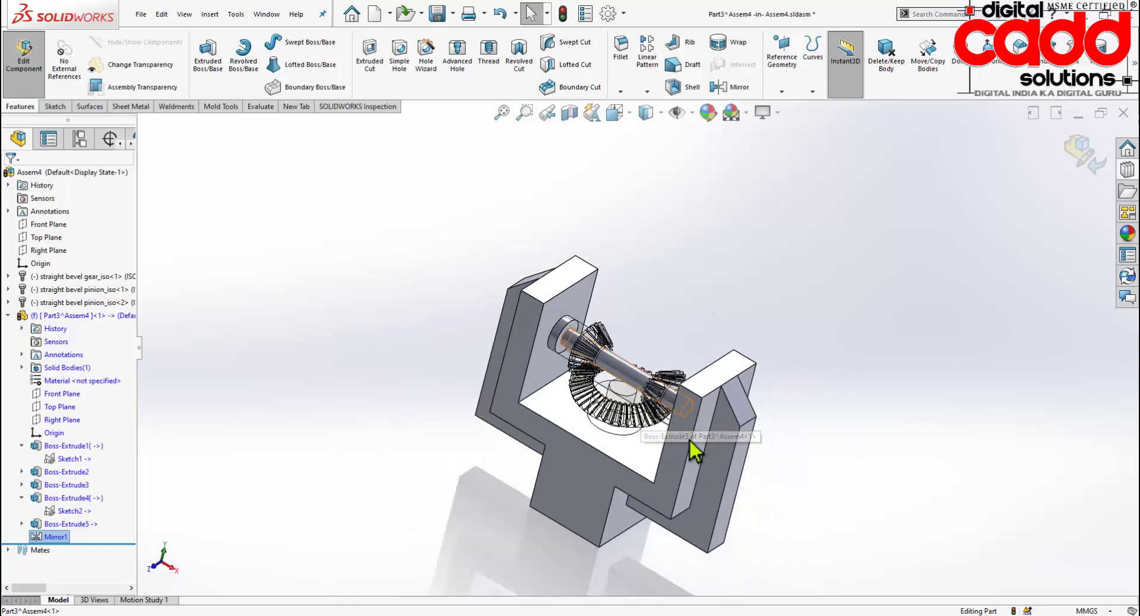
middle_drag(765, 443, 781, 434)
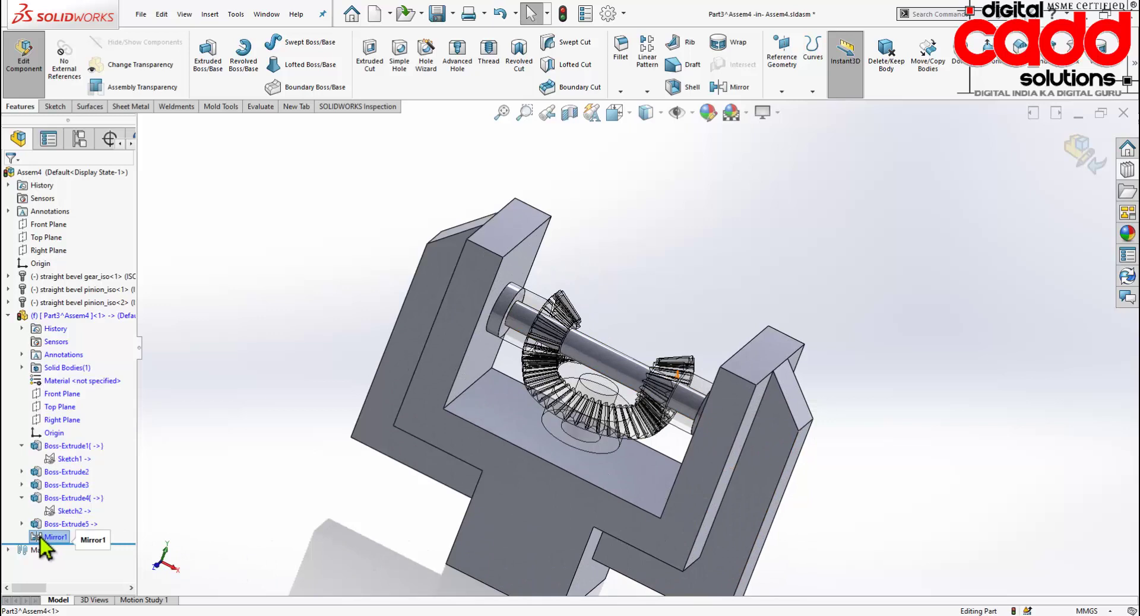
click(40, 536)
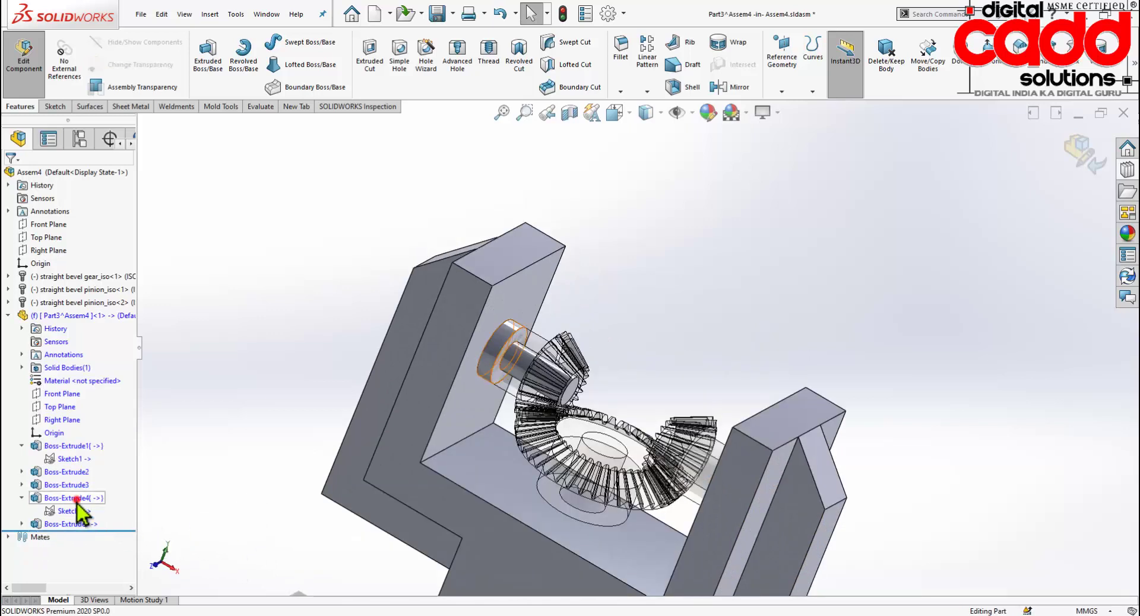
Mirror Boss-Extrude4 and Boss-Extrude5 across the Right Plane again as Mirror2.
click(76, 502)
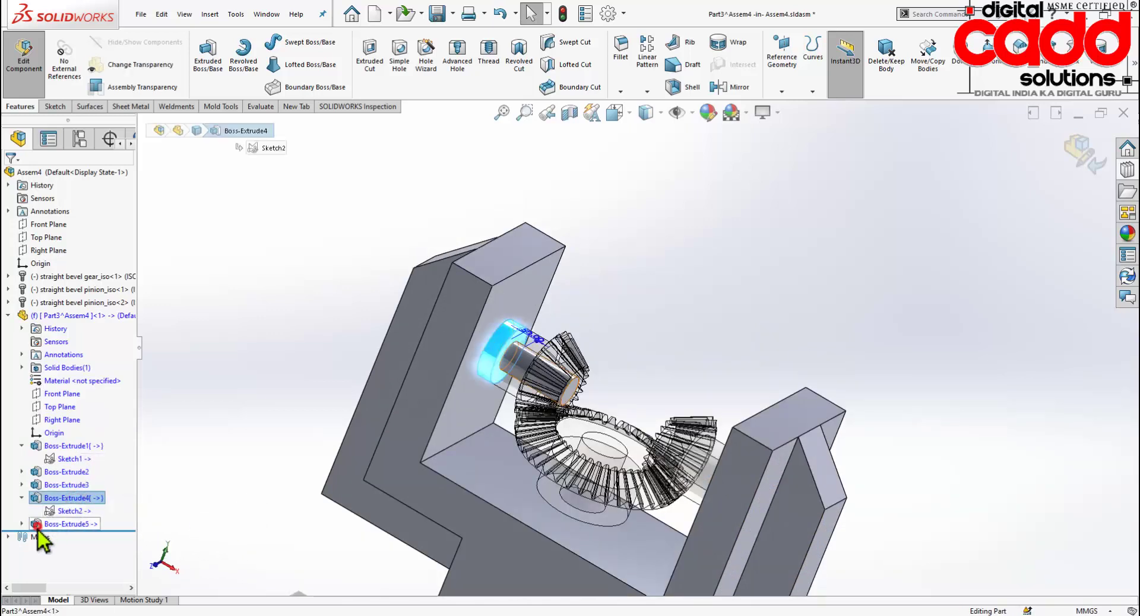
ctrl+click(38, 526)
click(647, 91)
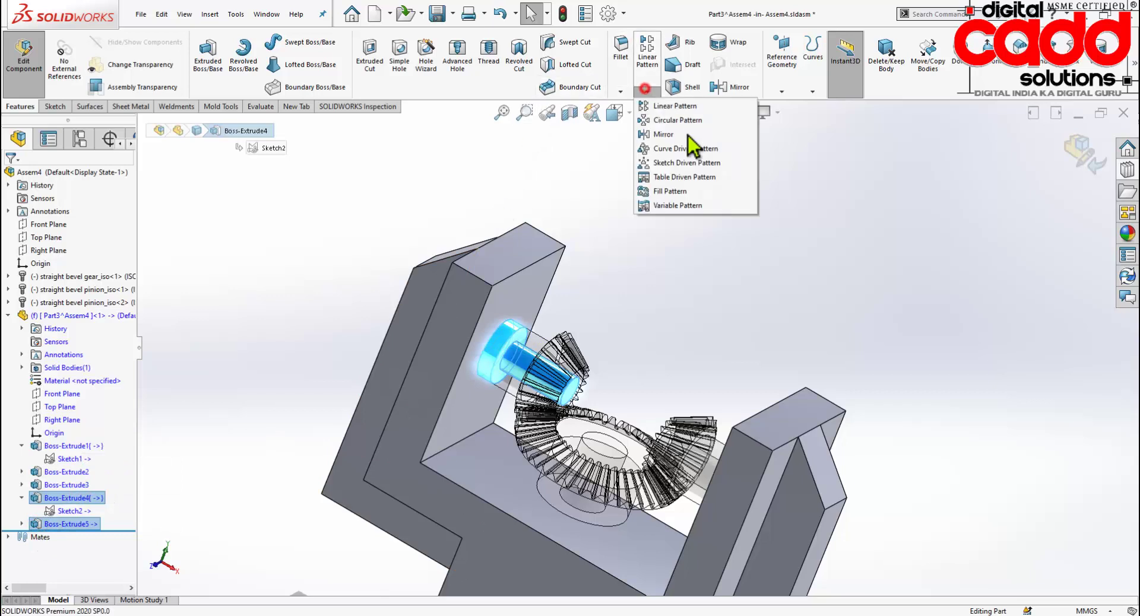
click(678, 134)
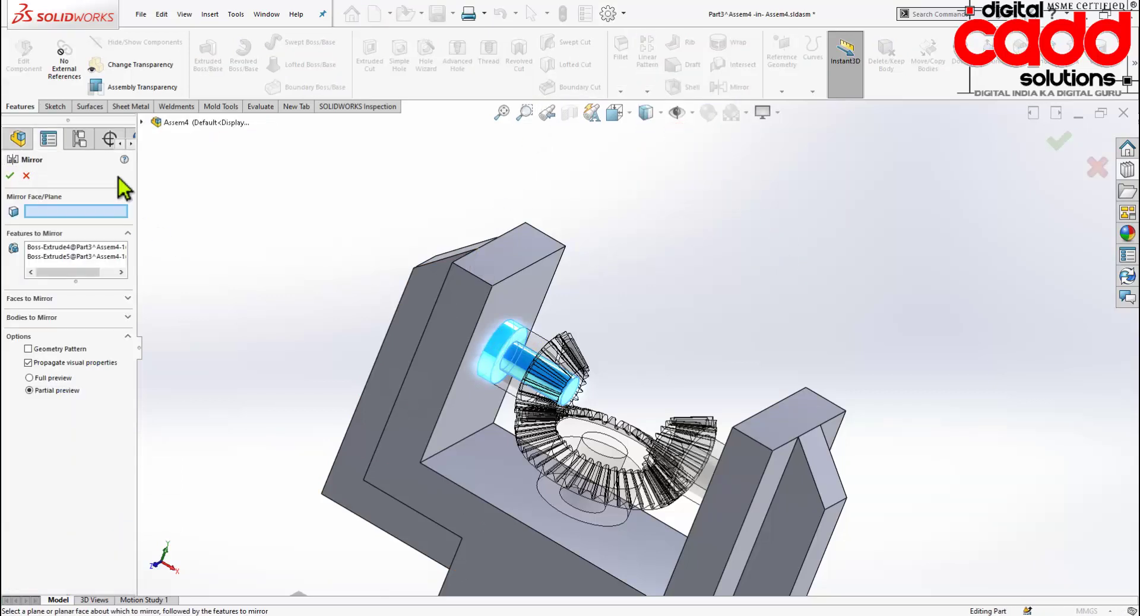
click(141, 122)
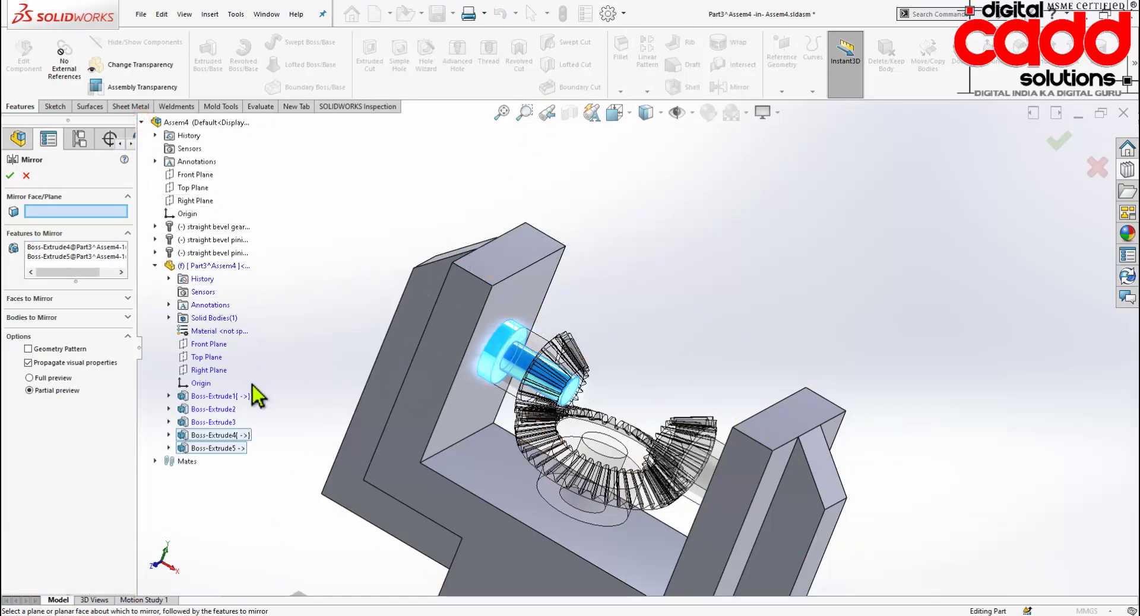
click(221, 370)
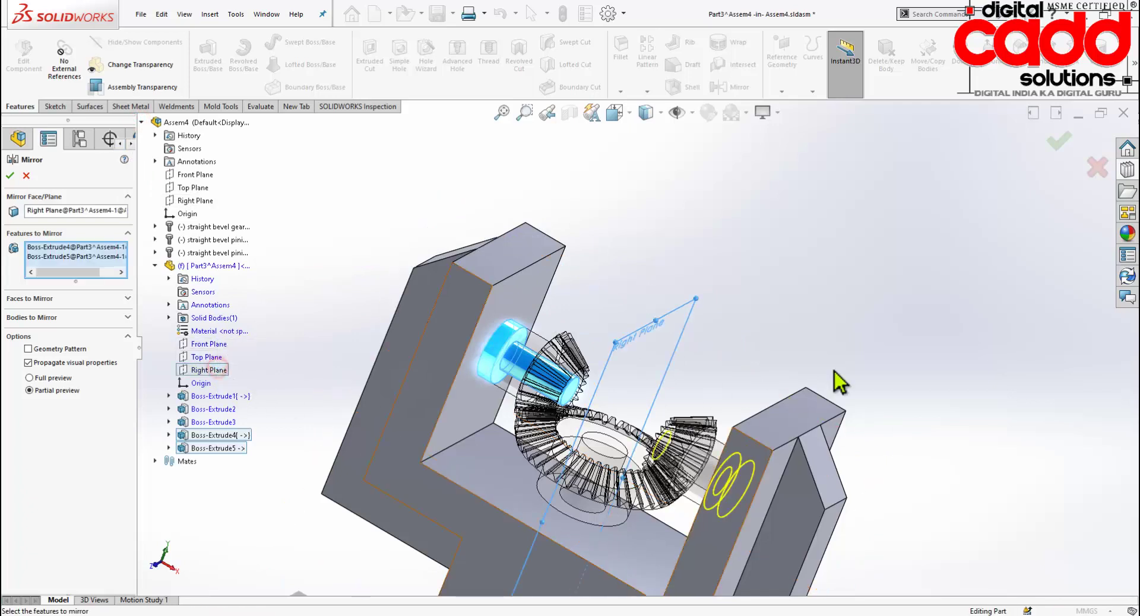
middle_drag(828, 285, 860, 284)
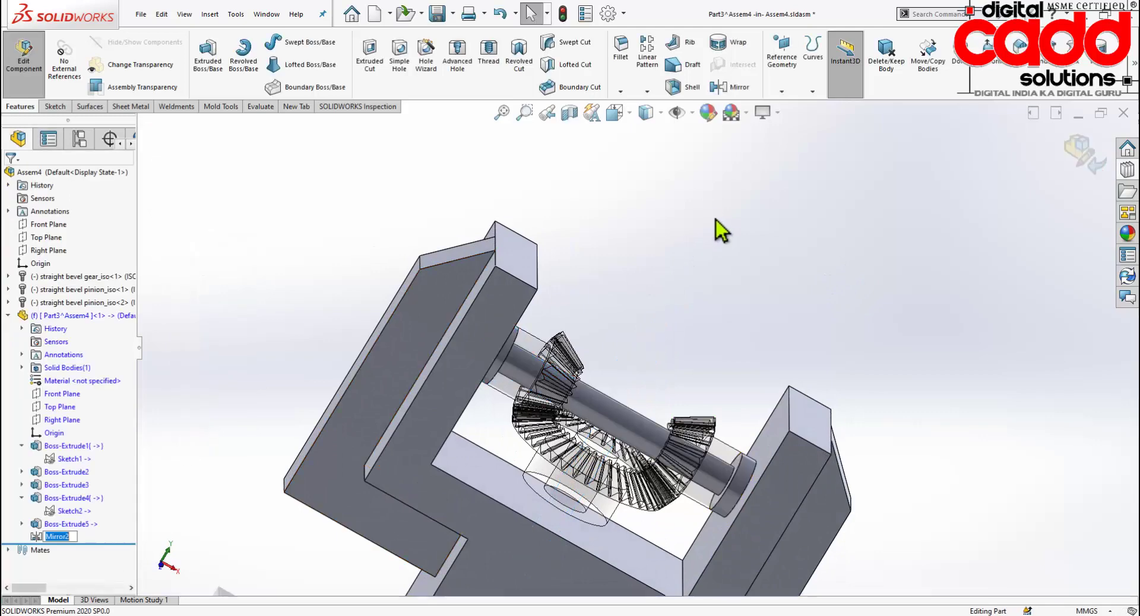
Undo Mirror2 so the feature tree ends at Boss-Extrude5.
scroll(705, 249, up, 3)
scroll(710, 392, down, 4)
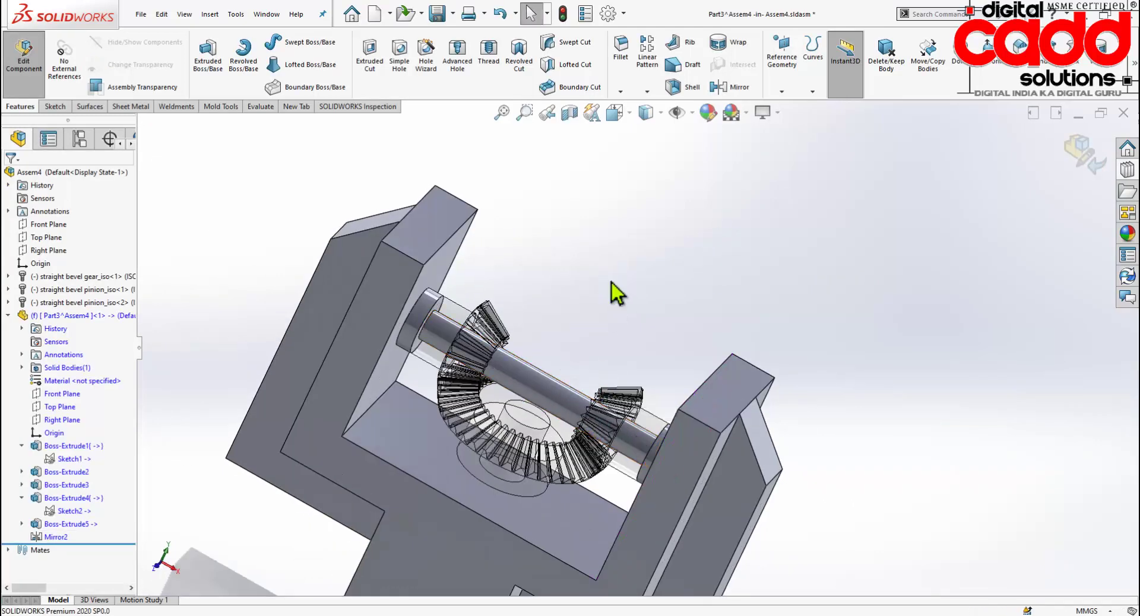
key(ctrl+z)
scroll(649, 403, up, 2)
scroll(590, 370, down, 5)
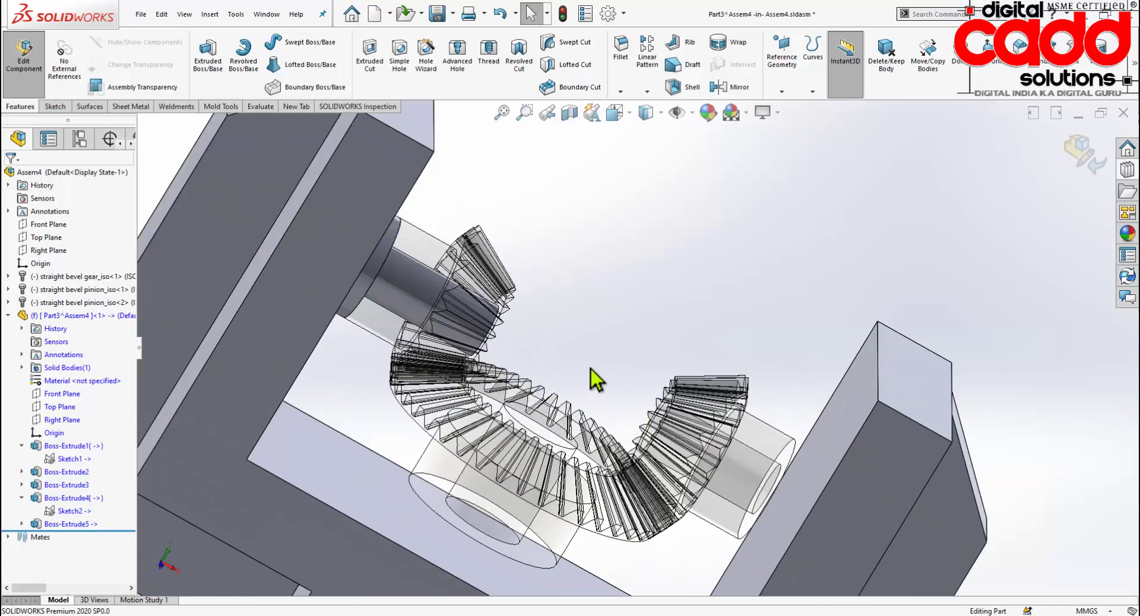
scroll(558, 347, up, 2)
scroll(542, 361, up, 3)
scroll(603, 344, down, 2)
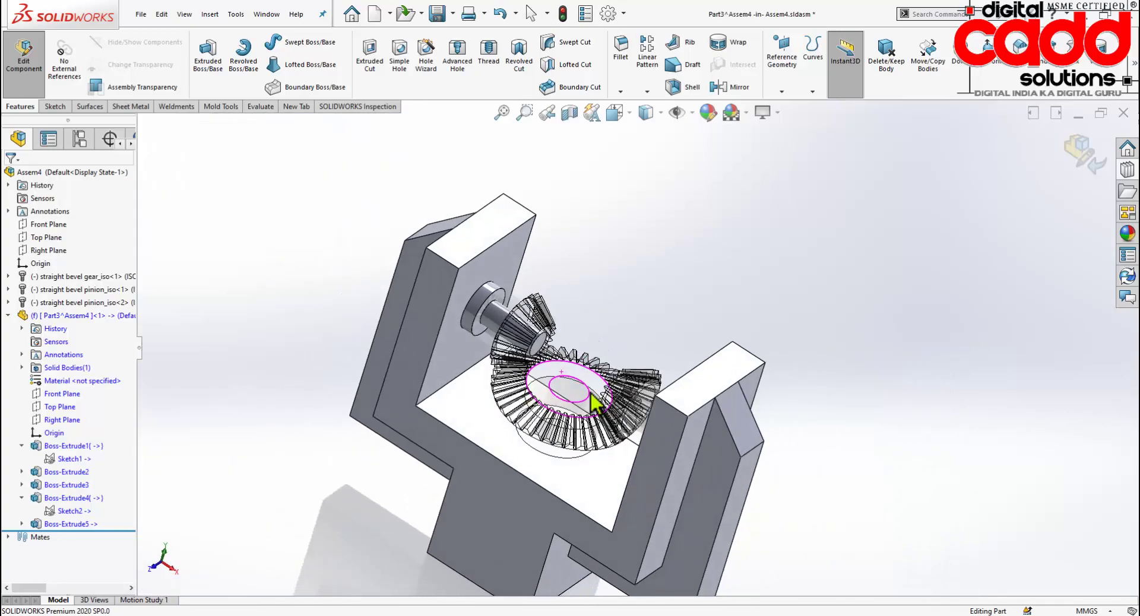
scroll(593, 394, down, 2)
scroll(654, 410, up, 5)
mouse_move(657, 387)
middle_down()
mouse_move(693, 270)
mouse_move(689, 324)
mouse_move(662, 364)
middle_up()
scroll(676, 390, up, 2)
scroll(675, 390, down, 2)
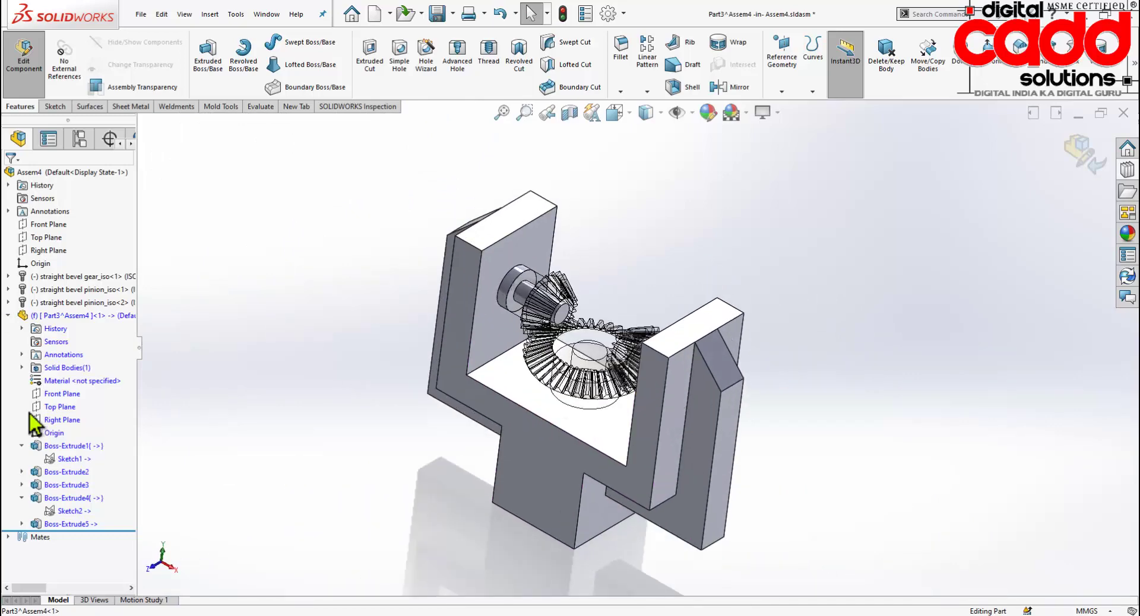
Select Boss-Extrude4 and Boss-Extrude5 and open the Linear Pattern dropdown.
click(68, 491)
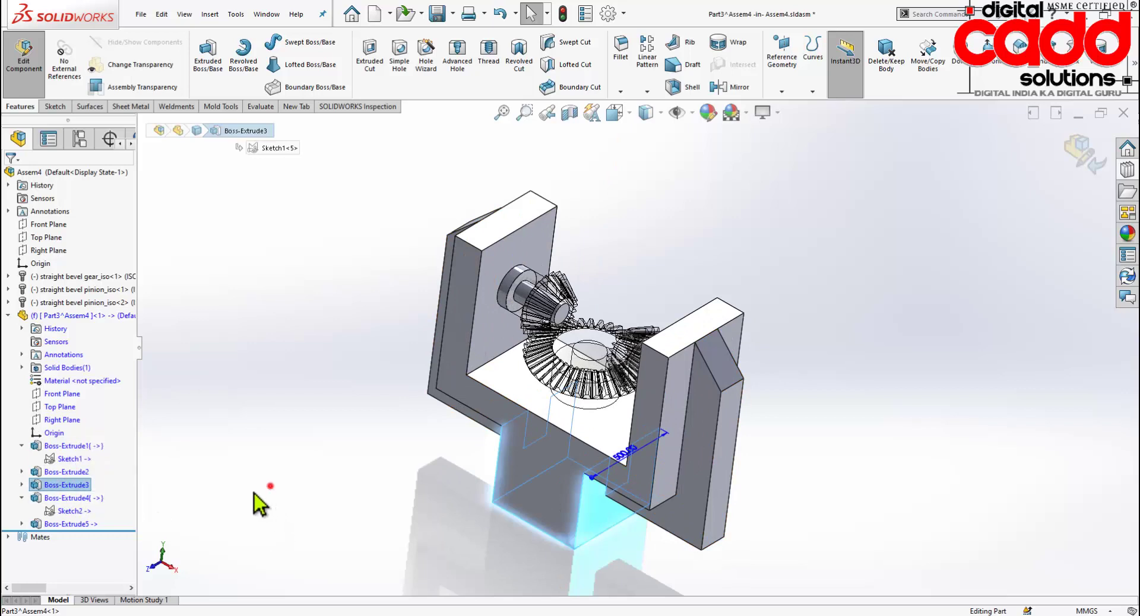
click(270, 486)
click(79, 499)
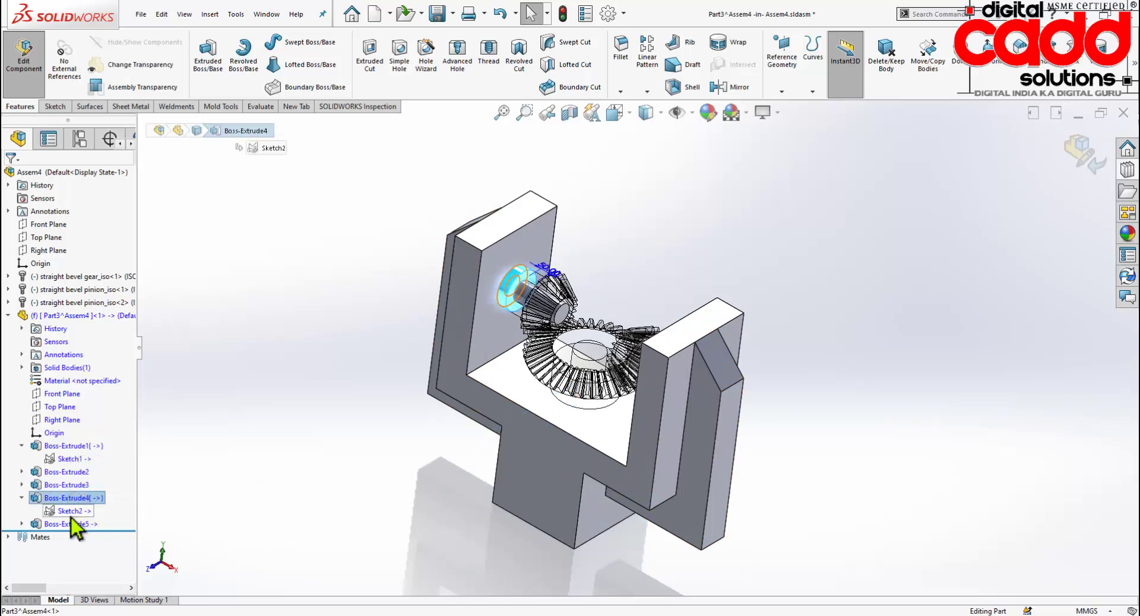
ctrl+click(66, 525)
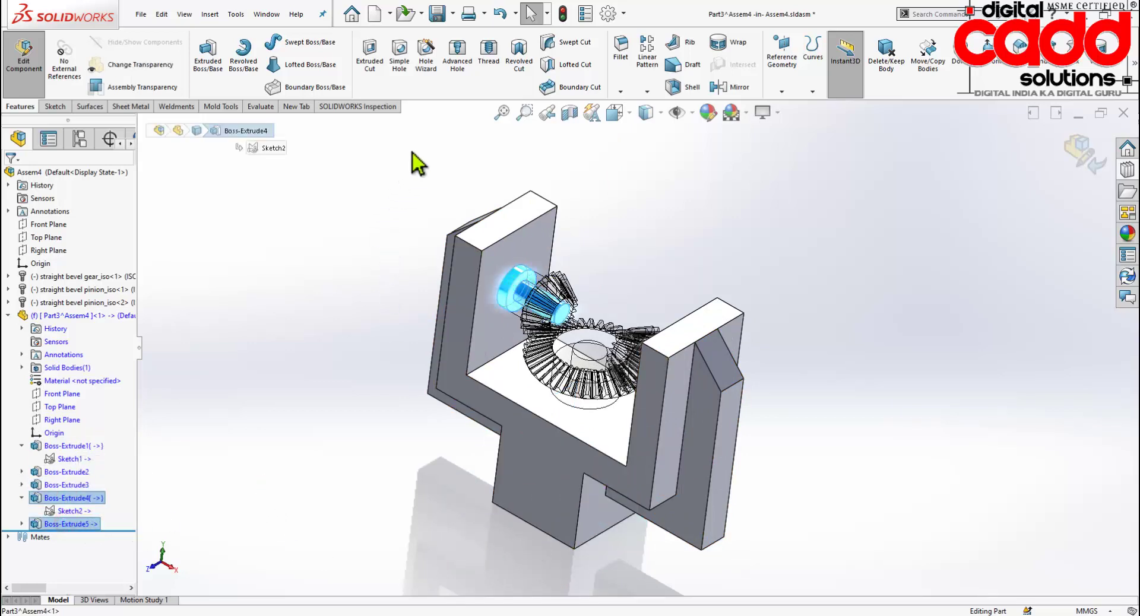
click(648, 91)
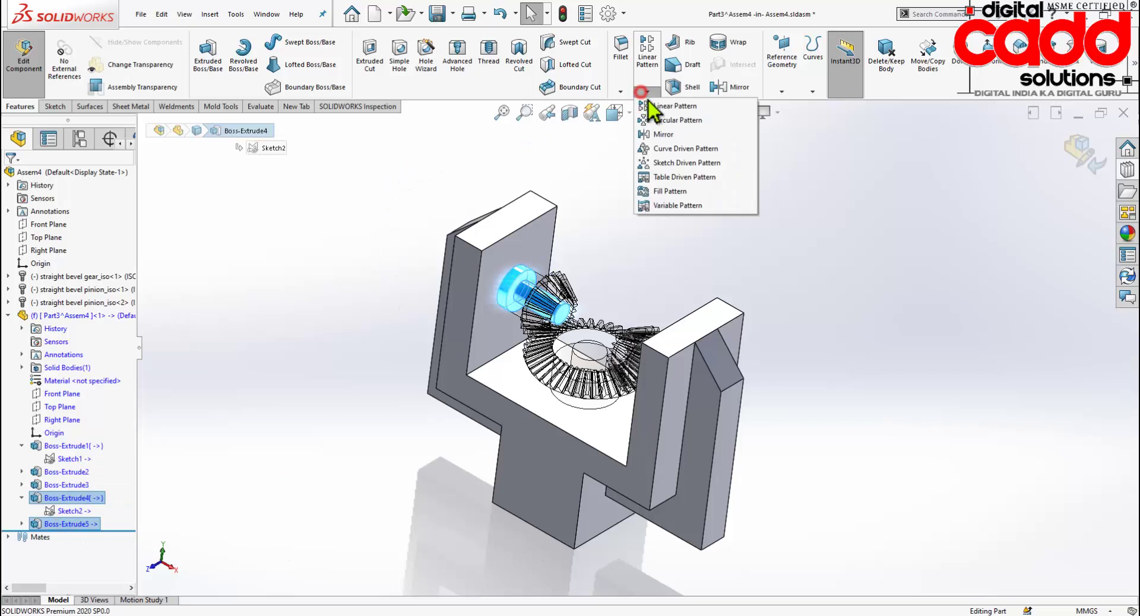
Create Mirror3 copying both shaft bosses across Part3's Right Plane.
click(662, 134)
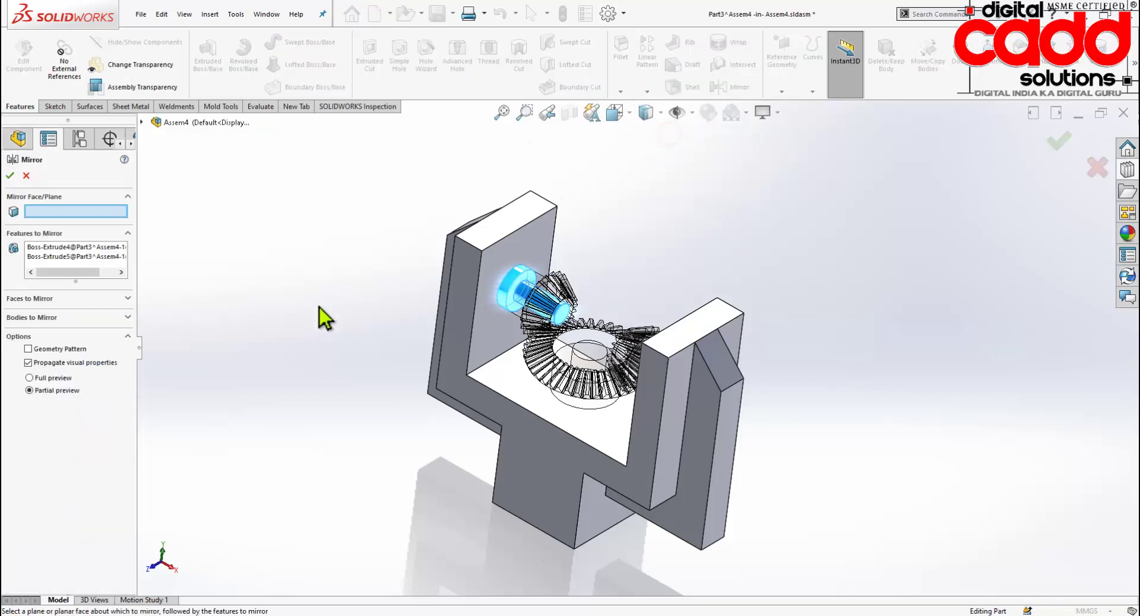
click(142, 121)
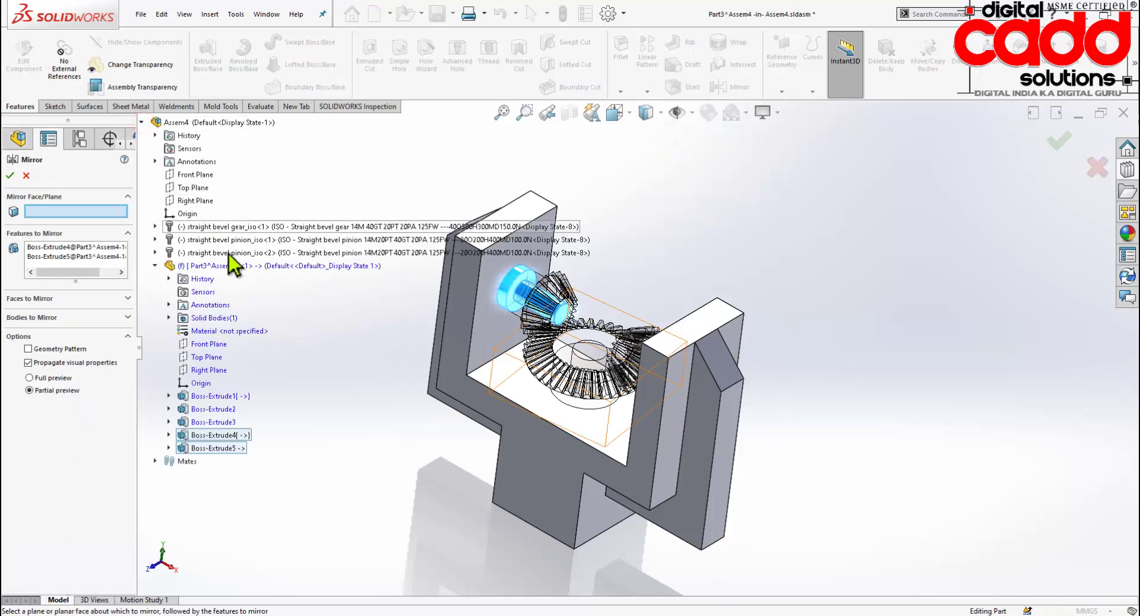
click(156, 267)
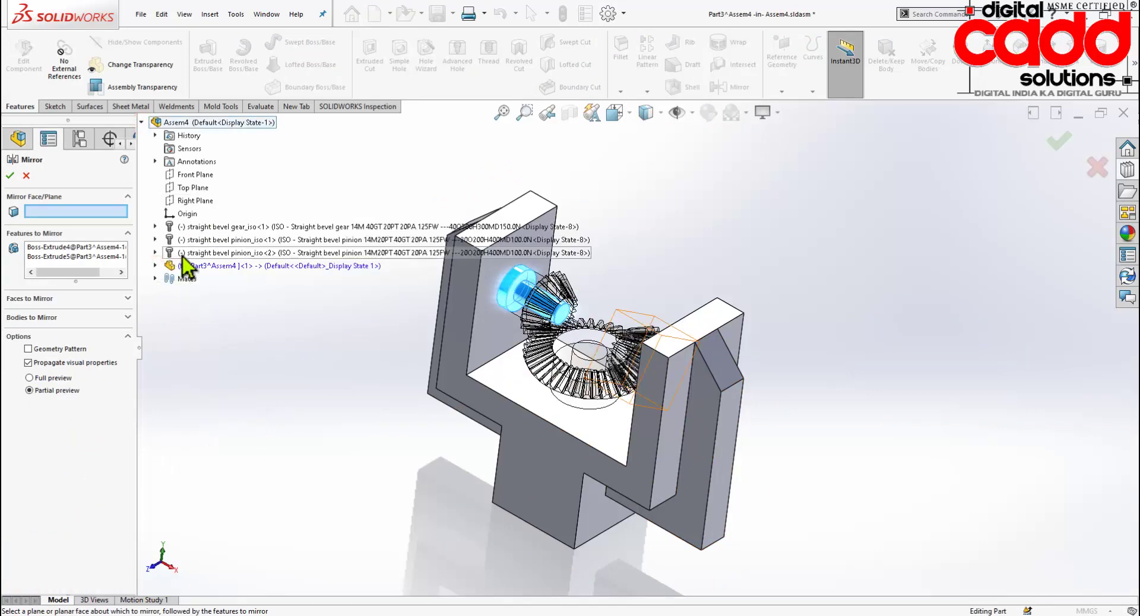
click(154, 266)
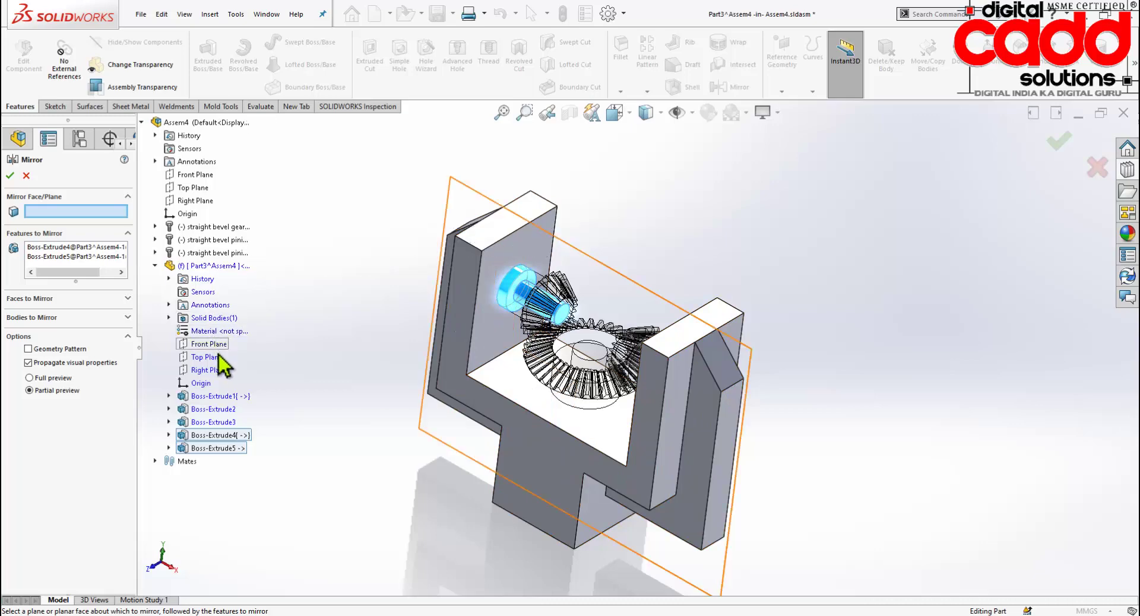
click(221, 370)
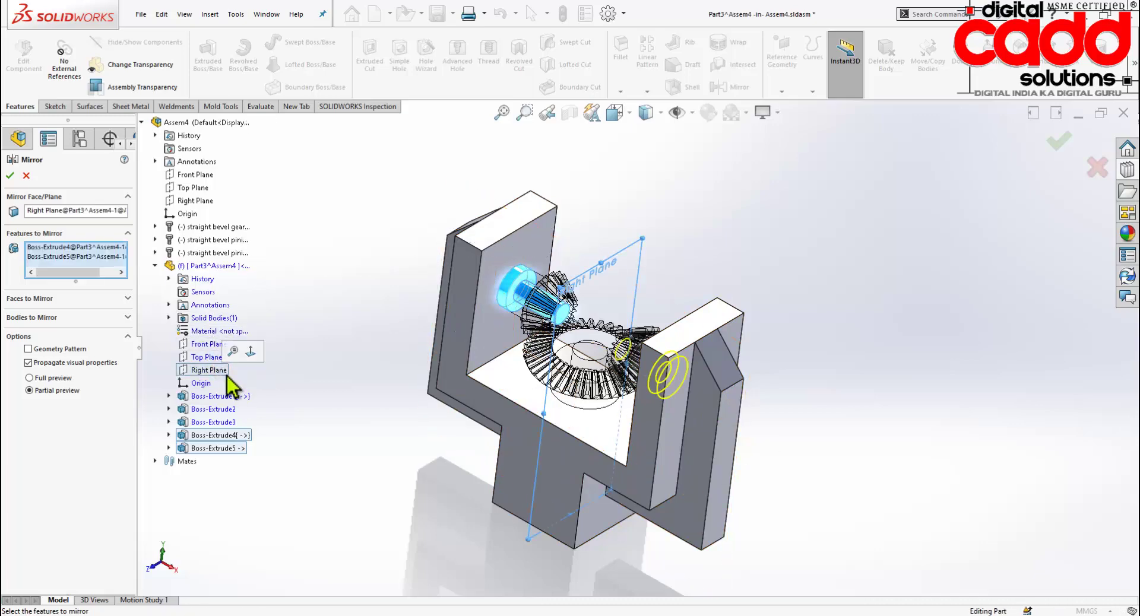
mouse_move(868, 385)
middle_down()
mouse_move(938, 371)
mouse_move(904, 390)
mouse_move(912, 410)
middle_up()
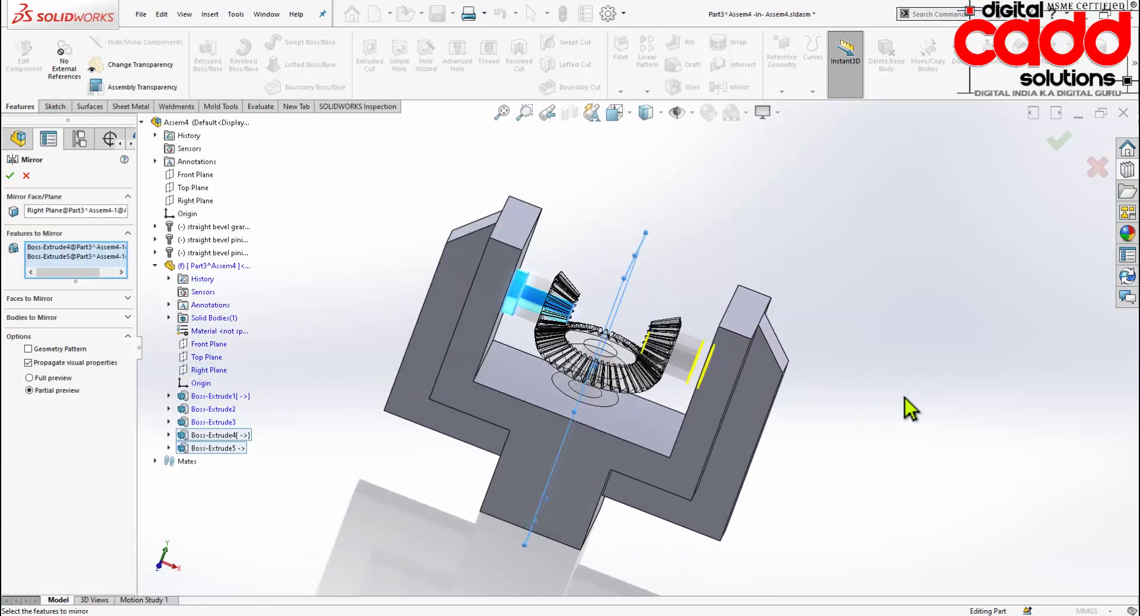
scroll(724, 397, down, 4)
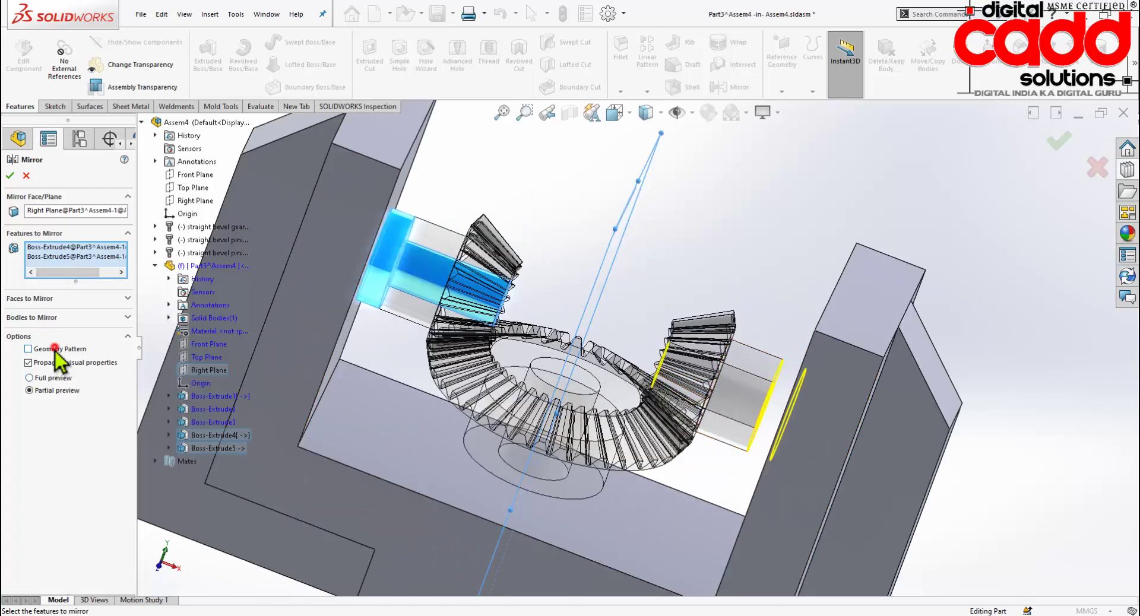
click(10, 176)
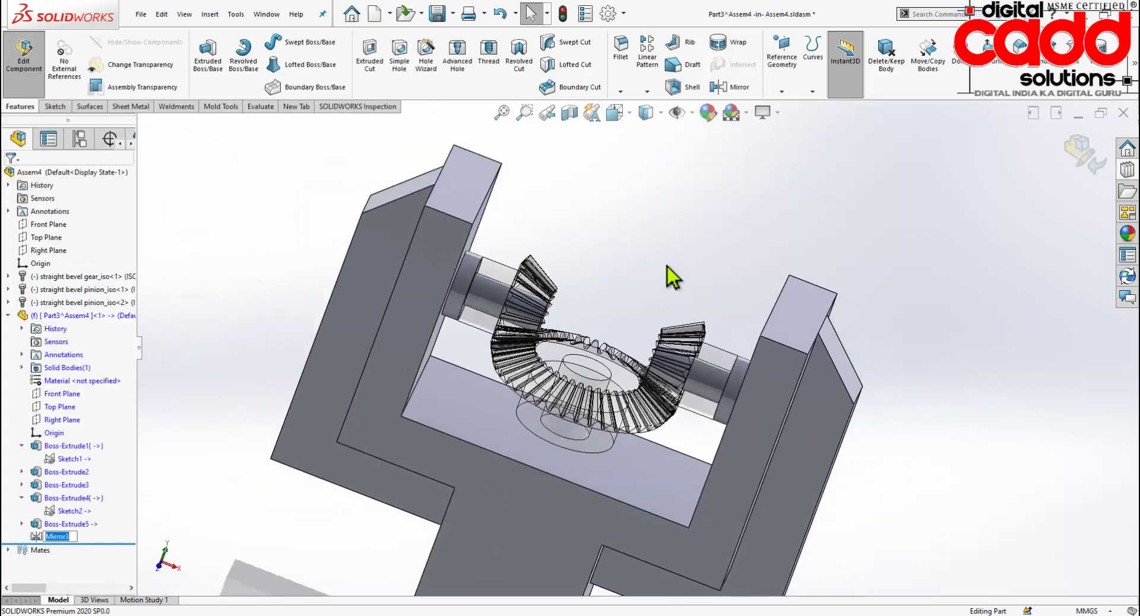
mouse_move(669, 275)
middle_down()
mouse_move(654, 293)
mouse_move(640, 286)
mouse_move(687, 241)
mouse_move(661, 247)
middle_up()
scroll(636, 347, up, 4)
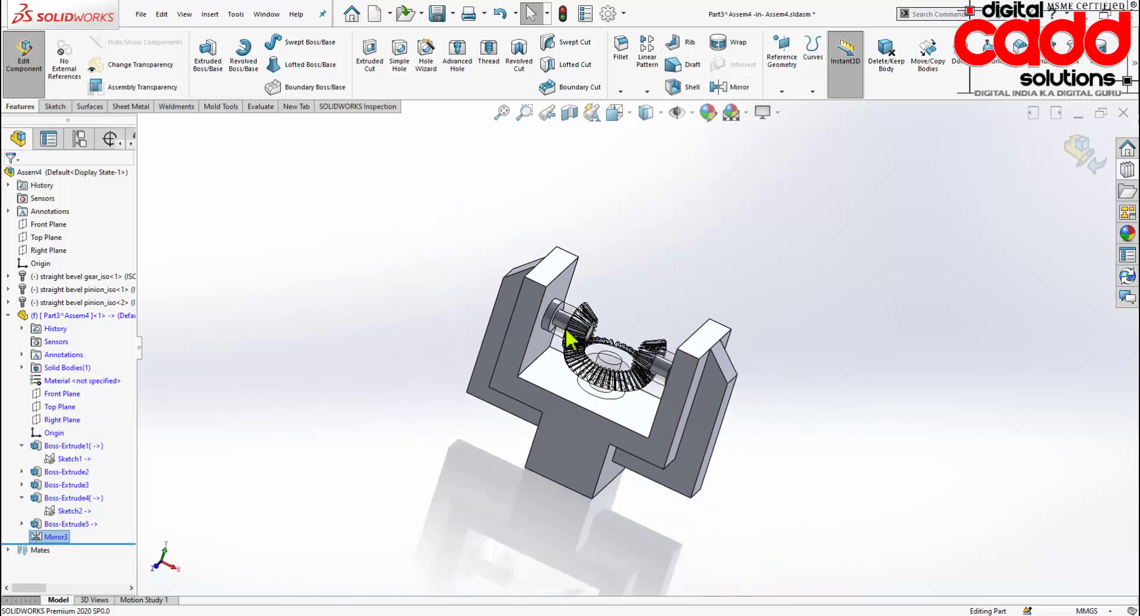
Start a sketch on the housing floor face, viewed Normal To.
click(8, 315)
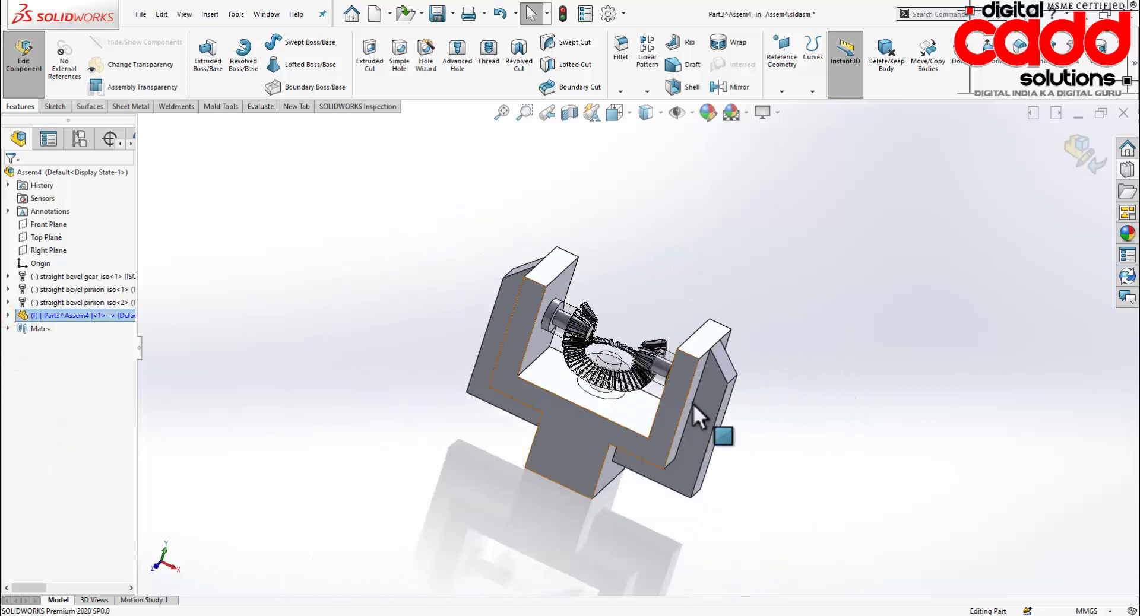
scroll(694, 404, down, 2)
click(608, 408)
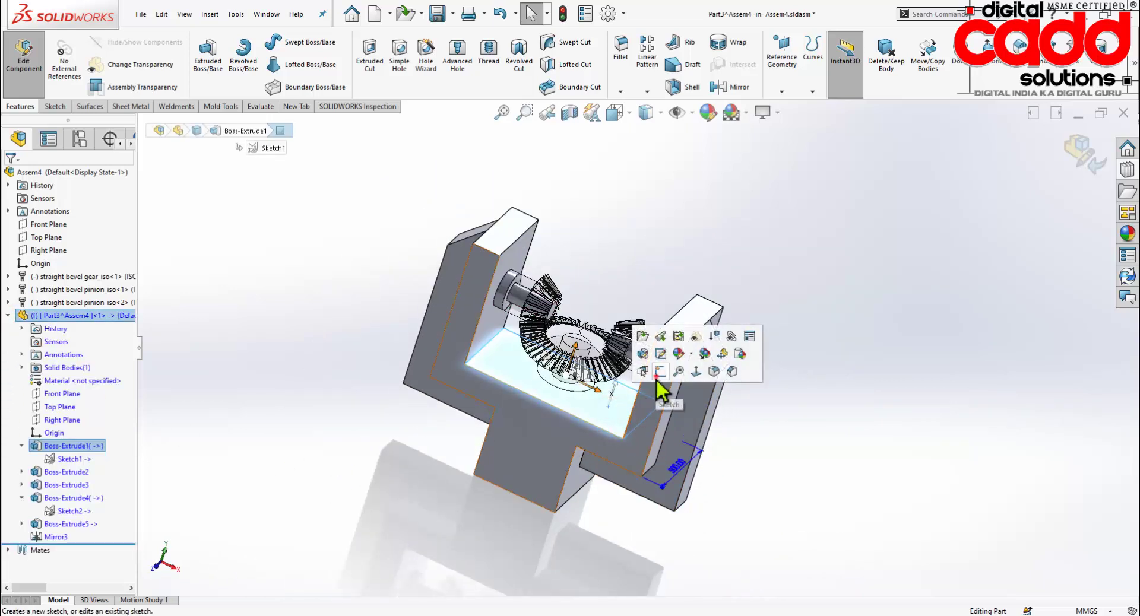
click(657, 386)
key(space)
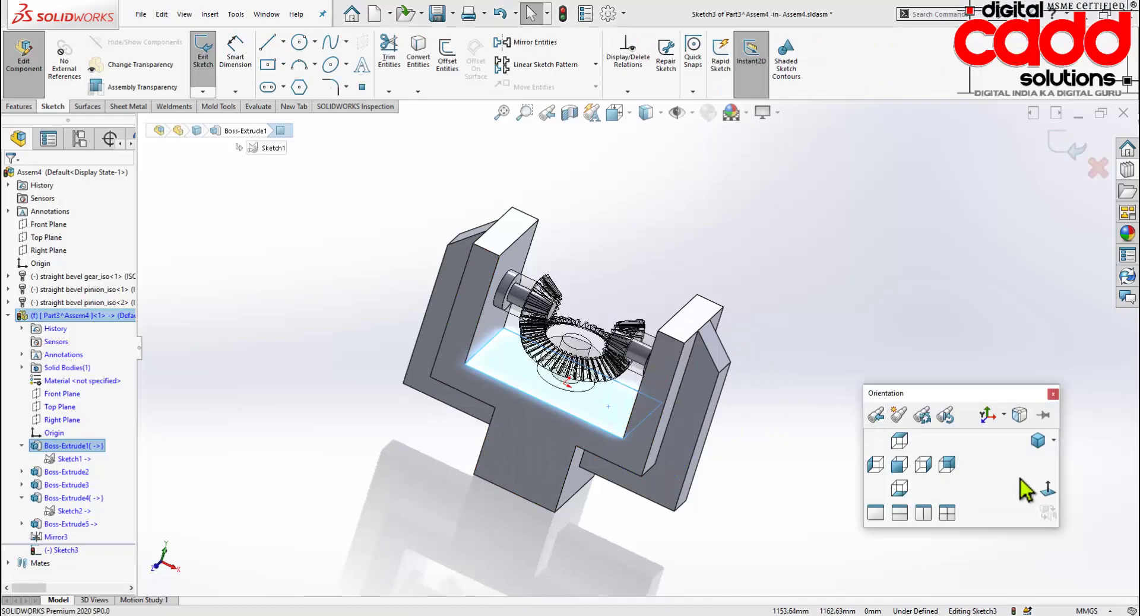
click(1047, 490)
scroll(957, 356, down, 2)
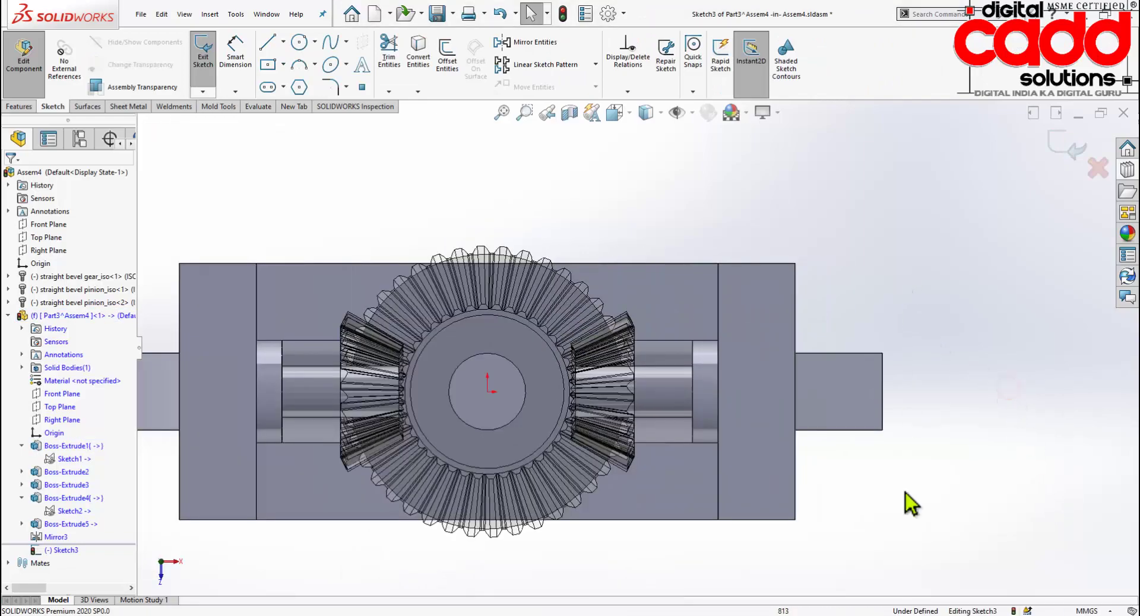
scroll(903, 501, down, 2)
middle_drag(879, 421, 872, 315)
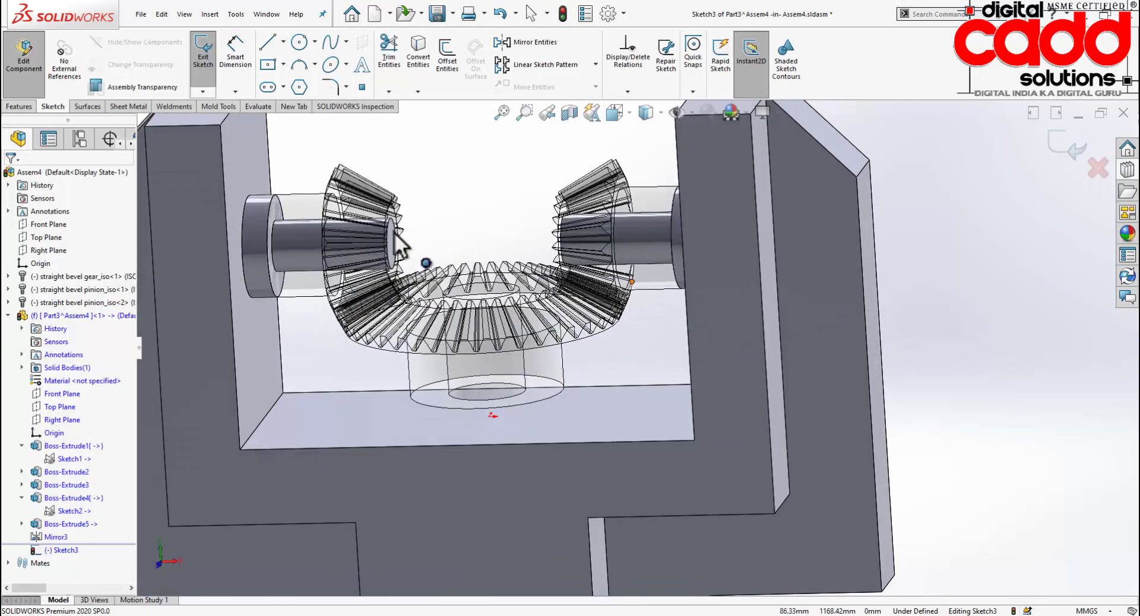
Convert the gear hub's outer and inner circular edges into sketch circles.
click(424, 67)
scroll(535, 386, down, 3)
scroll(556, 404, down, 1)
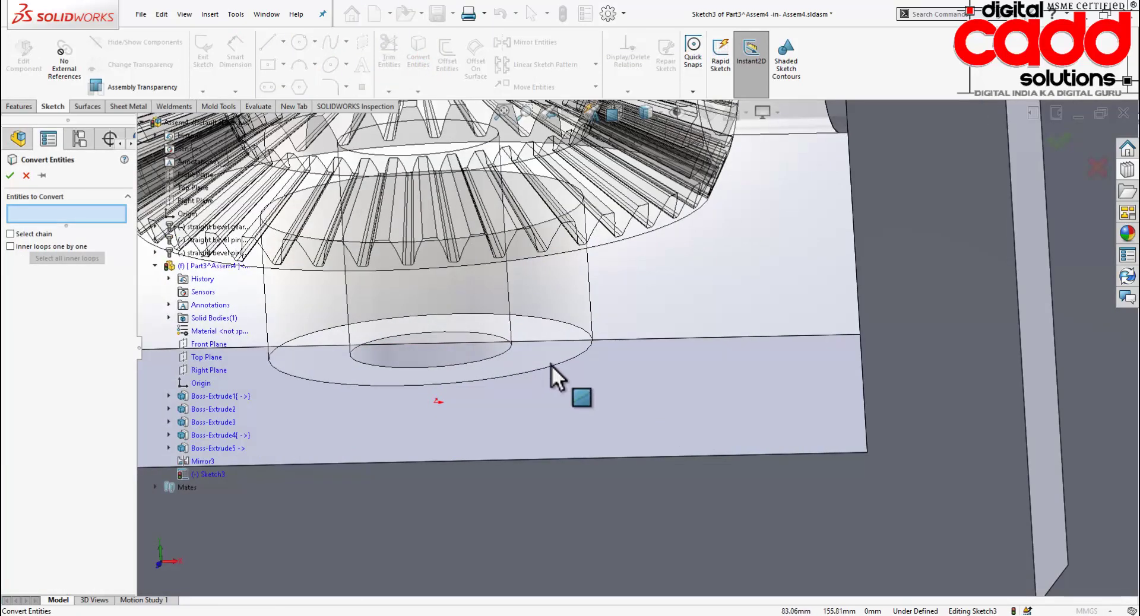
scroll(554, 401, up, 2)
scroll(555, 401, up, 5)
middle_drag(581, 411, 610, 377)
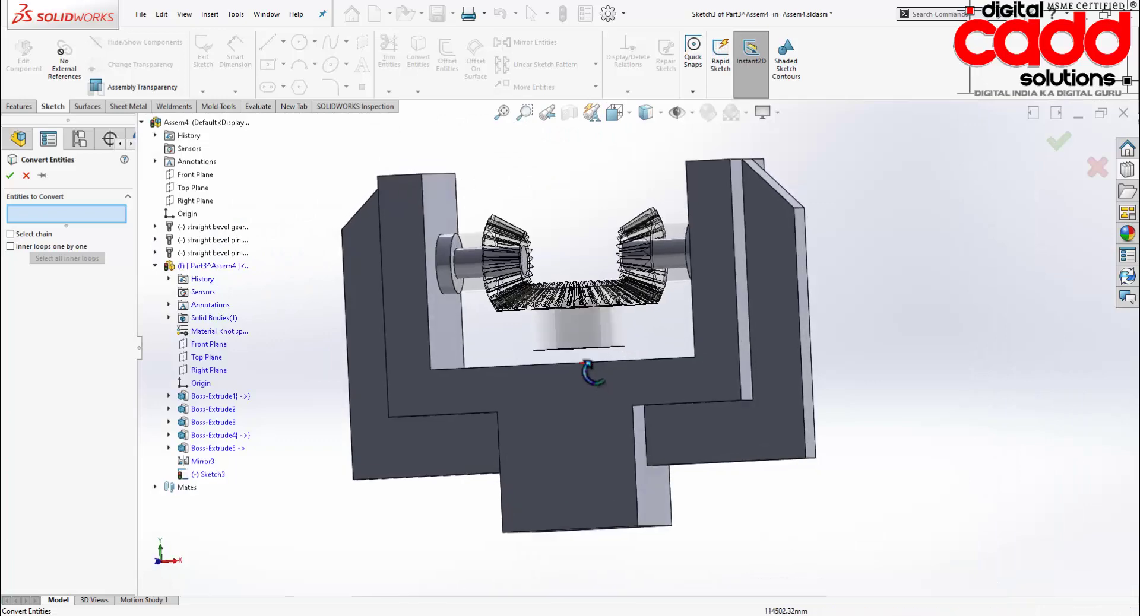
scroll(610, 377, down, 2)
scroll(651, 394, down, 2)
scroll(614, 375, down, 2)
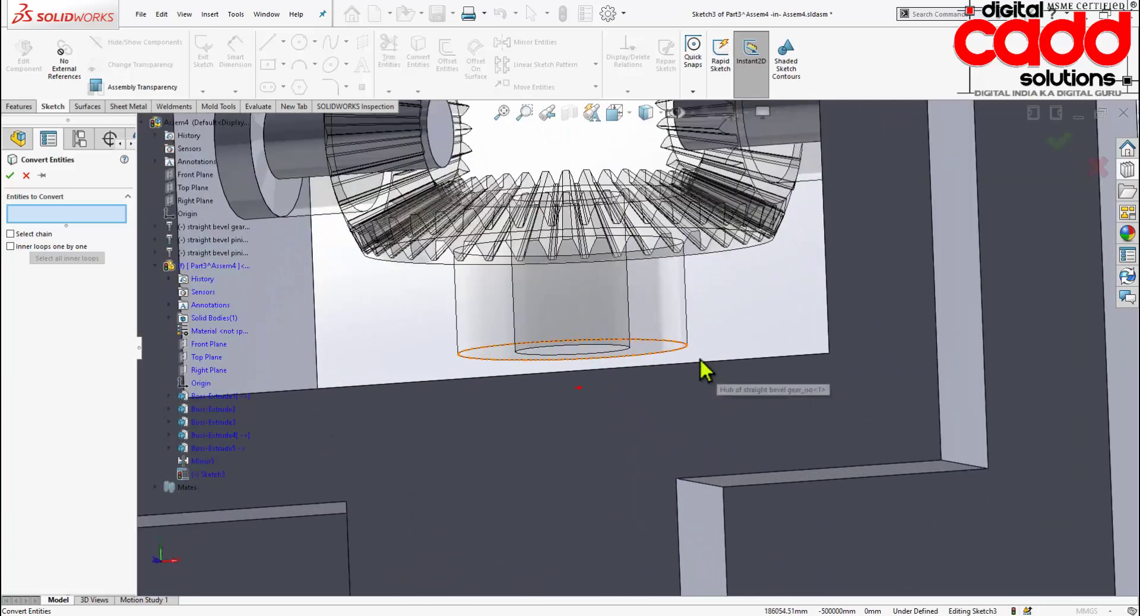
click(686, 348)
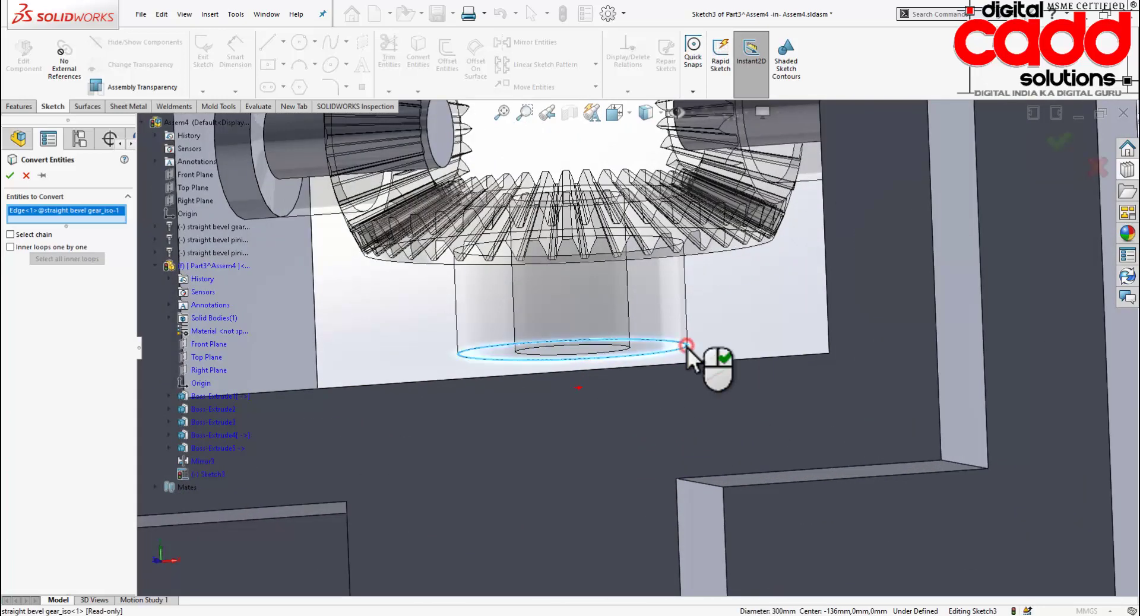
click(631, 347)
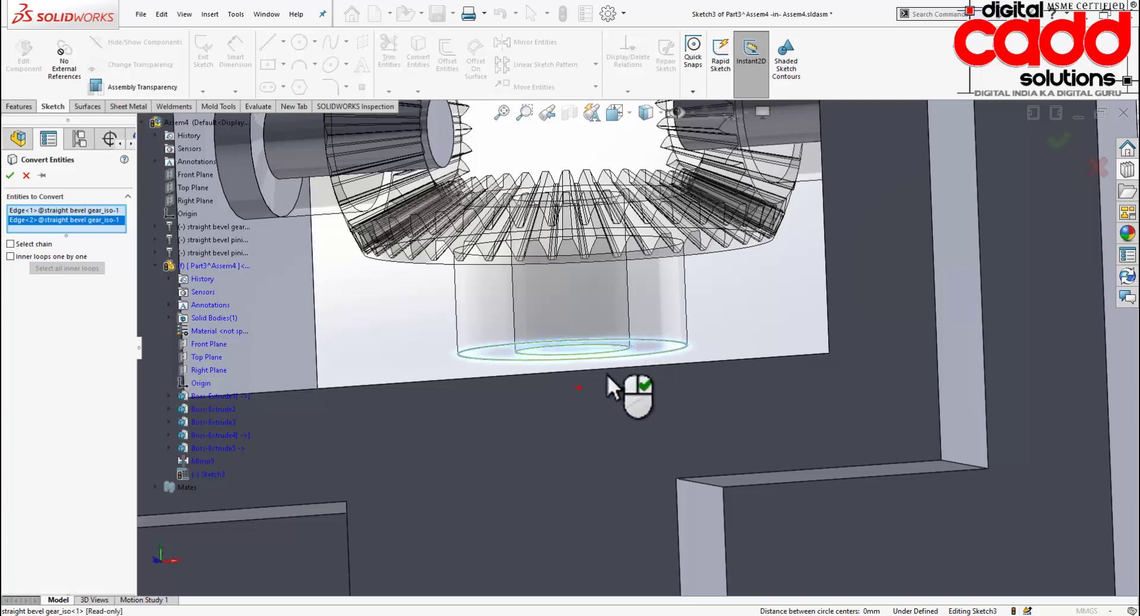
click(10, 176)
scroll(580, 364, up, 4)
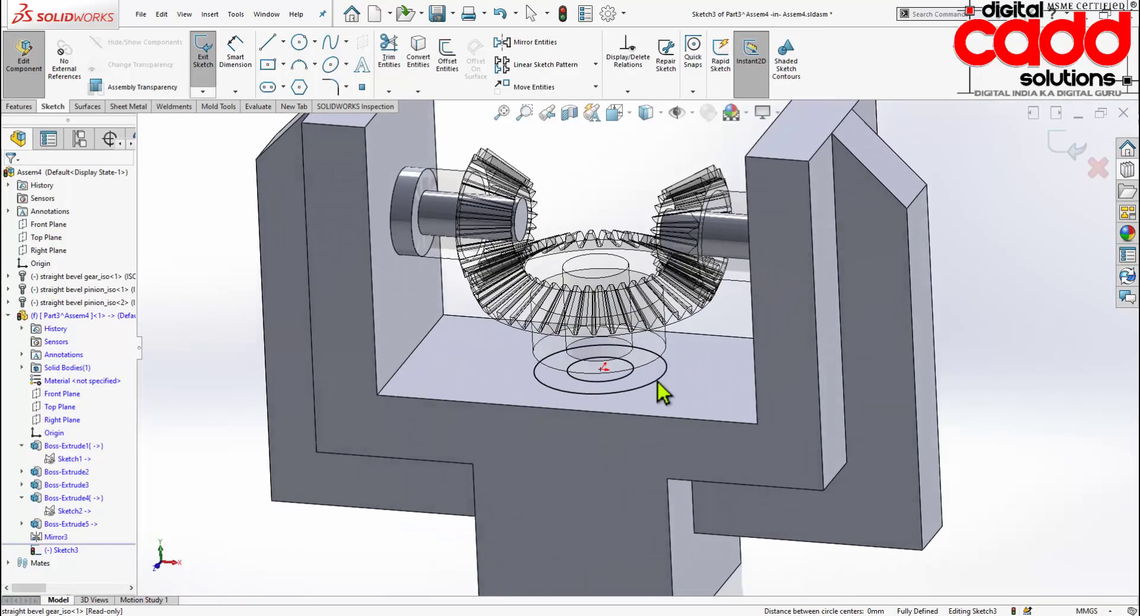
key(Escape)
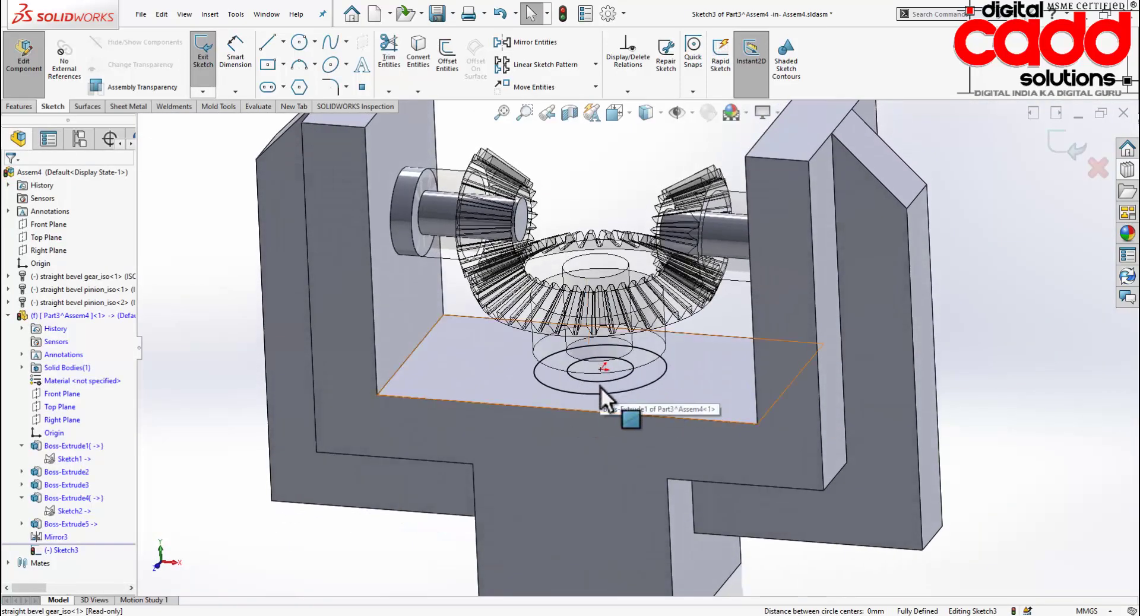
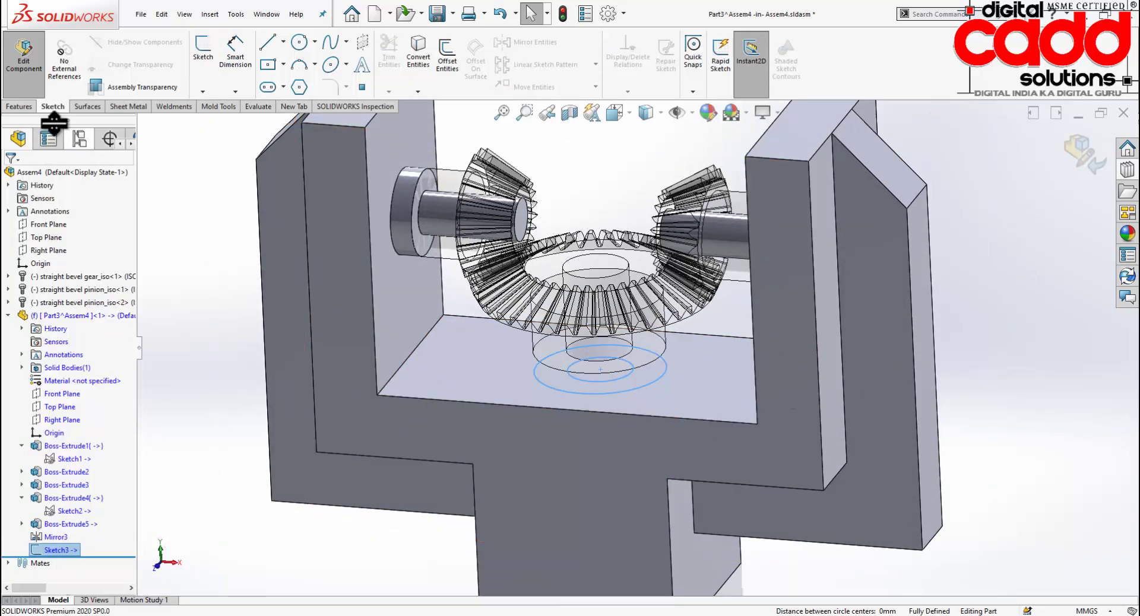
Extrude only Sketch3's outer ring region 50 mm Blind into a boss beneath the bevel gear.
click(27, 110)
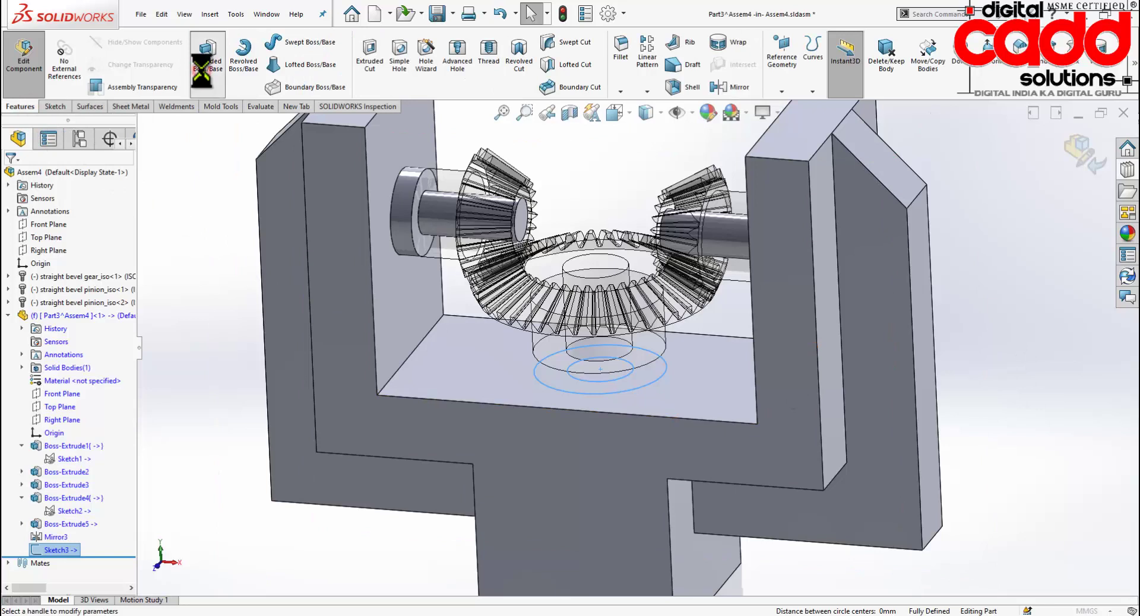
click(48, 397)
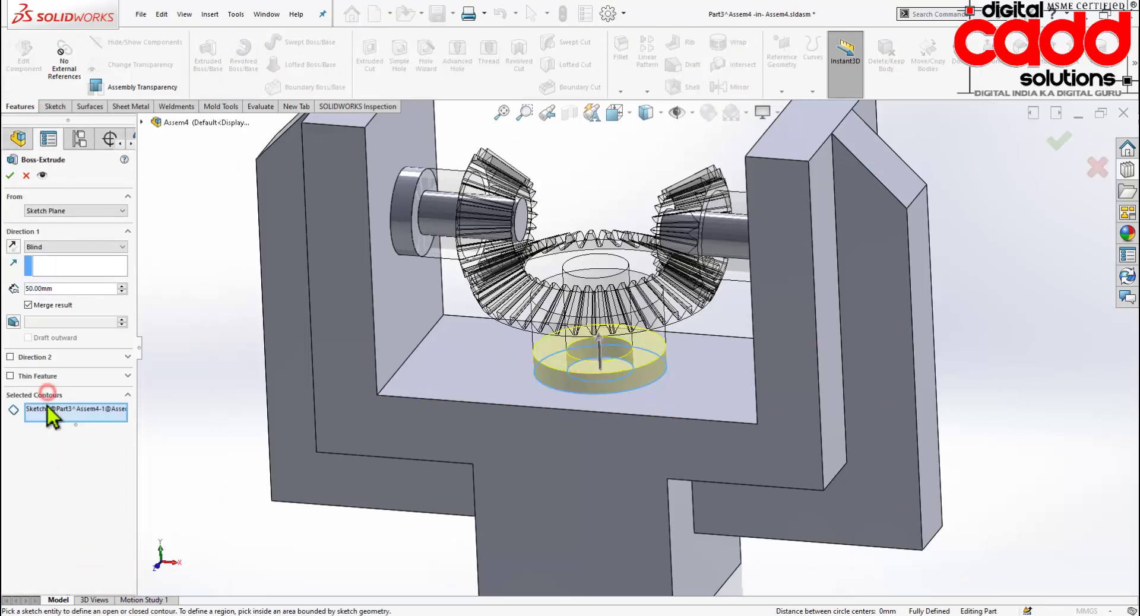
right_click(53, 410)
click(83, 431)
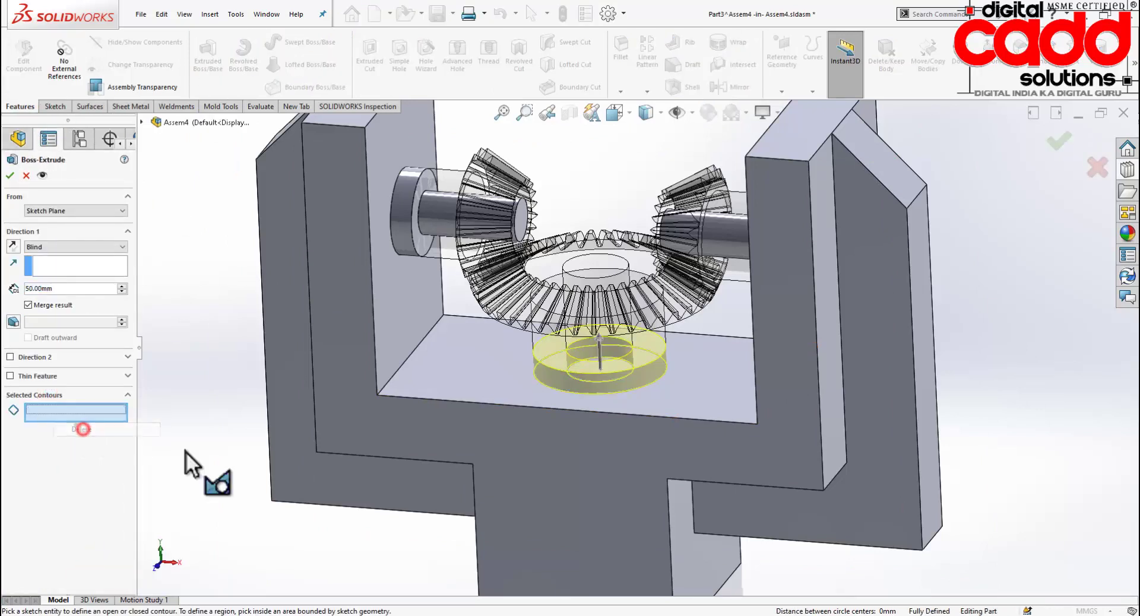
click(654, 382)
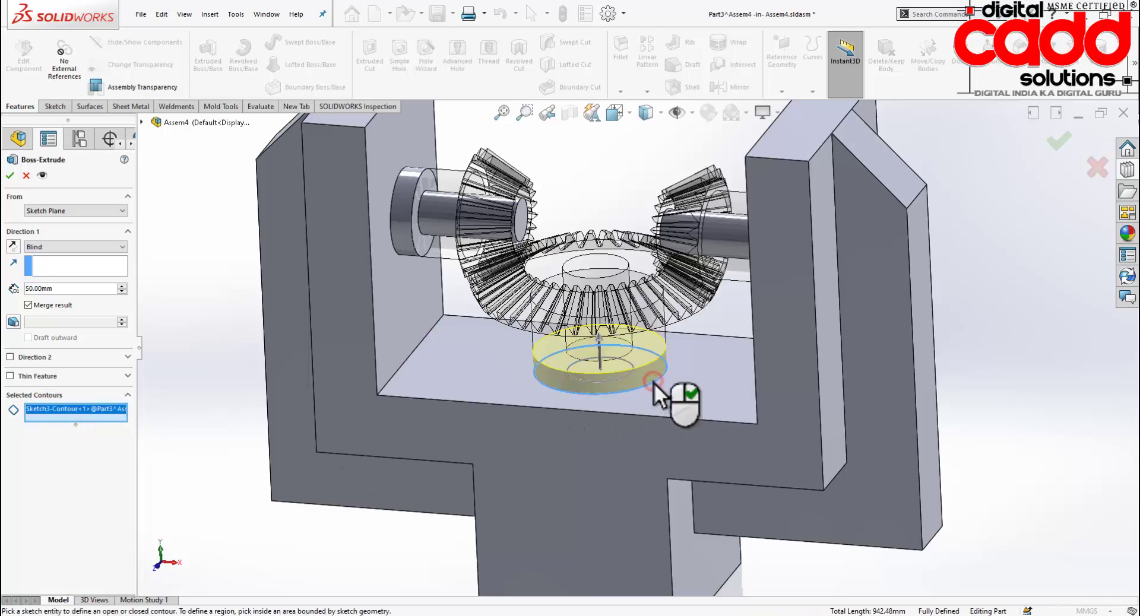
middle_drag(589, 449, 581, 402)
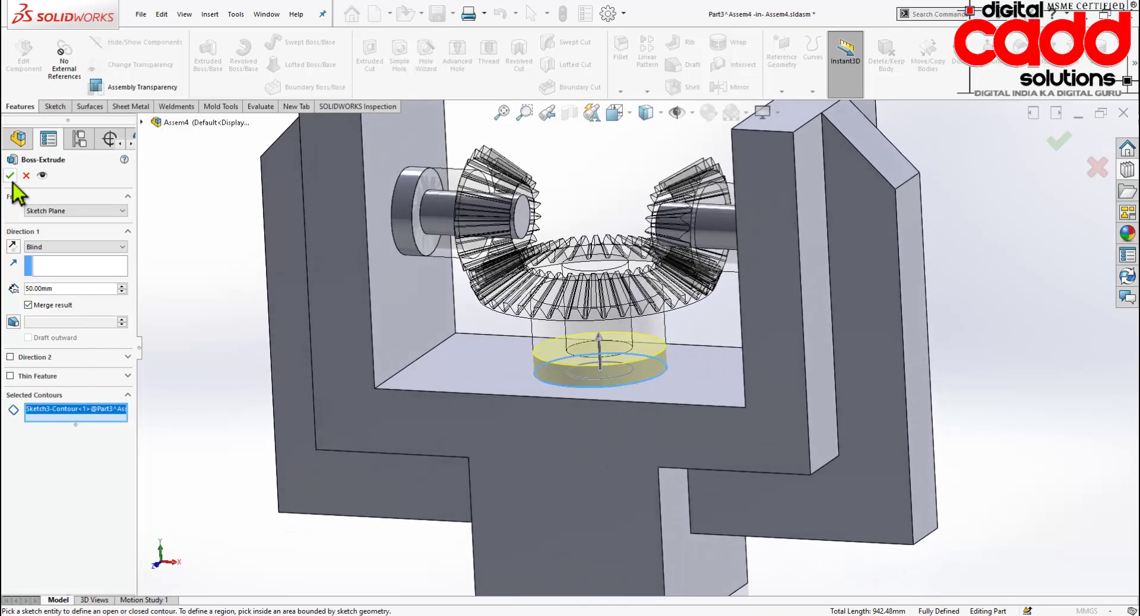
click(10, 176)
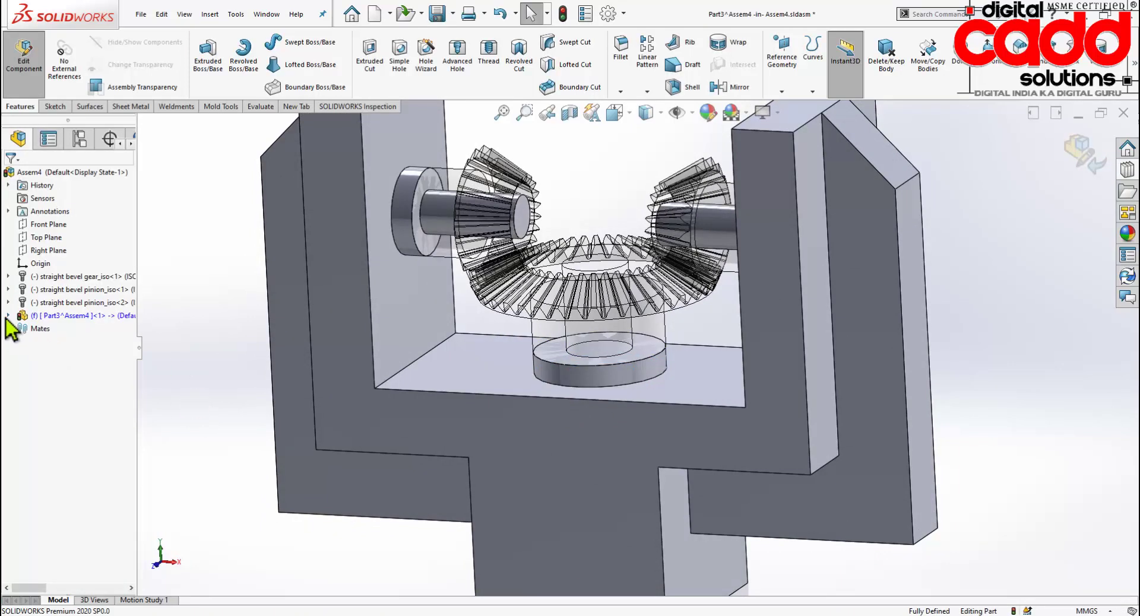
click(7, 316)
Extrude Sketch3's inner circle Up To Surface, ending at the bevel gear's underside face.
click(22, 524)
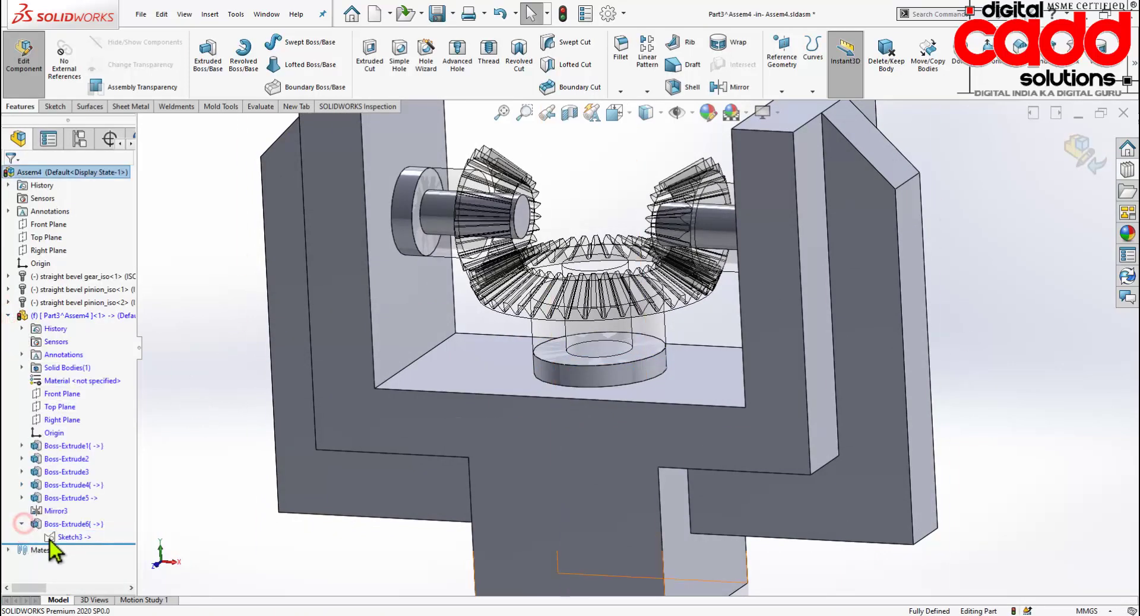
click(58, 537)
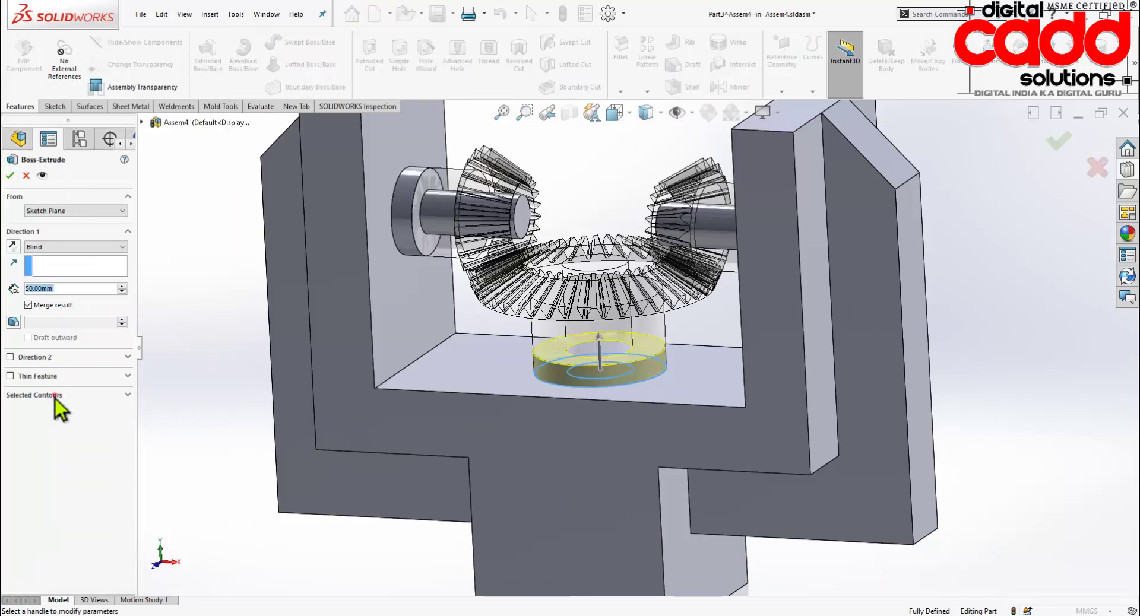
click(55, 396)
click(45, 414)
right_click(45, 415)
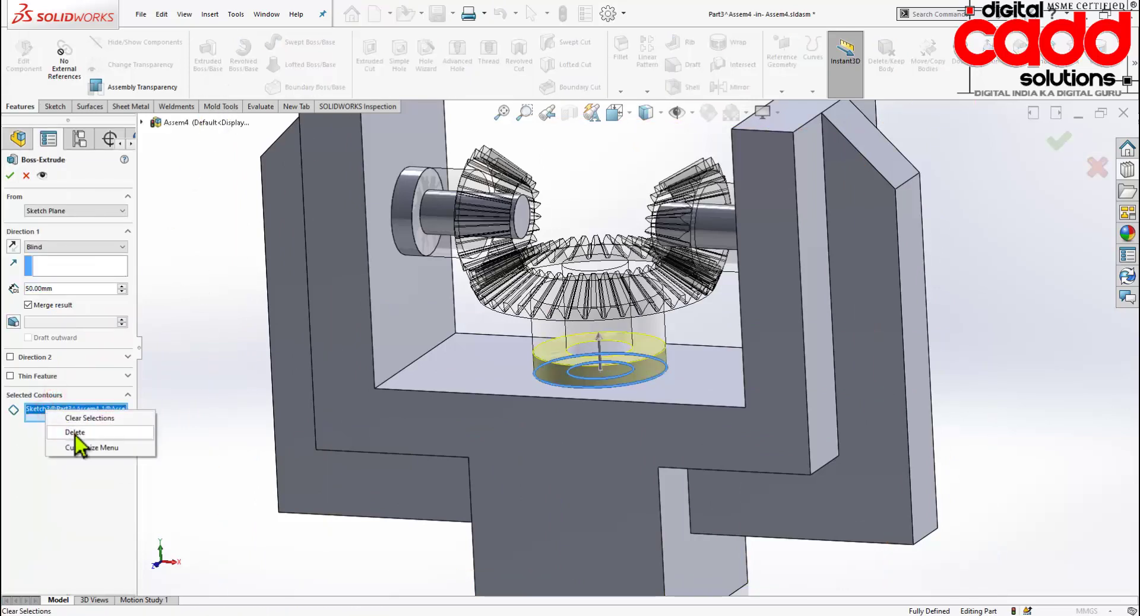
click(76, 436)
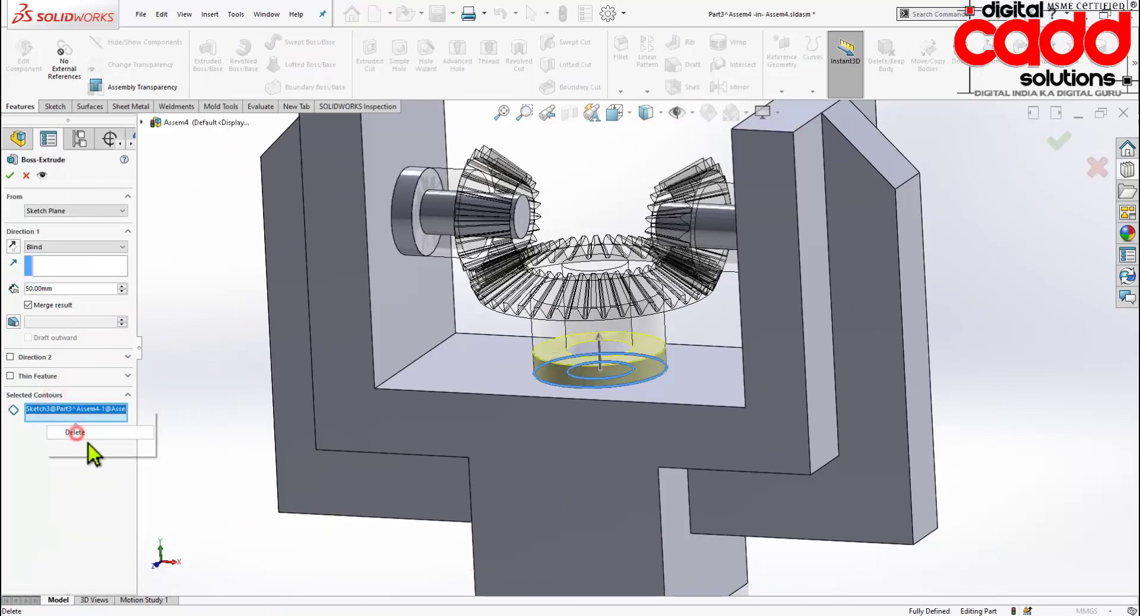
click(623, 376)
click(67, 246)
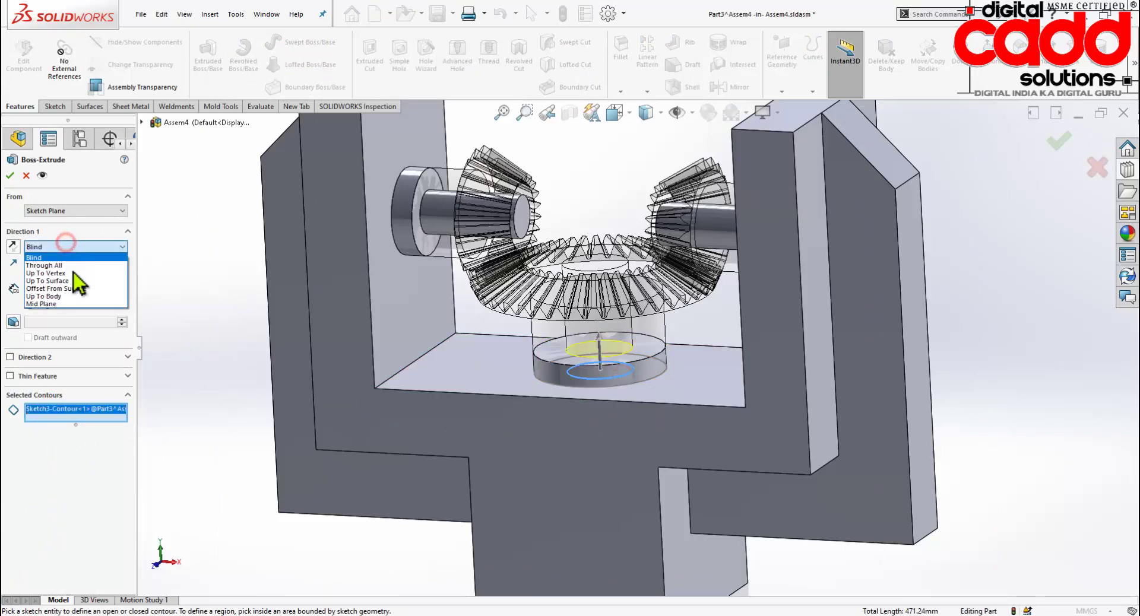
click(48, 281)
middle_drag(705, 331, 690, 350)
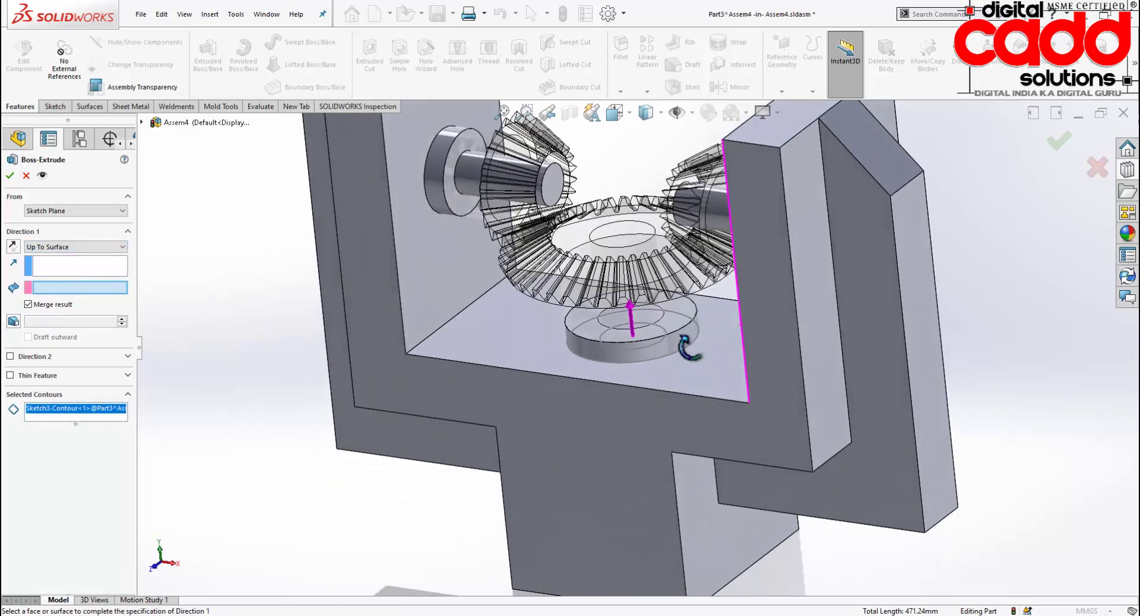
click(576, 236)
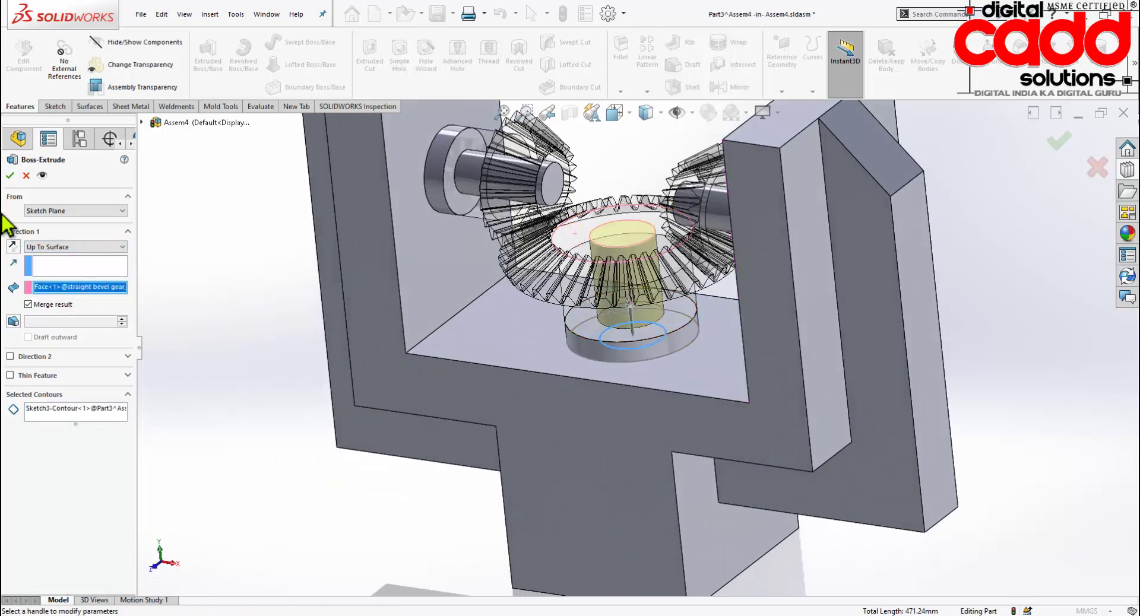
key(Return)
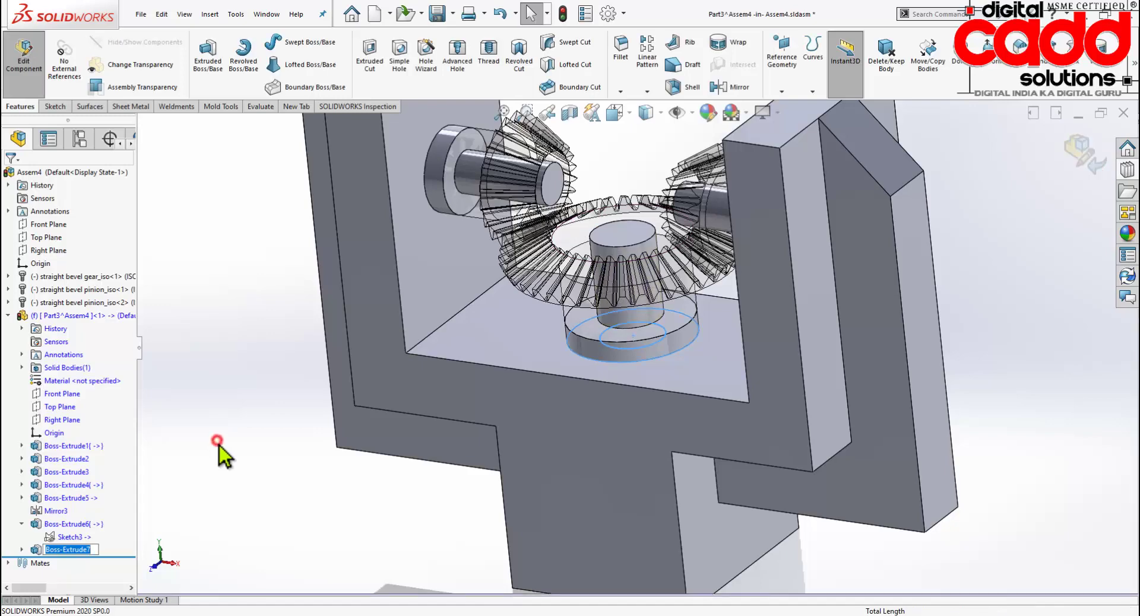
Collapse the housing's feature list and orbit to a frontal isometric view of the bracket.
click(8, 316)
mouse_move(272, 447)
middle_down()
mouse_move(748, 333)
mouse_move(663, 425)
middle_up()
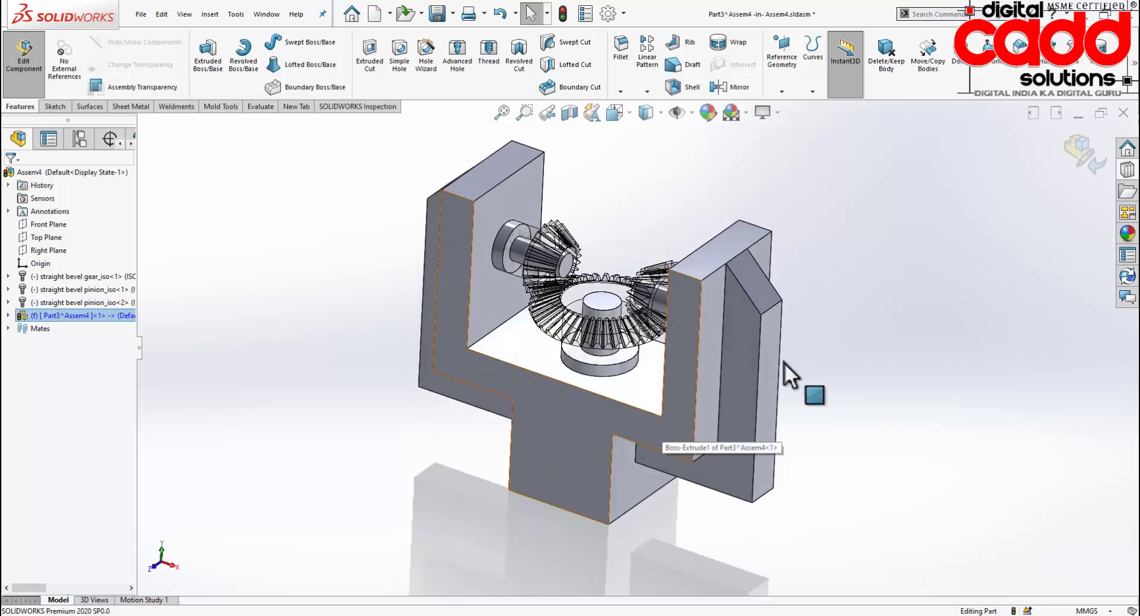
mouse_move(784, 363)
middle_down()
mouse_move(853, 330)
mouse_move(790, 364)
mouse_move(486, 190)
middle_up()
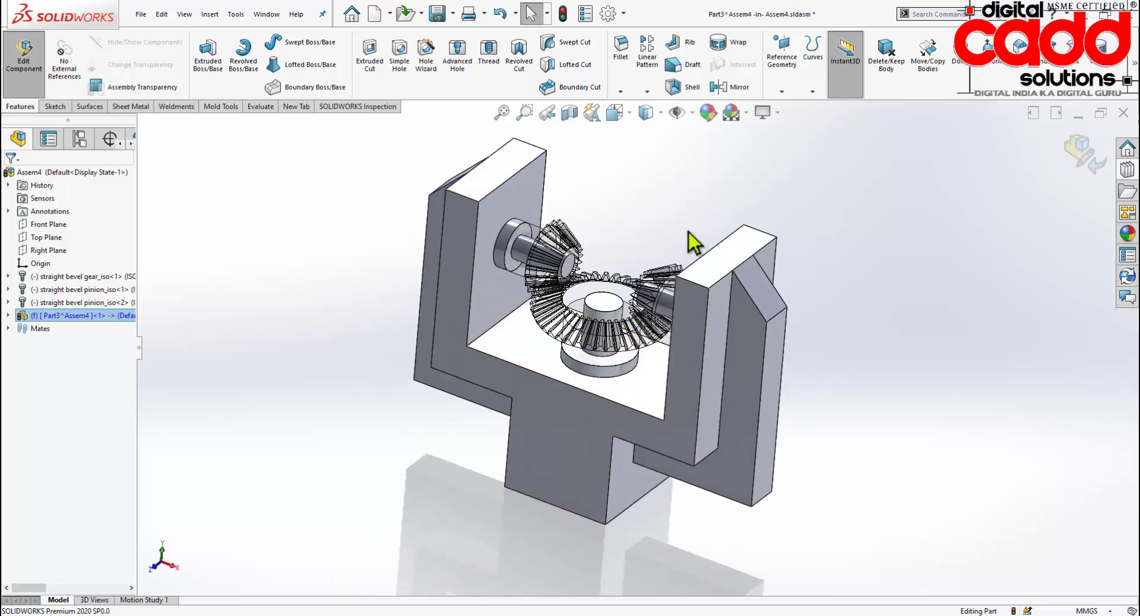
mouse_move(621, 440)
middle_down()
mouse_move(603, 222)
mouse_move(594, 288)
mouse_move(483, 194)
middle_up()
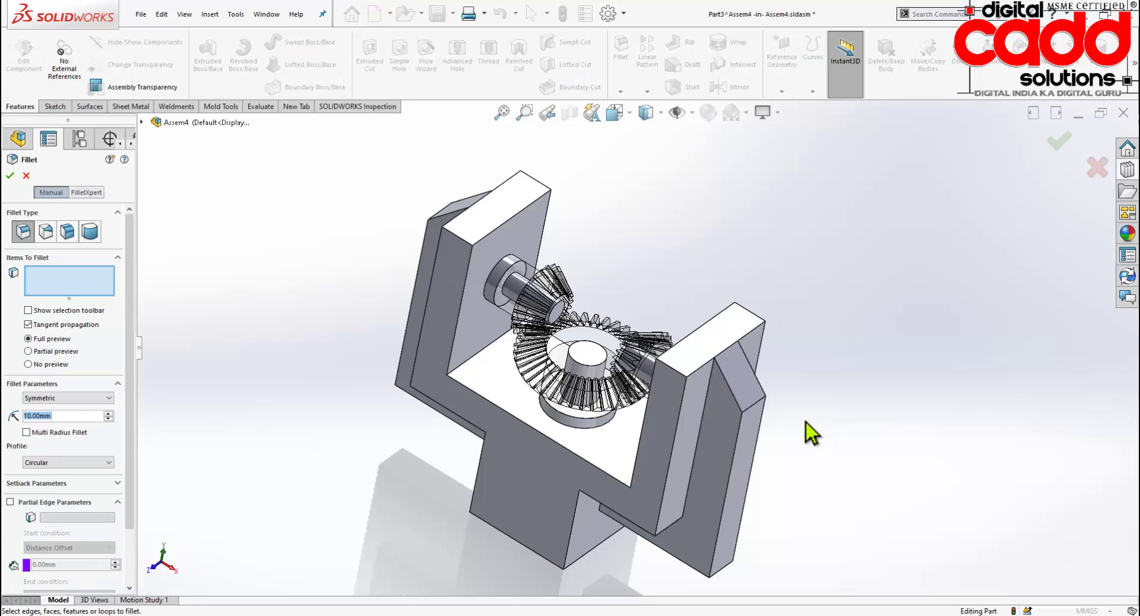
Select the top and inner edges of both bracket arms and set the fillet radius to 50 mm.
click(668, 367)
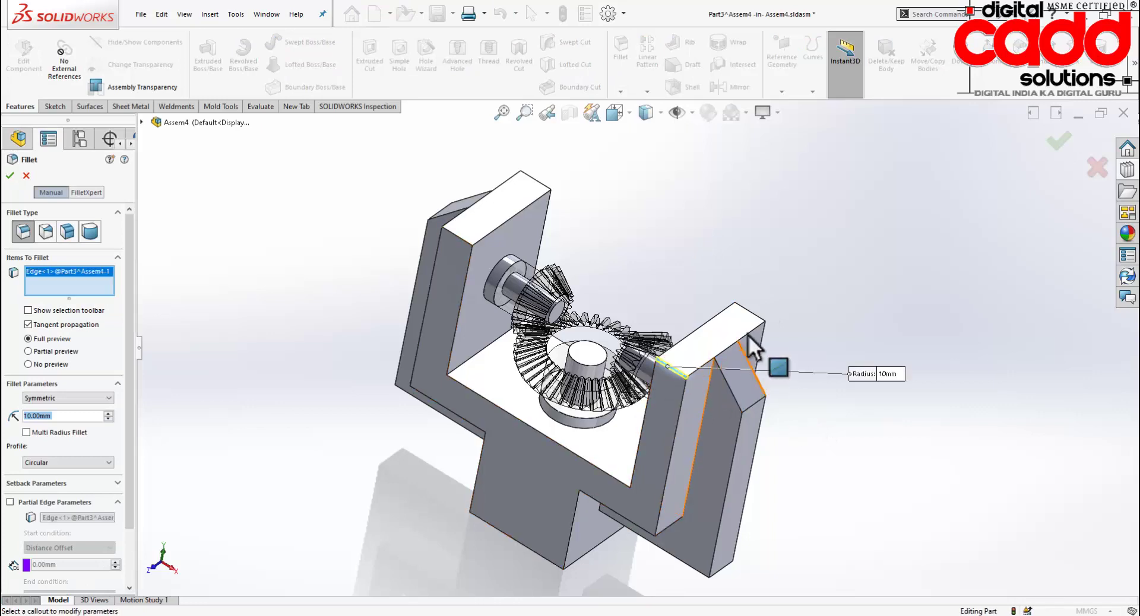
click(755, 316)
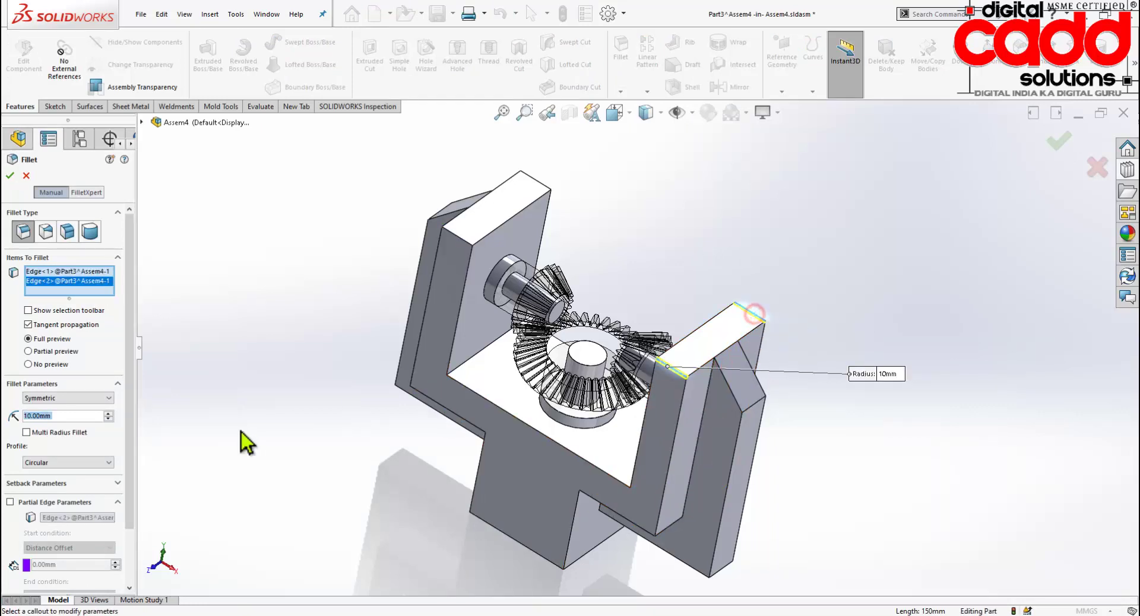
text(25)
key(Return)
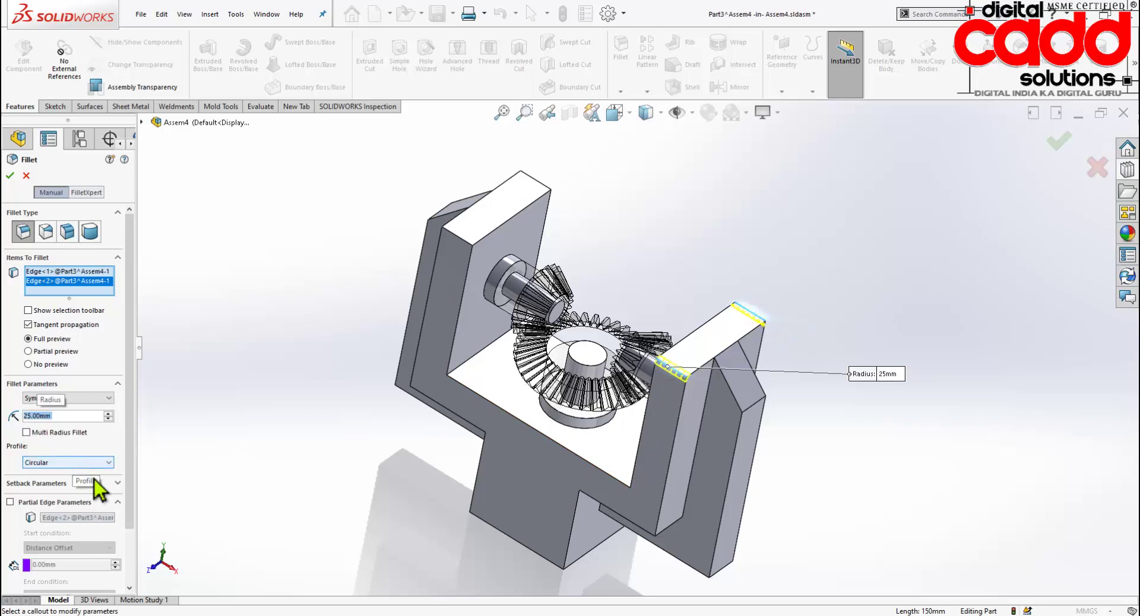
click(463, 241)
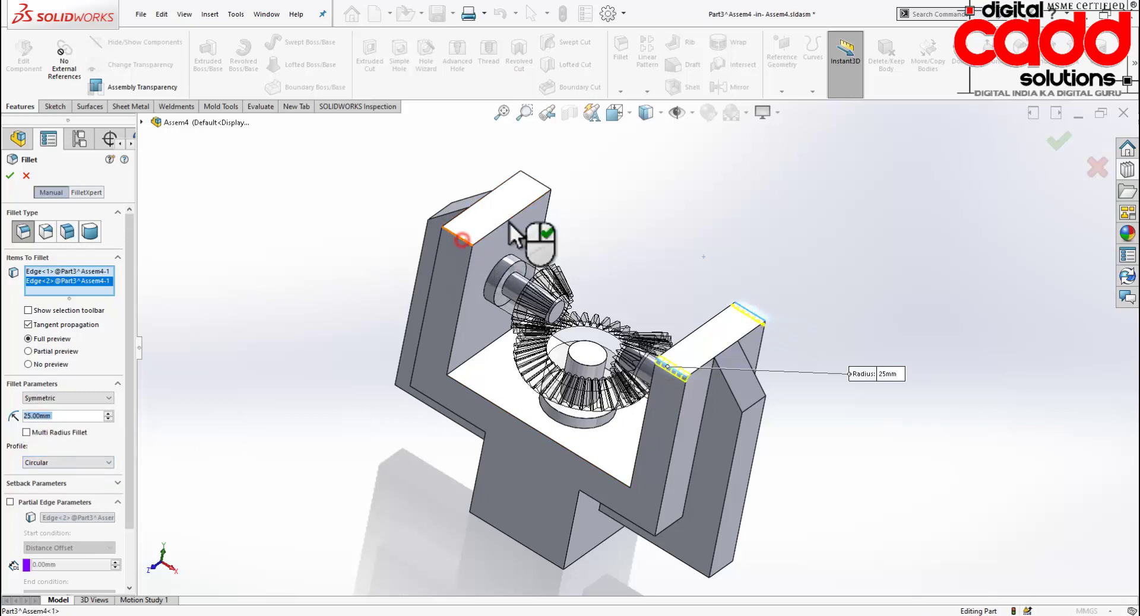
click(530, 177)
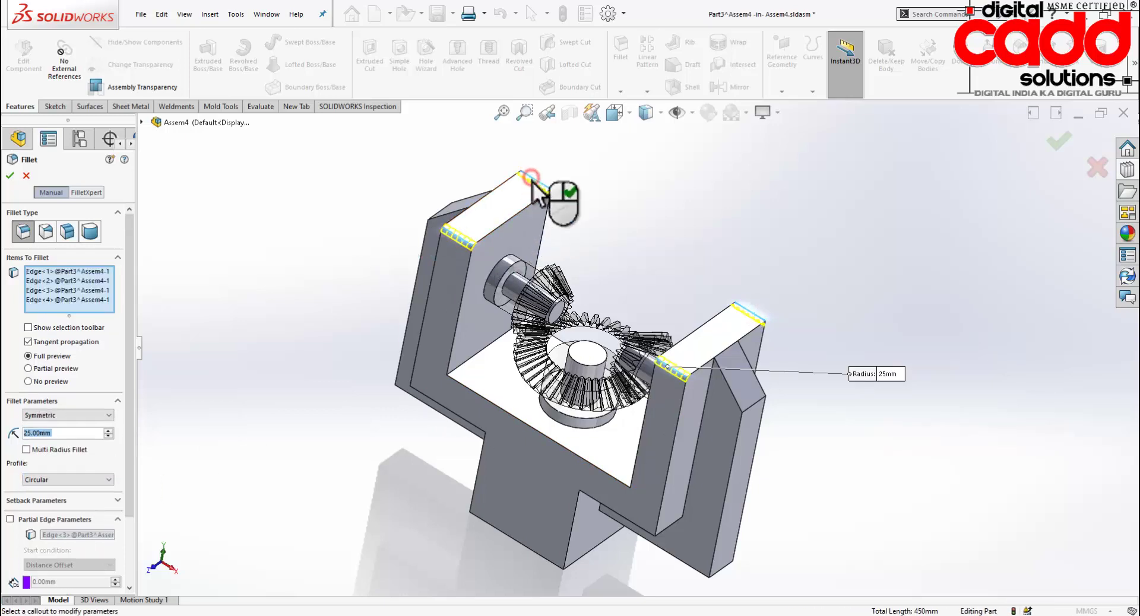
click(489, 346)
middle_drag(525, 460, 671, 462)
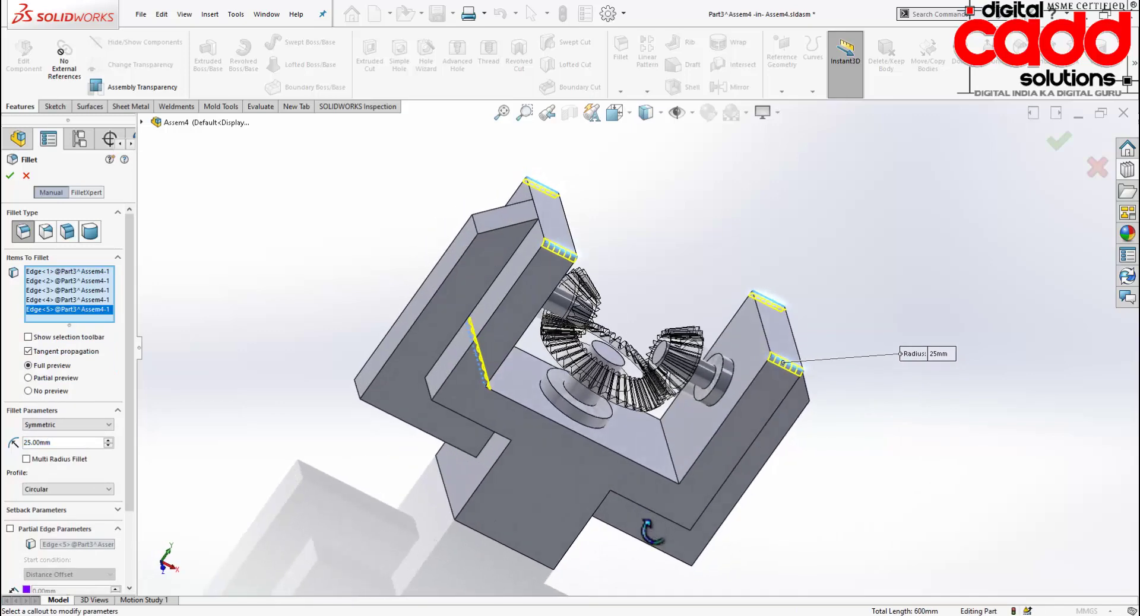
click(671, 459)
mouse_move(761, 514)
middle_down()
mouse_move(687, 432)
mouse_move(555, 461)
middle_up()
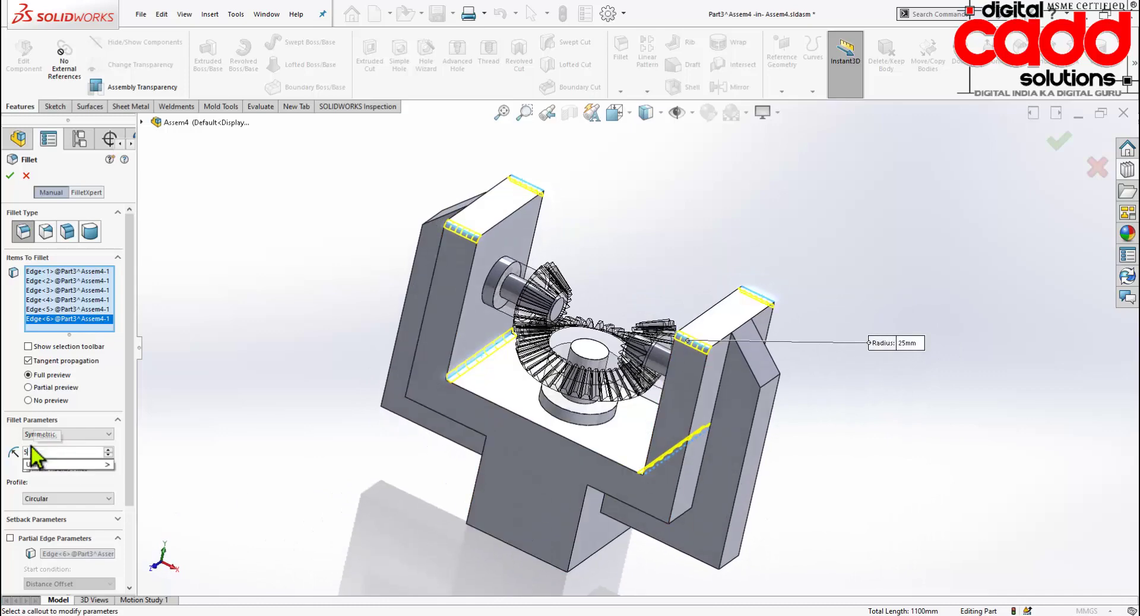
text(0)
key(Return)
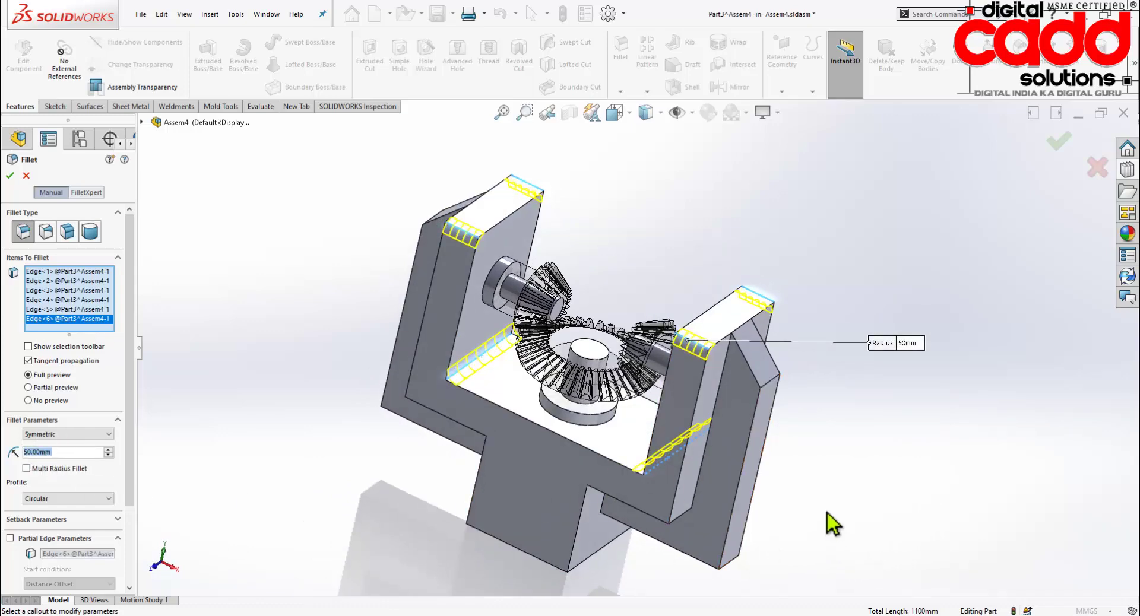
Add the inner, lower and outer corner edges of the housing to the fillet.
mouse_move(828, 514)
middle_down()
mouse_move(819, 466)
mouse_move(815, 493)
mouse_move(813, 382)
mouse_move(758, 471)
middle_up()
click(762, 369)
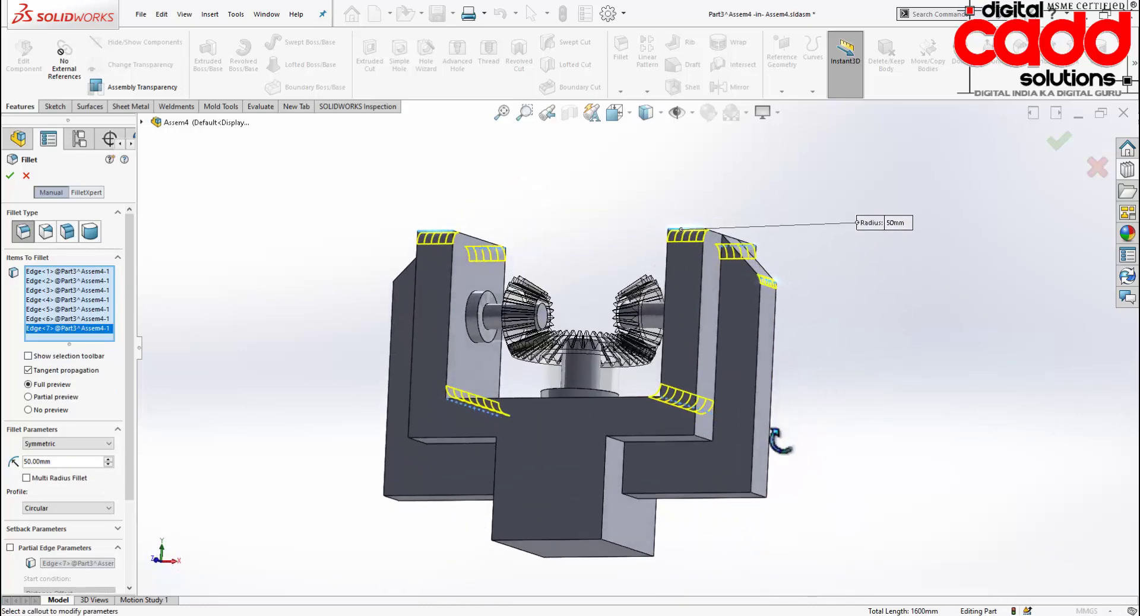
scroll(730, 463, down, 4)
click(664, 448)
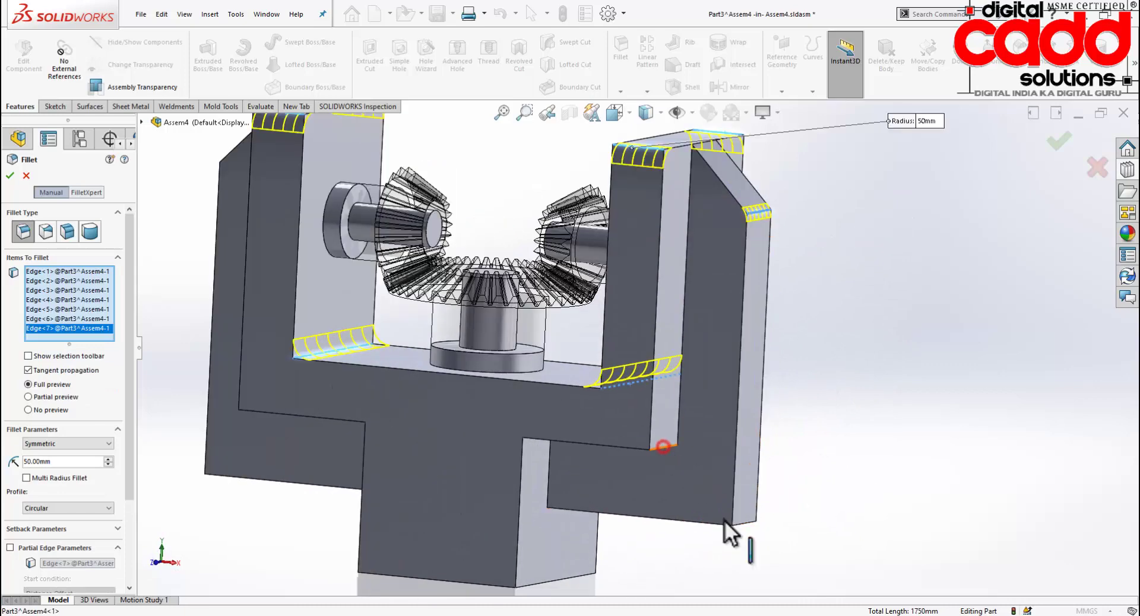
click(742, 527)
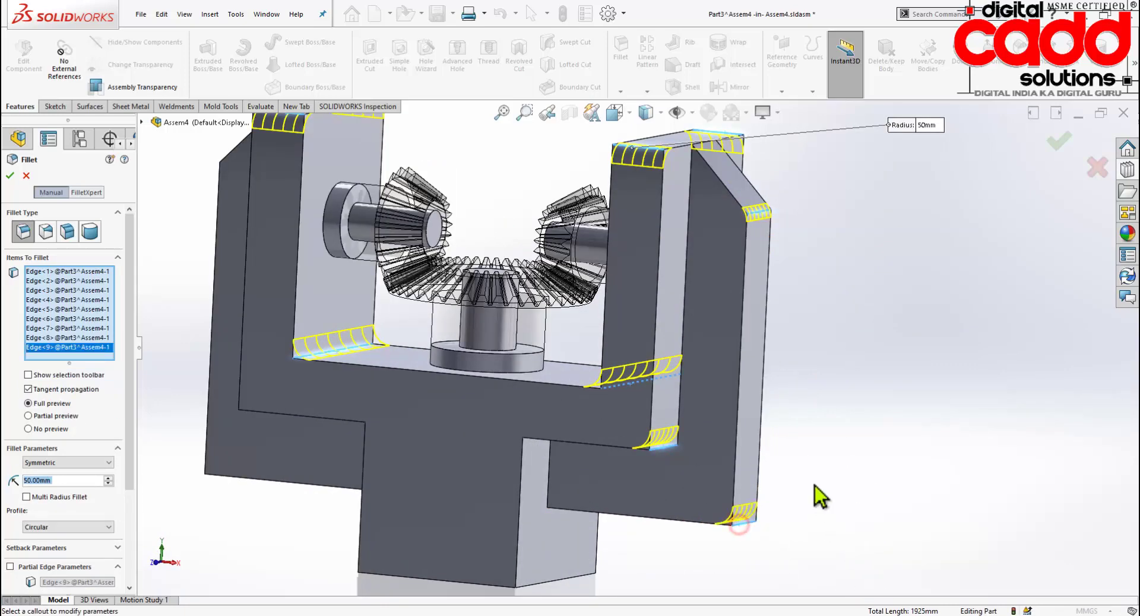
mouse_move(815, 487)
middle_down()
mouse_move(726, 505)
mouse_move(656, 446)
mouse_move(658, 483)
middle_up()
click(572, 472)
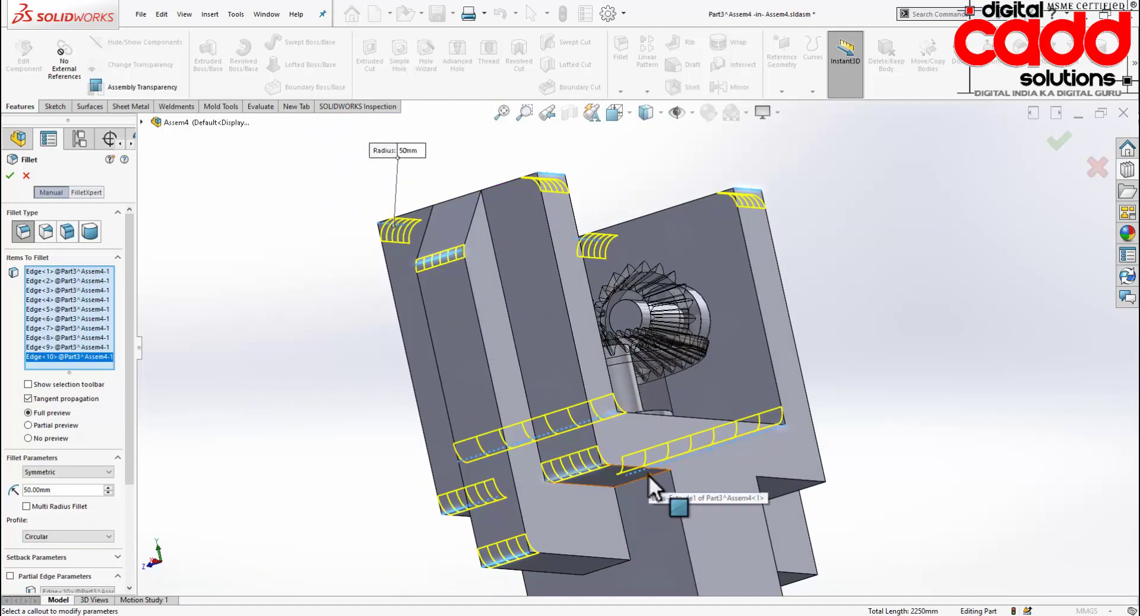
click(653, 479)
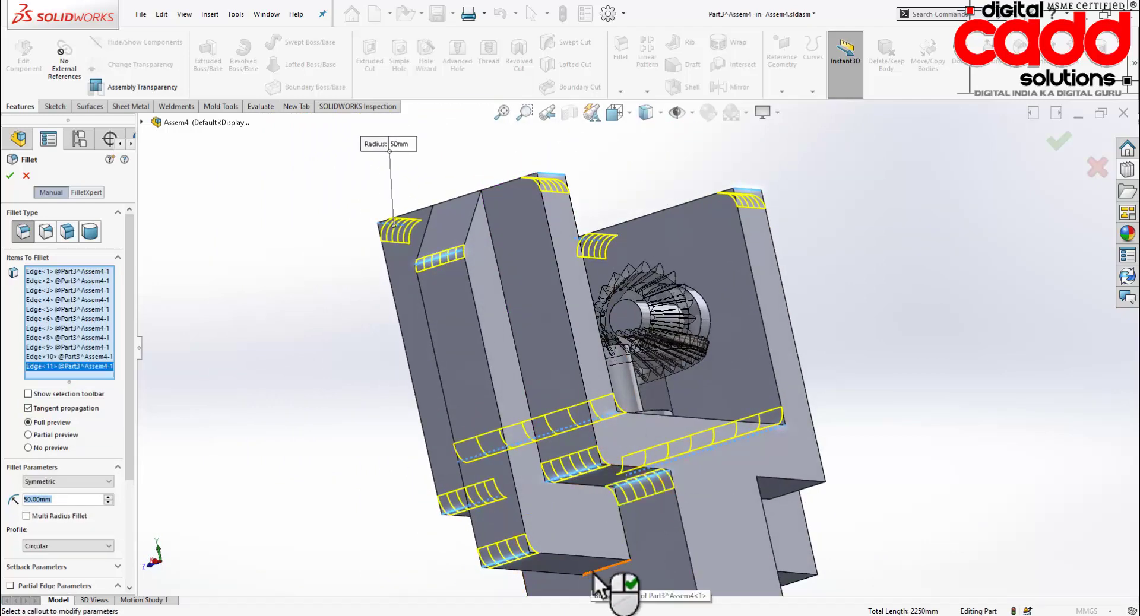
click(597, 572)
scroll(807, 493, up, 3)
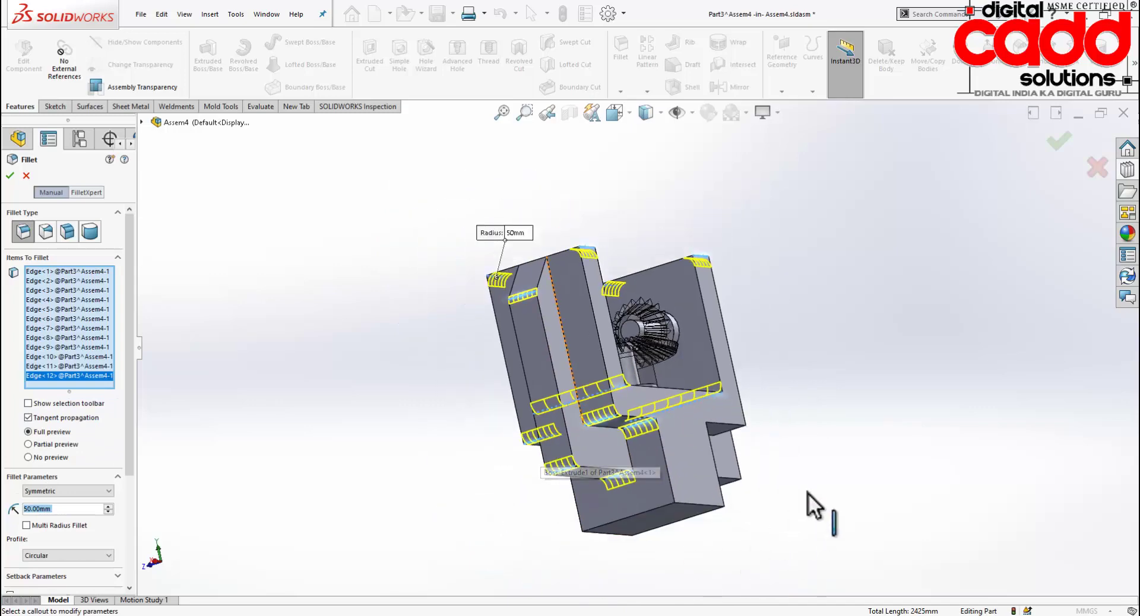
mouse_move(808, 493)
middle_down()
mouse_move(796, 432)
mouse_move(715, 453)
mouse_move(641, 451)
middle_up()
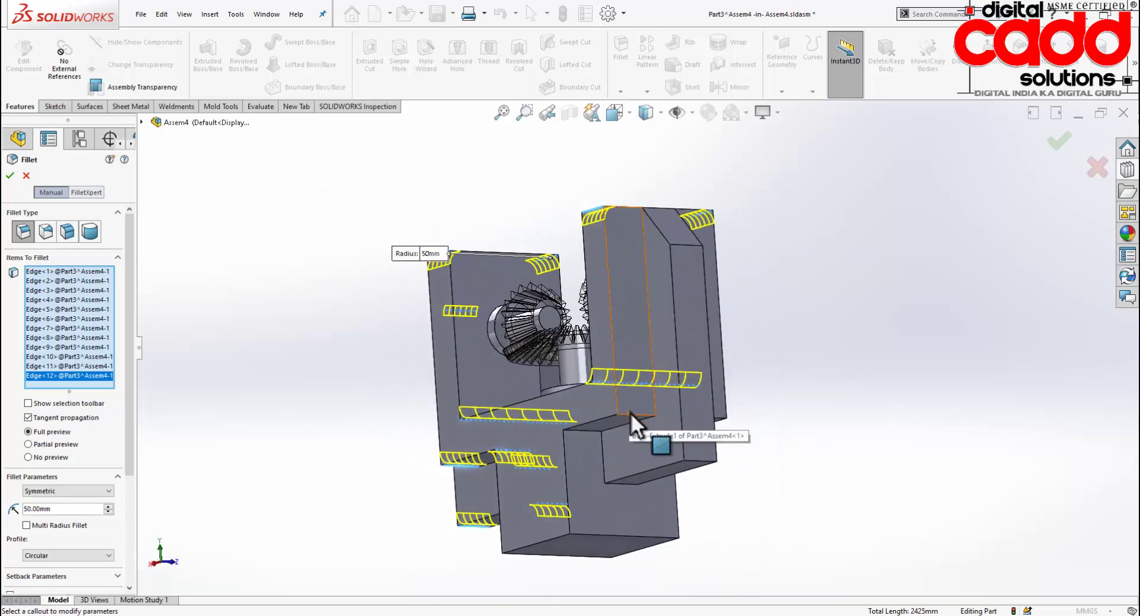
Add the remaining edges near the notch and apply the 50 mm fillet to all 17 edges.
click(633, 415)
click(590, 432)
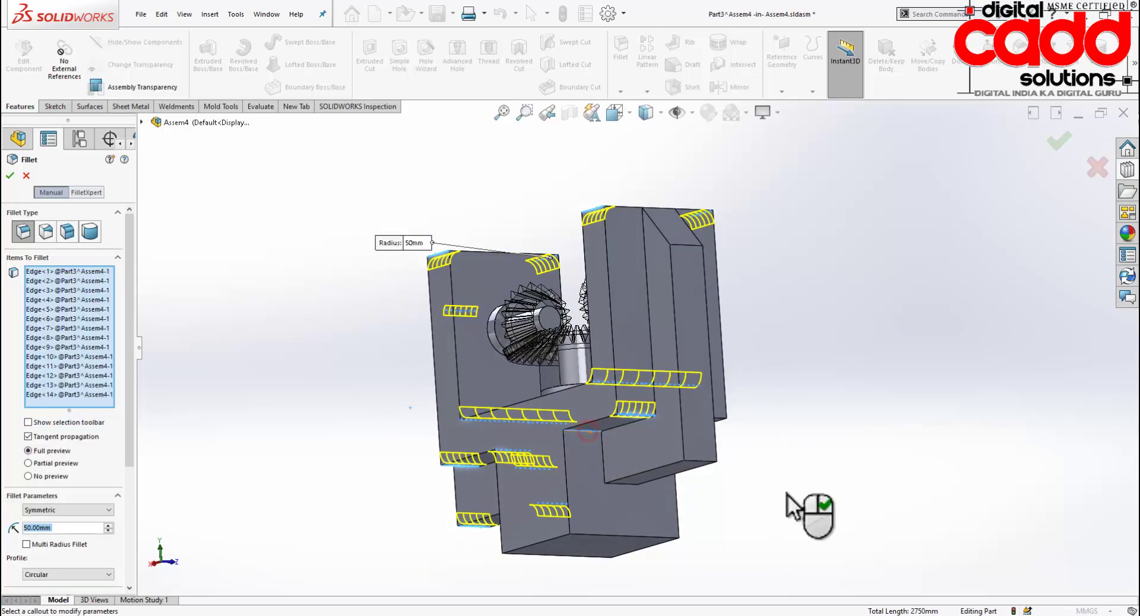
mouse_move(796, 502)
middle_down()
mouse_move(752, 484)
mouse_move(471, 586)
middle_up()
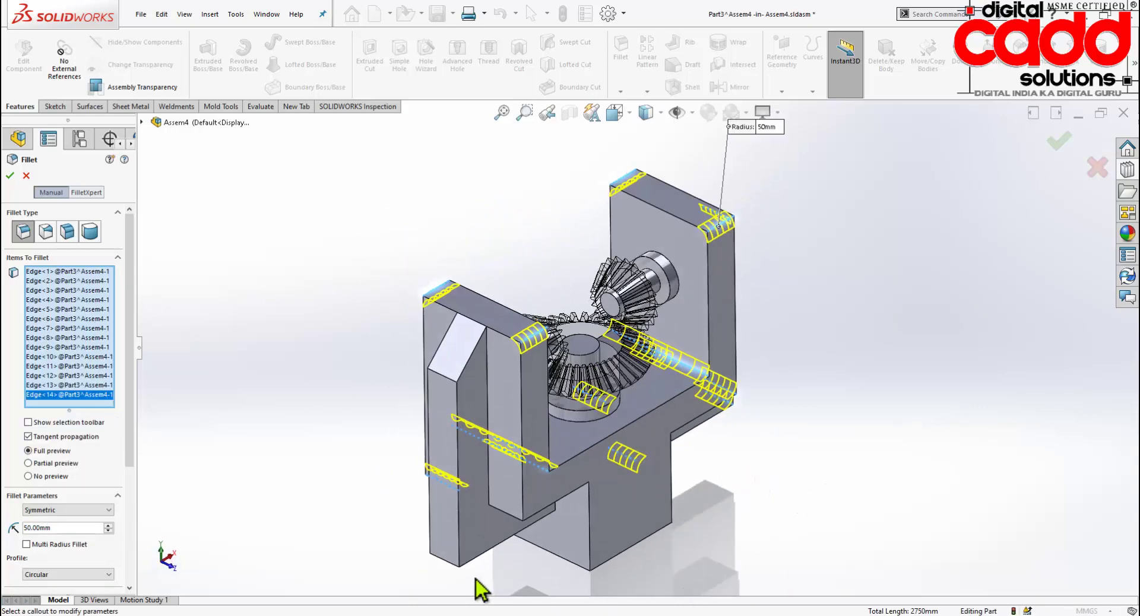
click(503, 515)
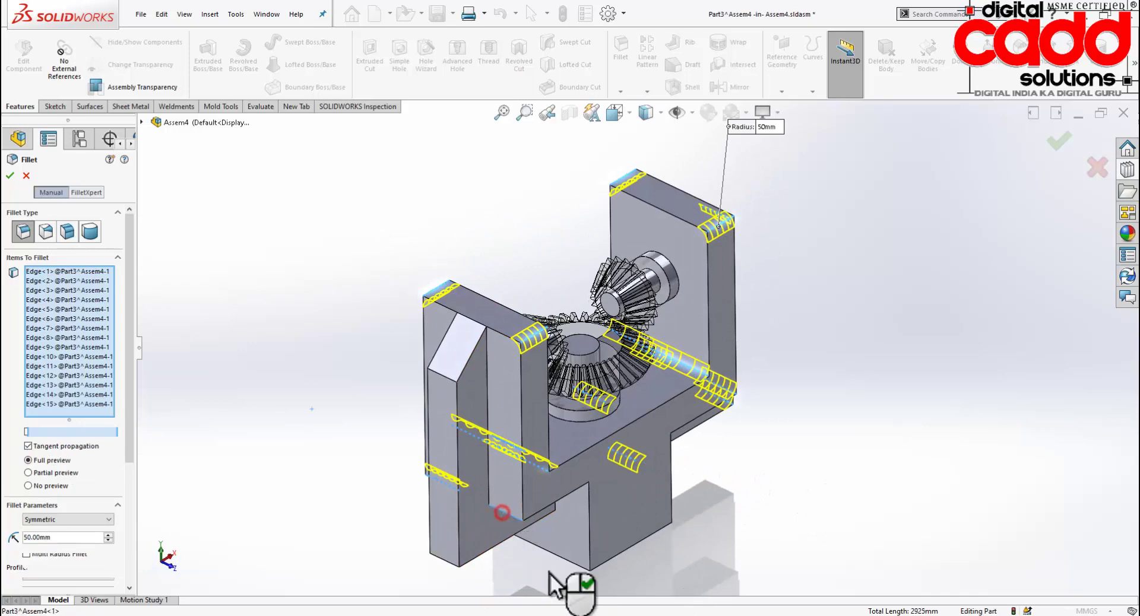
mouse_move(542, 569)
middle_down()
mouse_move(531, 499)
mouse_move(544, 412)
middle_up()
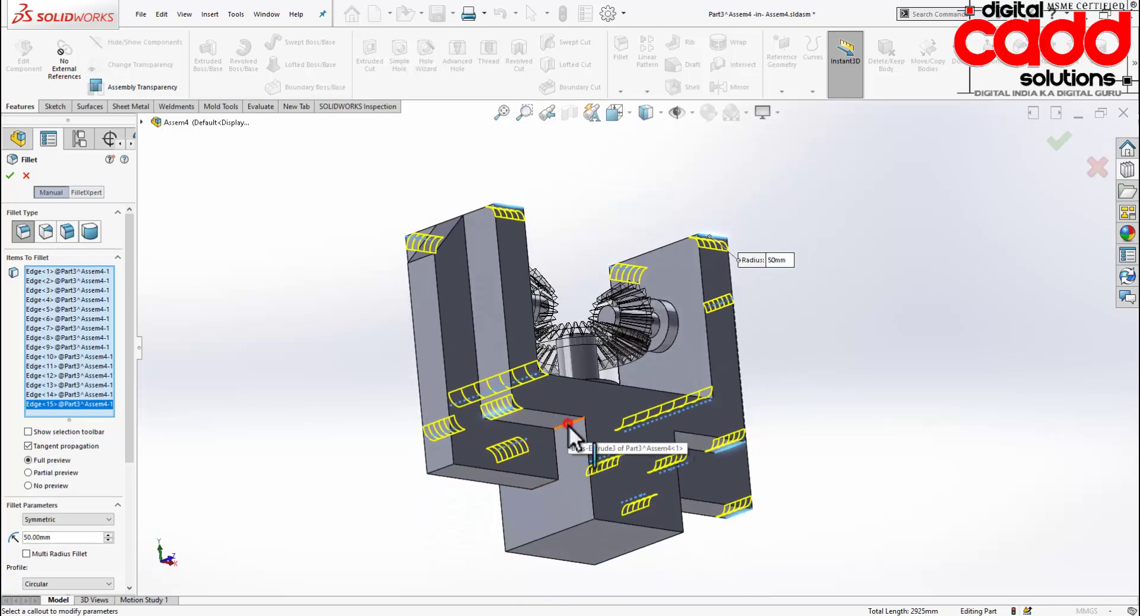
click(569, 425)
click(548, 487)
mouse_move(767, 506)
middle_down()
mouse_move(759, 457)
mouse_move(667, 514)
mouse_move(652, 549)
middle_up()
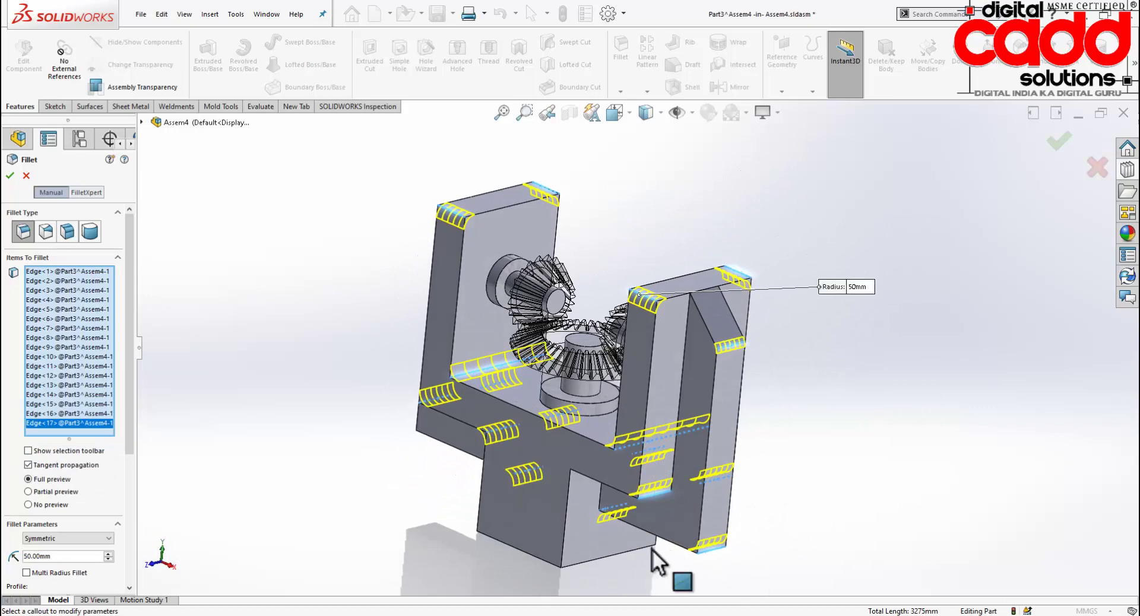
click(12, 175)
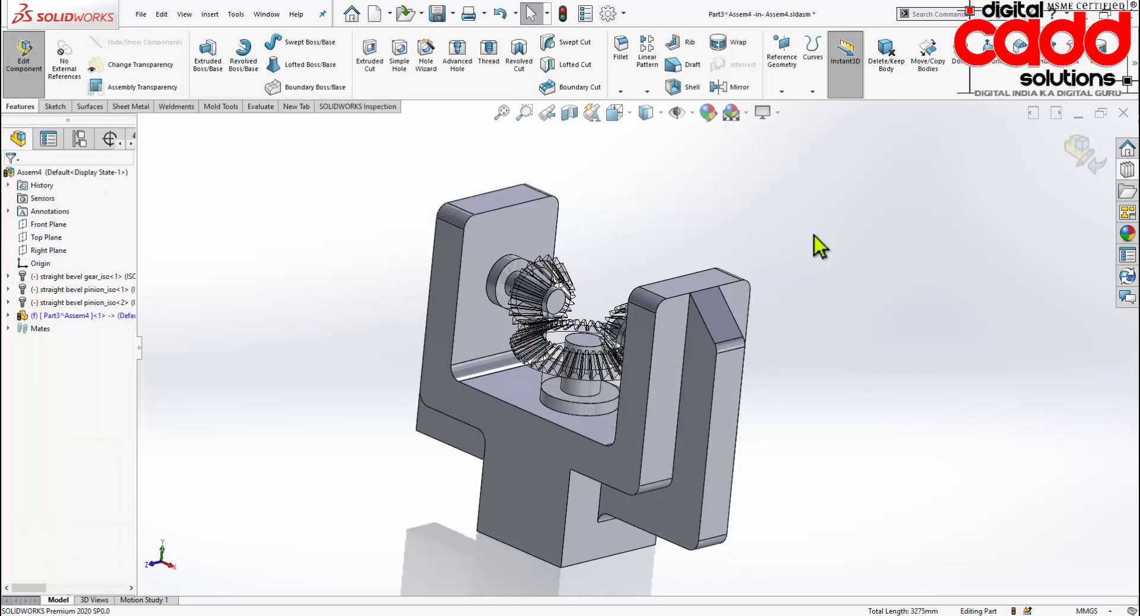
Start a new fillet with a 25 mm radius.
mouse_move(805, 302)
middle_down()
mouse_move(840, 229)
mouse_move(911, 216)
mouse_move(842, 336)
middle_up()
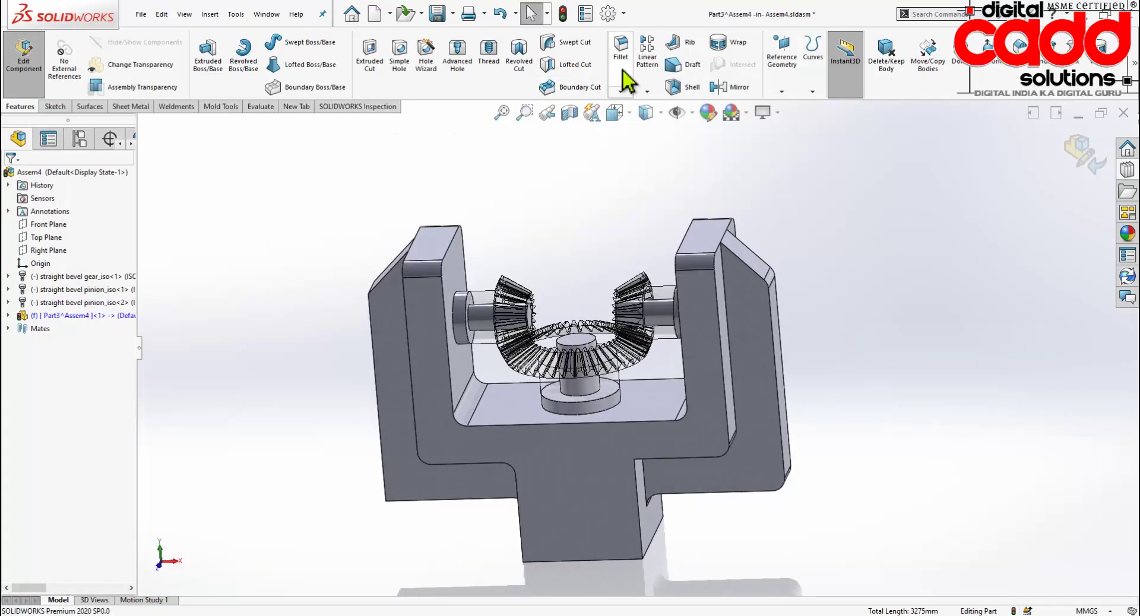
click(621, 53)
text(1)
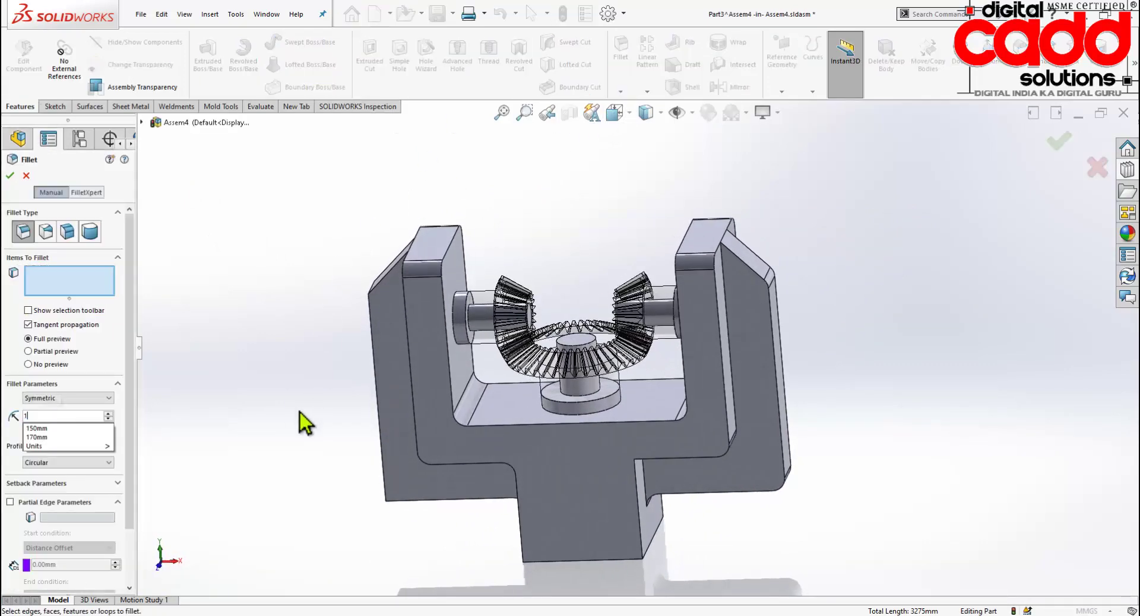
key(BackSpace)
key(BackSpace)
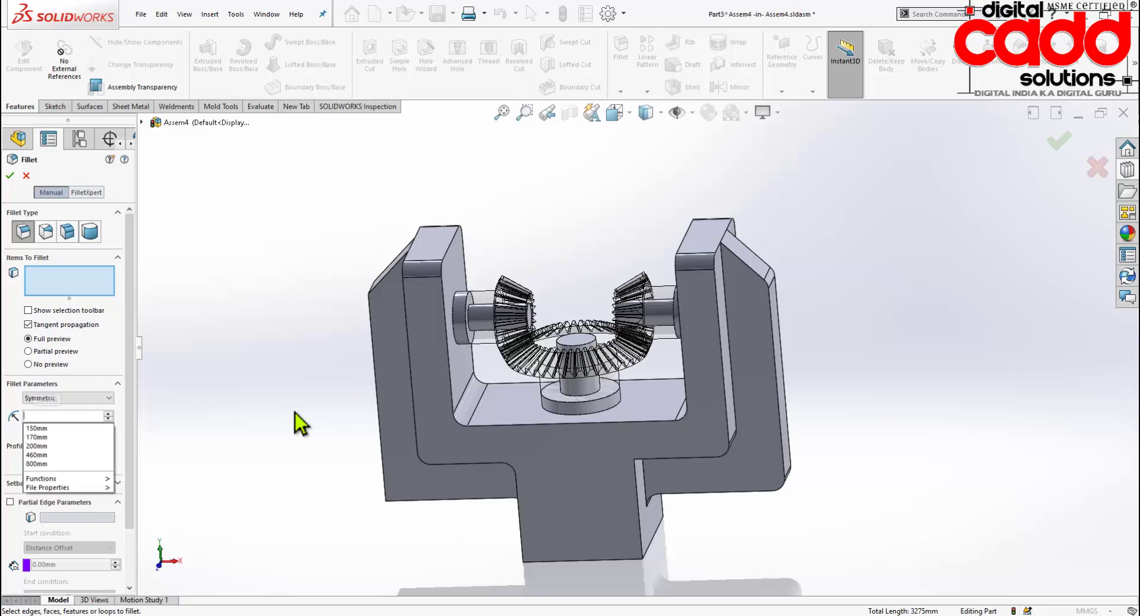
text(25)
key(Return)
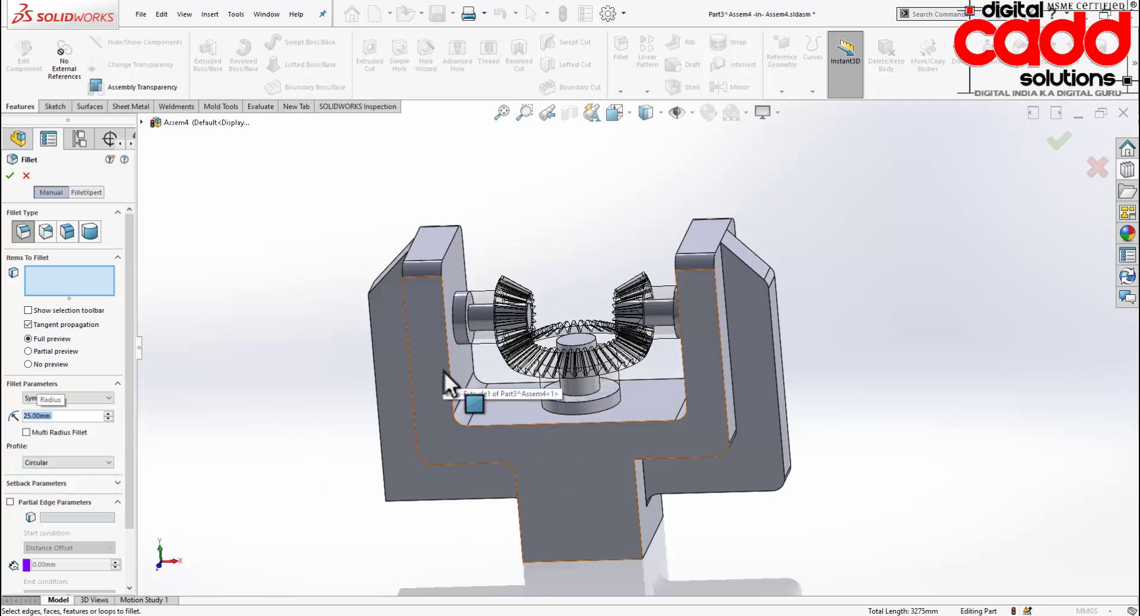
Round the inner U-shaped edge chain at 25 mm, removing the extra second edge first.
click(450, 374)
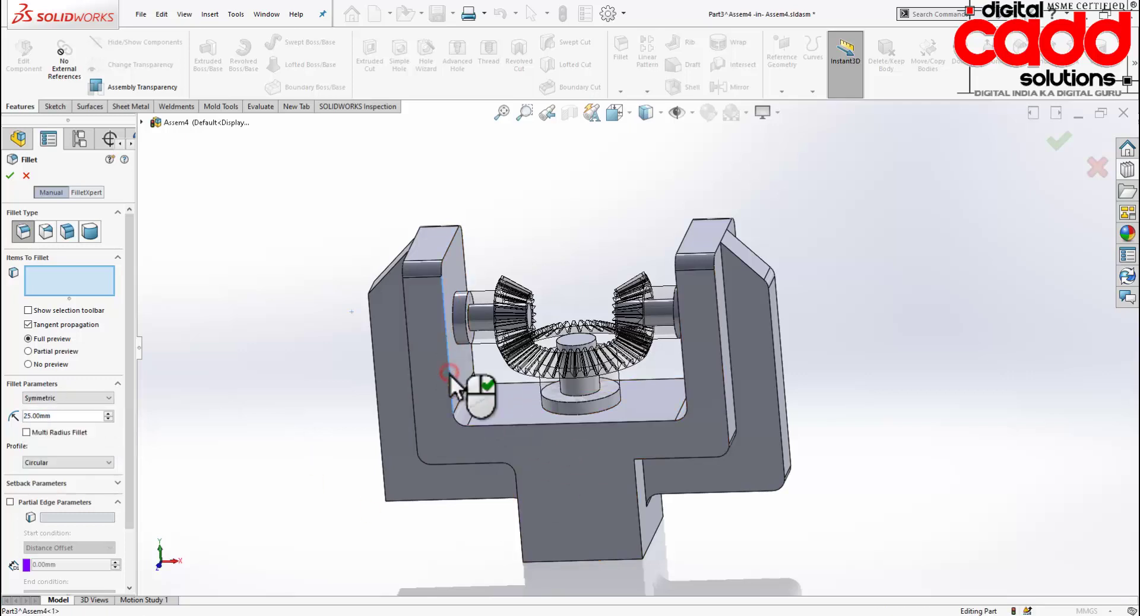
mouse_move(680, 515)
middle_down()
mouse_move(657, 543)
mouse_move(676, 580)
middle_up()
mouse_move(773, 567)
middle_down()
mouse_move(772, 523)
mouse_move(814, 415)
mouse_move(866, 453)
mouse_move(707, 416)
middle_up()
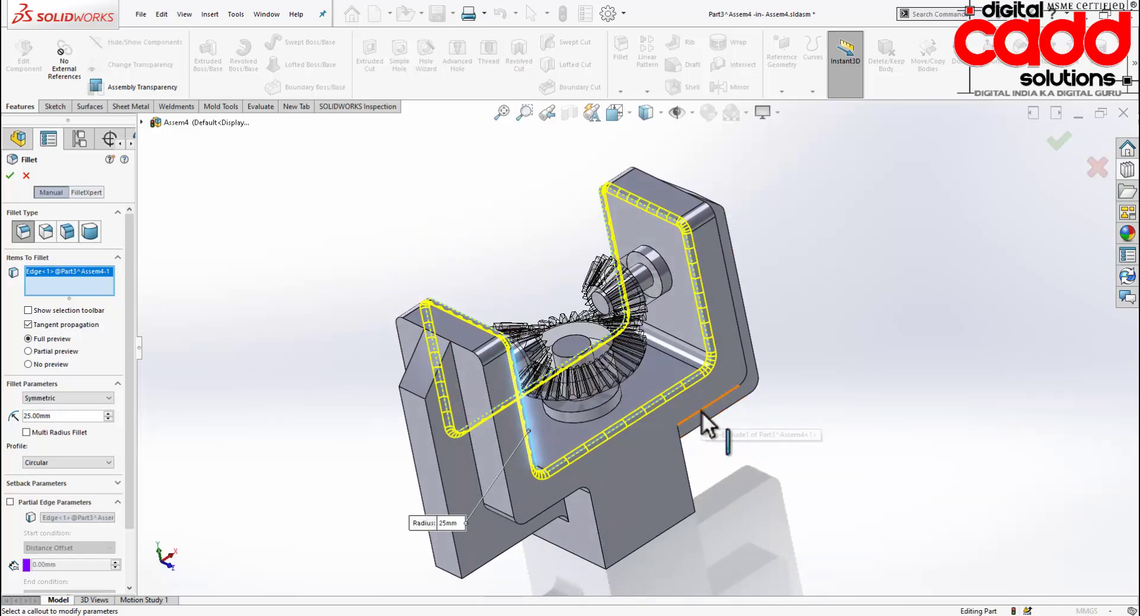
click(703, 412)
mouse_move(842, 466)
middle_down()
mouse_move(740, 472)
mouse_move(683, 333)
middle_up()
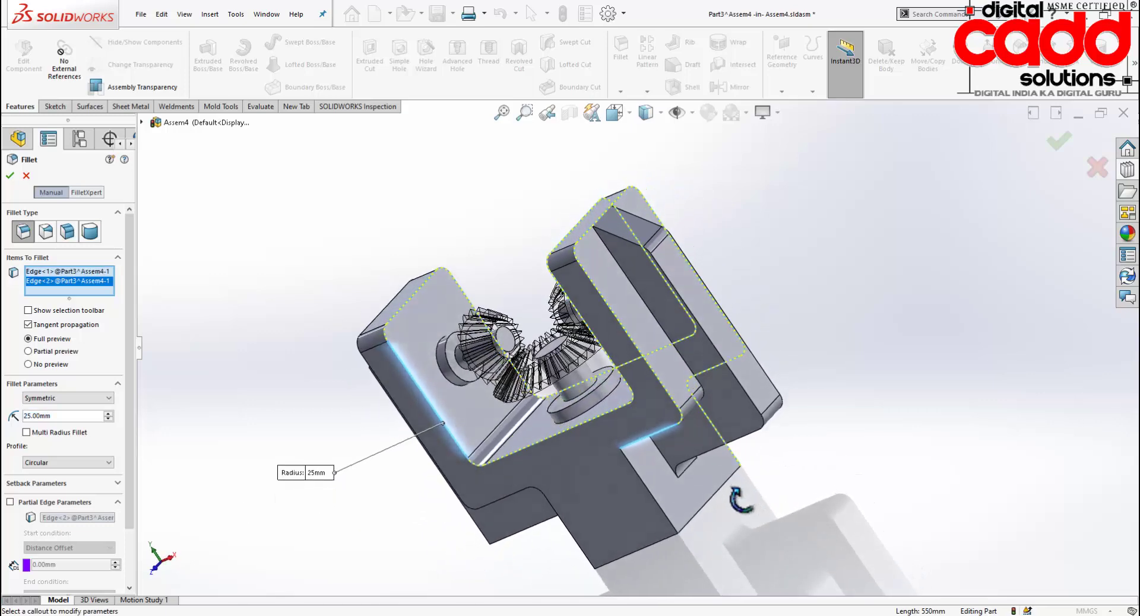
right_click(59, 284)
click(94, 305)
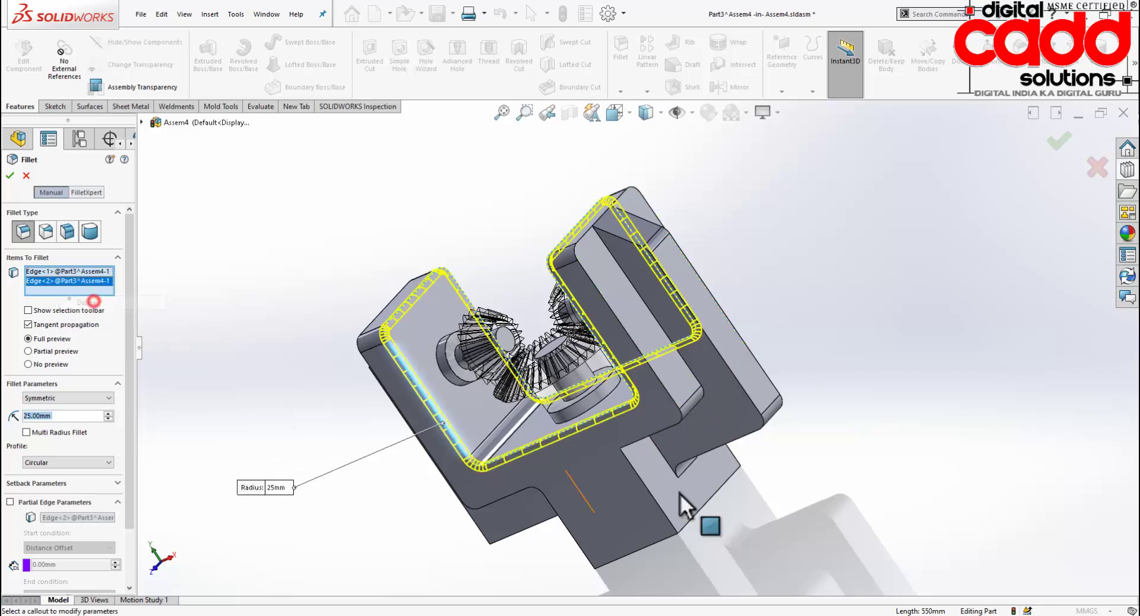
middle_drag(687, 522, 889, 434)
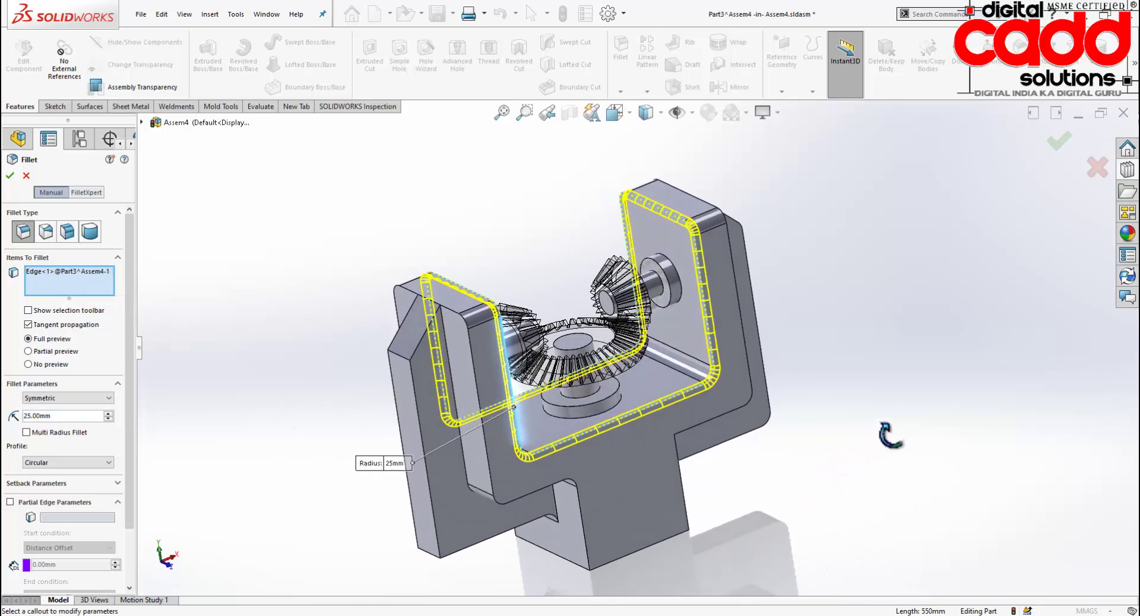
click(10, 175)
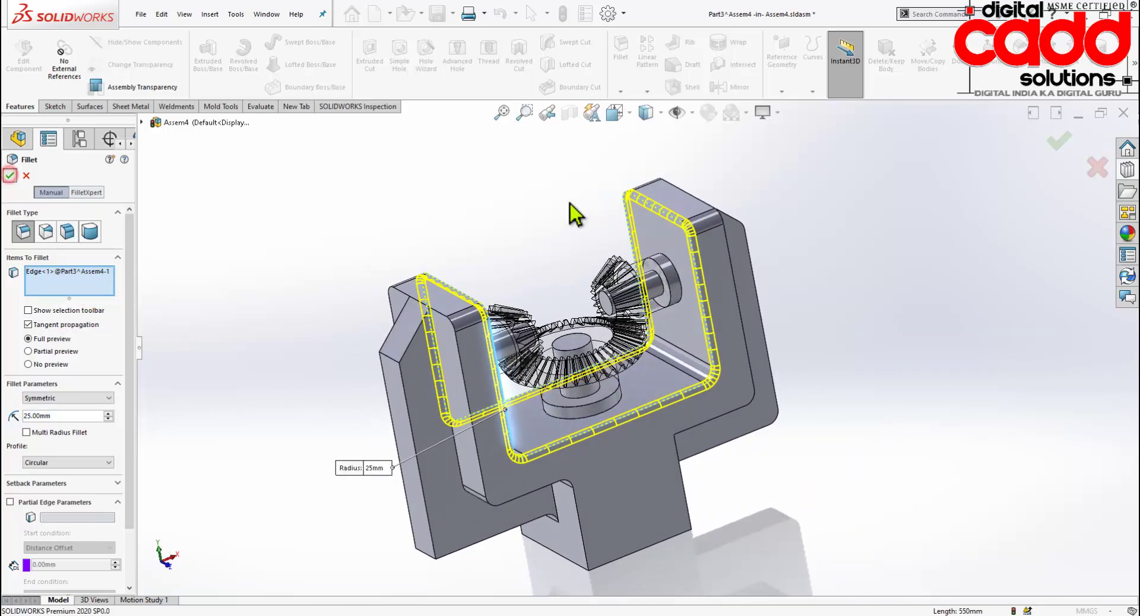
Apply another 25 mm fillet along the housing's underside edge chain.
click(538, 209)
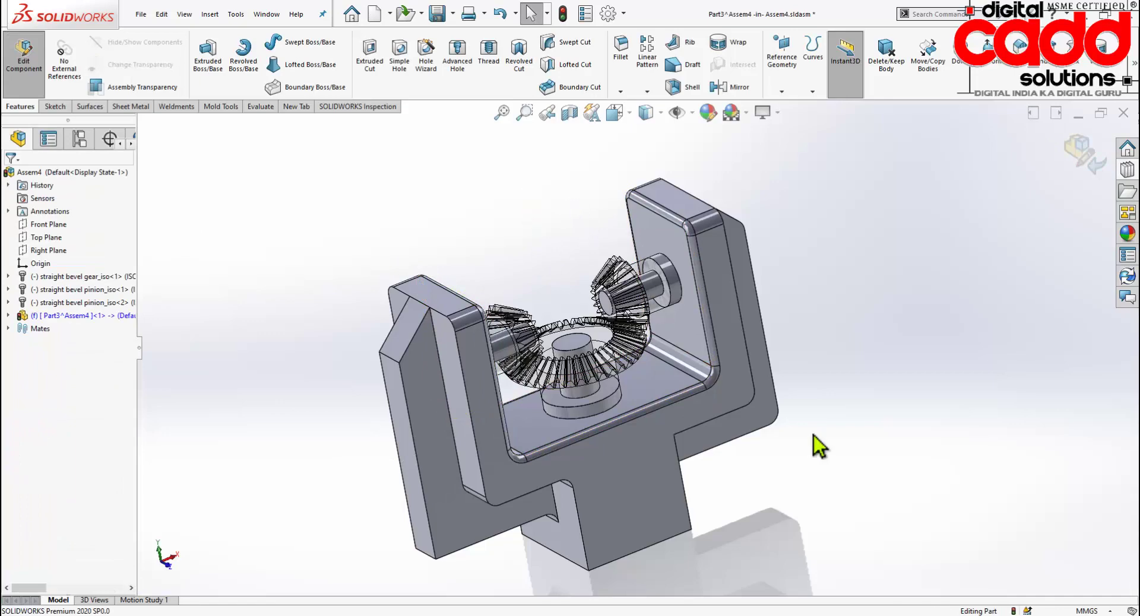
mouse_move(814, 436)
middle_down()
mouse_move(816, 233)
mouse_move(799, 240)
middle_up()
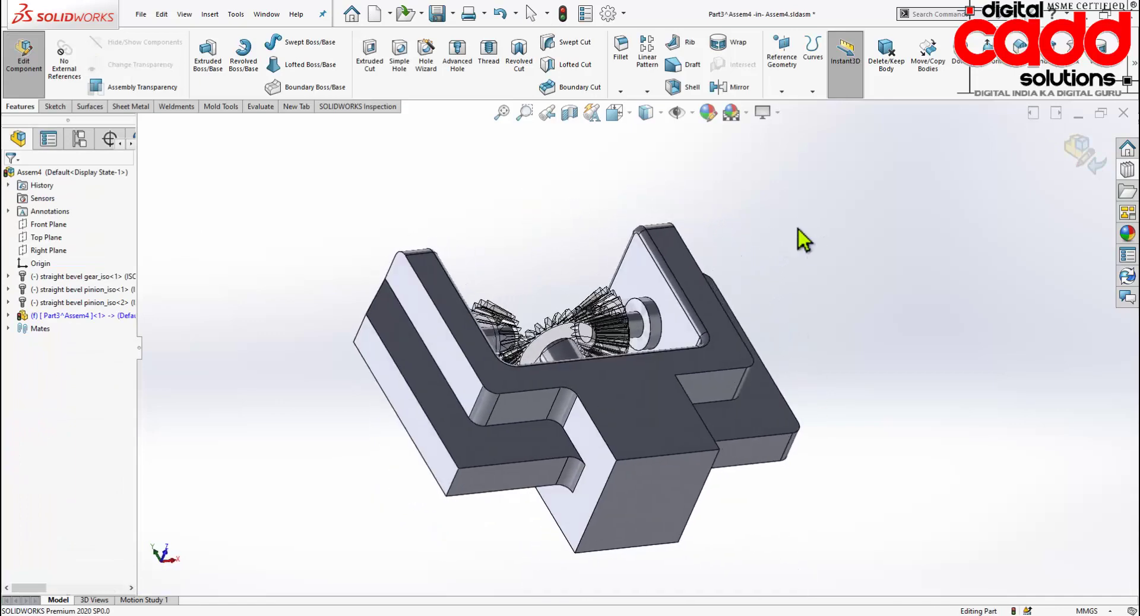
click(622, 60)
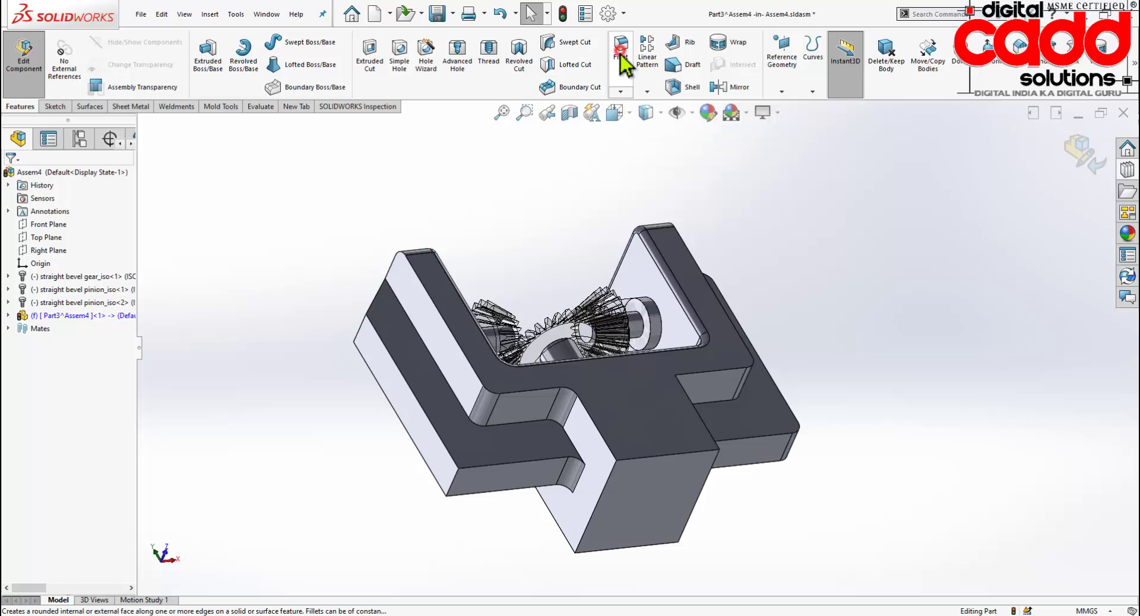
click(602, 436)
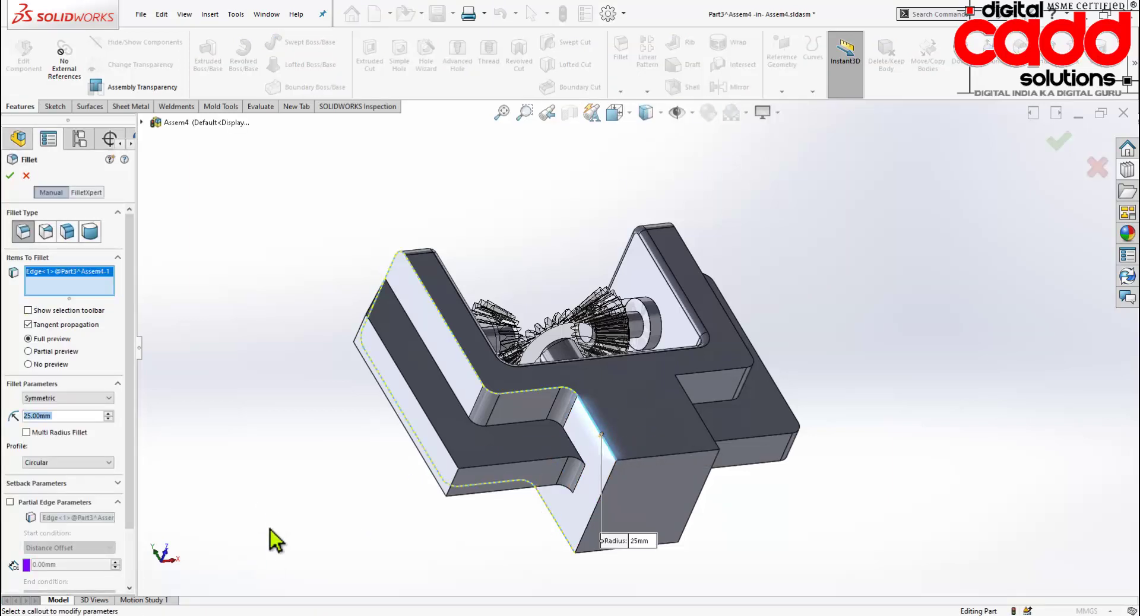
key(Return)
mouse_move(767, 484)
middle_down()
mouse_move(735, 429)
mouse_move(567, 313)
middle_up()
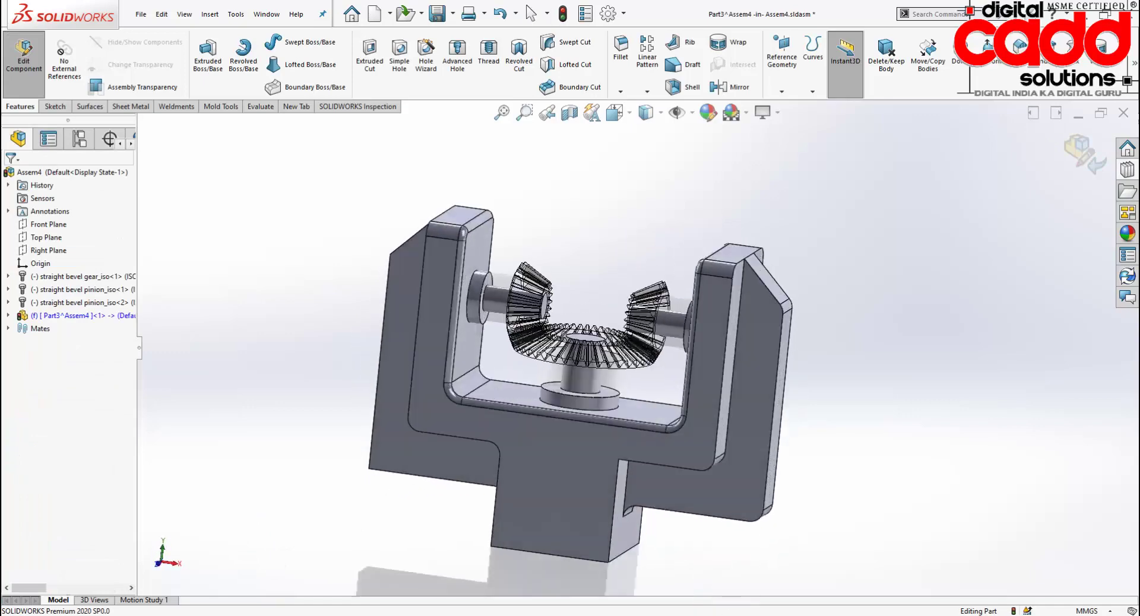
Drag the candy apple red appearance from the library onto the housing face.
click(1127, 233)
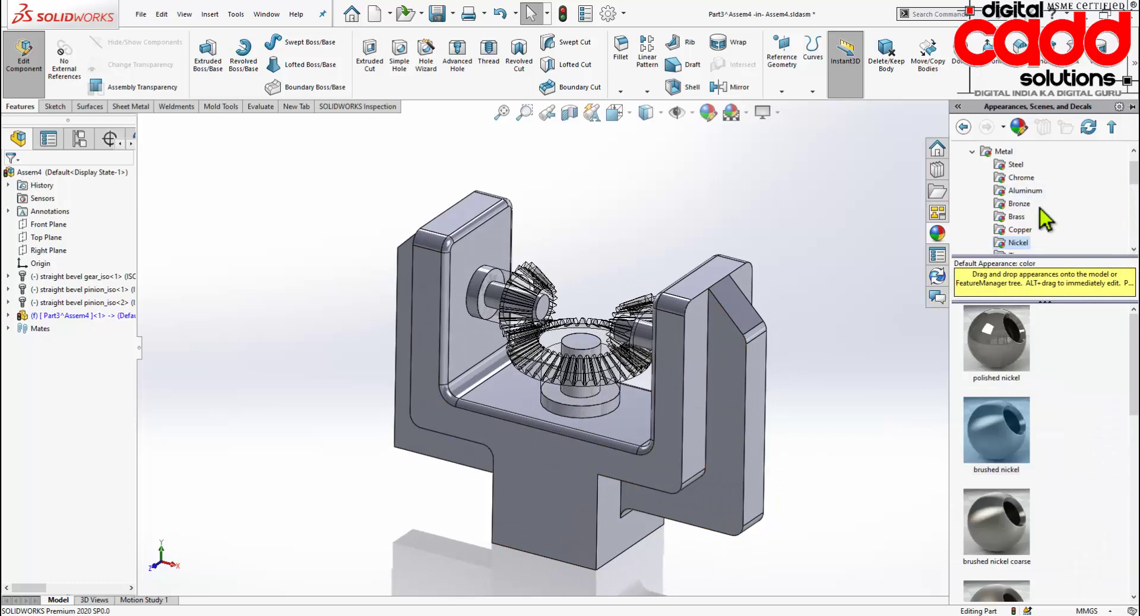
click(969, 152)
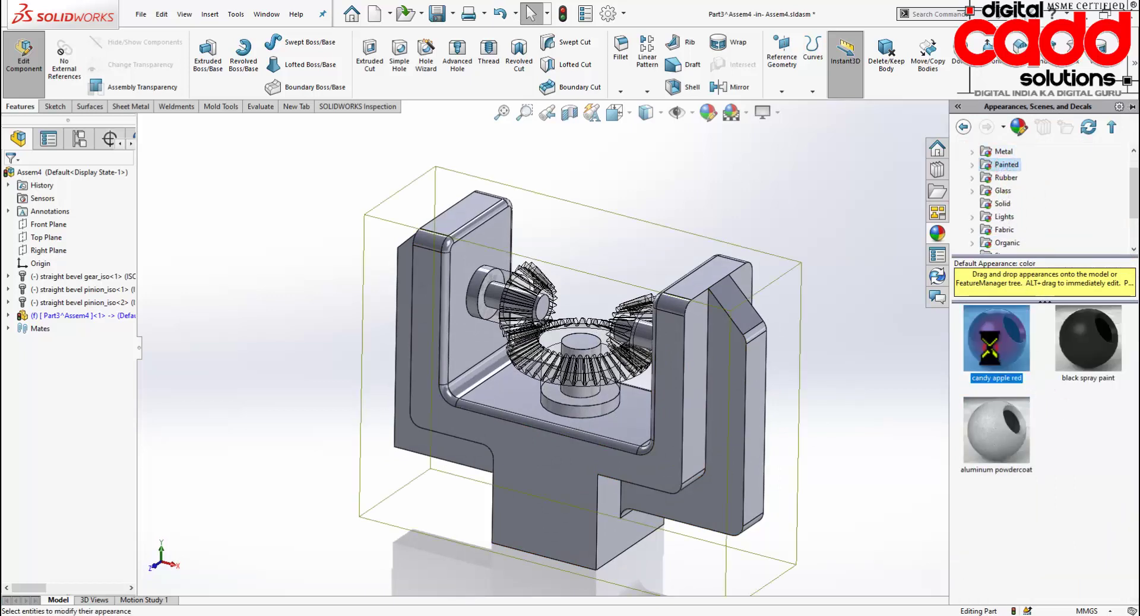
drag(995, 360, 826, 419)
drag(721, 411, 724, 408)
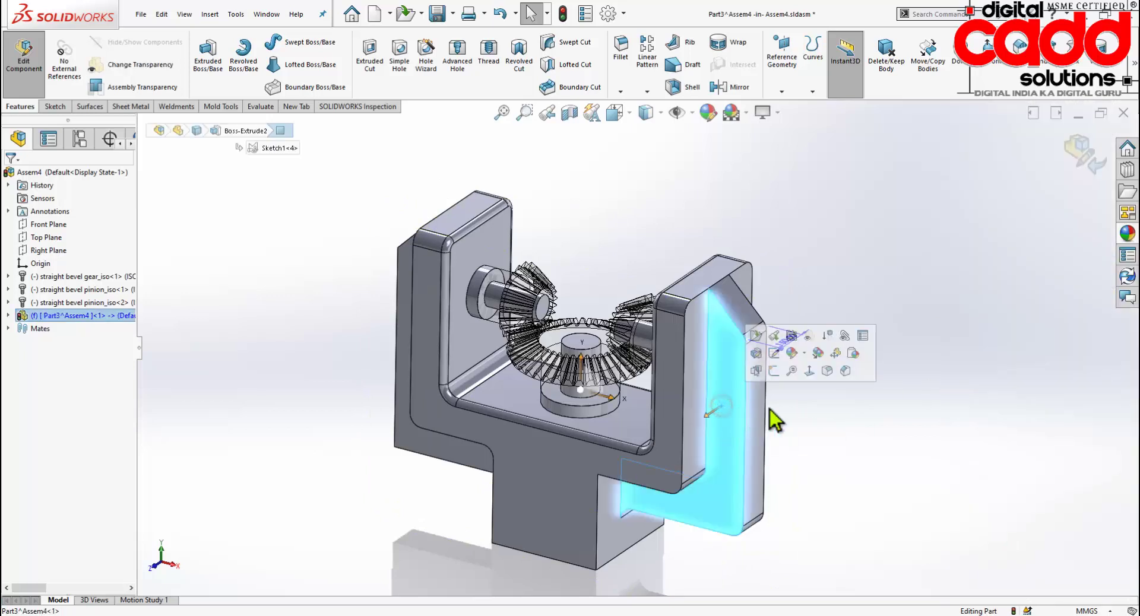
click(829, 430)
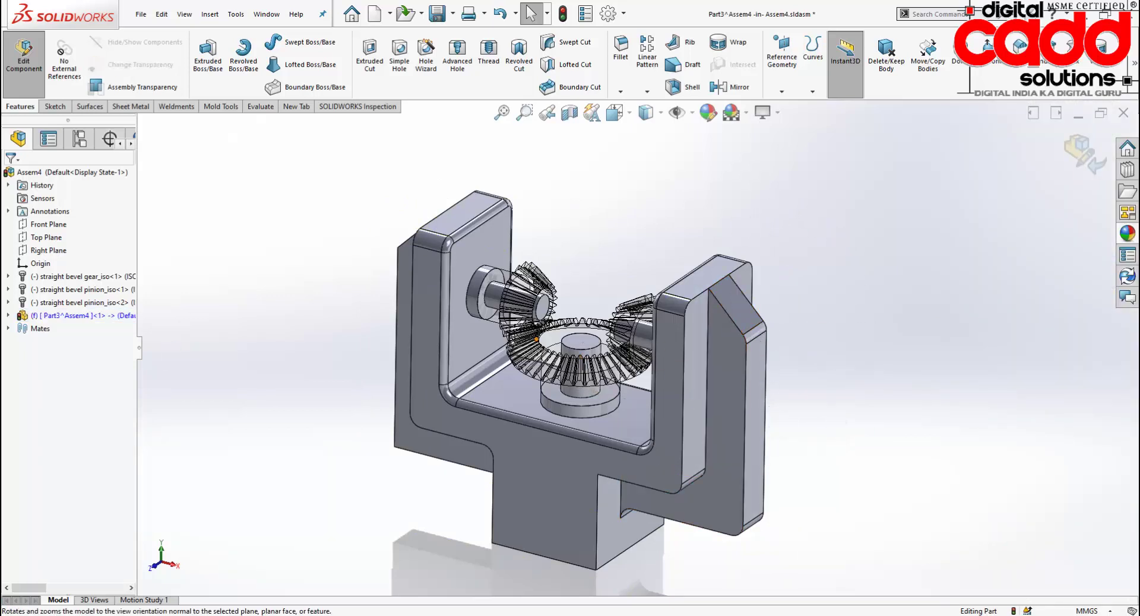
Make the whole housing part red, then finish part editing and view the assembly.
click(72, 317)
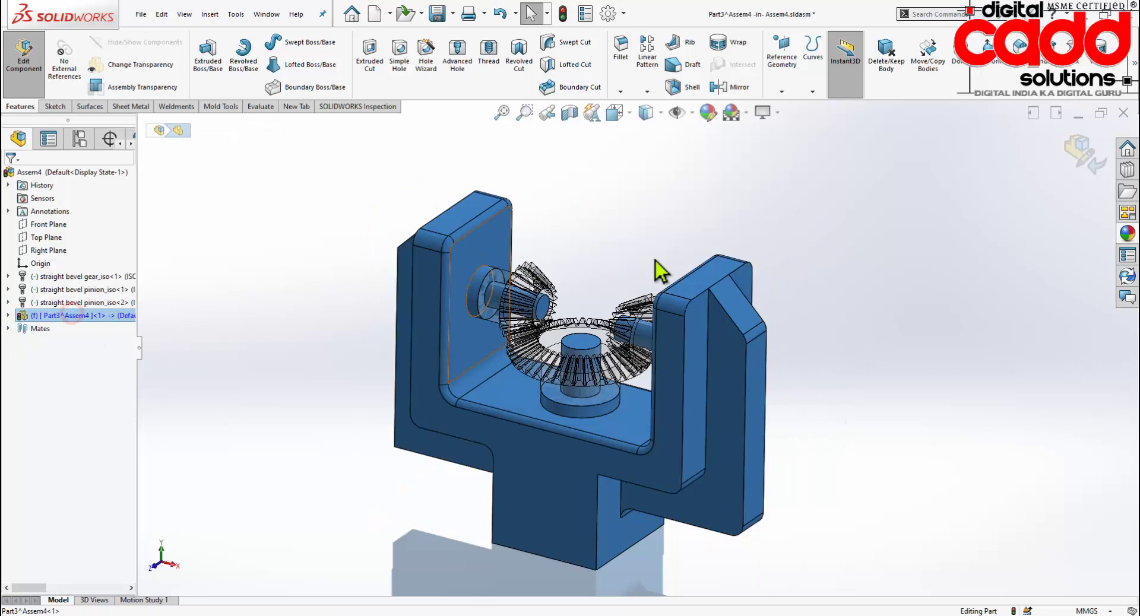
click(703, 114)
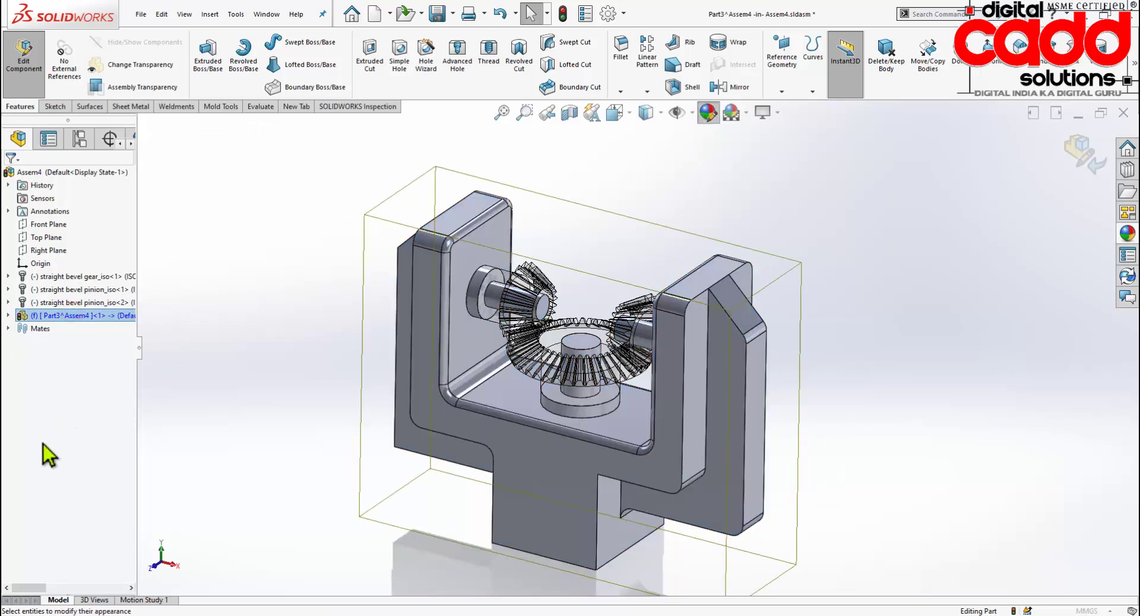
click(40, 450)
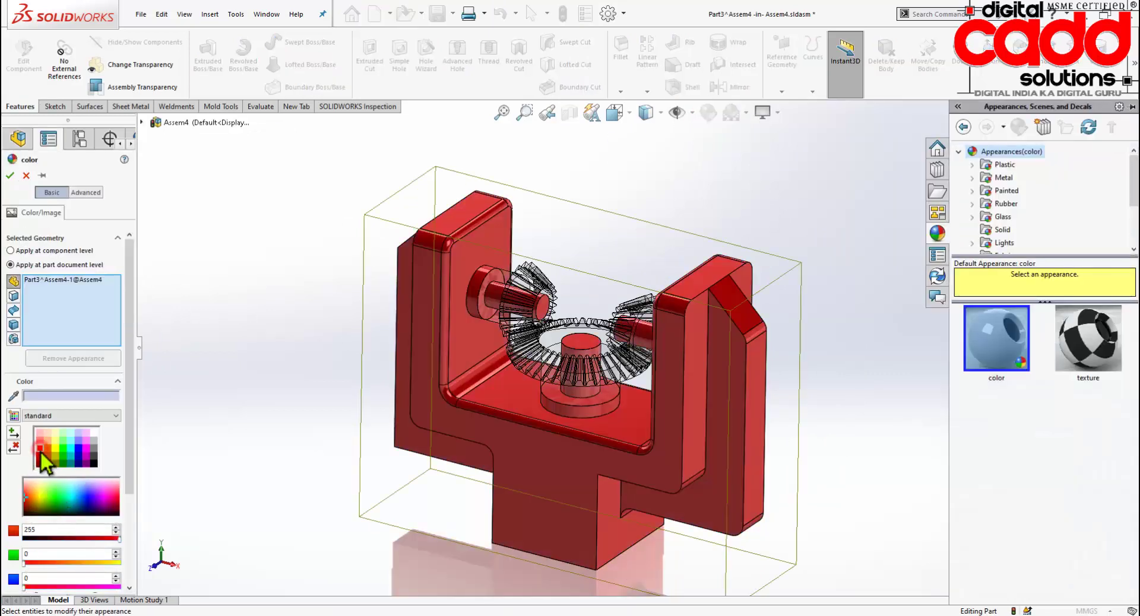
click(10, 176)
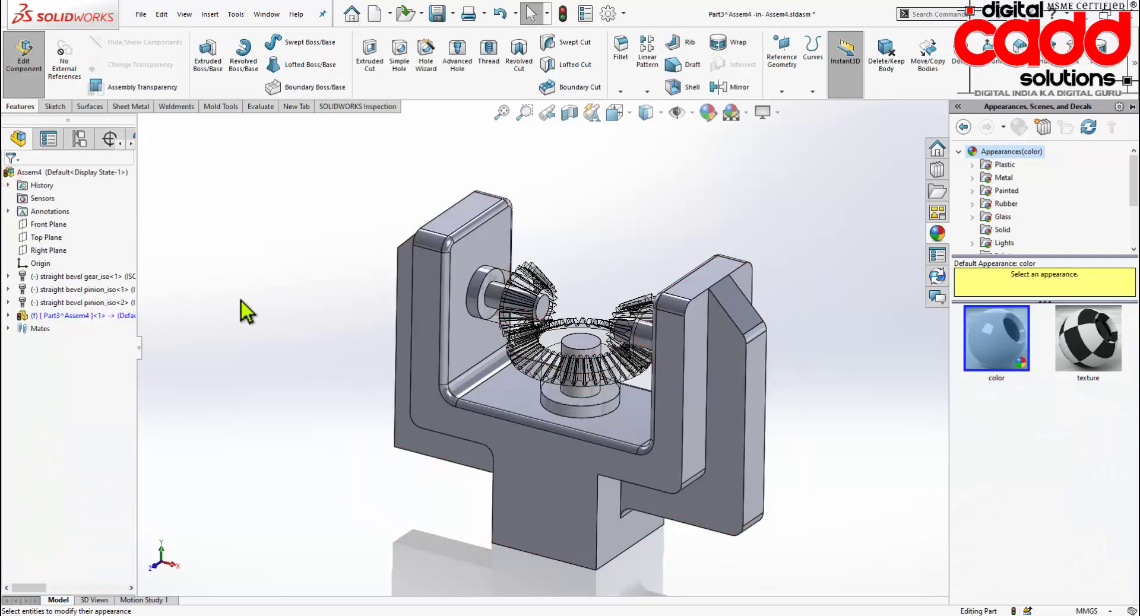
click(865, 202)
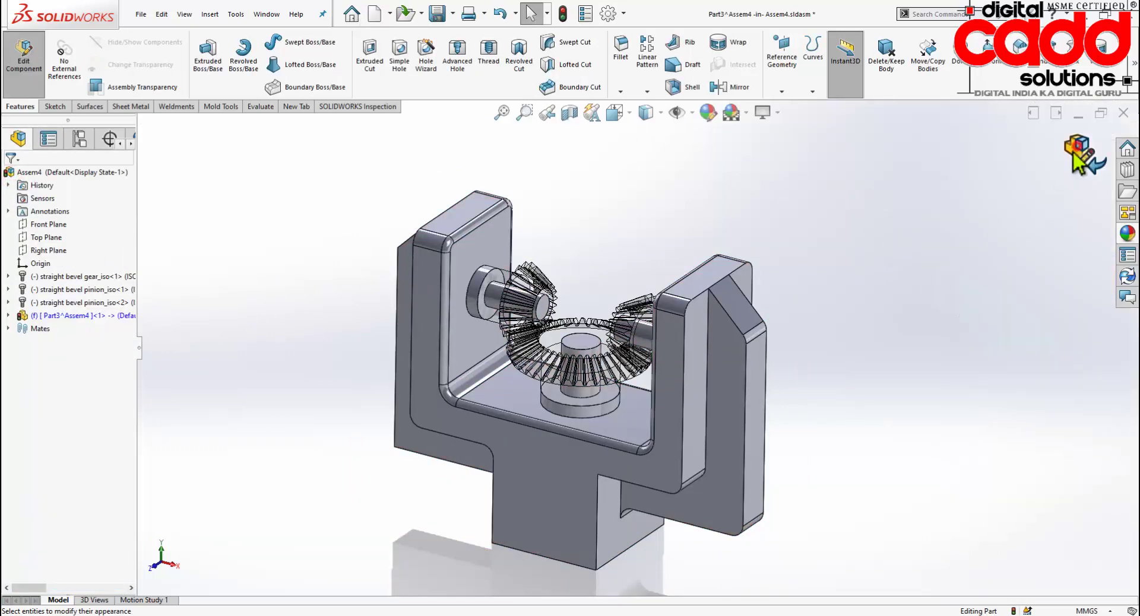
click(1073, 155)
mouse_move(813, 357)
middle_down()
mouse_move(808, 367)
mouse_move(855, 400)
mouse_move(918, 375)
mouse_move(848, 331)
mouse_move(790, 225)
mouse_move(852, 213)
mouse_move(877, 178)
mouse_move(704, 310)
middle_up()
Snap to Front view, edit the red housing in place, and open Fillet2 via its floor edge.
scroll(561, 450, down, 3)
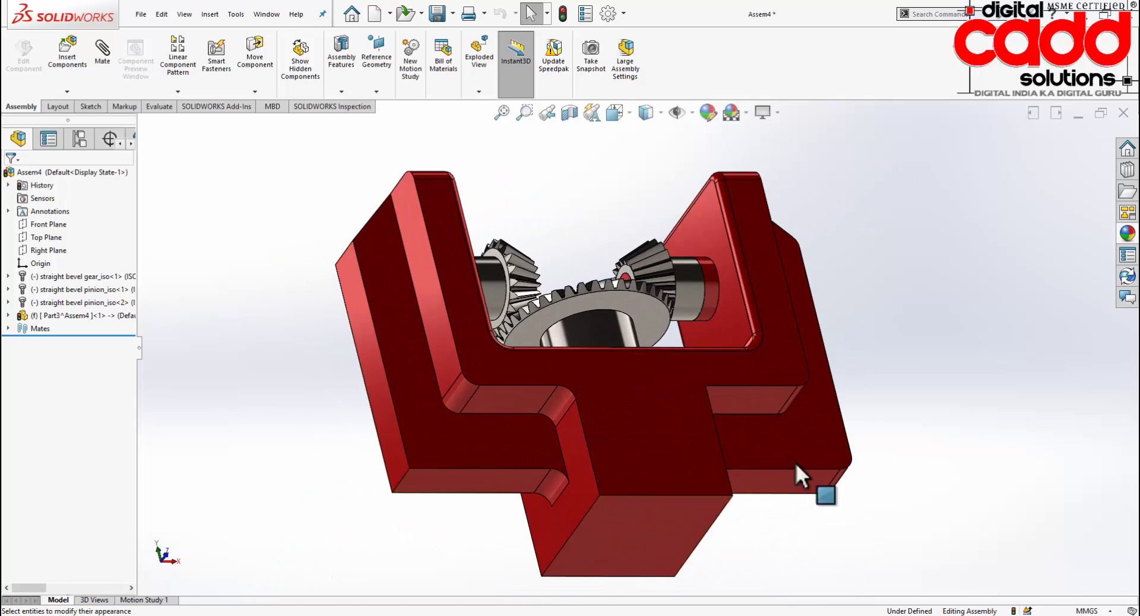
mouse_move(796, 469)
middle_down()
mouse_move(656, 472)
mouse_move(700, 461)
mouse_move(886, 474)
mouse_move(701, 458)
mouse_move(707, 475)
mouse_move(867, 272)
middle_up()
key(ctrl+1)
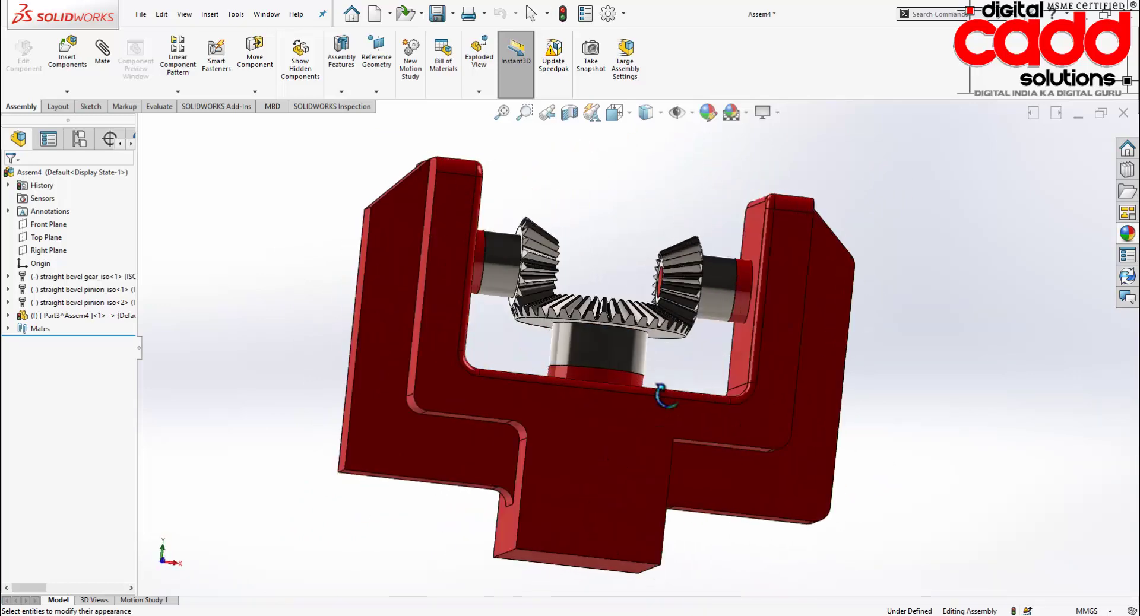
click(537, 454)
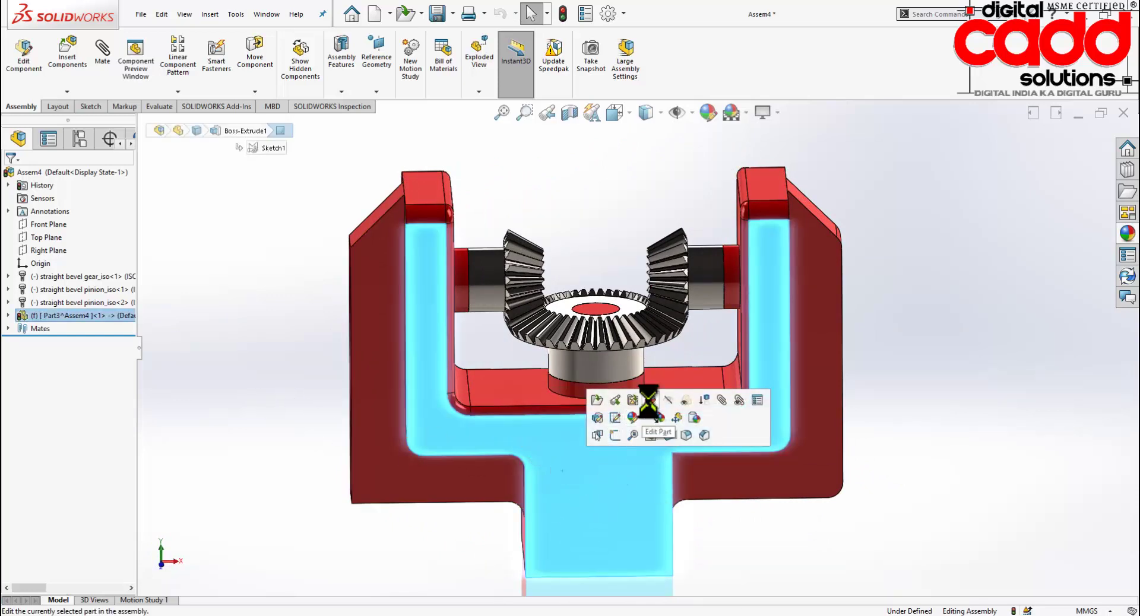
click(650, 401)
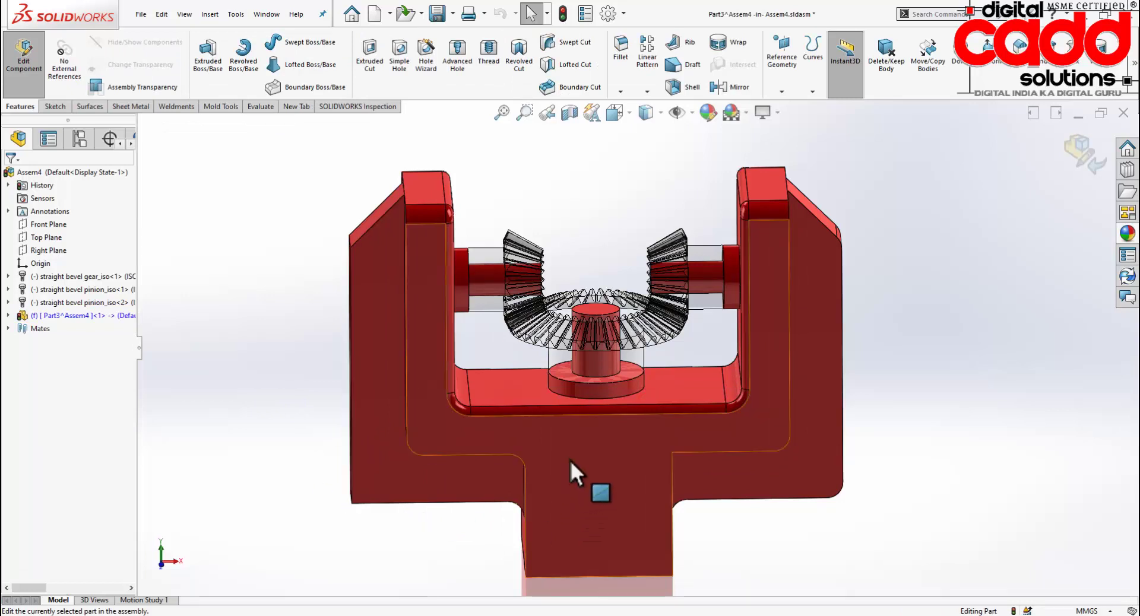
click(491, 411)
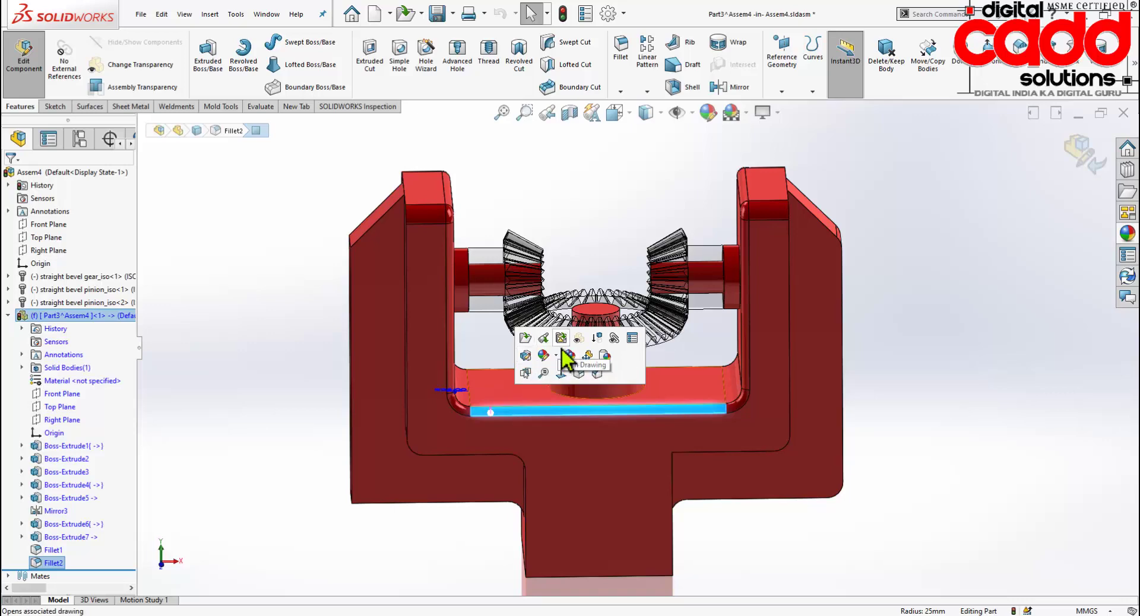
click(527, 360)
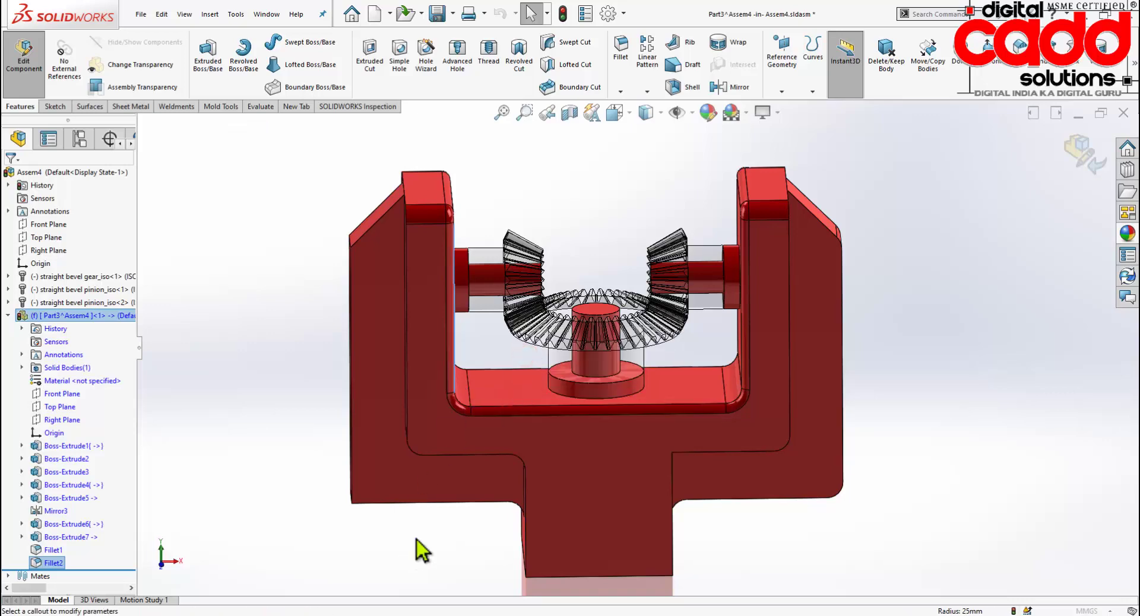
Extend Fillet2 to three edges with its radius changed to 50 mm.
middle_drag(424, 533, 481, 484)
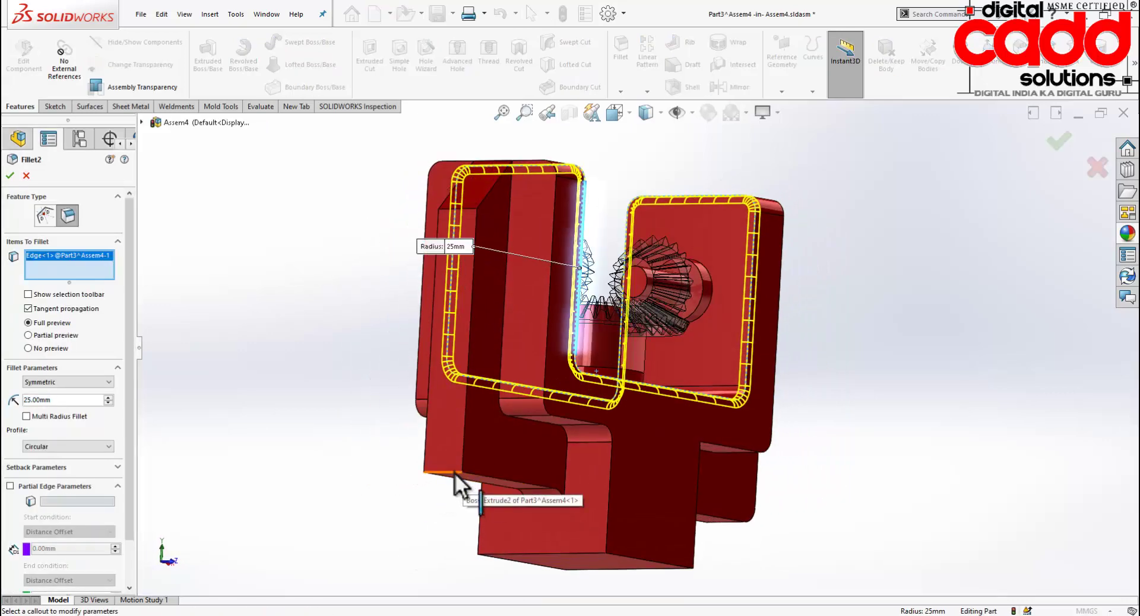
click(455, 473)
click(760, 470)
mouse_move(760, 469)
middle_down()
mouse_move(726, 449)
mouse_move(667, 466)
mouse_move(687, 458)
mouse_move(683, 446)
mouse_move(700, 466)
mouse_move(594, 415)
mouse_move(412, 369)
middle_up()
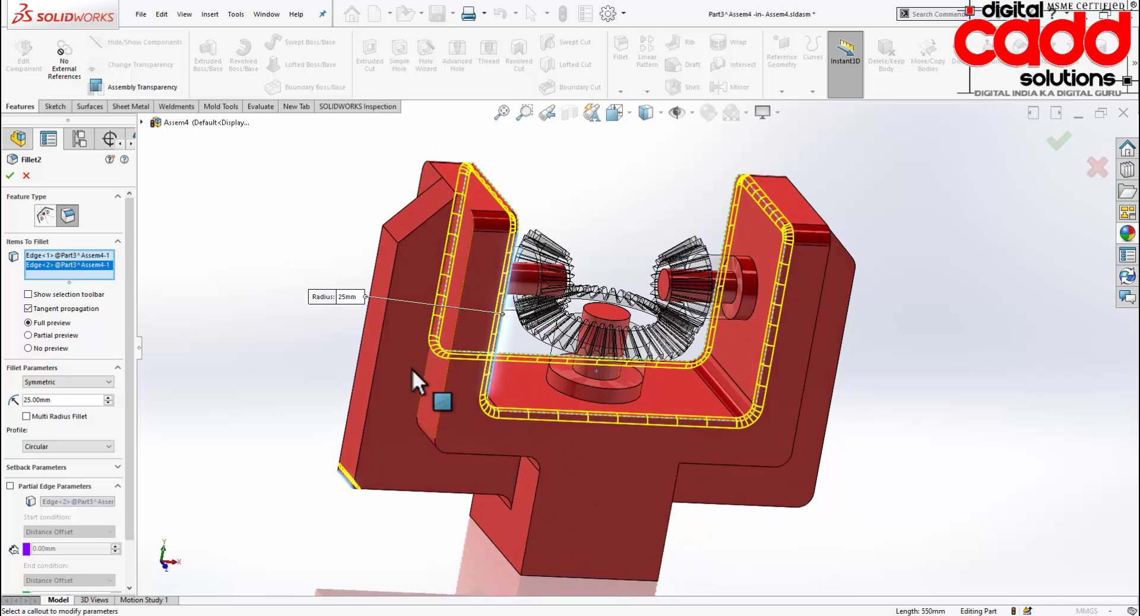
click(392, 238)
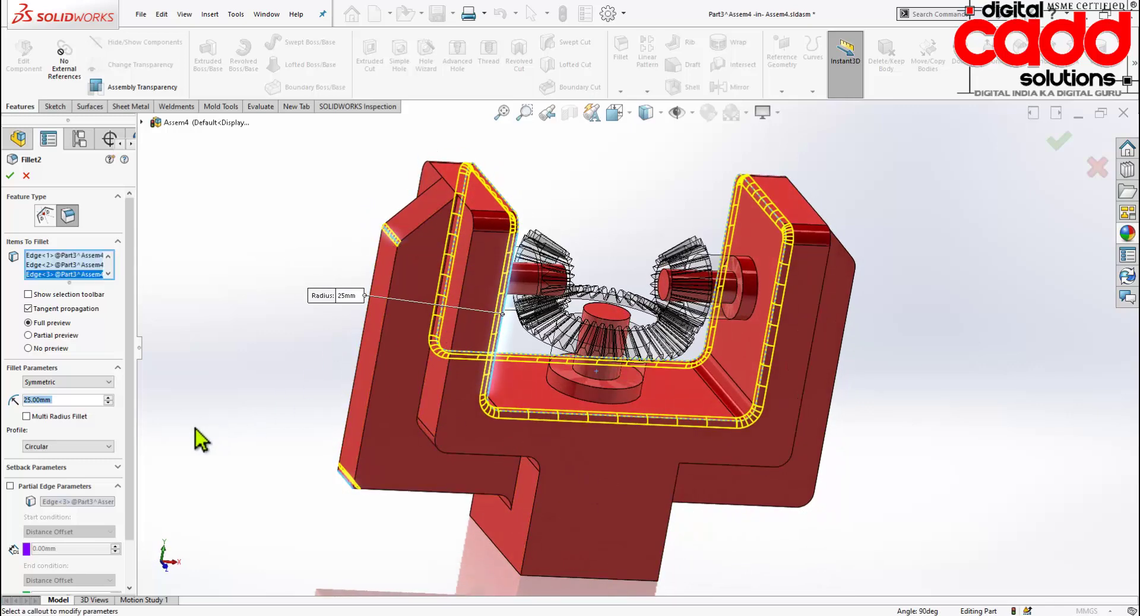
text(50)
key(Return)
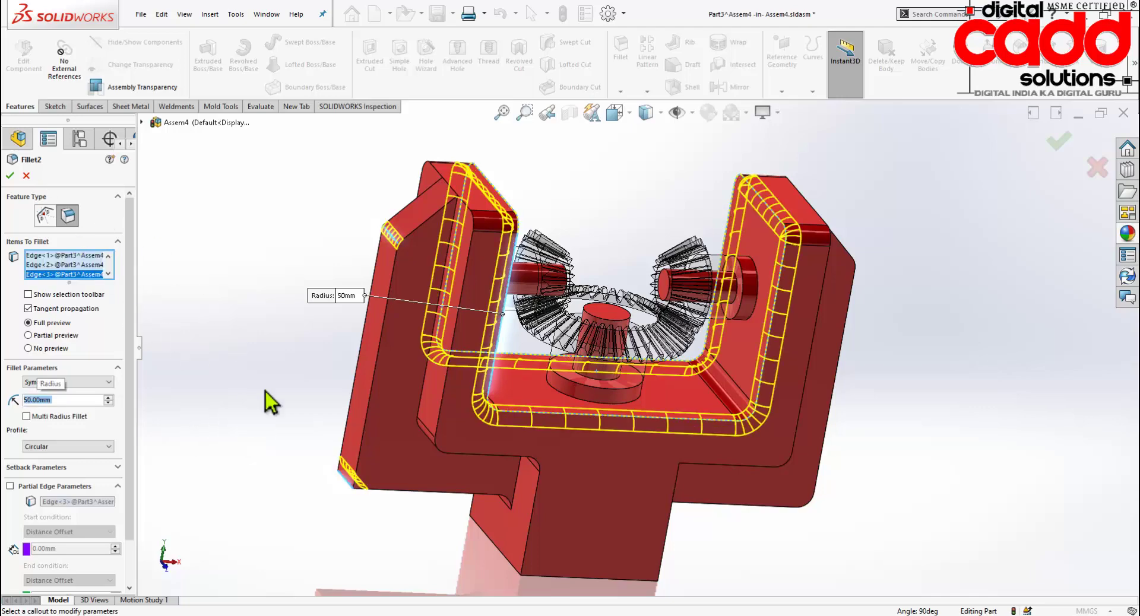
Add the pillar's top and bottom edges to Fillet1 and close the part edit.
middle_drag(813, 523, 822, 481)
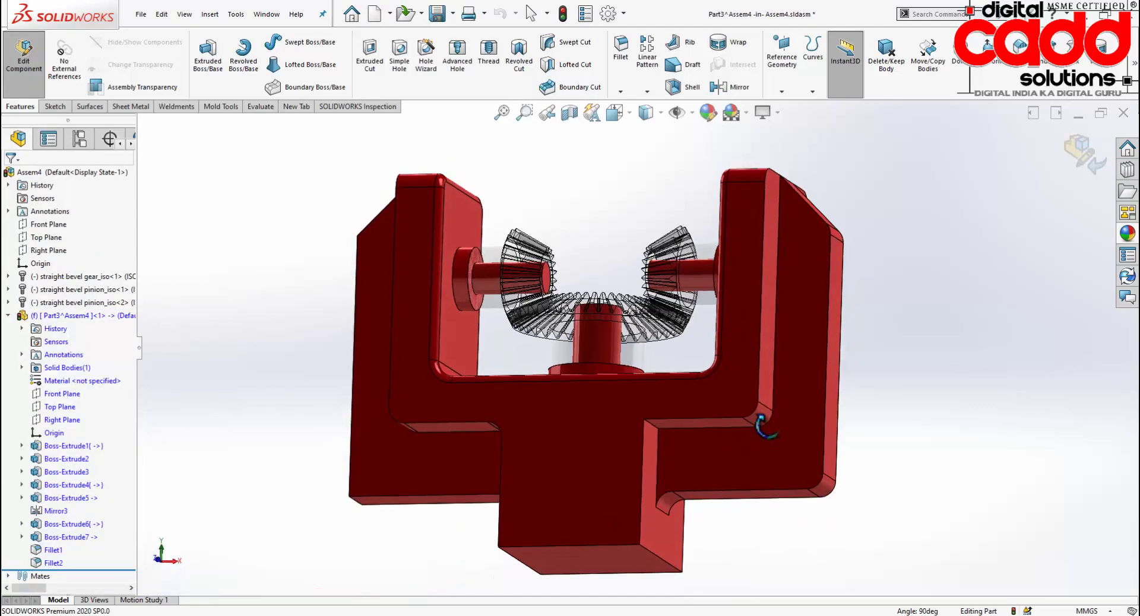
click(826, 490)
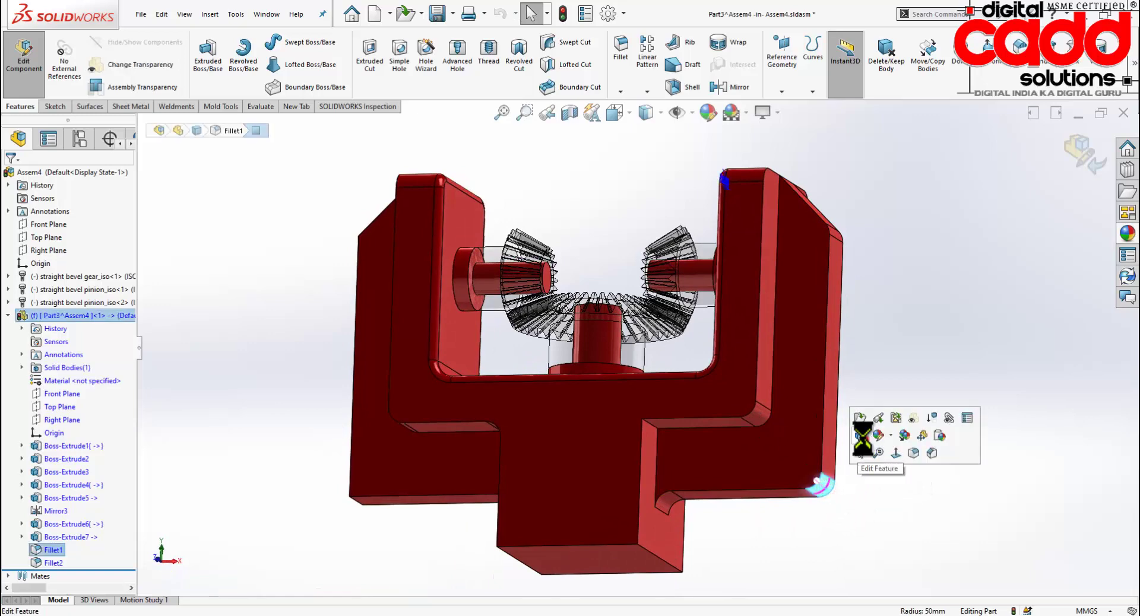
click(865, 440)
middle_drag(349, 528, 450, 566)
click(442, 560)
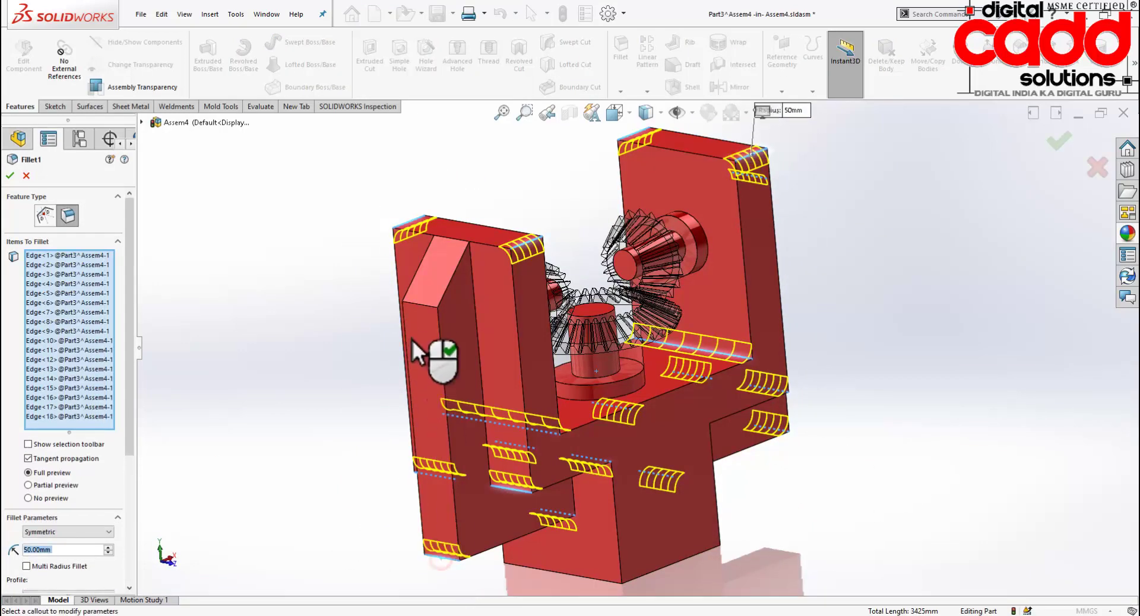
click(416, 306)
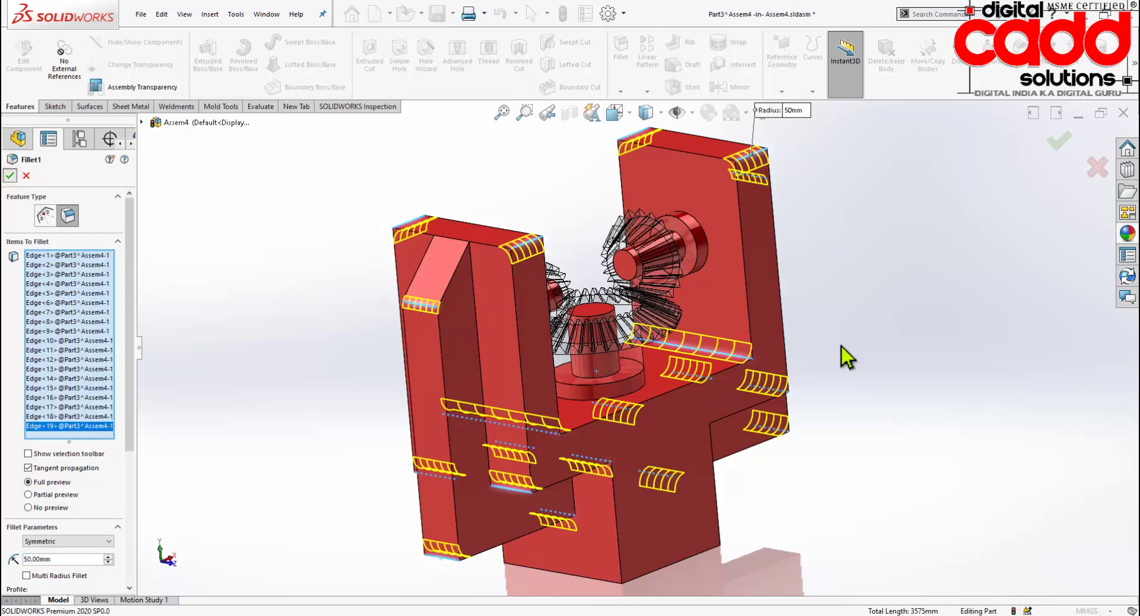
key(Return)
key(space)
click(1025, 407)
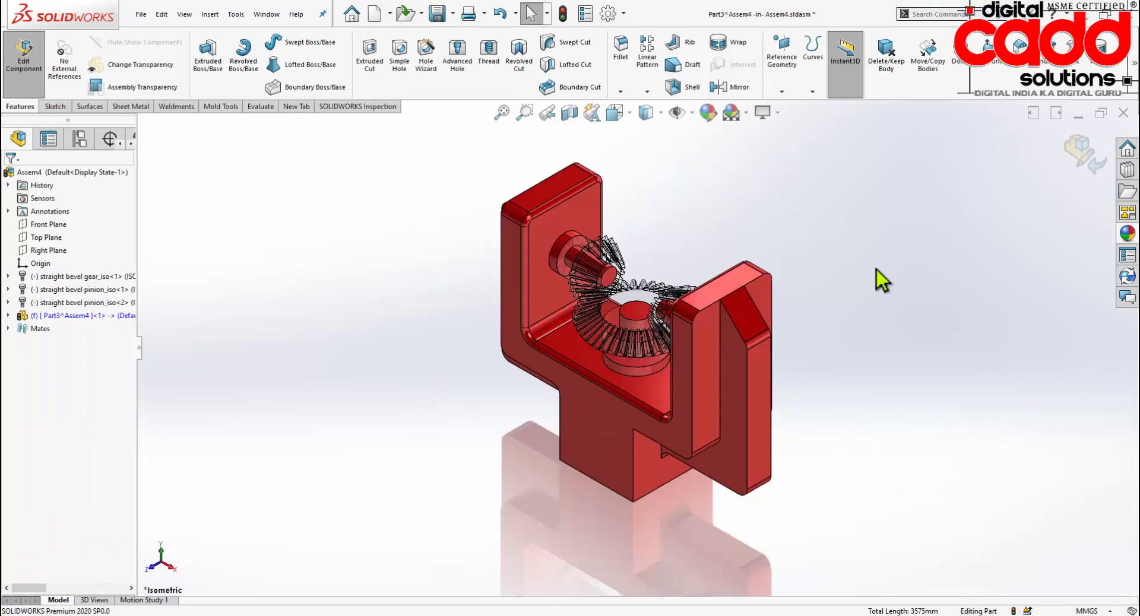
Inspect the finished assembly, then play Motion Study 1 to run the meshing bevel gears.
scroll(1055, 163, down, 2)
scroll(791, 313, up, 2)
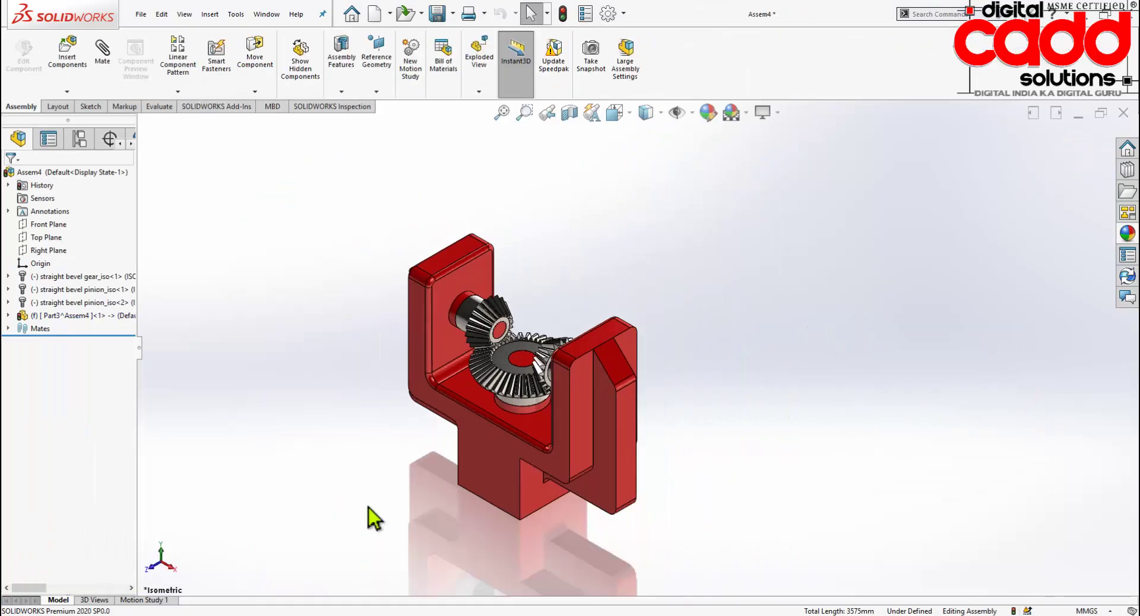
scroll(543, 435, down, 2)
middle_drag(642, 375, 646, 386)
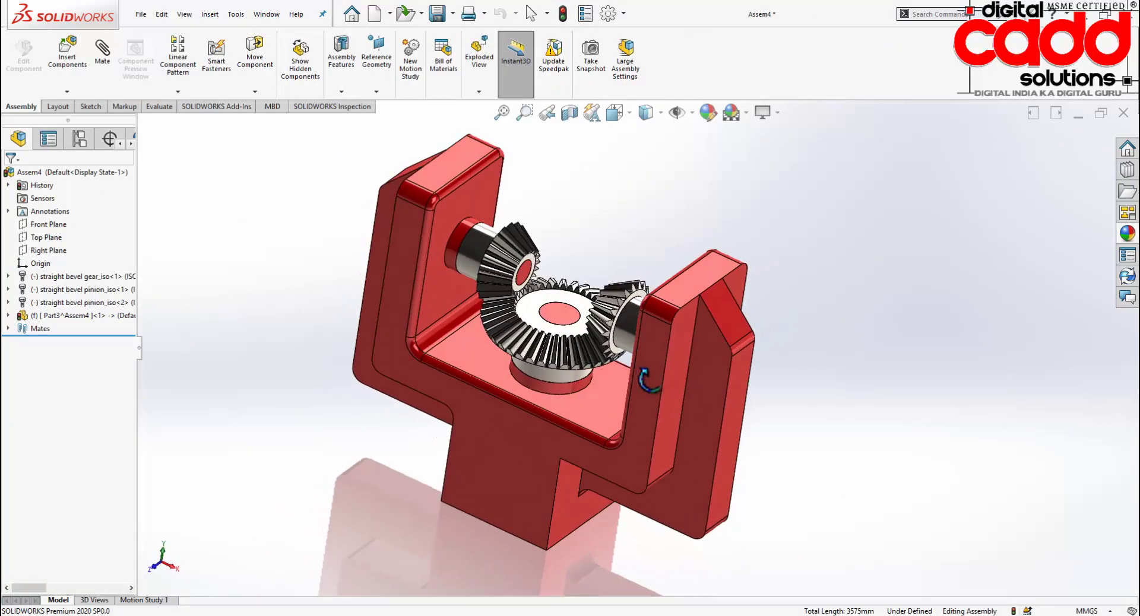
key(Escape)
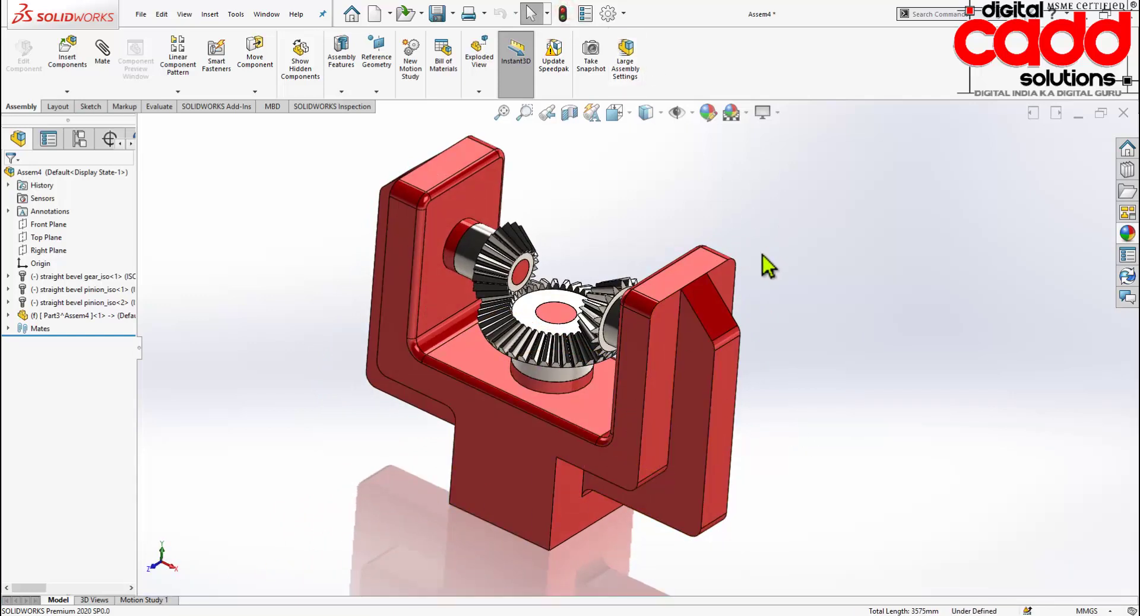
click(158, 600)
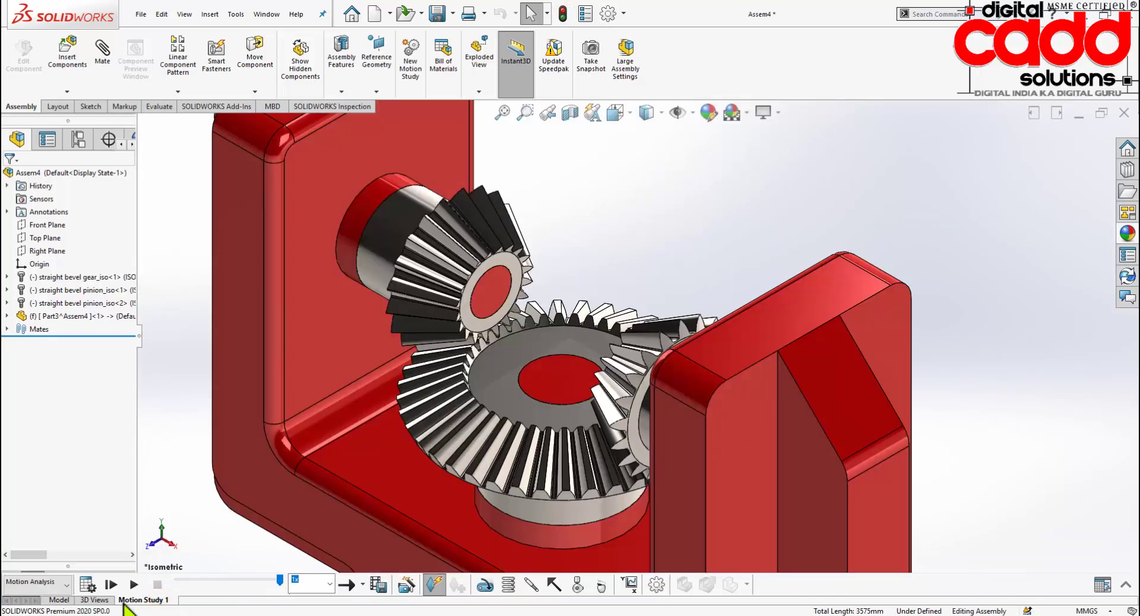
click(112, 587)
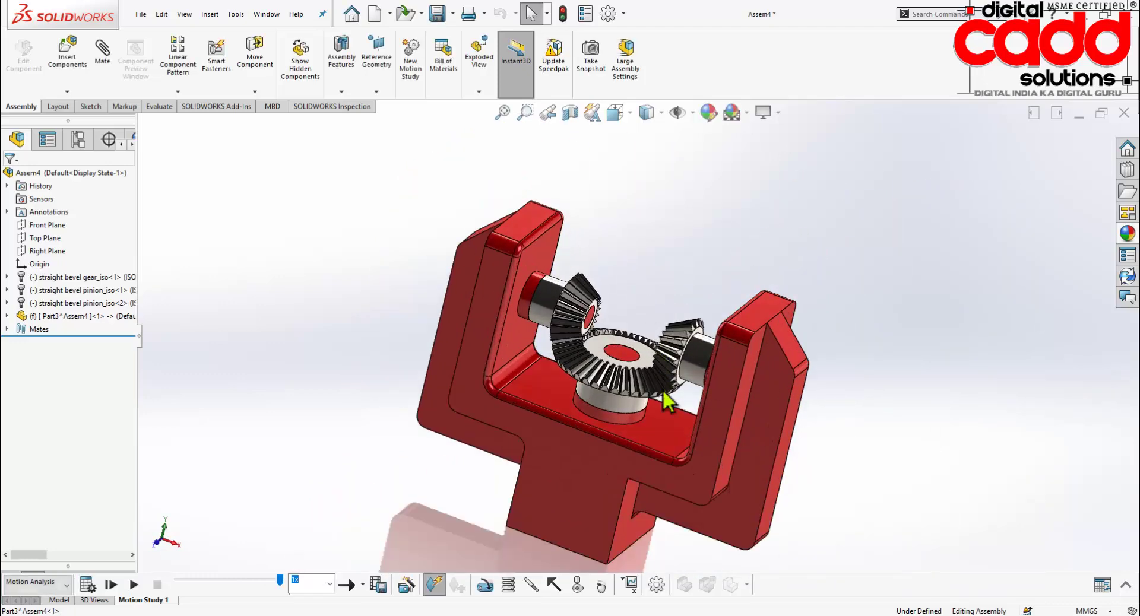
Set the isometric view and zoom to frame the red housing and gears.
middle_drag(664, 404, 694, 465)
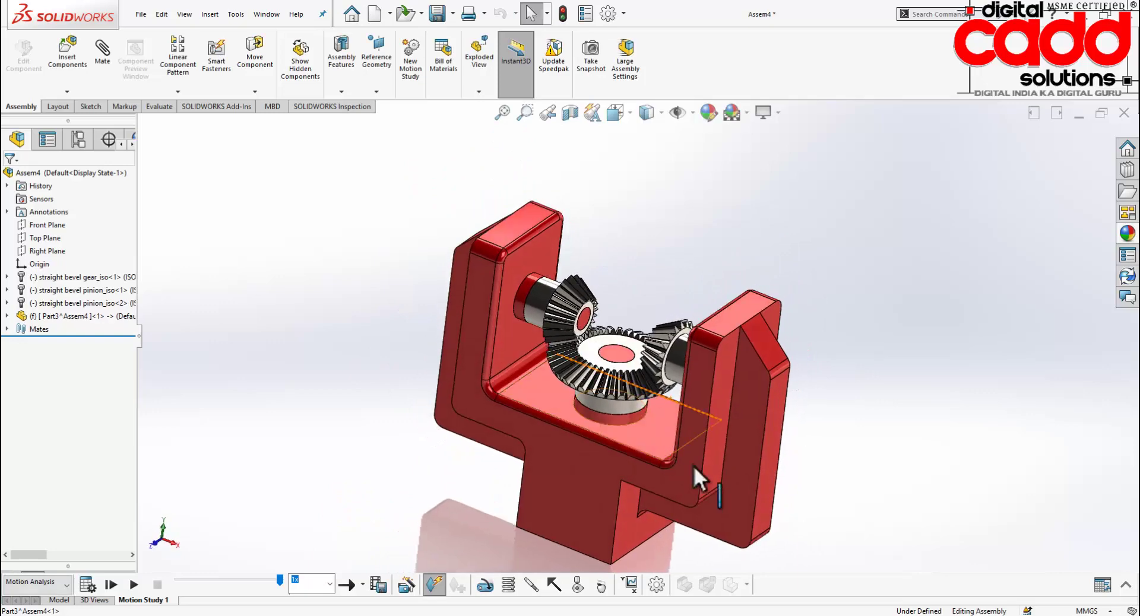
key(space)
click(1039, 461)
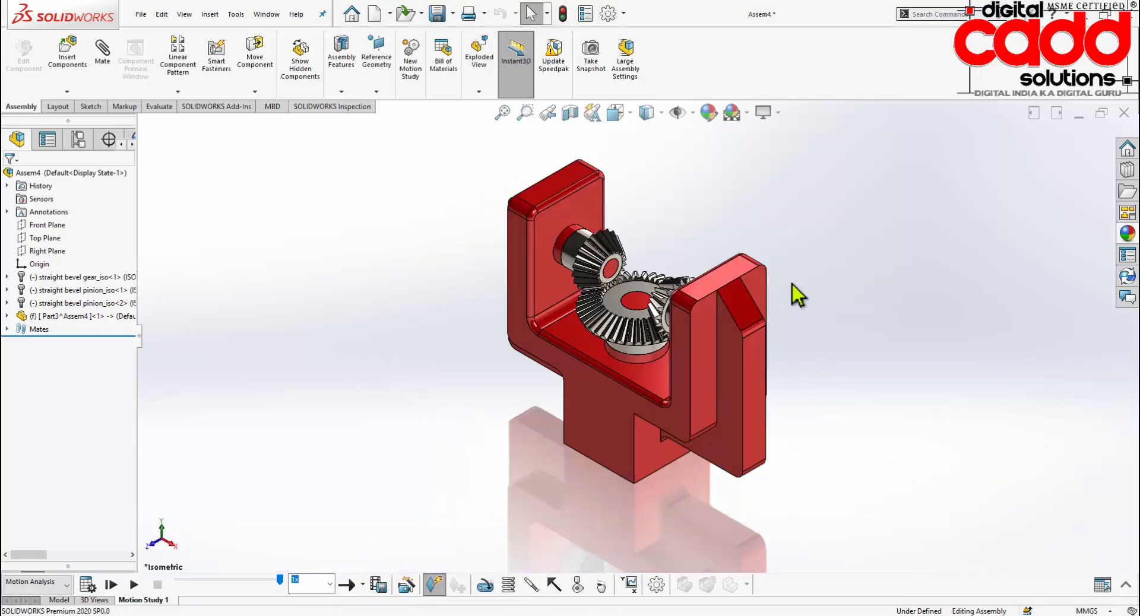
scroll(784, 320, down, 3)
scroll(643, 455, up, 3)
scroll(608, 468, up, 2)
scroll(575, 372, down, 2)
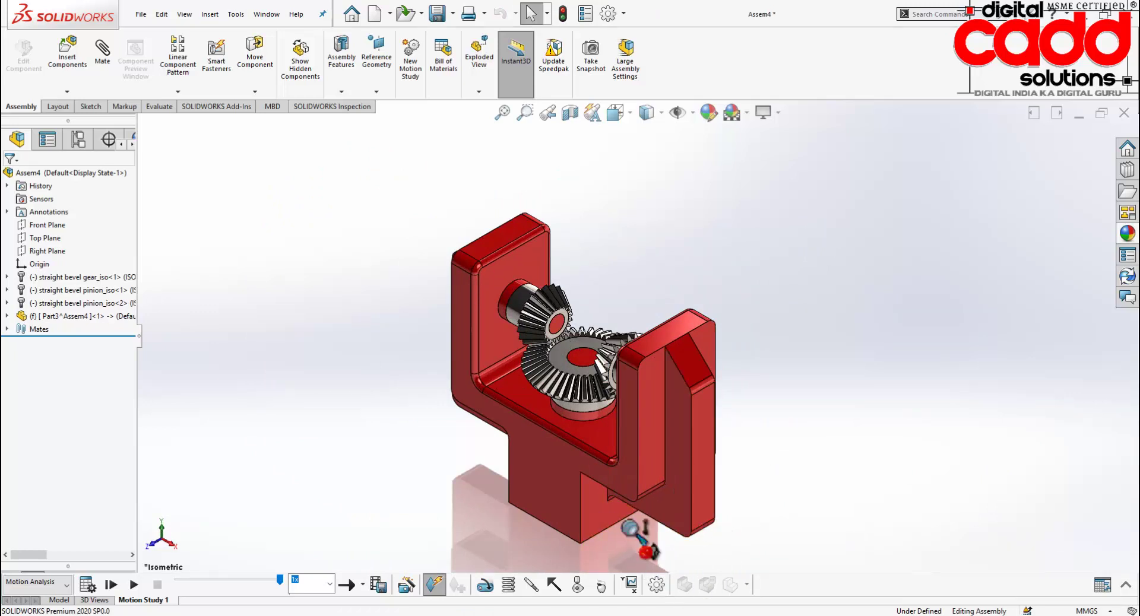
scroll(650, 498, down, 2)
scroll(641, 332, up, 3)
scroll(707, 333, down, 2)
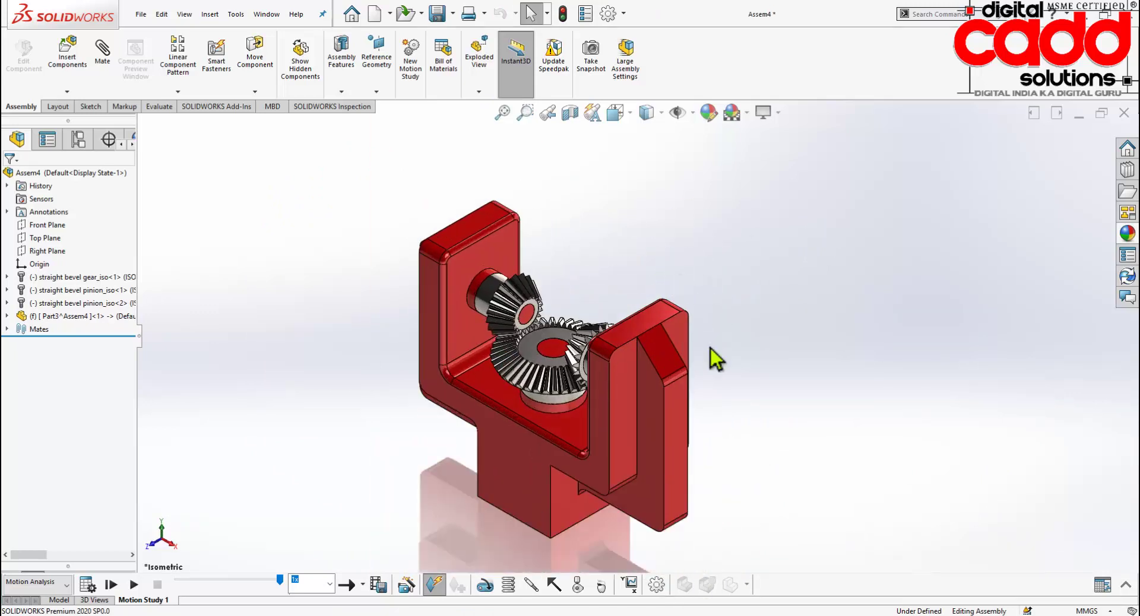